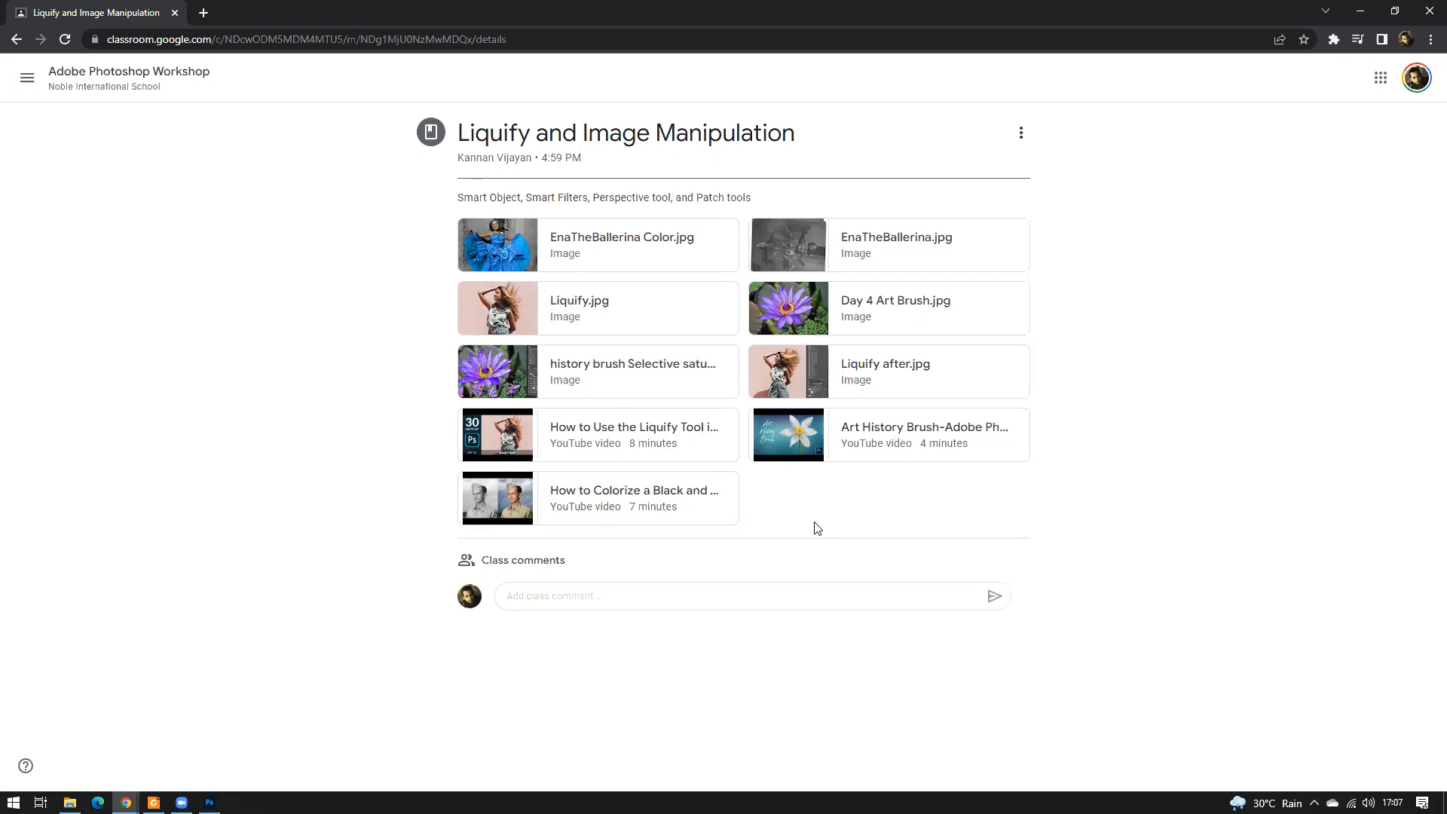
Switch from the classroom page in the browser to the blank Liquify and Photo manipulation document in Photoshop.
{"action": "left_click", "coordinate": [1360, 12]}
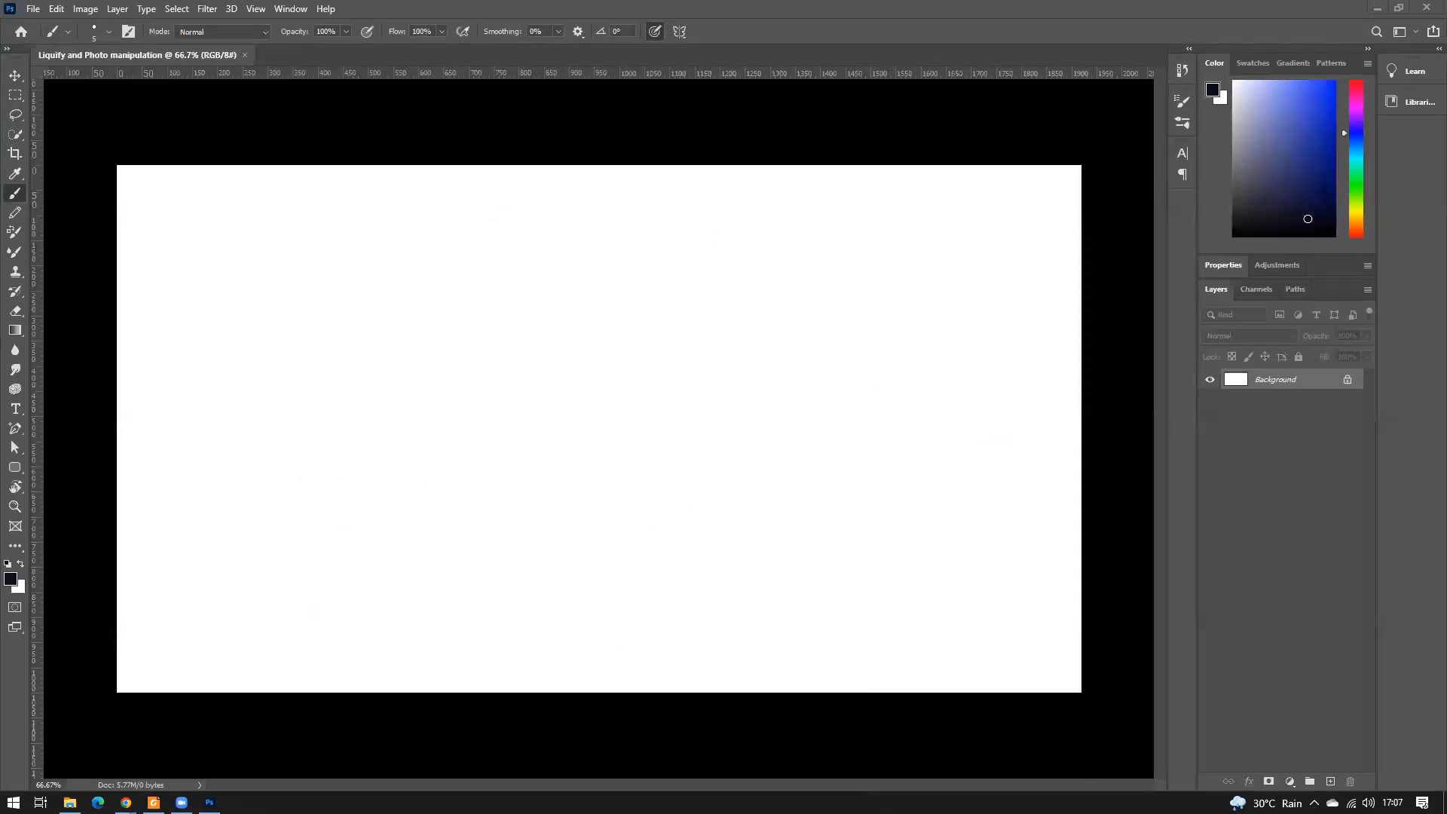
{"action": "key", "text": "alt+Tab"}
{"action": "key", "text": "alt+Tab"}
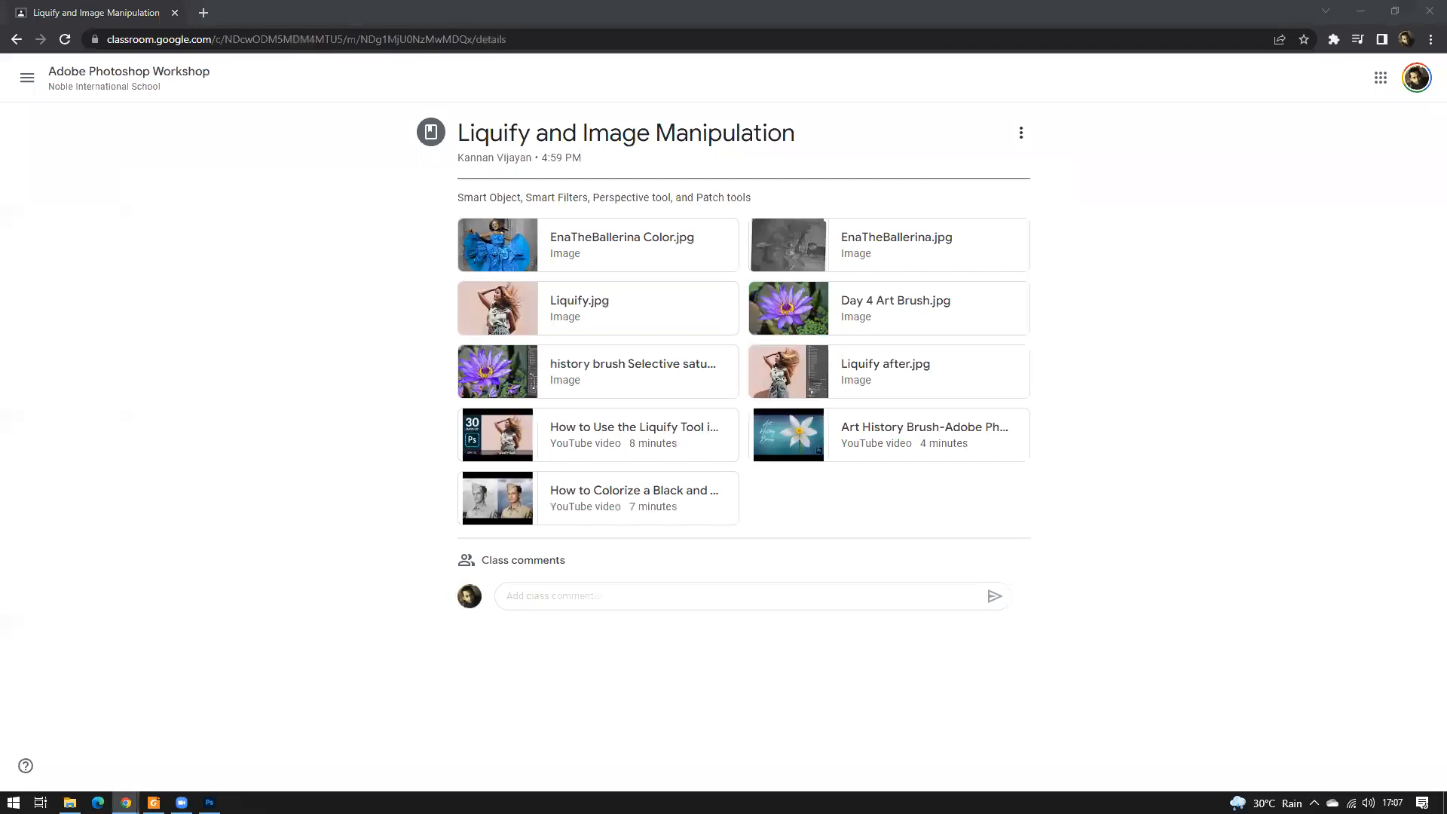
{"action": "key", "text": "alt+Tab"}
{"action": "key", "text": "alt+Tab"}
{"action": "key", "text": "alt+Tab"}
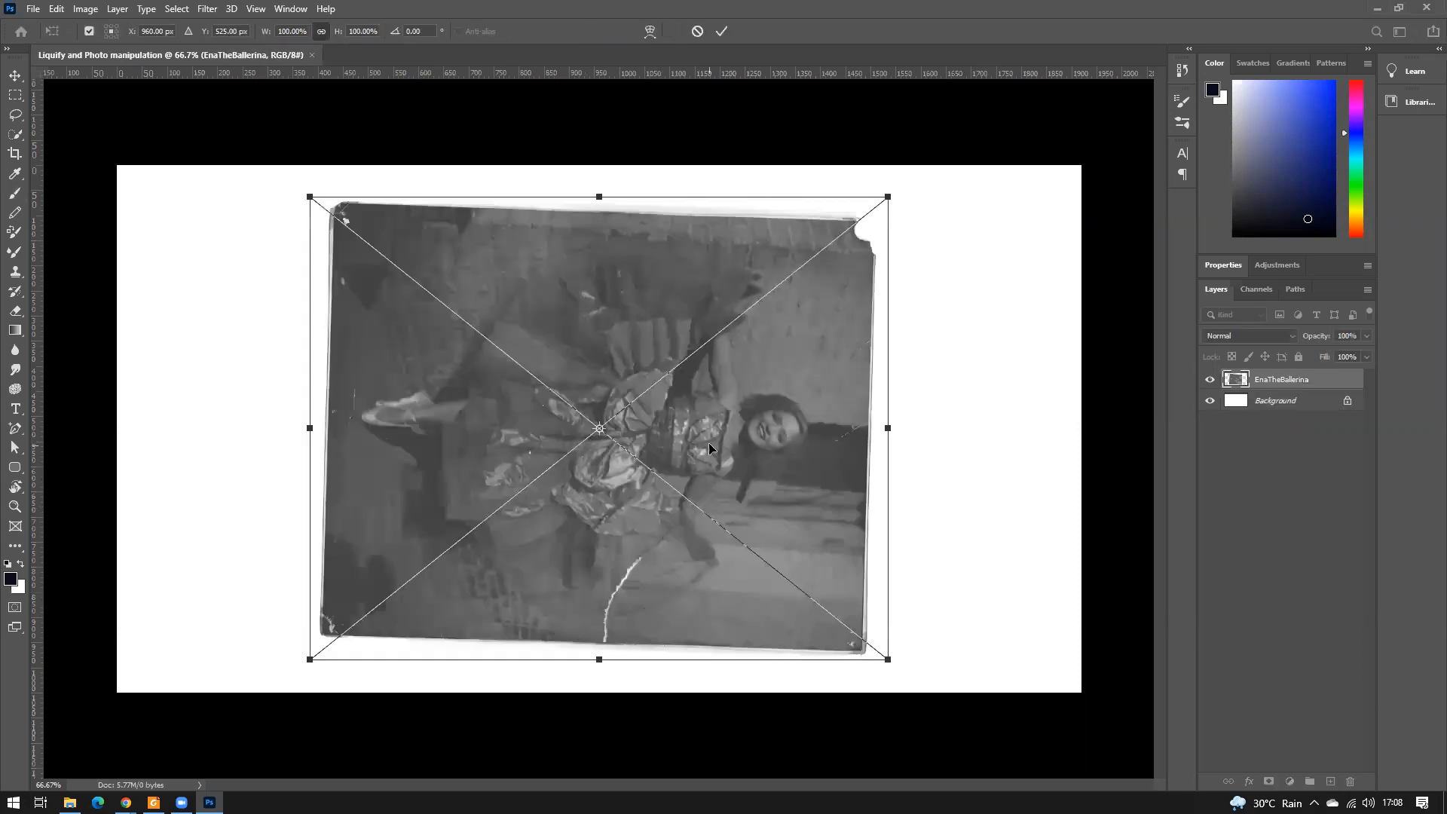
{"action": "left_click_drag", "start_coordinate": [1002, 370], "coordinate": [817, 364]}
{"action": "key", "text": "Return"}
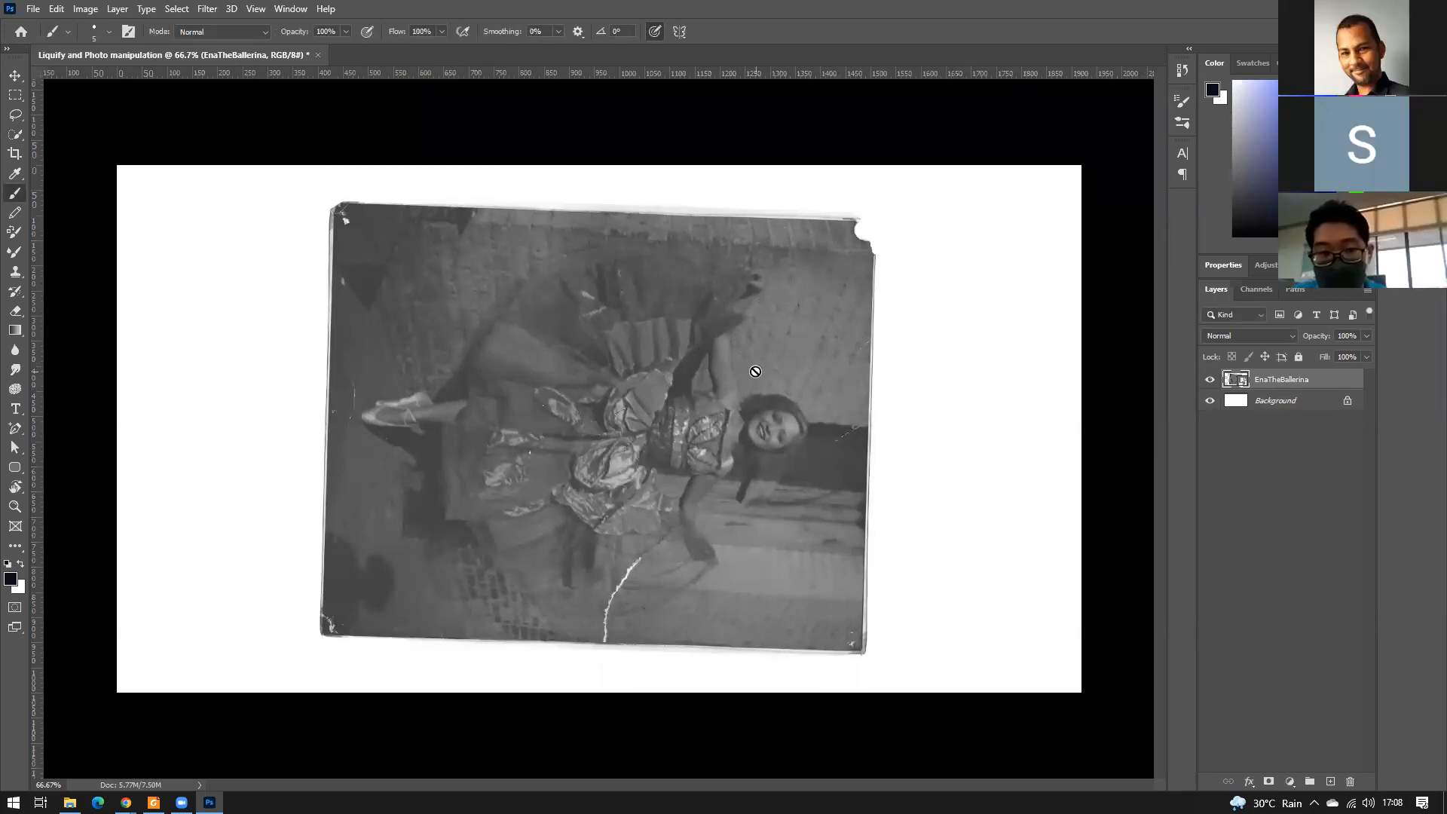
{"action": "left_click", "coordinate": [1210, 540]}
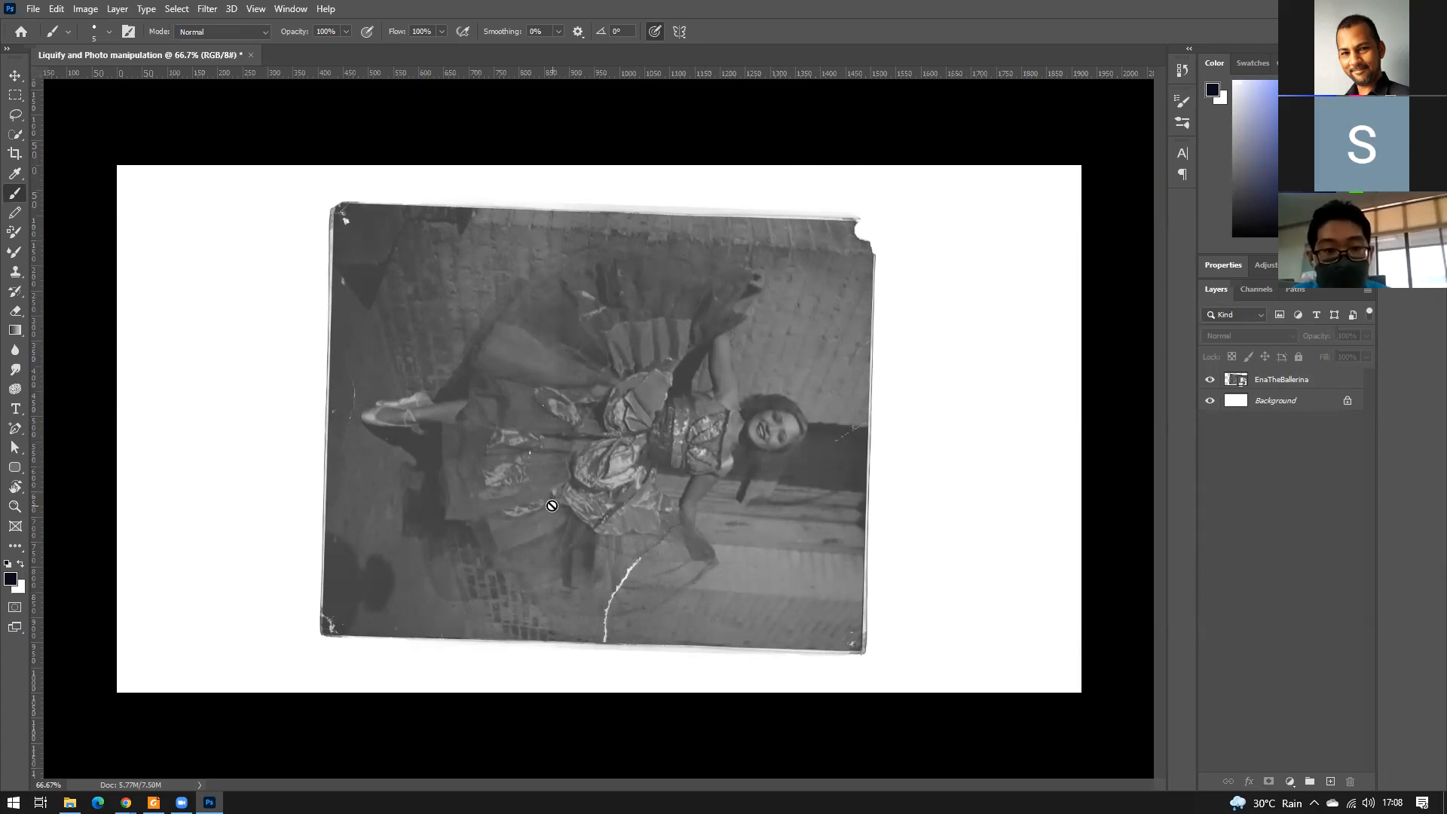
{"action": "left_click", "coordinate": [617, 239]}
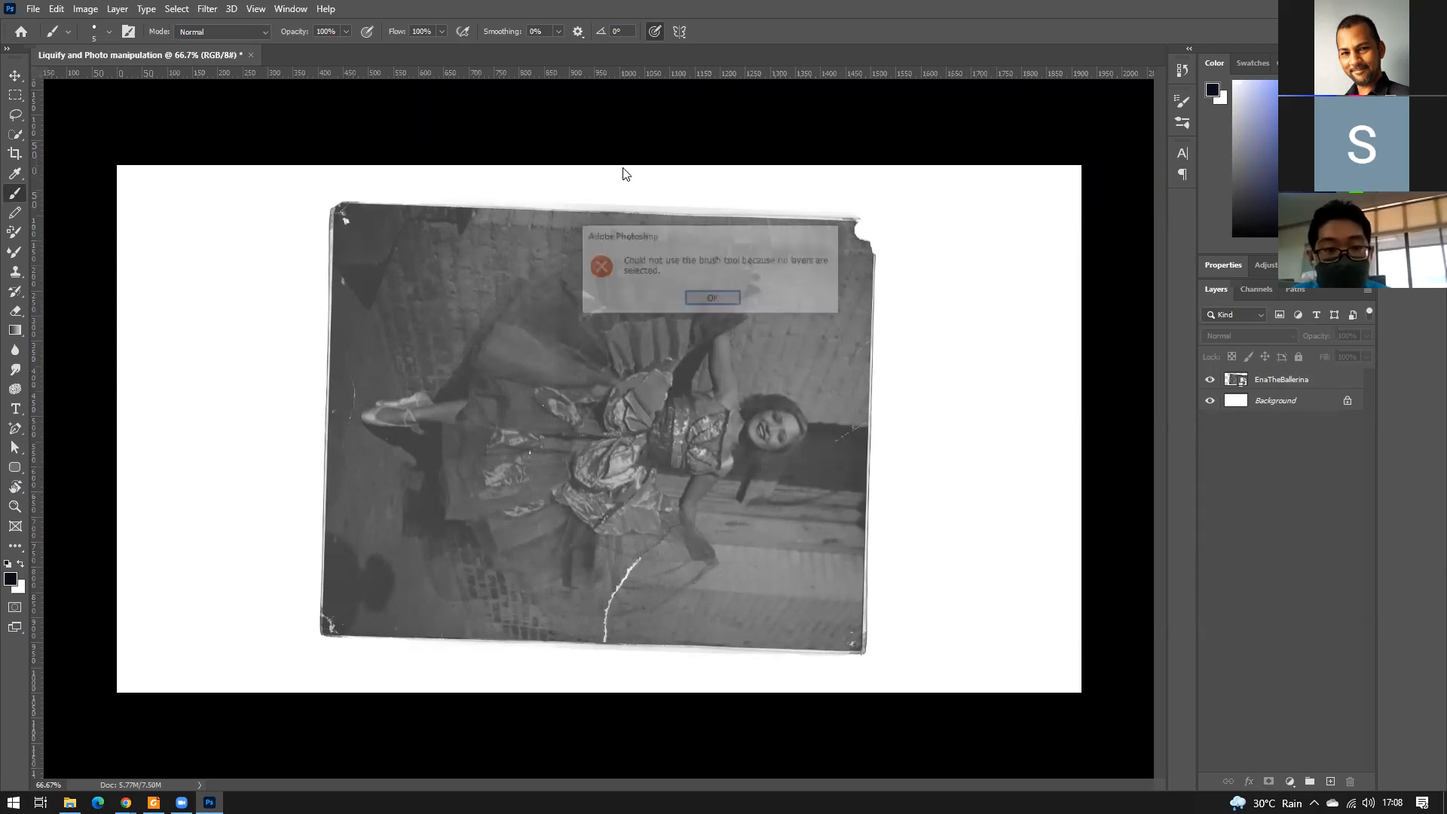
{"action": "left_click", "coordinate": [713, 299]}
{"action": "key", "text": "v"}
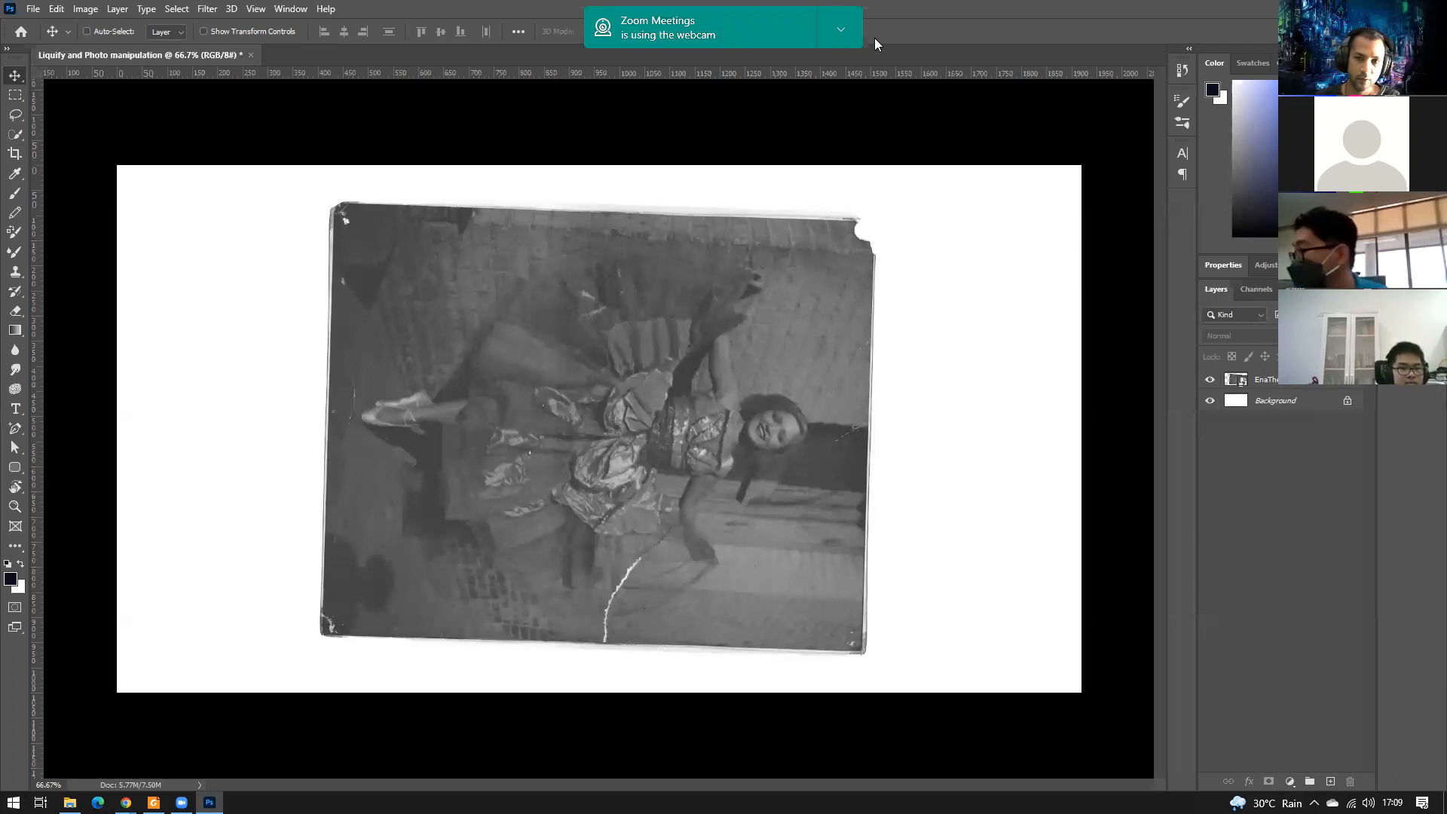
{"action": "left_click", "coordinate": [841, 29]}
{"action": "left_click", "coordinate": [724, 57]}
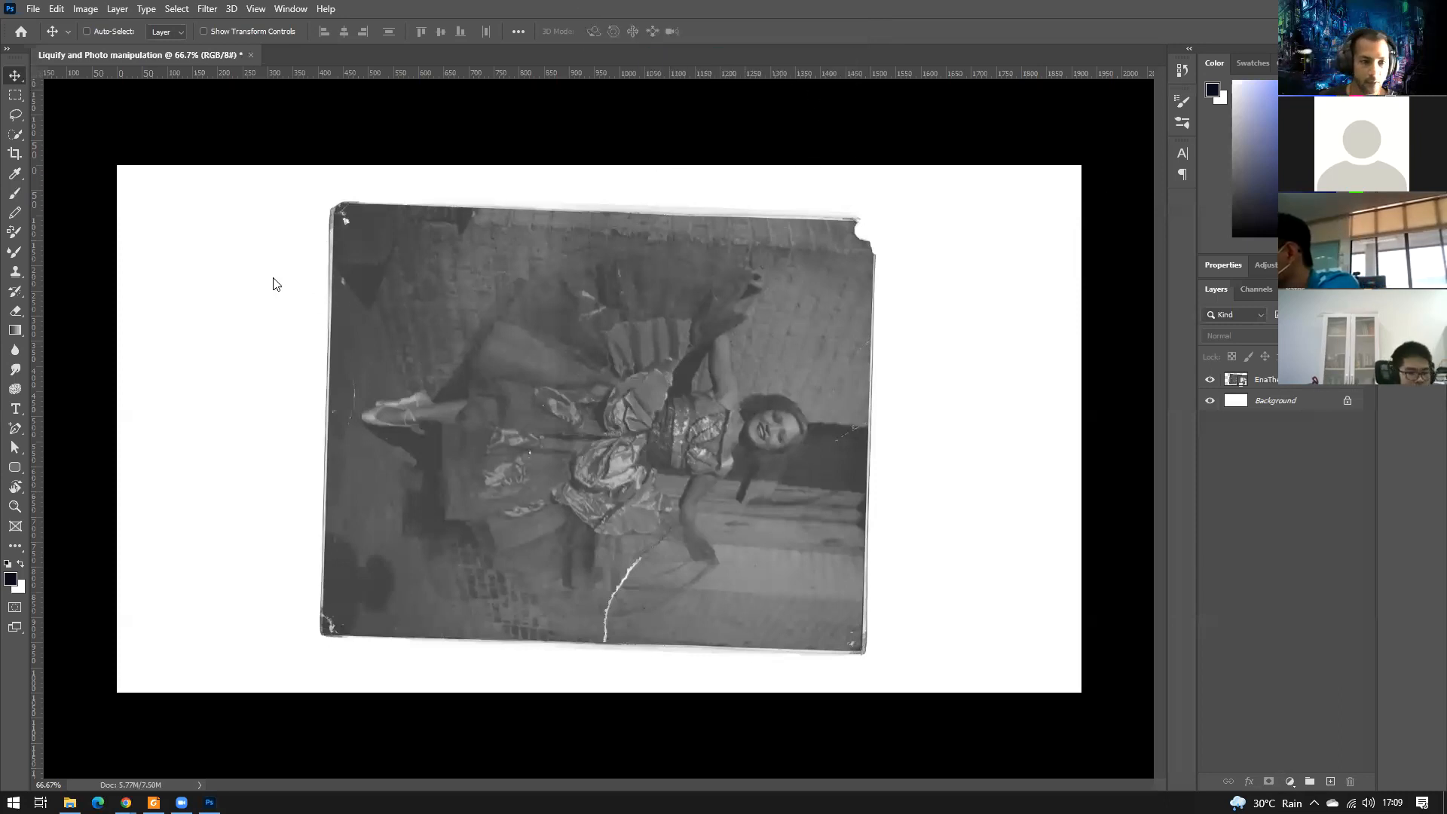
{"action": "left_click", "coordinate": [659, 480]}
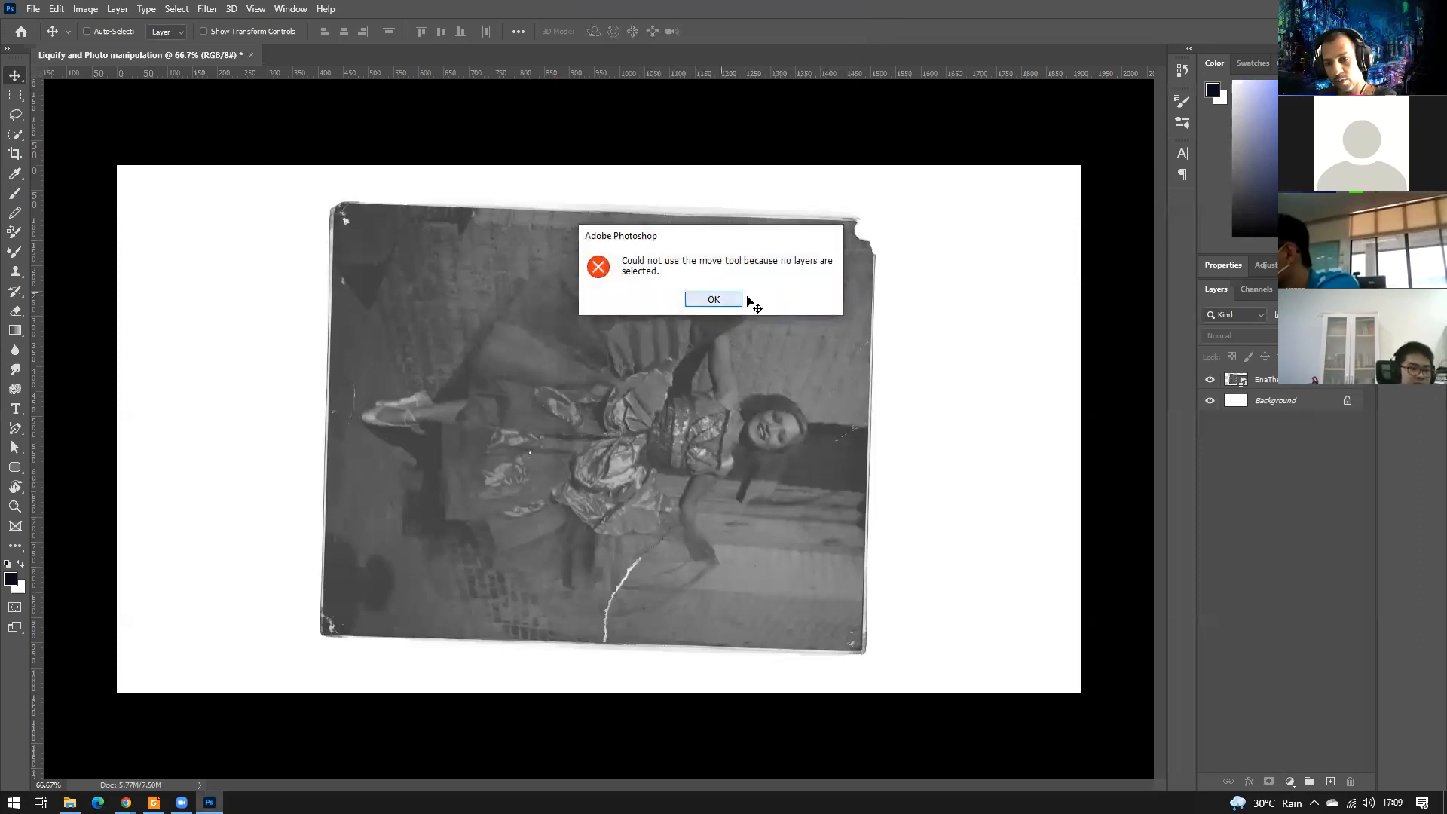
{"action": "left_click", "coordinate": [713, 299]}
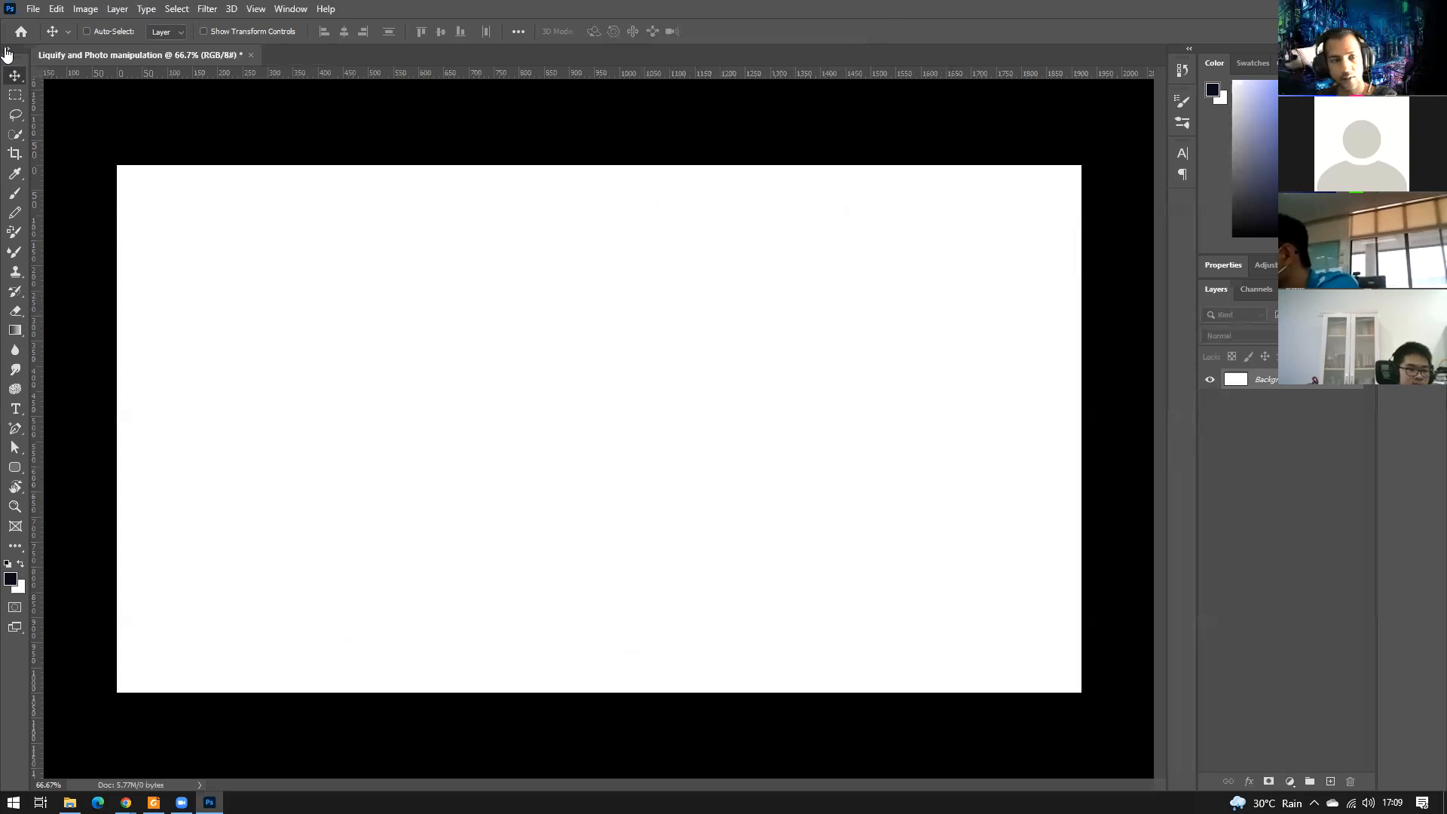
{"action": "left_click", "coordinate": [33, 9]}
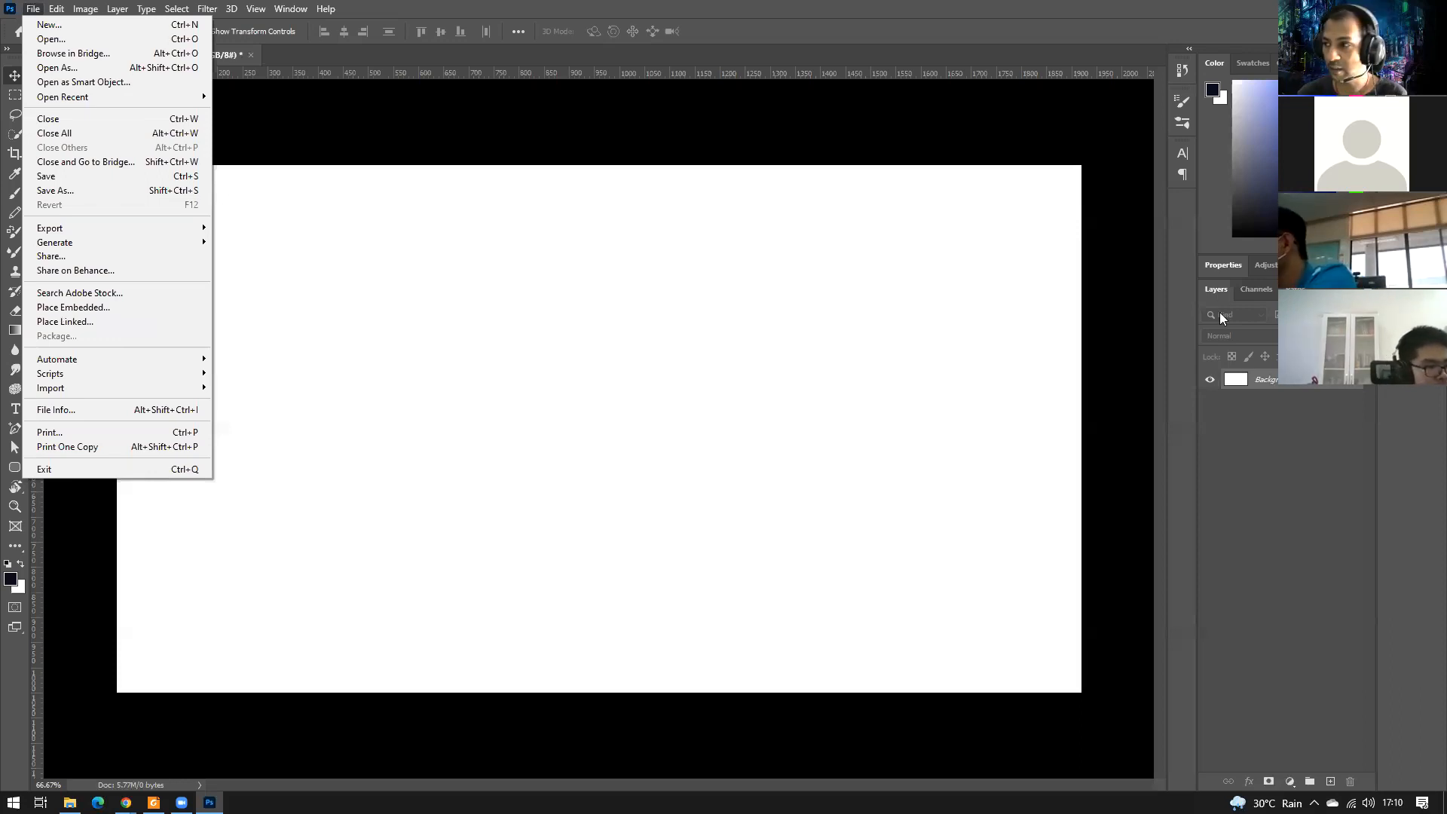
{"action": "key", "text": "Escape"}
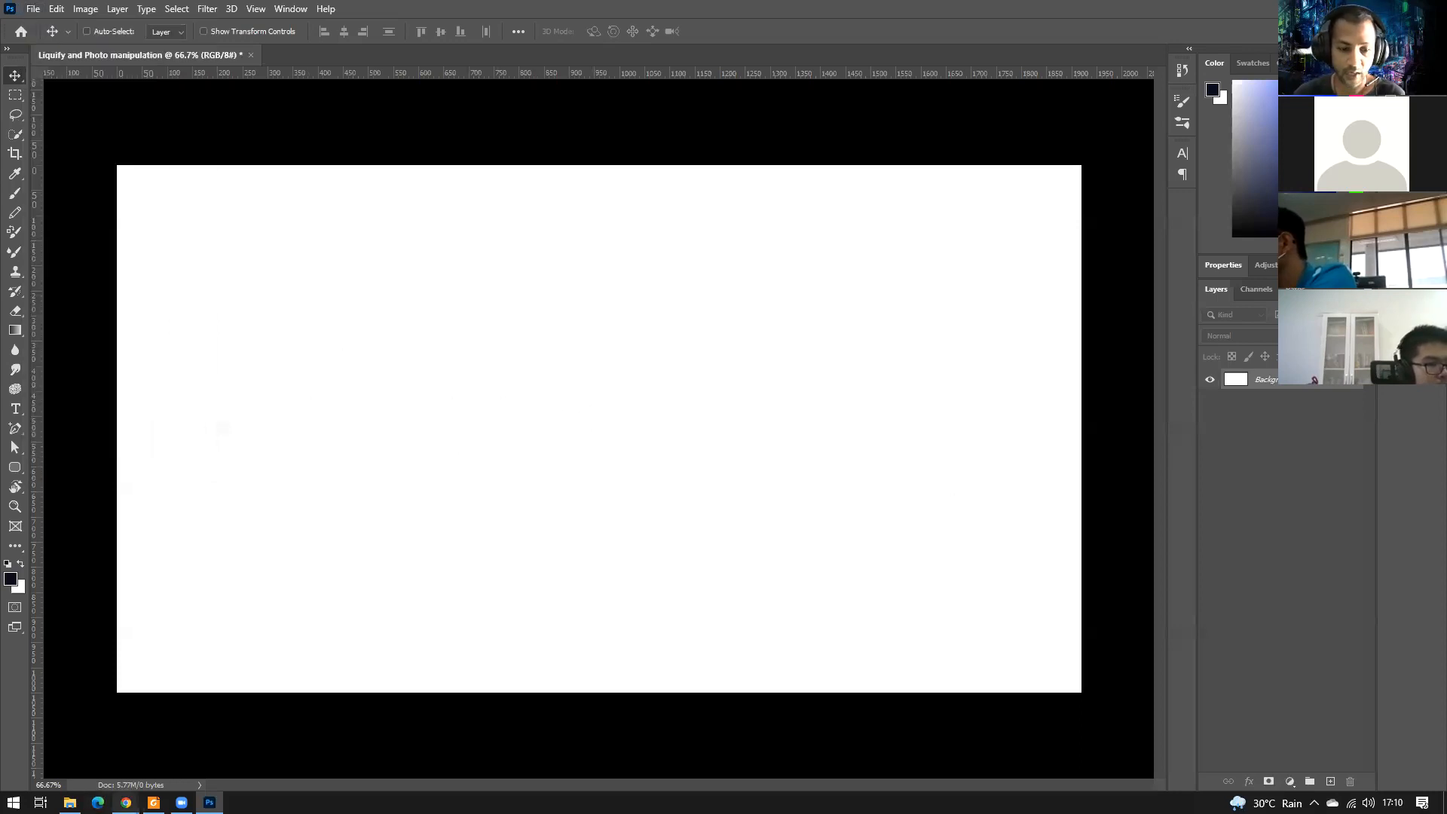
Place the black-and-white EnaTheBallerina image as an embedded object from the Ena The Ballerina folder in Desktop > PS Training.
{"action": "left_click", "coordinate": [50, 11]}
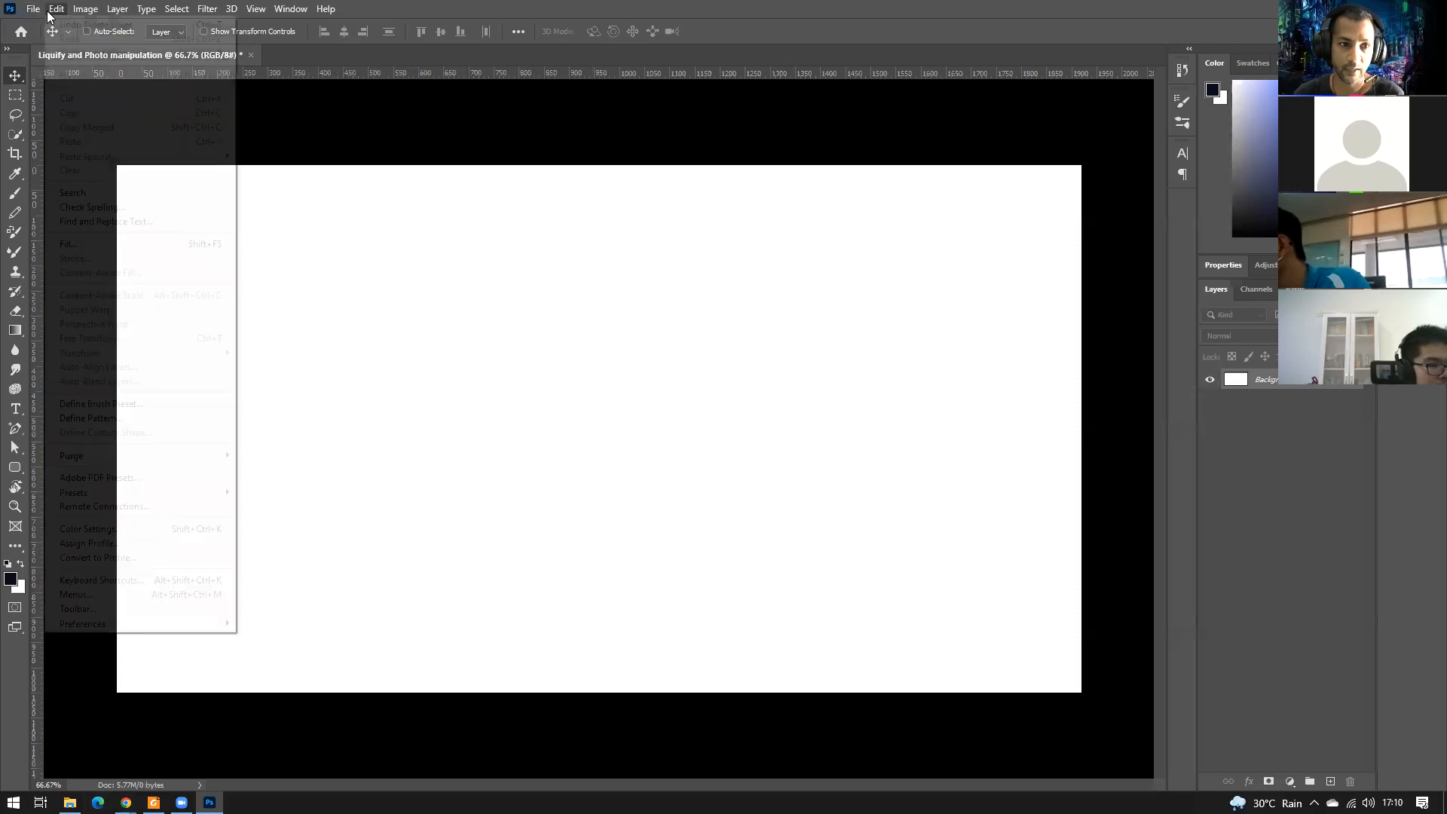
{"action": "mouse_move", "coordinate": [24, 14]}
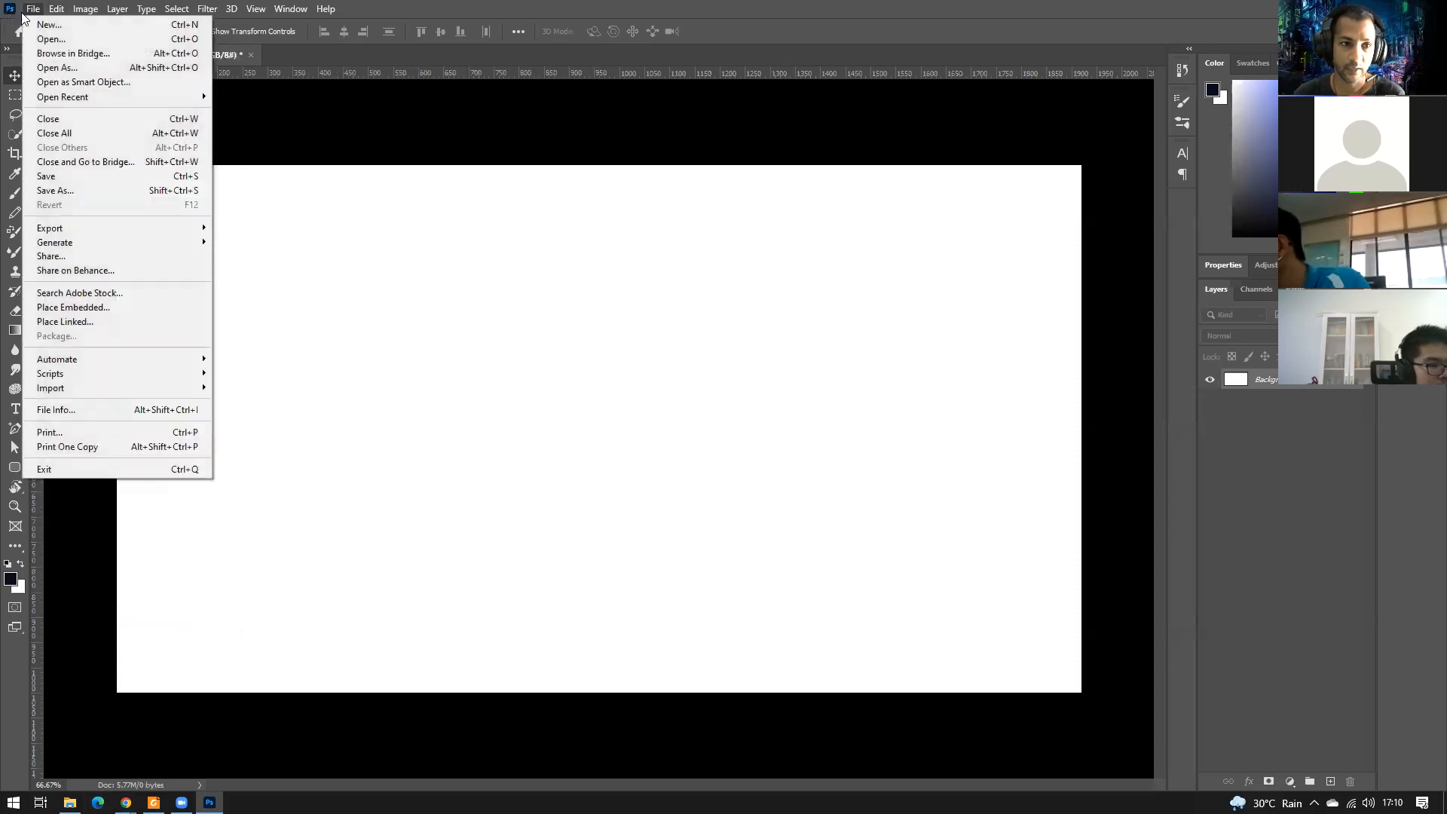
{"action": "left_click", "coordinate": [110, 307]}
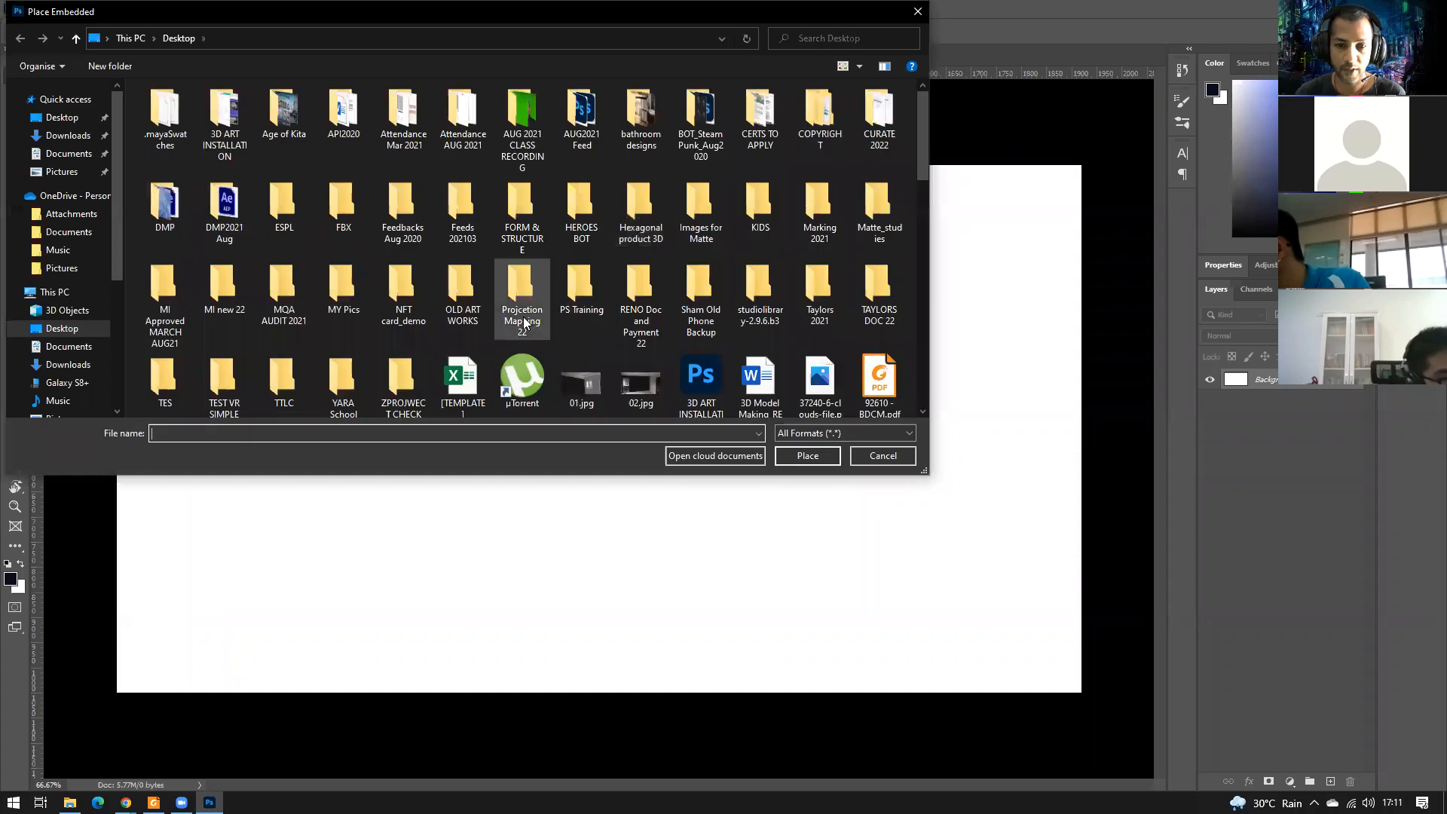
{"action": "scroll", "coordinate": [754, 279], "scroll_direction": "down", "scroll_amount": 5}
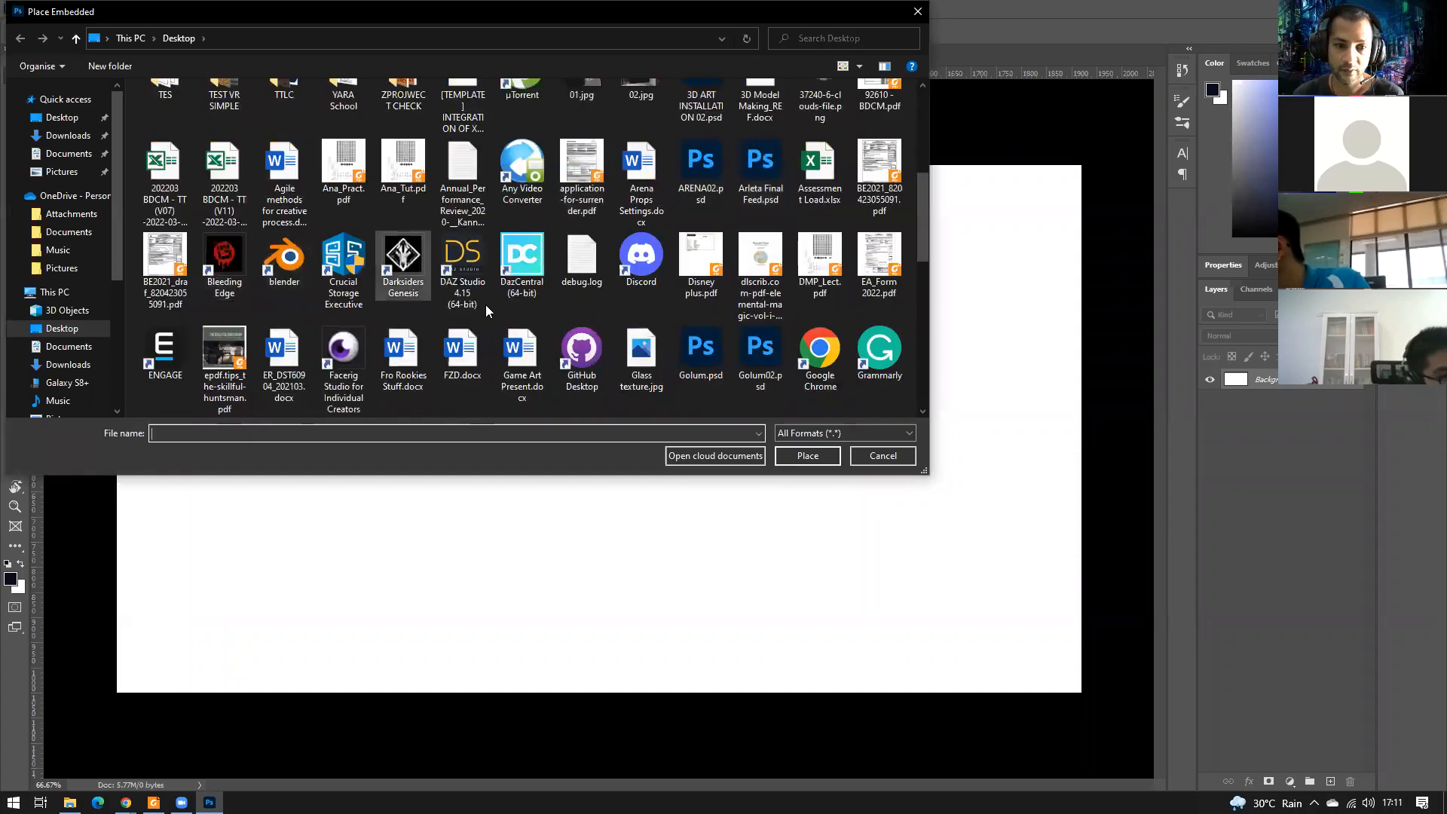
{"action": "scroll", "coordinate": [490, 306], "scroll_direction": "up", "scroll_amount": 5}
{"action": "scroll", "coordinate": [453, 318], "scroll_direction": "down", "scroll_amount": 5}
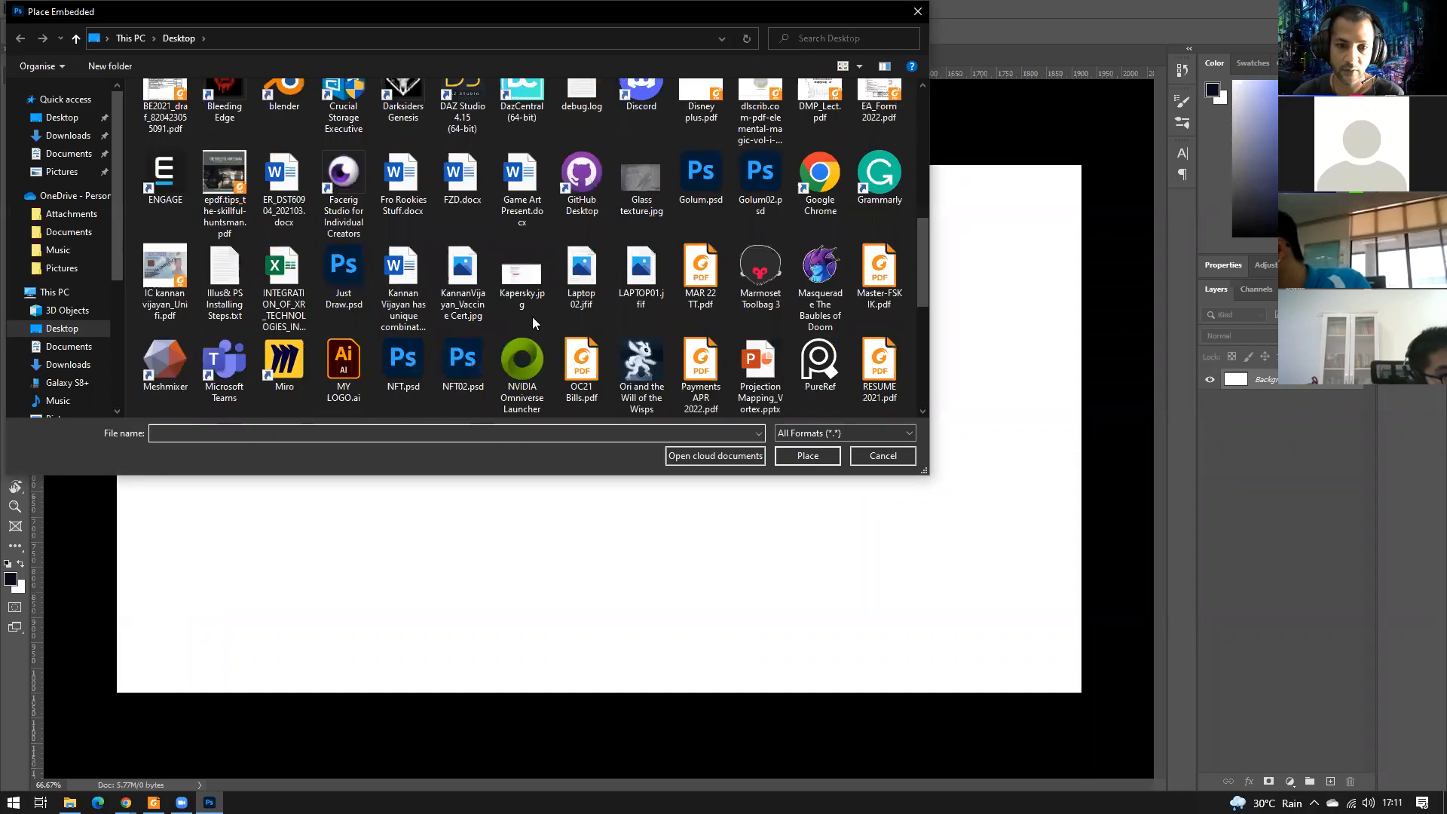
{"action": "scroll", "coordinate": [602, 301], "scroll_direction": "up", "scroll_amount": 5}
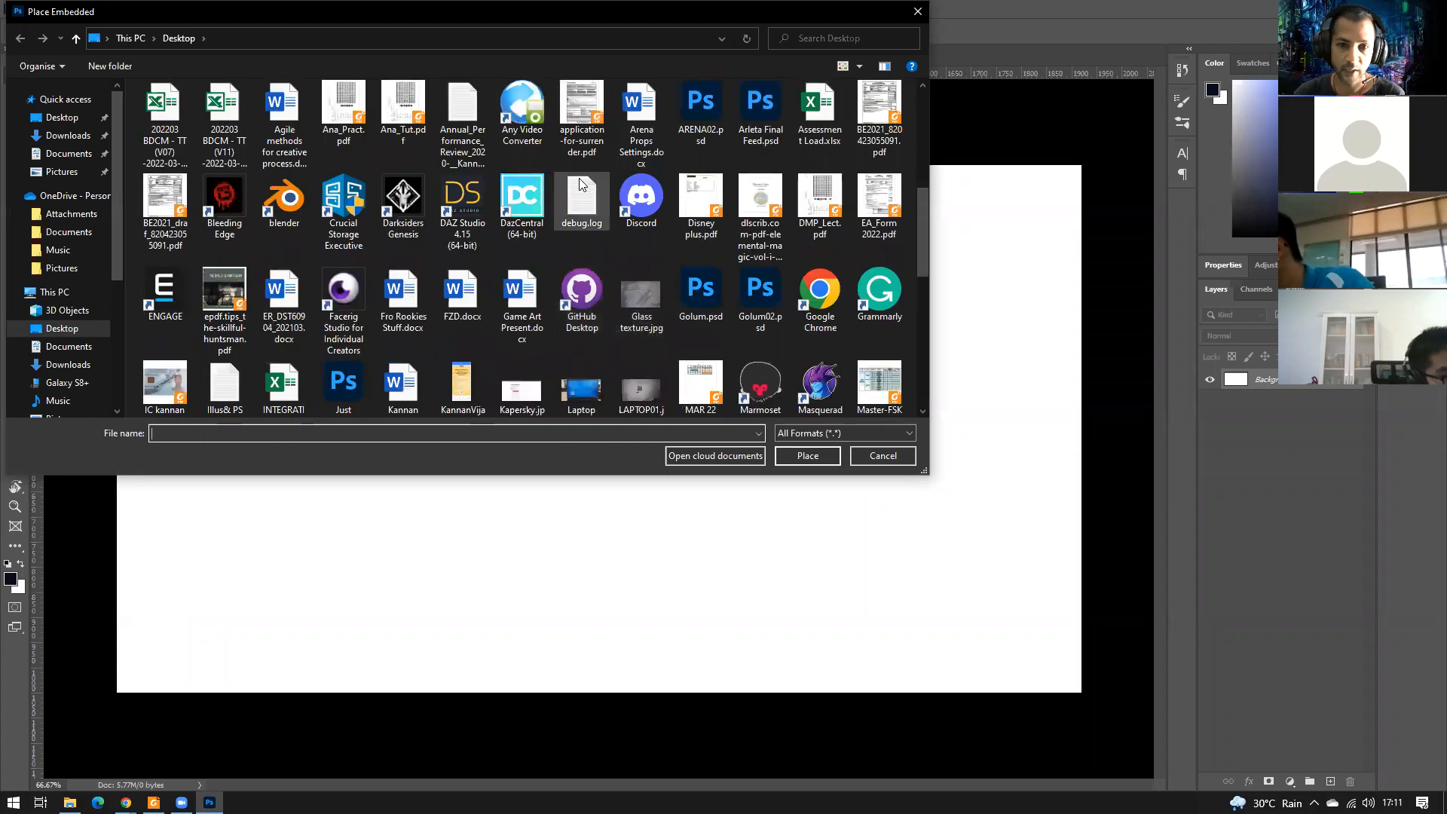
{"action": "double_click", "coordinate": [584, 290]}
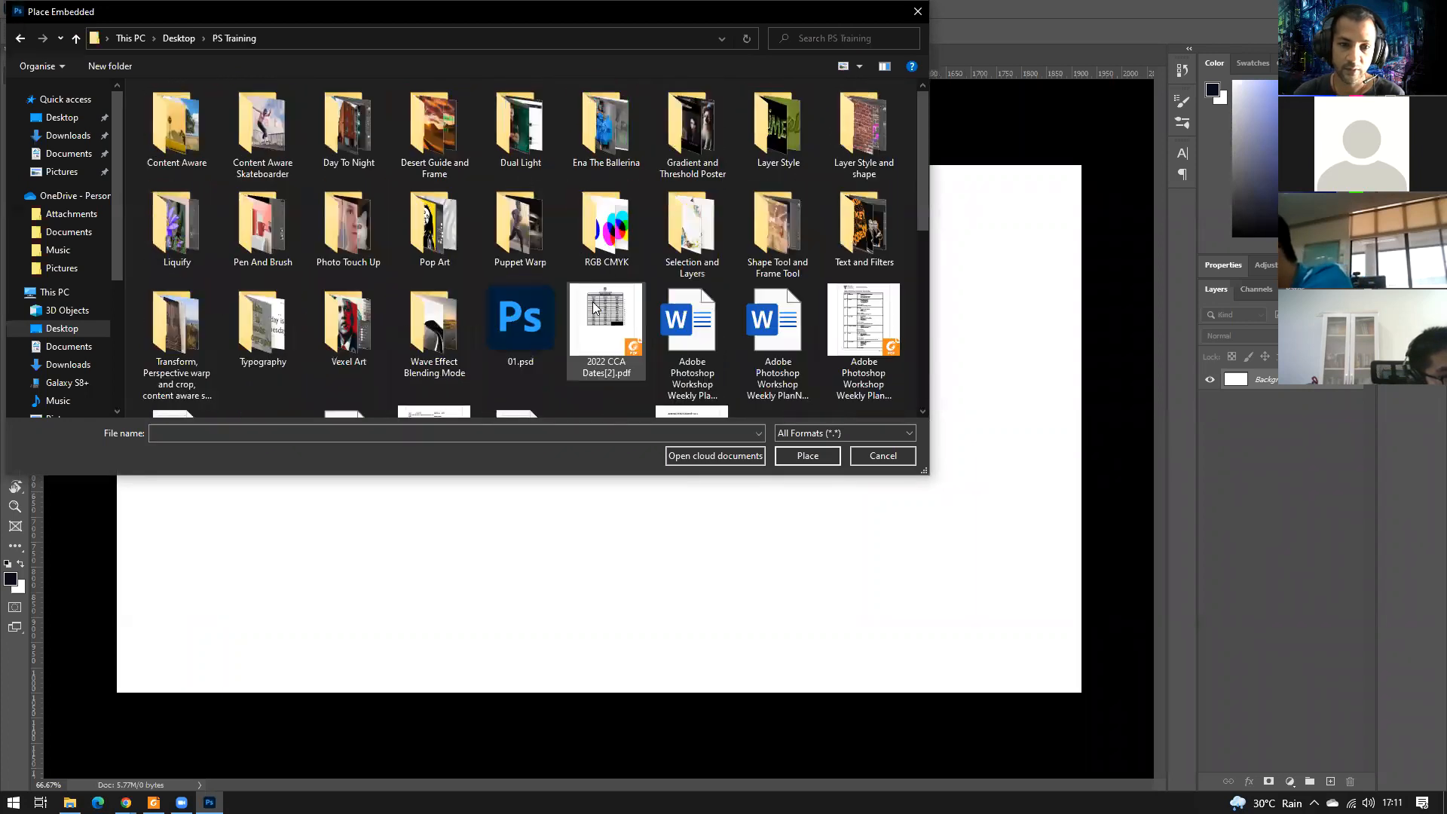
{"action": "double_click", "coordinate": [631, 133]}
{"action": "double_click", "coordinate": [264, 162]}
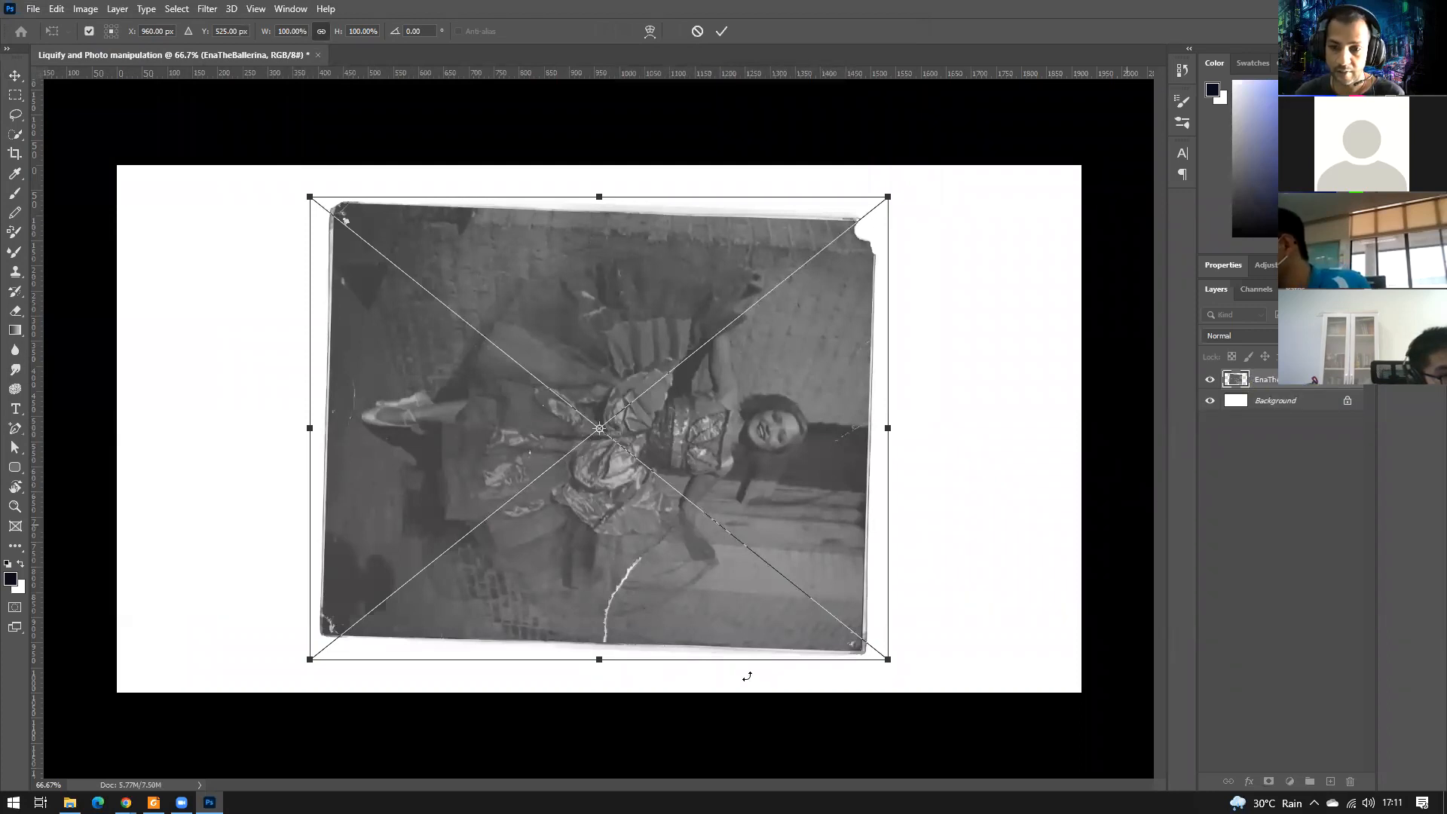
Rotate the placed photo to about -91° so the dancer stands upright, and scale it to about 107%.
{"action": "left_click_drag", "start_coordinate": [940, 591], "coordinate": [1080, 443]}
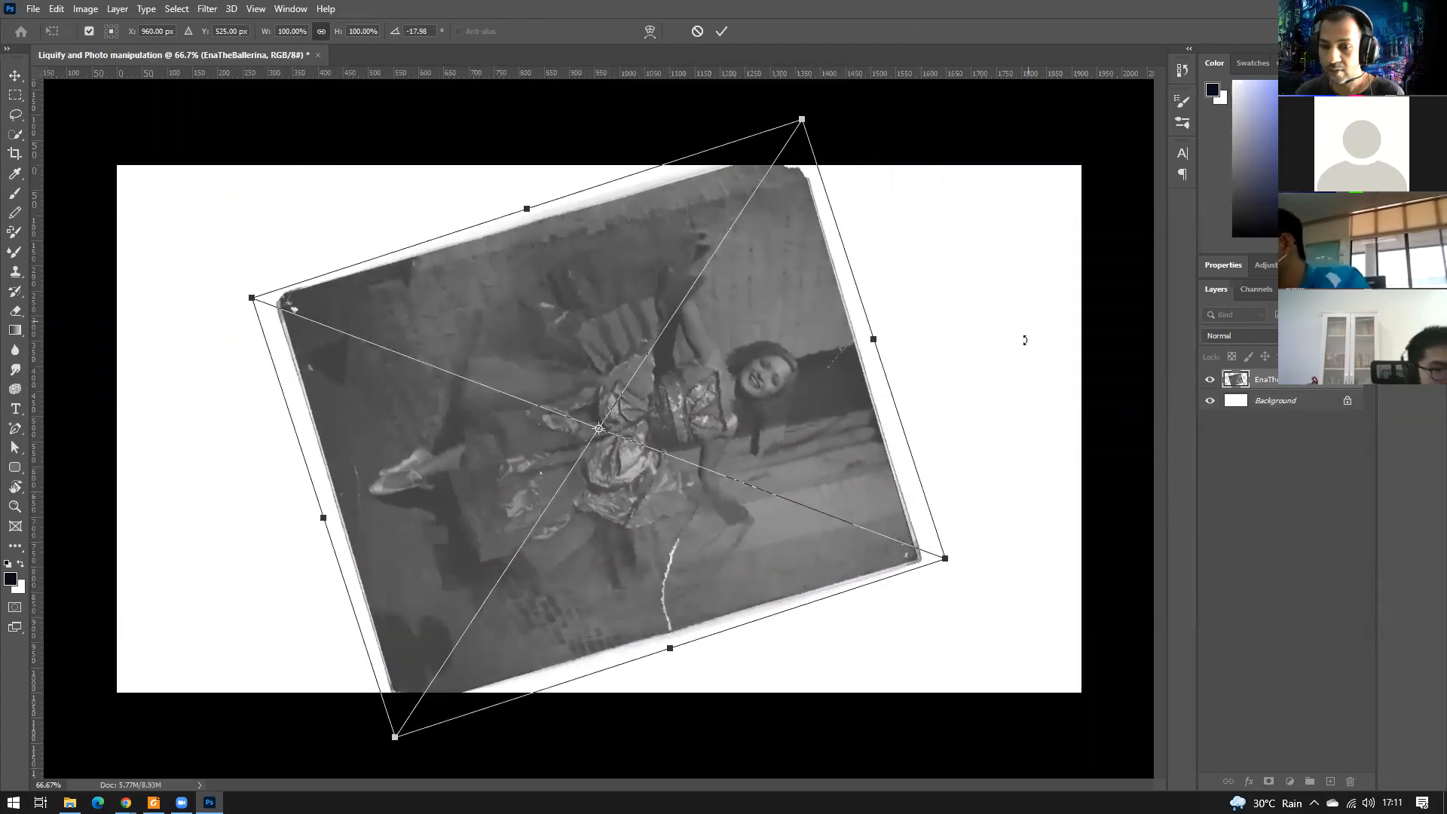
{"action": "left_click_drag", "start_coordinate": [975, 439], "coordinate": [512, 150]}
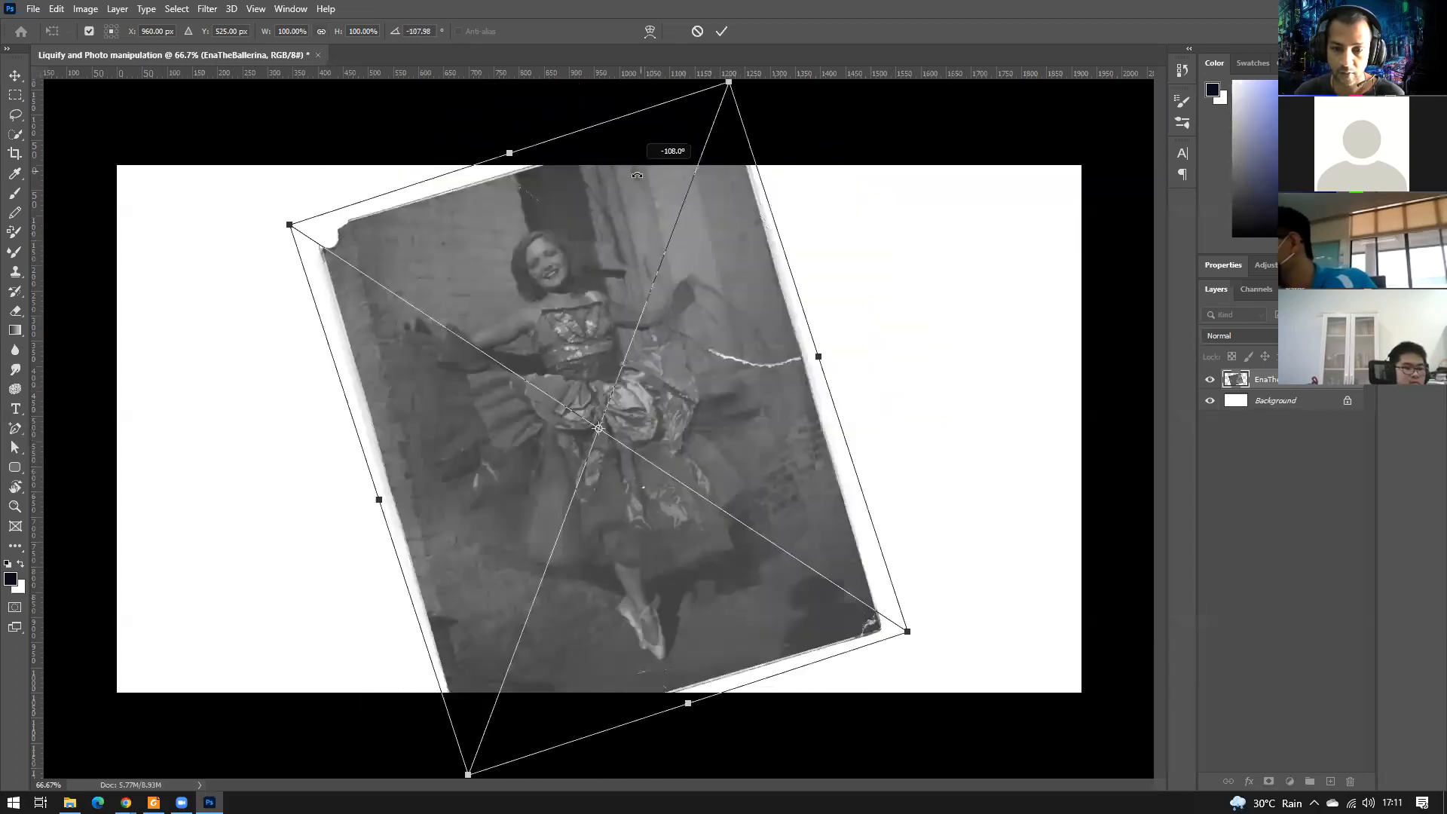
{"action": "left_click_drag", "start_coordinate": [856, 468], "coordinate": [941, 575]}
{"action": "left_click_drag", "start_coordinate": [942, 468], "coordinate": [965, 489]}
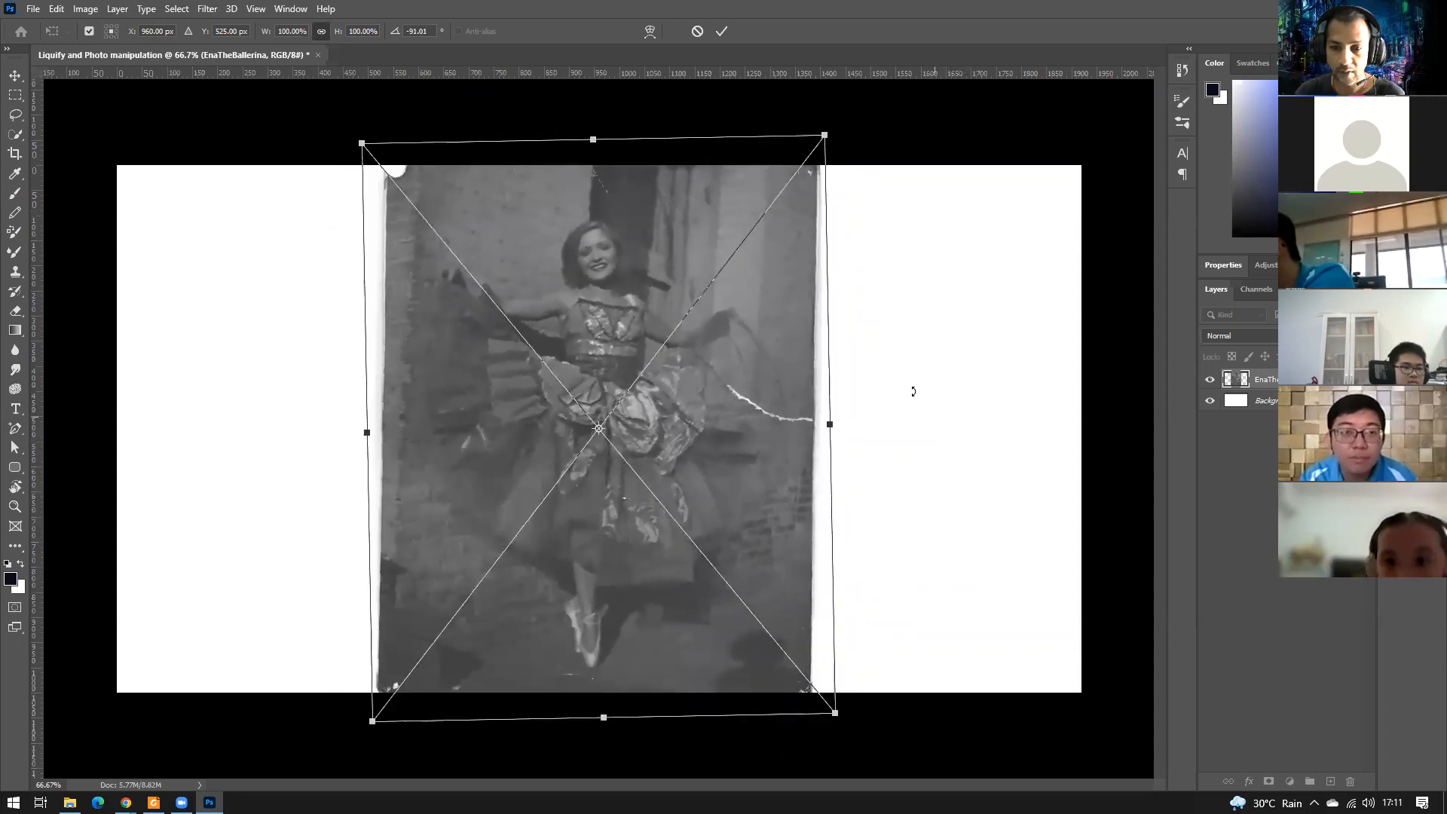
{"action": "left_click_drag", "start_coordinate": [824, 135], "coordinate": [850, 165]}
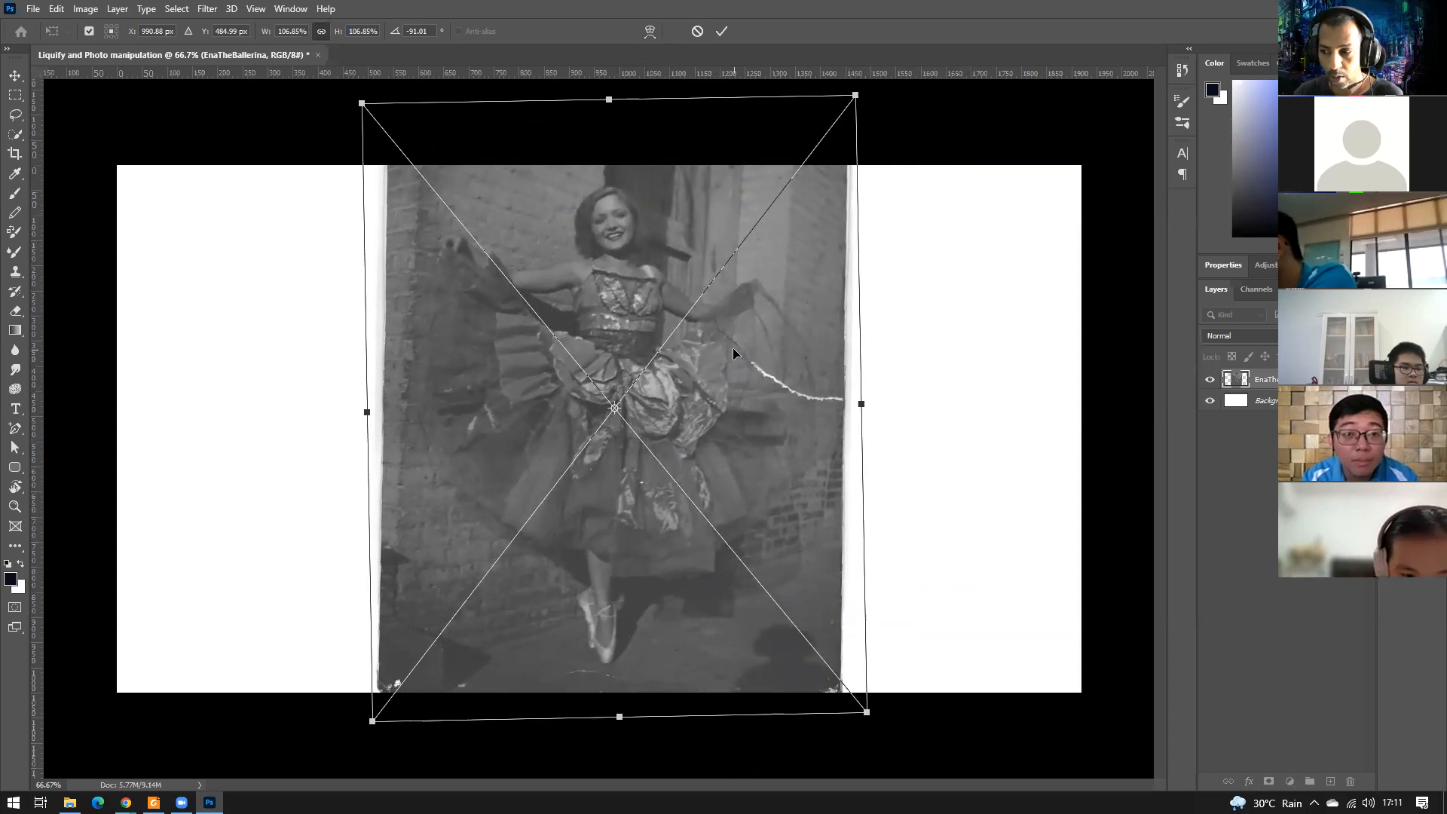
{"action": "key", "text": "Return"}
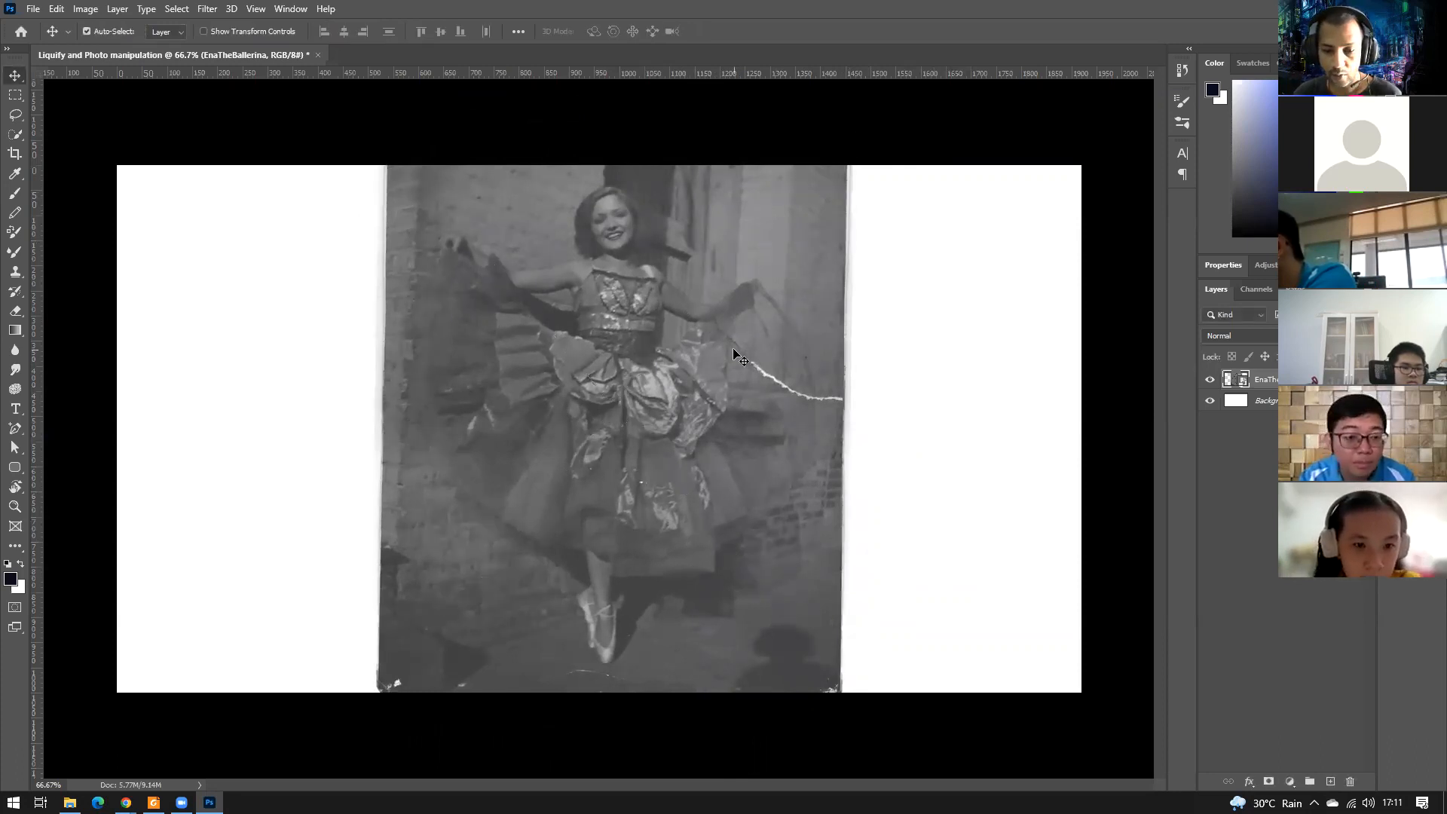
Free-transform the smart object down to about 42% and back up to about 106%, and move it toward the canvas's left side.
{"action": "key", "text": "ctrl+t"}
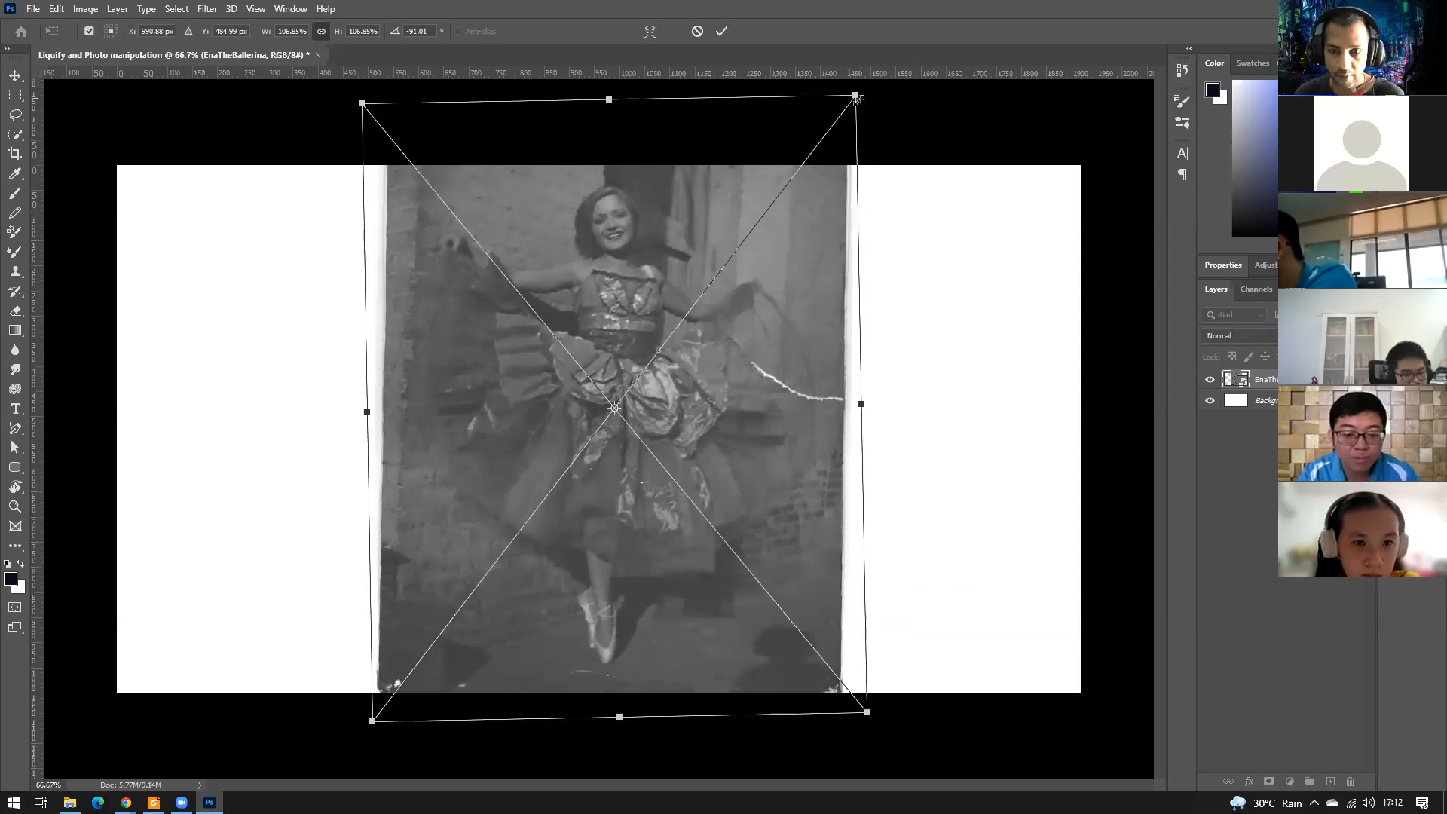
{"action": "left_click_drag", "start_coordinate": [860, 96], "coordinate": [623, 397]}
{"action": "left_click_drag", "start_coordinate": [617, 473], "coordinate": [562, 475]}
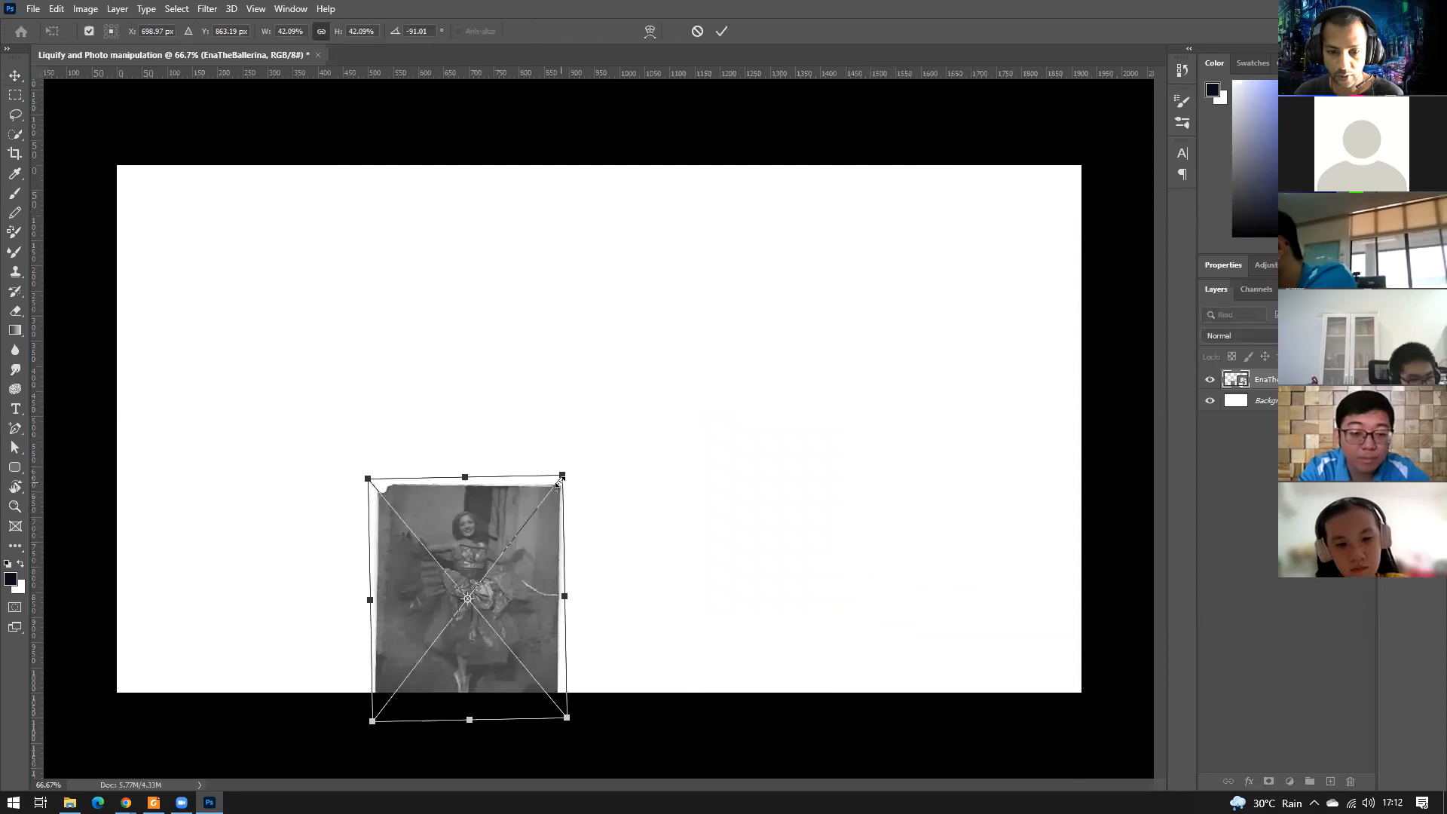
{"action": "left_click_drag", "start_coordinate": [571, 463], "coordinate": [954, 187]}
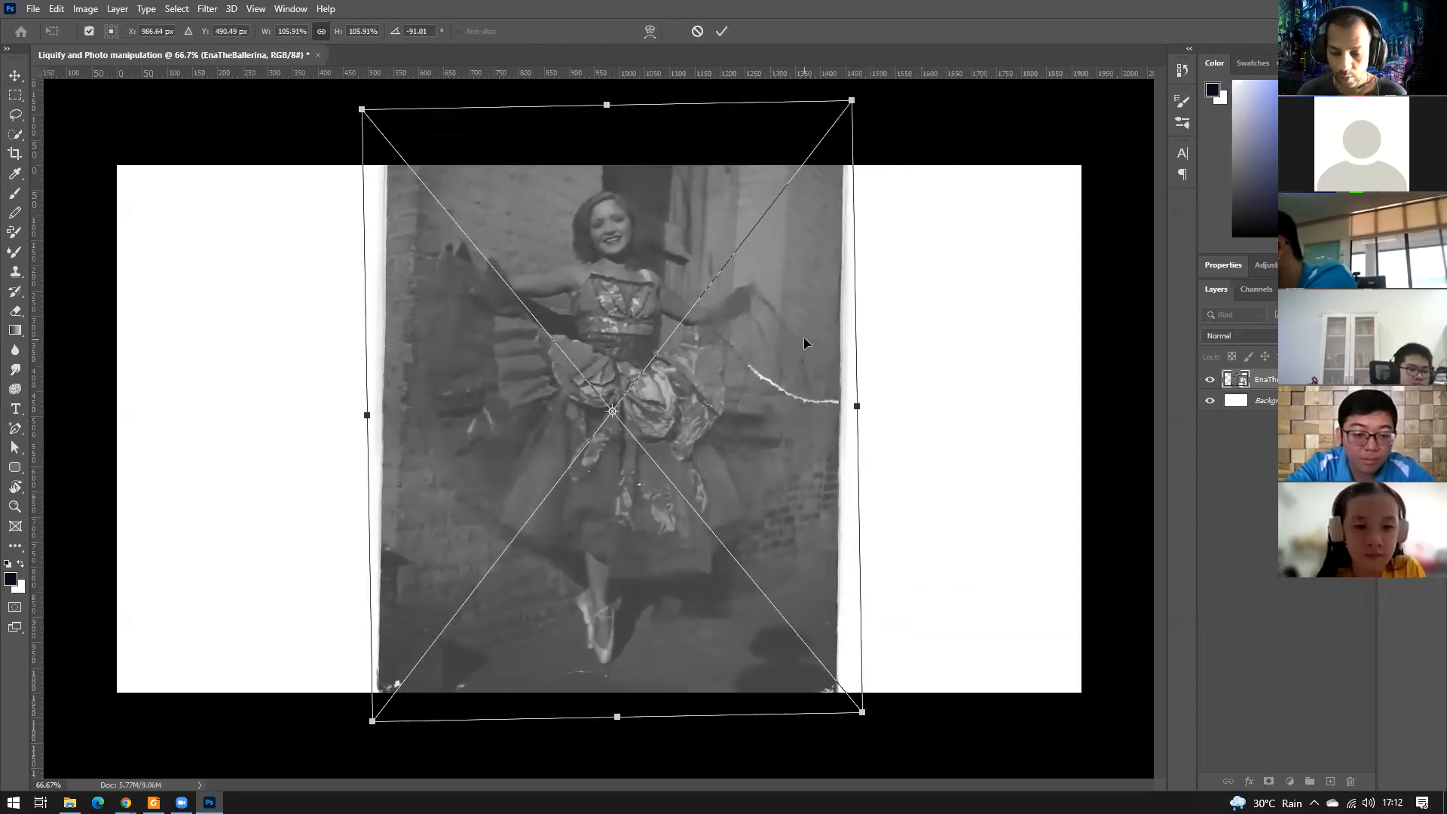
{"action": "key", "text": "Return"}
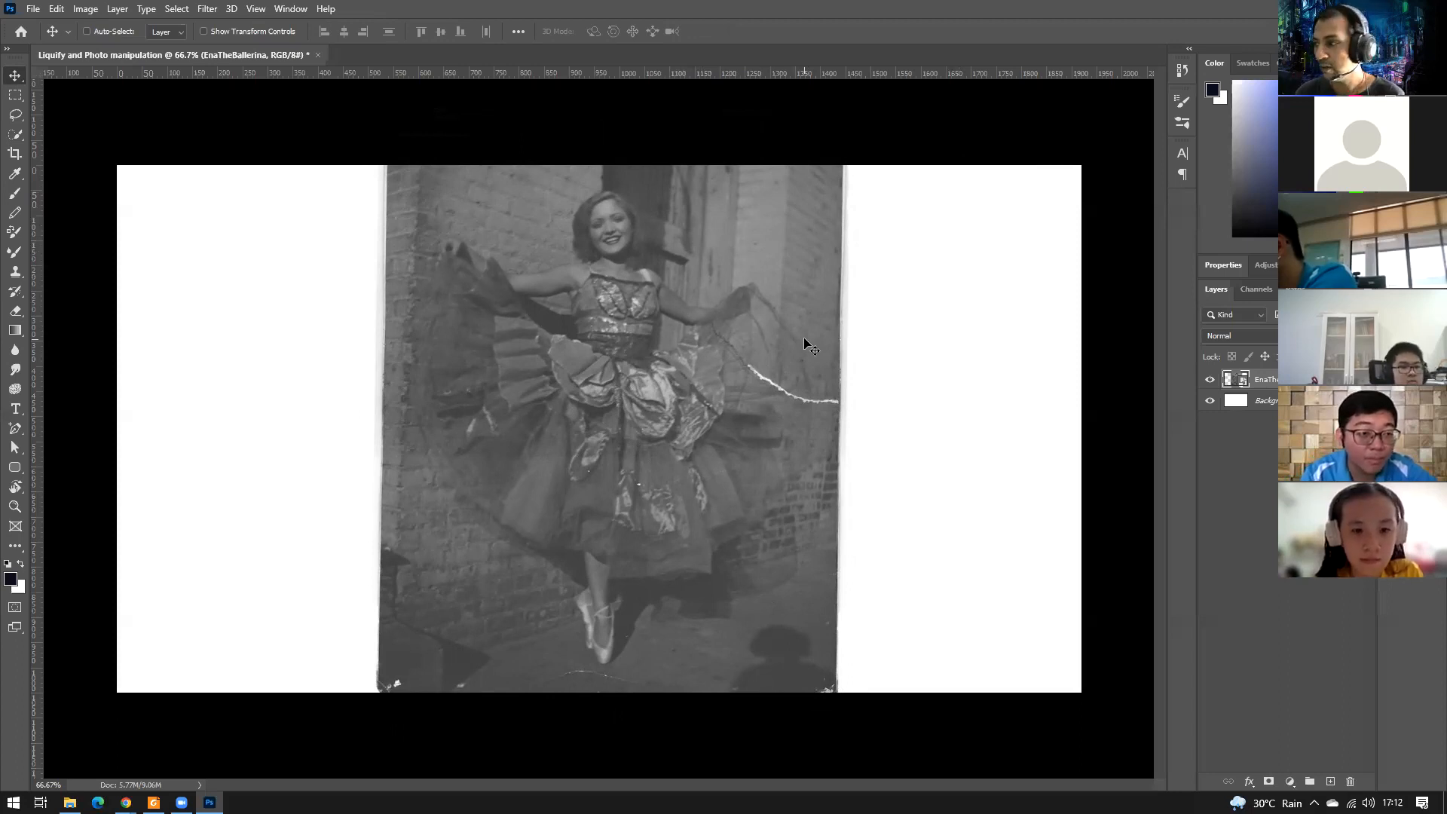
{"action": "left_click_drag", "start_coordinate": [557, 359], "coordinate": [446, 373]}
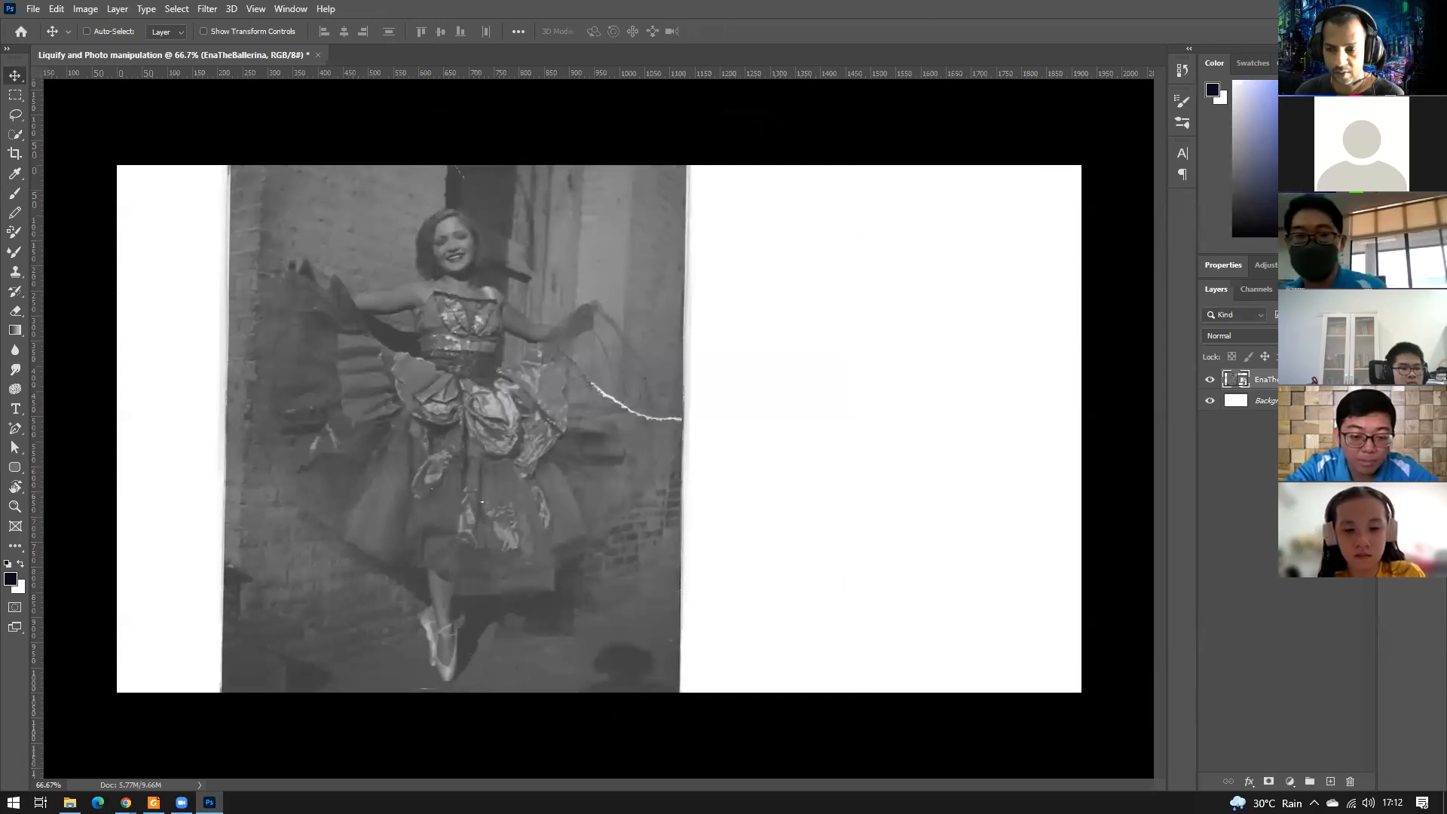
Duplicate the EnaTheBallerina layer and rasterize the copy.
{"action": "key", "text": "ctrl+j"}
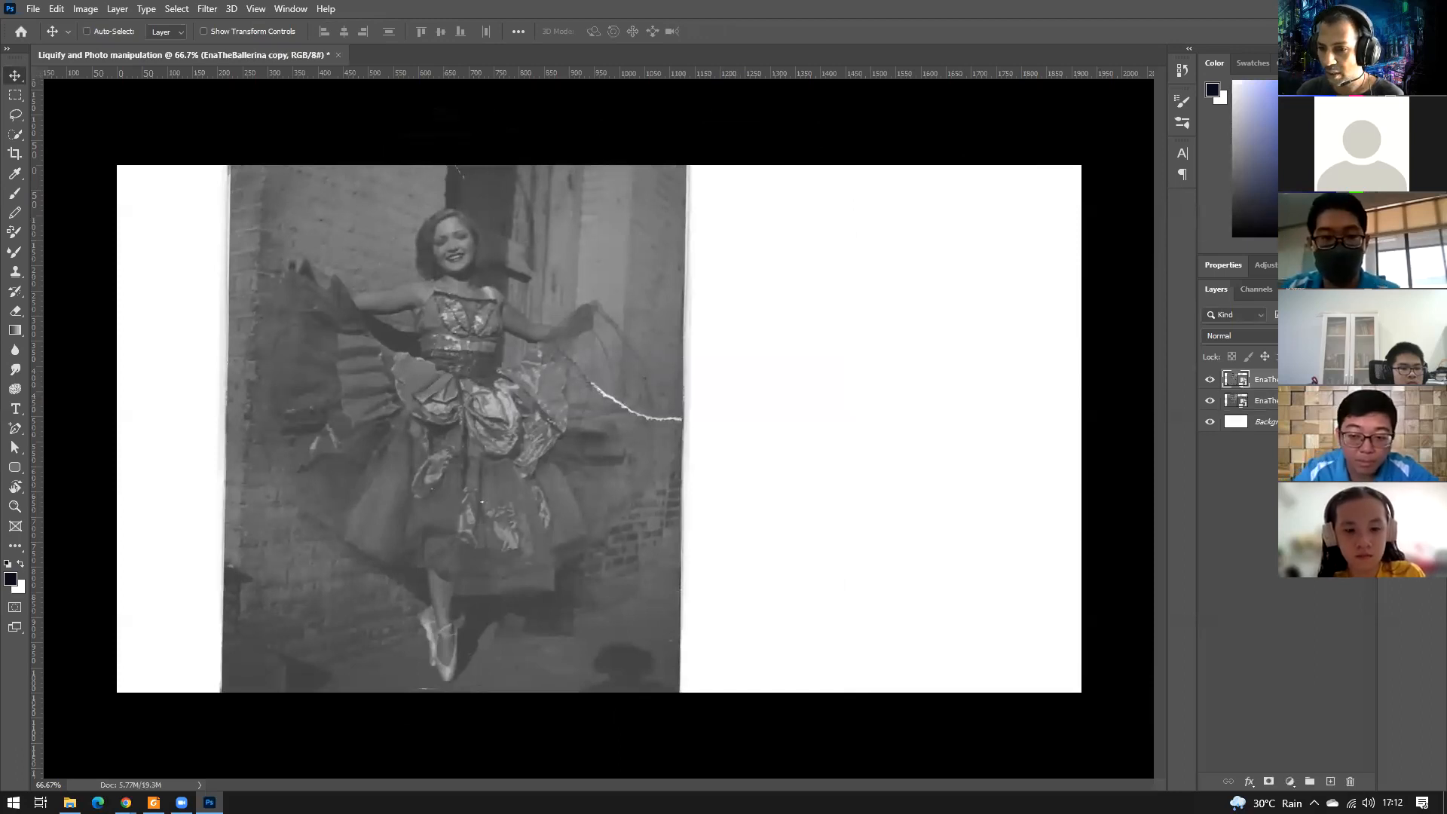
{"action": "right_click", "coordinate": [1303, 380]}
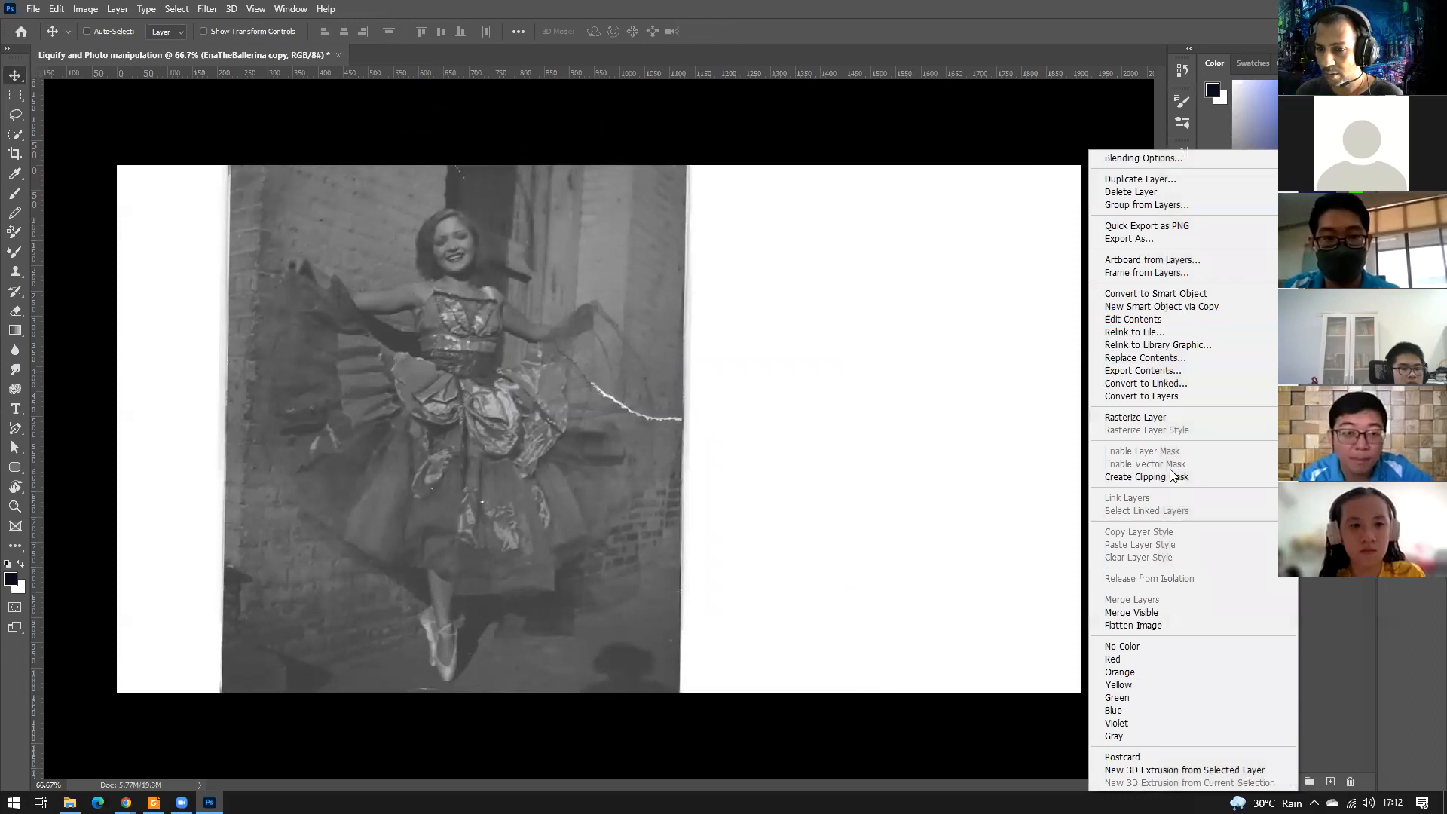
{"action": "left_click", "coordinate": [1176, 419]}
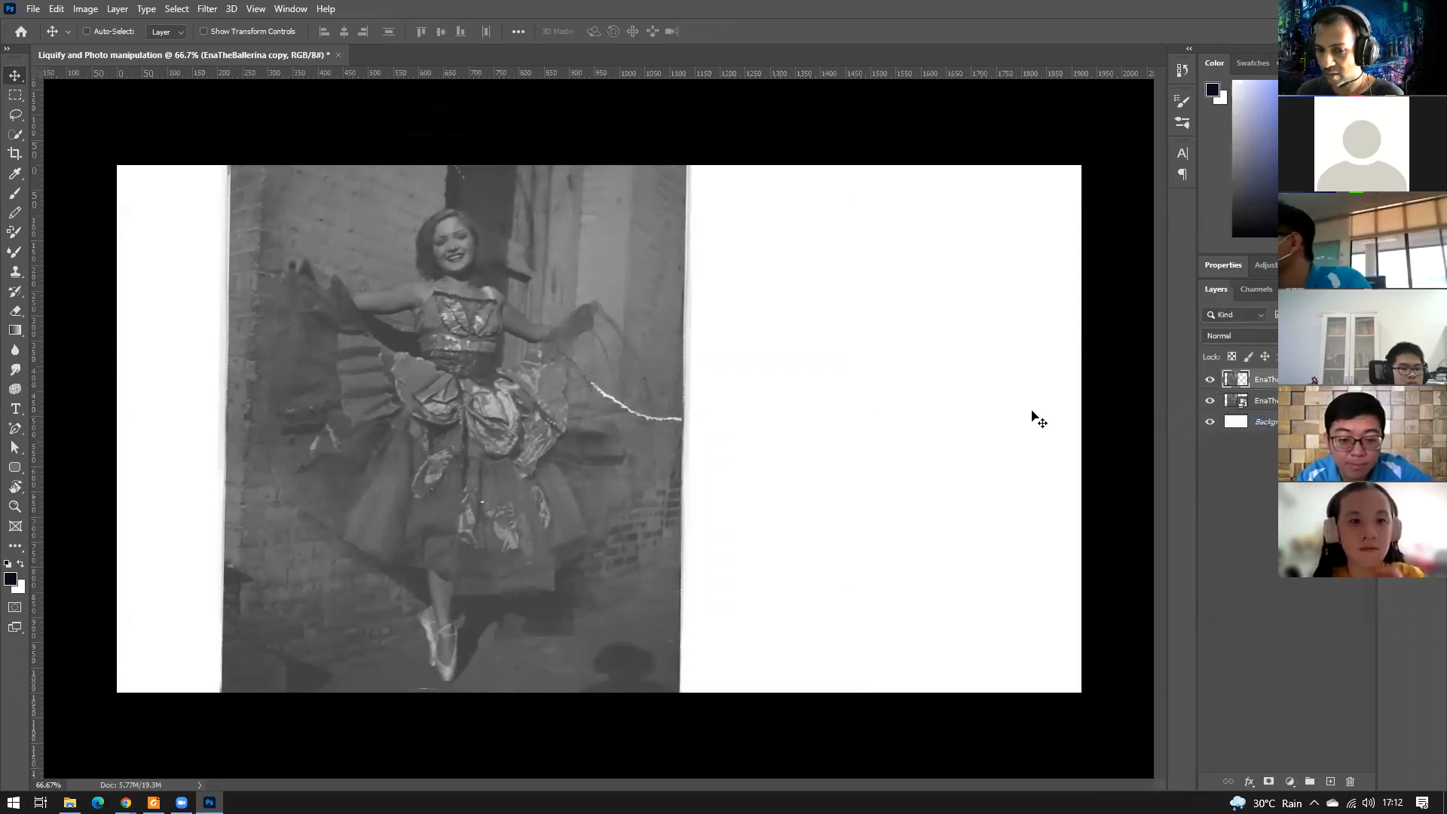
Free-transform the rasterized copy down and commit it, scale it back up to about 299%, and move it beside the smart object.
{"action": "key", "text": "ctrl+t"}
{"action": "left_click_drag", "start_coordinate": [705, 117], "coordinate": [810, 178]}
{"action": "key", "text": "Return"}
{"action": "key", "text": "ctrl+t"}
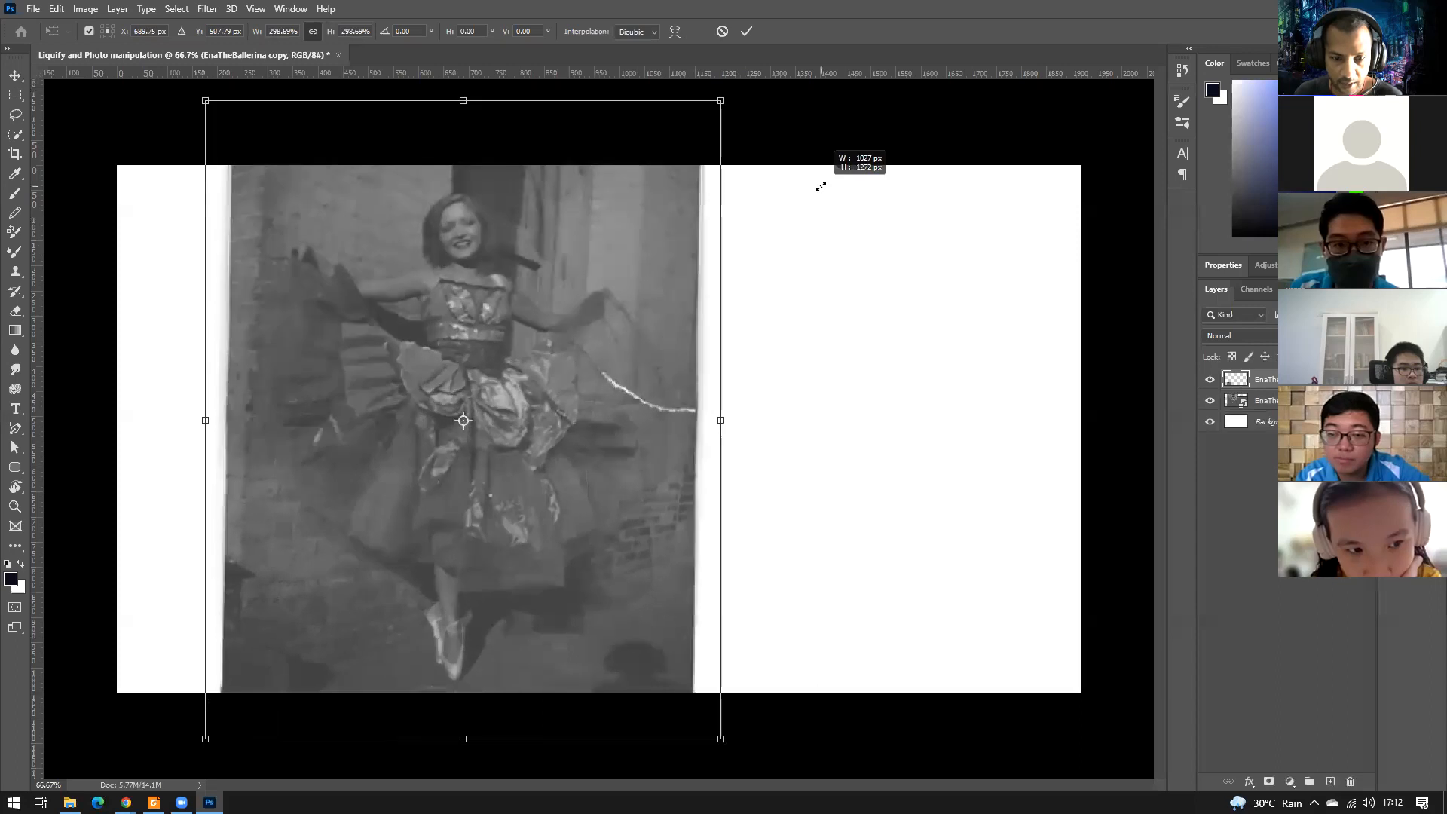
{"action": "left_click_drag", "start_coordinate": [564, 332], "coordinate": [947, 346]}
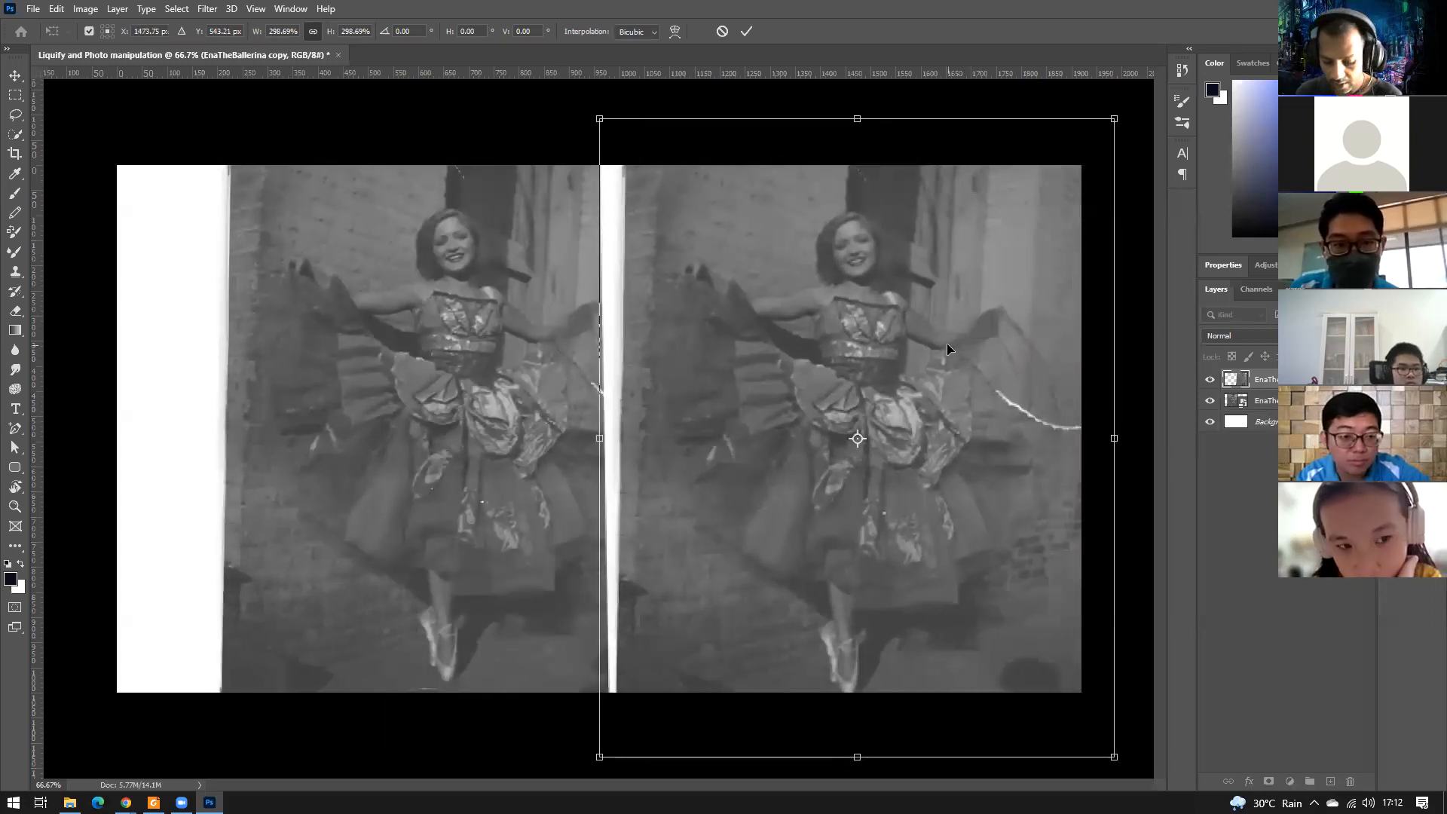
{"action": "key", "text": "Return"}
Compare the two photos up close, and shift the smart object toward the canvas's left edge so both dancers stand side by side.
{"action": "scroll", "coordinate": [851, 365], "scroll_direction": "up", "scroll_amount": 3}
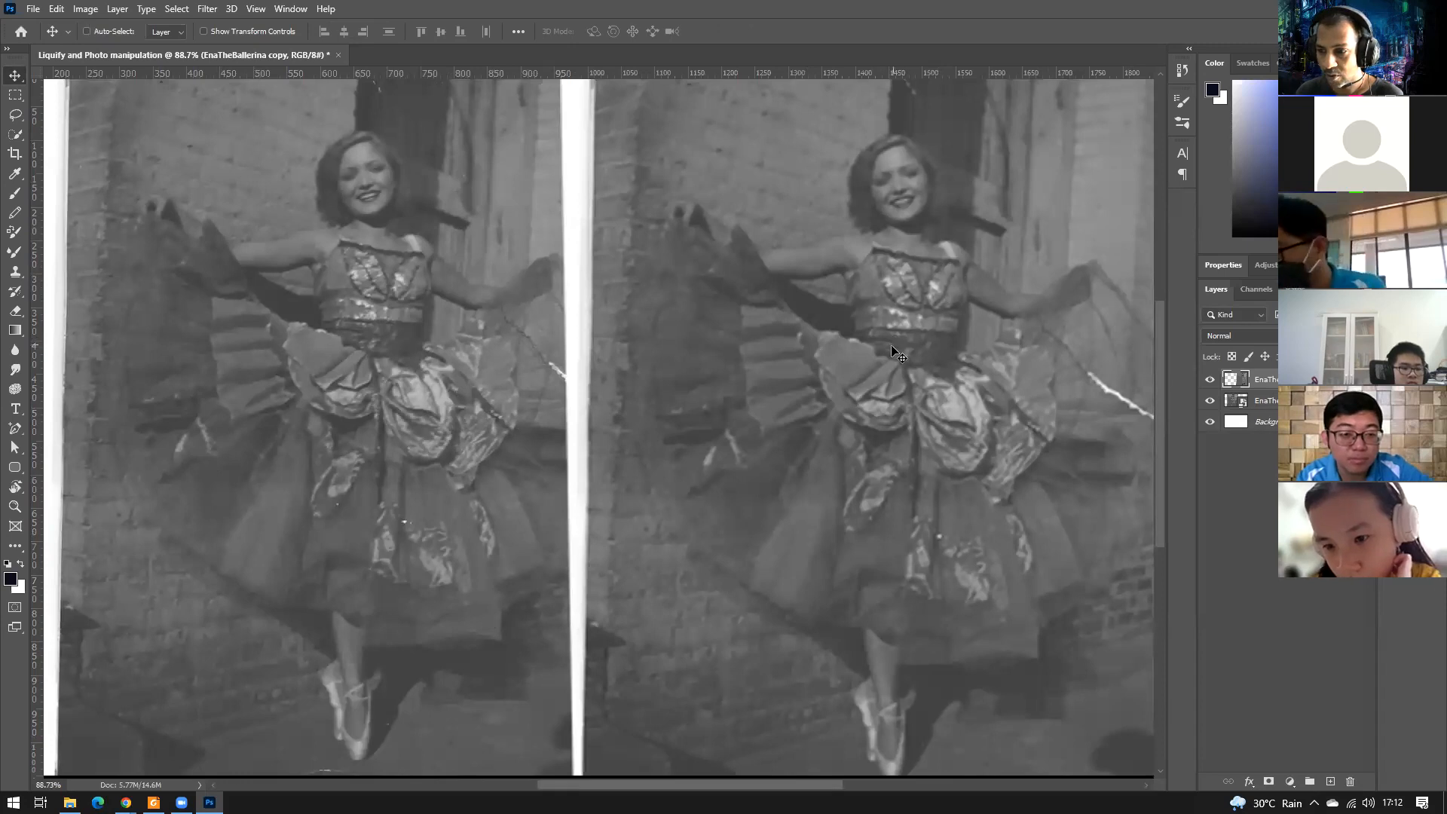
{"action": "scroll", "coordinate": [848, 450], "scroll_direction": "down", "scroll_amount": 2}
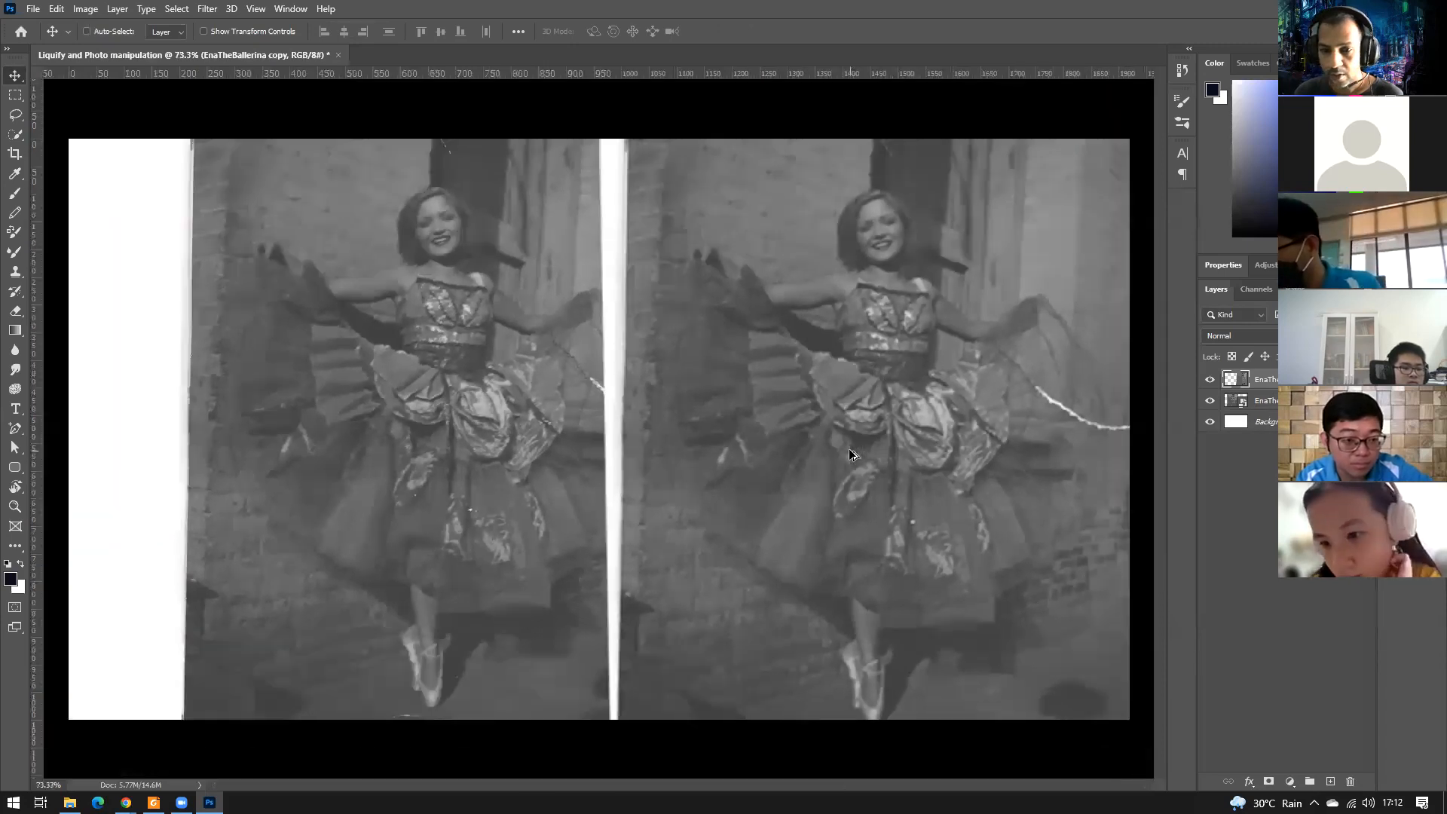
{"action": "left_click", "coordinate": [523, 445], "text": "ctrl"}
{"action": "left_click_drag", "start_coordinate": [795, 442], "coordinate": [698, 452]}
{"action": "left_click", "coordinate": [895, 456], "text": "ctrl"}
{"action": "mouse_move", "coordinate": [985, 471]}
{"action": "left_mouse_down"}
{"action": "mouse_move", "coordinate": [956, 472]}
{"action": "mouse_move", "coordinate": [1033, 471]}
{"action": "mouse_move", "coordinate": [986, 466]}
{"action": "left_mouse_up"}
{"action": "scroll", "coordinate": [967, 462], "scroll_direction": "down", "scroll_amount": 2}
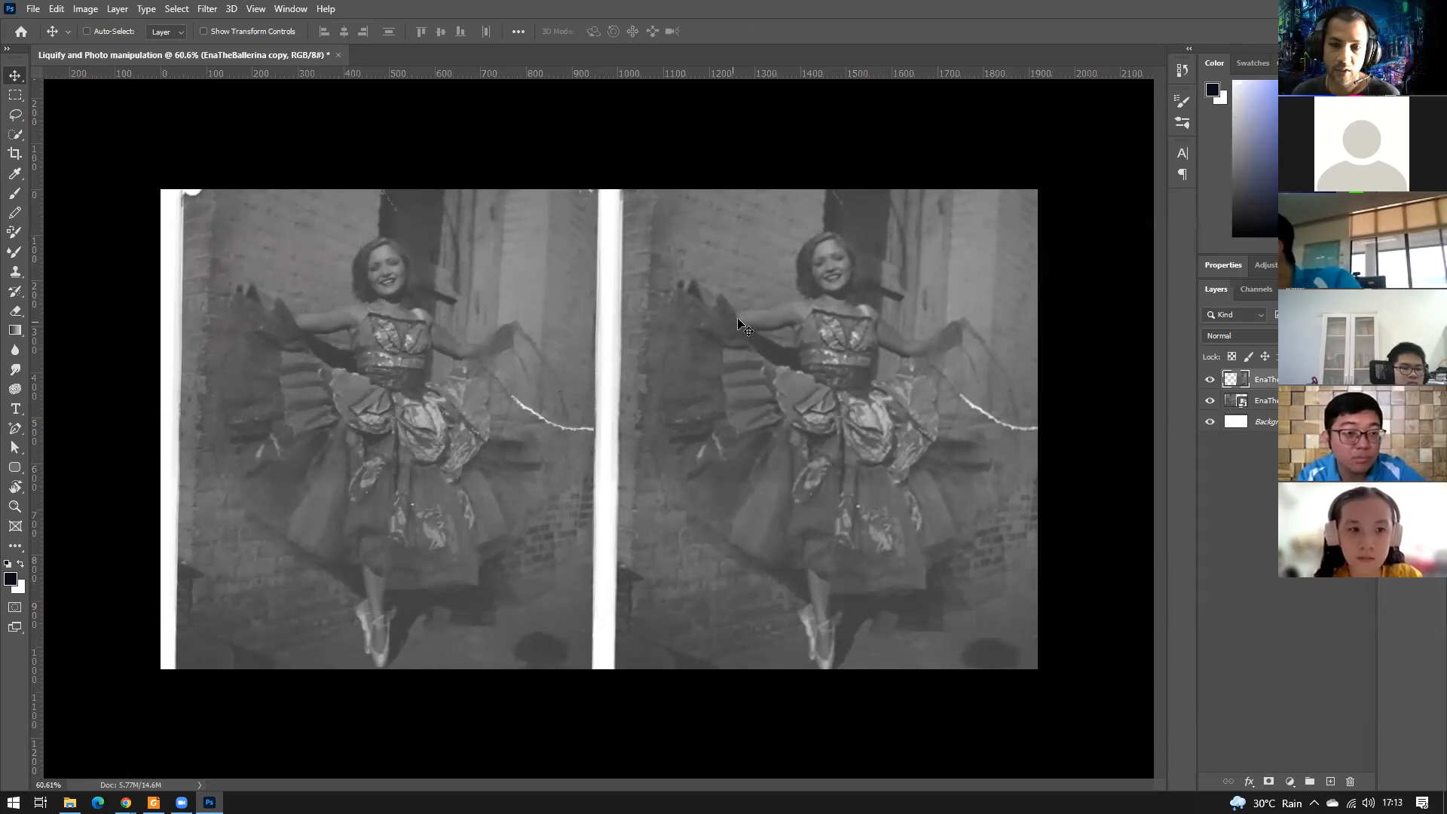
Delete the rasterized copy and move the remaining smart object flush against the canvas's left edge.
{"action": "left_click_drag", "start_coordinate": [730, 388], "coordinate": [766, 385]}
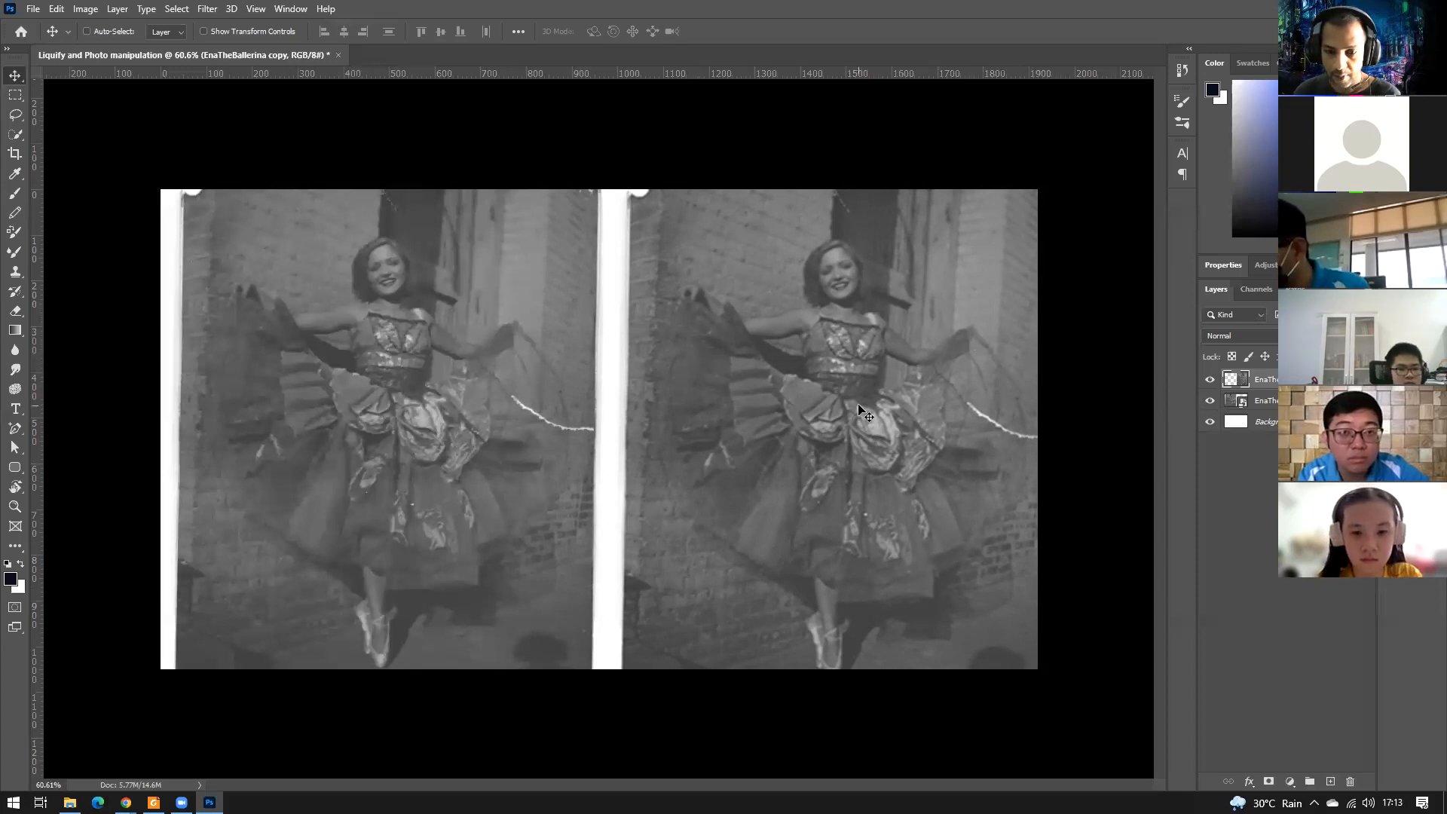
{"action": "key", "text": "Delete"}
{"action": "mouse_move", "coordinate": [478, 415]}
{"action": "left_mouse_down"}
{"action": "mouse_move", "coordinate": [513, 369]}
{"action": "mouse_move", "coordinate": [724, 234]}
{"action": "mouse_move", "coordinate": [489, 387]}
{"action": "mouse_move", "coordinate": [491, 434]}
{"action": "mouse_move", "coordinate": [803, 406]}
{"action": "mouse_move", "coordinate": [491, 434]}
{"action": "left_mouse_up"}
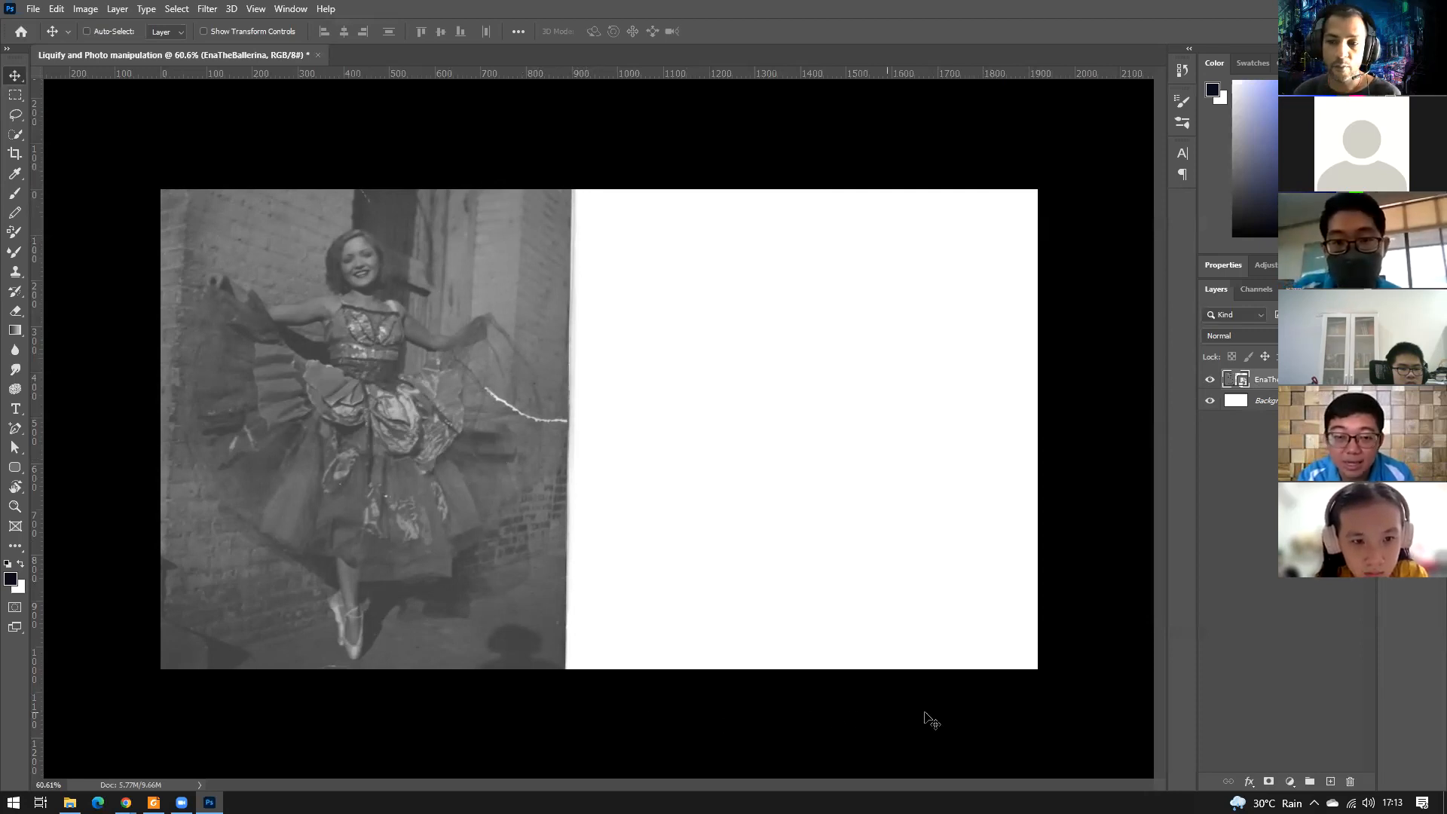
Place EnaTheBallerina.jpg from the Ena The Ballerina folder as a linked object.
{"action": "left_click", "coordinate": [33, 10]}
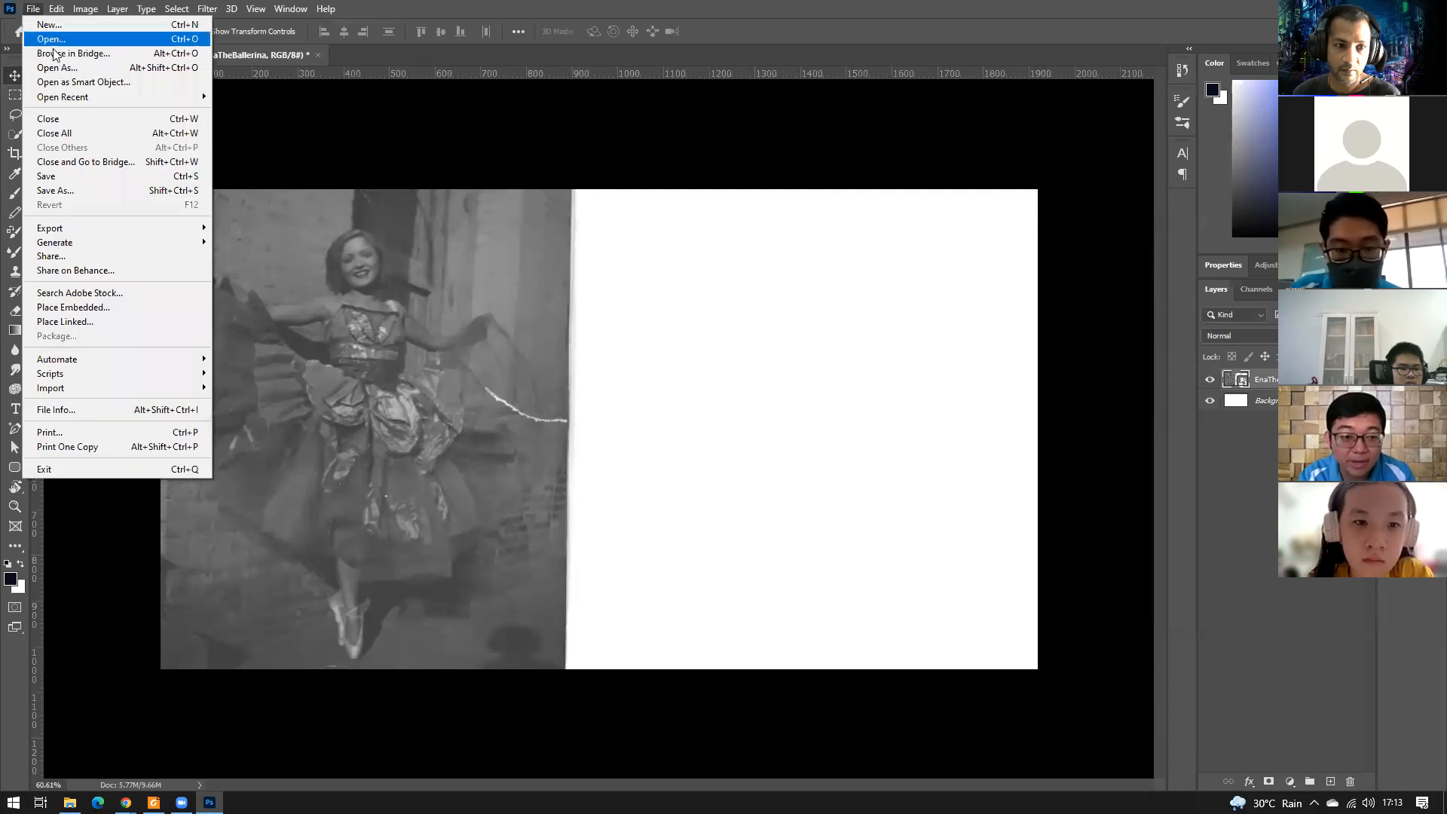
{"action": "left_click", "coordinate": [96, 322]}
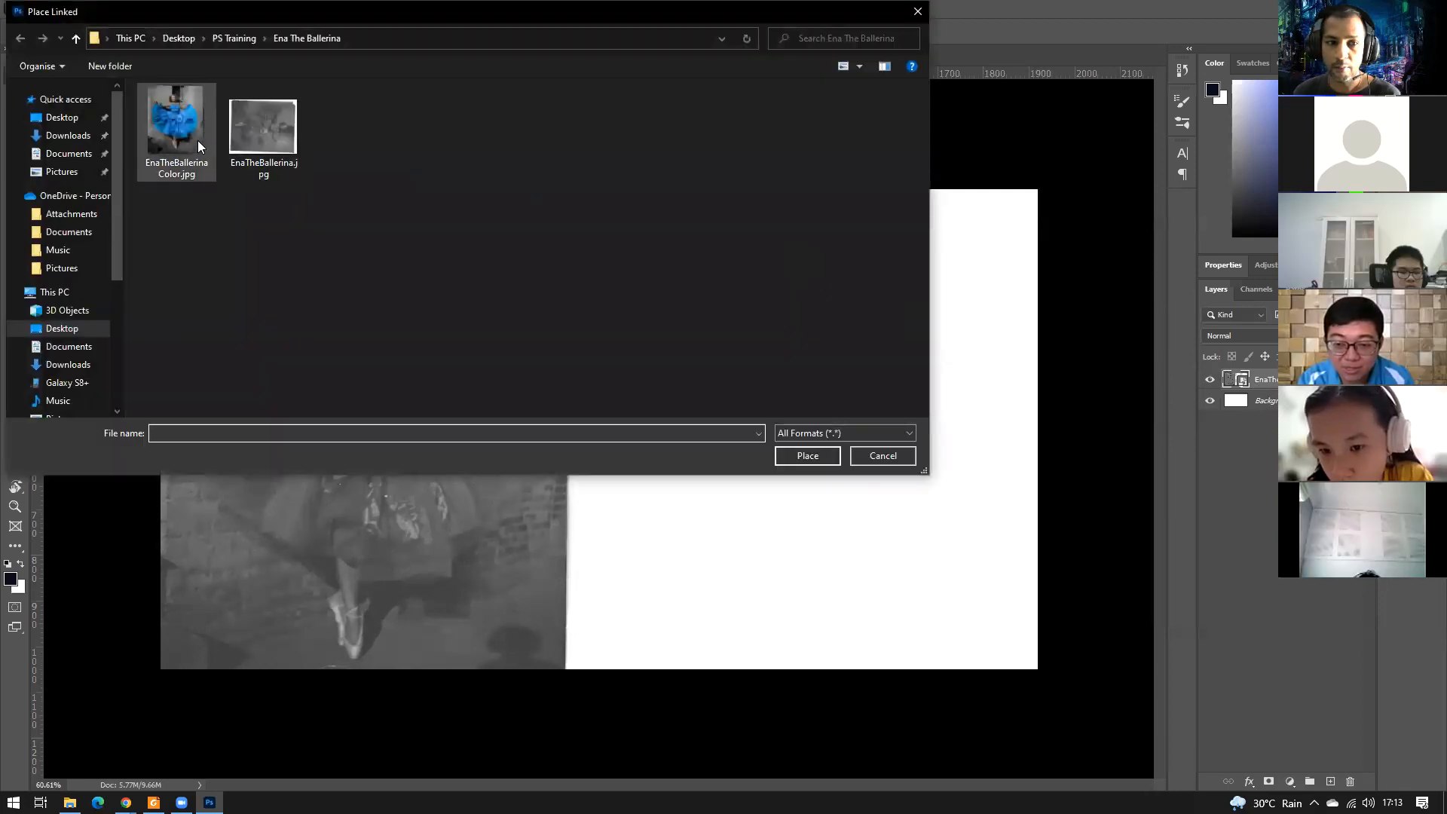
{"action": "left_click", "coordinate": [264, 127]}
{"action": "left_click", "coordinate": [786, 455]}
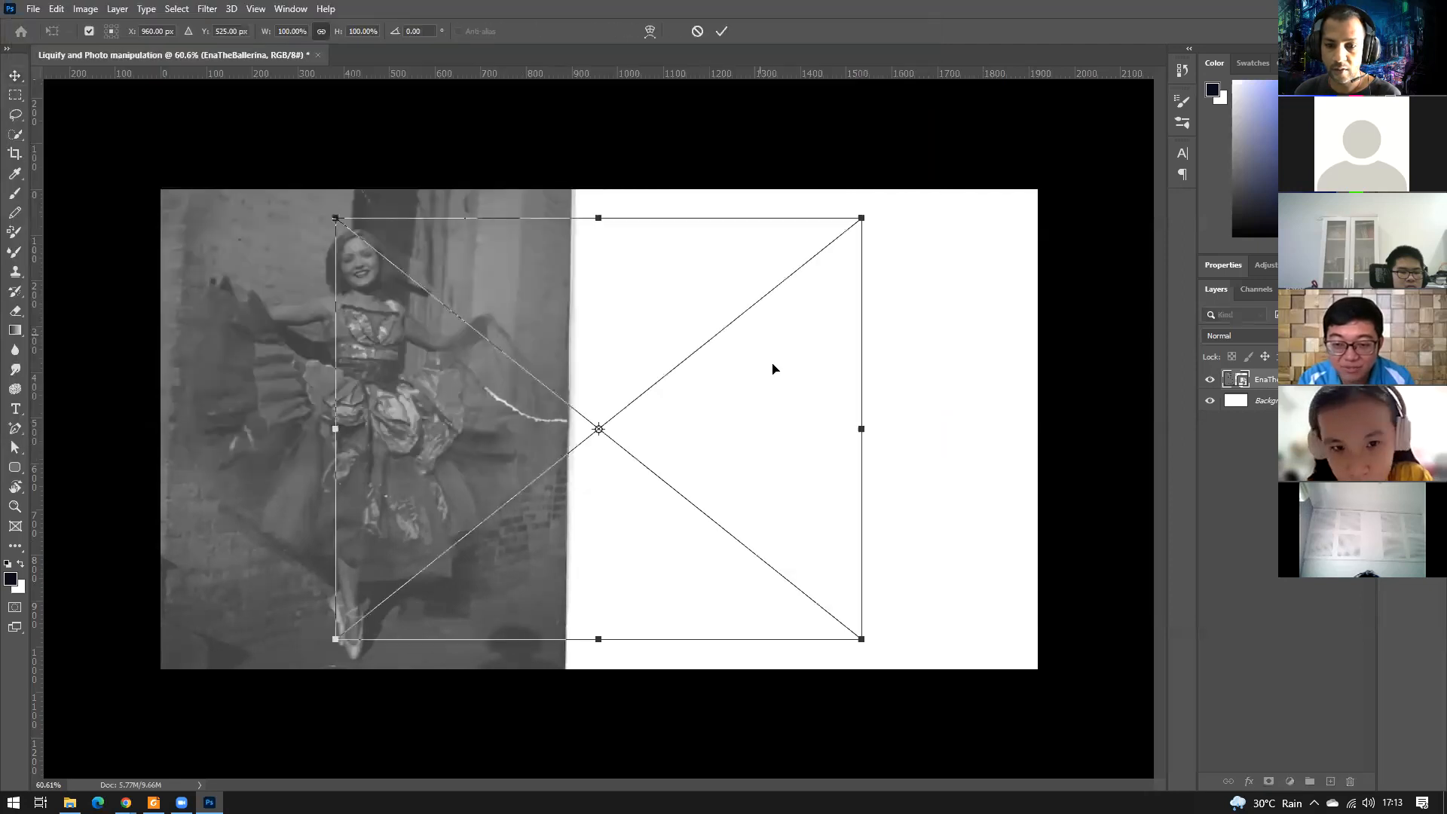
Rotate the linked photo to about -91° so the dancer stands upright, and position it on the canvas's right half.
{"action": "left_click_drag", "start_coordinate": [1014, 364], "coordinate": [674, 178]}
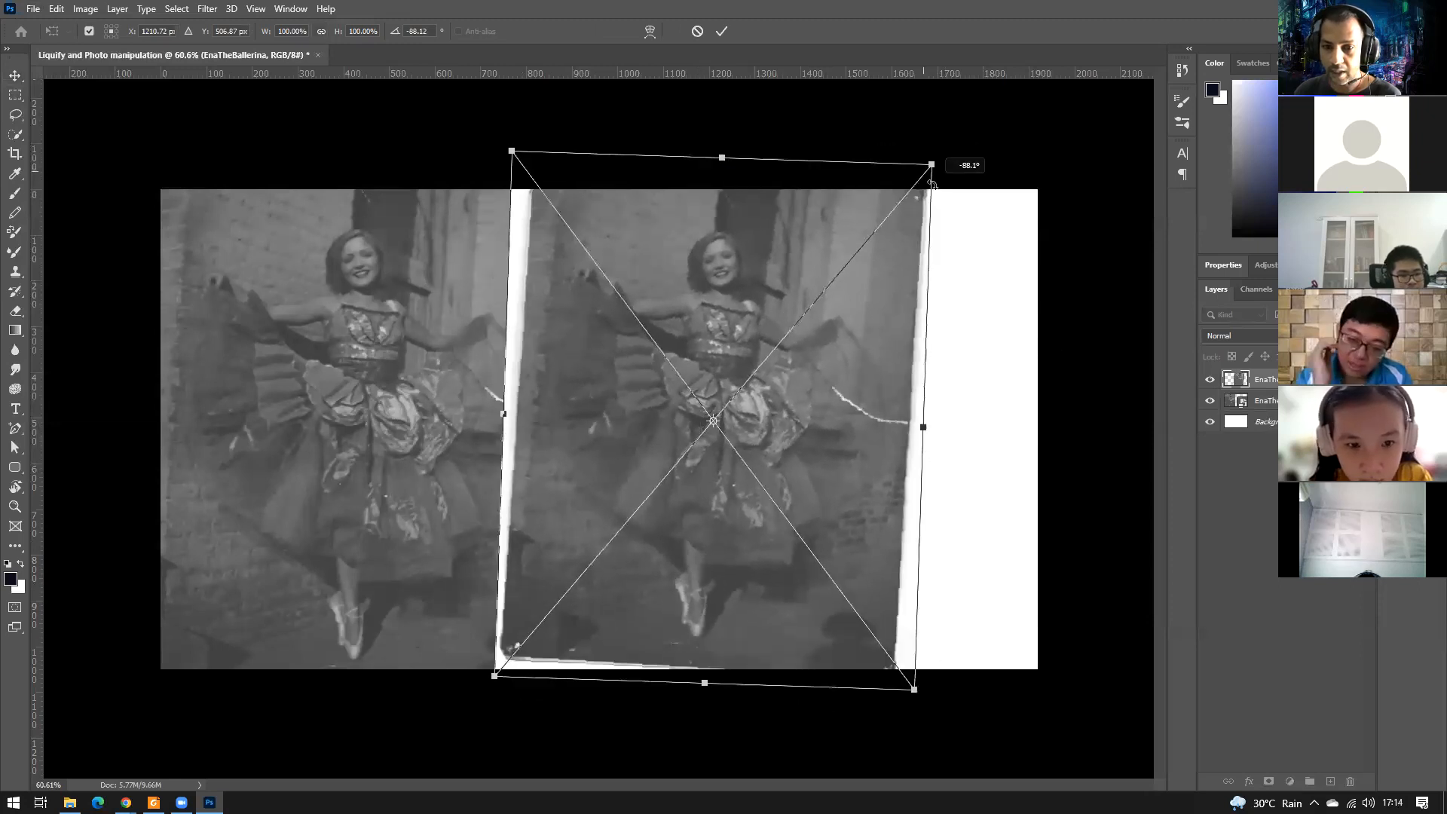
{"action": "left_click_drag", "start_coordinate": [817, 262], "coordinate": [904, 270]}
{"action": "left_click_drag", "start_coordinate": [1048, 266], "coordinate": [1076, 226]}
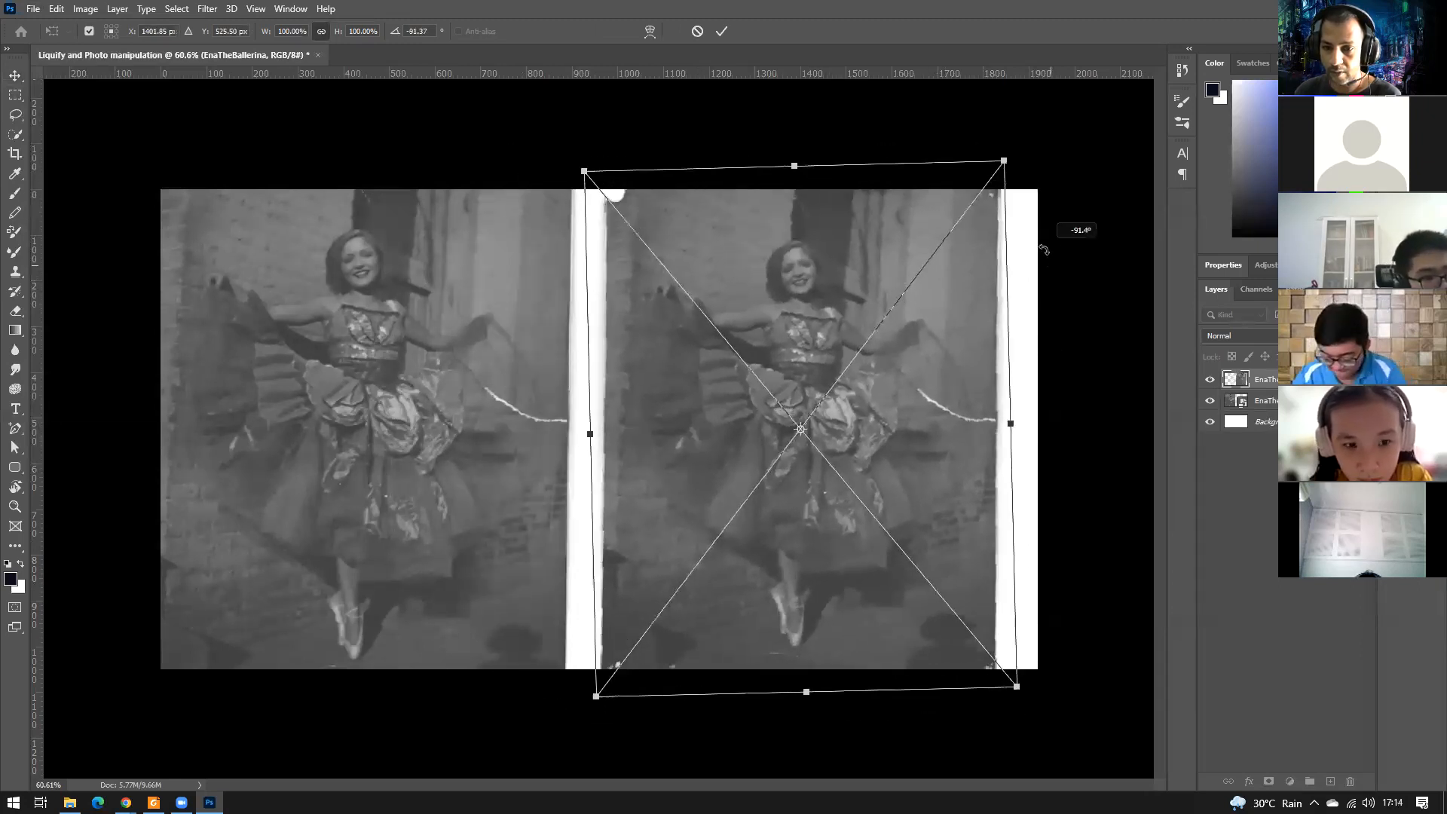
{"action": "key", "text": "Return"}
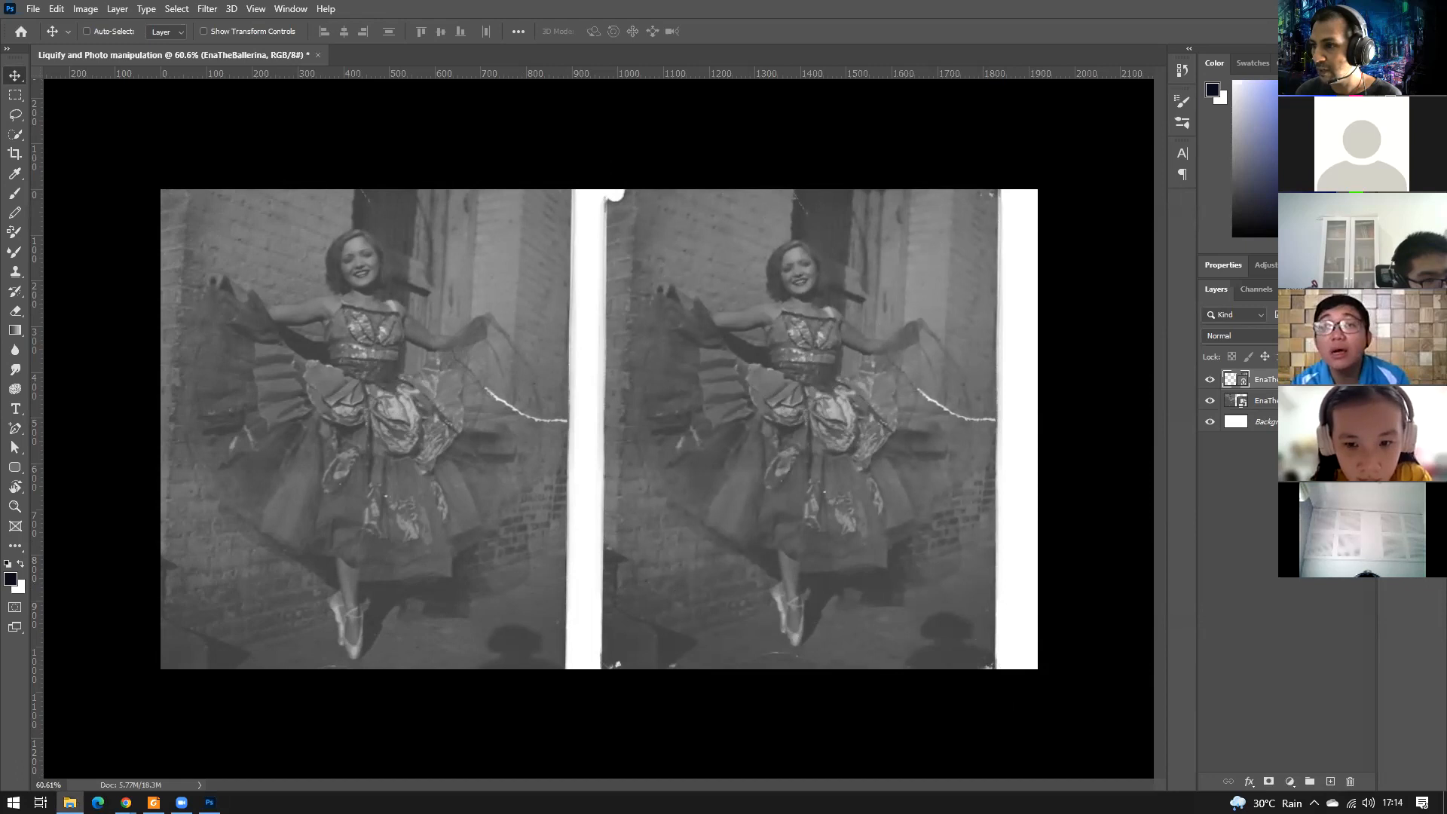
Switch to File Explorer, duplicate EnaTheBallerina.jpg in the Ena The Ballerina folder, and return to Photoshop.
{"action": "left_click", "coordinate": [69, 802]}
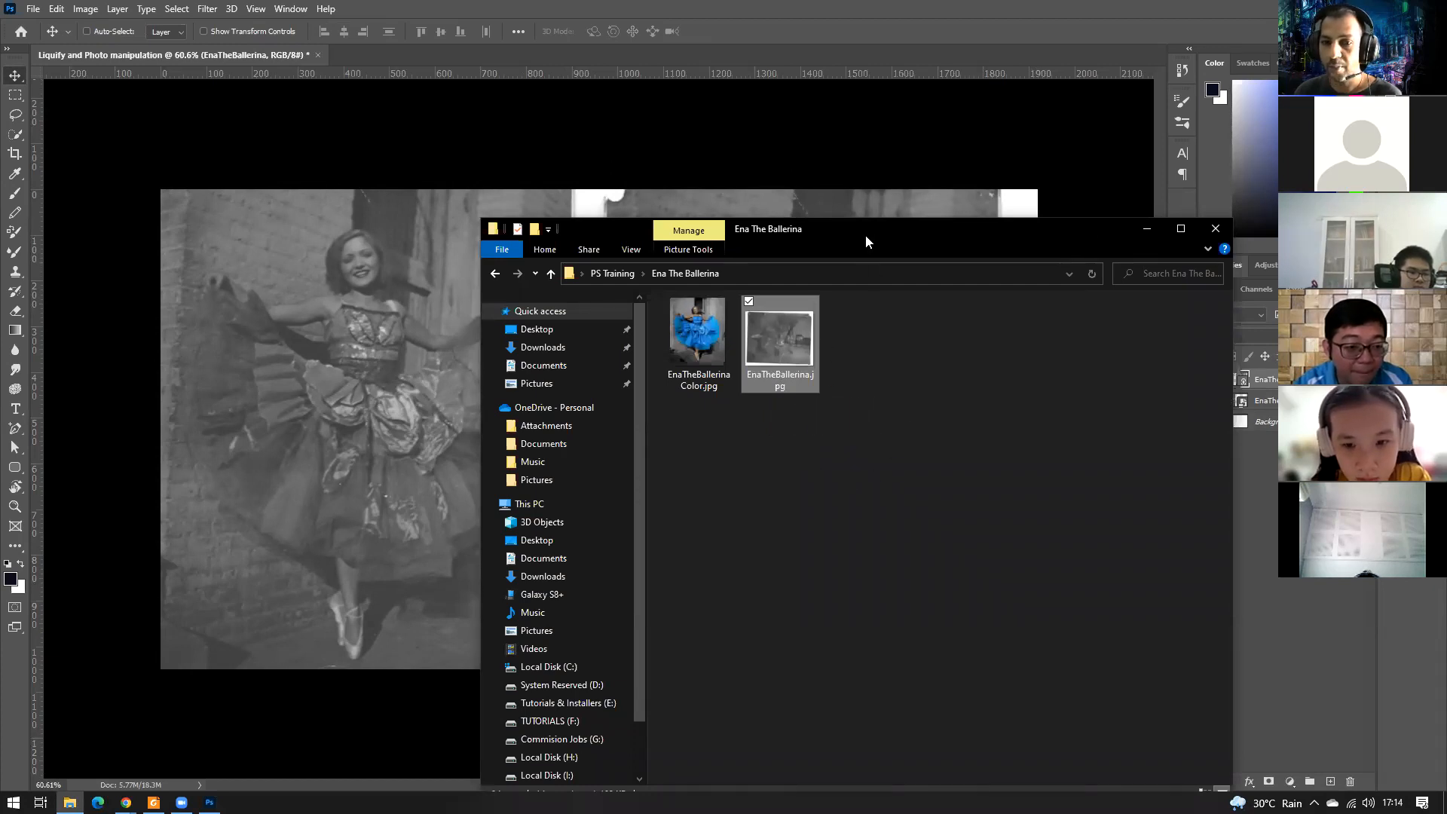
{"action": "left_click_drag", "start_coordinate": [885, 256], "coordinate": [818, 512]}
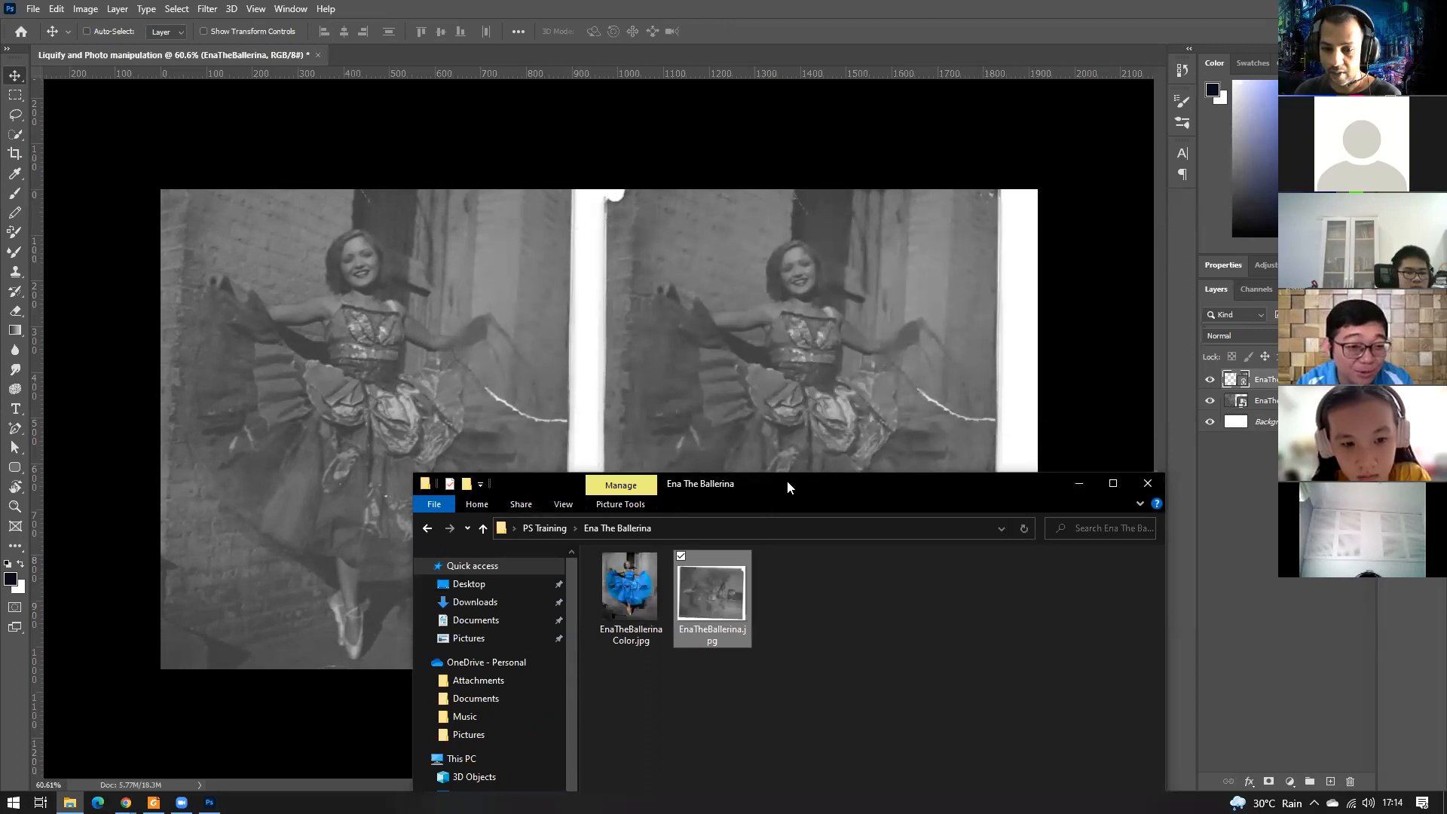
{"action": "left_click_drag", "start_coordinate": [777, 483], "coordinate": [694, 135]}
{"action": "left_click_drag", "start_coordinate": [639, 263], "coordinate": [852, 331]}
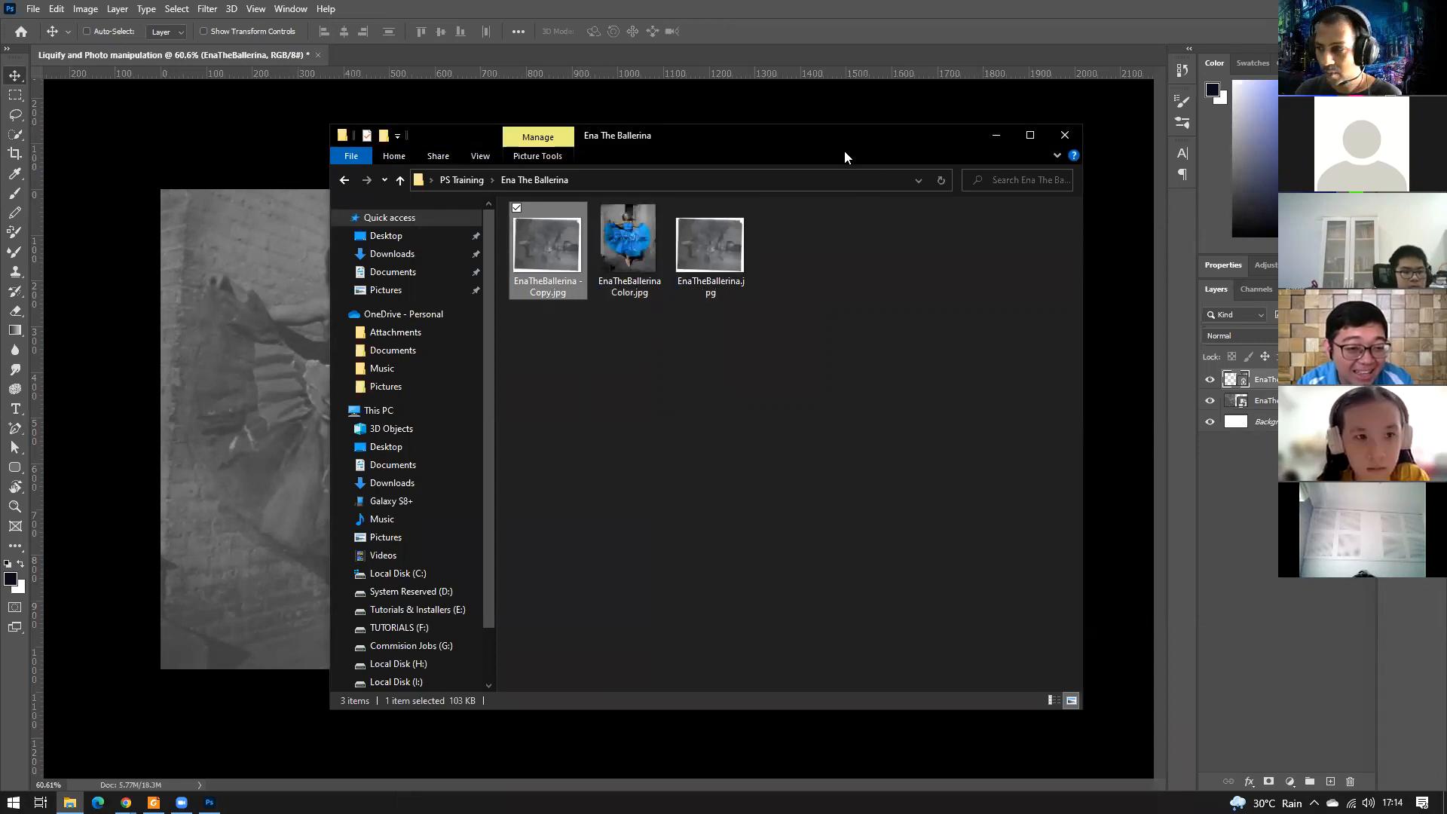
{"action": "left_click", "coordinate": [995, 134]}
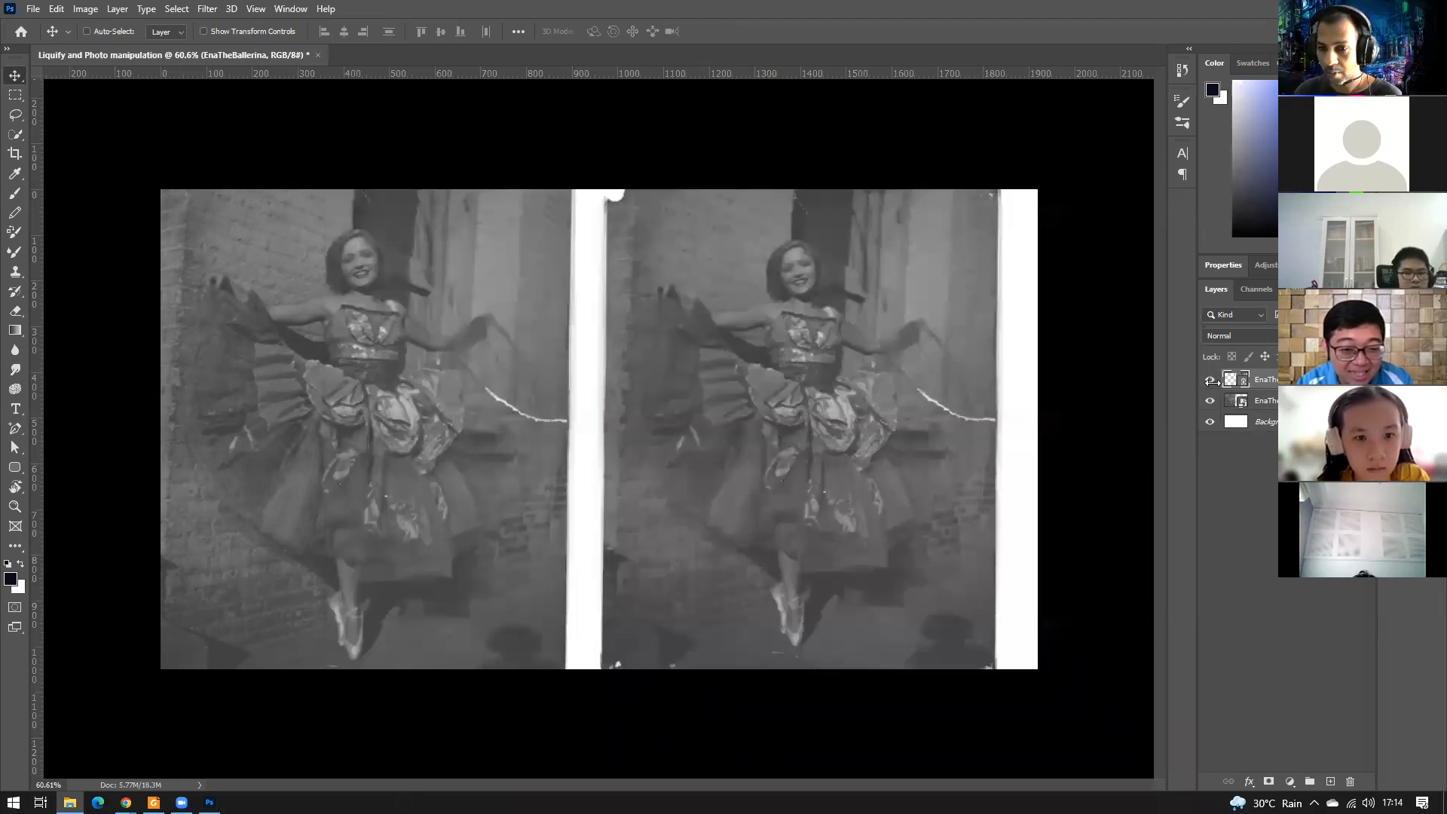
Delete the linked EnaTheBallerina layer and place EnaTheBallerina - Copy.jpg as a linked object instead.
{"action": "left_click", "coordinate": [1210, 381]}
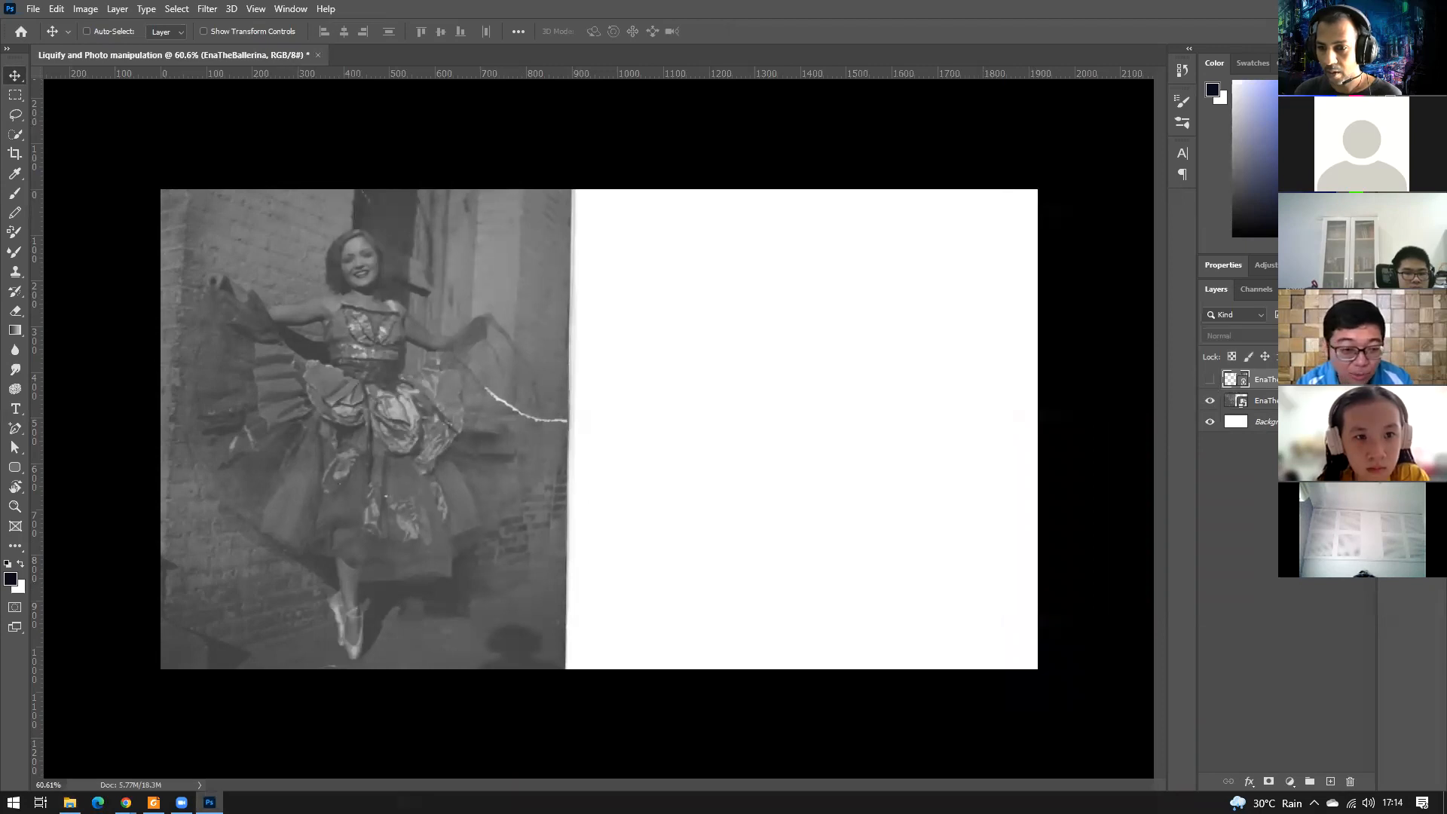
{"action": "key", "text": "Delete"}
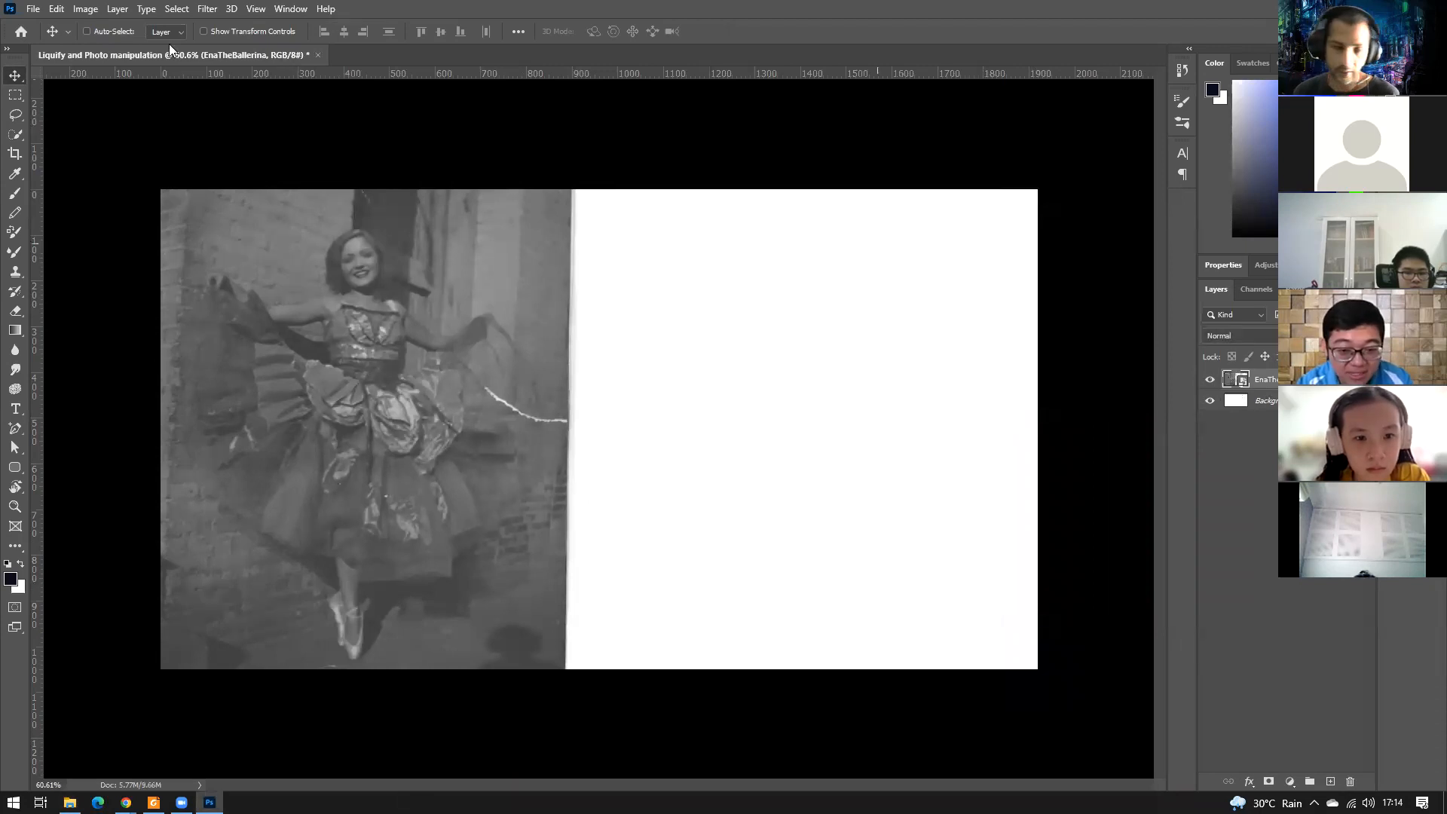
{"action": "left_click", "coordinate": [33, 11]}
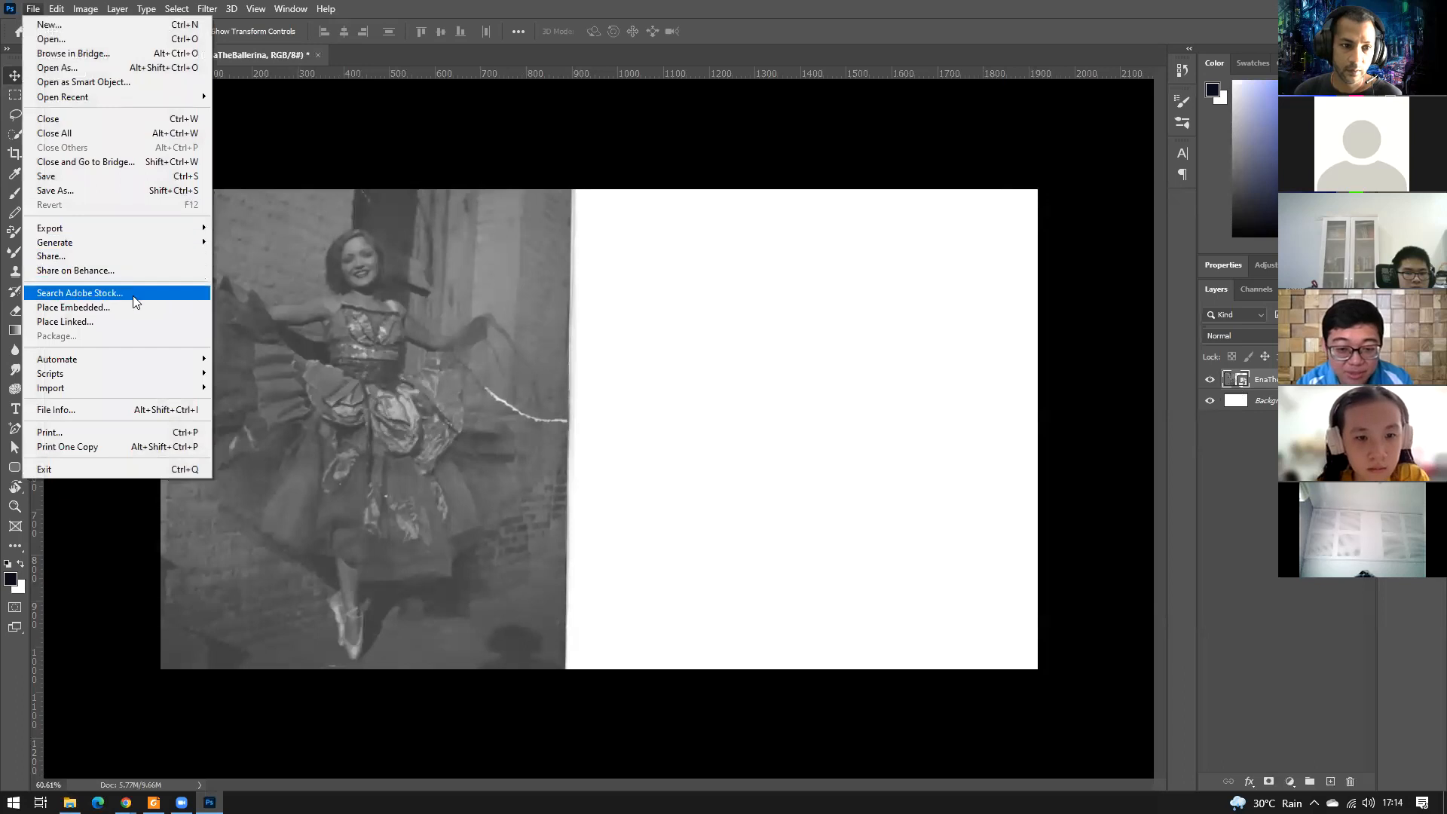
{"action": "left_click", "coordinate": [126, 321]}
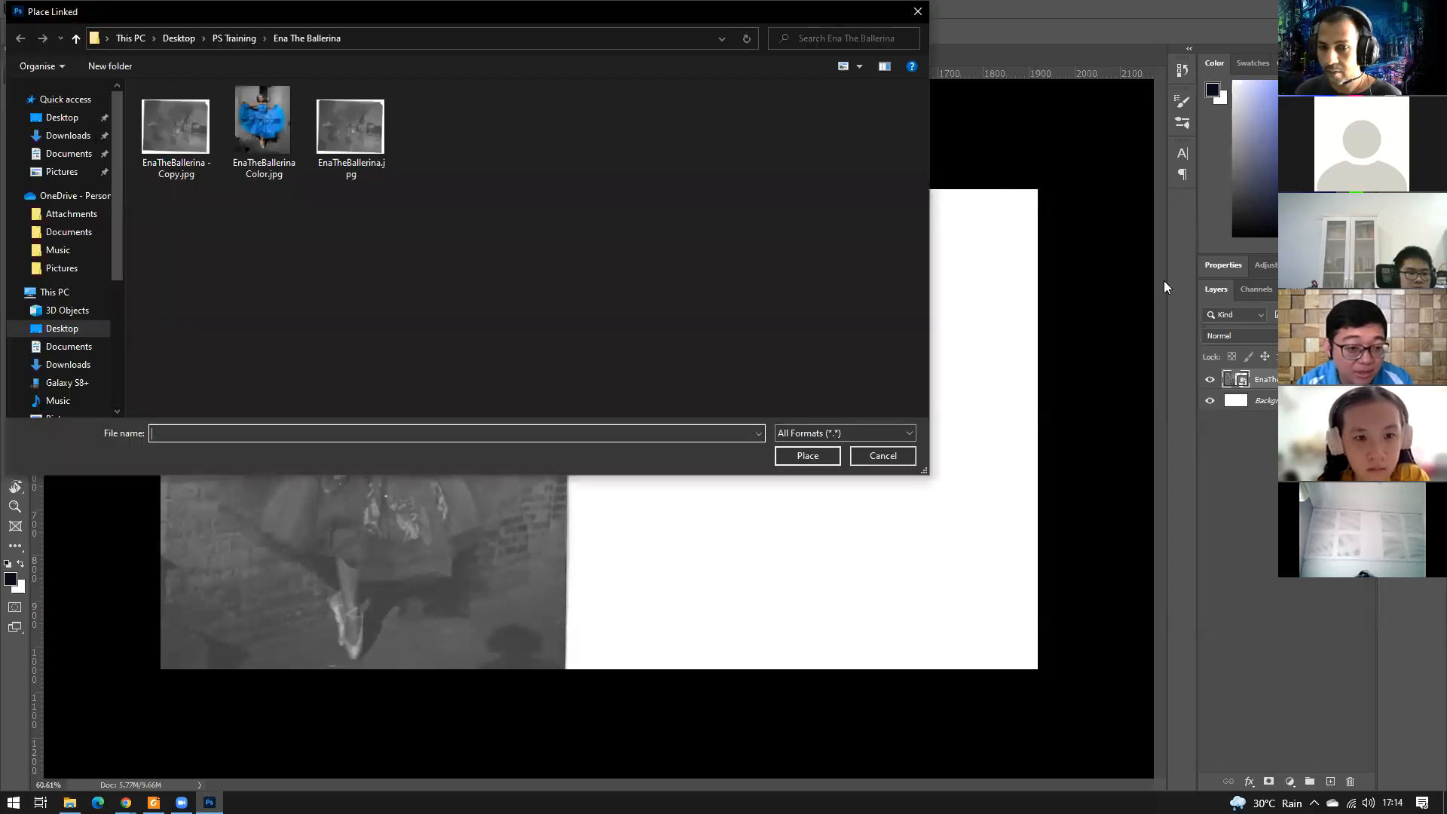
{"action": "left_click", "coordinate": [196, 134]}
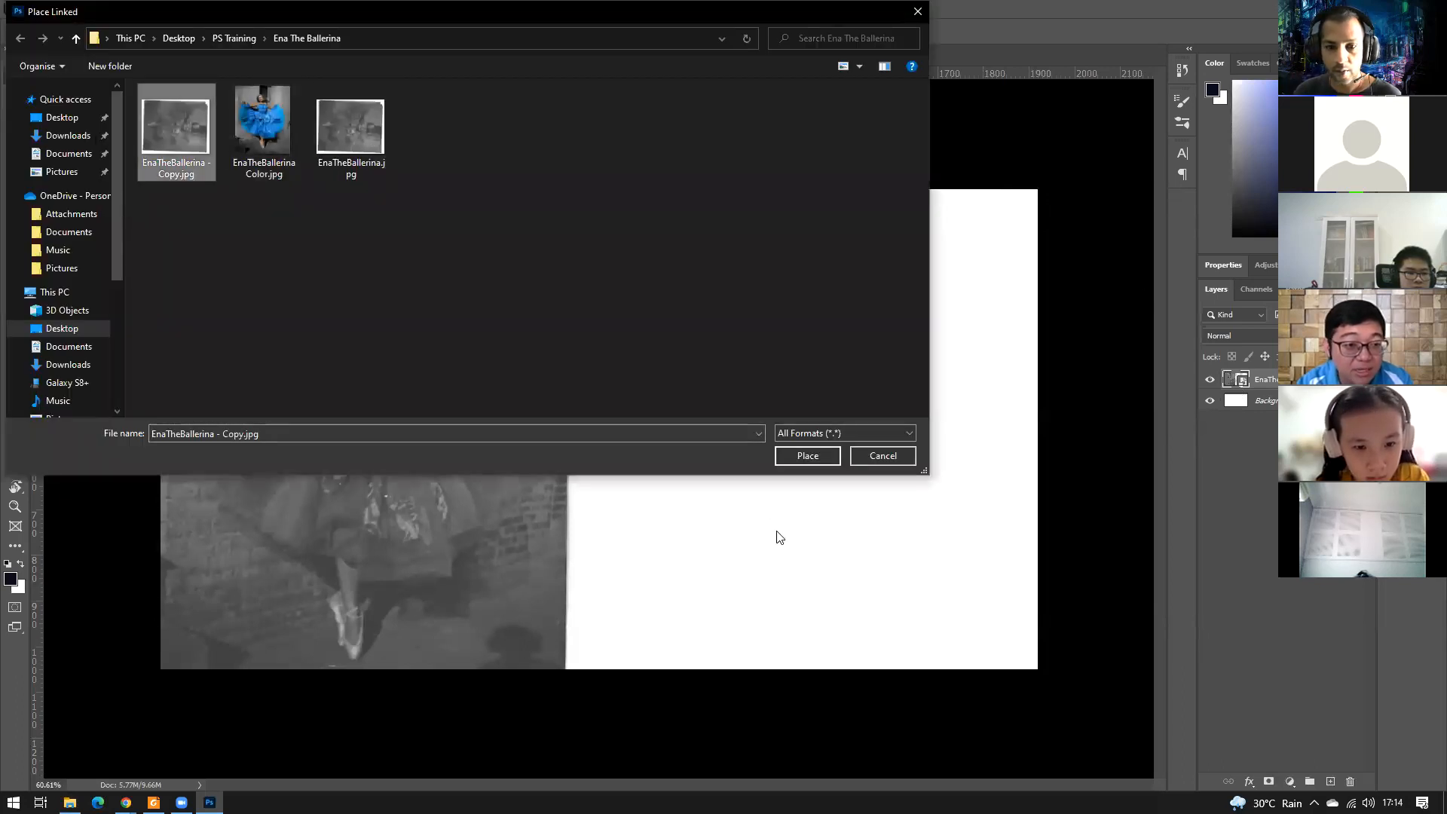
{"action": "left_click", "coordinate": [808, 456]}
Rotate the linked copy to about -90° and position it beside the embedded photo on the canvas's right half.
{"action": "left_click_drag", "start_coordinate": [866, 461], "coordinate": [749, 325]}
{"action": "left_click_drag", "start_coordinate": [983, 329], "coordinate": [909, 248]}
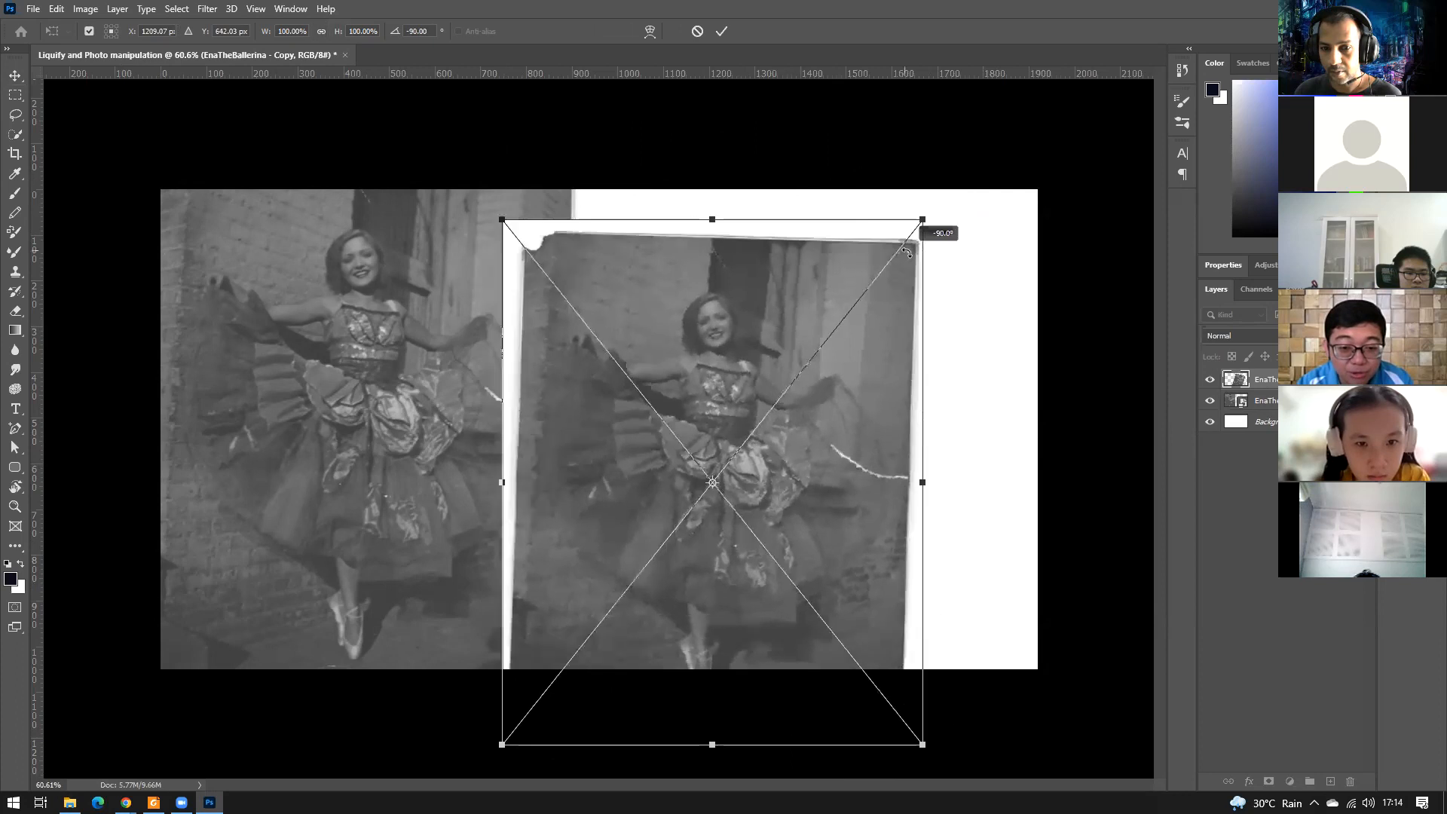
{"action": "left_click_drag", "start_coordinate": [865, 387], "coordinate": [935, 351]}
{"action": "key", "text": "Return"}
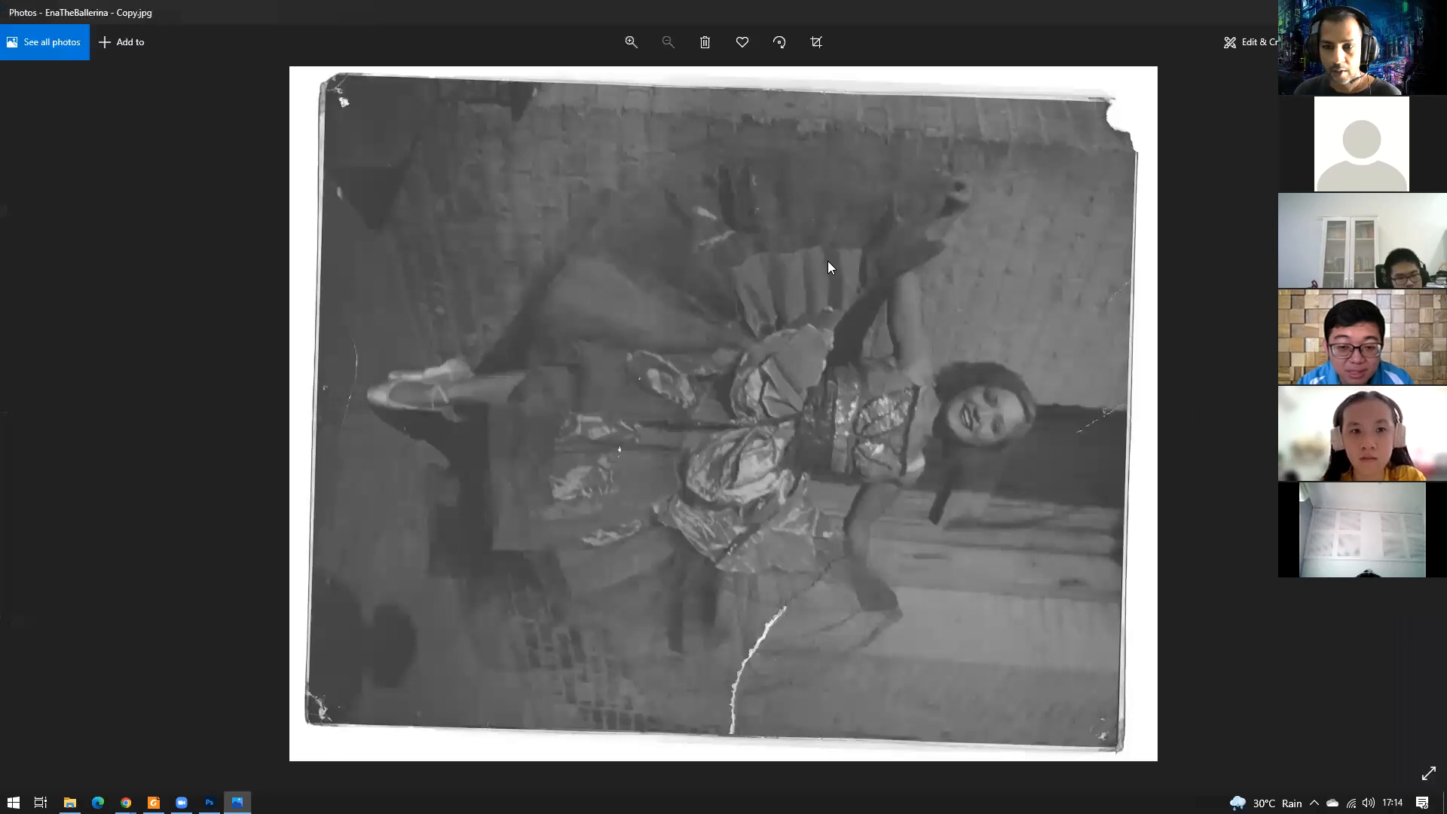
In the Photos app, draw a looping light-blue pen scribble across the dancer in EnaTheBallerina - Copy.jpg.
{"action": "left_click", "coordinate": [1254, 47]}
{"action": "left_click", "coordinate": [1259, 119]}
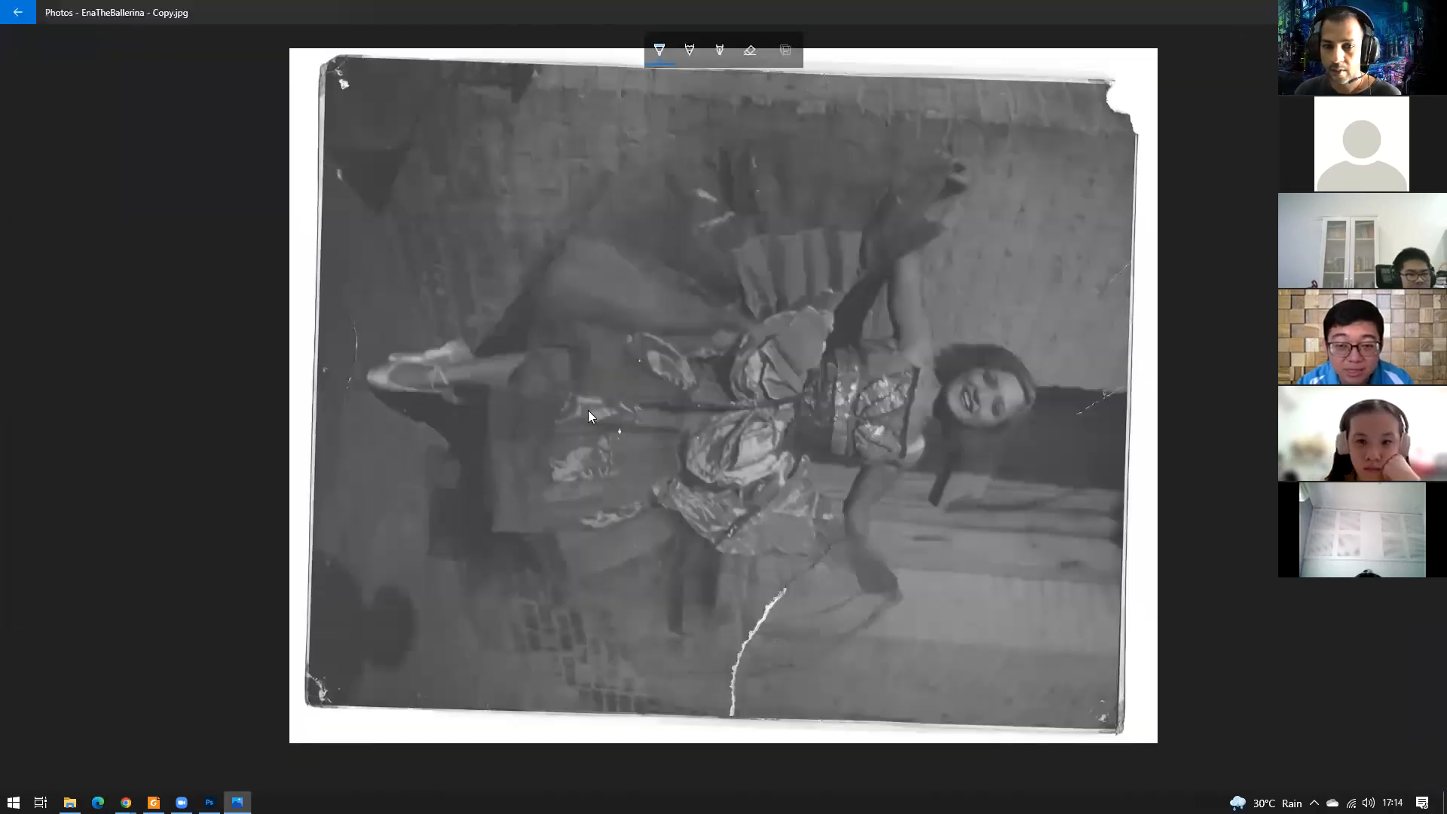
{"action": "mouse_move", "coordinate": [573, 411]}
{"action": "left_mouse_down"}
{"action": "mouse_move", "coordinate": [692, 377]}
{"action": "mouse_move", "coordinate": [837, 437]}
{"action": "mouse_move", "coordinate": [701, 406]}
{"action": "mouse_move", "coordinate": [517, 323]}
{"action": "mouse_move", "coordinate": [935, 513]}
{"action": "mouse_move", "coordinate": [835, 271]}
{"action": "mouse_move", "coordinate": [405, 424]}
{"action": "mouse_move", "coordinate": [721, 350]}
{"action": "mouse_move", "coordinate": [876, 440]}
{"action": "left_mouse_up"}
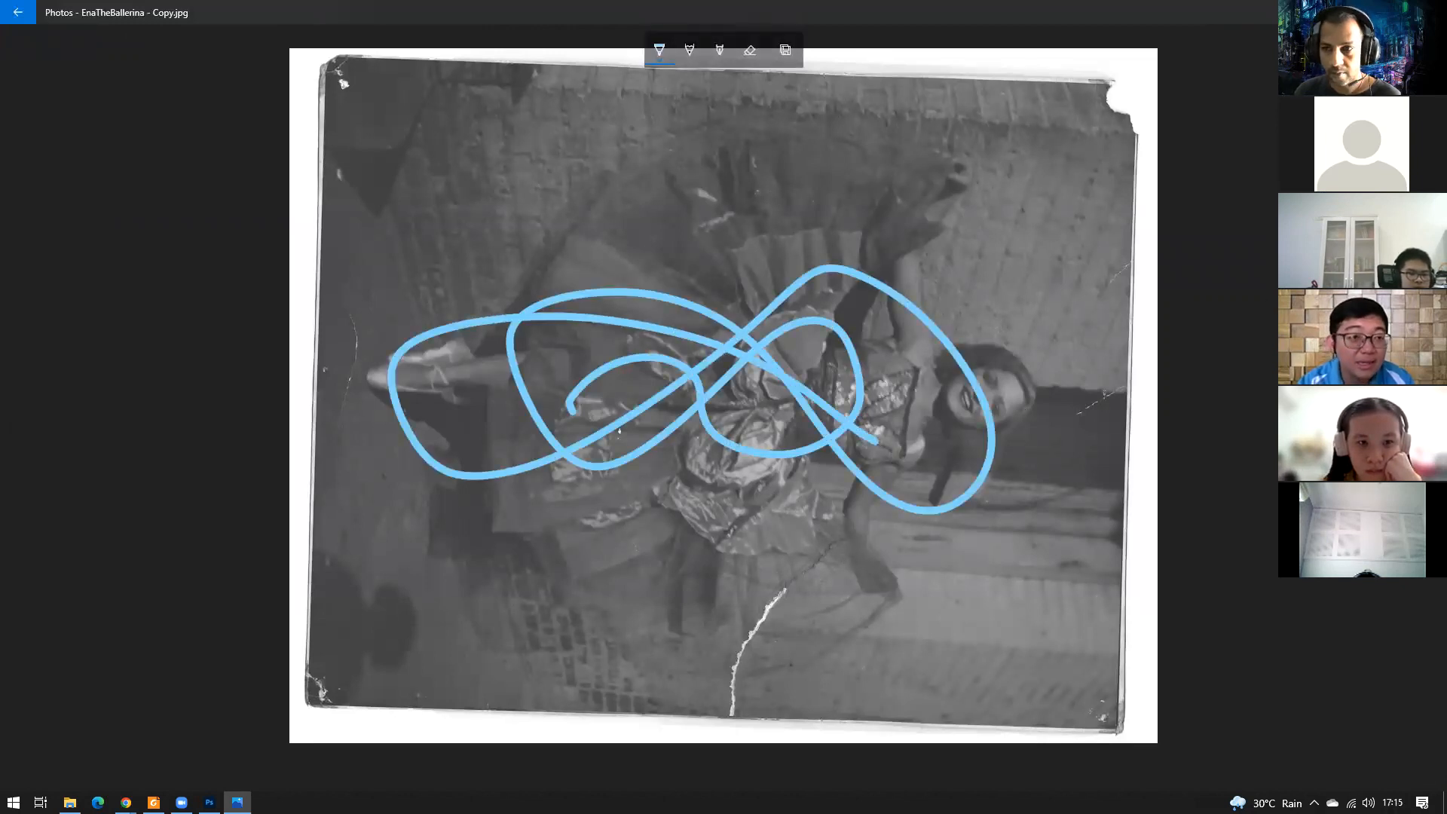
Start saving the scribbled photo as a copy and browse to Desktop > PS Training > Ena The Ballerina.
{"action": "left_click", "coordinate": [786, 52]}
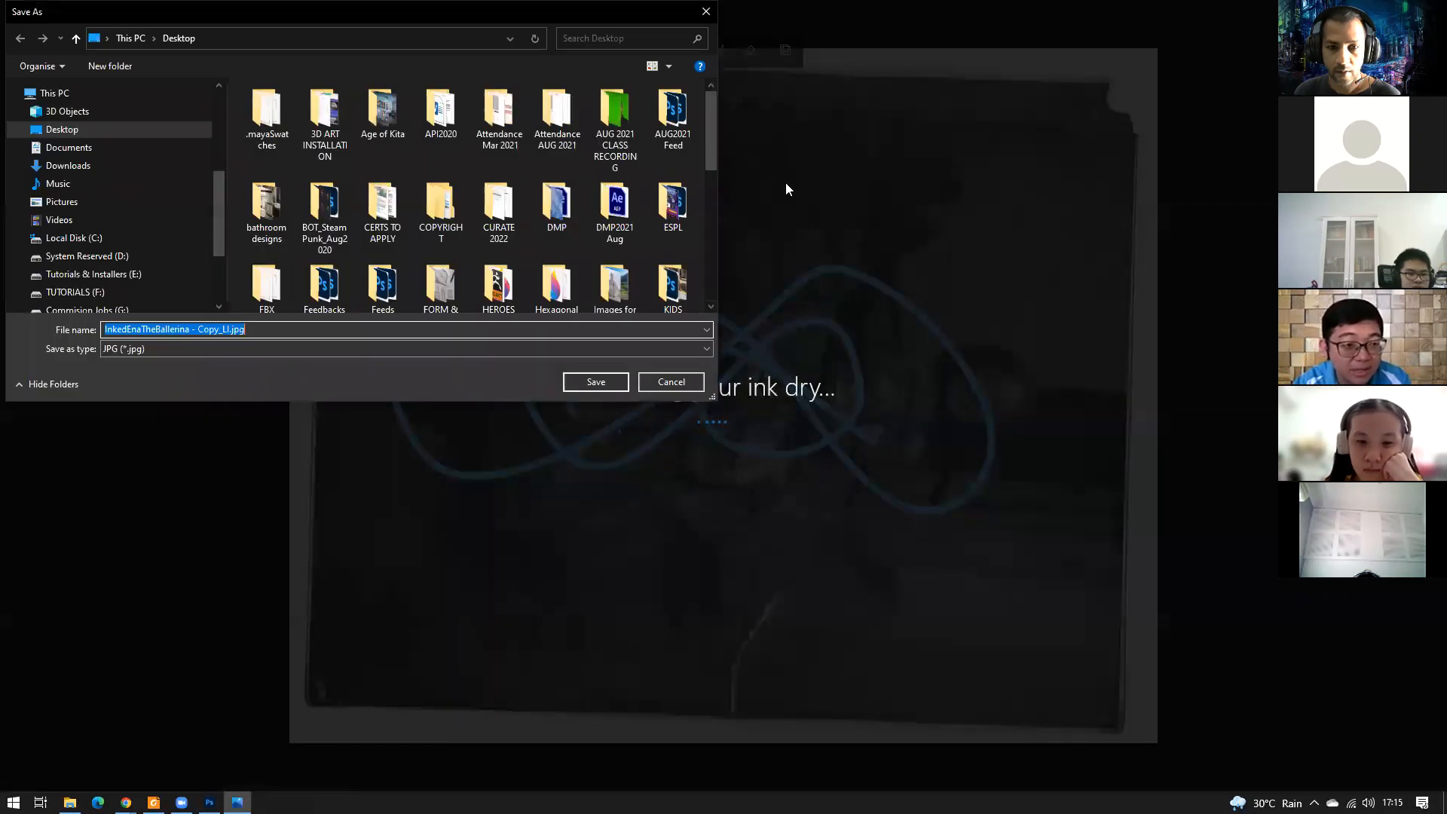
{"action": "scroll", "coordinate": [612, 259], "scroll_direction": "up", "scroll_amount": 2}
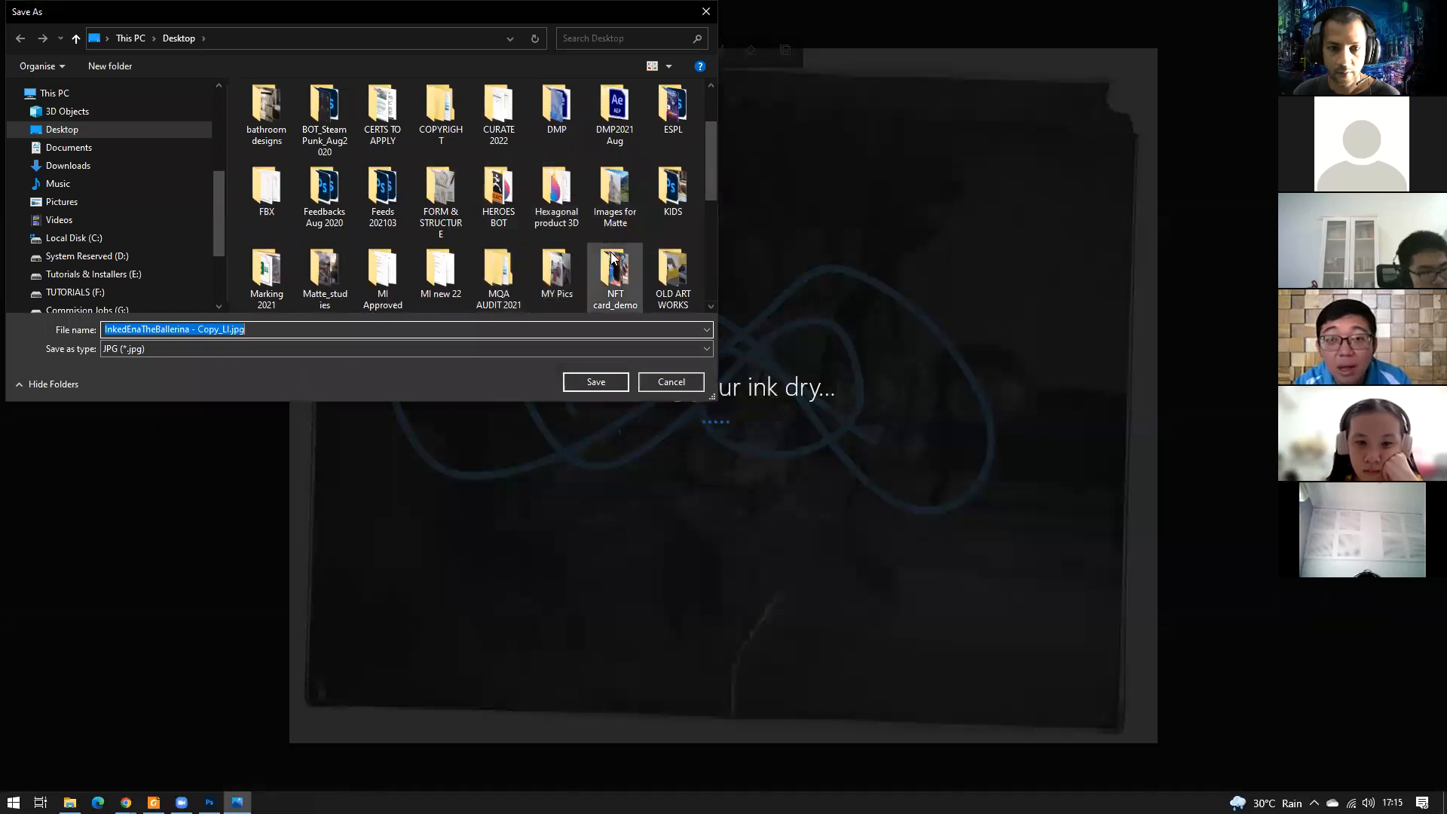
{"action": "scroll", "coordinate": [498, 271], "scroll_direction": "down", "scroll_amount": 1}
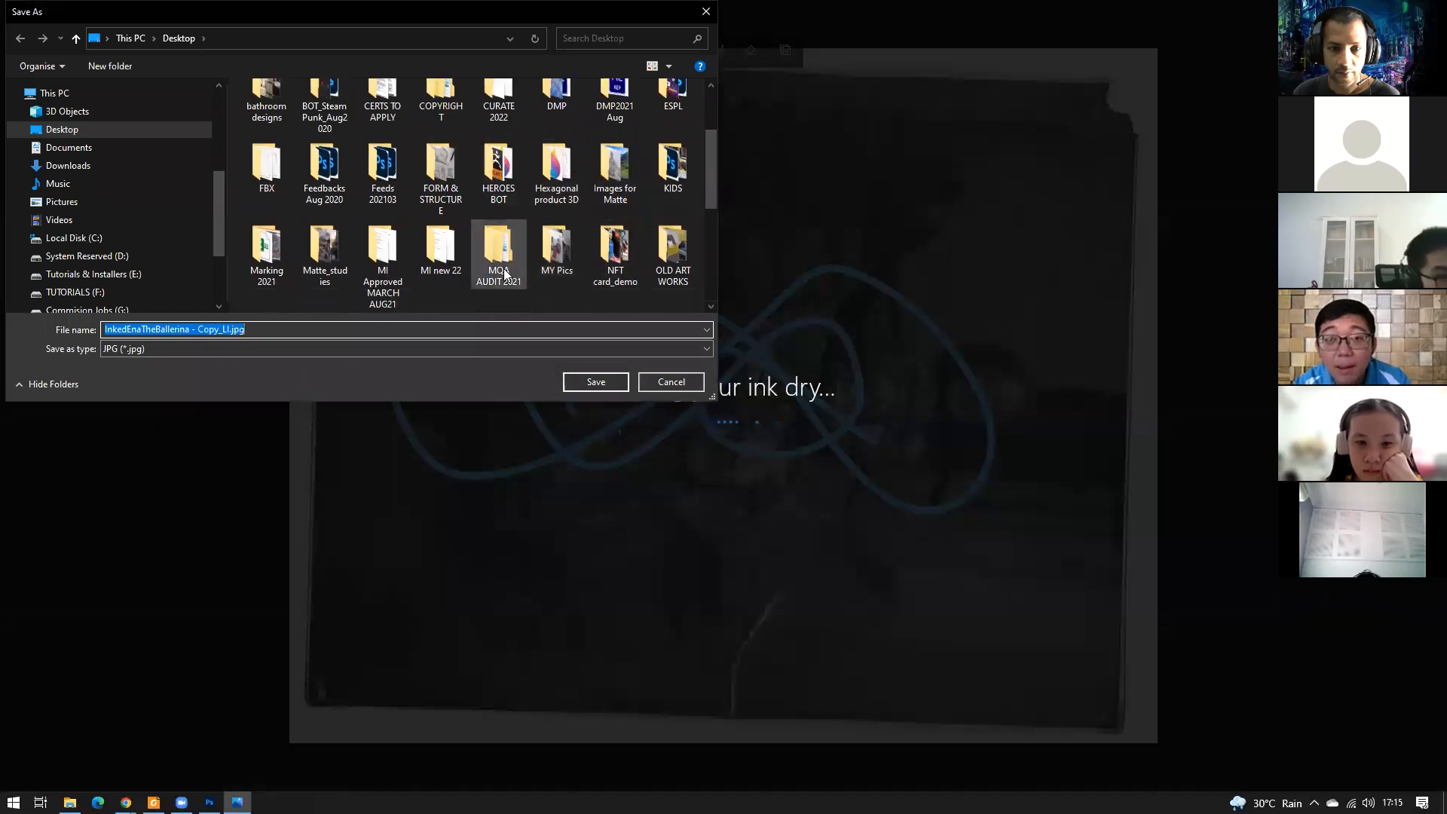
{"action": "scroll", "coordinate": [350, 178], "scroll_direction": "down", "scroll_amount": 3}
{"action": "double_click", "coordinate": [326, 184]}
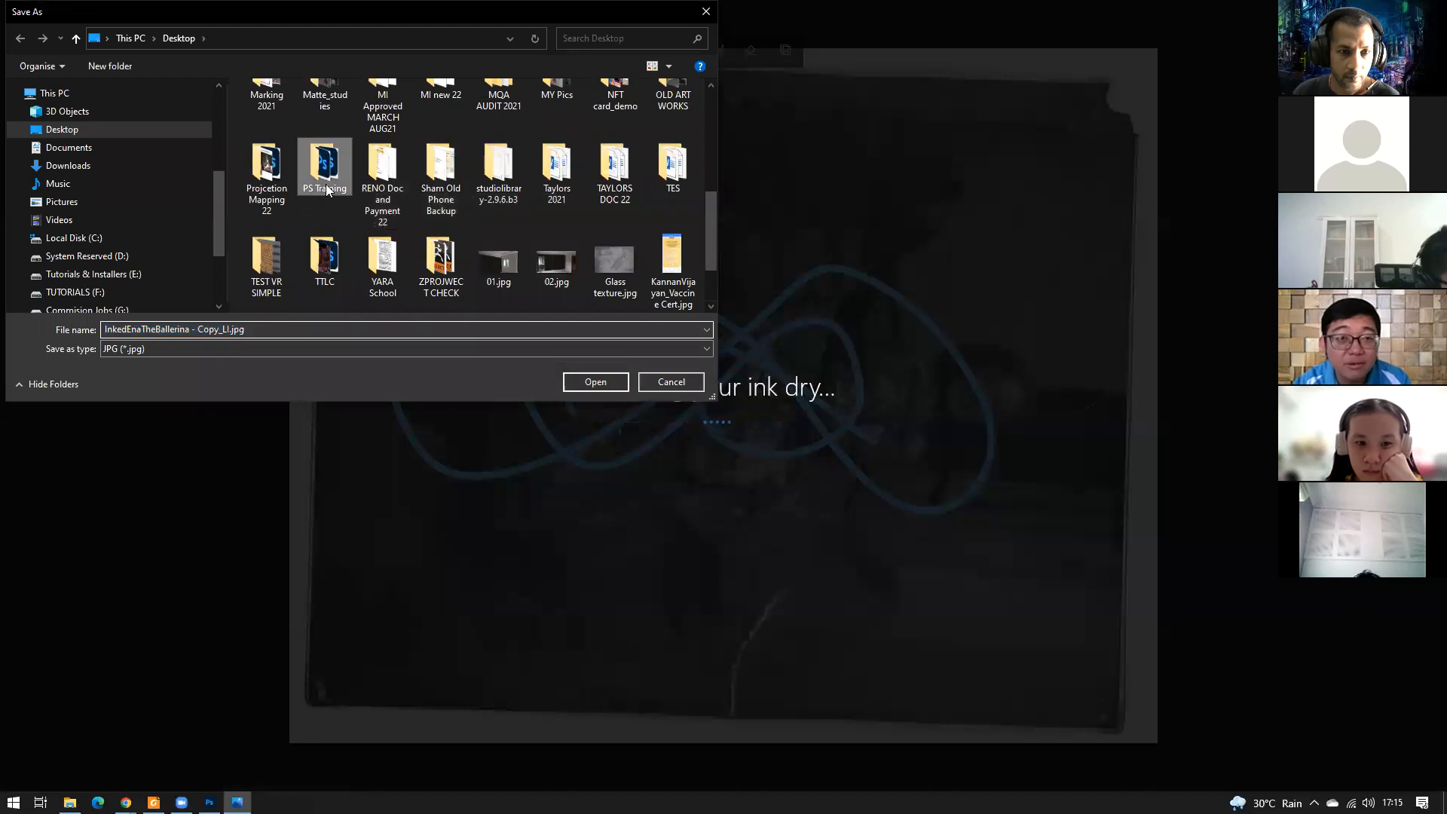
{"action": "scroll", "coordinate": [620, 234], "scroll_direction": "down", "scroll_amount": 1}
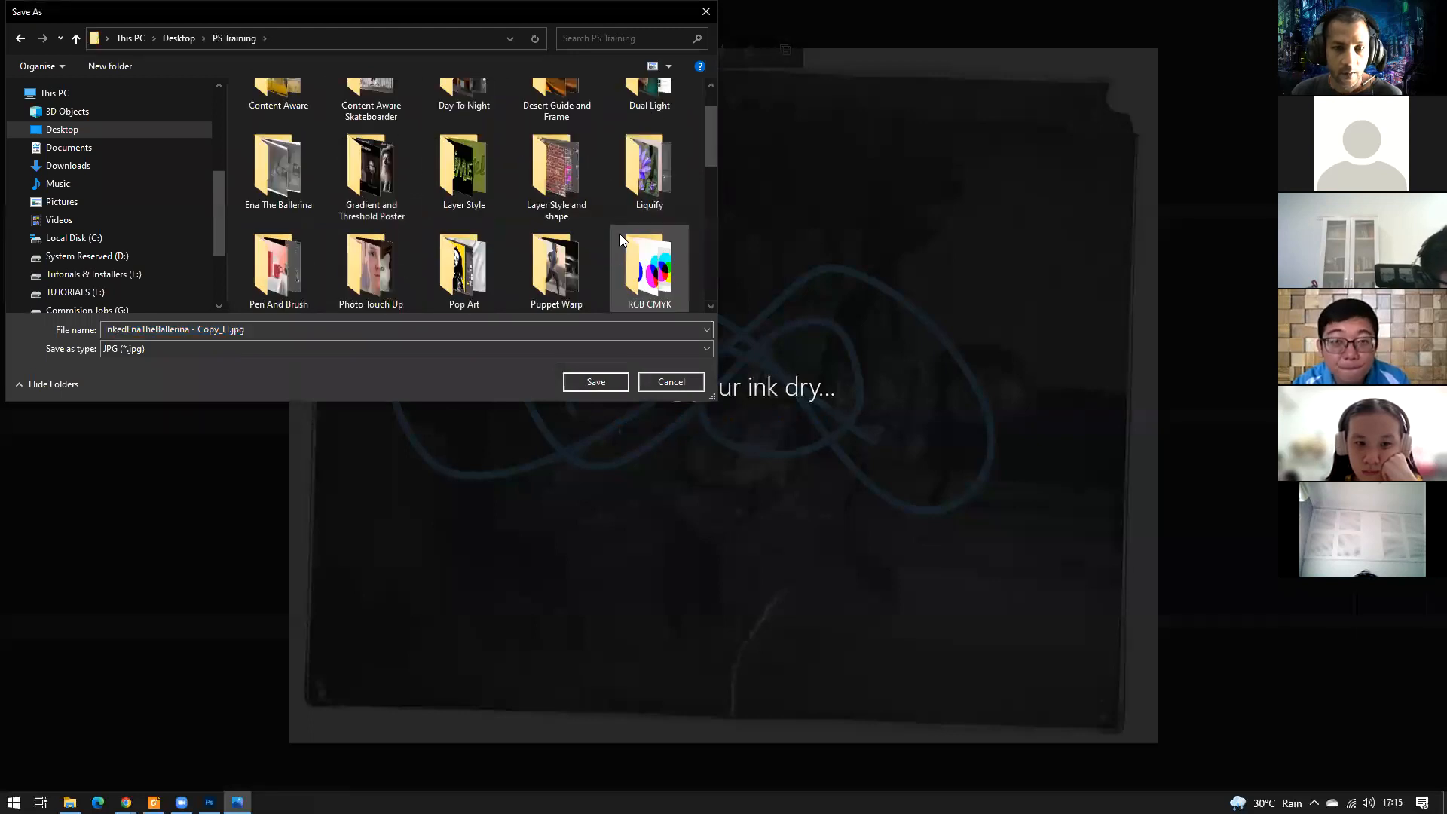
{"action": "scroll", "coordinate": [505, 219], "scroll_direction": "up", "scroll_amount": 1}
{"action": "scroll", "coordinate": [607, 190], "scroll_direction": "down", "scroll_amount": 1}
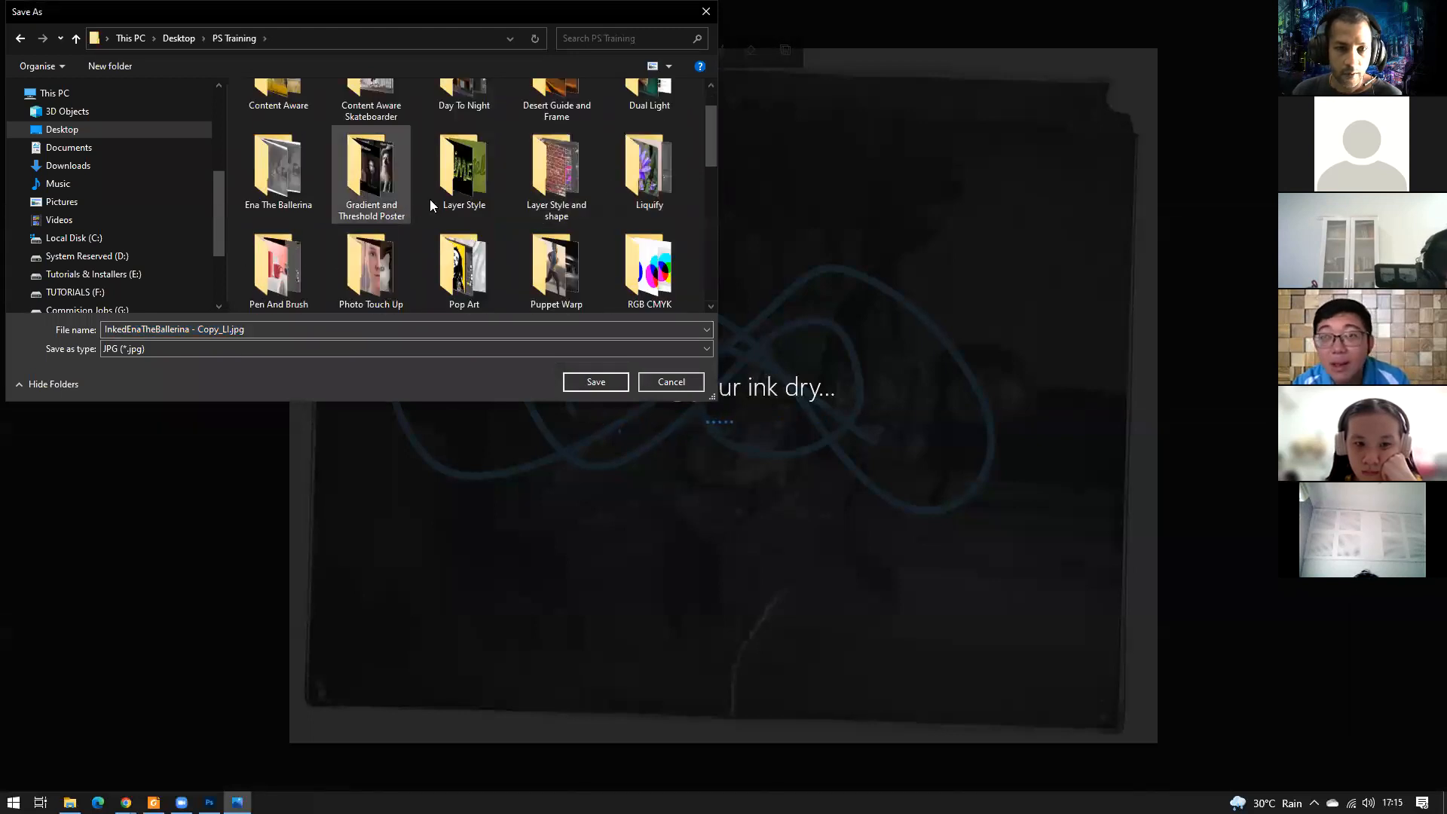
{"action": "scroll", "coordinate": [411, 219], "scroll_direction": "down", "scroll_amount": 2}
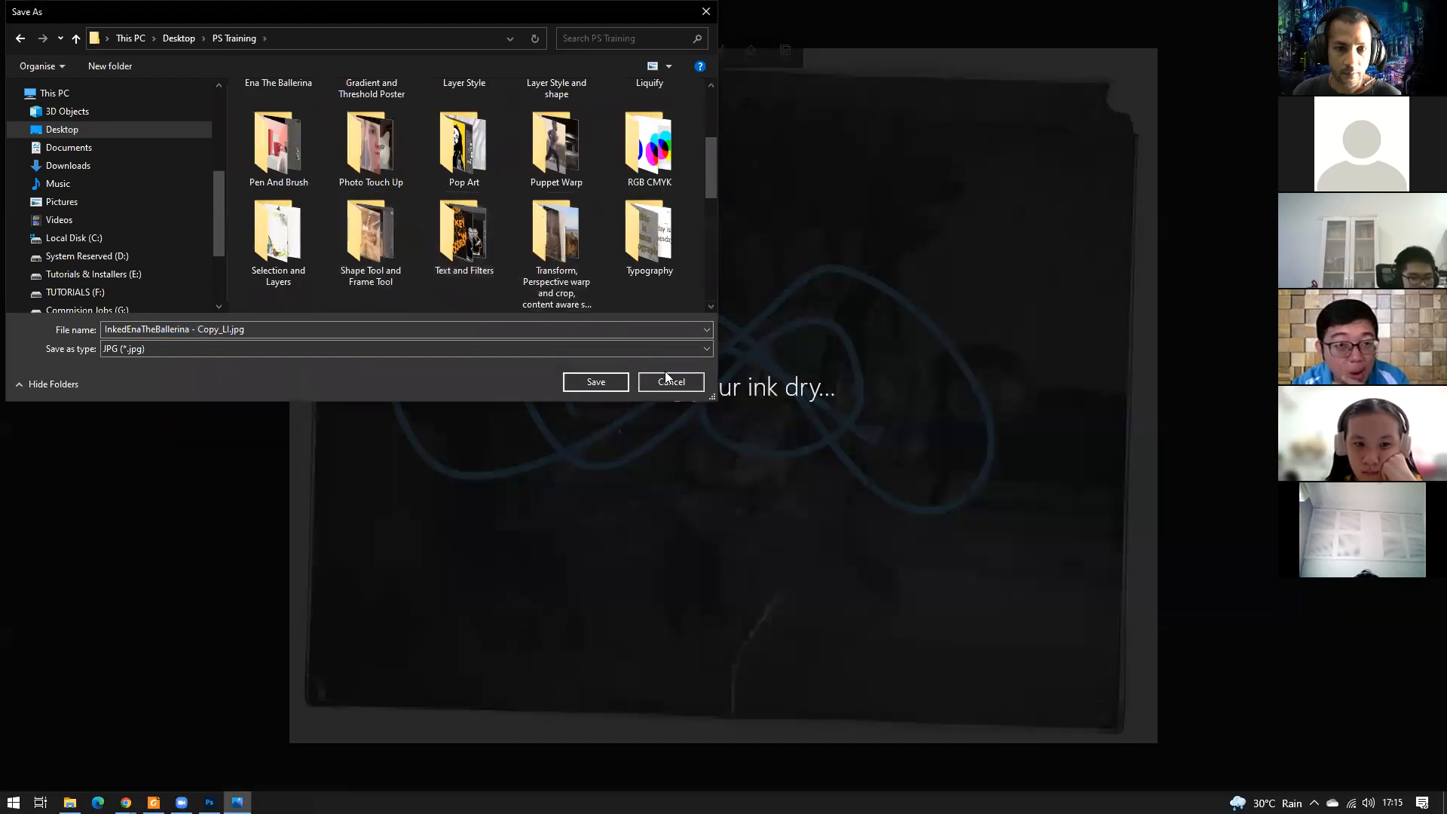
{"action": "left_click_drag", "start_coordinate": [717, 401], "coordinate": [921, 714]}
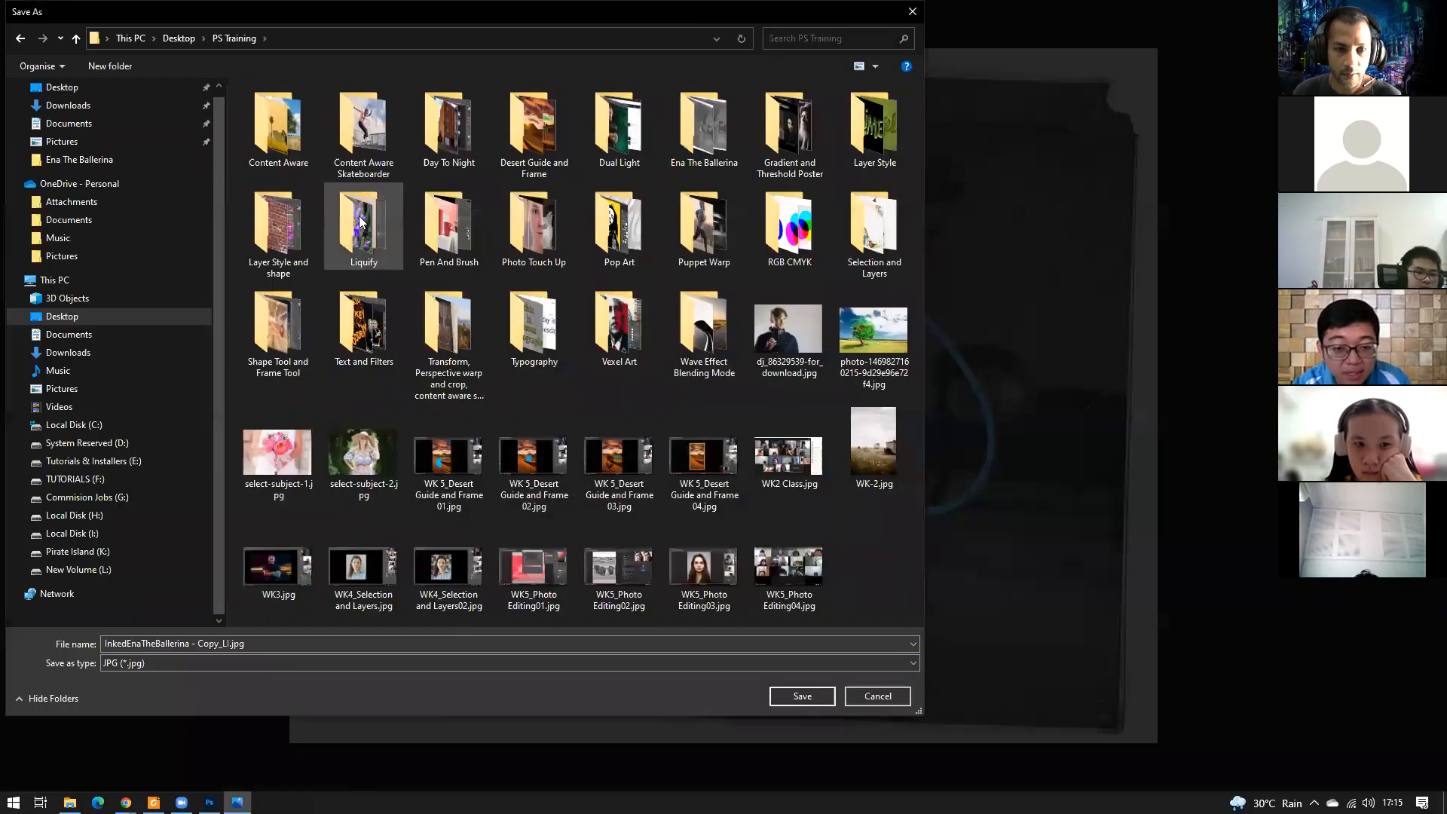
{"action": "double_click", "coordinate": [705, 157]}
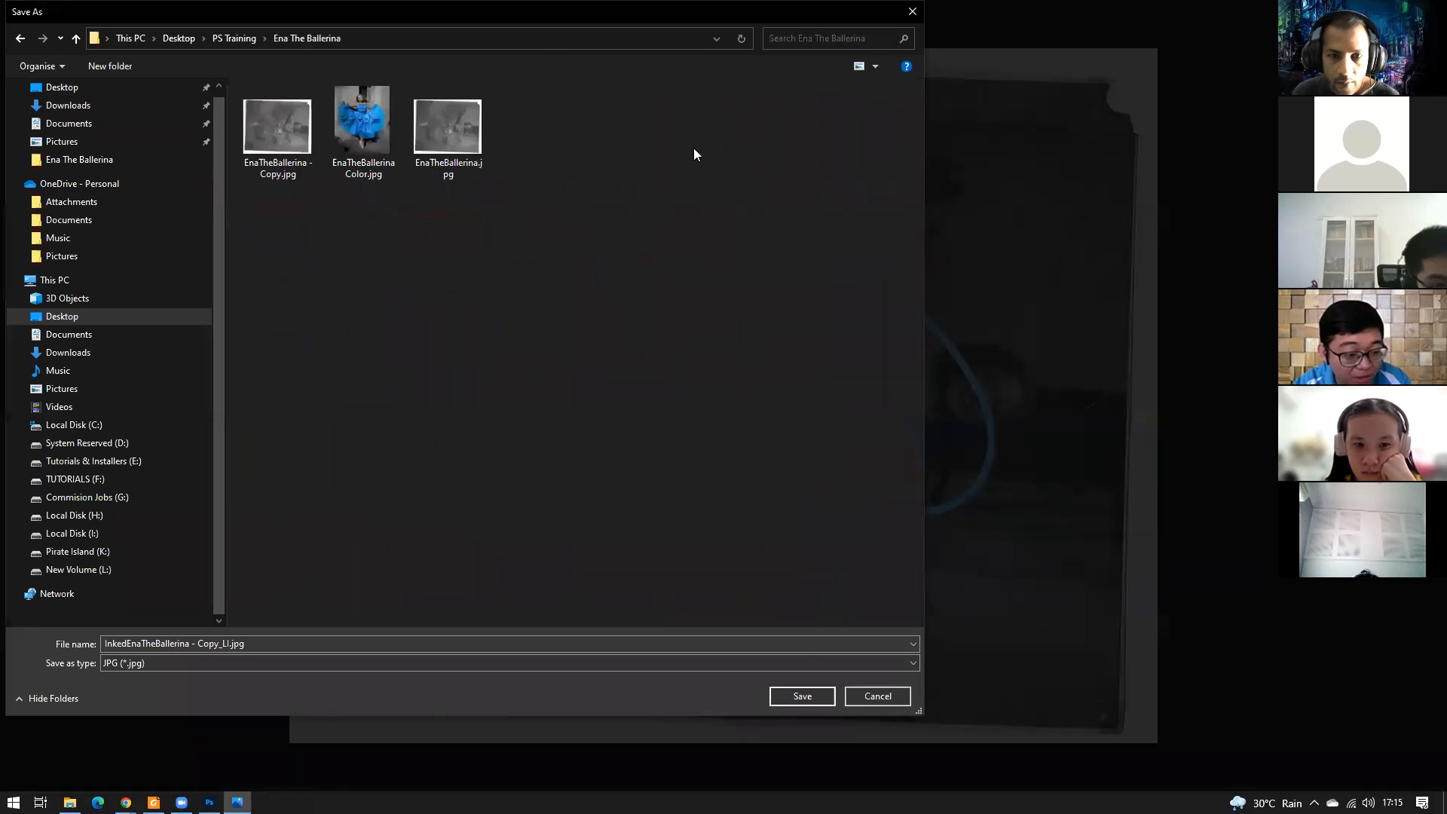
Try to overwrite EnaTheBallerina - Copy.jpg with the scribbled version, and close the Photos app.
{"action": "double_click", "coordinate": [298, 122]}
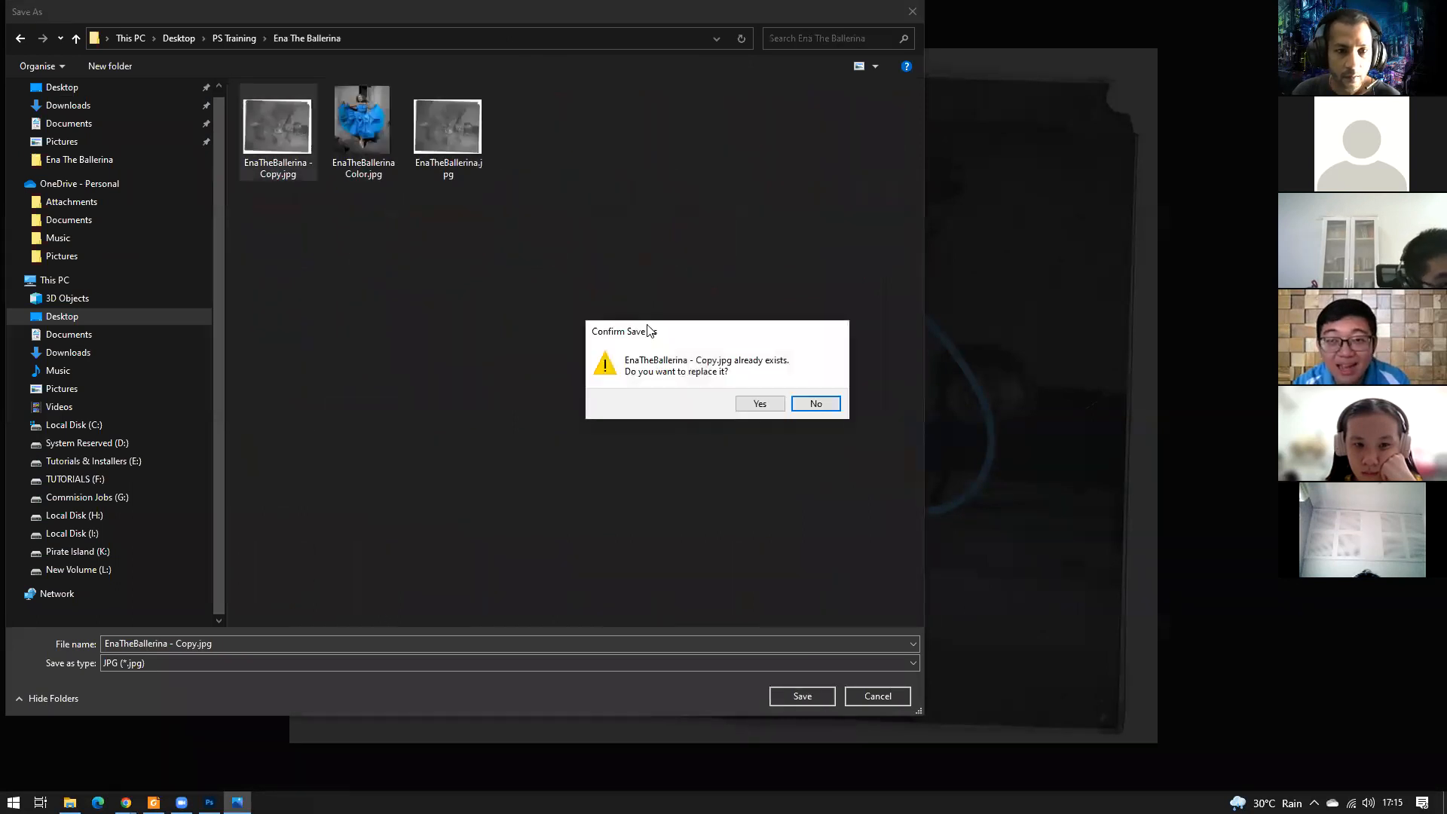
{"action": "left_click", "coordinate": [773, 404]}
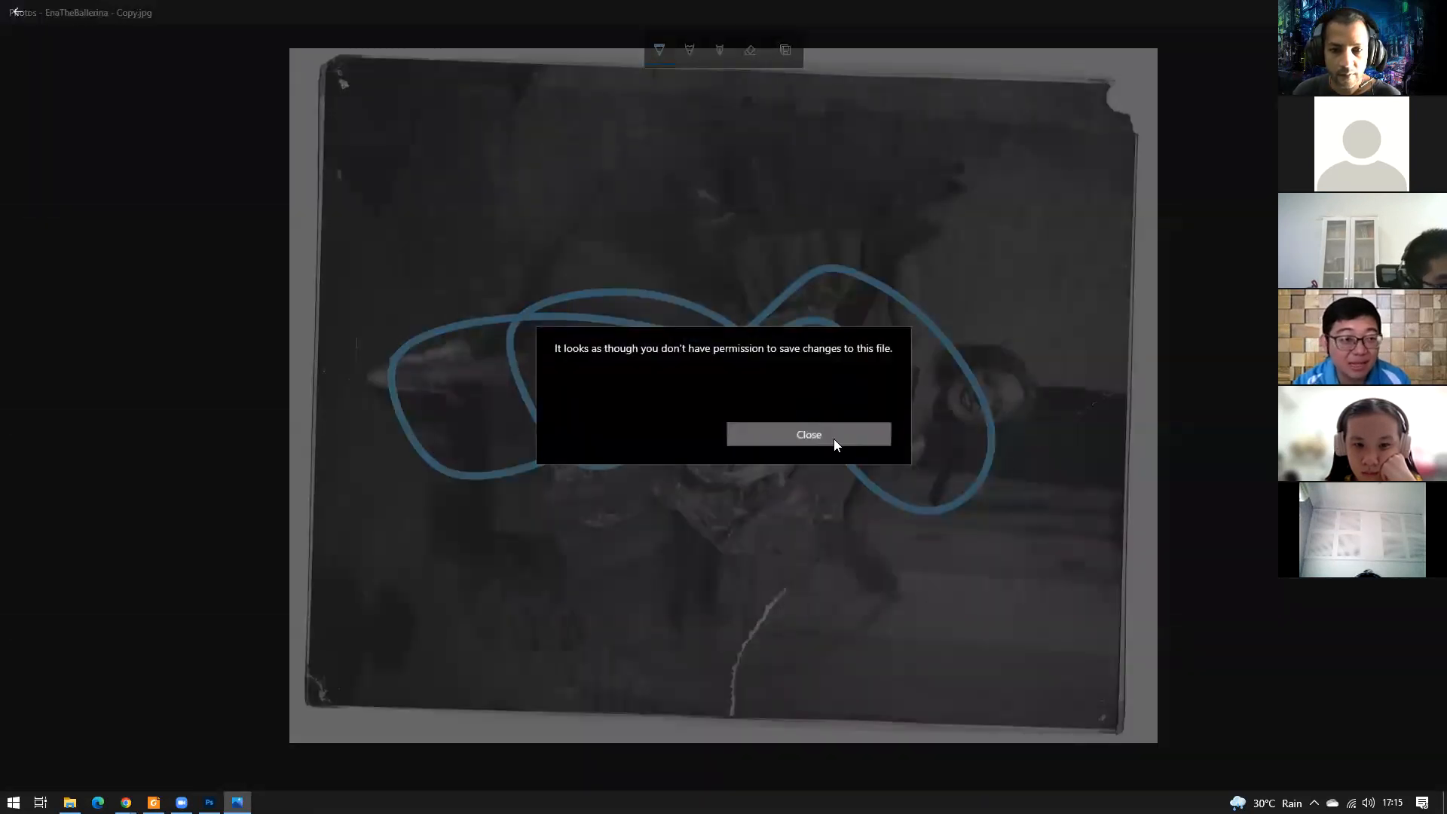
{"action": "left_click", "coordinate": [834, 439]}
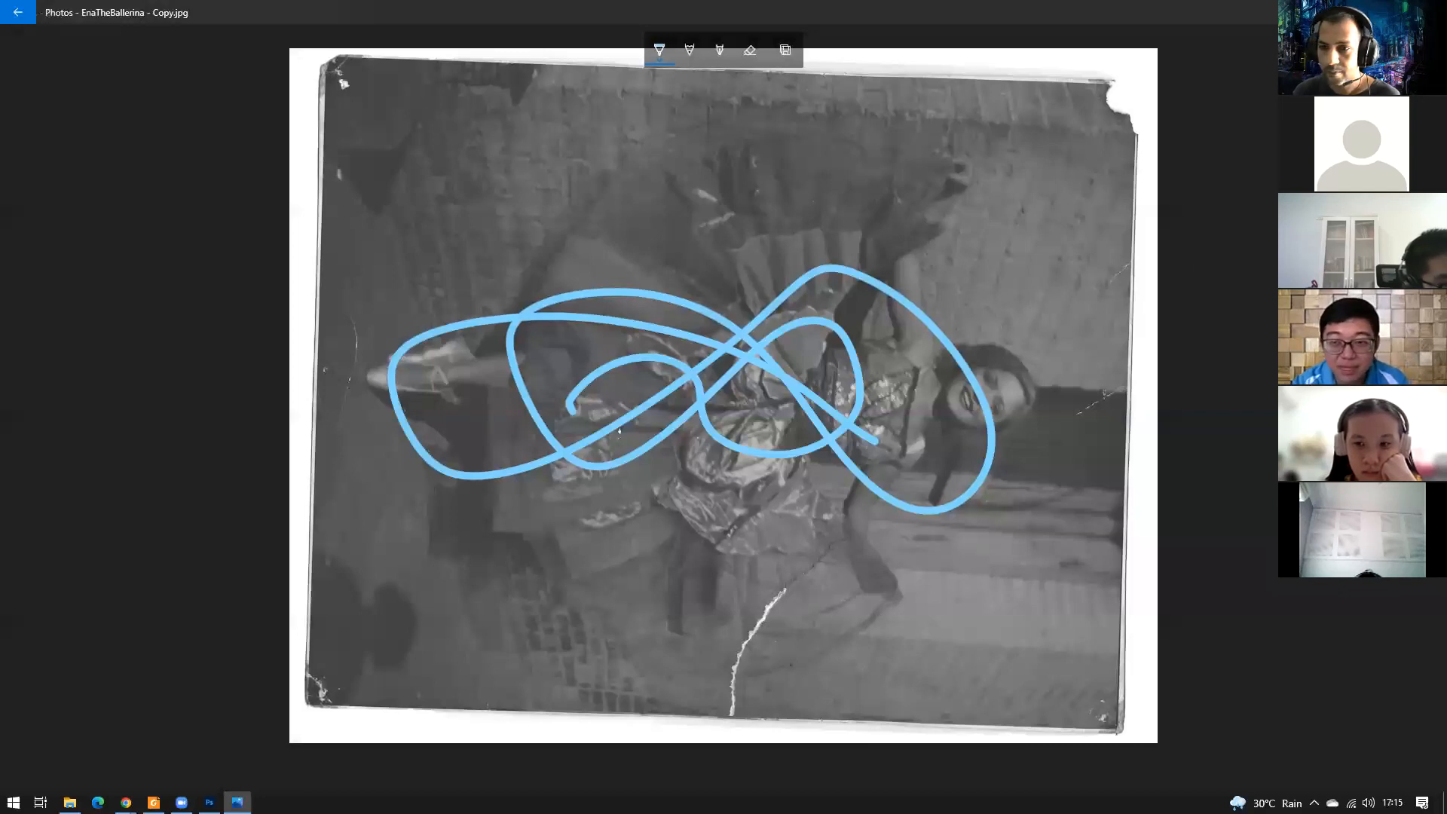
{"action": "key", "text": "alt+F4"}
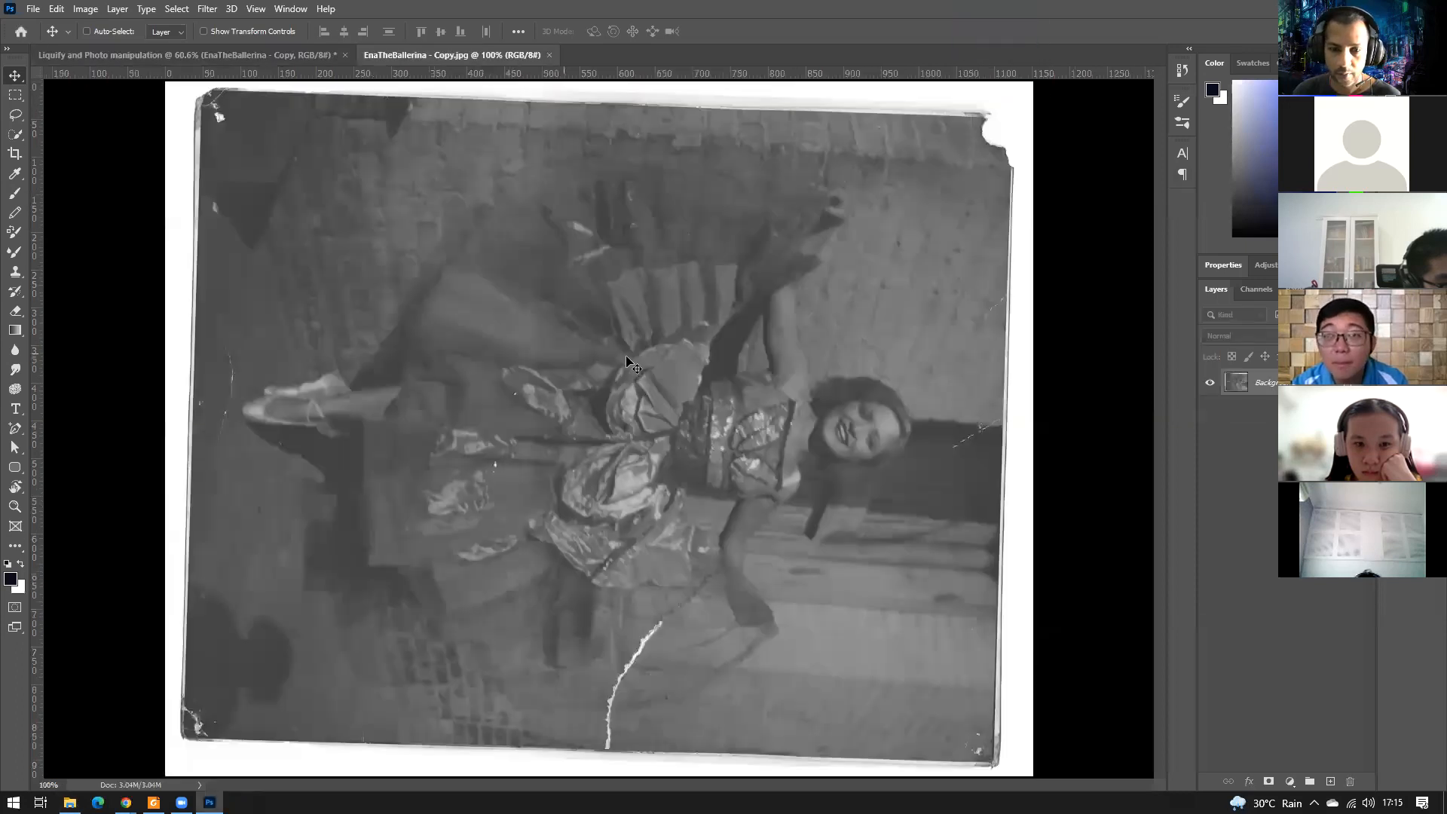
Darken EnaTheBallerina - Copy.jpg in Photoshop with Levels, setting the midtone input to 2.19 and the white output level to 68.
{"action": "key", "text": "ctrl"}
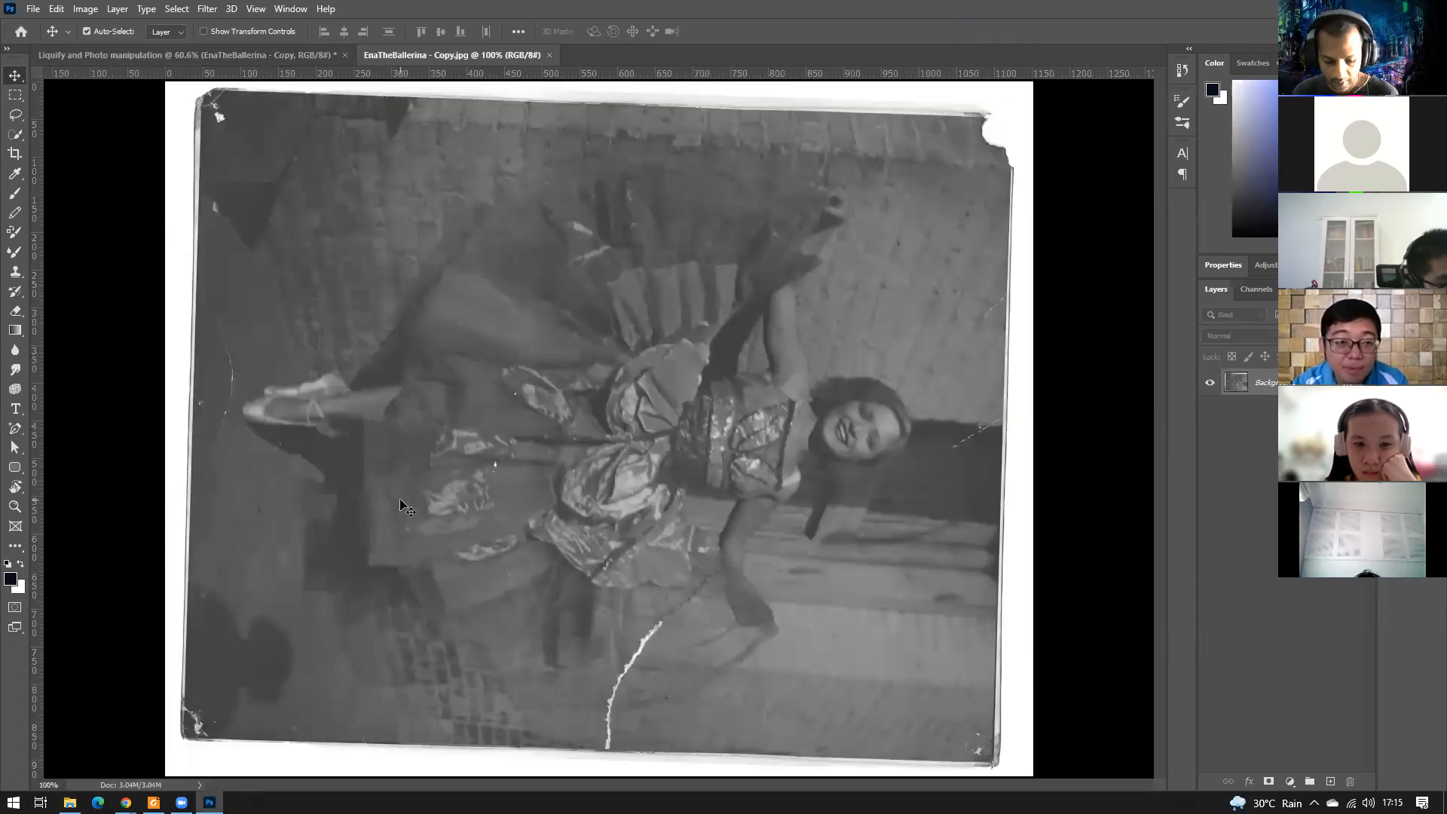
{"action": "key", "text": "ctrl+l"}
{"action": "left_click_drag", "start_coordinate": [1069, 312], "coordinate": [1016, 341]}
{"action": "left_click_drag", "start_coordinate": [1165, 377], "coordinate": [1025, 381]}
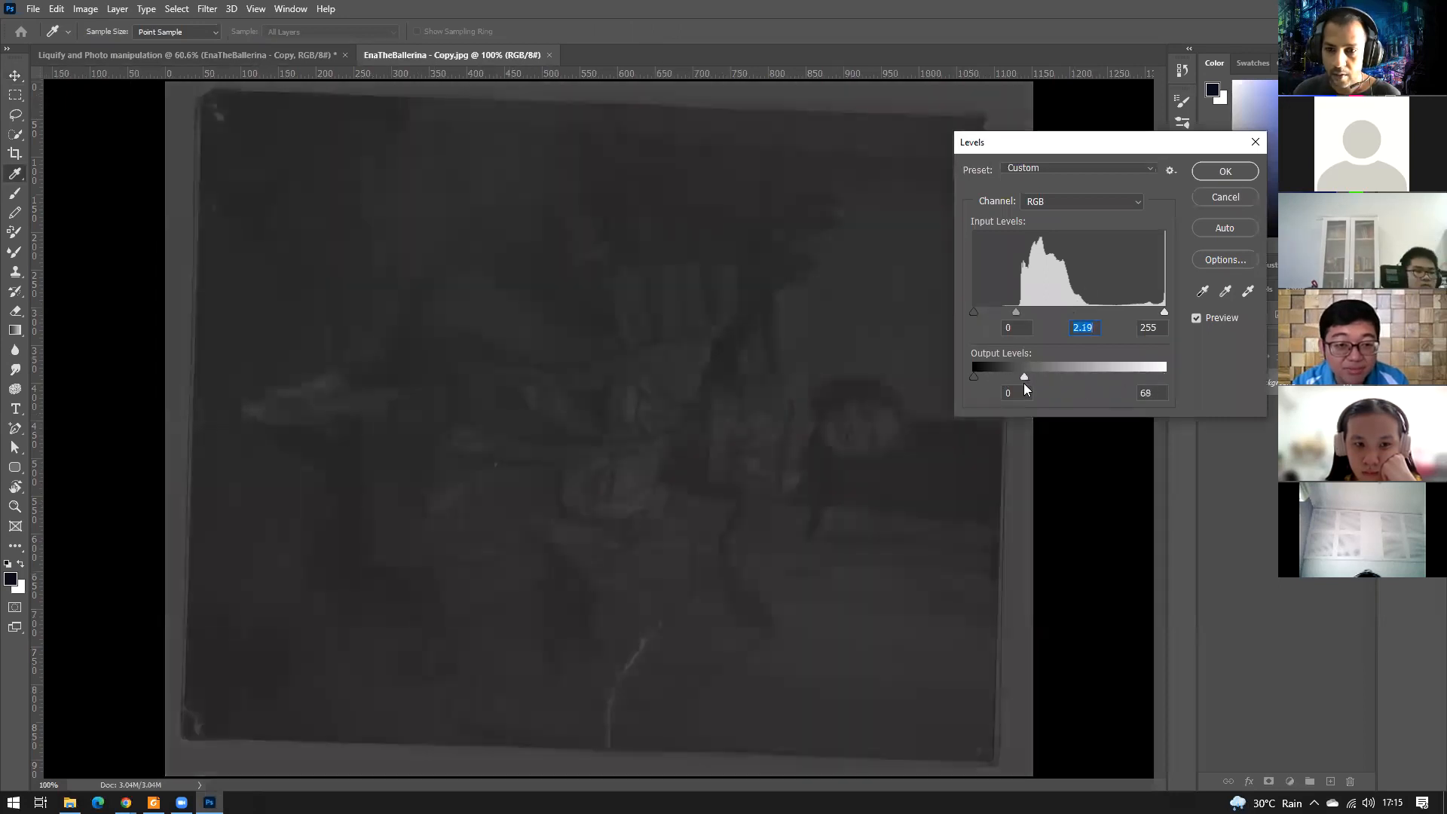
{"action": "left_click", "coordinate": [1223, 172]}
Save EnaTheBallerina - Copy.jpg at JPEG quality 12 and return to the Liquify and Photo manipulation document.
{"action": "key", "text": "ctrl+s"}
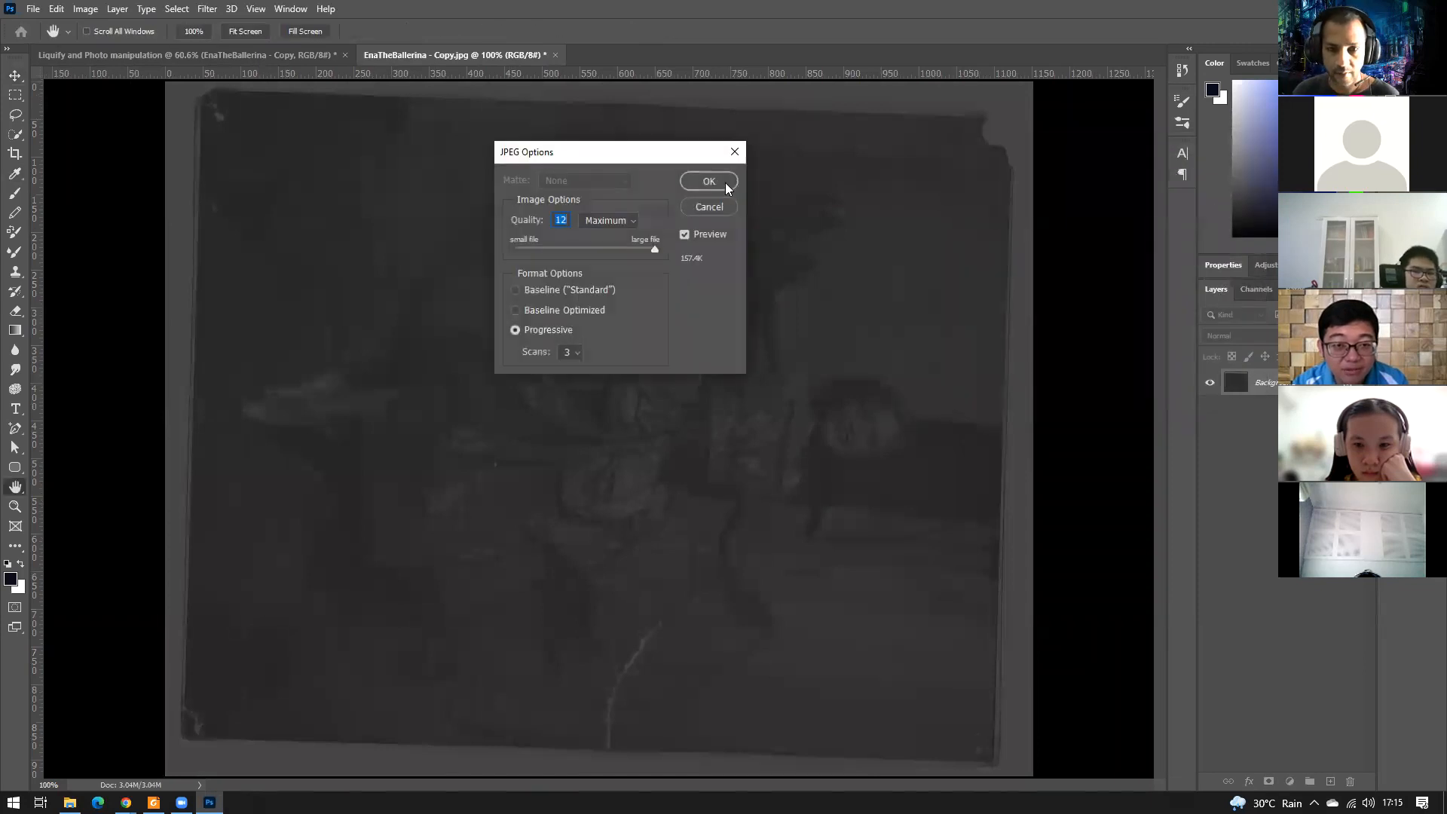
{"action": "left_click", "coordinate": [732, 183]}
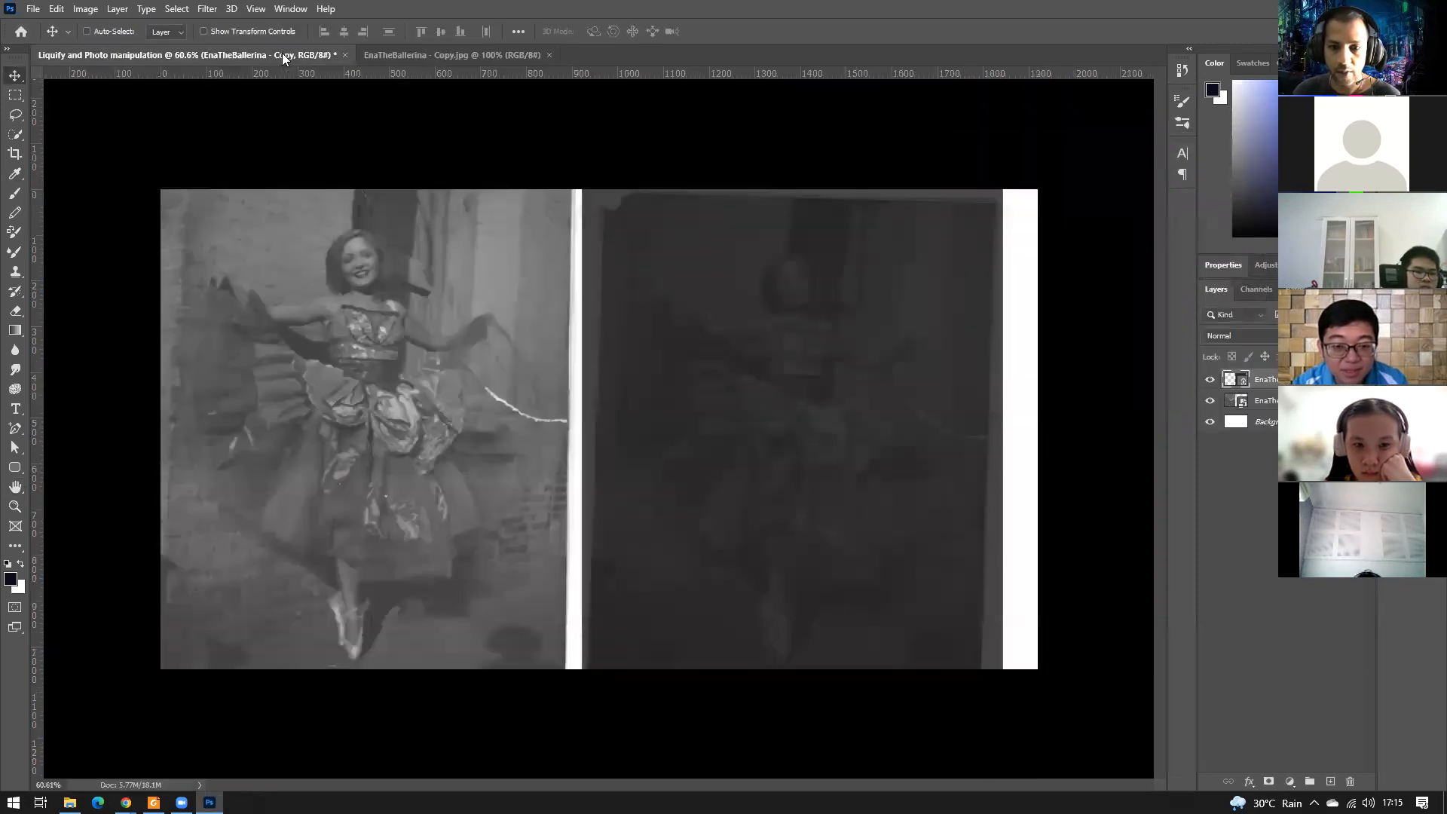
{"action": "left_click", "coordinate": [282, 54]}
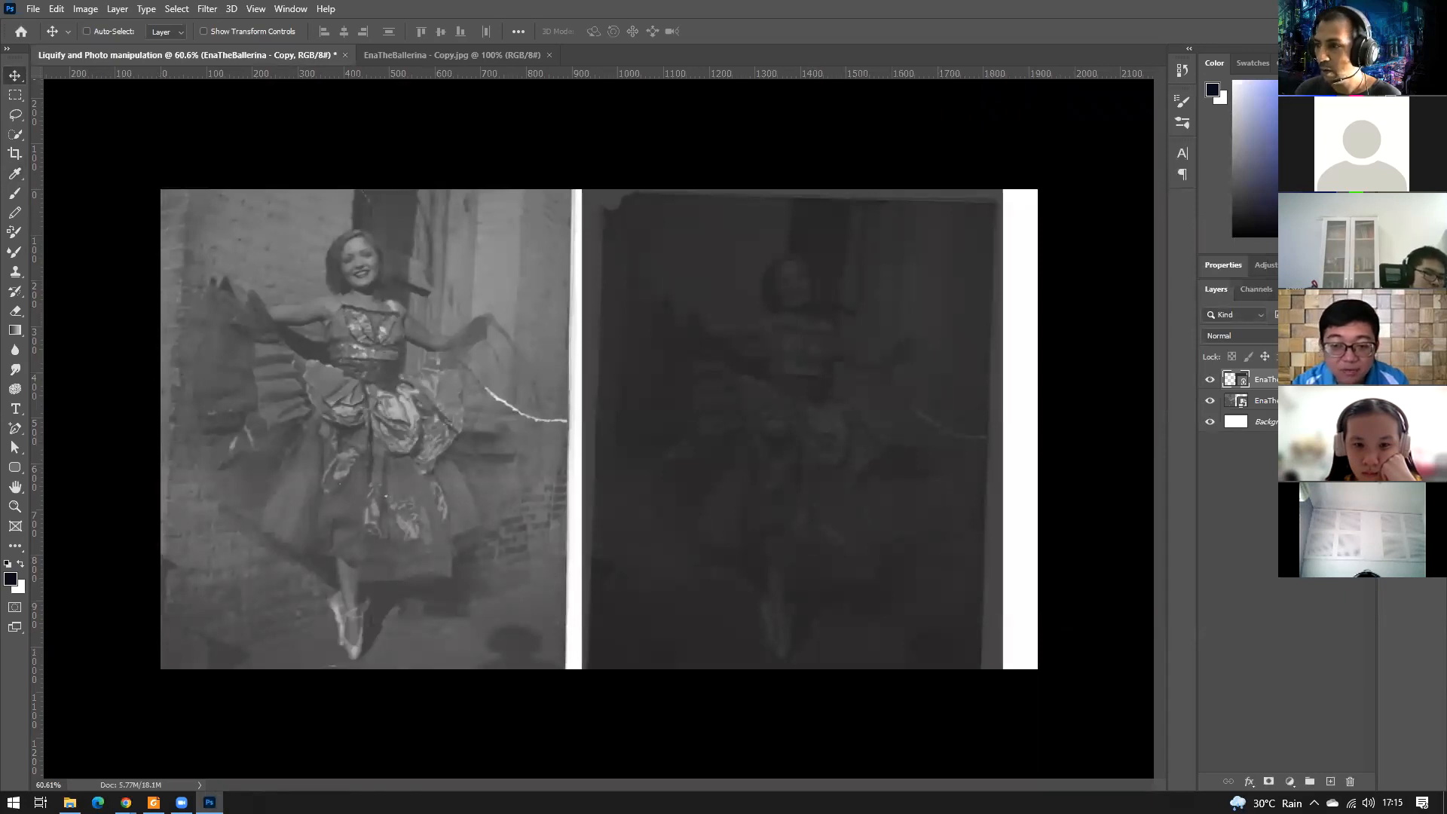
Check the Ena The Ballerina folder in File Explorer, return to Photoshop and delete the linked copy's layer.
{"action": "key", "text": "alt+Tab"}
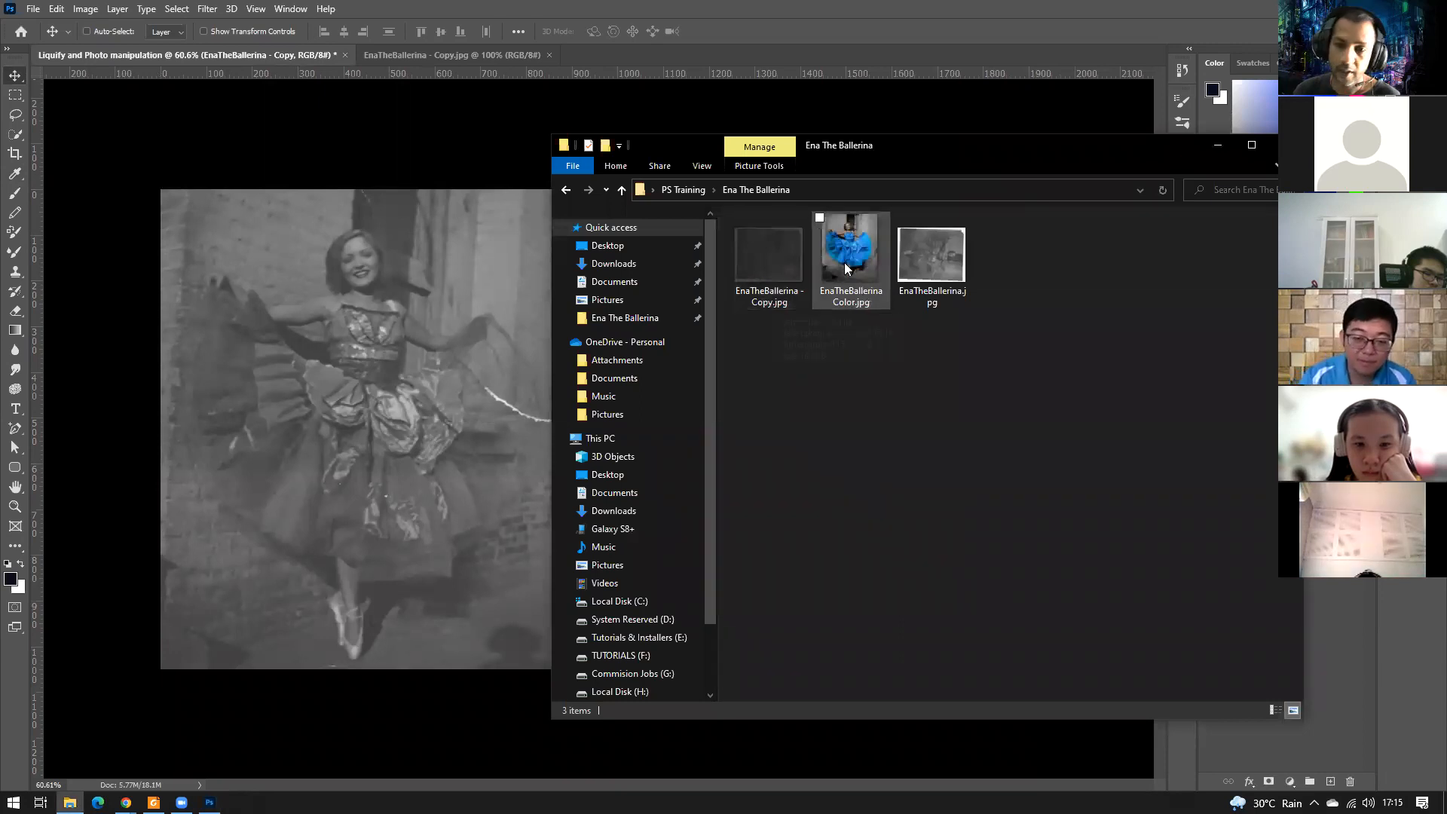
{"action": "key", "text": "alt+Tab"}
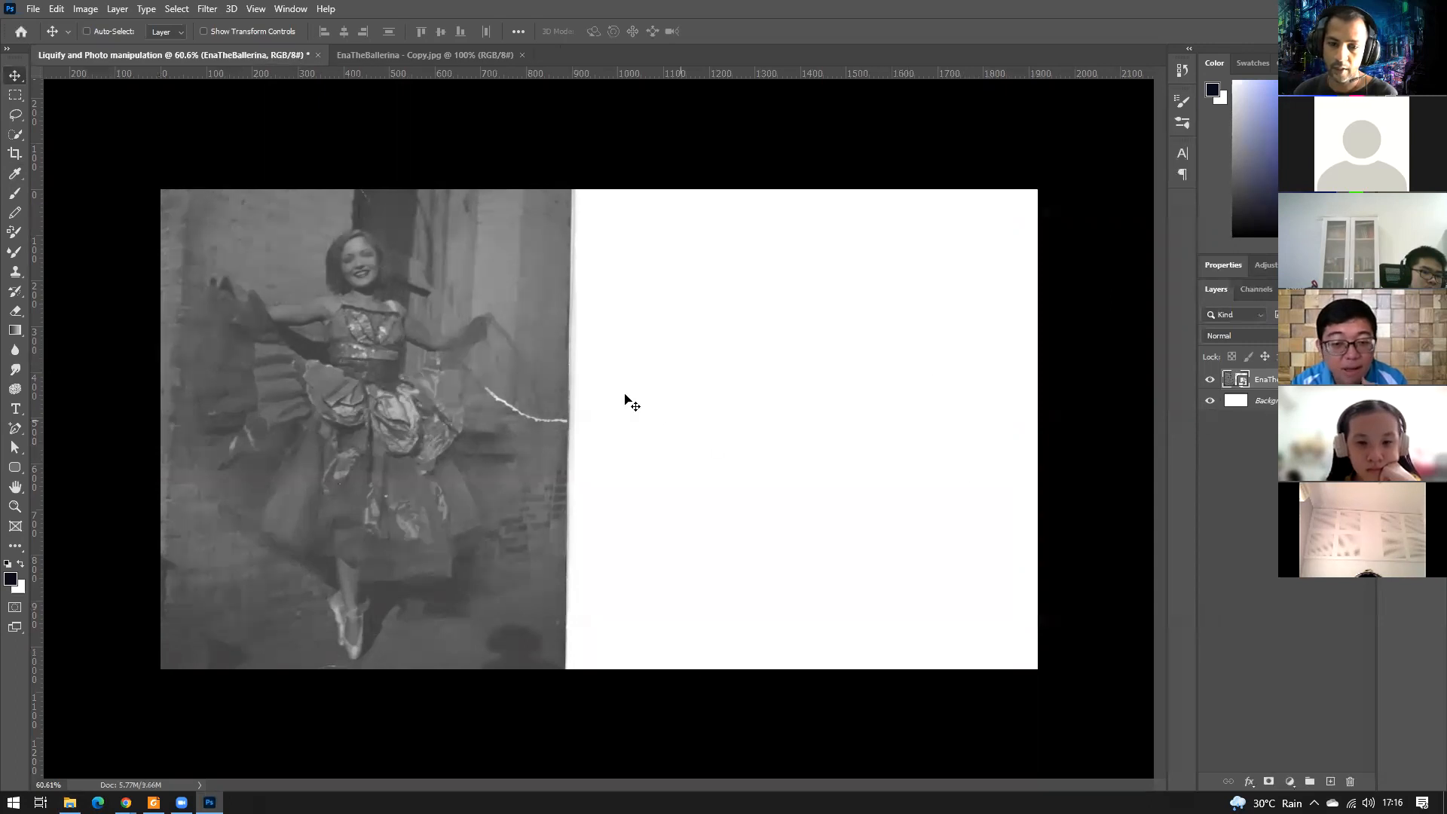
Shift the embedded ballerina photo slightly to the right and crop the canvas to the photo, removing the blank half.
{"action": "mouse_move", "coordinate": [353, 474]}
{"action": "left_mouse_down"}
{"action": "mouse_move", "coordinate": [450, 474]}
{"action": "mouse_move", "coordinate": [353, 475]}
{"action": "left_mouse_up"}
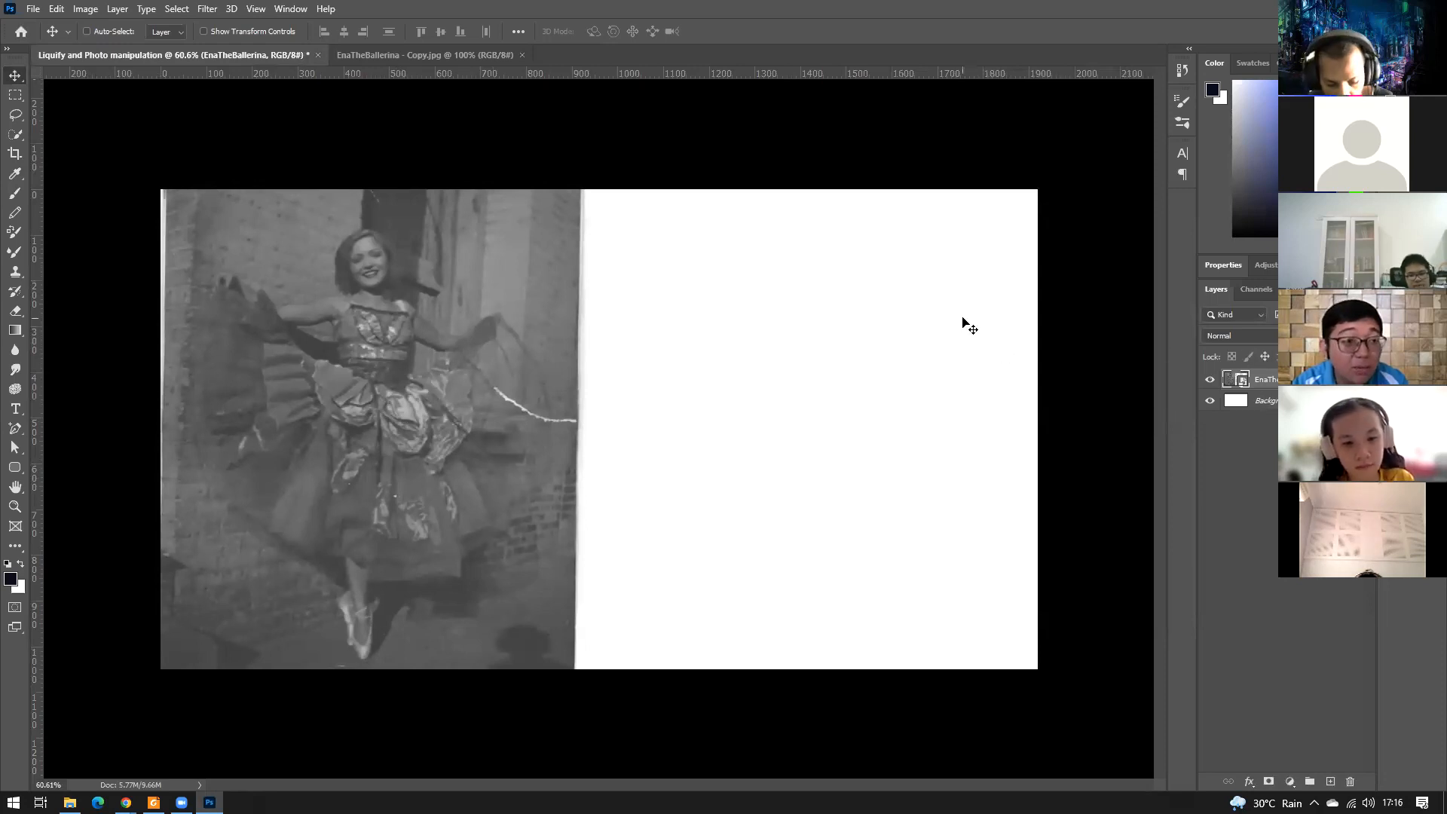
{"action": "key", "text": "c"}
{"action": "left_click_drag", "start_coordinate": [1039, 430], "coordinate": [807, 429]}
{"action": "left_click_drag", "start_coordinate": [590, 194], "coordinate": [592, 188]}
{"action": "left_click_drag", "start_coordinate": [392, 425], "coordinate": [398, 425]}
{"action": "left_click_drag", "start_coordinate": [613, 673], "coordinate": [610, 666]}
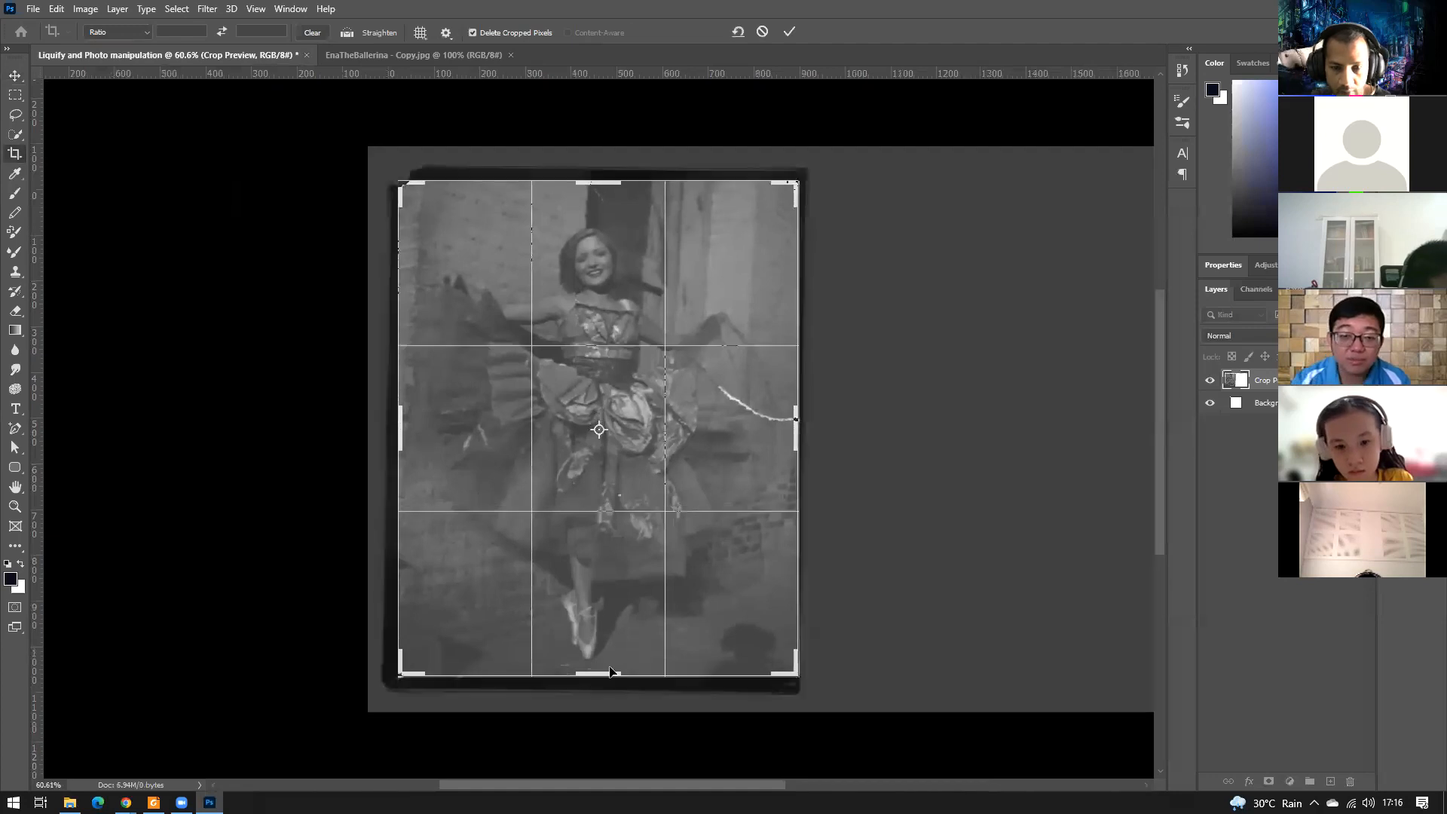
{"action": "key", "text": "Return"}
{"action": "key", "text": "ctrl+0"}
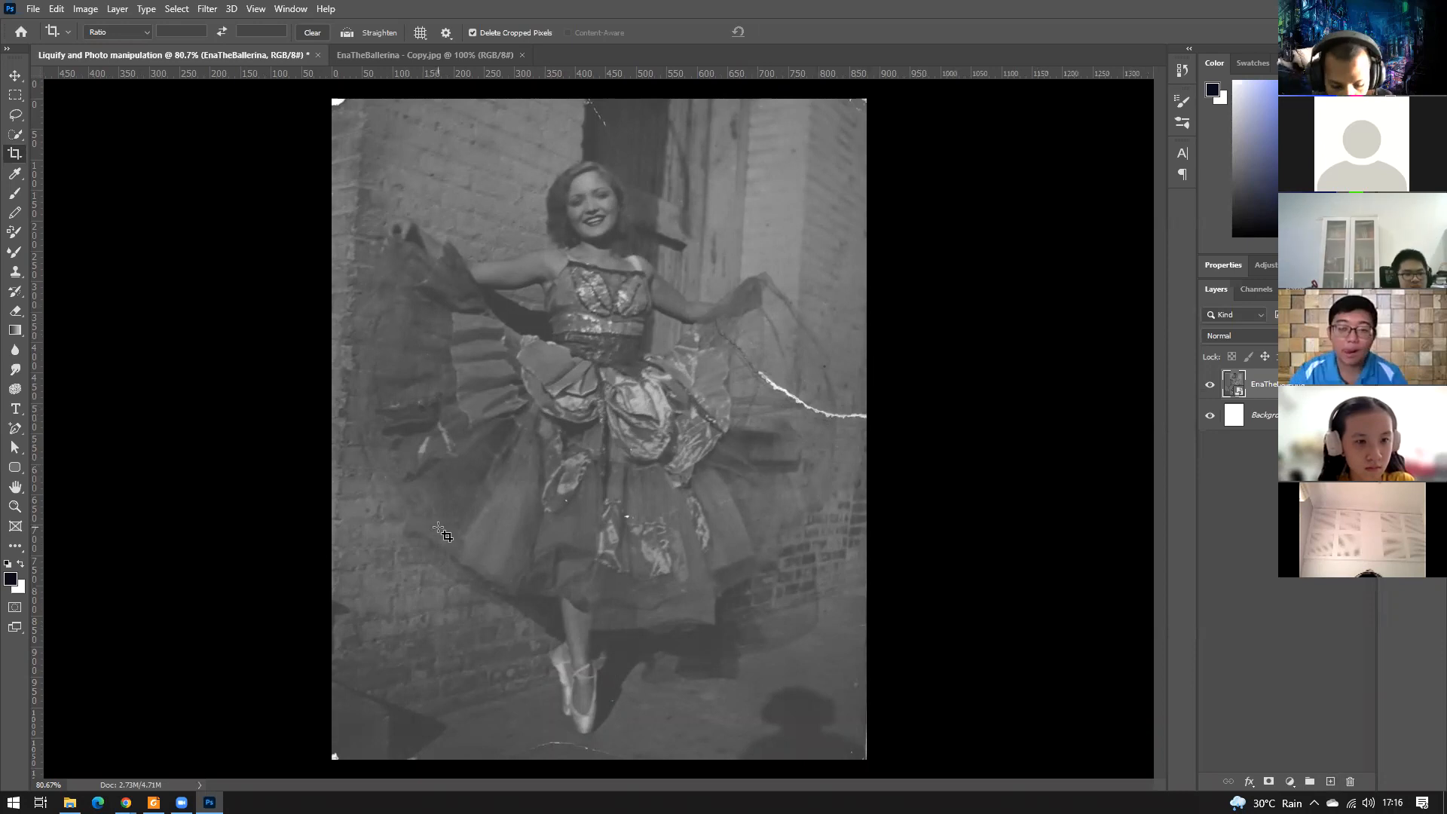
Outline part of the wall above the dancer's raised arm with the Polygonal Lasso tool, and clear the selection.
{"action": "key", "text": "l"}
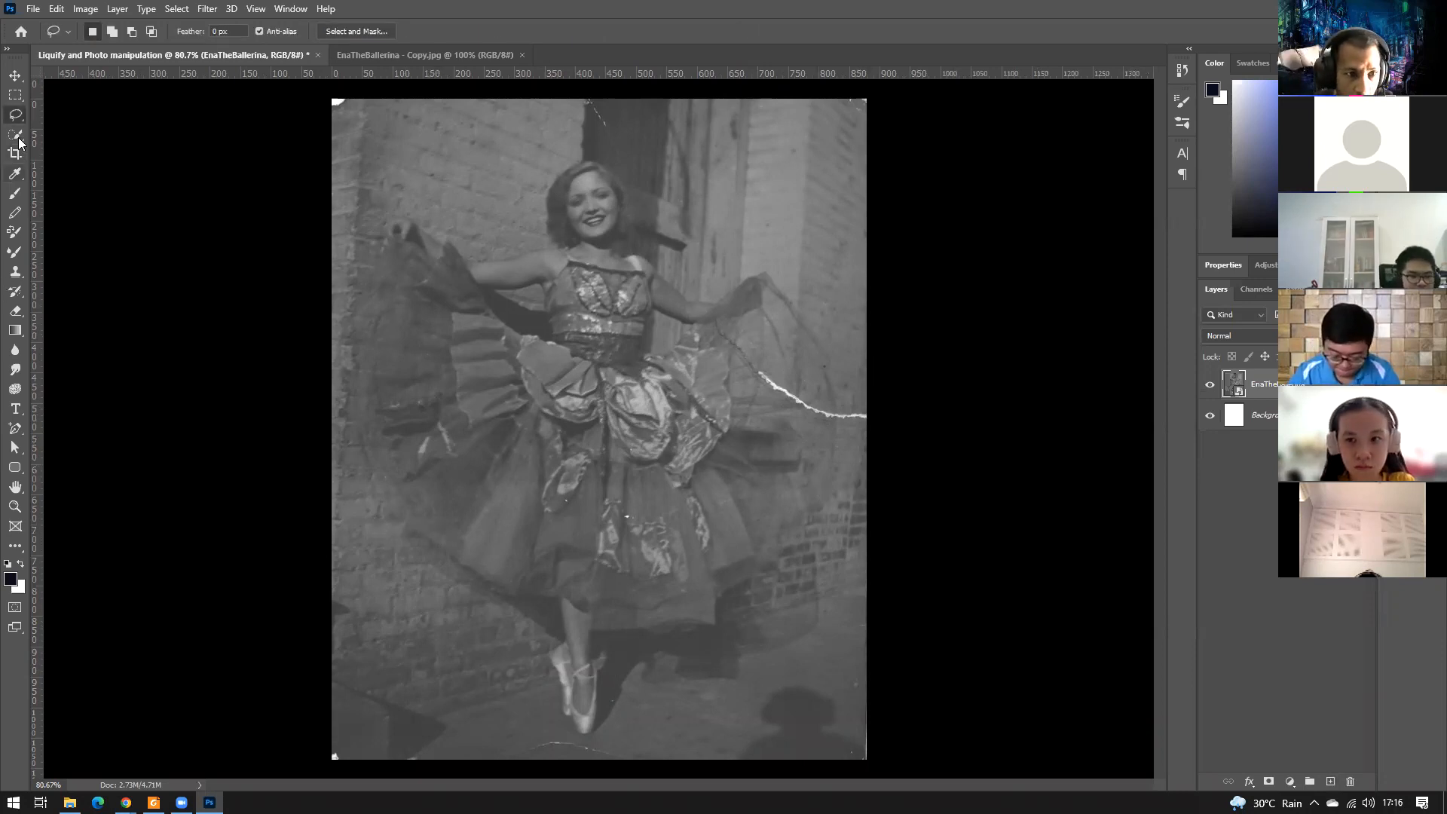
{"action": "right_click", "coordinate": [18, 116]}
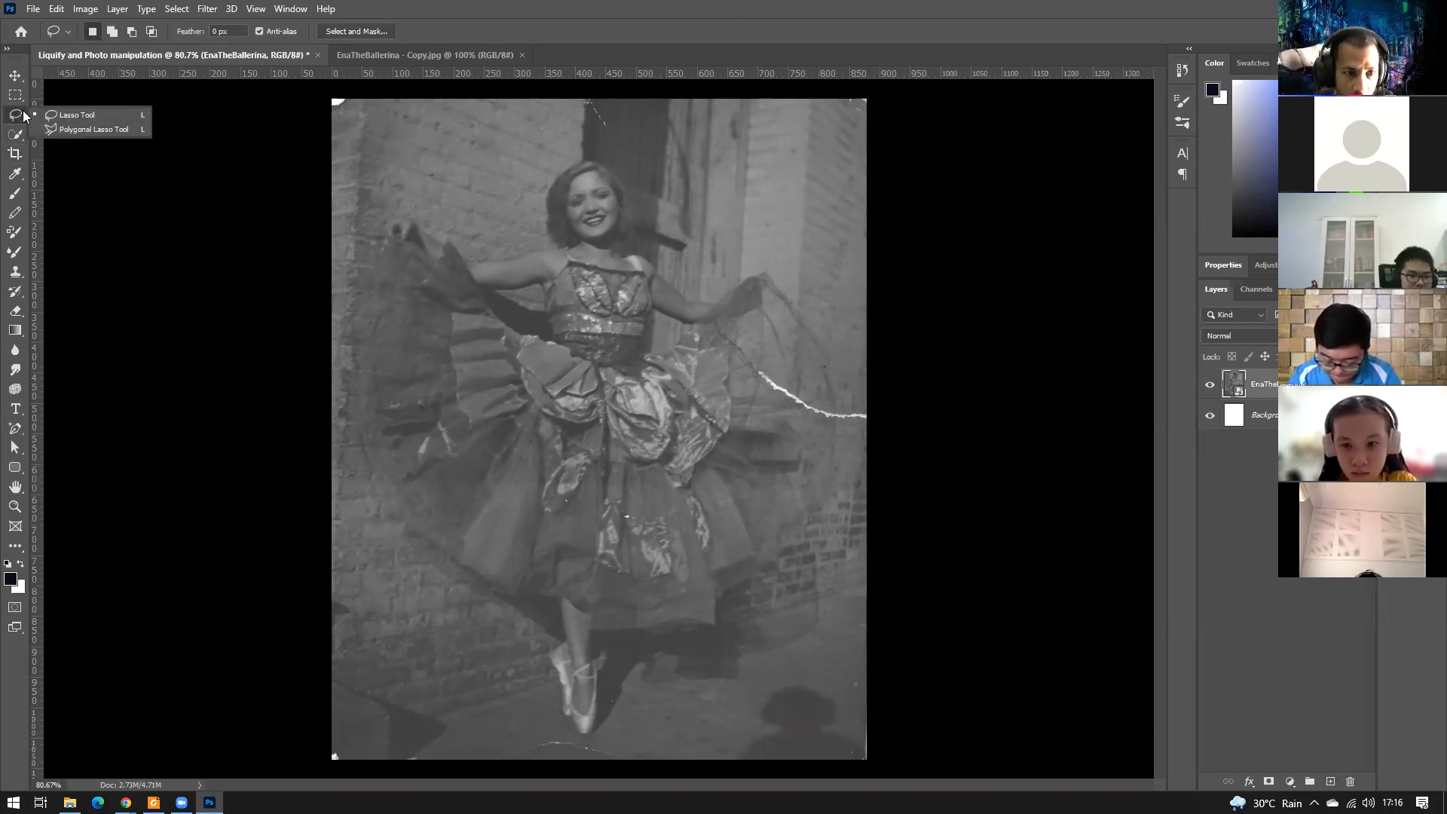
{"action": "left_click", "coordinate": [87, 129]}
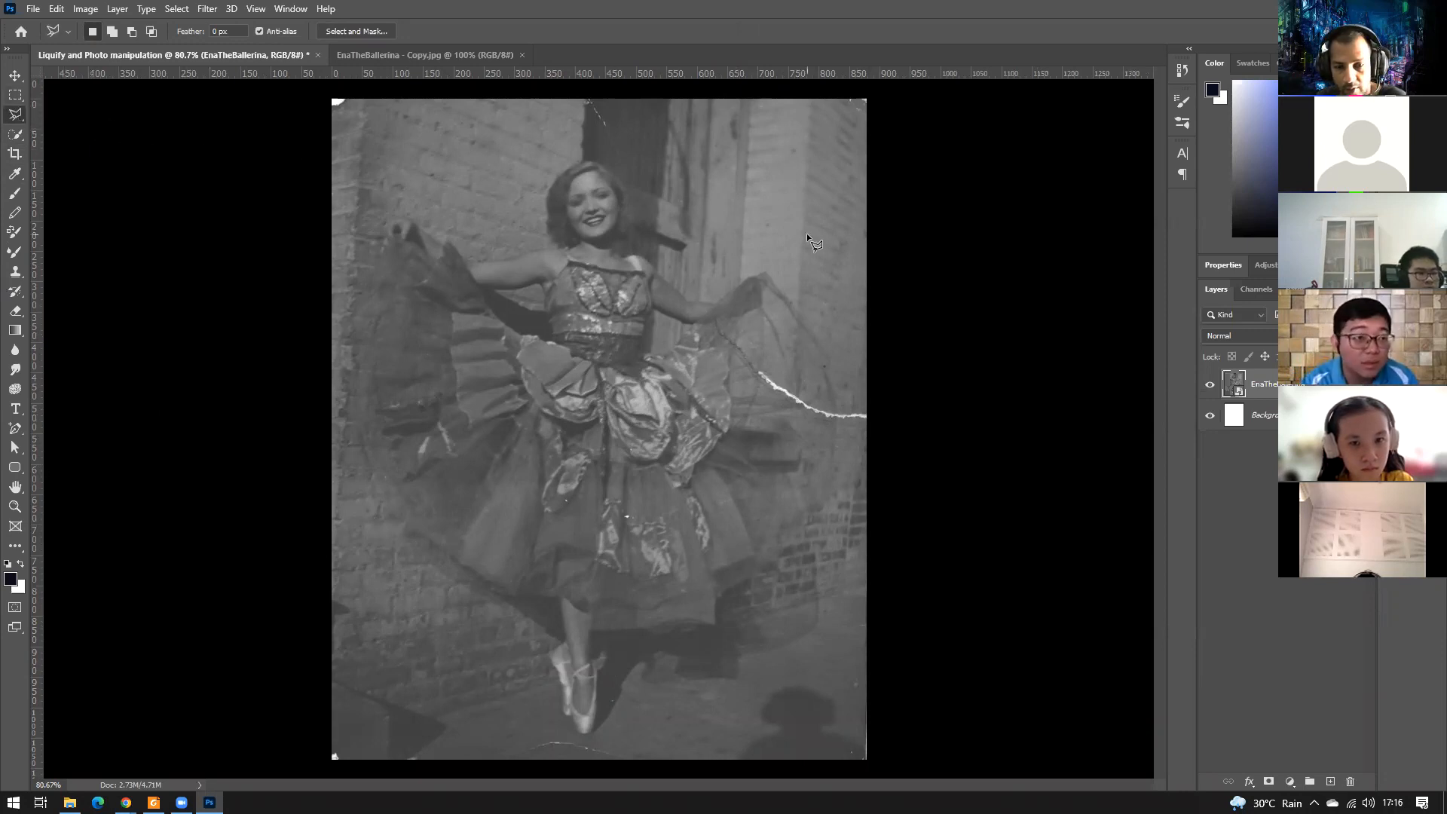
{"action": "left_click", "coordinate": [505, 261]}
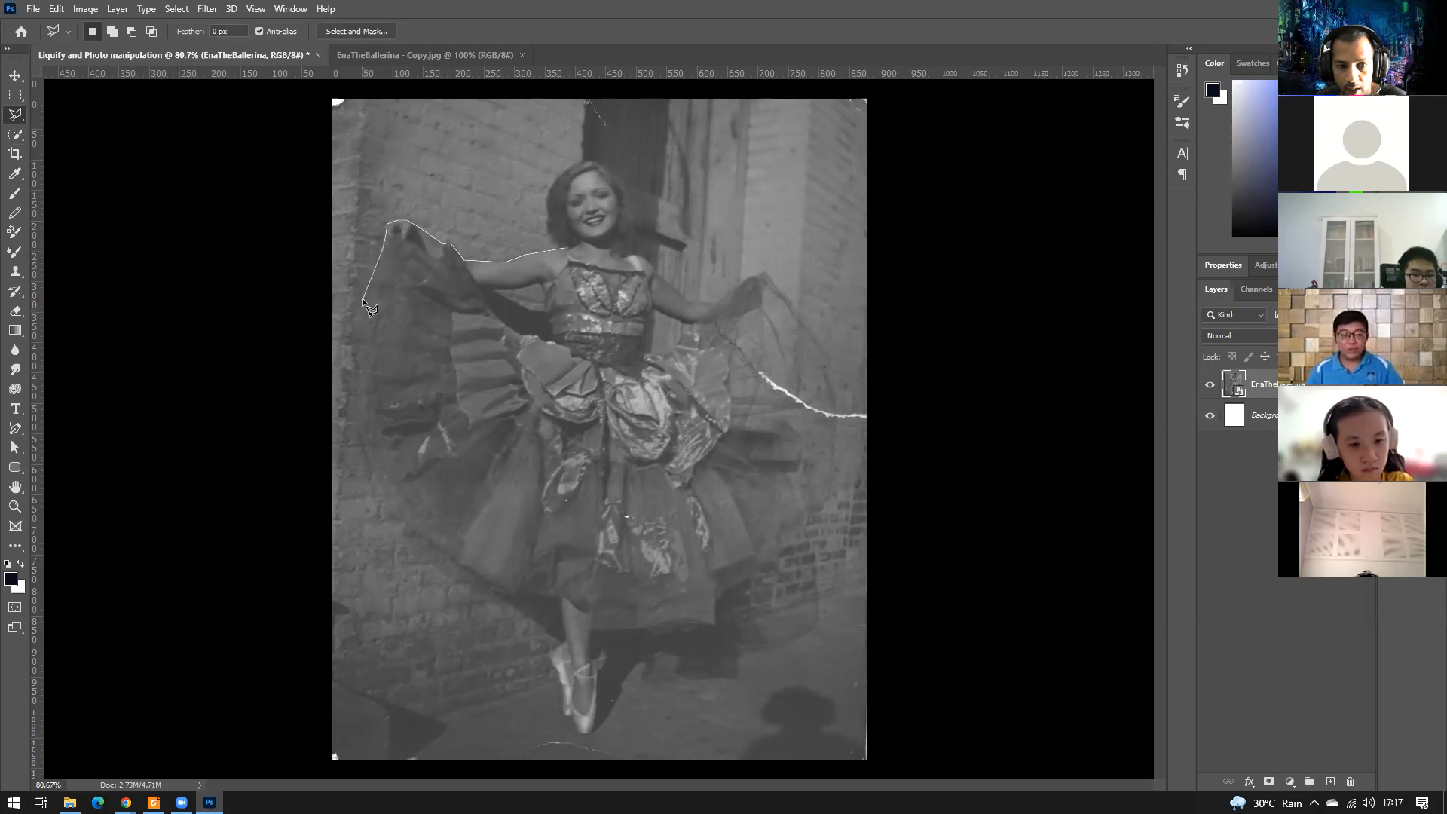
{"action": "left_click", "coordinate": [353, 329]}
{"action": "left_click", "coordinate": [351, 413]}
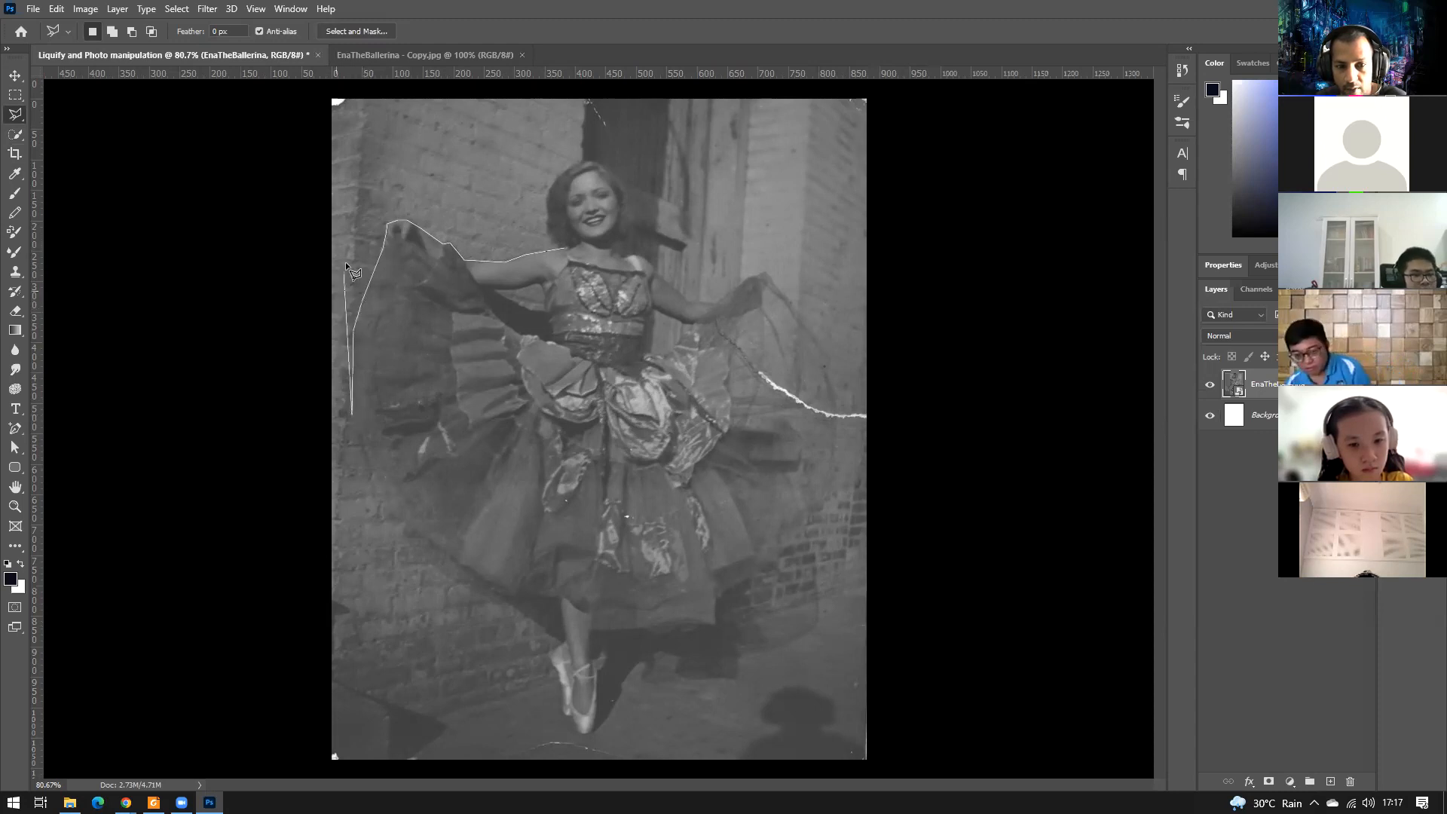
{"action": "left_click", "coordinate": [398, 113]}
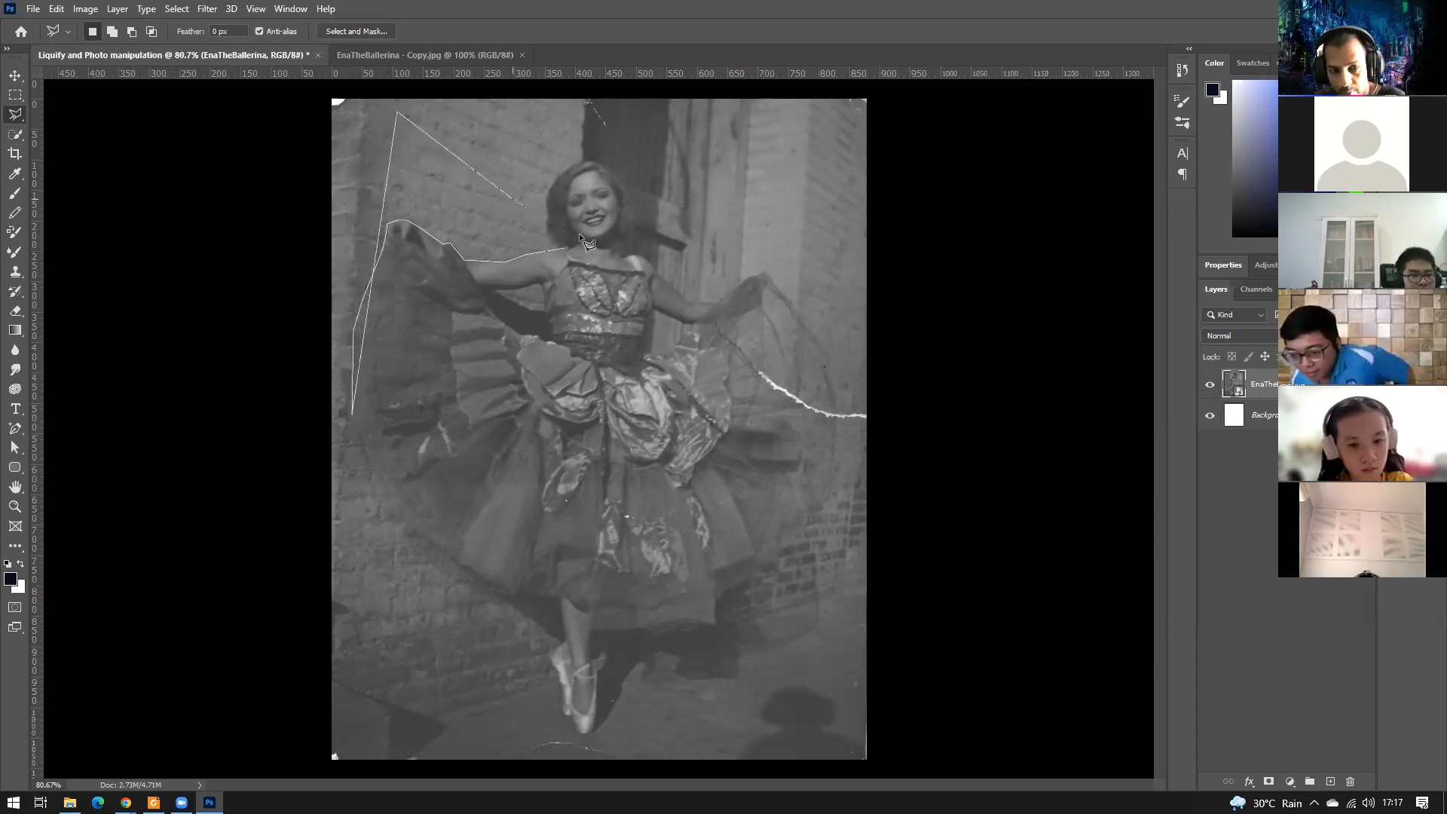
{"action": "left_click", "coordinate": [564, 243]}
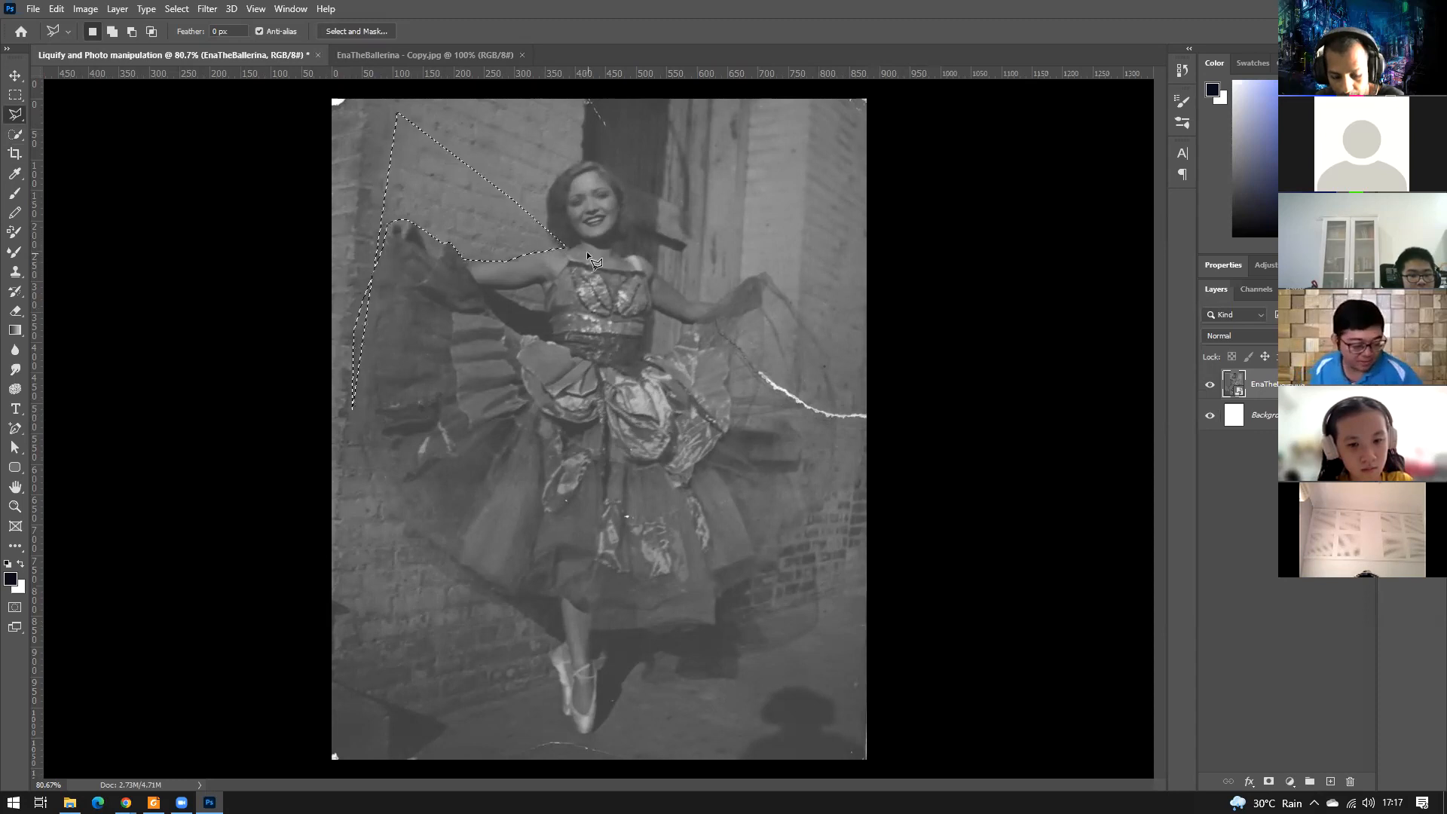
{"action": "key", "text": "ctrl+d"}
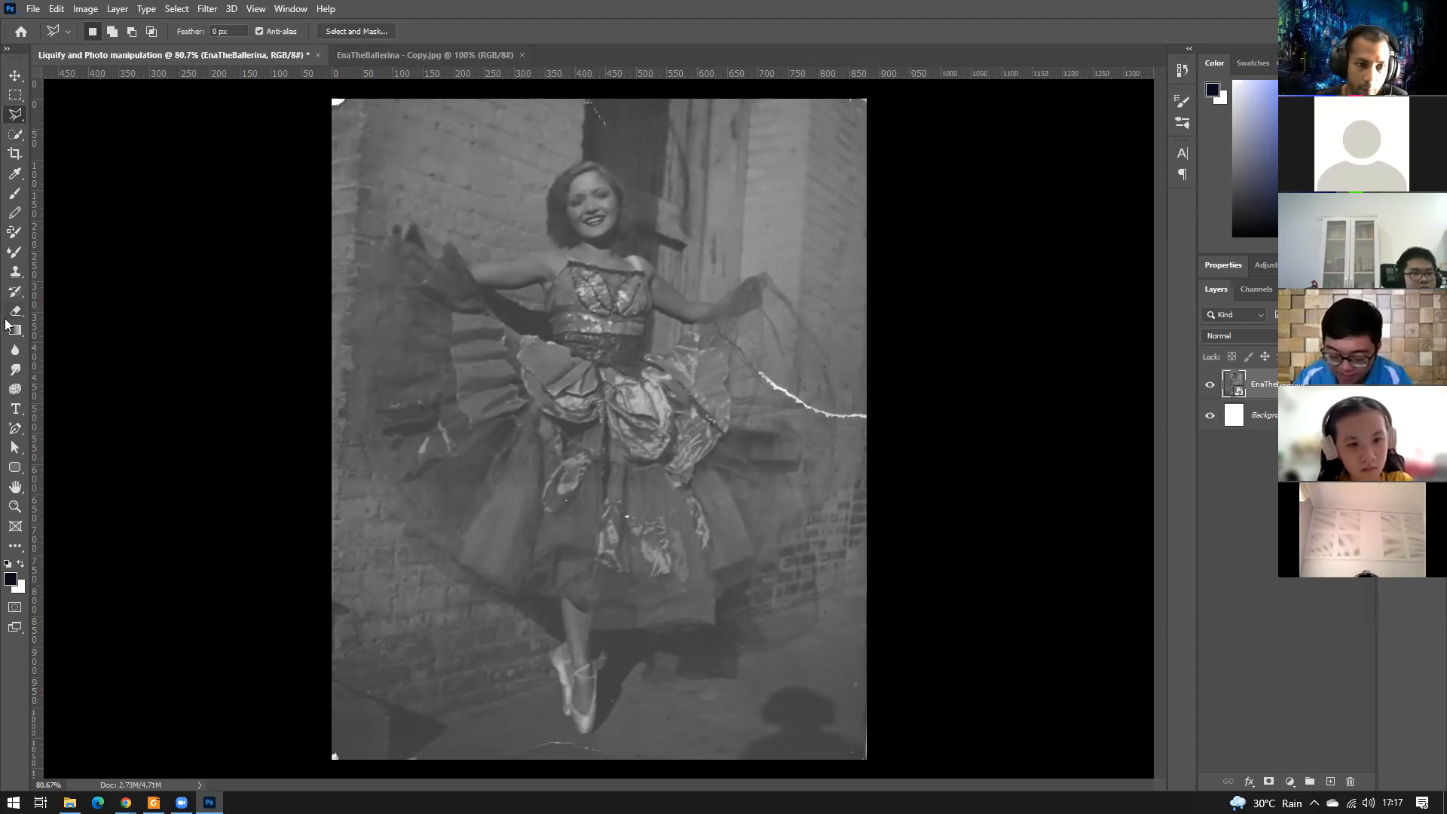
Select the brick wall to the left of the dancer's head with the Quick Selection tool, leaving out her arm.
{"action": "left_click", "coordinate": [20, 141]}
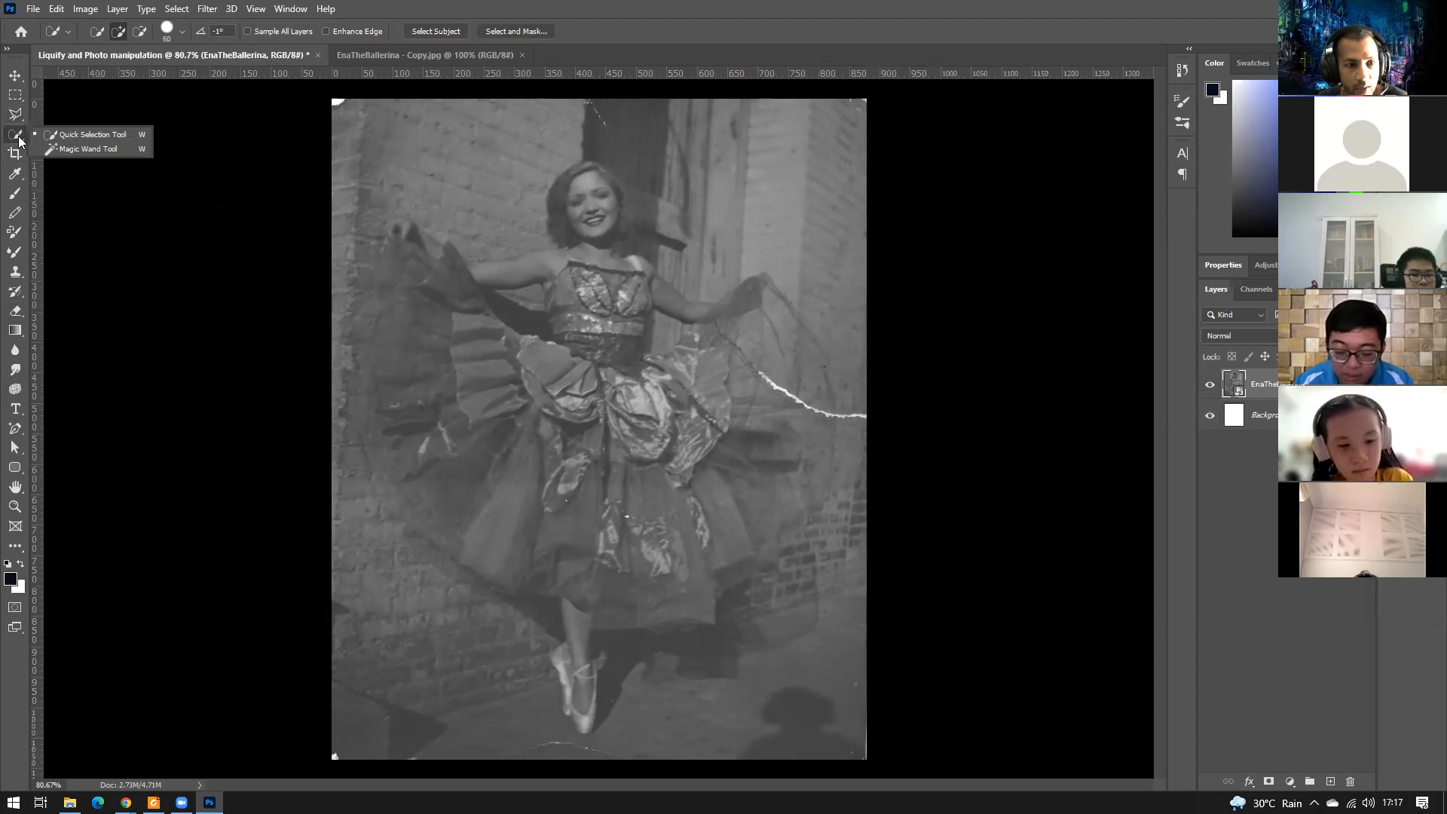
{"action": "left_click", "coordinate": [110, 134]}
{"action": "mouse_move", "coordinate": [502, 162]}
{"action": "left_mouse_down"}
{"action": "mouse_move", "coordinate": [519, 207]}
{"action": "mouse_move", "coordinate": [447, 217]}
{"action": "mouse_move", "coordinate": [527, 230]}
{"action": "left_mouse_up"}
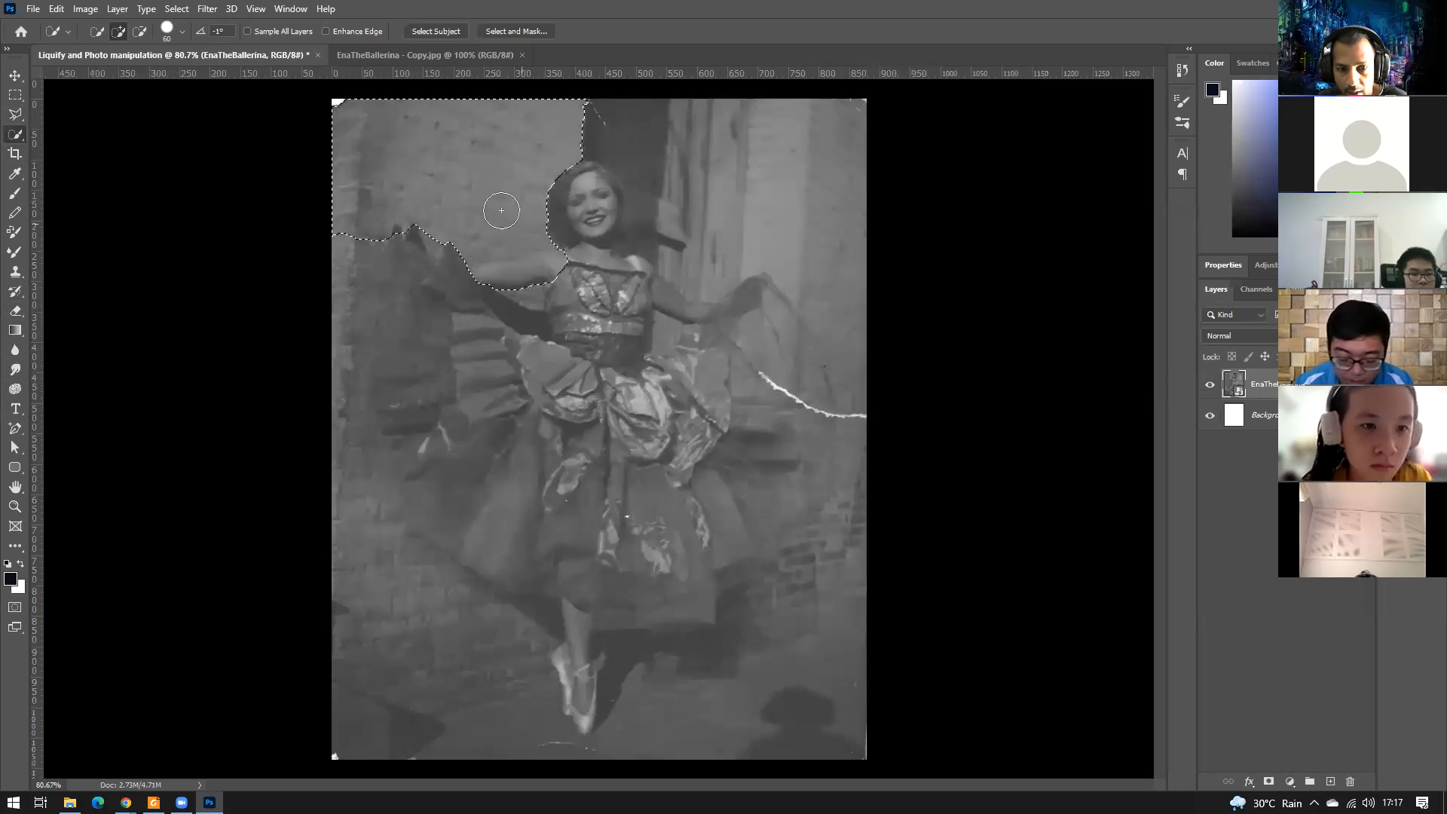
{"action": "key", "text": "ctrl+d"}
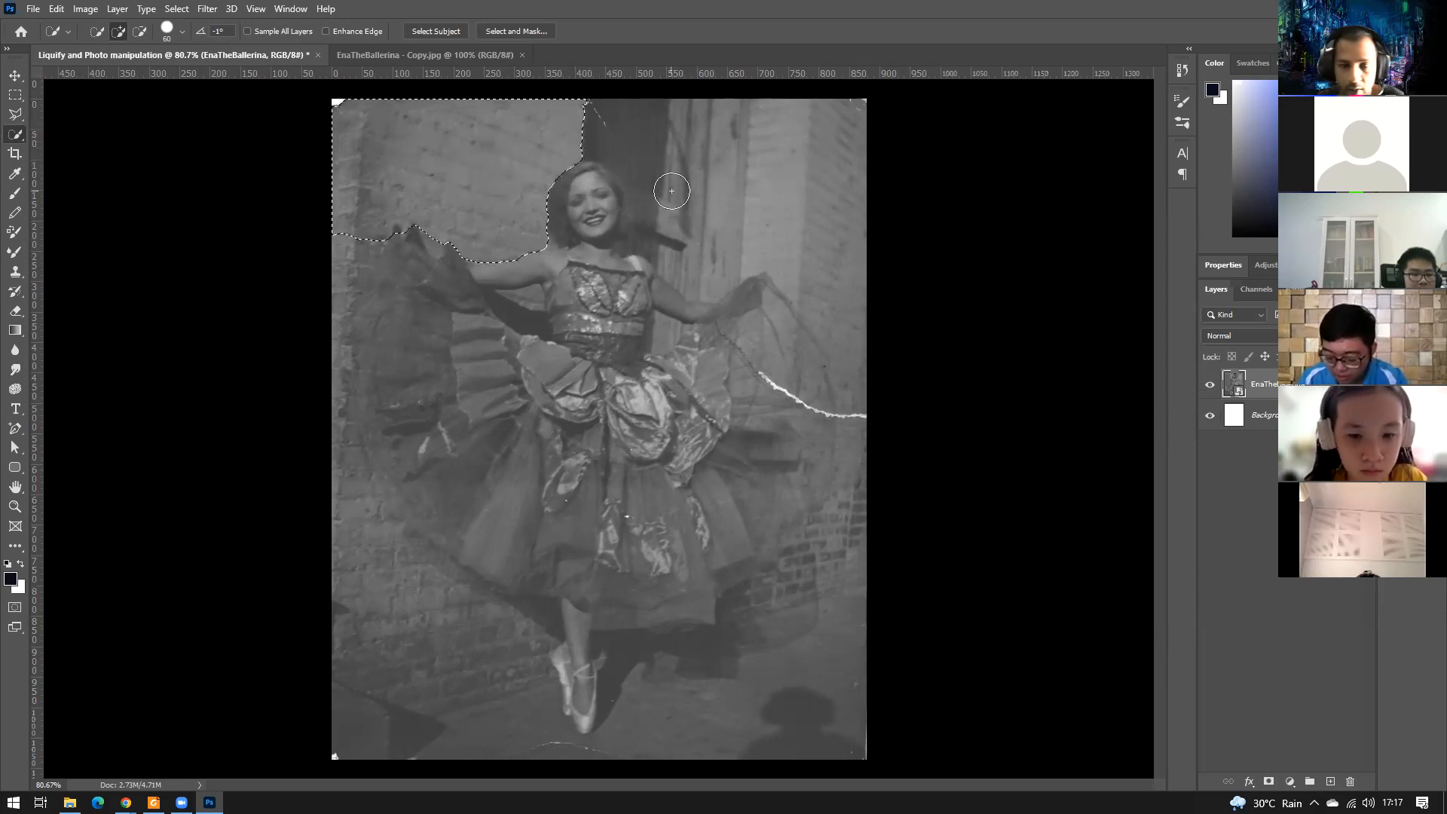
Try extending the selection over the doorway and wall to the right of the dancer's head, and undo those additions.
{"action": "mouse_move", "coordinate": [621, 145]}
{"action": "left_mouse_down"}
{"action": "mouse_move", "coordinate": [614, 113]}
{"action": "mouse_move", "coordinate": [681, 123]}
{"action": "mouse_move", "coordinate": [713, 147]}
{"action": "mouse_move", "coordinate": [680, 169]}
{"action": "mouse_move", "coordinate": [641, 166]}
{"action": "mouse_move", "coordinate": [749, 163]}
{"action": "mouse_move", "coordinate": [752, 217]}
{"action": "mouse_move", "coordinate": [811, 191]}
{"action": "mouse_move", "coordinate": [805, 180]}
{"action": "left_mouse_up"}
{"action": "key", "text": "ctrl+z"}
{"action": "left_click", "coordinate": [834, 288]}
{"action": "key", "text": "ctrl+z"}
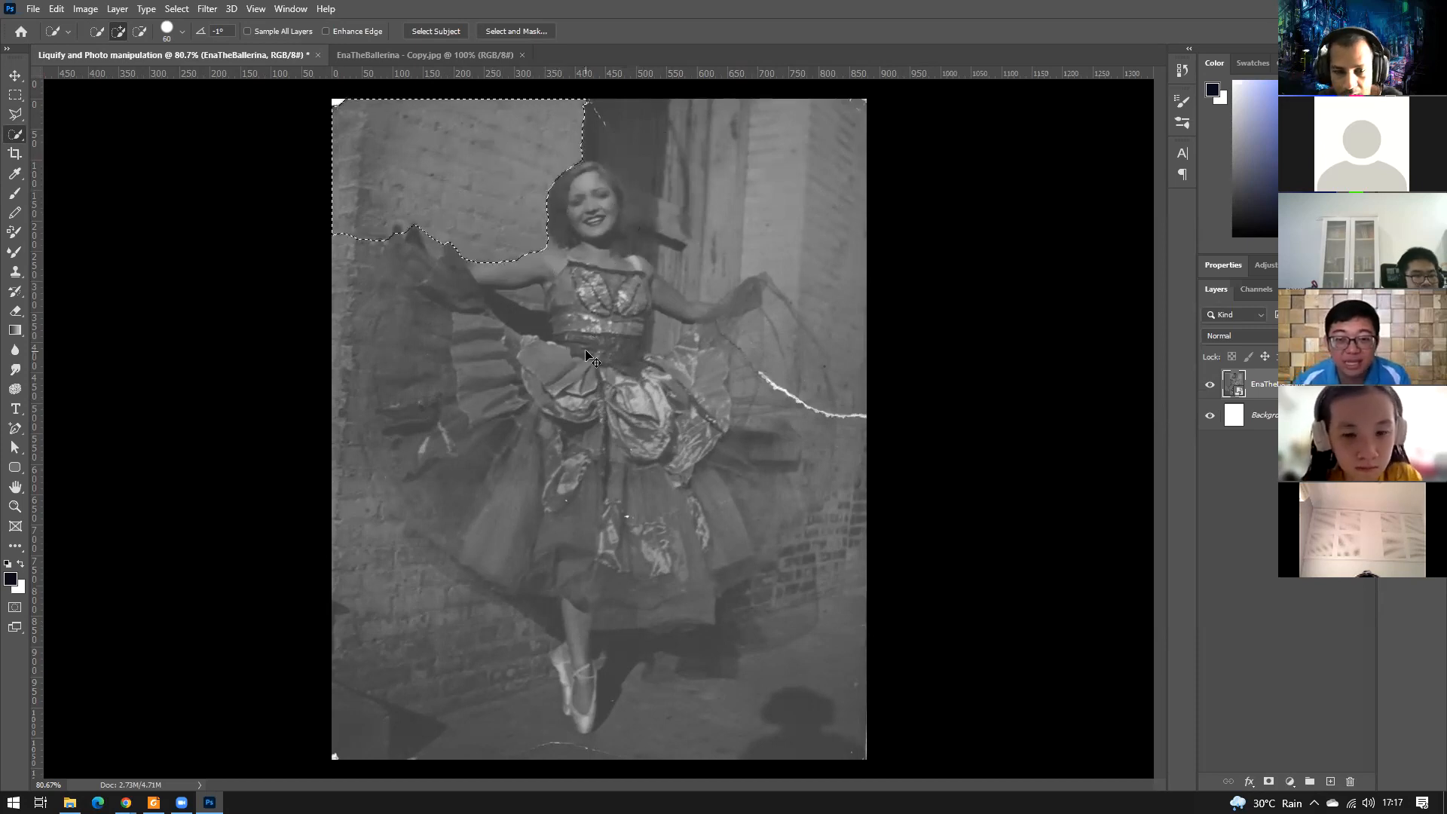
Add the brick wall at the photo's upper right to the selection, and clear the whole selection.
{"action": "left_click_drag", "start_coordinate": [784, 184], "coordinate": [794, 188]}
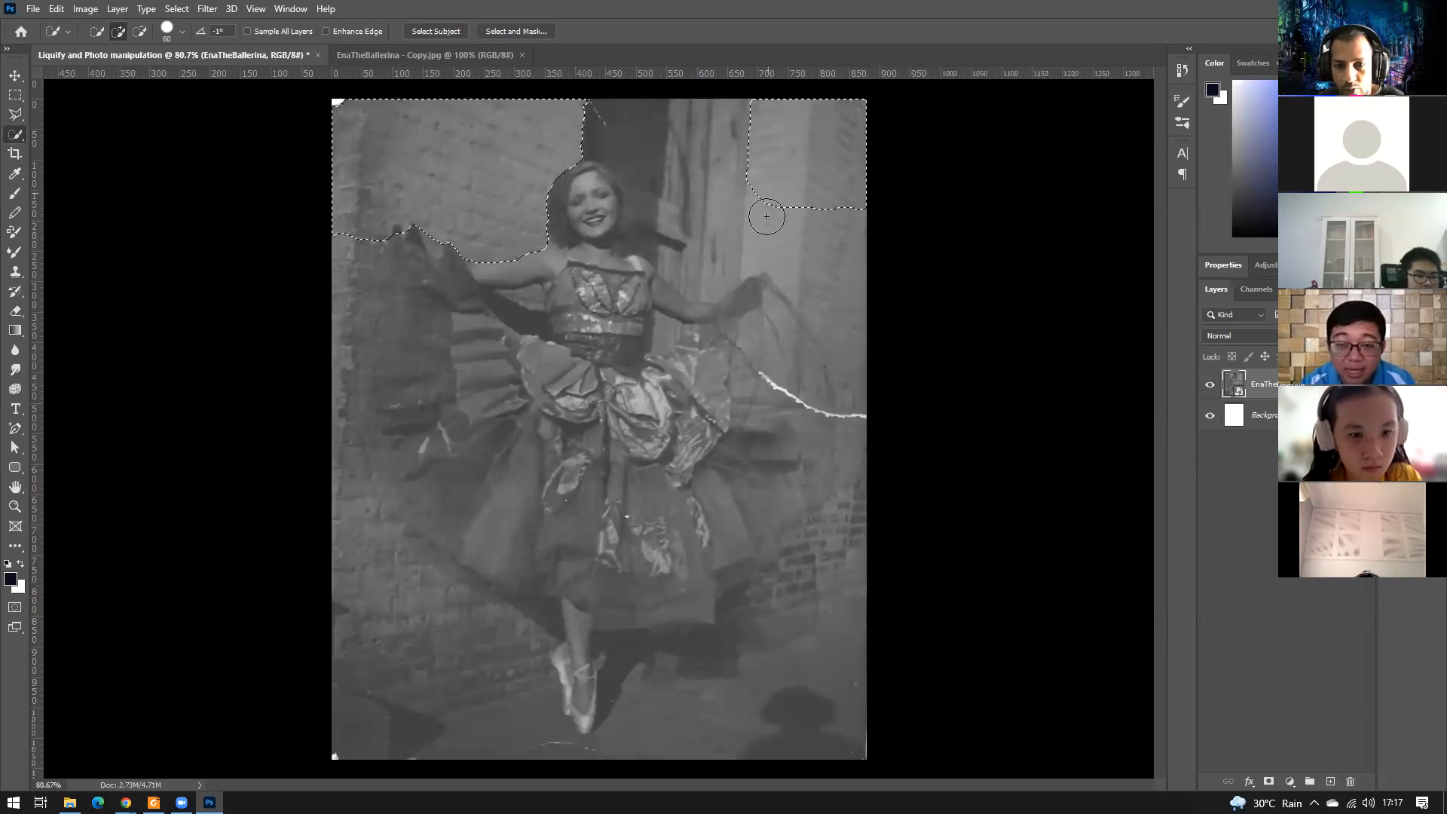
{"action": "key", "text": "ctrl+d"}
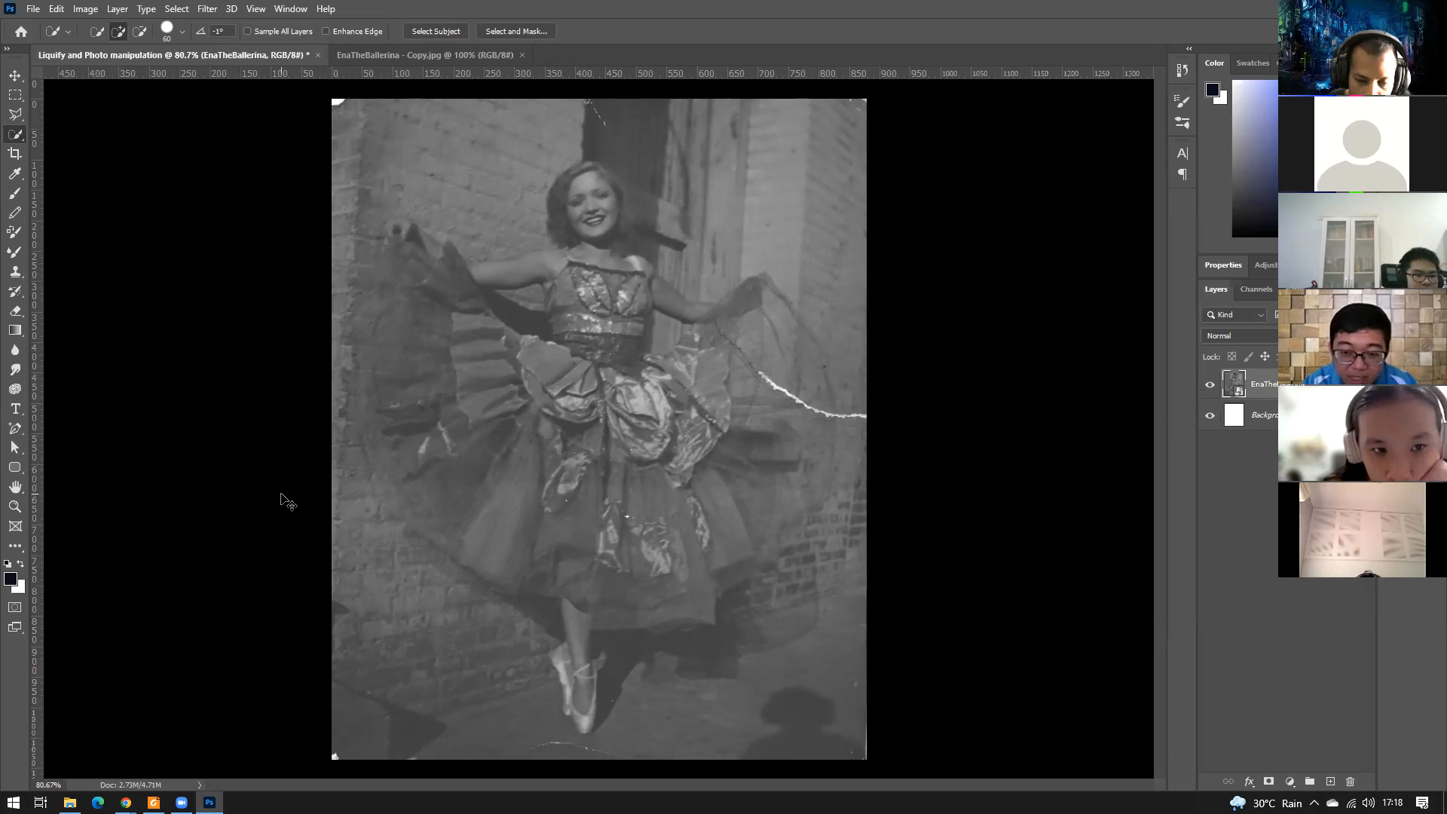
Apply Levels to the ballerina layer with midtones at 0.68 and output black at 4, and toggle its smart filters to compare.
{"action": "key", "text": "ctrl+l"}
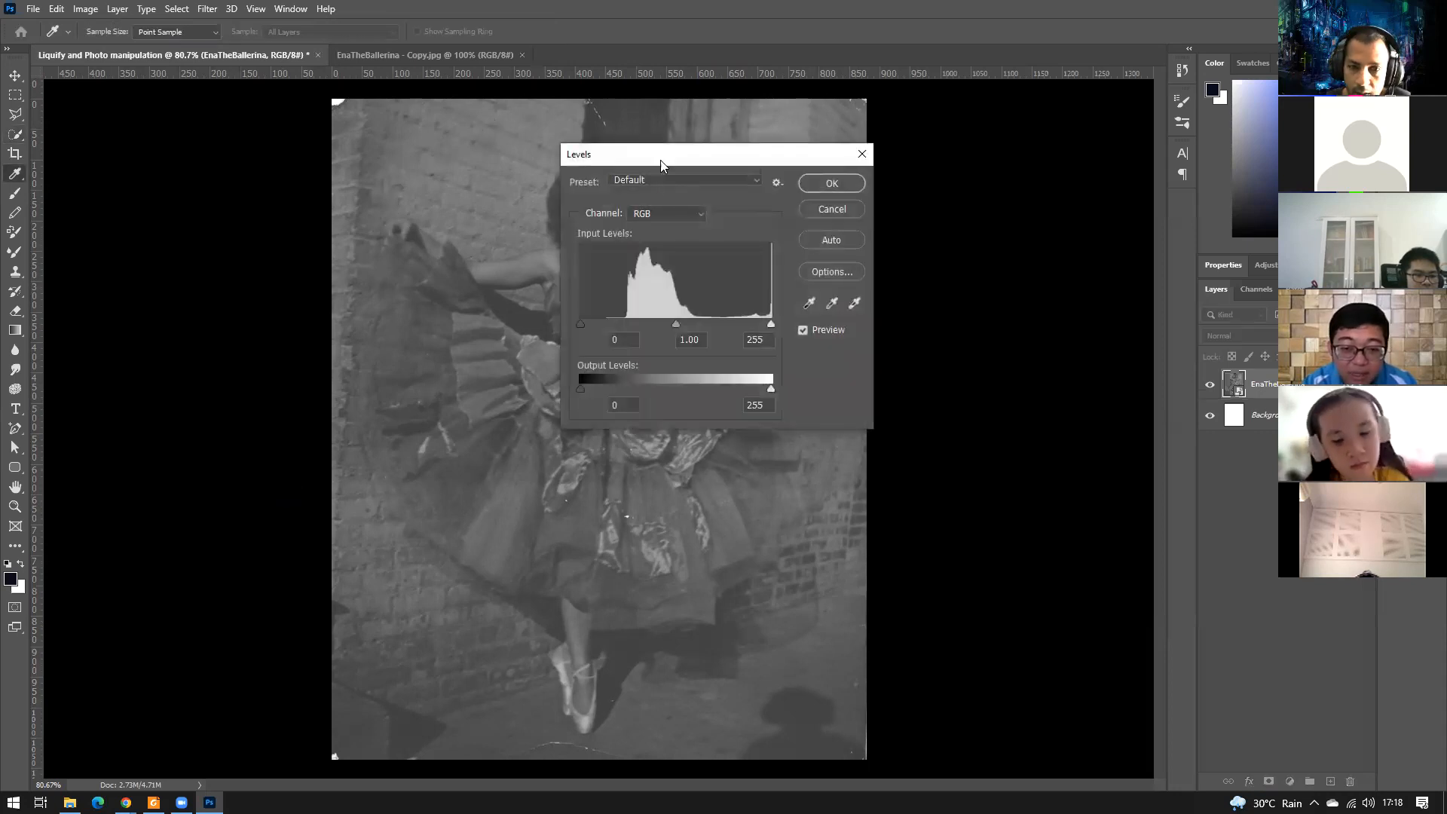
{"action": "left_click_drag", "start_coordinate": [754, 155], "coordinate": [924, 170]}
{"action": "left_click_drag", "start_coordinate": [845, 340], "coordinate": [874, 340]}
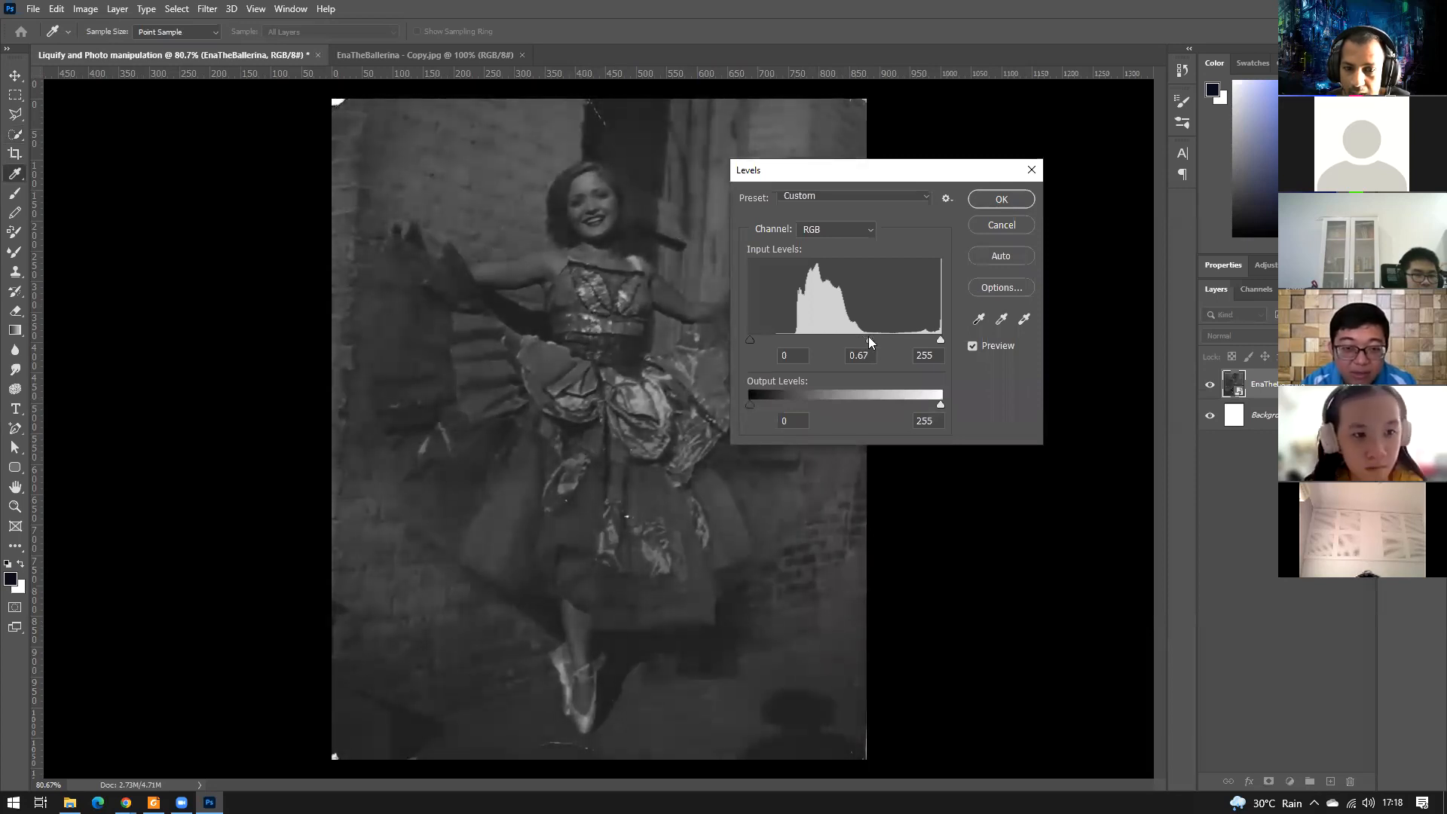
{"action": "left_click_drag", "start_coordinate": [928, 404], "coordinate": [943, 401]}
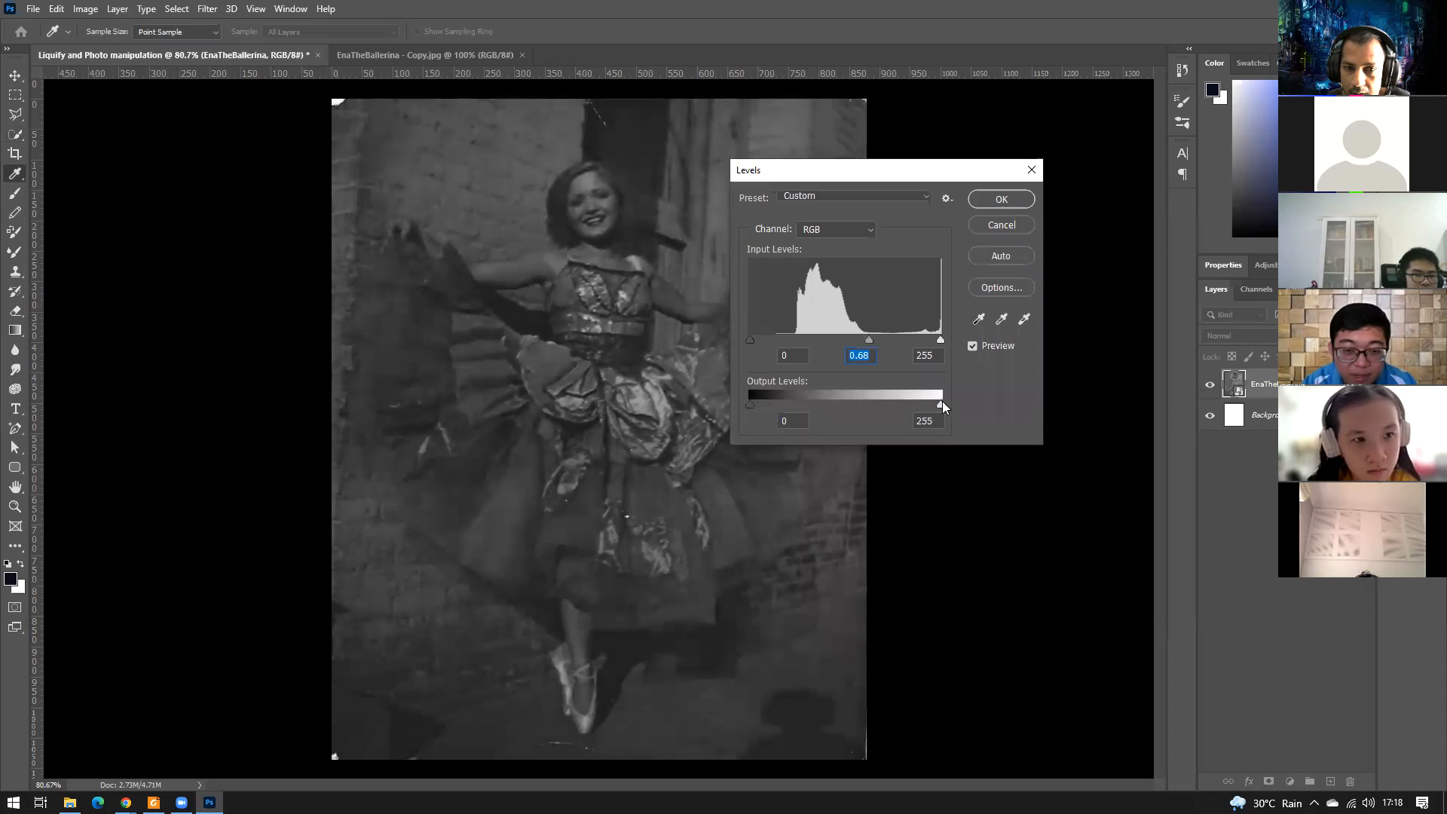
{"action": "left_click", "coordinate": [750, 405]}
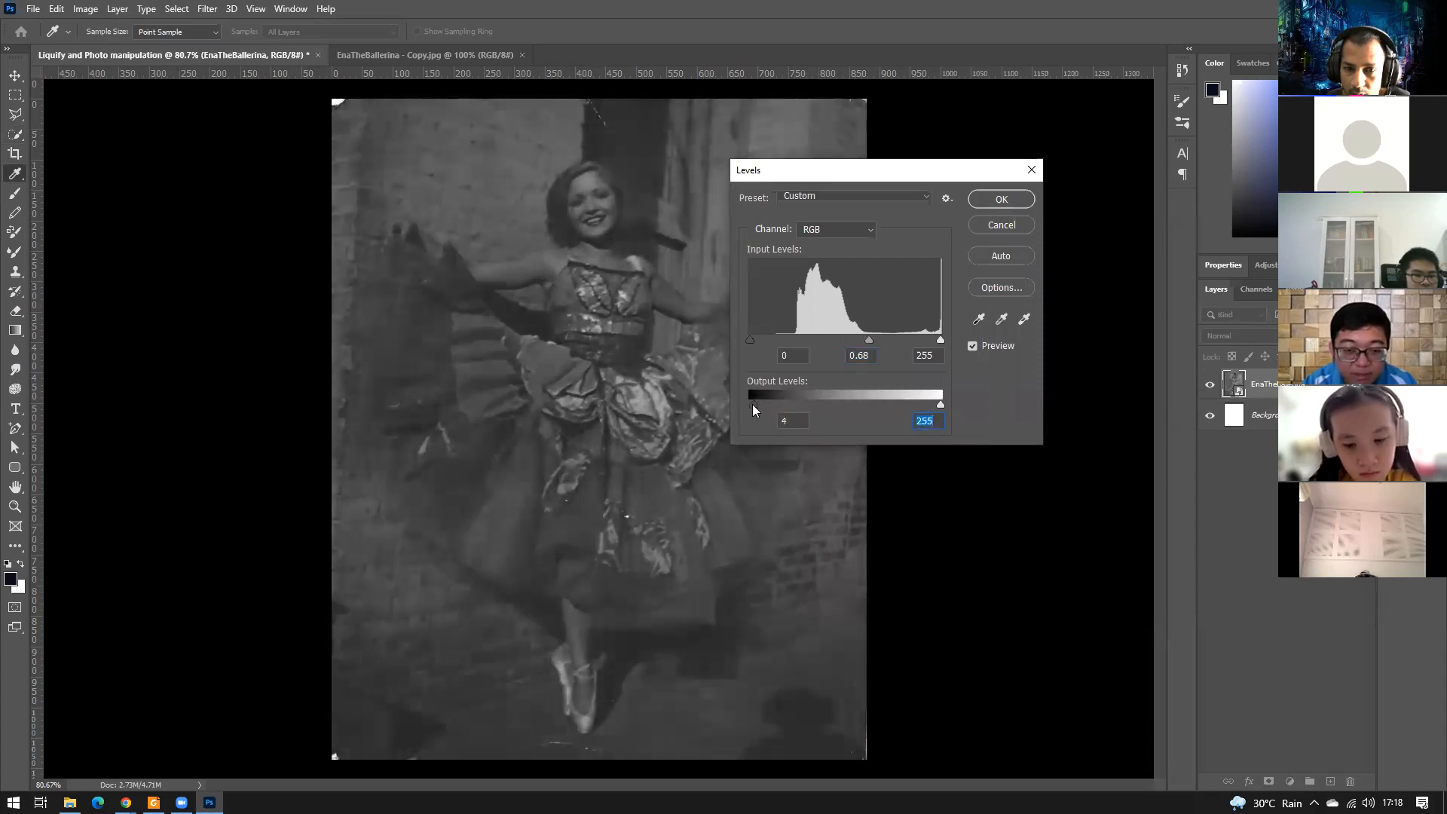
{"action": "left_click", "coordinate": [1003, 199]}
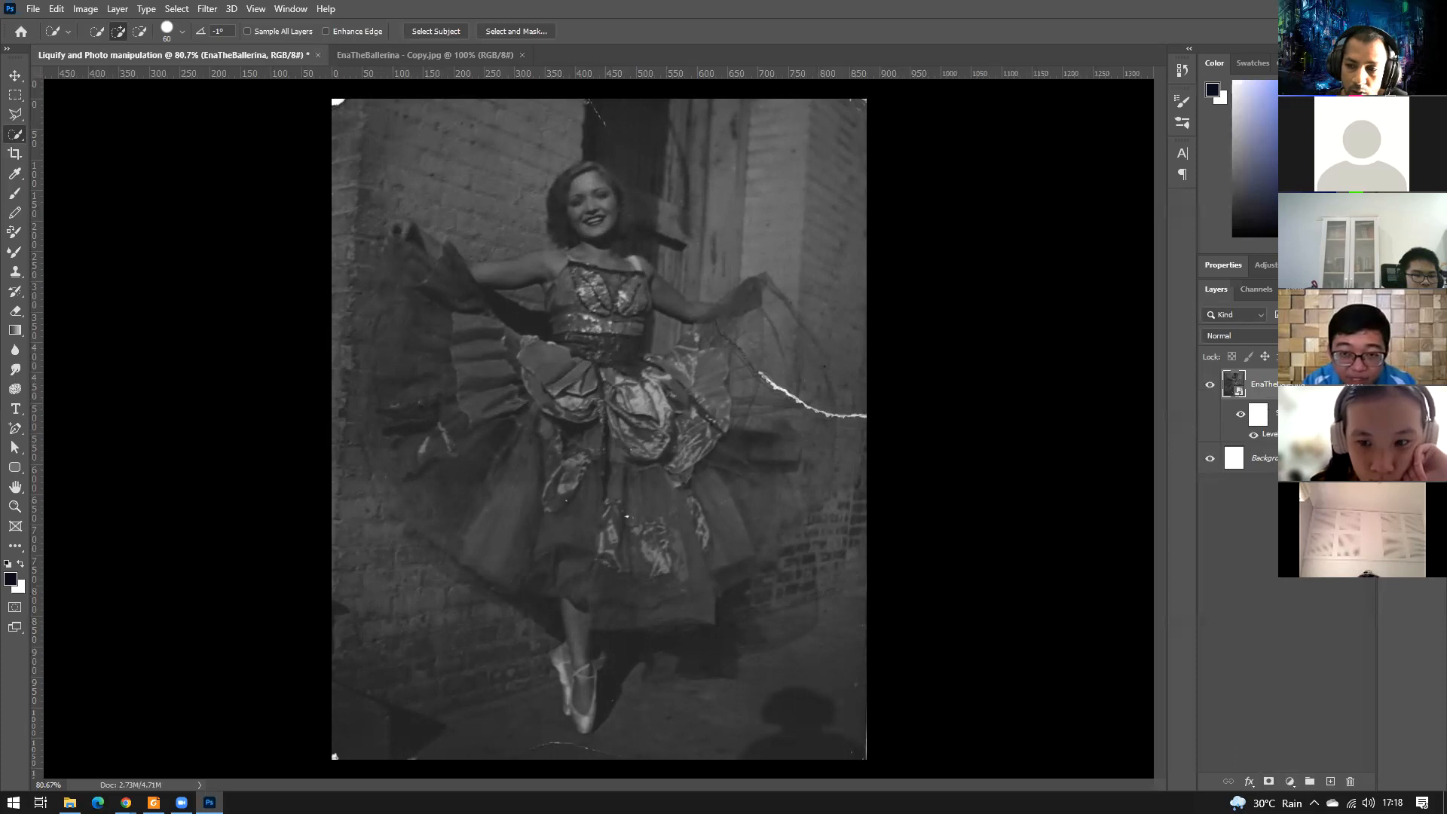
{"action": "left_click", "coordinate": [1241, 414]}
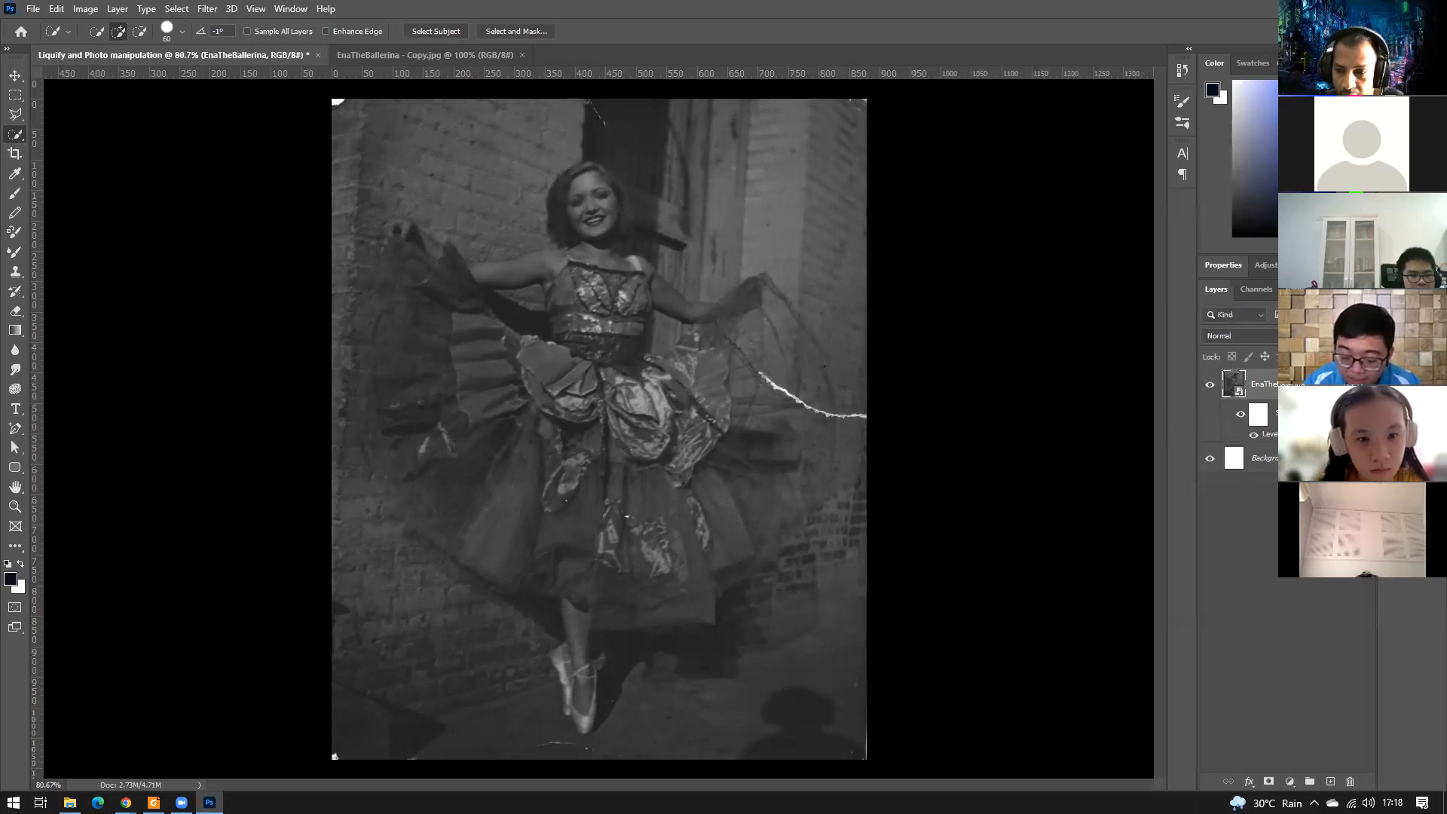
Examine the red, green and blue channels by hiding them in different combinations, restoring the full RGB view and returning to the layers.
{"action": "left_click", "coordinate": [1262, 289]}
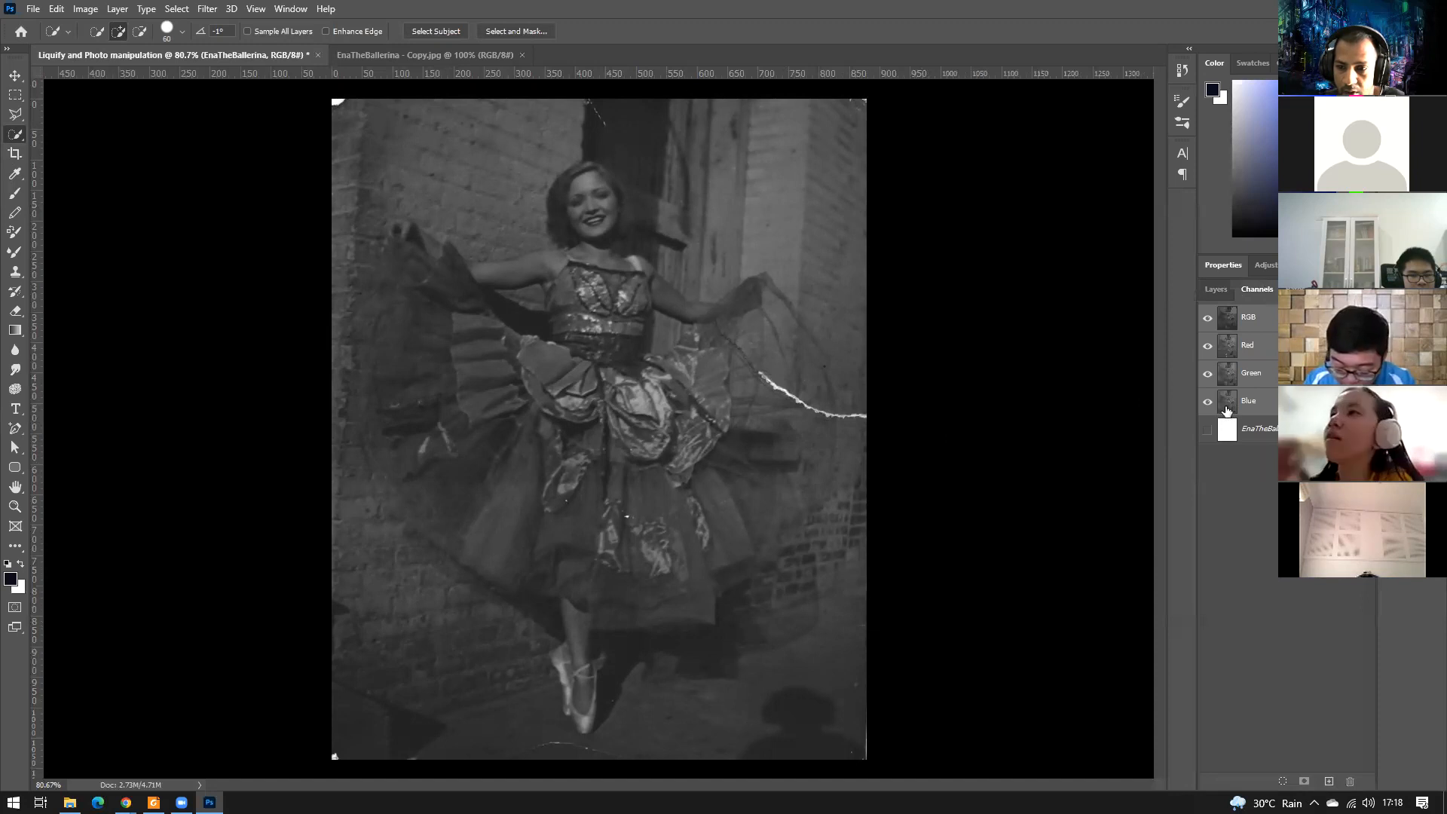
{"action": "left_click", "coordinate": [1209, 374]}
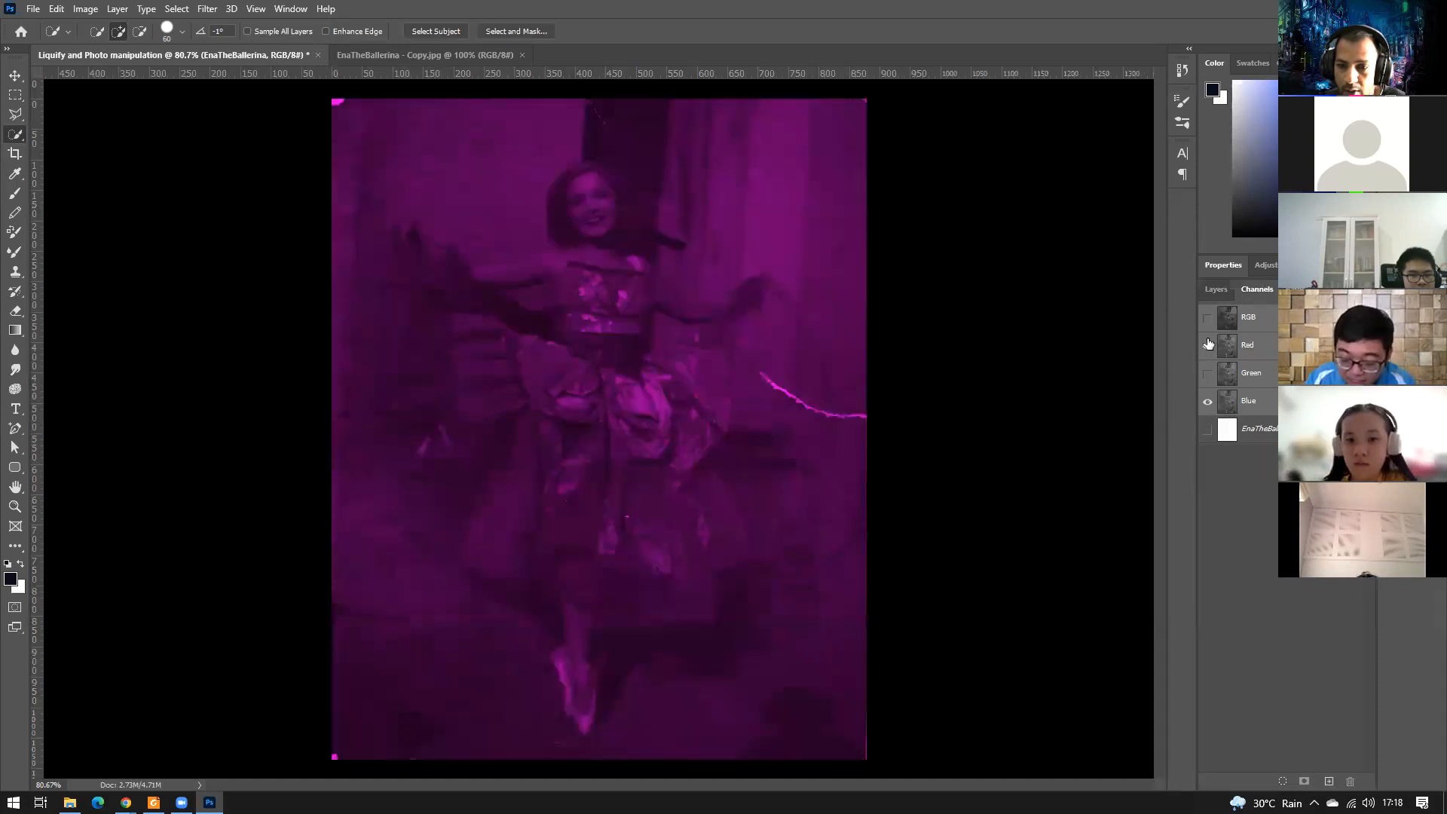
{"action": "left_click", "coordinate": [1207, 323]}
{"action": "left_click", "coordinate": [1208, 346]}
{"action": "left_click", "coordinate": [1208, 326]}
{"action": "left_click", "coordinate": [1207, 346]}
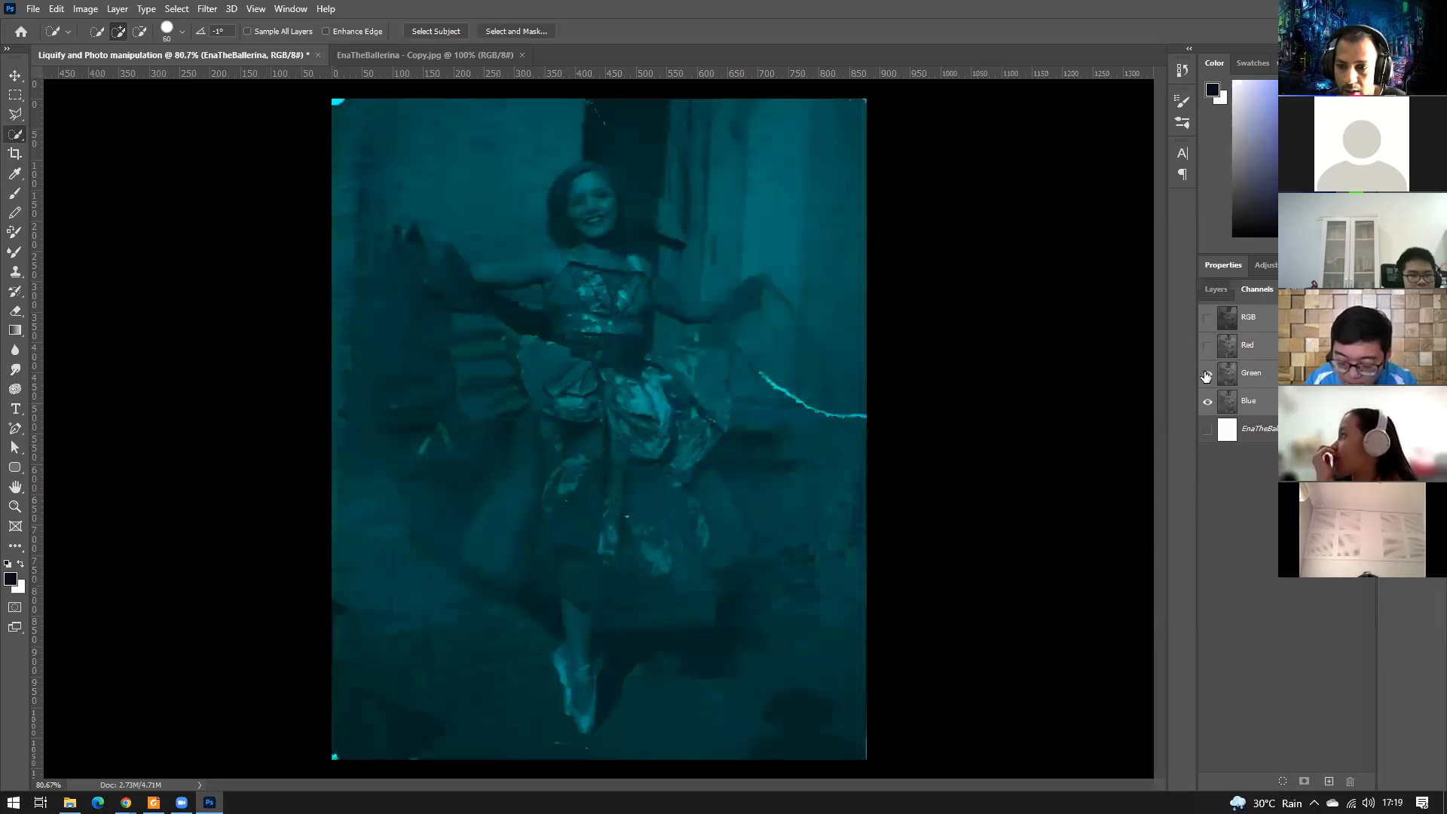
{"action": "left_click", "coordinate": [1208, 375]}
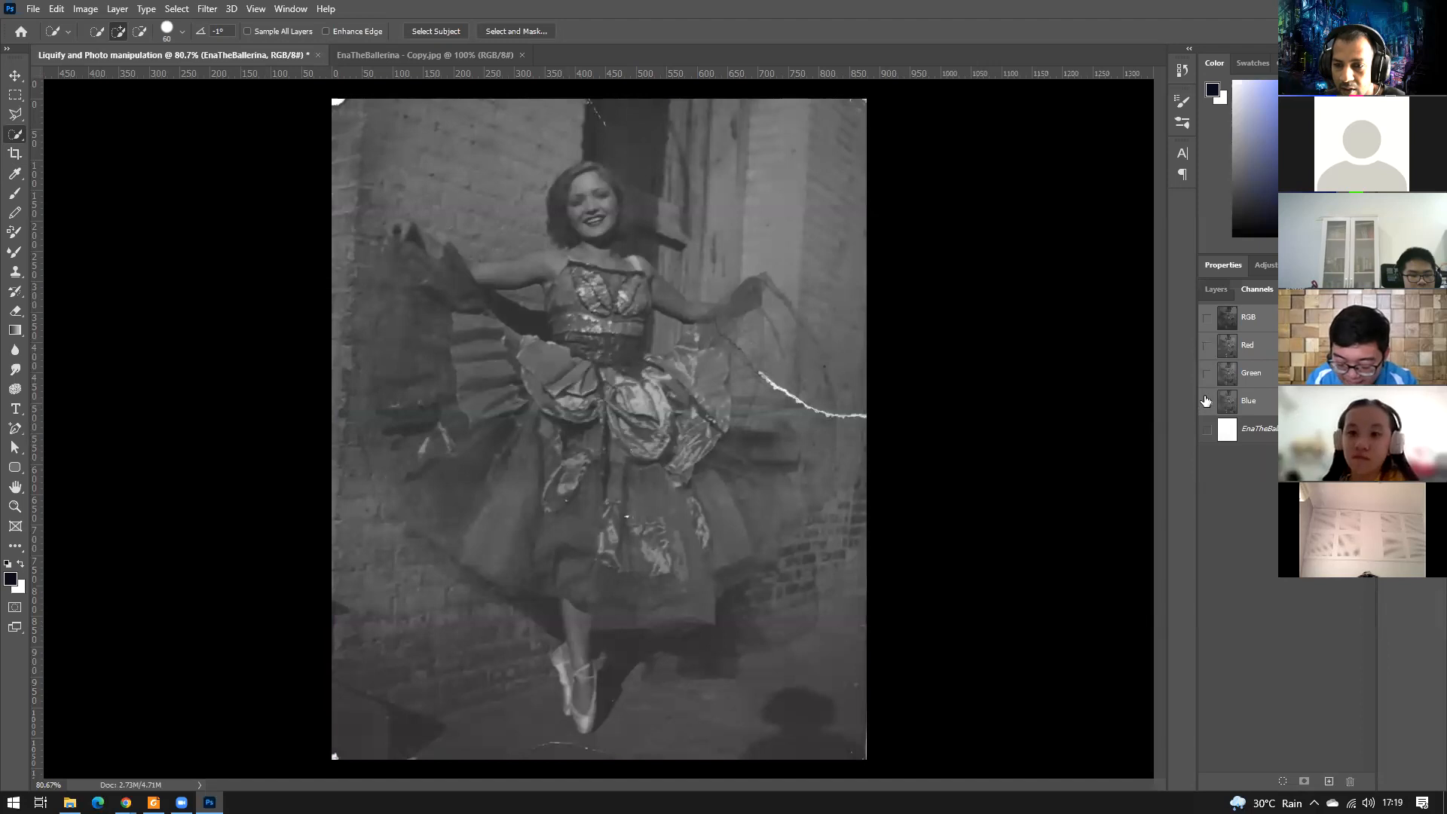
{"action": "left_click", "coordinate": [1207, 374]}
{"action": "left_click", "coordinate": [1207, 322]}
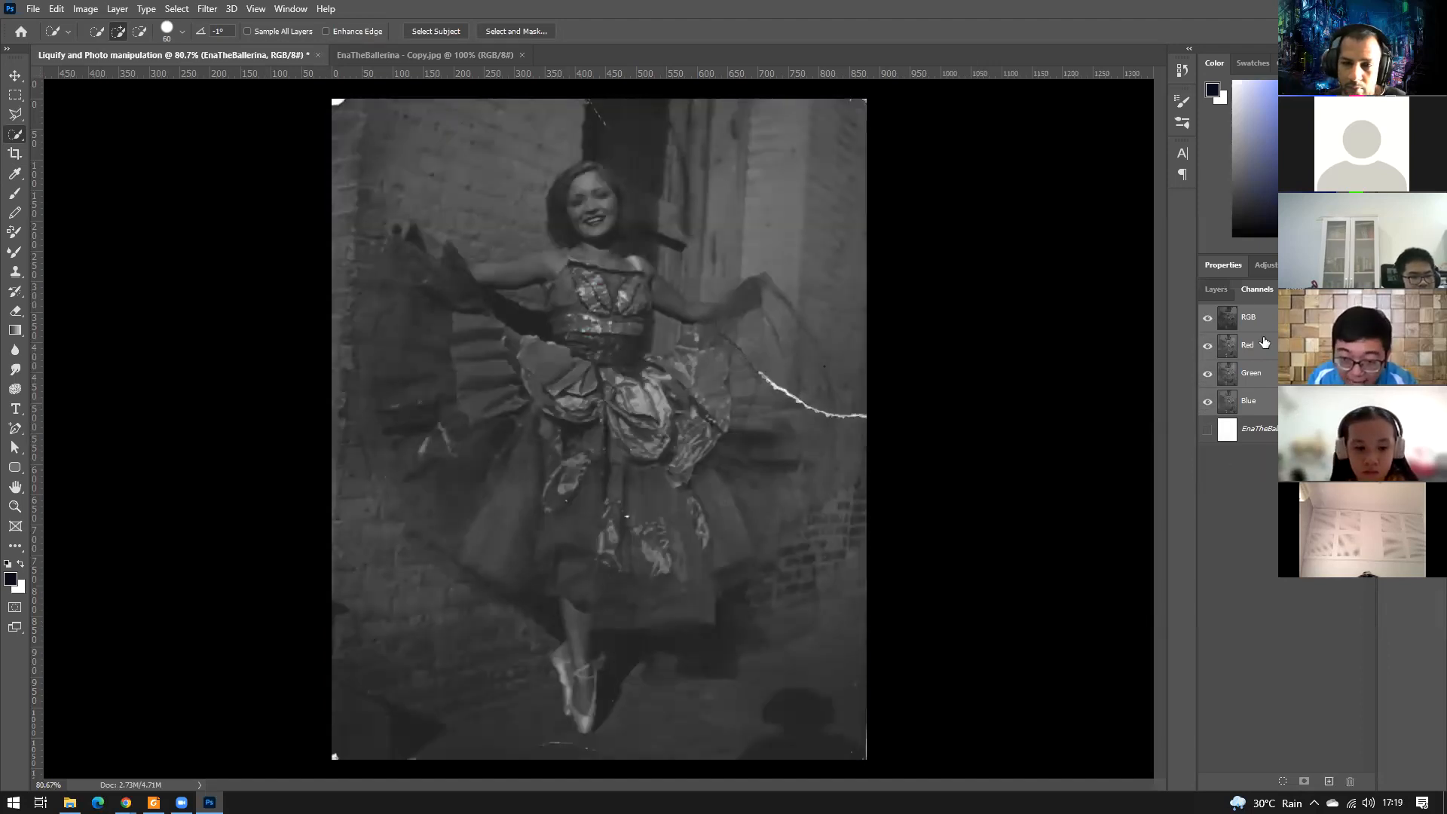
{"action": "left_click", "coordinate": [1216, 289]}
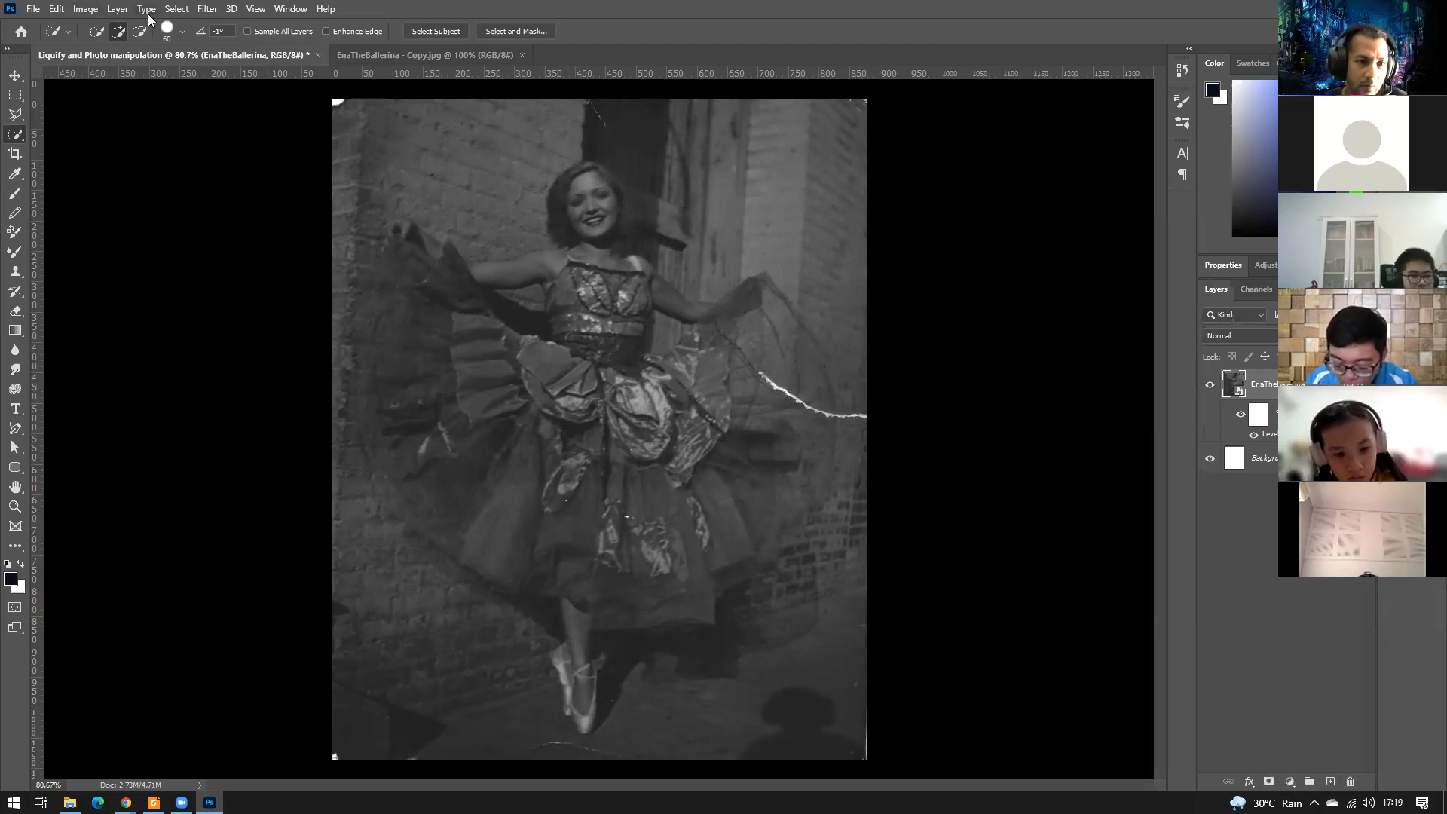
Purge stored editing data from memory and accept that the action cannot be undone.
{"action": "left_click", "coordinate": [75, 10]}
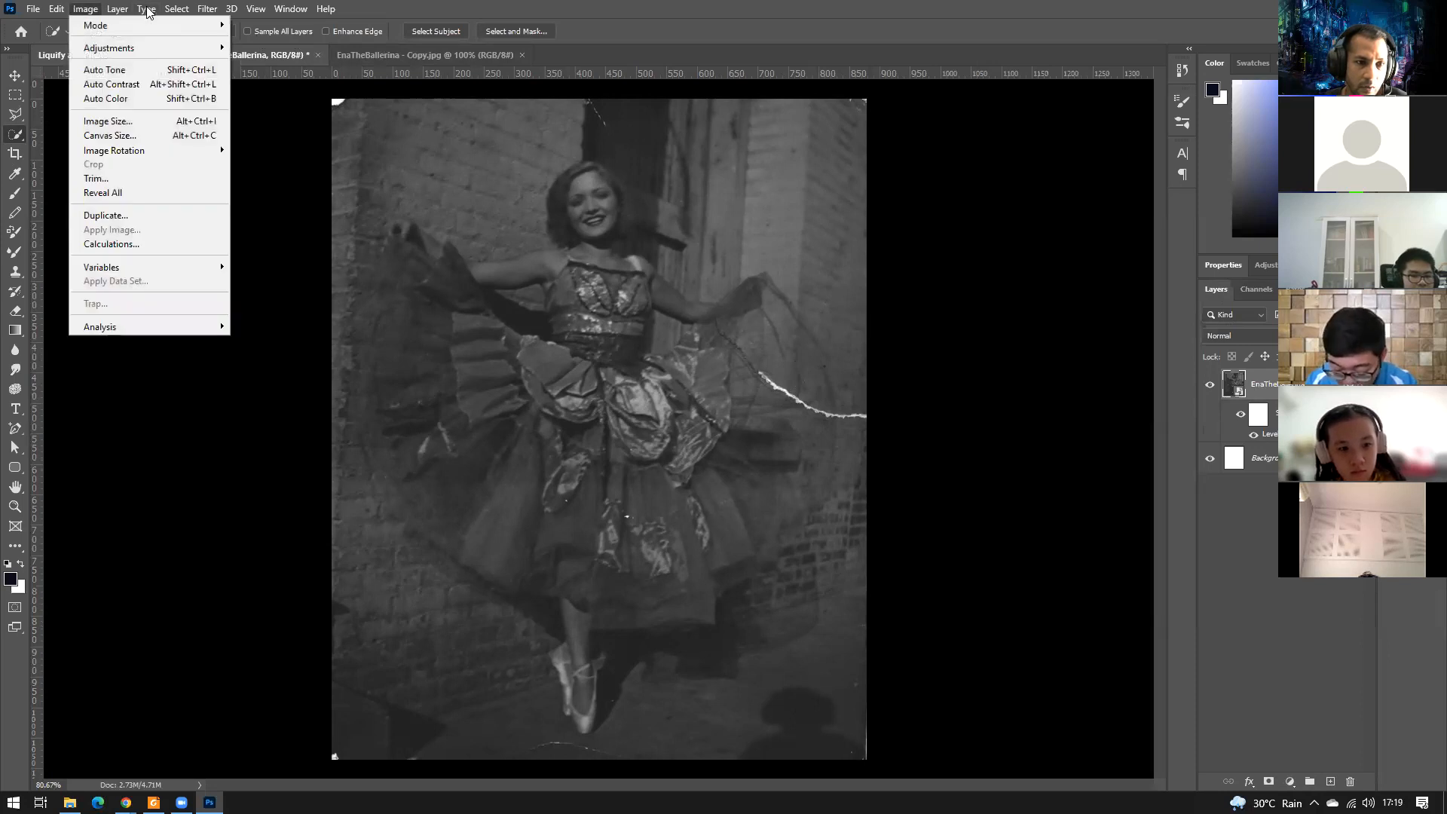
{"action": "mouse_move", "coordinate": [117, 9]}
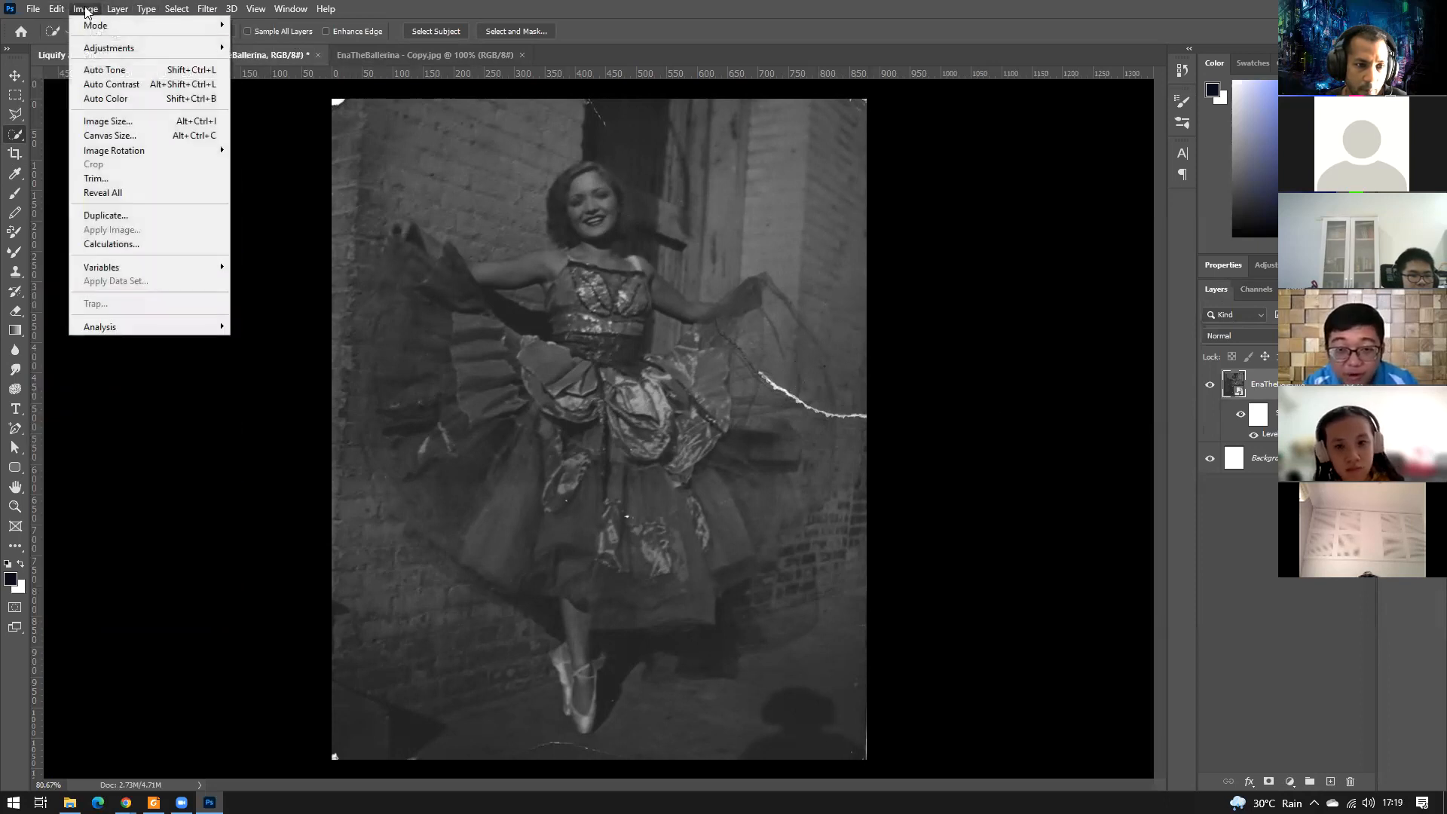
{"action": "mouse_move", "coordinate": [166, 329]}
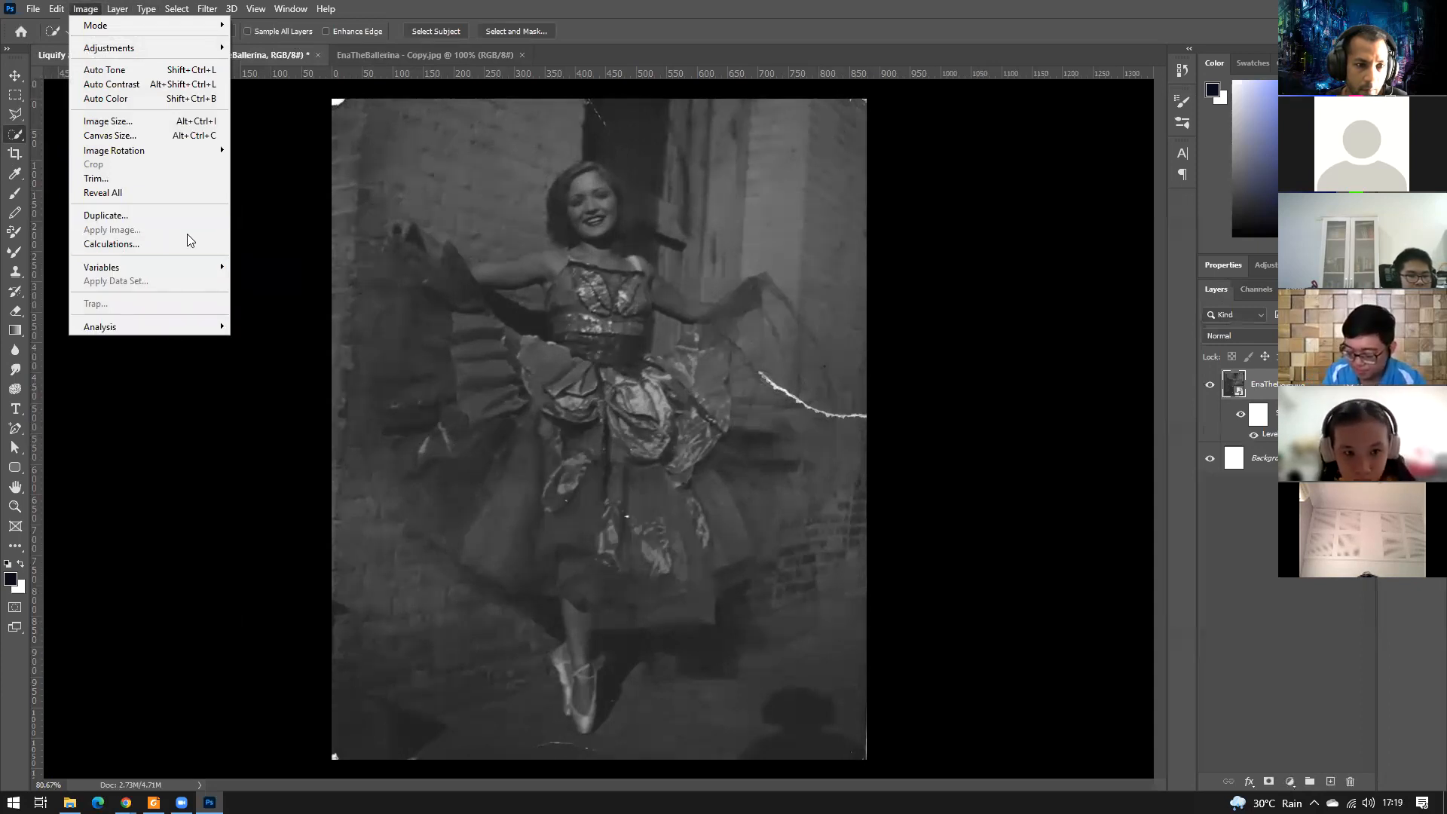
{"action": "mouse_move", "coordinate": [58, 11]}
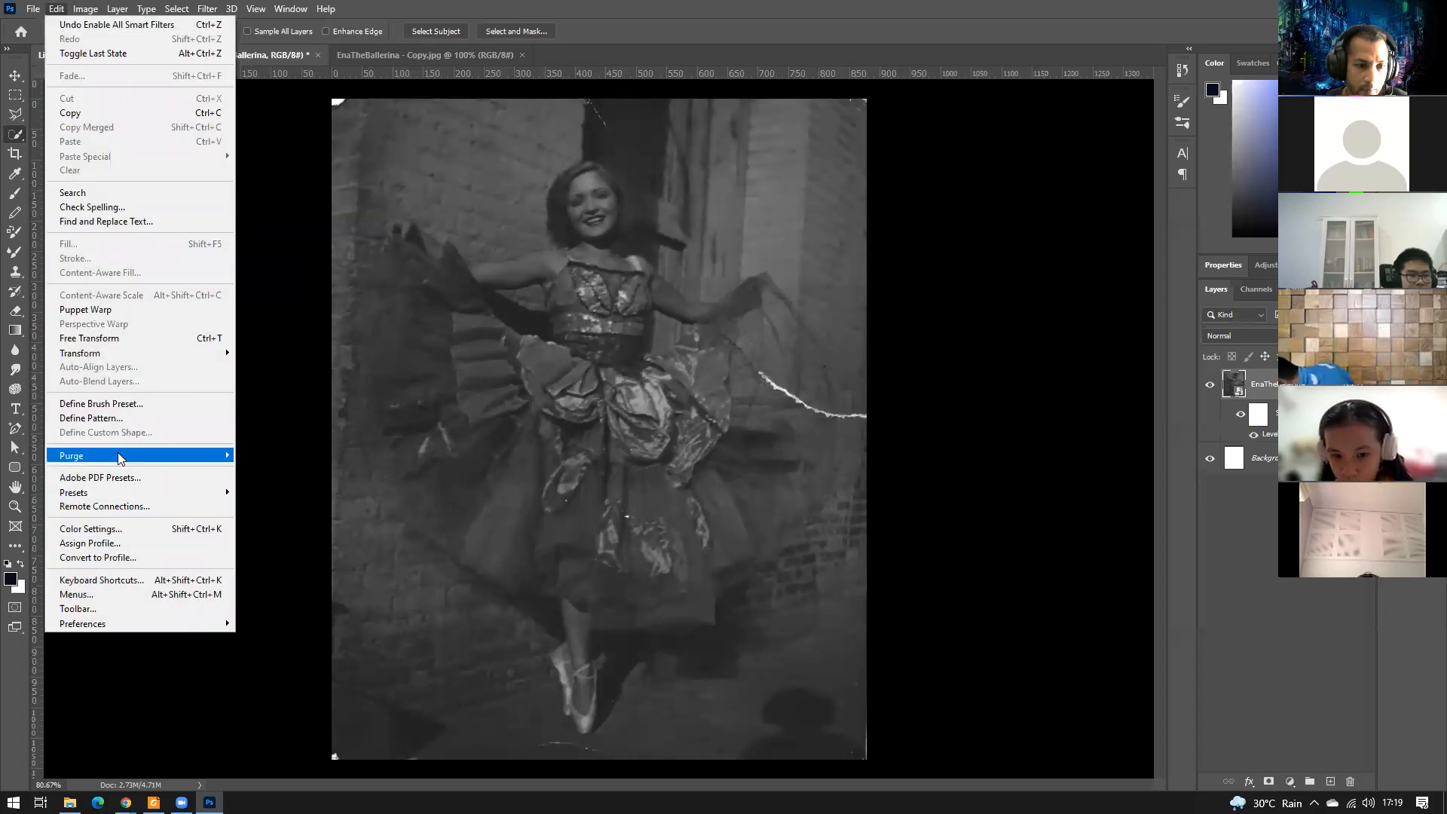
{"action": "mouse_move", "coordinate": [120, 456]}
{"action": "left_click", "coordinate": [269, 485]}
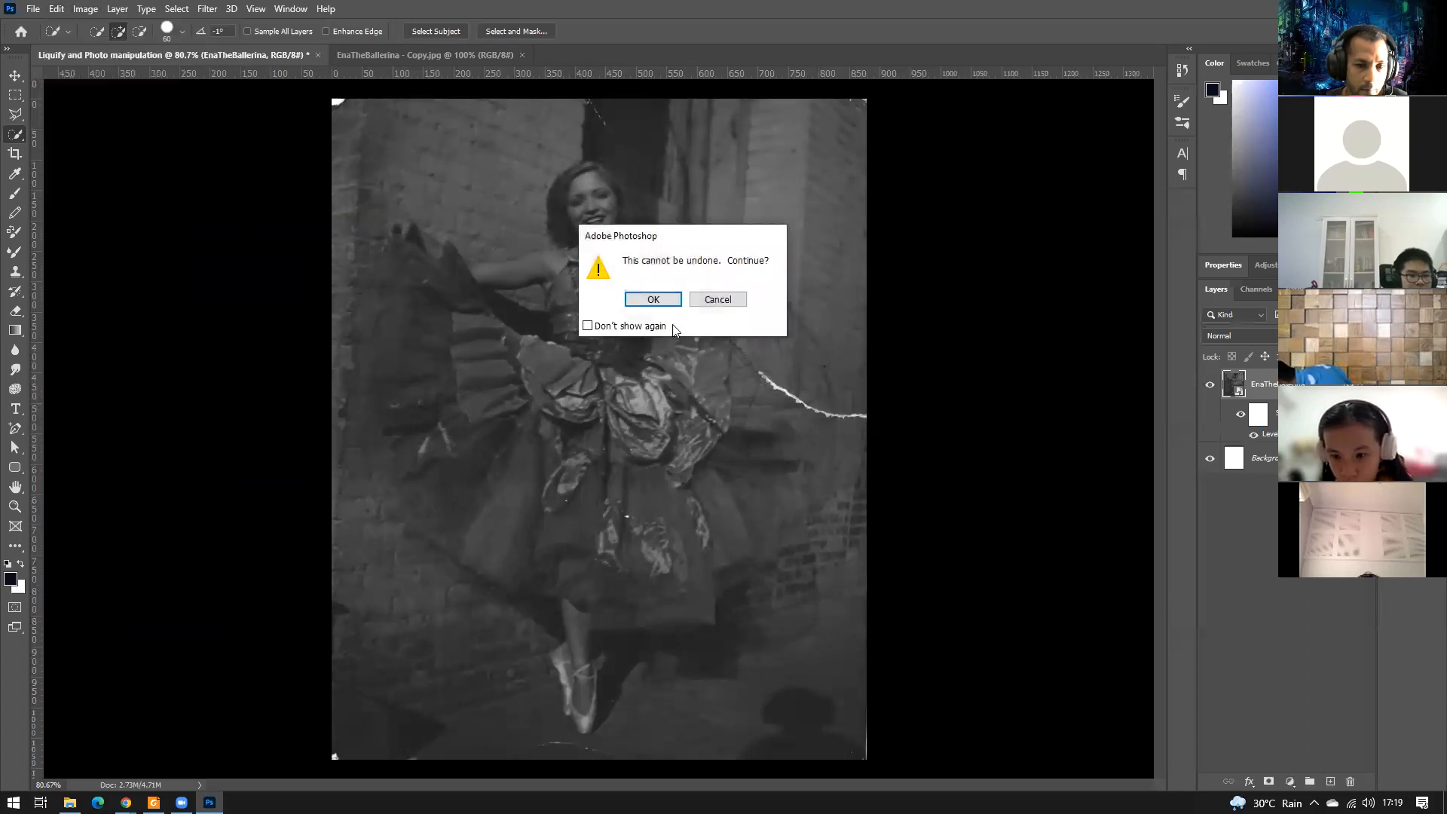
{"action": "left_click", "coordinate": [662, 300]}
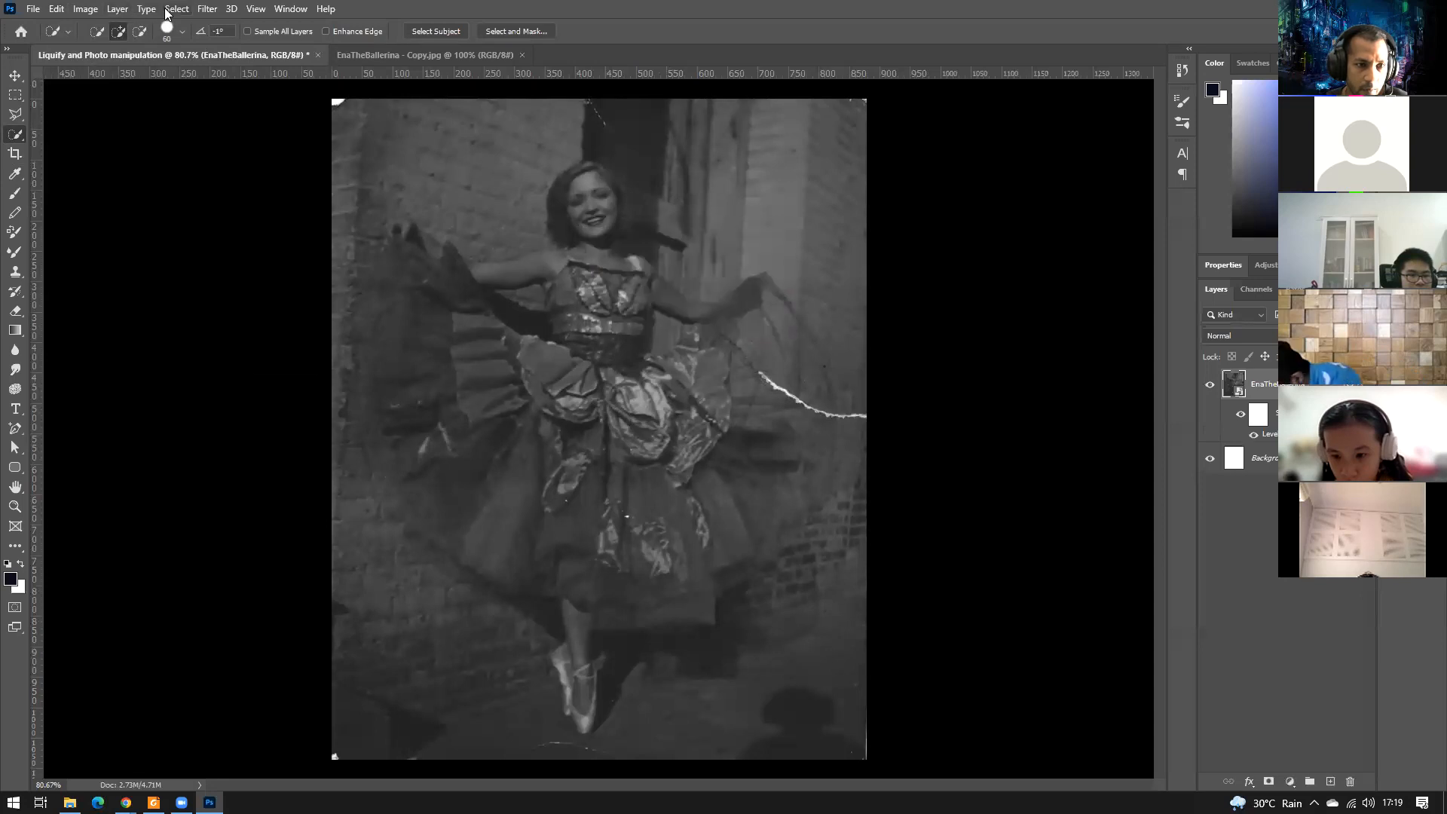
{"action": "left_click", "coordinate": [166, 10]}
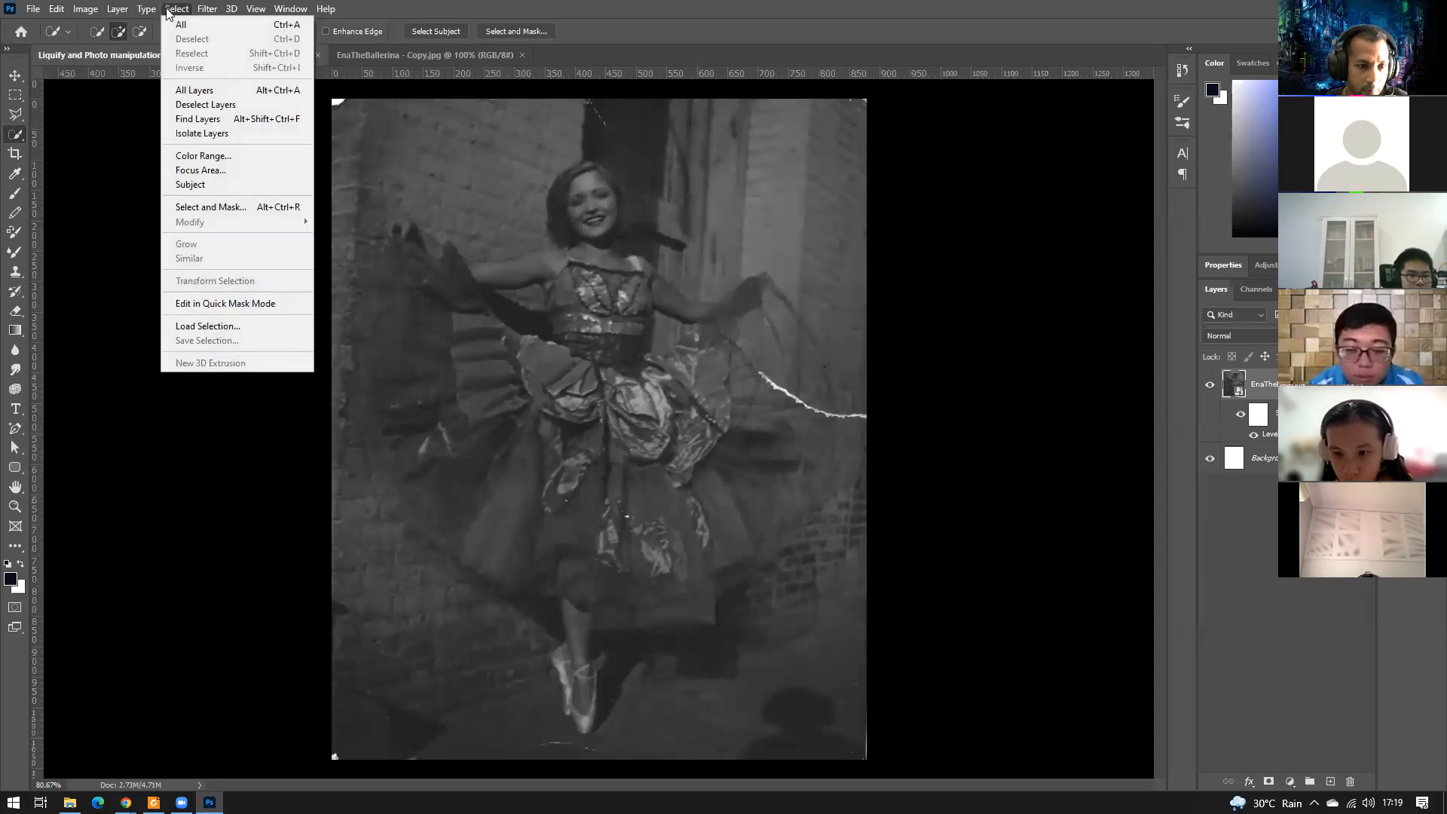
{"action": "mouse_move", "coordinate": [204, 12]}
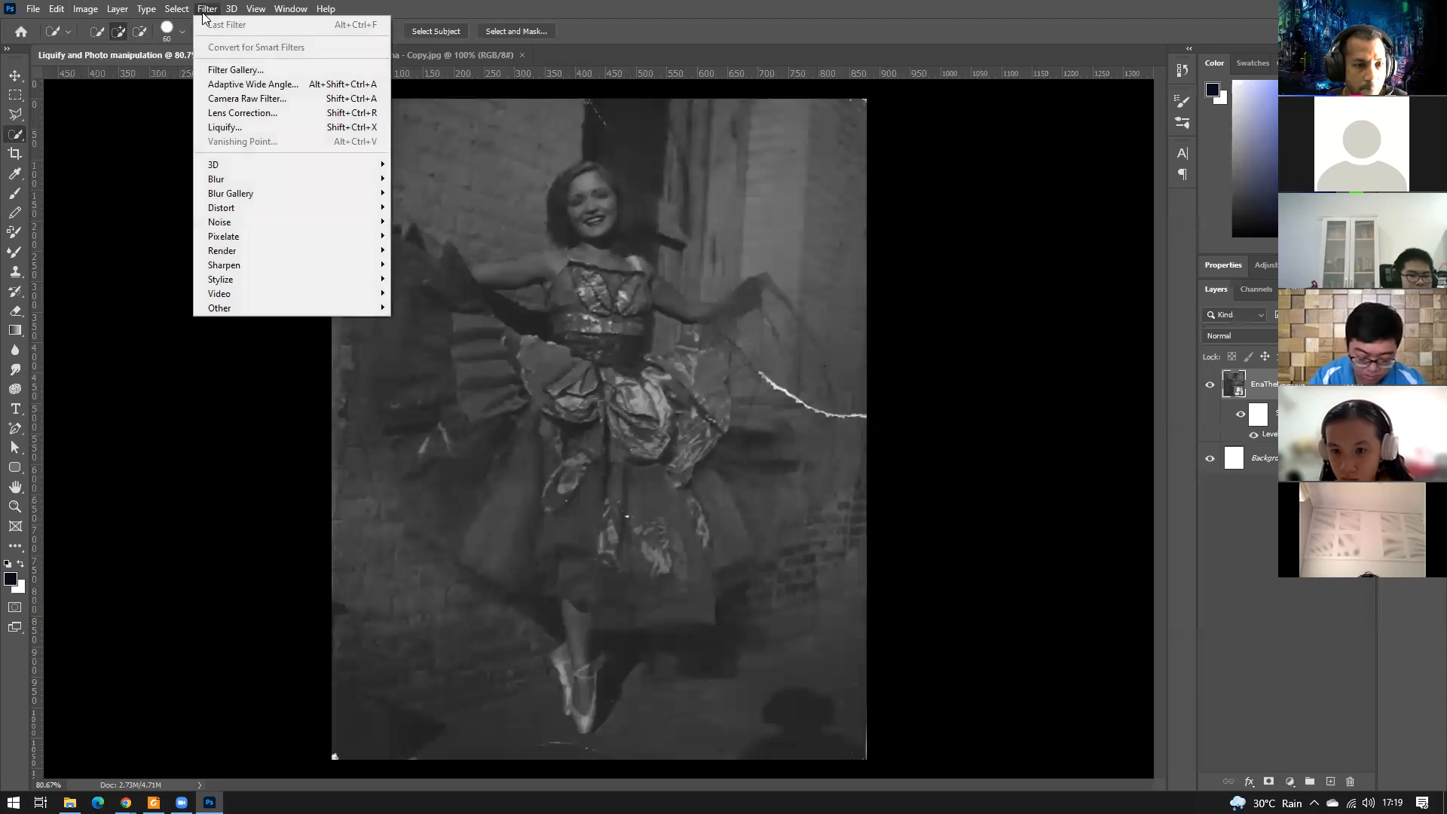
{"action": "mouse_move", "coordinate": [117, 12]}
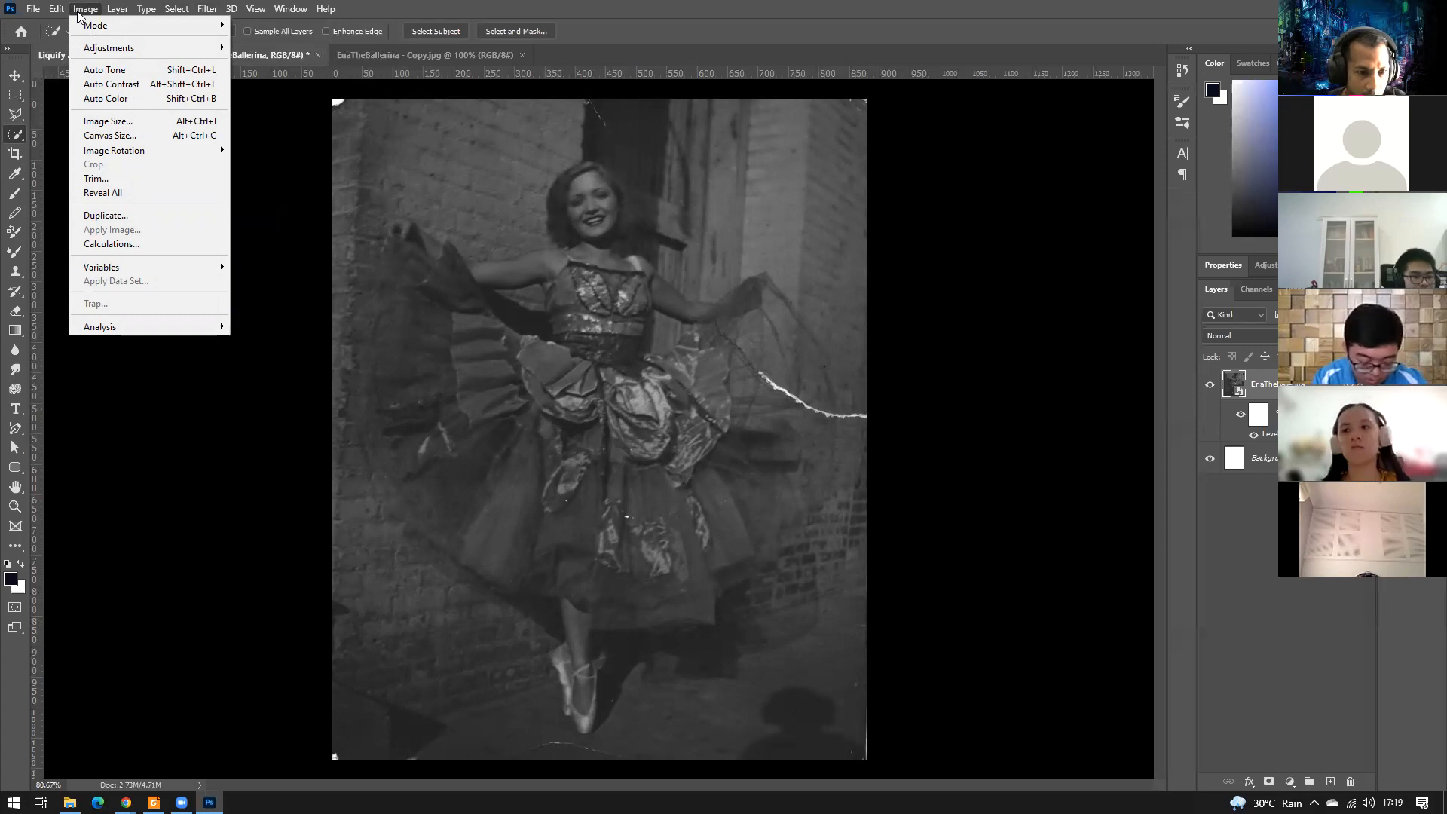
{"action": "mouse_move", "coordinate": [142, 268]}
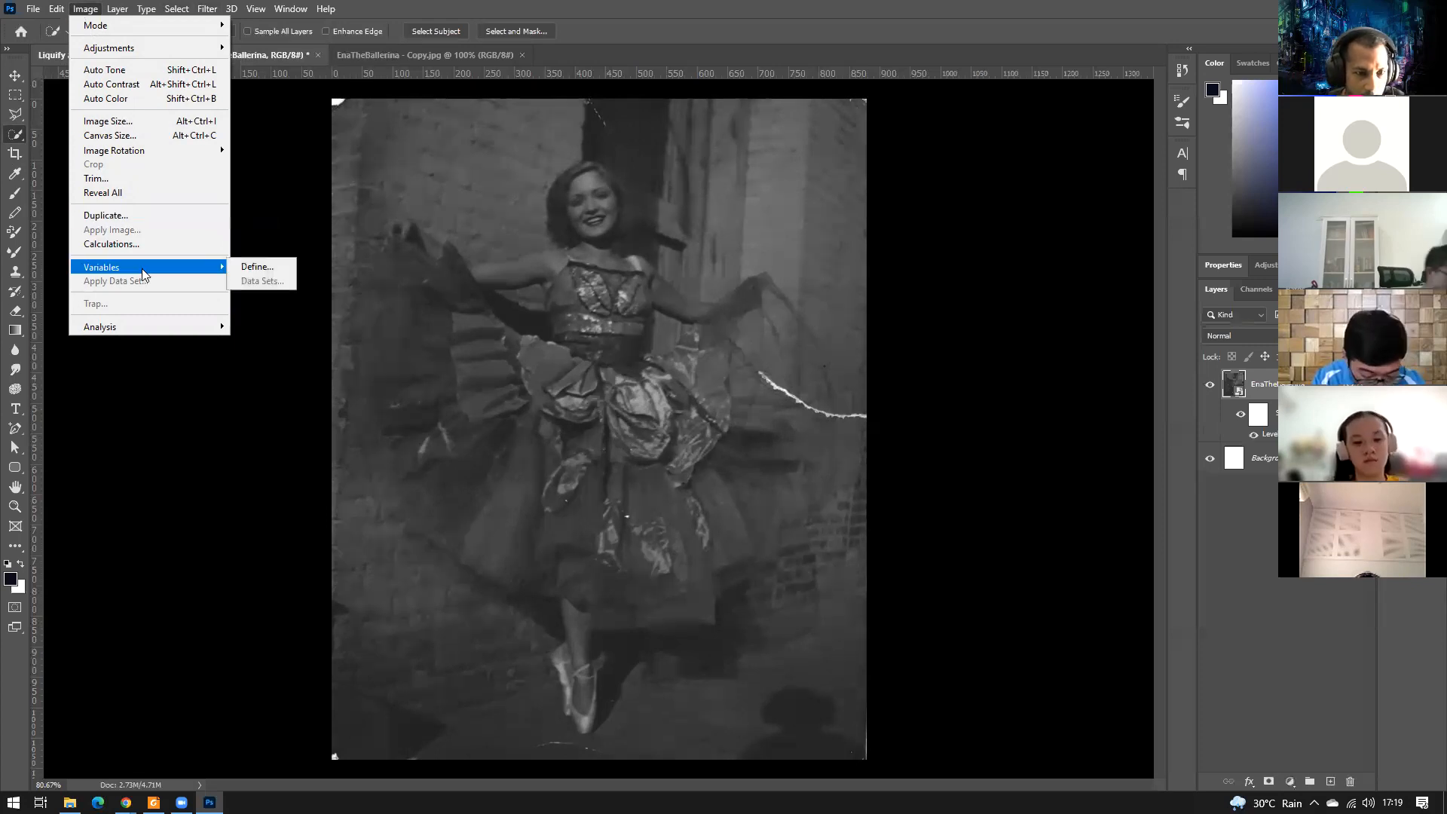
{"action": "left_click", "coordinate": [257, 267]}
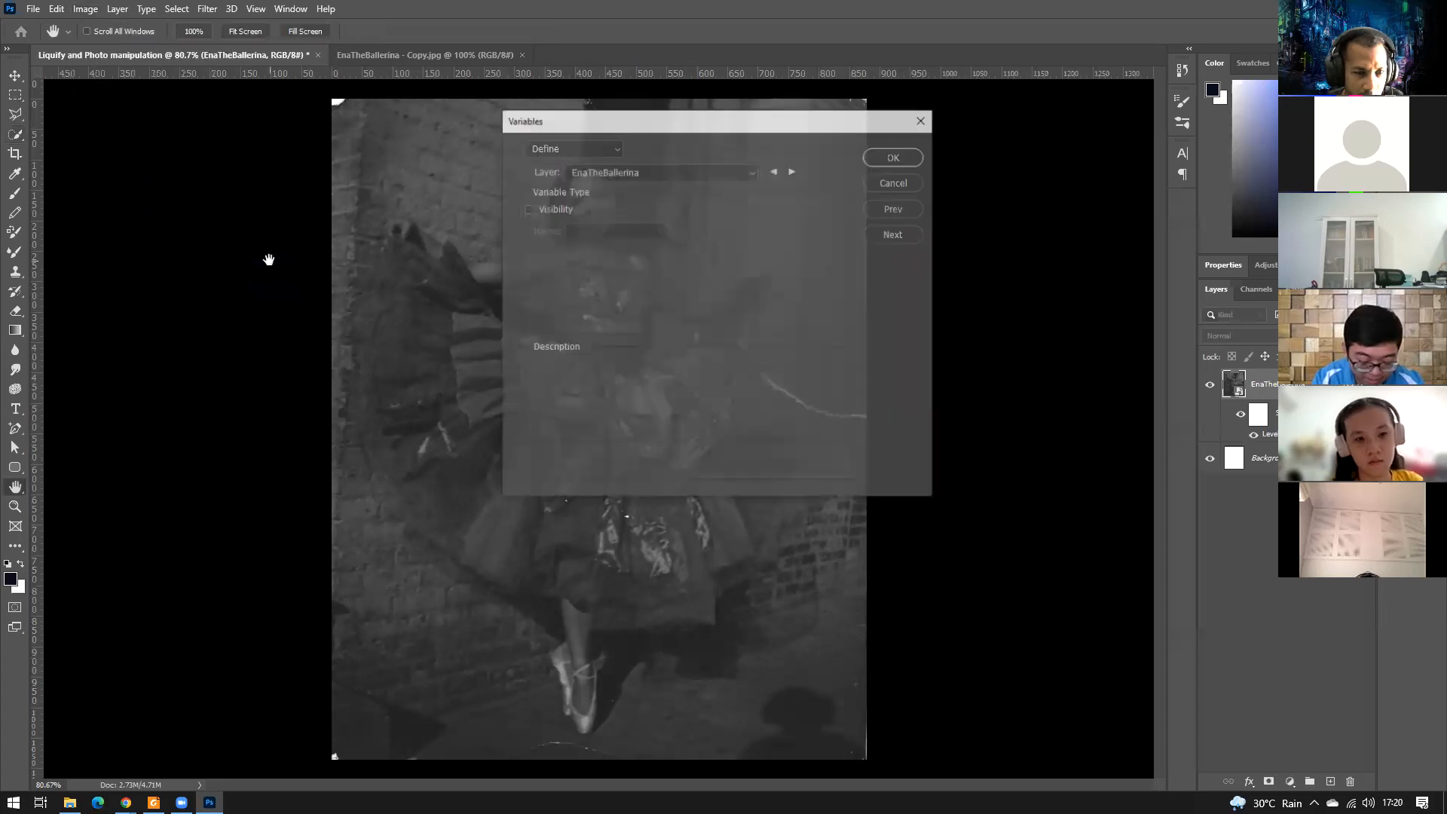
{"action": "left_click", "coordinate": [918, 184]}
{"action": "left_click", "coordinate": [85, 9]}
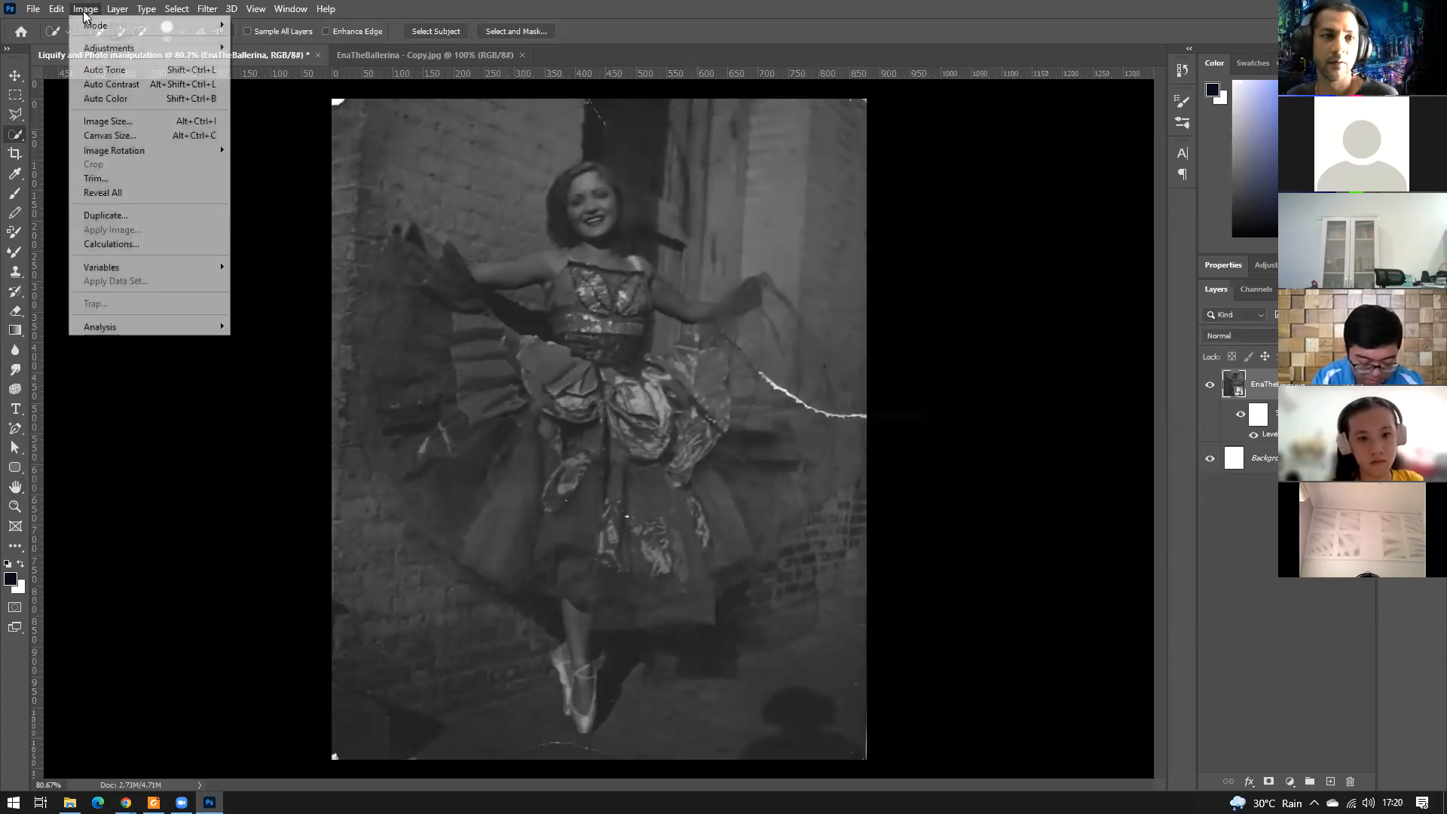
{"action": "mouse_move", "coordinate": [107, 9]}
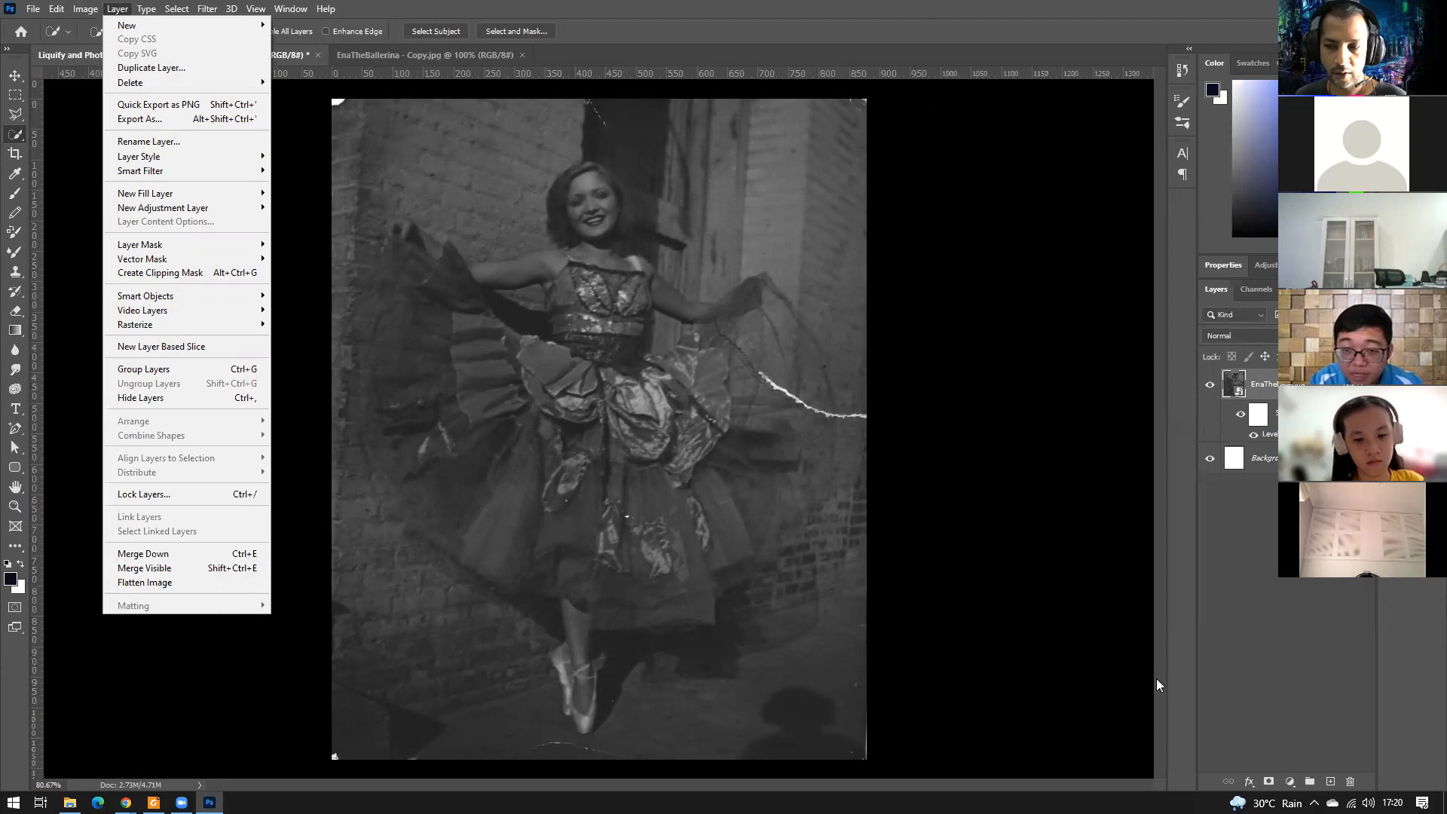
Deselect all layers and examine which image adjustments are available with no layer selected.
{"action": "left_click", "coordinate": [1261, 564]}
{"action": "left_click", "coordinate": [1234, 462]}
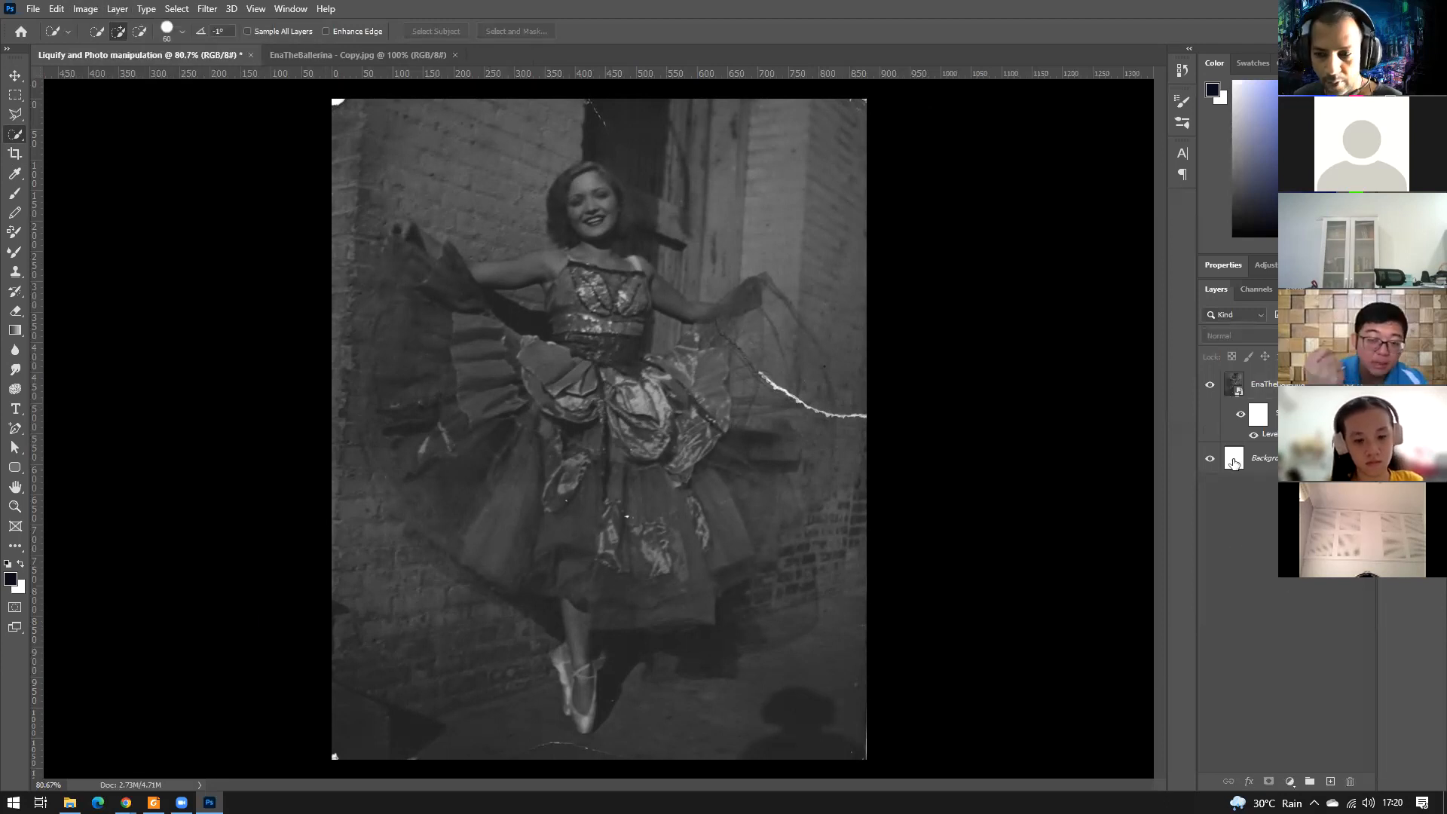
{"action": "scroll", "coordinate": [620, 429], "scroll_direction": "down", "scroll_amount": 3}
{"action": "scroll", "coordinate": [620, 428], "scroll_direction": "up", "scroll_amount": 3}
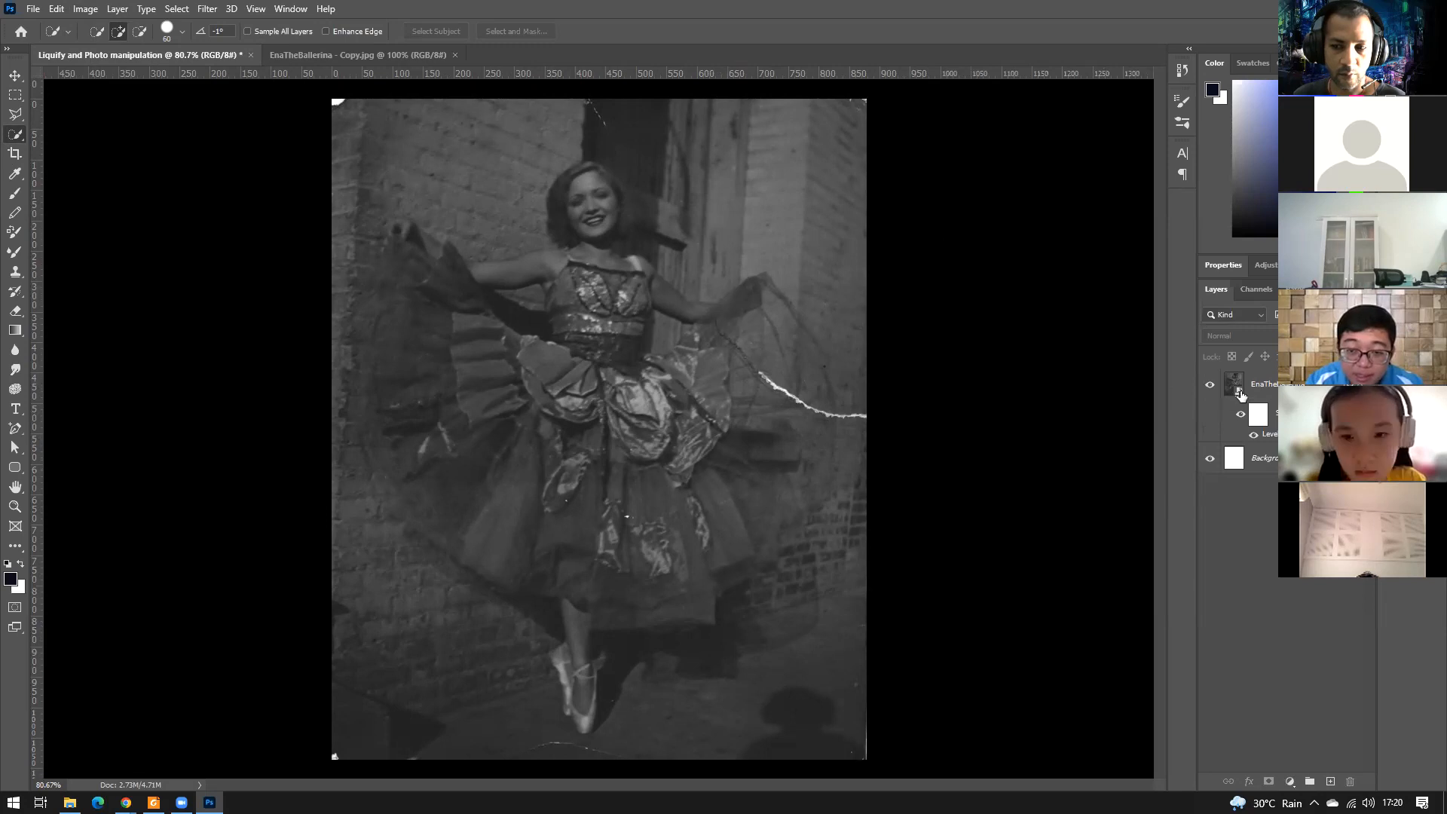
{"action": "left_click", "coordinate": [85, 9]}
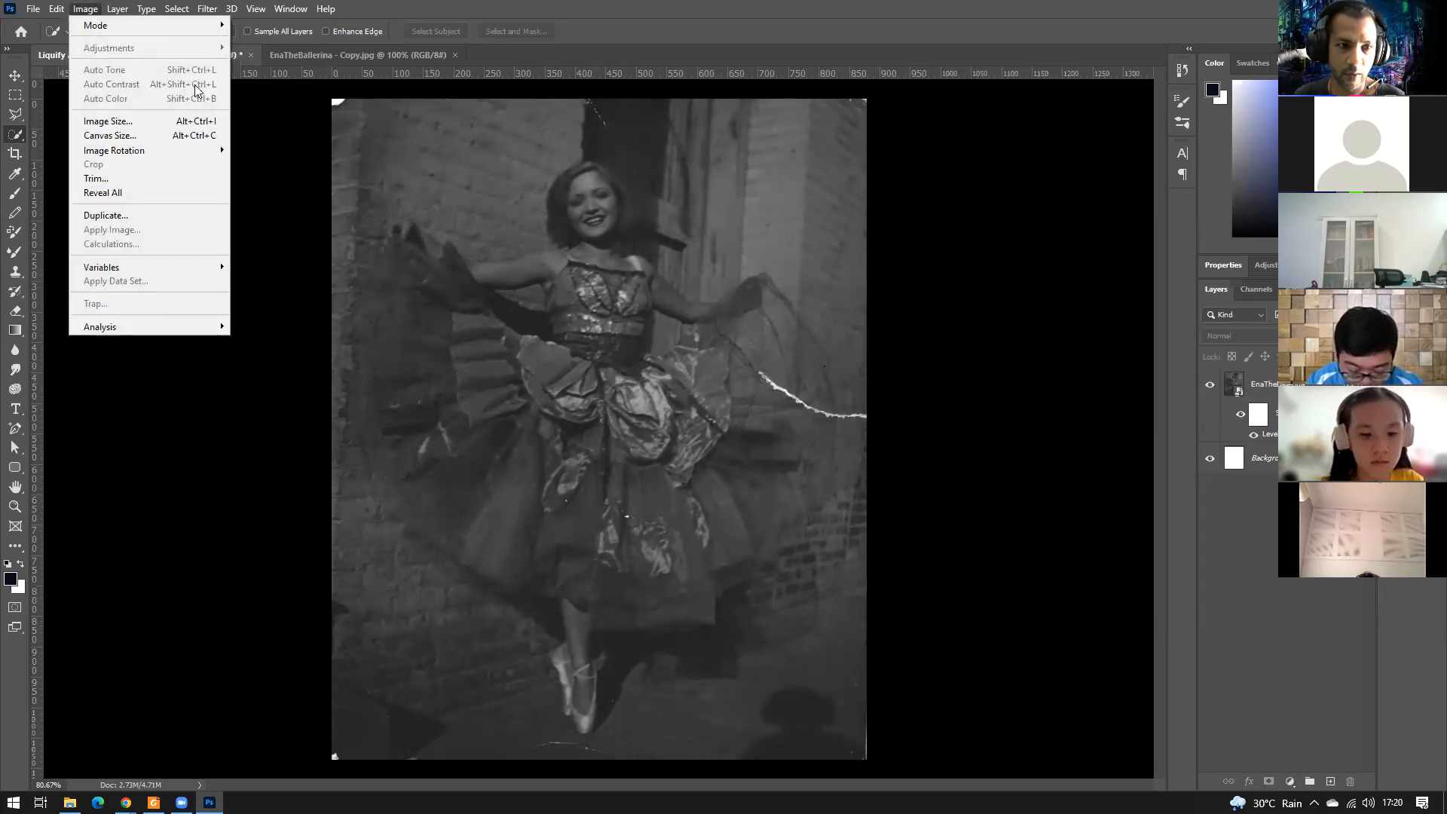
Try brightening the ballerina layer with Curves by raising a tone sampled from the wall on the RGB channel.
{"action": "left_click", "coordinate": [1275, 388]}
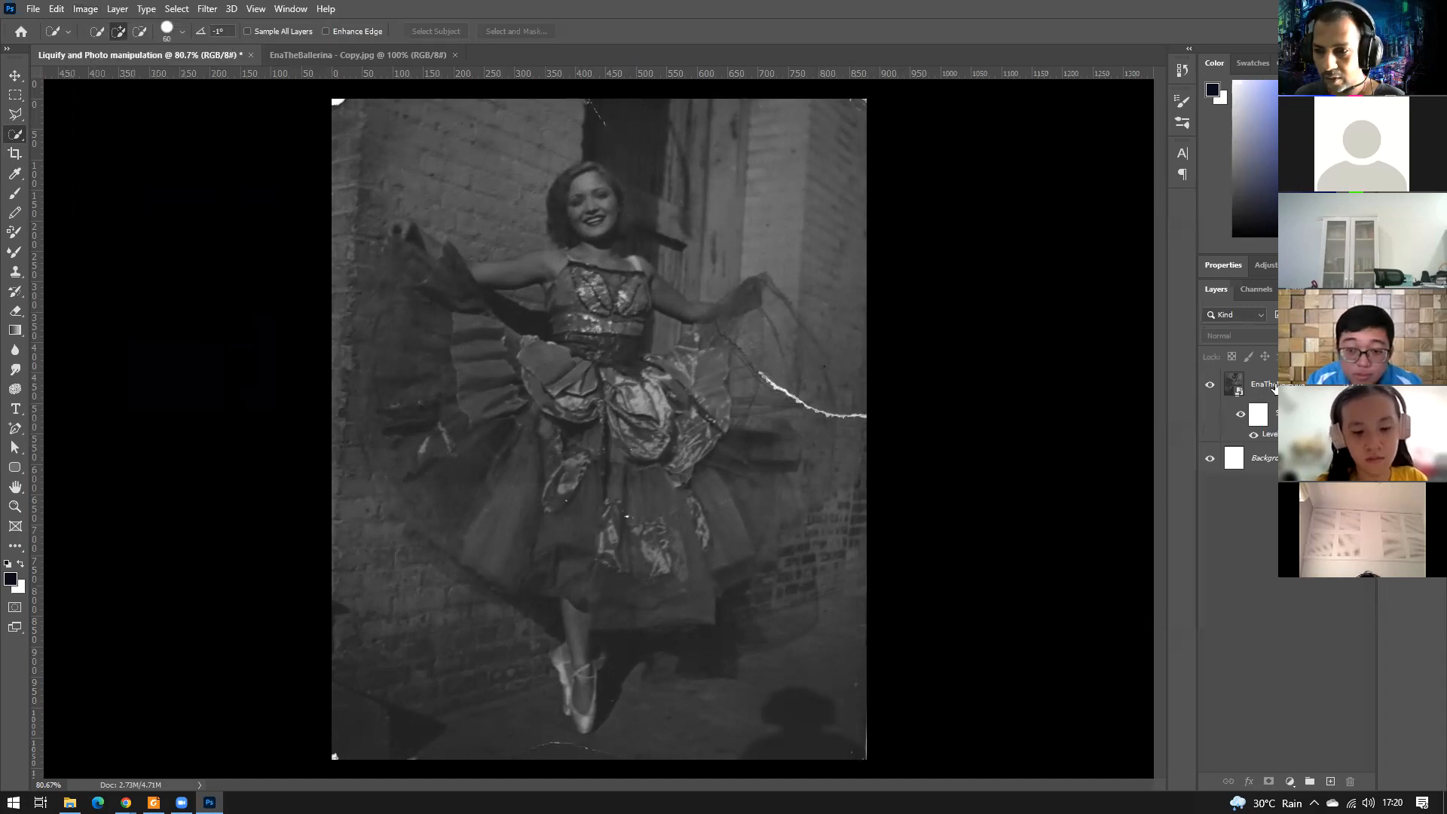
{"action": "left_click", "coordinate": [1275, 388]}
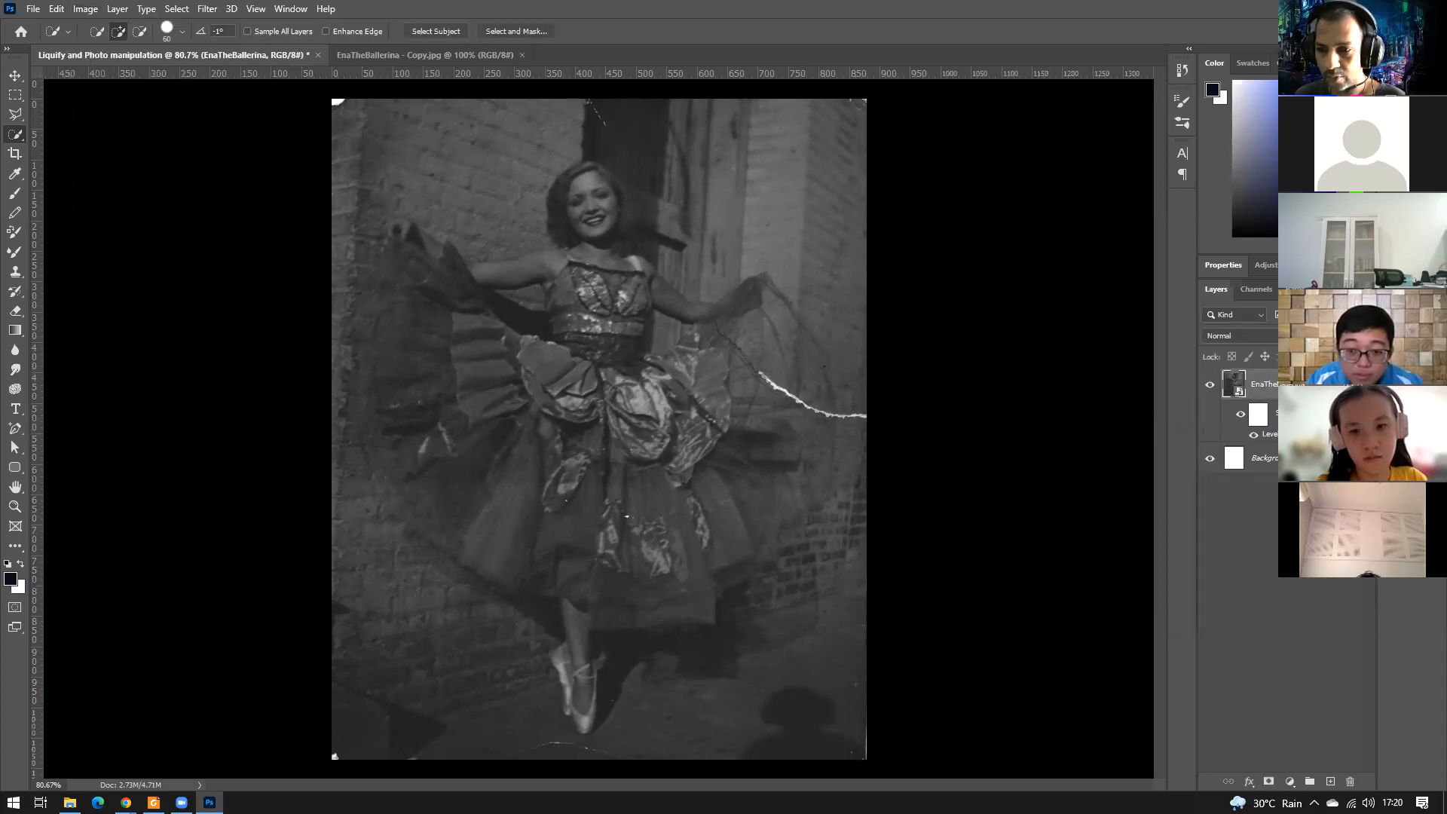
{"action": "left_click", "coordinate": [84, 9]}
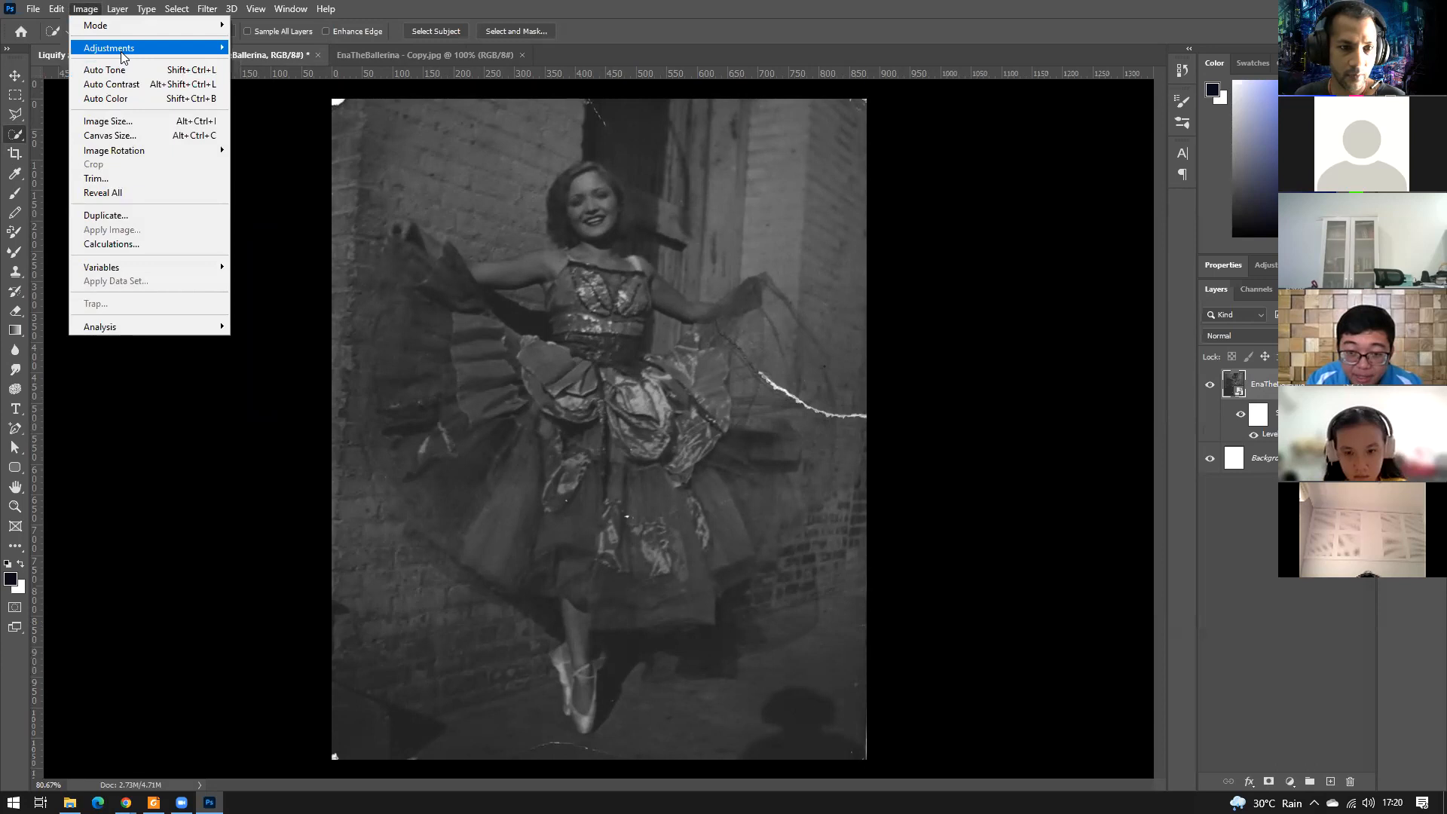
{"action": "mouse_move", "coordinate": [123, 57]}
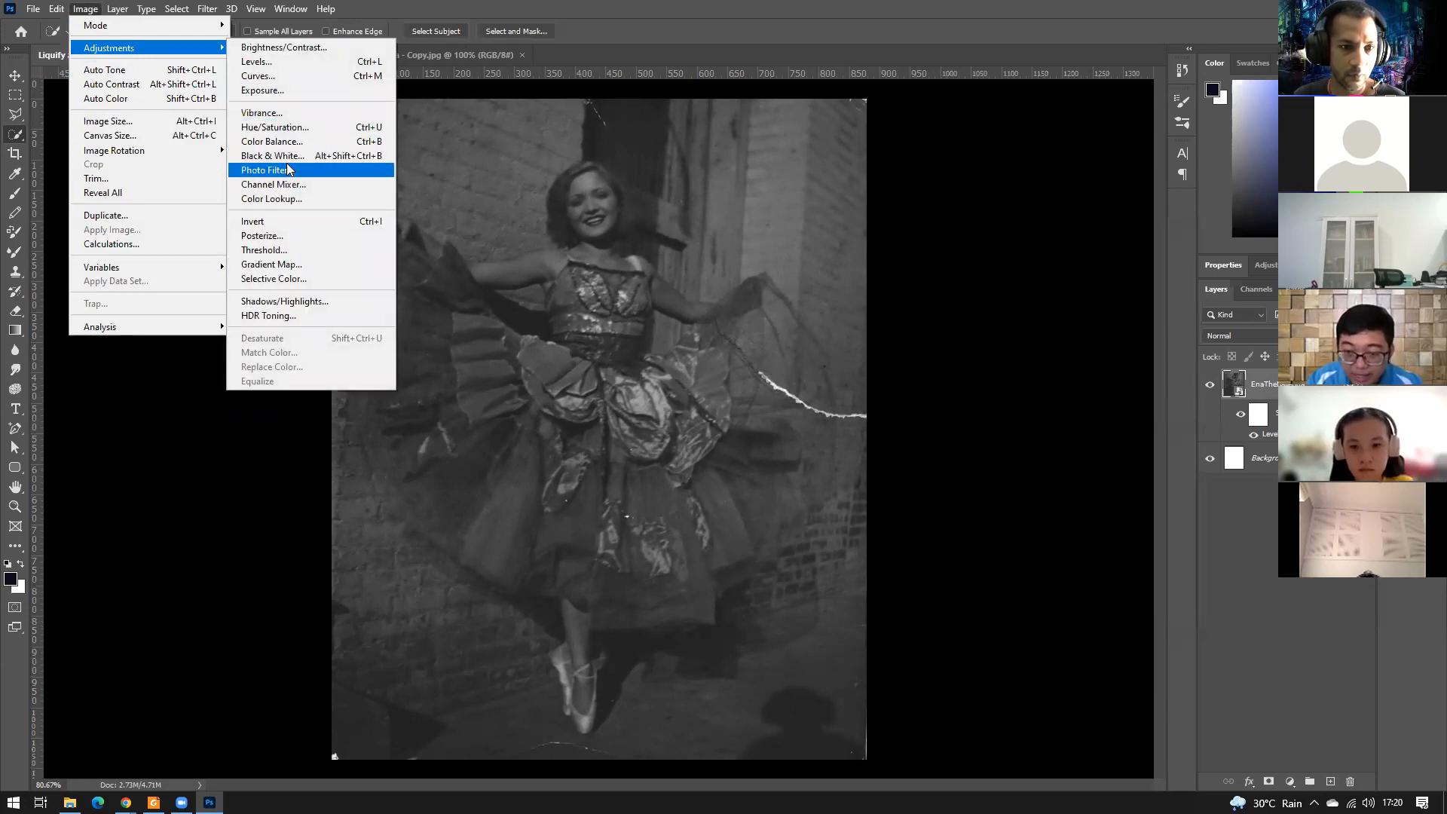
{"action": "left_click", "coordinate": [293, 77]}
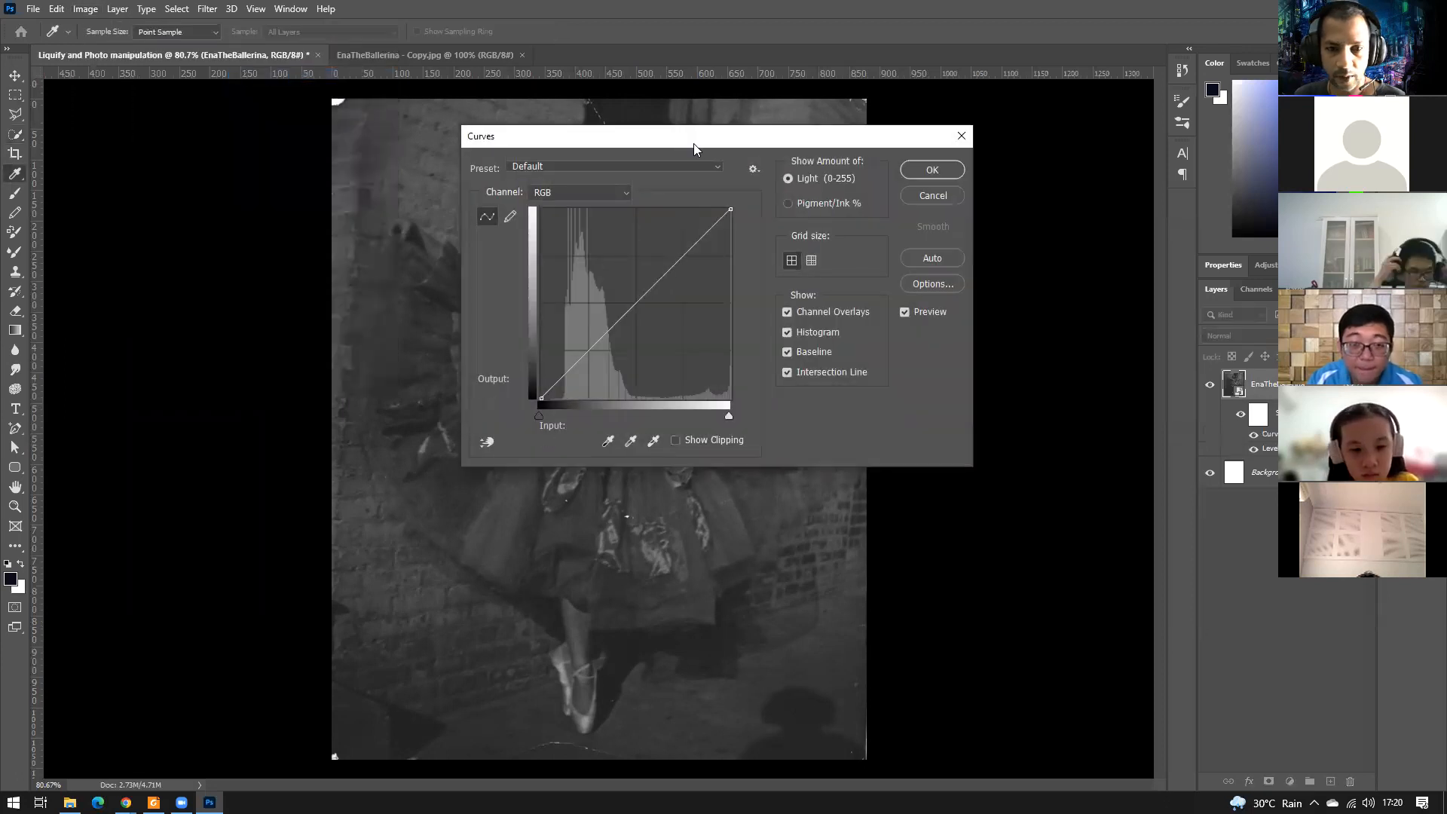
{"action": "left_click_drag", "start_coordinate": [694, 143], "coordinate": [1035, 154]}
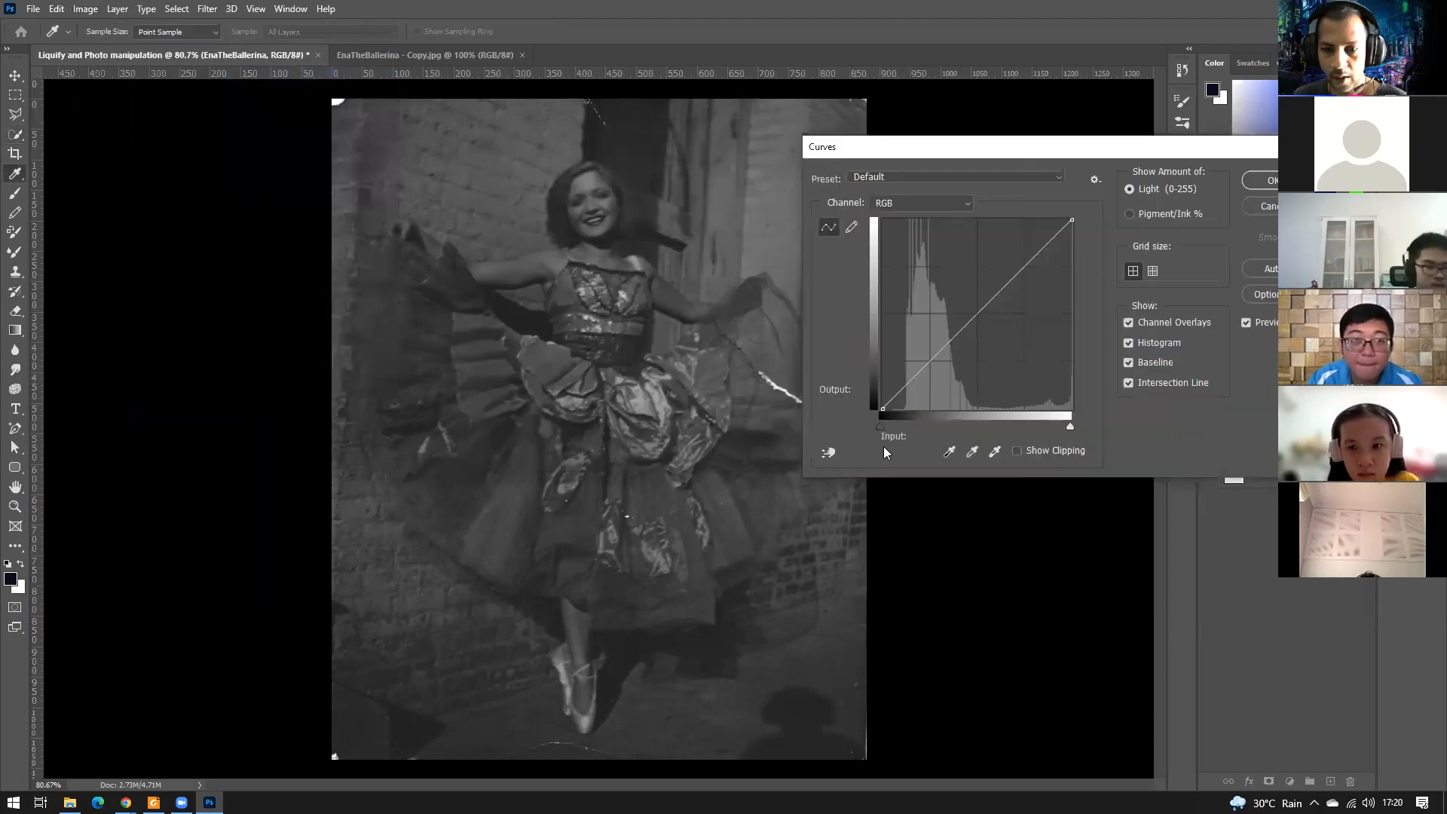
{"action": "left_click", "coordinate": [830, 457]}
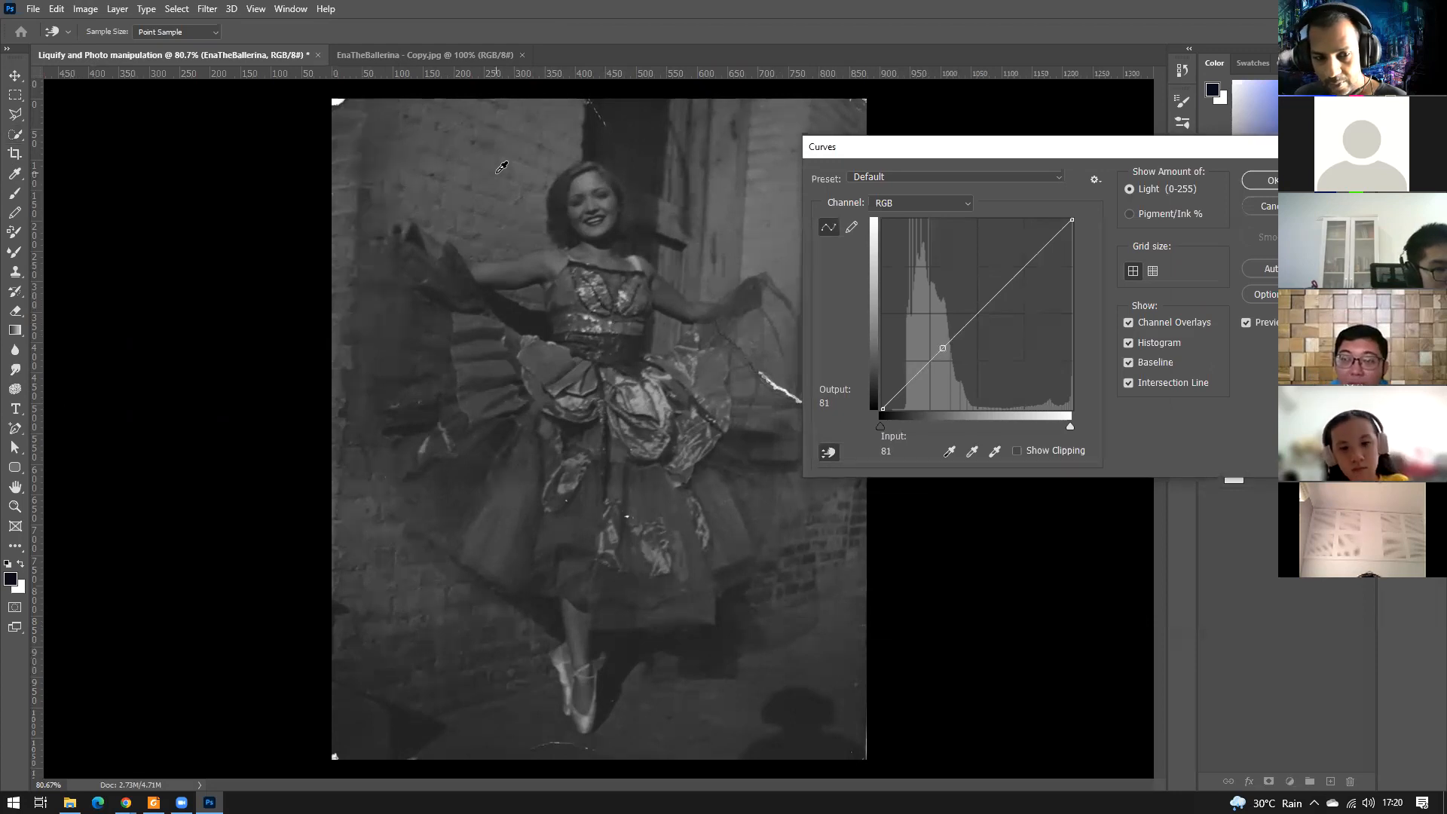
{"action": "left_click", "coordinate": [497, 160]}
{"action": "left_click_drag", "start_coordinate": [497, 160], "coordinate": [493, 121]}
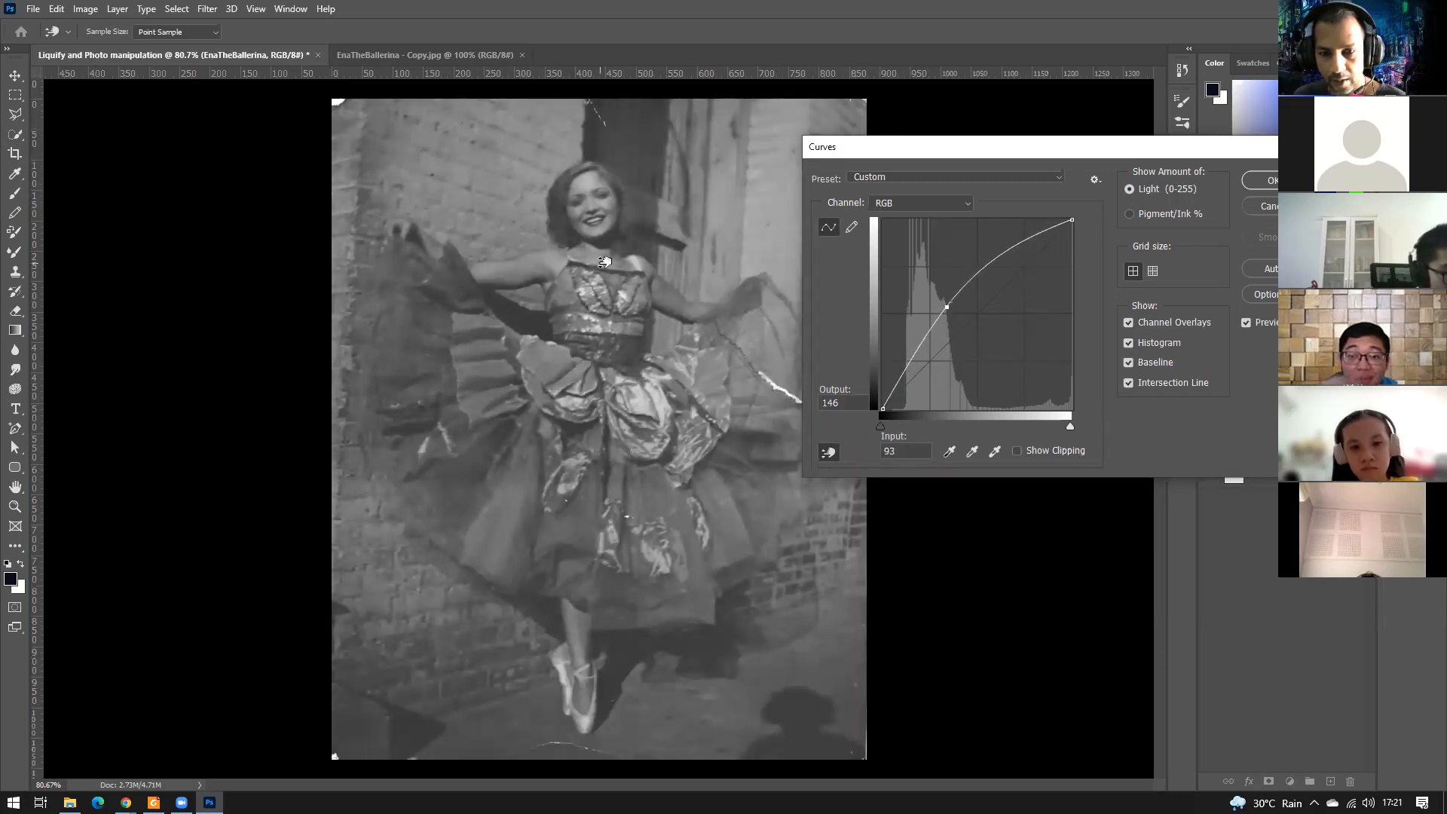
Try reshaping the Blue channel curve with on-image adjustments and cancel the Curves adjustment.
{"action": "left_click", "coordinate": [937, 205]}
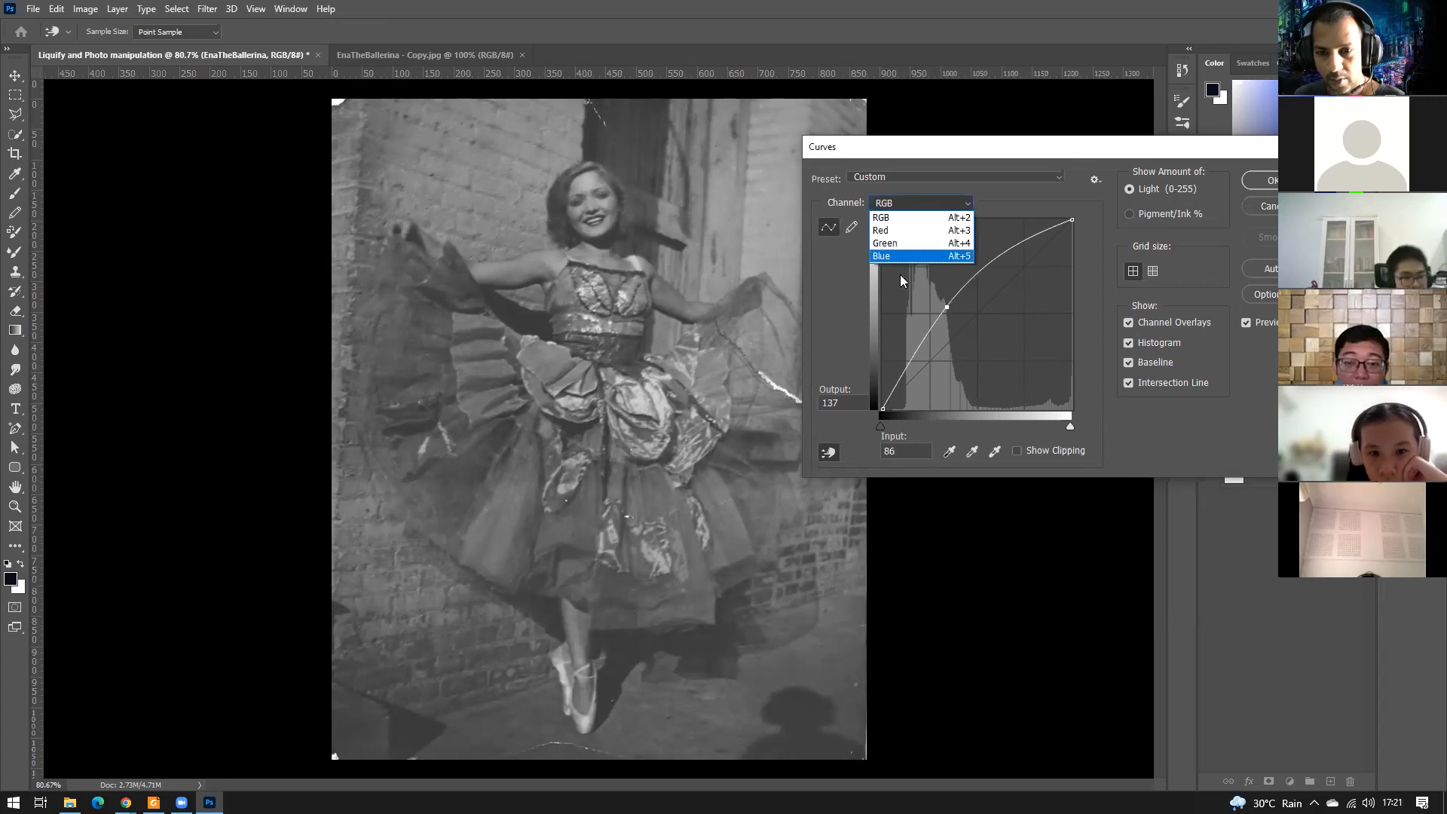
{"action": "left_click", "coordinate": [892, 258]}
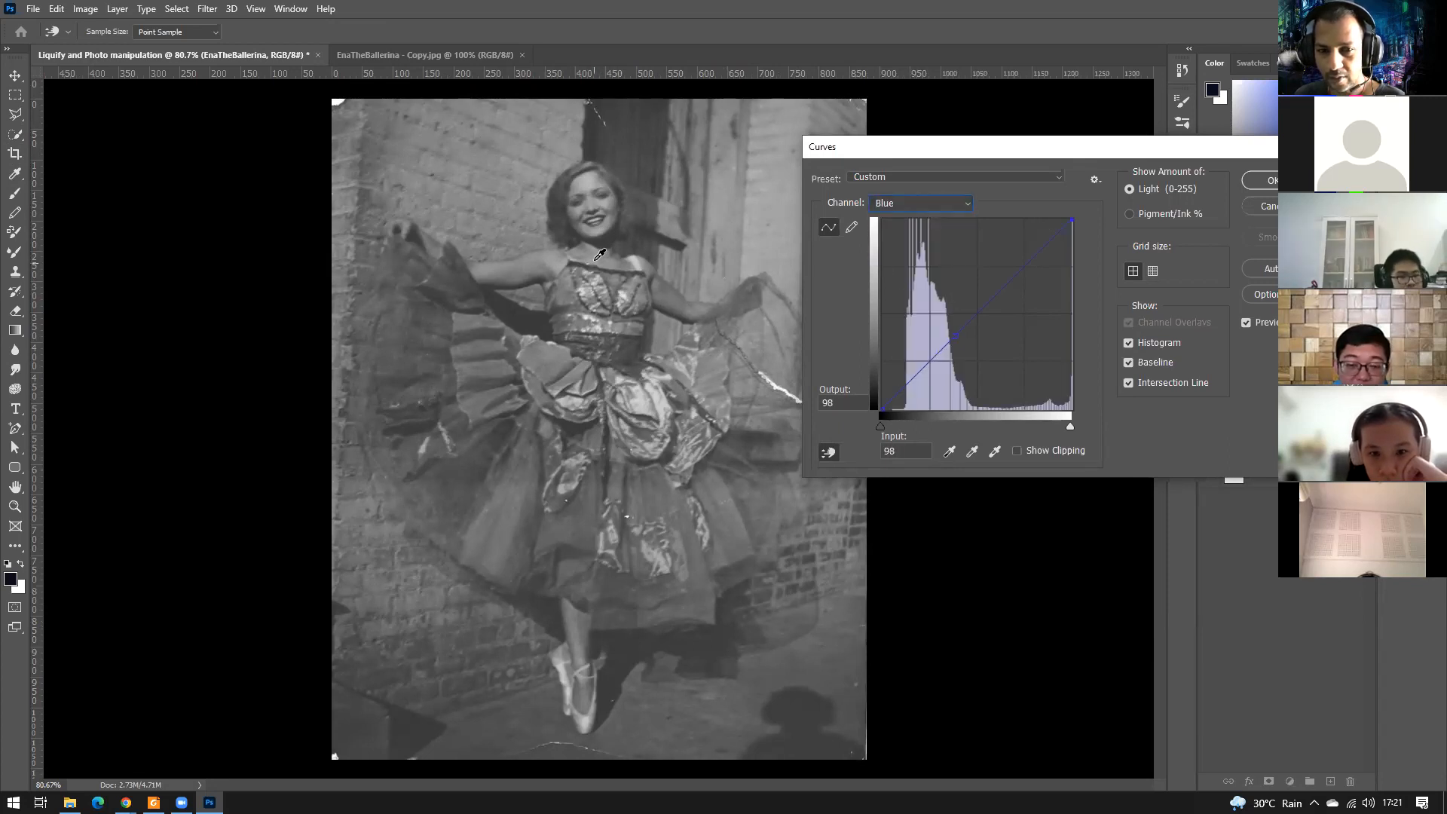
{"action": "left_click_drag", "start_coordinate": [605, 247], "coordinate": [607, 193]}
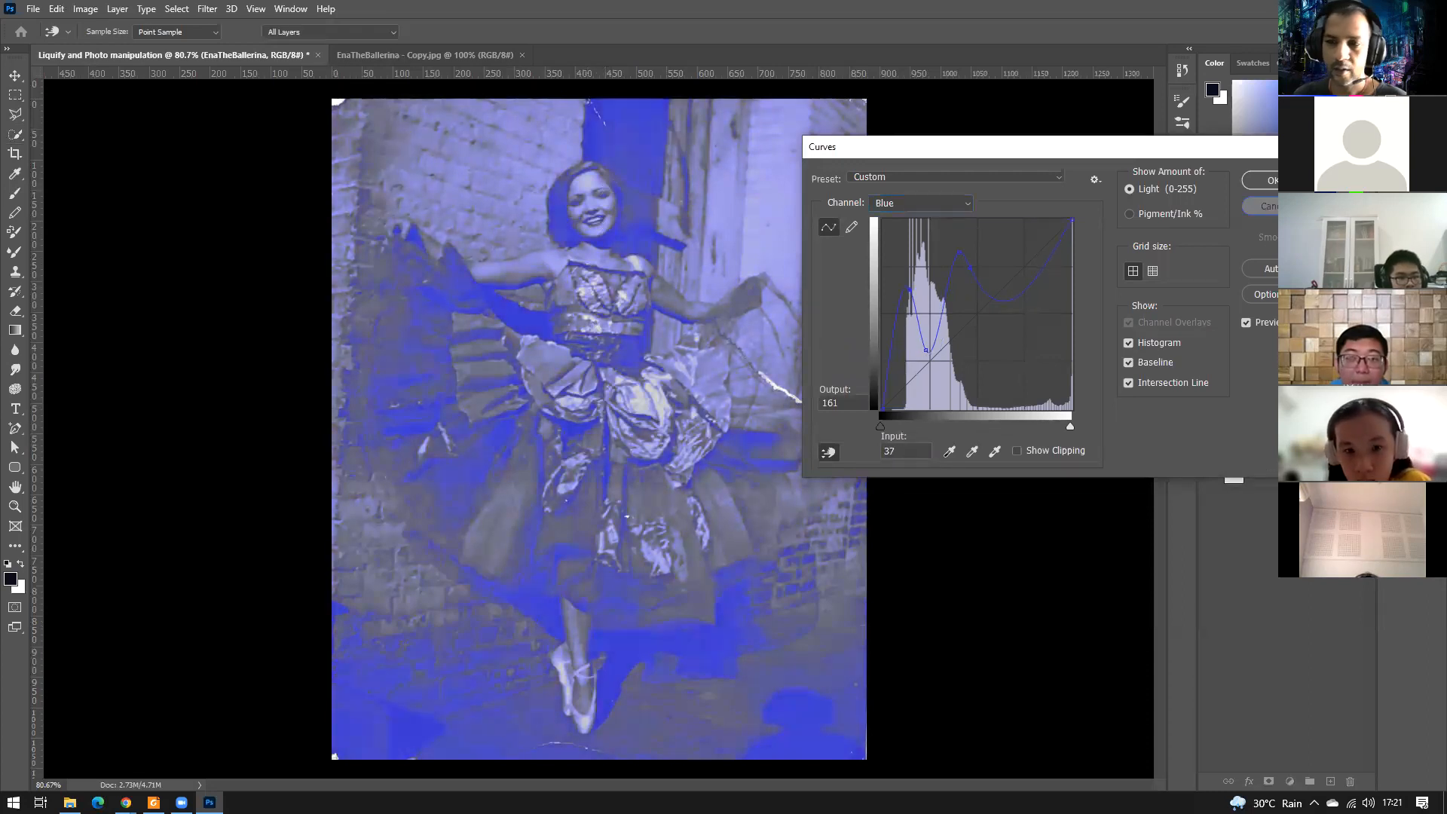
{"action": "left_click", "coordinate": [1260, 206]}
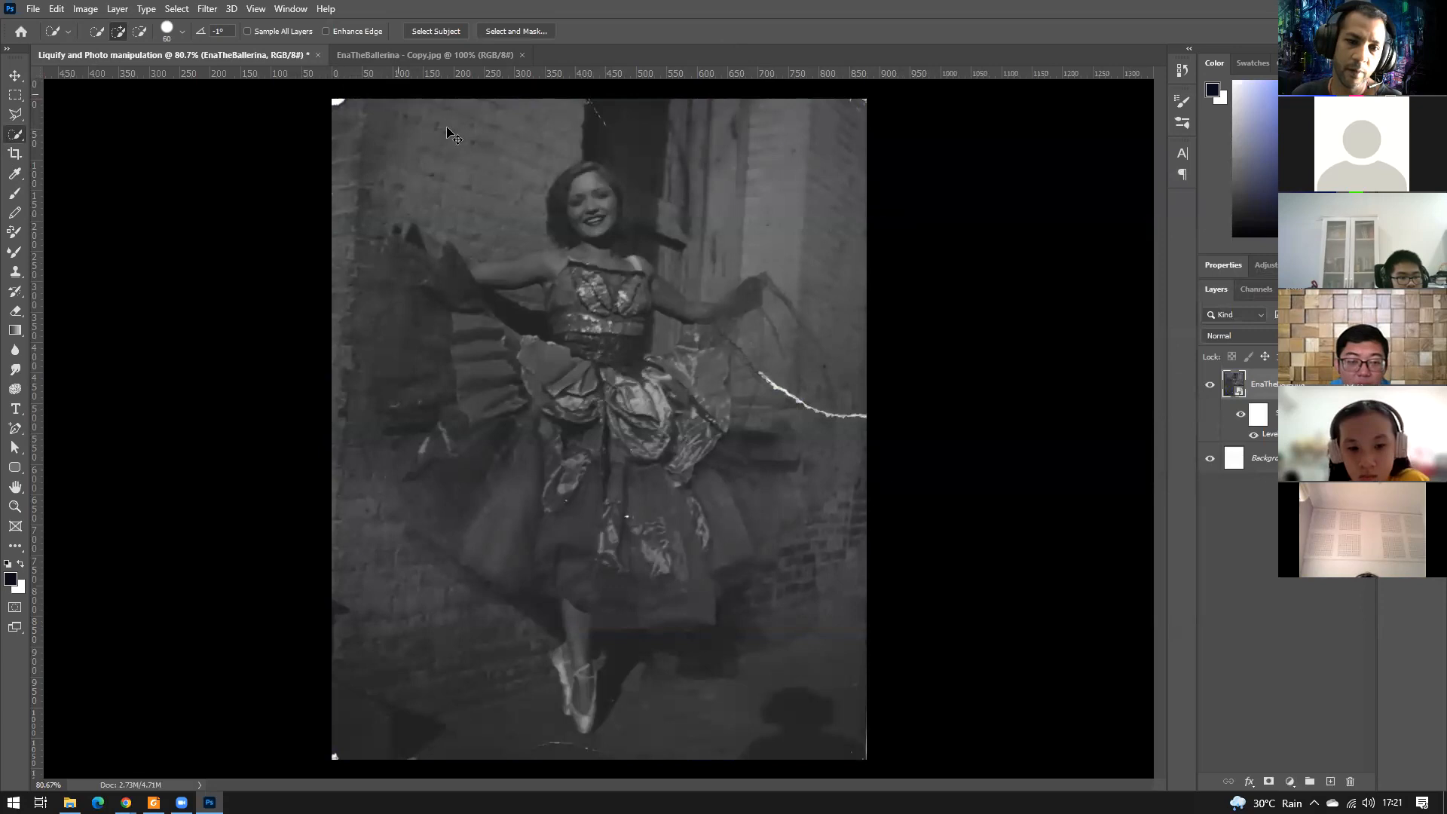
Toggle the ballerina layer's visibility and examine the commands available for the layer.
{"action": "left_click", "coordinate": [1204, 374]}
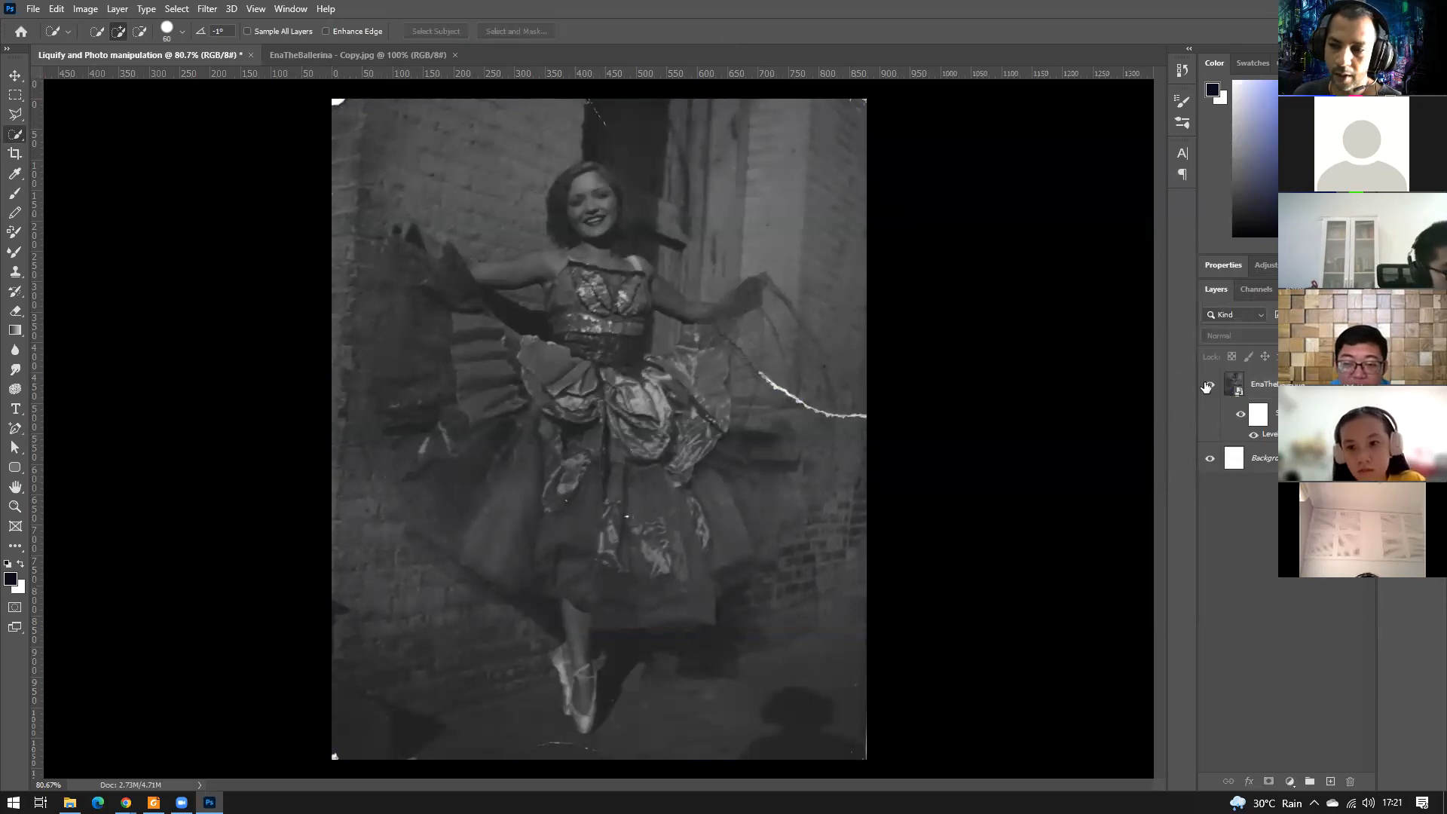
{"action": "left_click", "coordinate": [1210, 385]}
{"action": "left_click", "coordinate": [1210, 386]}
{"action": "left_click", "coordinate": [1263, 384]}
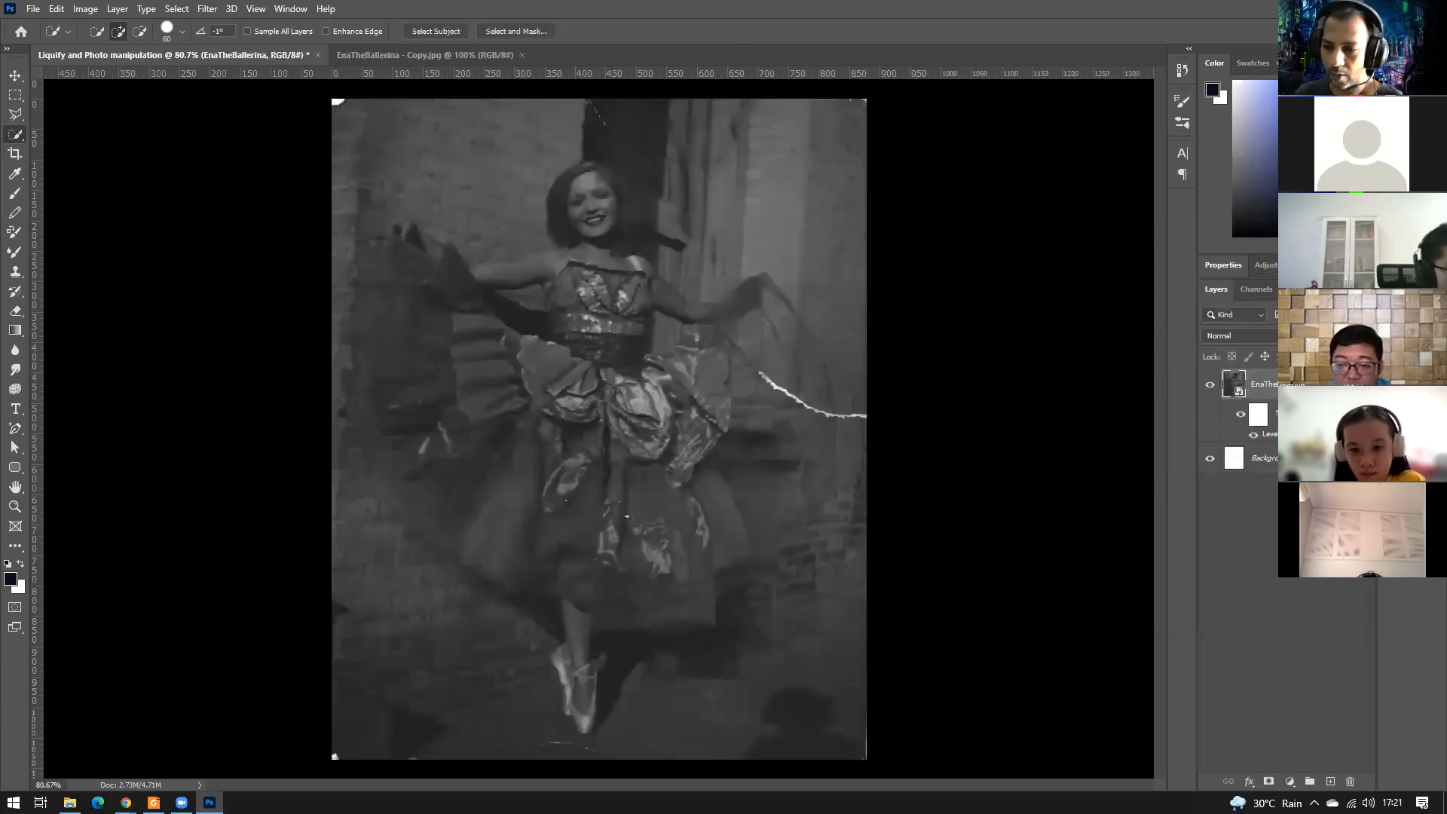
{"action": "right_click", "coordinate": [1312, 384]}
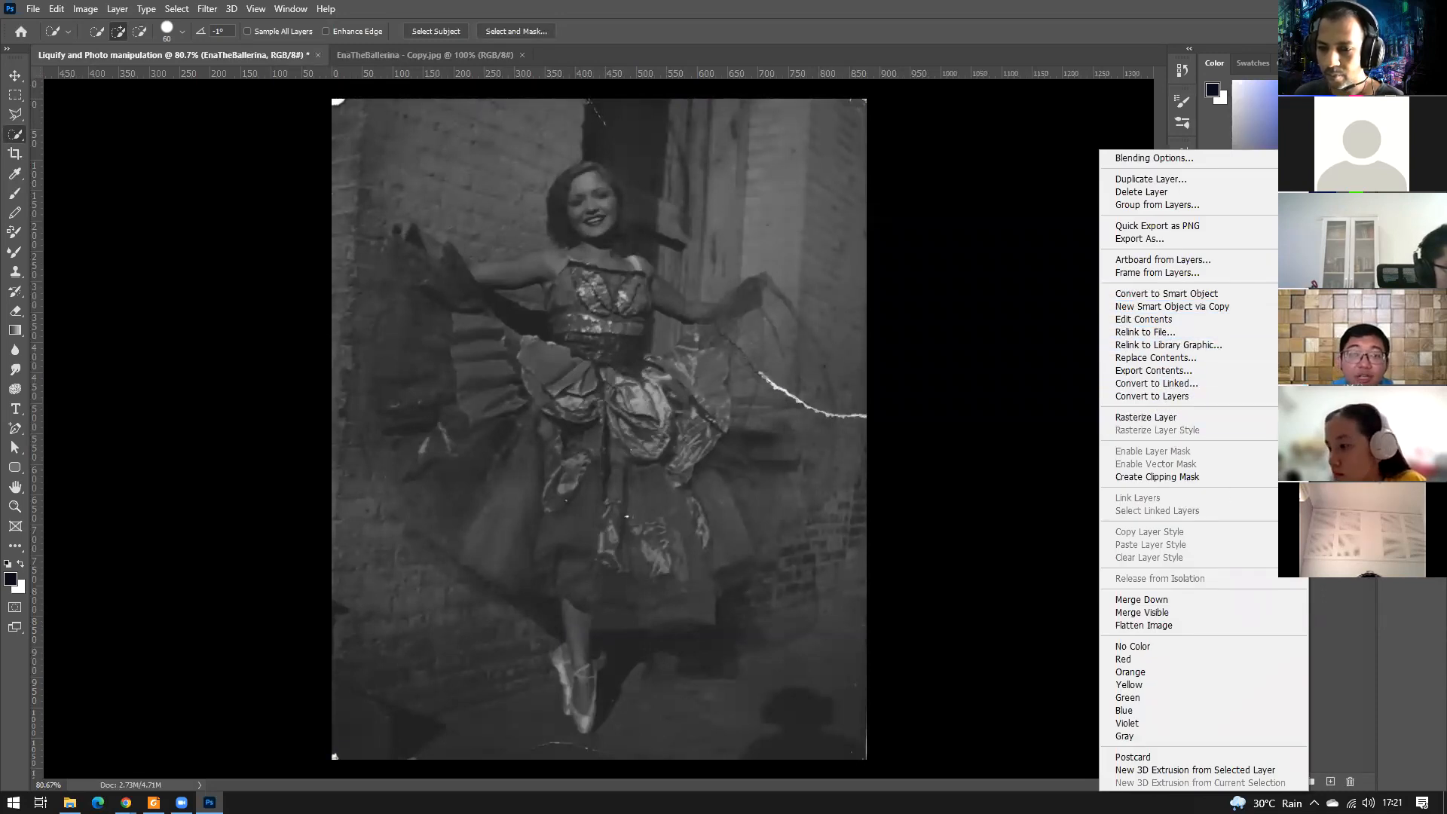
{"action": "key", "text": "Escape"}
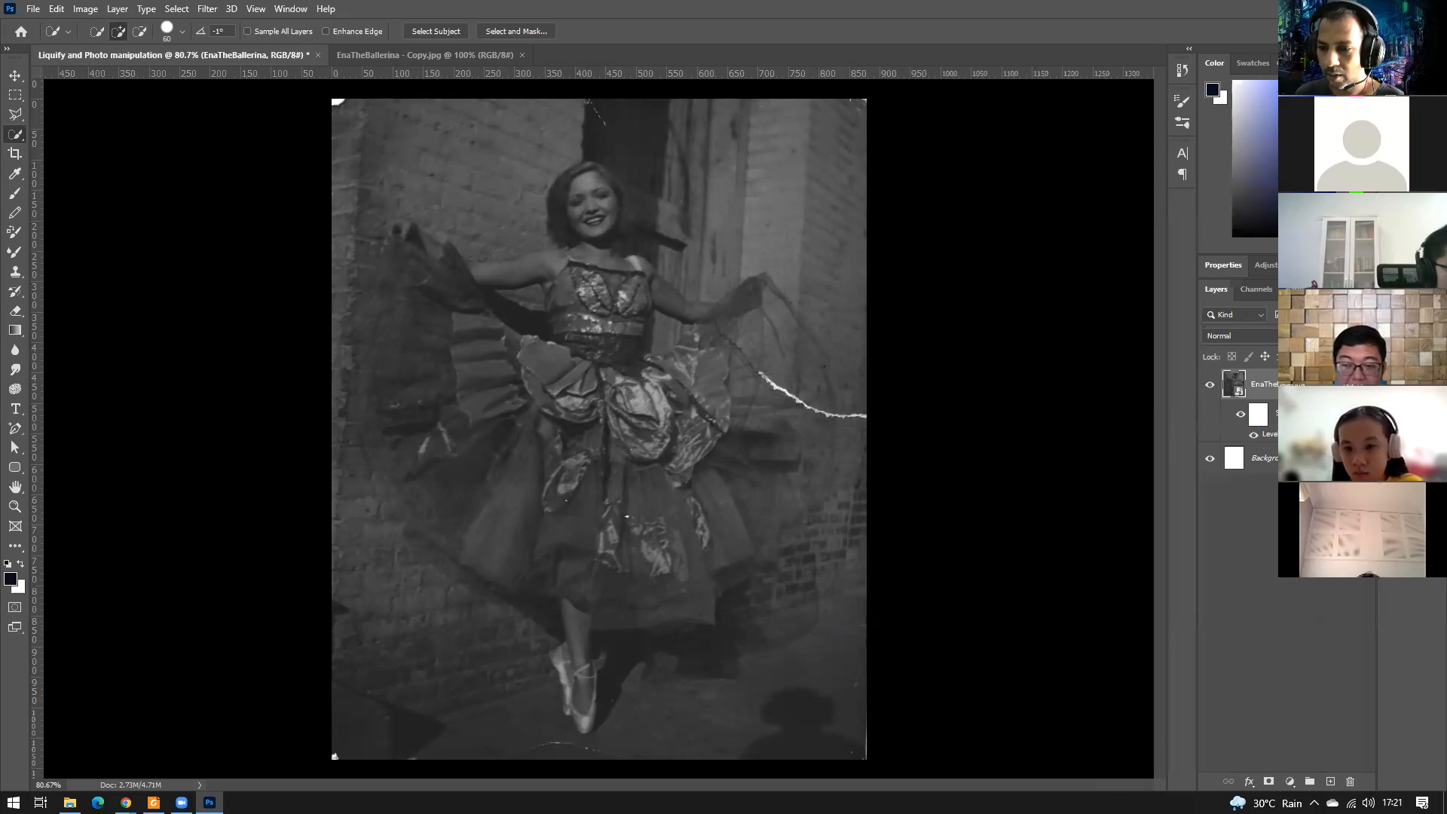
Undo the Levels smart filter on the ballerina layer and view the coloured reference EnaTheBallerina Color.jpg in Photos.
{"action": "key", "text": "ctrl+z"}
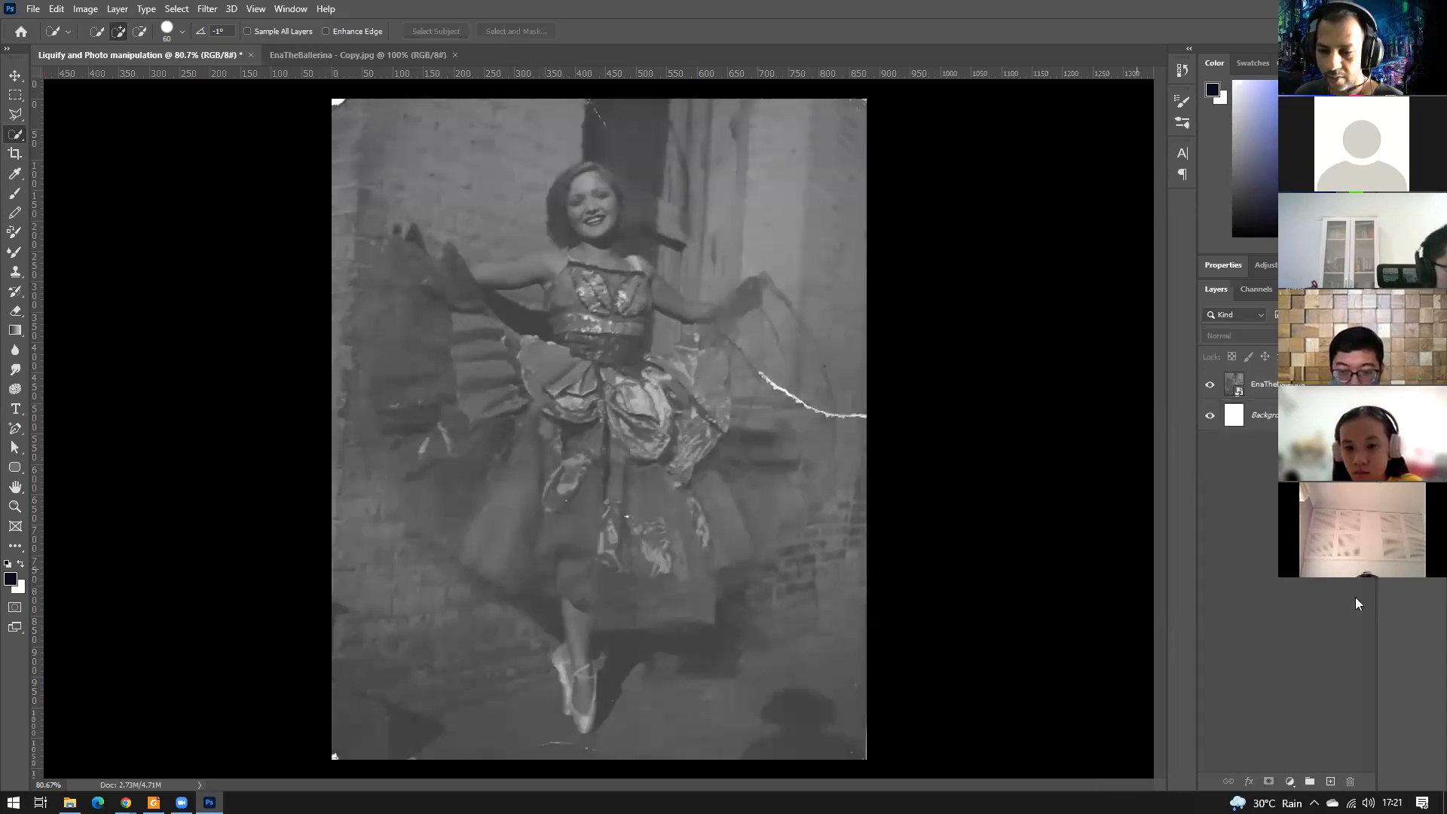
{"action": "left_click", "coordinate": [1210, 386]}
{"action": "key", "text": "alt+Tab"}
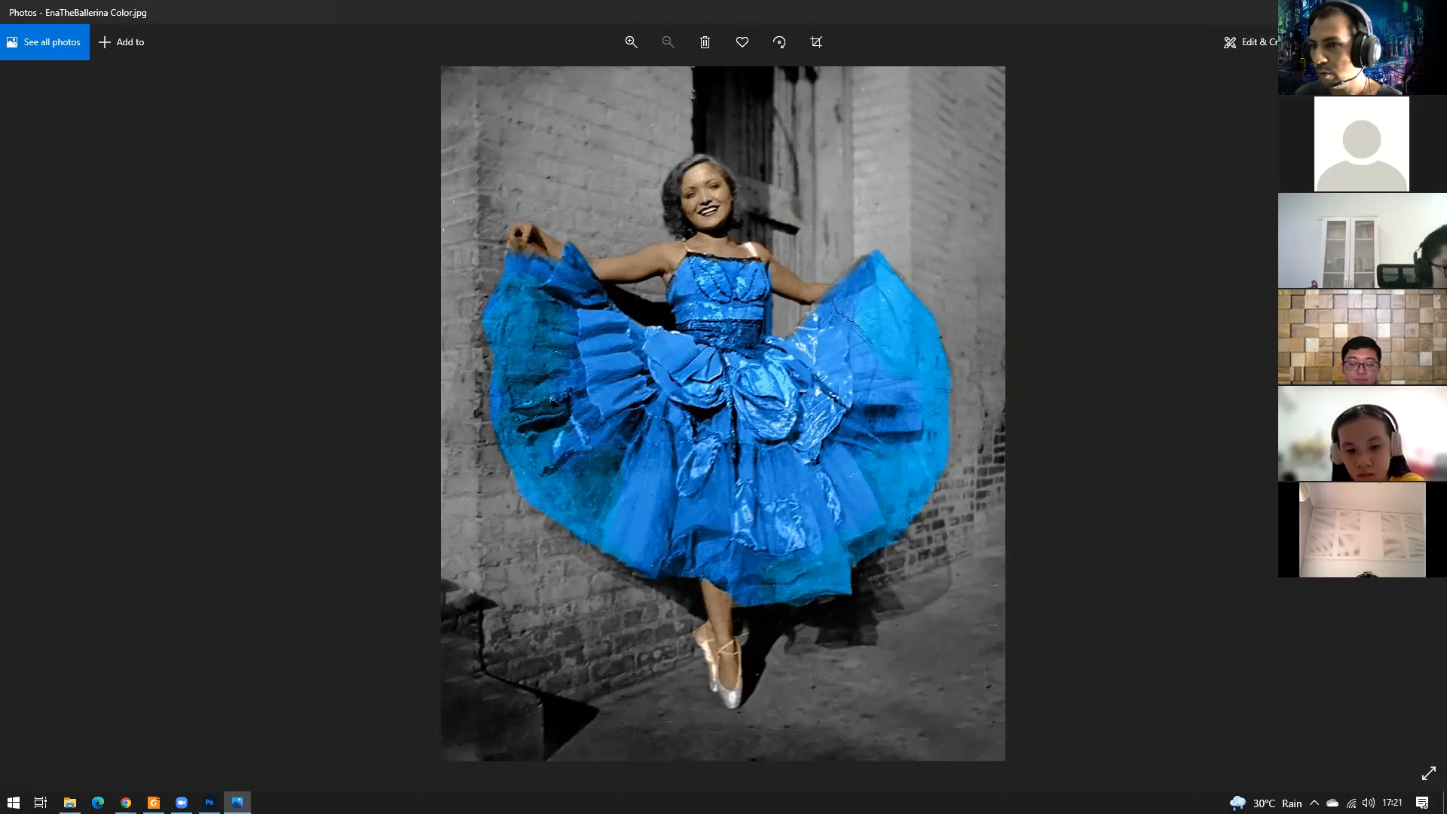
{"action": "key", "text": "alt+F4"}
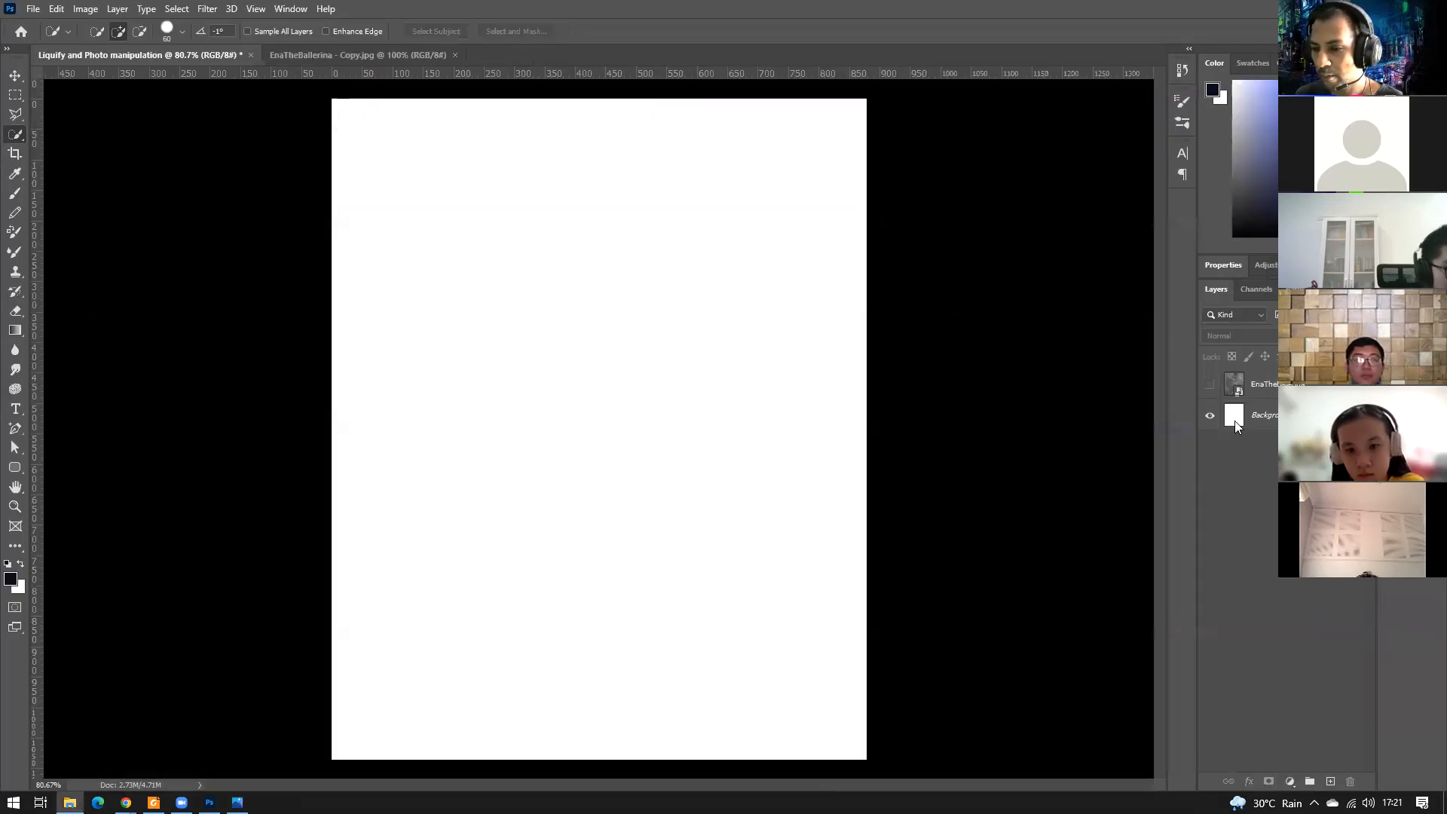
{"action": "left_click", "coordinate": [1211, 386]}
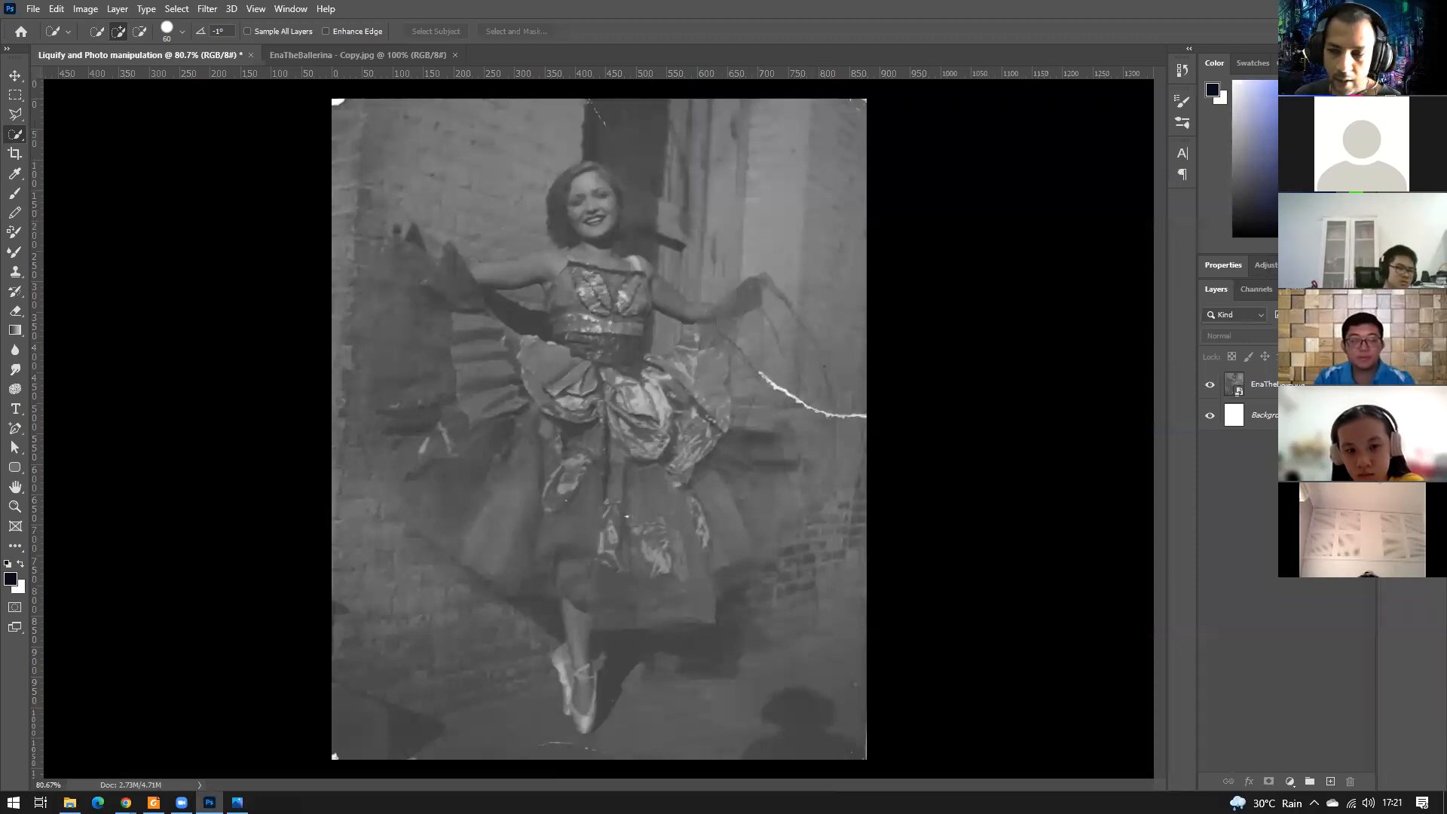
{"action": "left_click", "coordinate": [1270, 387]}
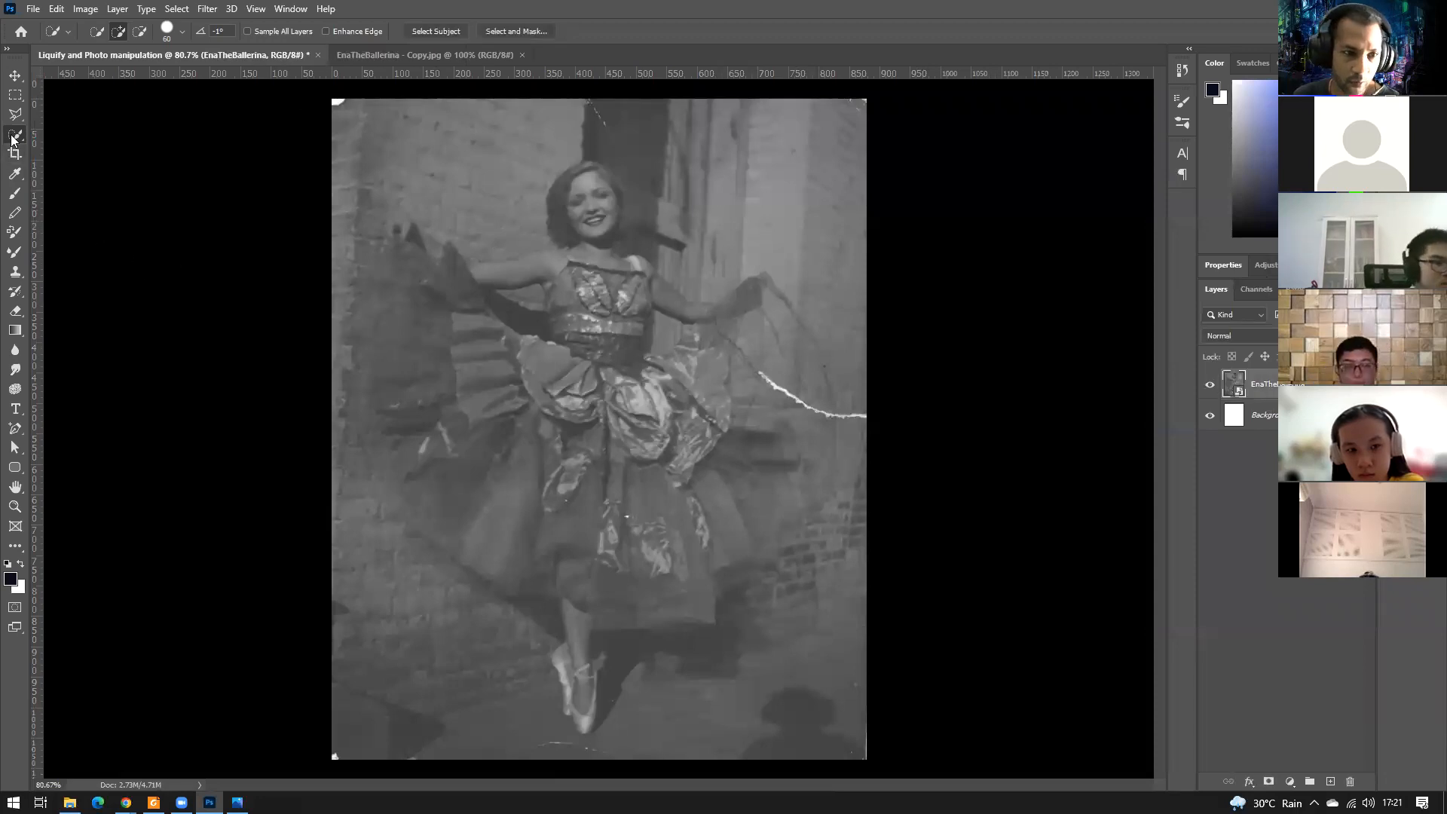
Try selecting the wall areas on both sides of the dancer with the Quick Selection tool, and deselect them.
{"action": "mouse_move", "coordinate": [452, 162]}
{"action": "left_mouse_down"}
{"action": "mouse_move", "coordinate": [521, 162]}
{"action": "mouse_move", "coordinate": [482, 207]}
{"action": "mouse_move", "coordinate": [402, 167]}
{"action": "mouse_move", "coordinate": [812, 179]}
{"action": "mouse_move", "coordinate": [824, 247]}
{"action": "mouse_move", "coordinate": [852, 257]}
{"action": "left_mouse_up"}
{"action": "key", "text": "ctrl+z"}
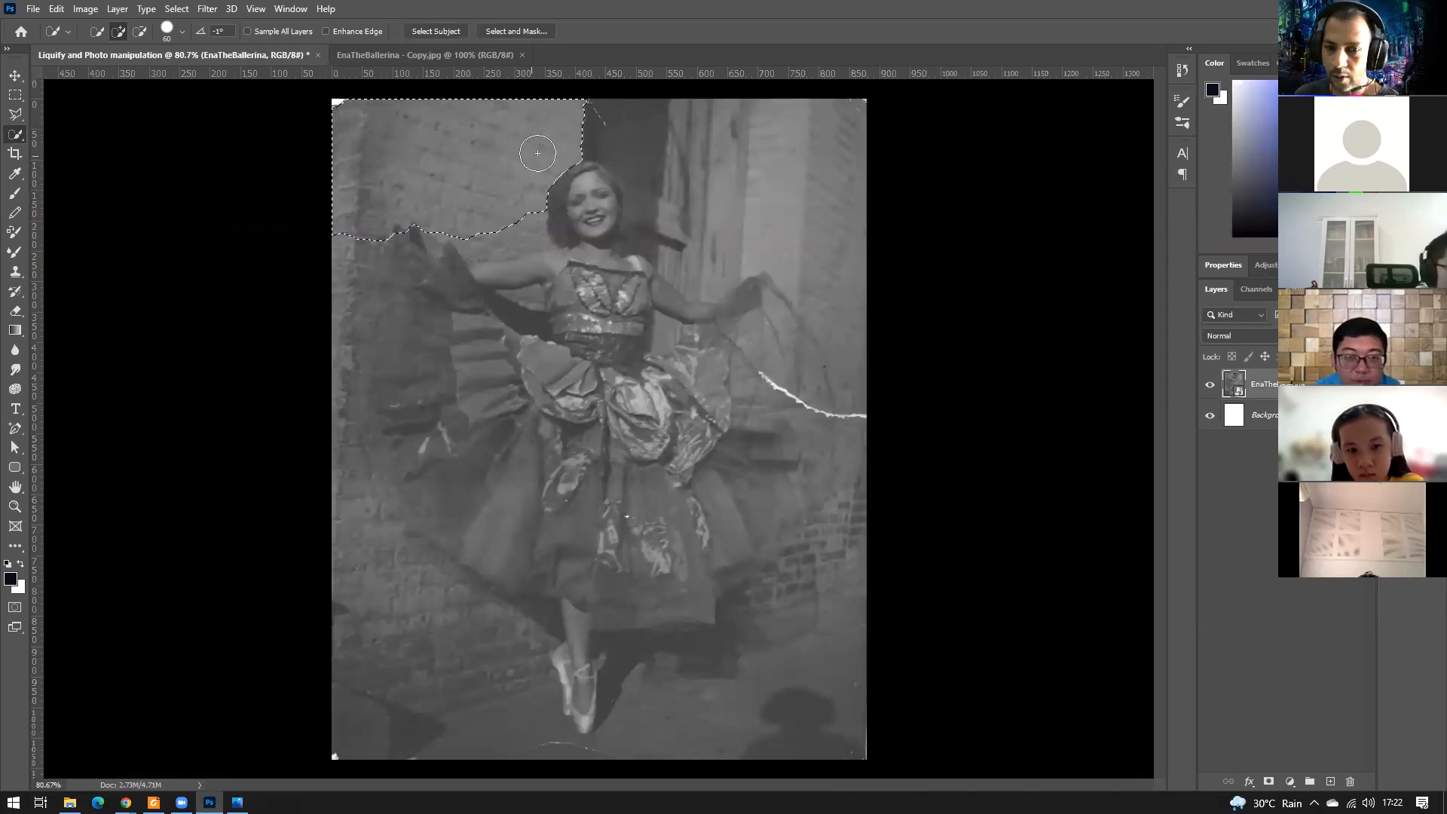
{"action": "mouse_move", "coordinate": [742, 165]}
{"action": "left_mouse_down"}
{"action": "mouse_move", "coordinate": [806, 190]}
{"action": "mouse_move", "coordinate": [732, 176]}
{"action": "mouse_move", "coordinate": [711, 198]}
{"action": "mouse_move", "coordinate": [798, 211]}
{"action": "left_mouse_up"}
{"action": "key", "text": "ctrl+z"}
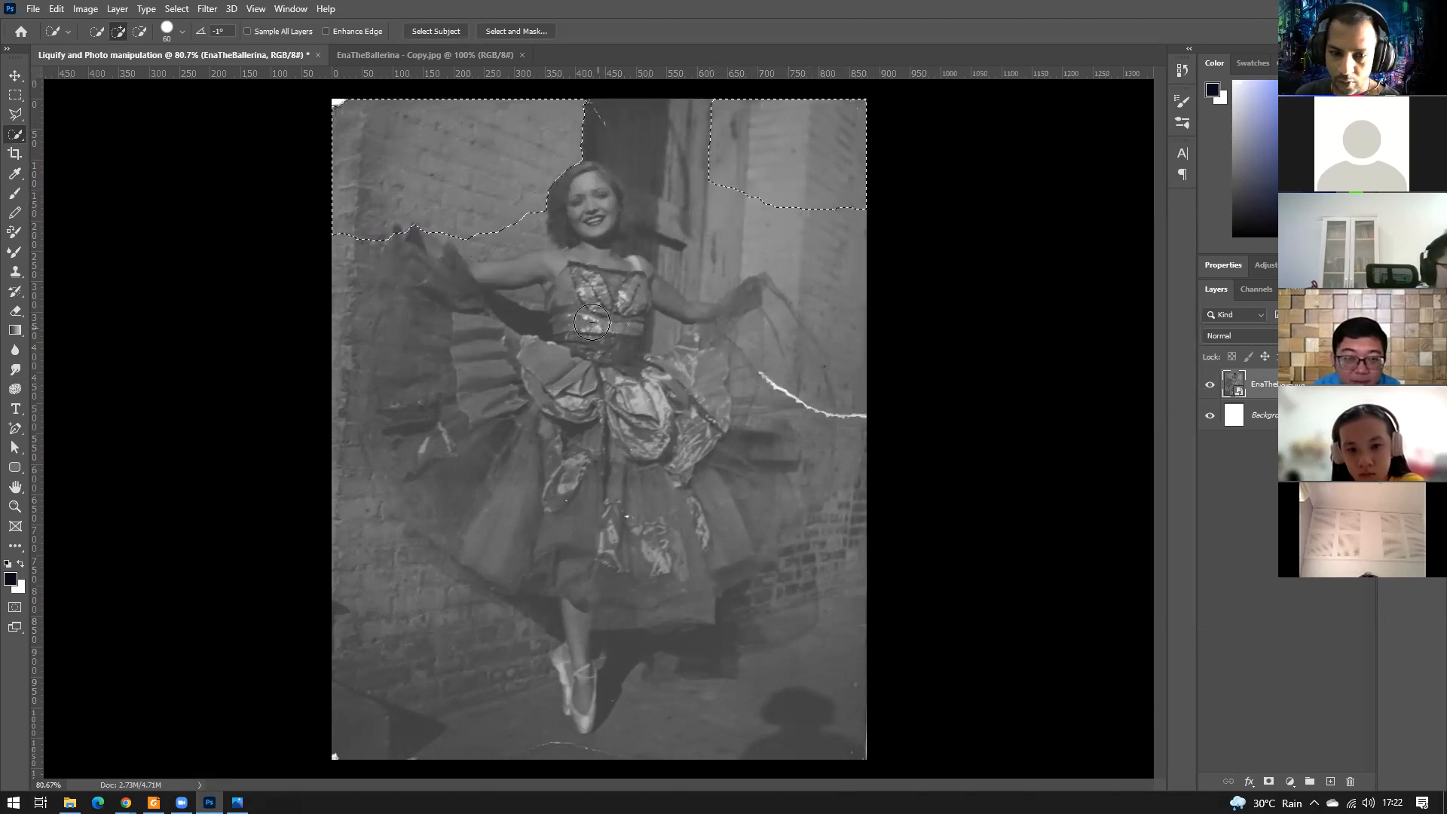
{"action": "key", "text": "ctrl+d"}
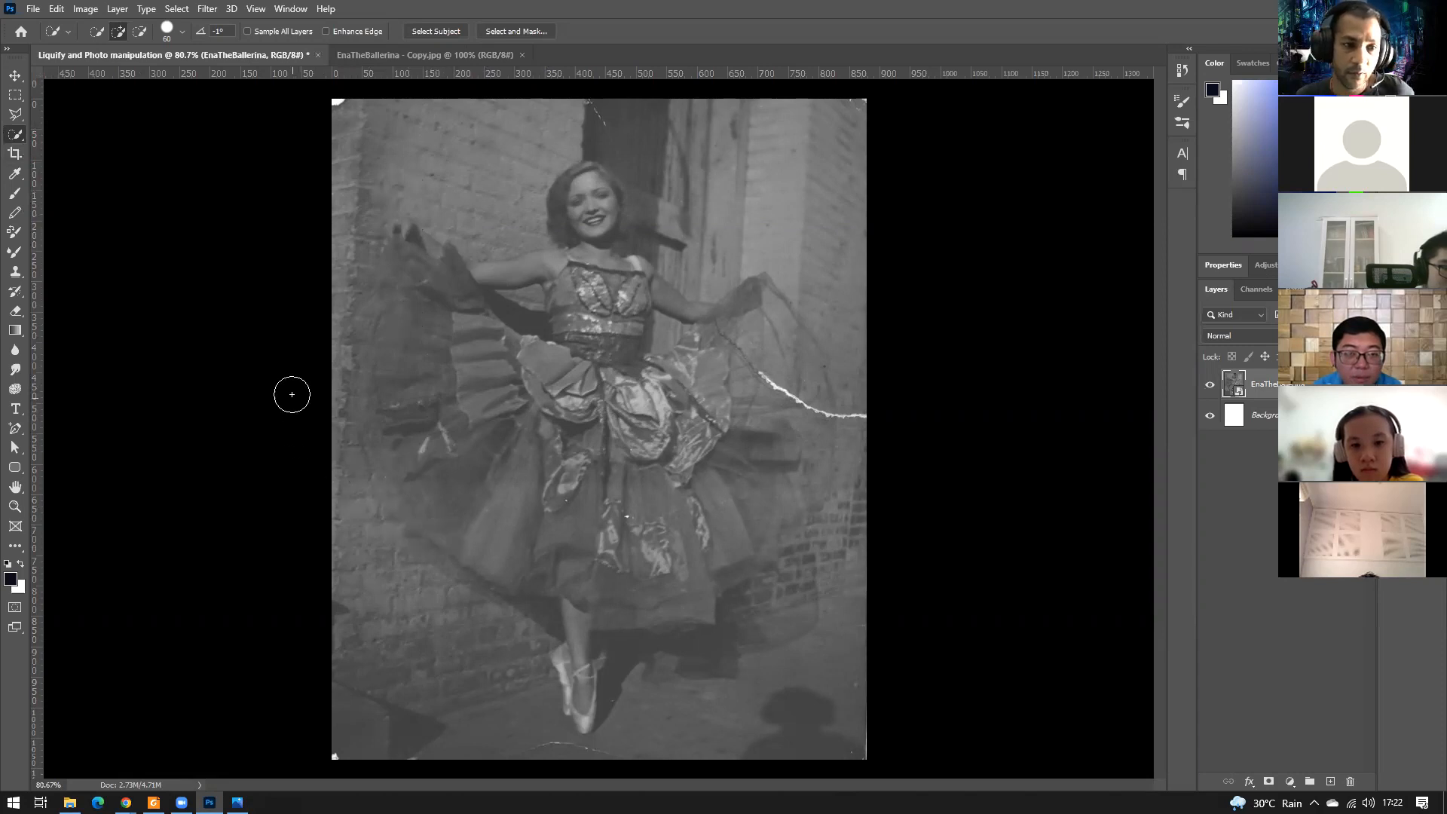
Outline the dancer's entire dress, from bodice to hem and both spread sides, as a closed Polygonal Lasso selection.
{"action": "left_click", "coordinate": [15, 119]}
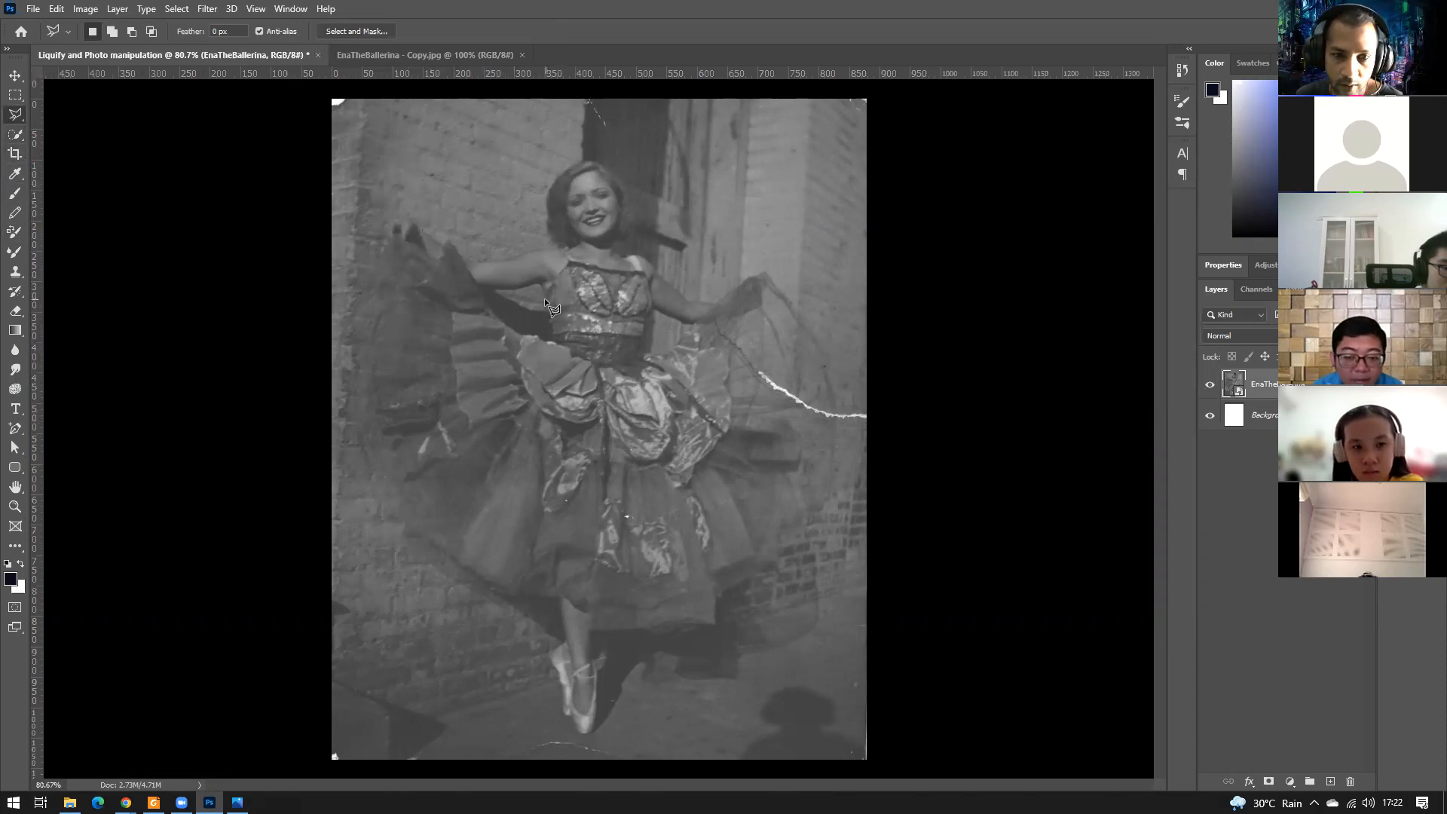
{"action": "left_click", "coordinate": [569, 259]}
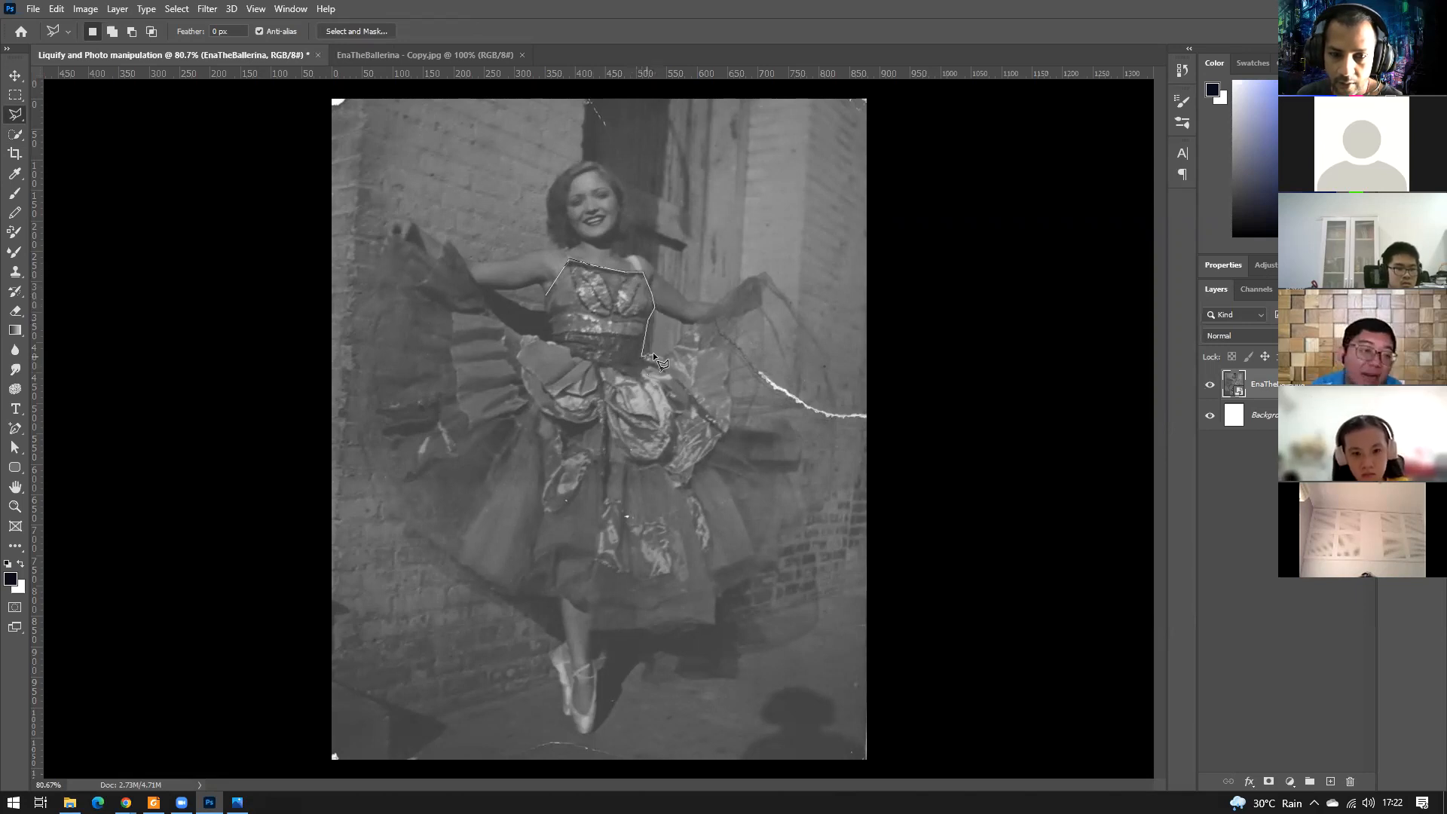
{"action": "left_click", "coordinate": [691, 331]}
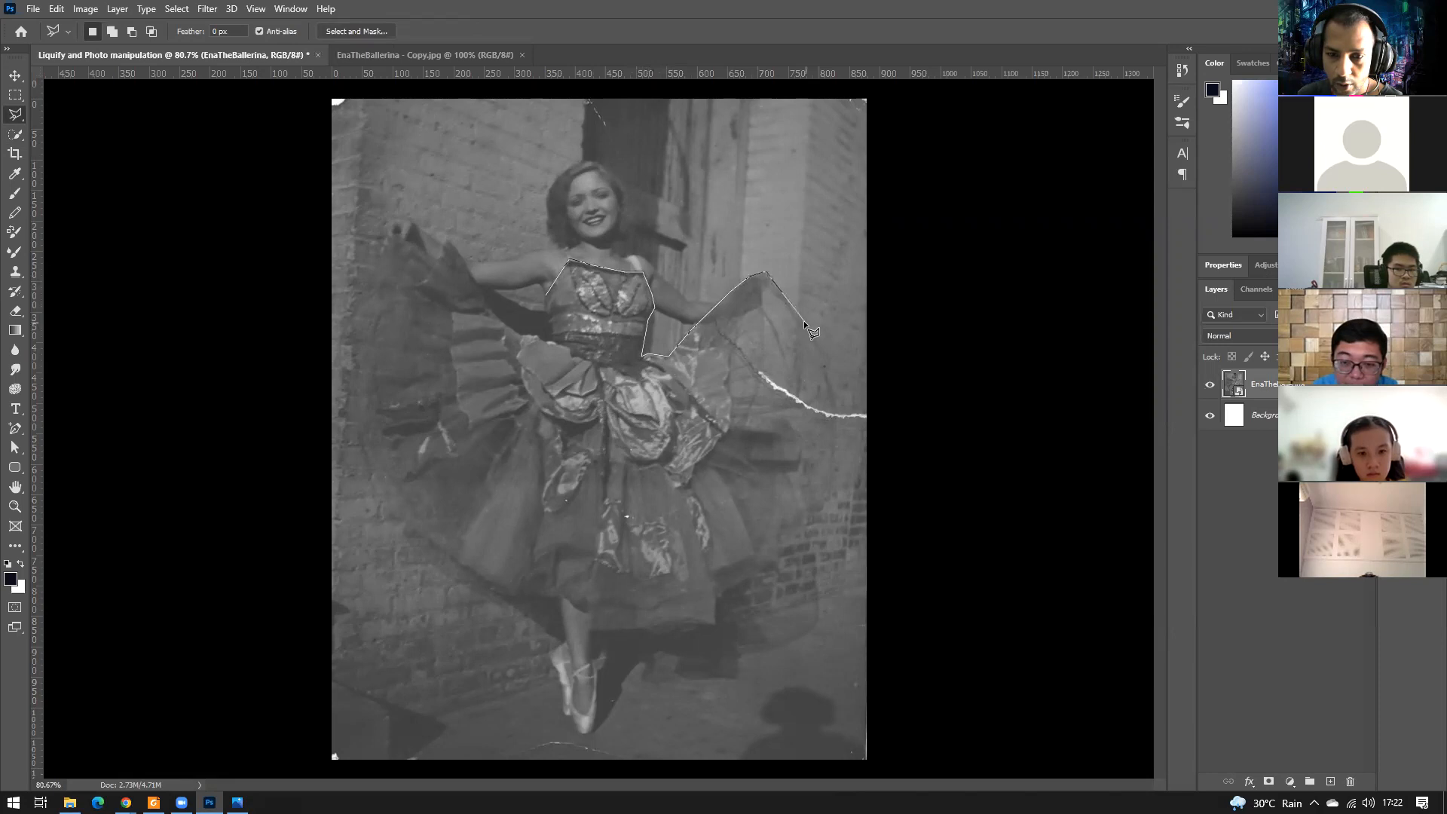
{"action": "left_click", "coordinate": [828, 366]}
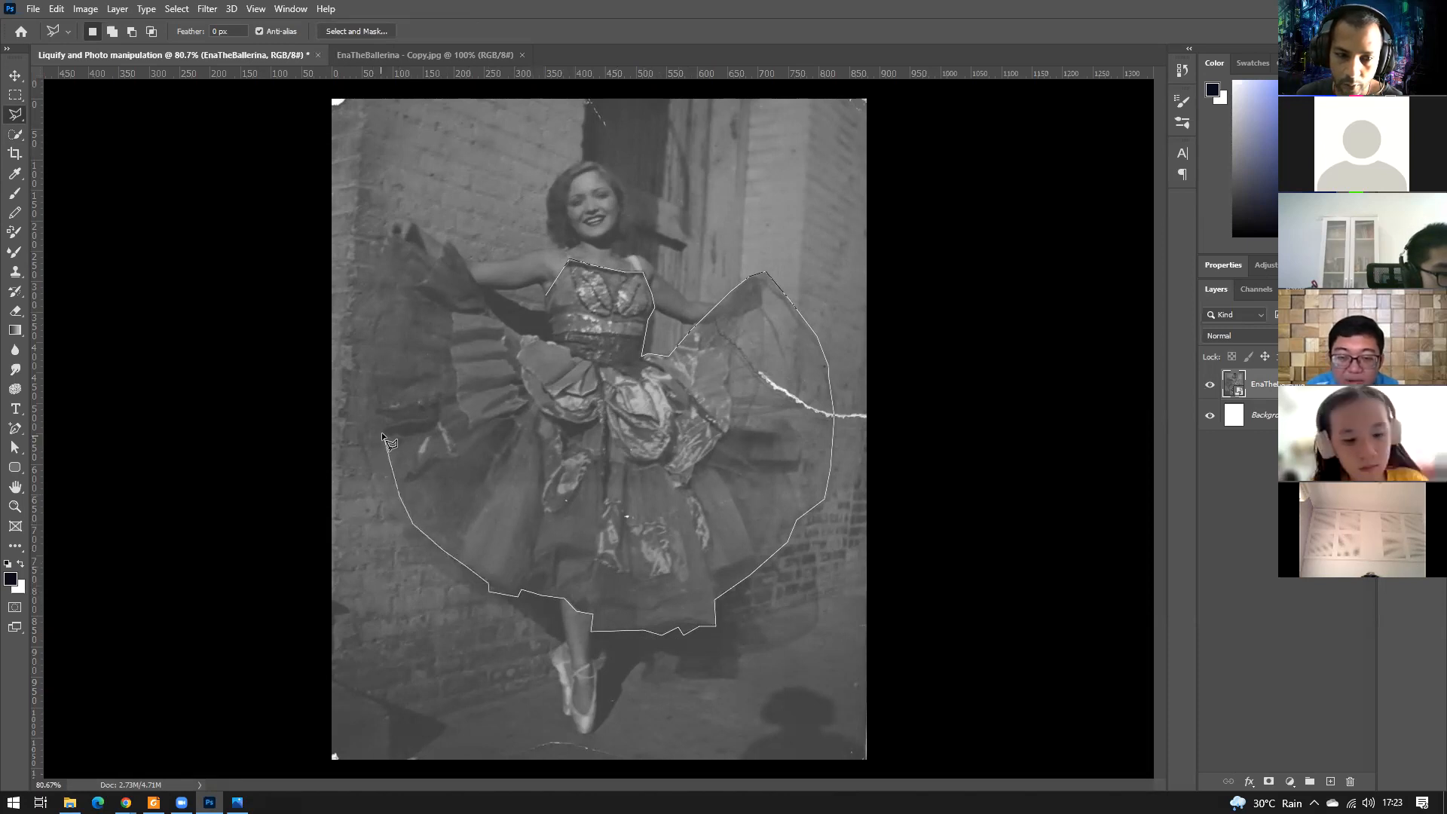
{"action": "left_click", "coordinate": [374, 362]}
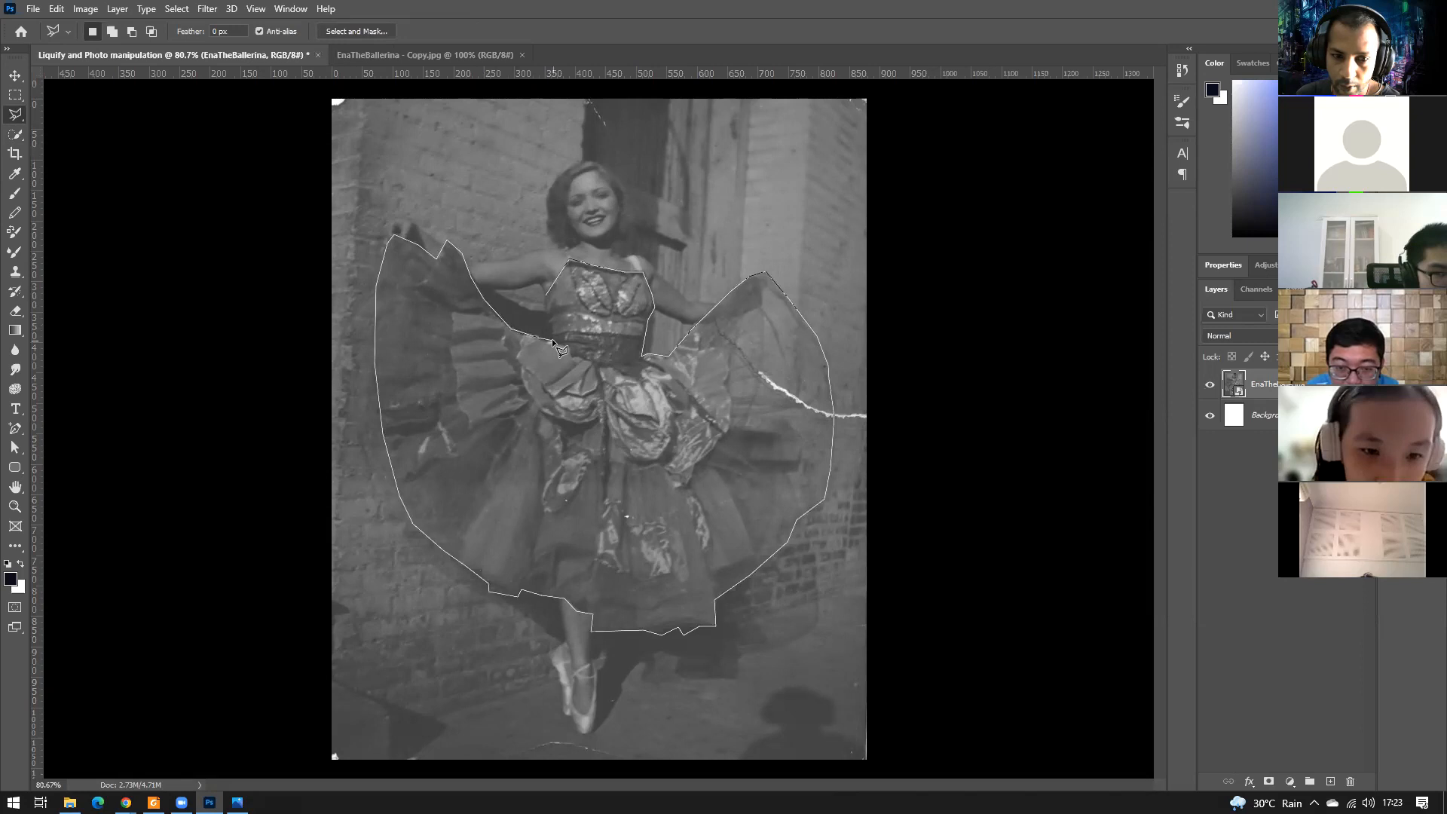
{"action": "left_click", "coordinate": [544, 315]}
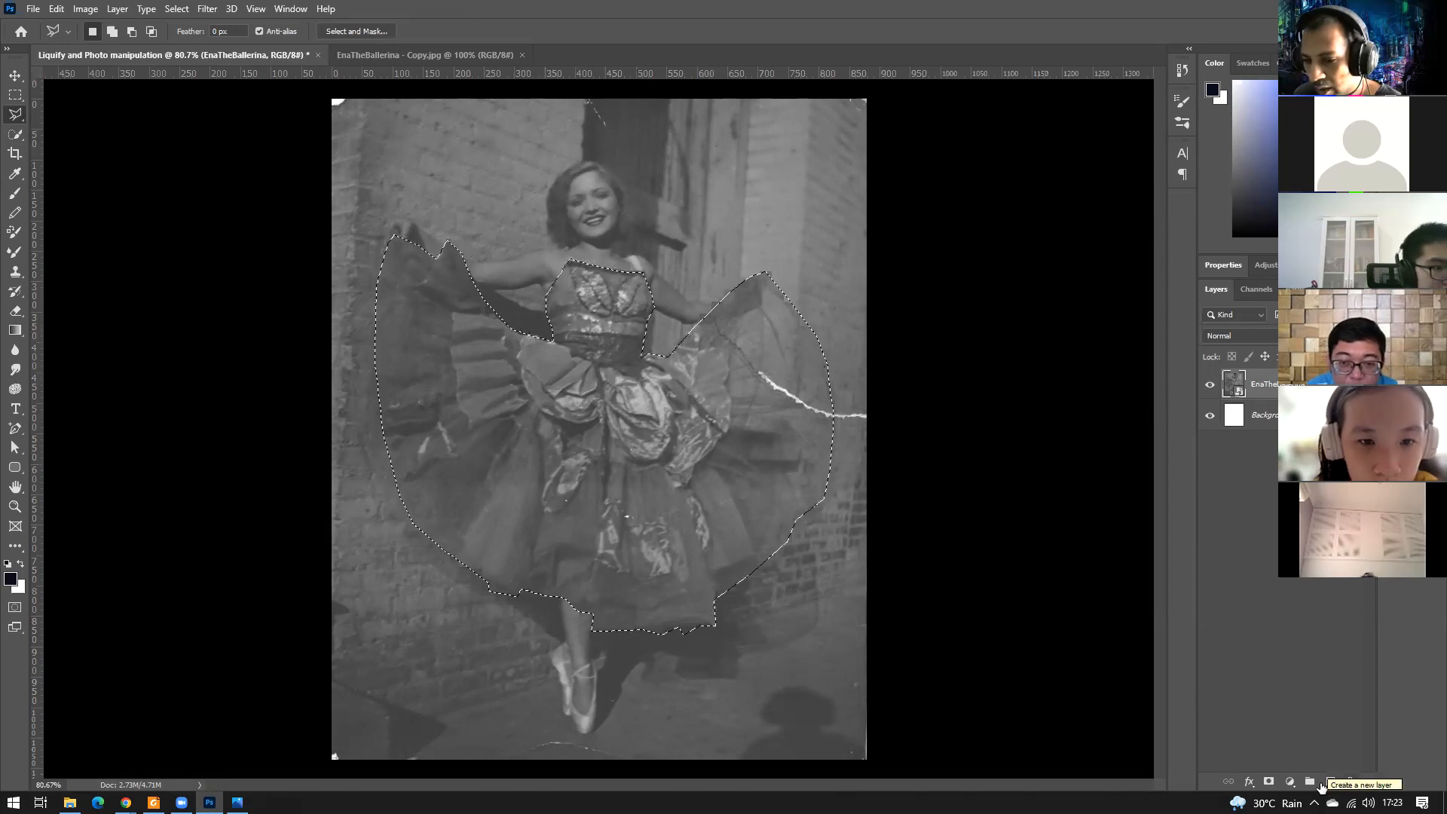
Add a Solid Color fill layer over the selected dress in bright pink, #f31377.
{"action": "left_click", "coordinate": [1289, 782]}
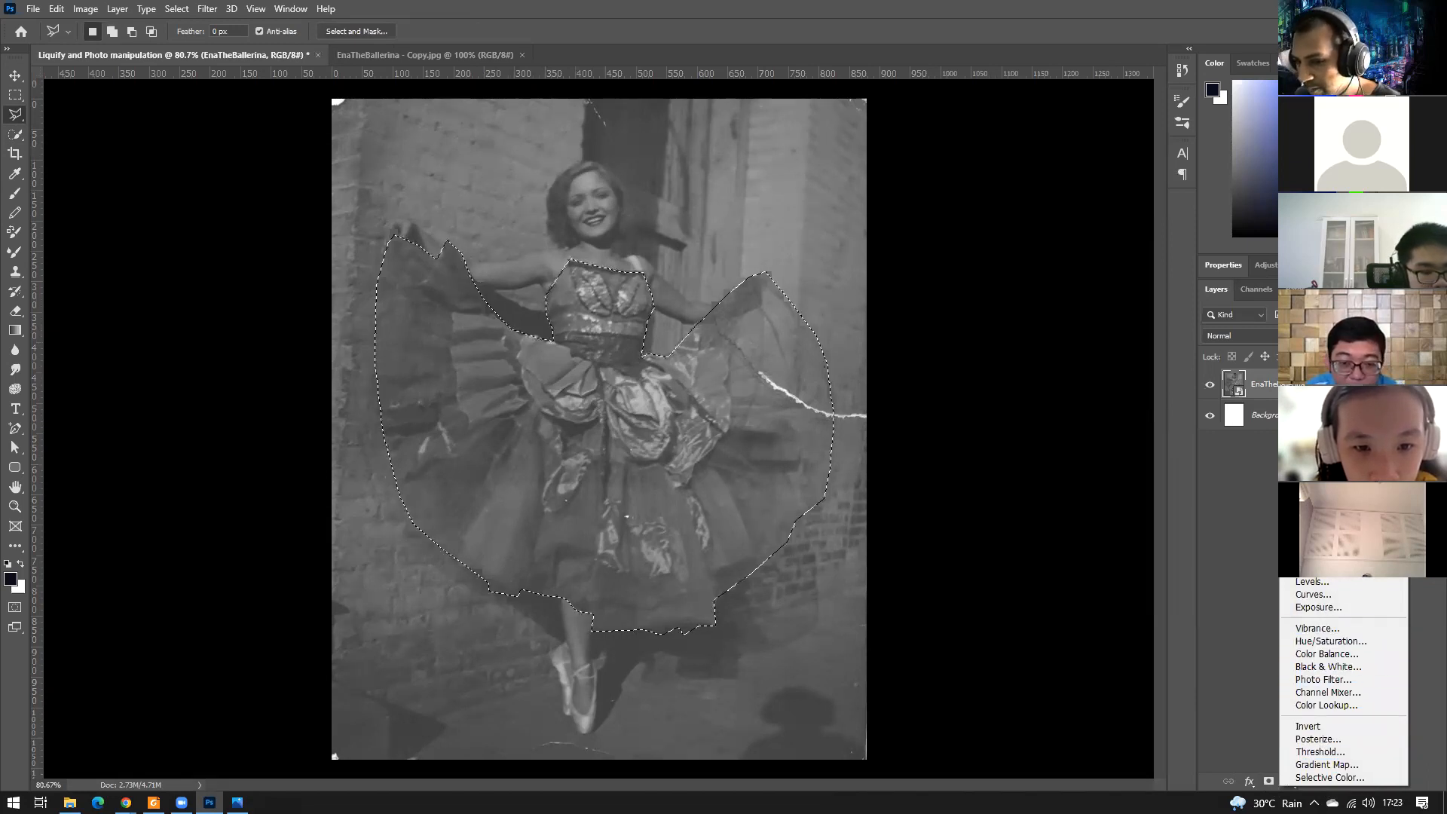
{"action": "left_click", "coordinate": [1316, 522]}
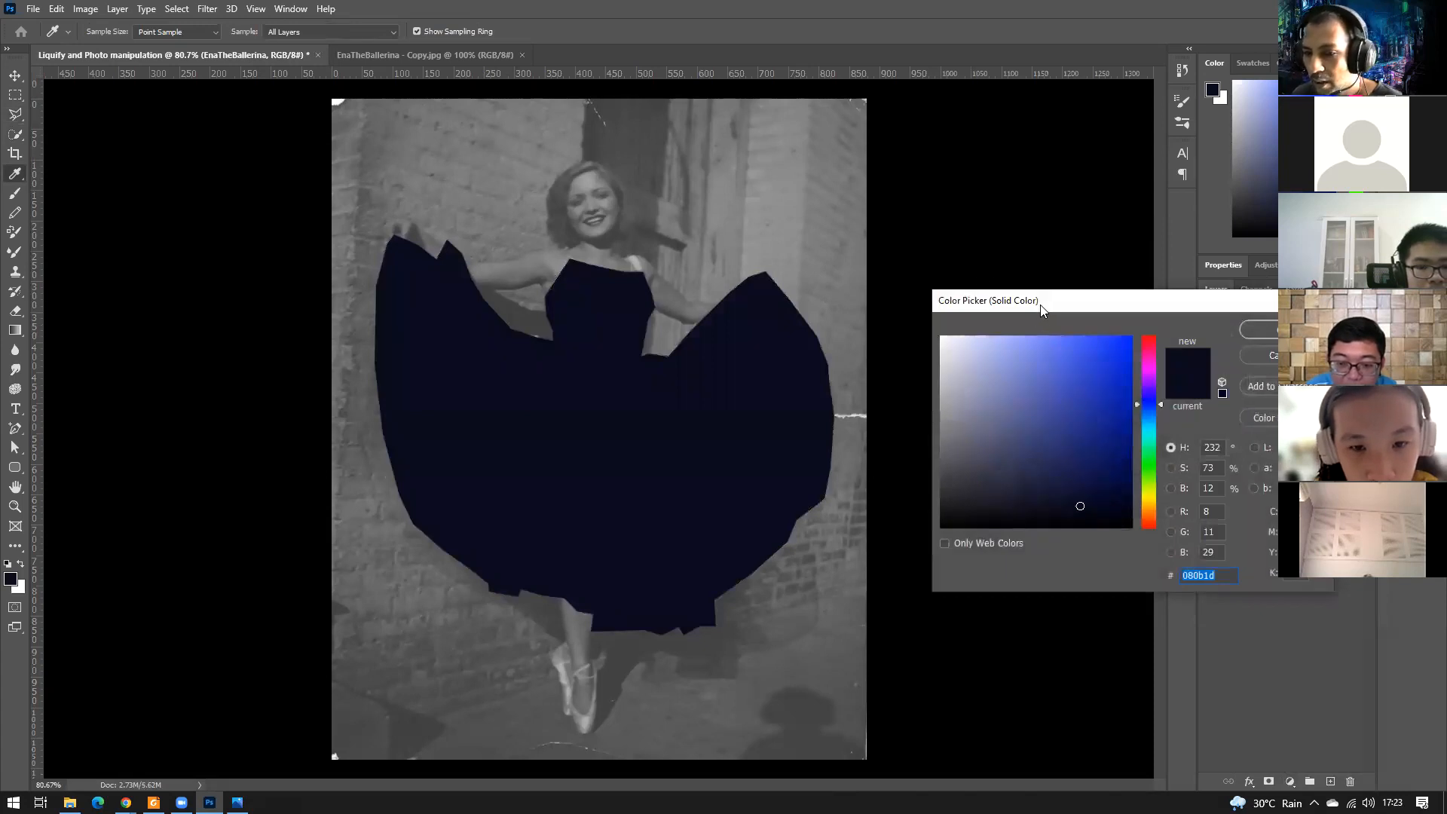
{"action": "left_click_drag", "start_coordinate": [1040, 305], "coordinate": [964, 76]}
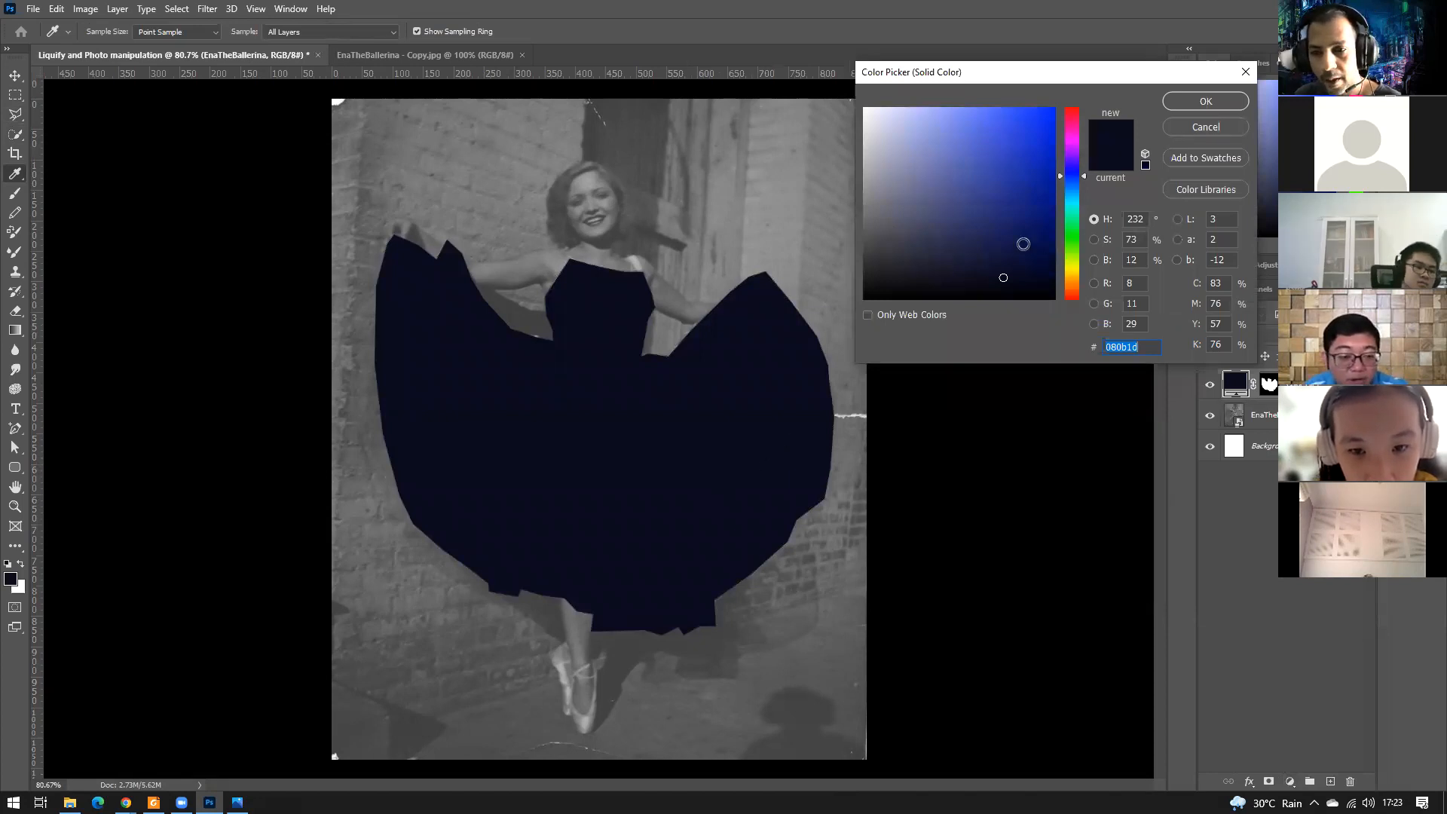
{"action": "mouse_move", "coordinate": [1008, 239]}
{"action": "left_mouse_down"}
{"action": "mouse_move", "coordinate": [1053, 172]}
{"action": "mouse_move", "coordinate": [1027, 248]}
{"action": "mouse_move", "coordinate": [1049, 150]}
{"action": "mouse_move", "coordinate": [1065, 208]}
{"action": "mouse_move", "coordinate": [1071, 125]}
{"action": "mouse_move", "coordinate": [1043, 119]}
{"action": "mouse_move", "coordinate": [1062, 121]}
{"action": "left_mouse_up"}
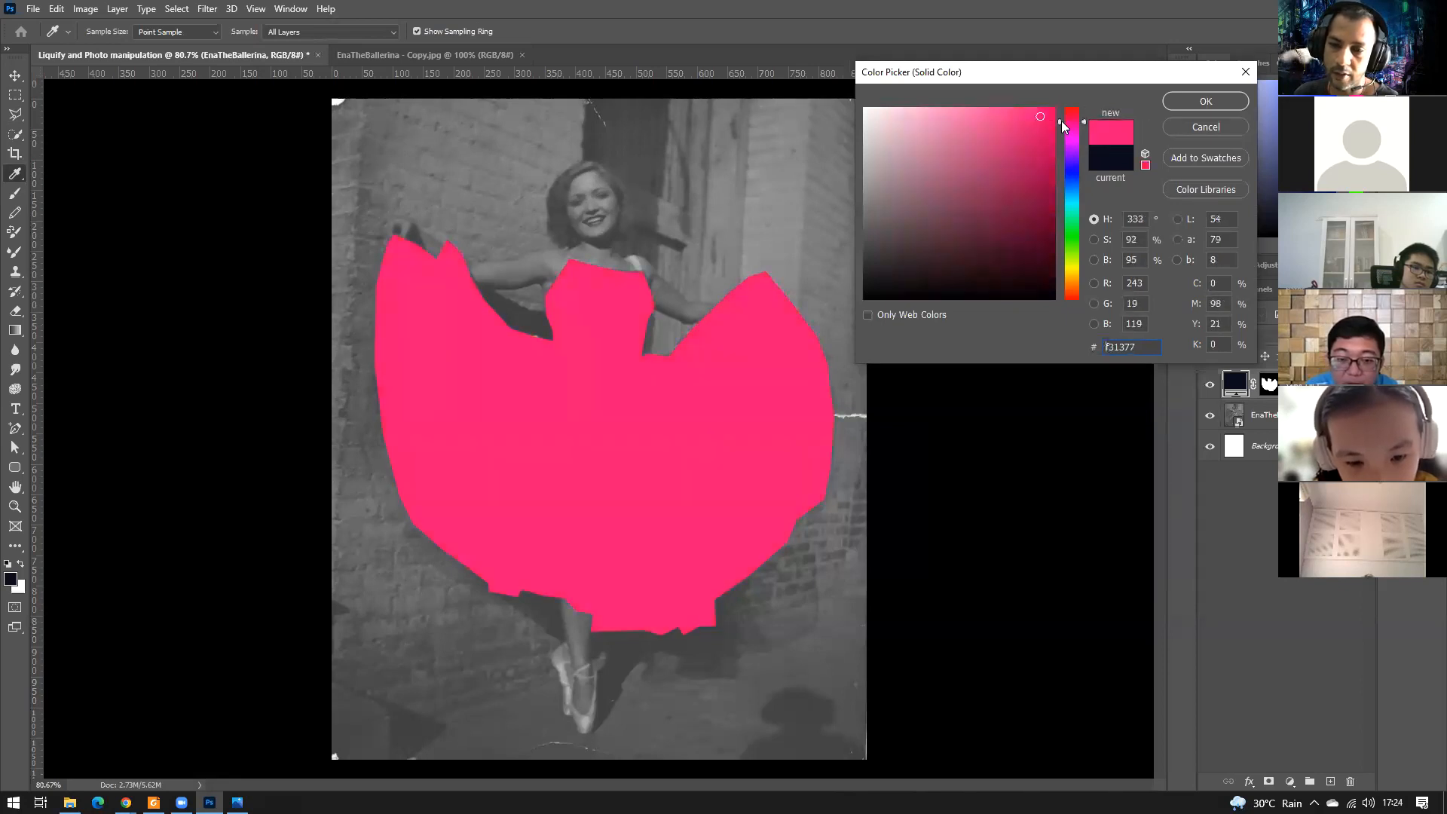
{"action": "left_click", "coordinate": [1220, 102]}
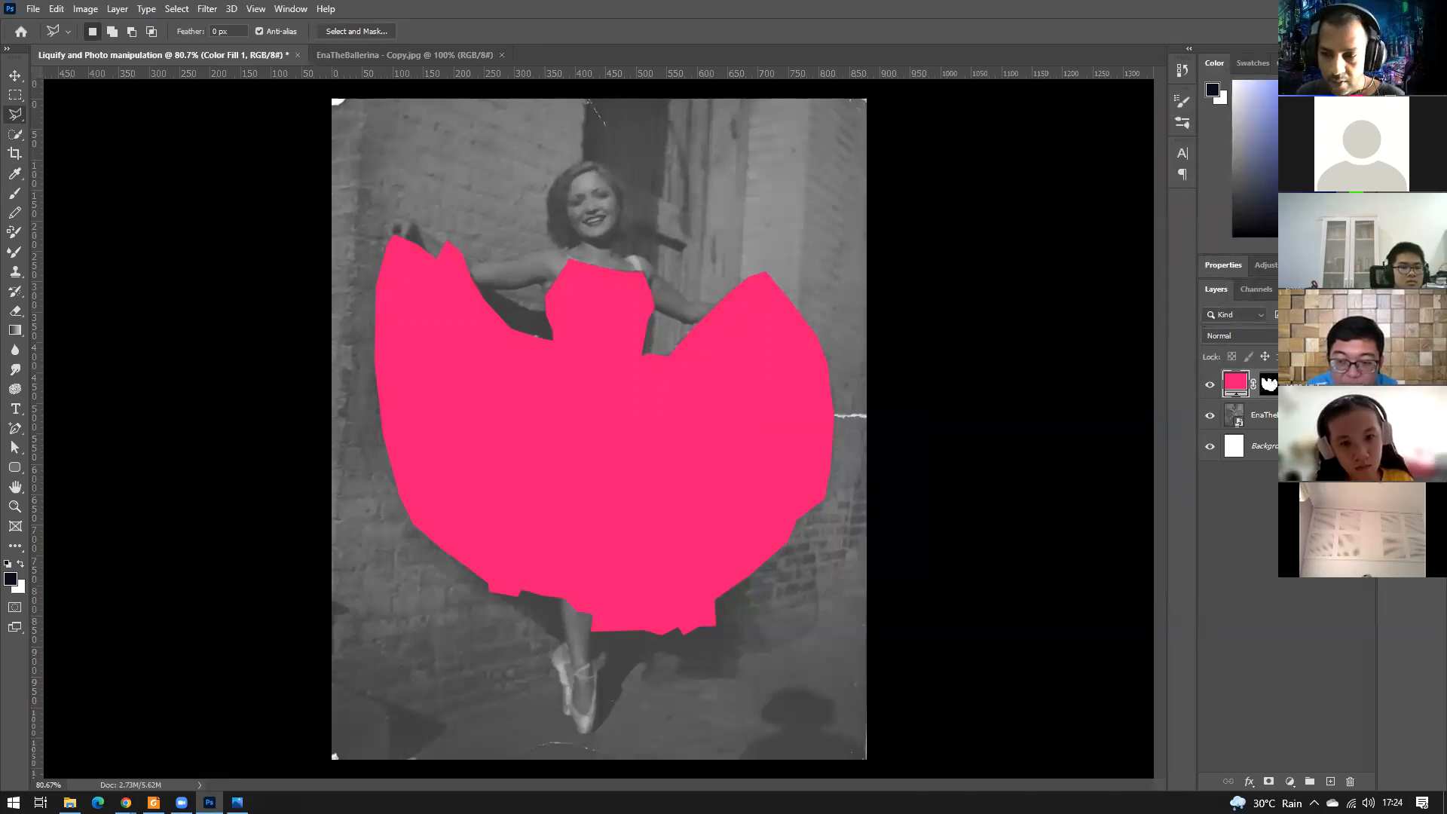
Set the blend mode of the pink dress fill layer to Overlay.
{"action": "left_click", "coordinate": [1253, 338]}
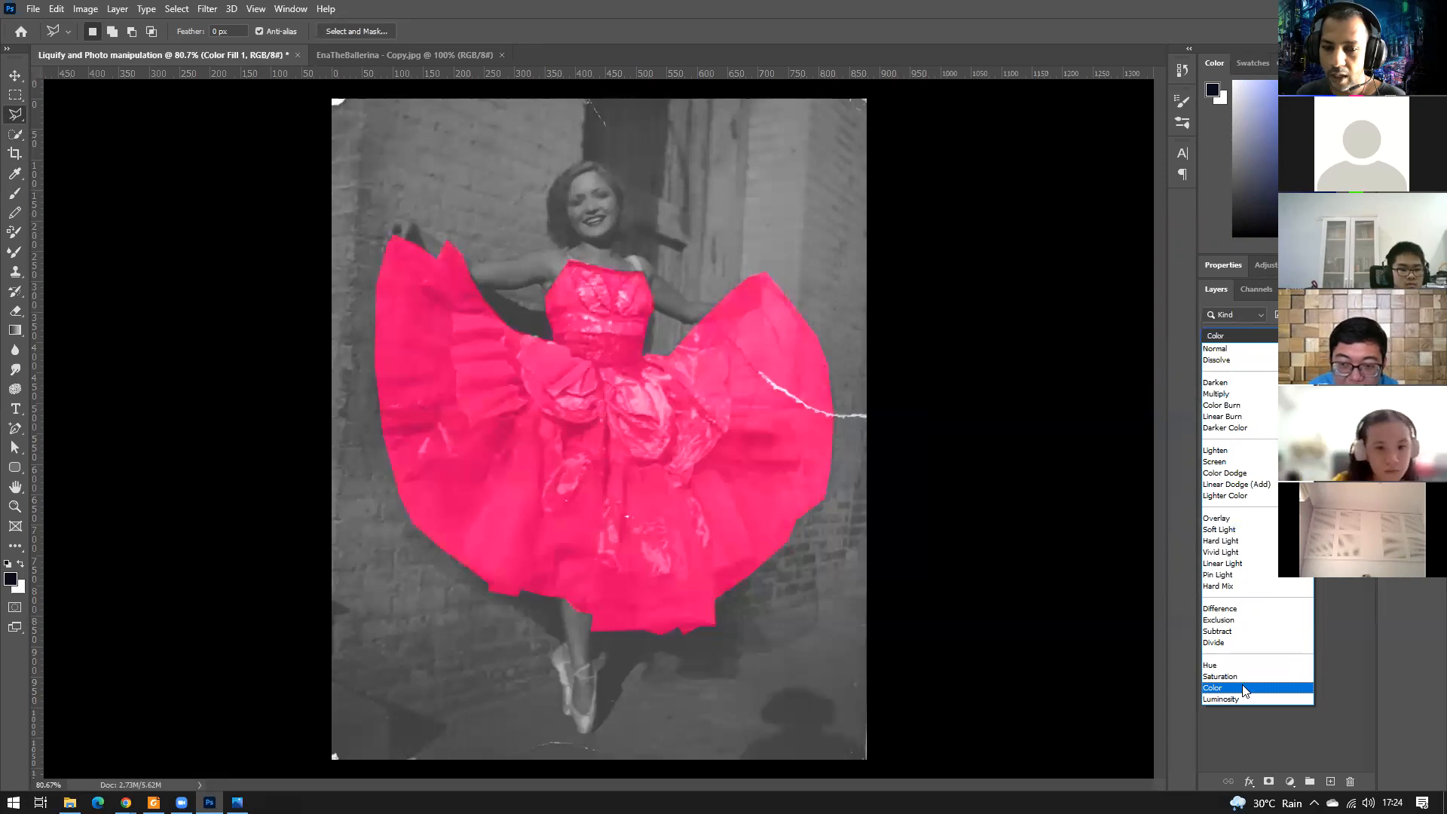
{"action": "left_click", "coordinate": [1237, 519]}
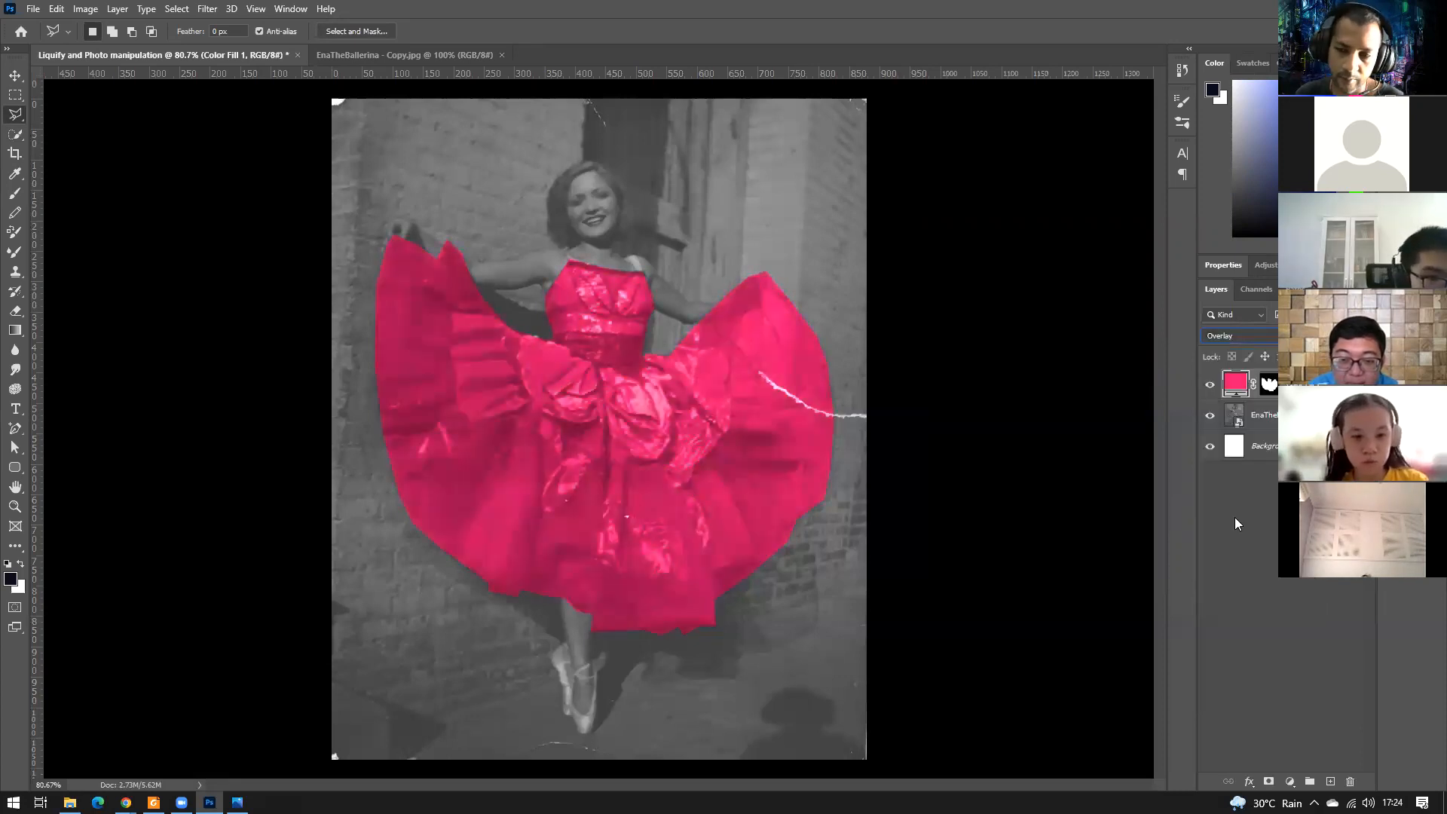
{"action": "left_click", "coordinate": [1235, 517]}
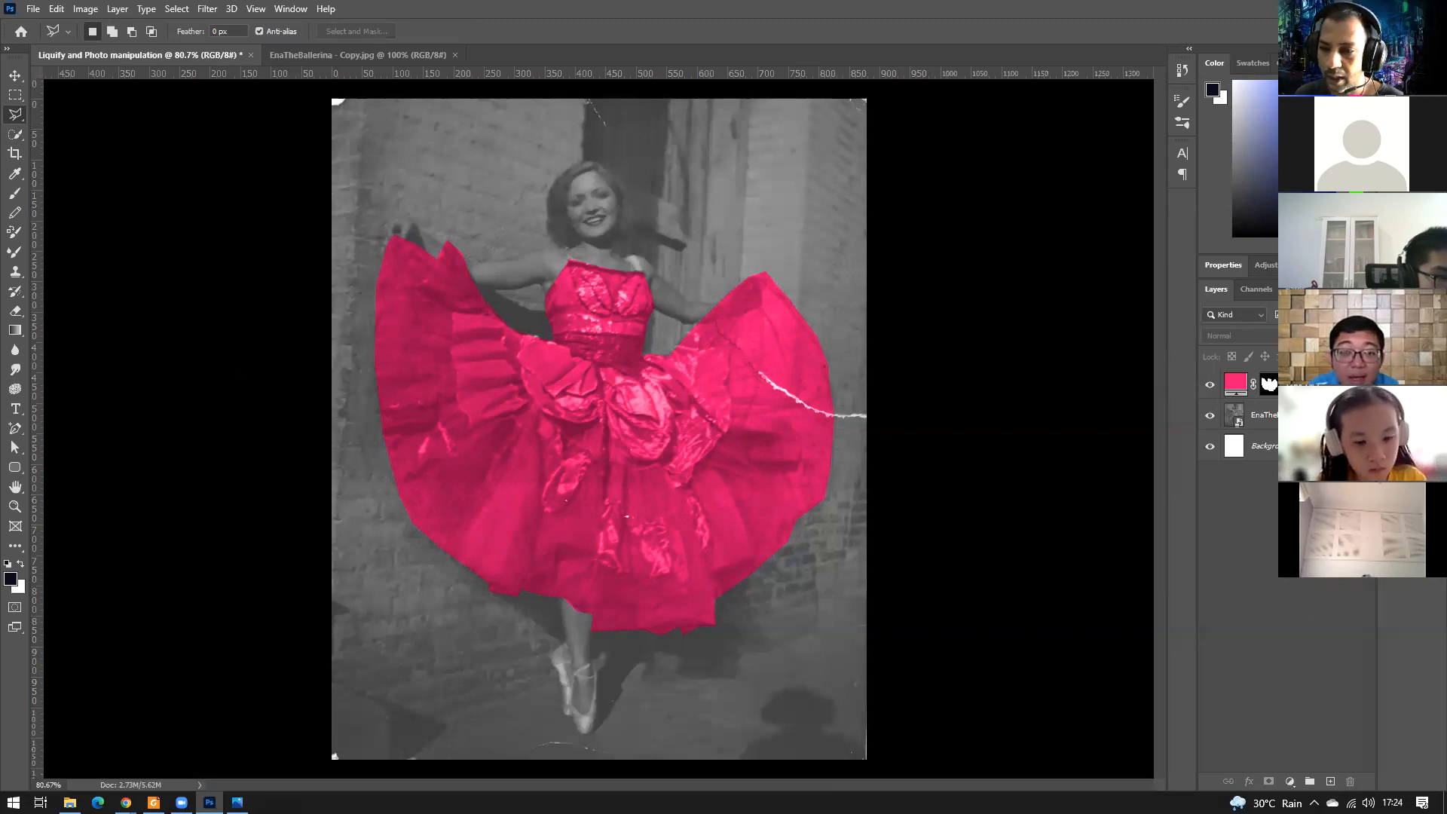
Try several opacity levels on the pink dress fill layer and settle on 70%.
{"action": "left_click", "coordinate": [1234, 386]}
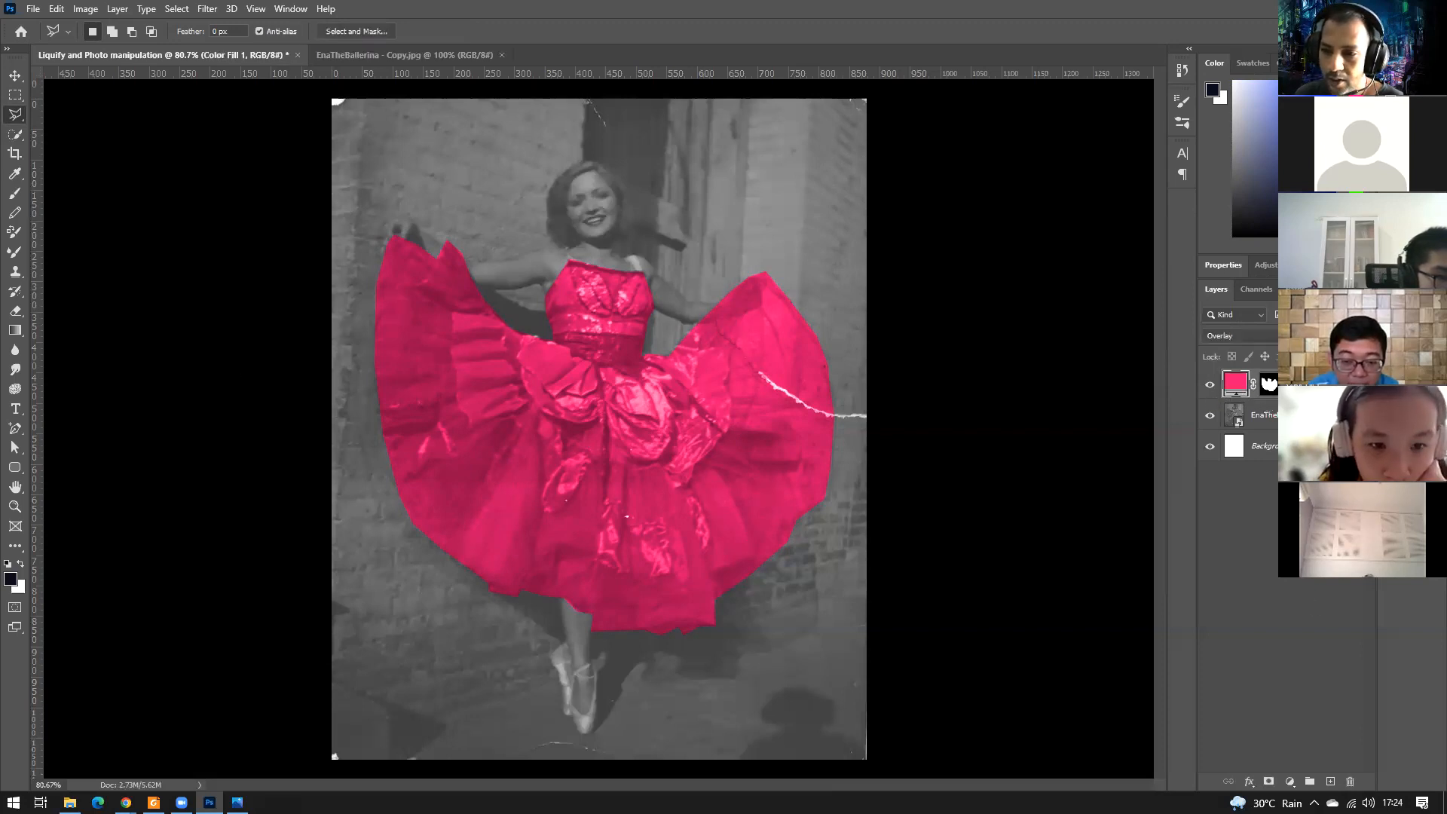
{"action": "key", "text": "6"}
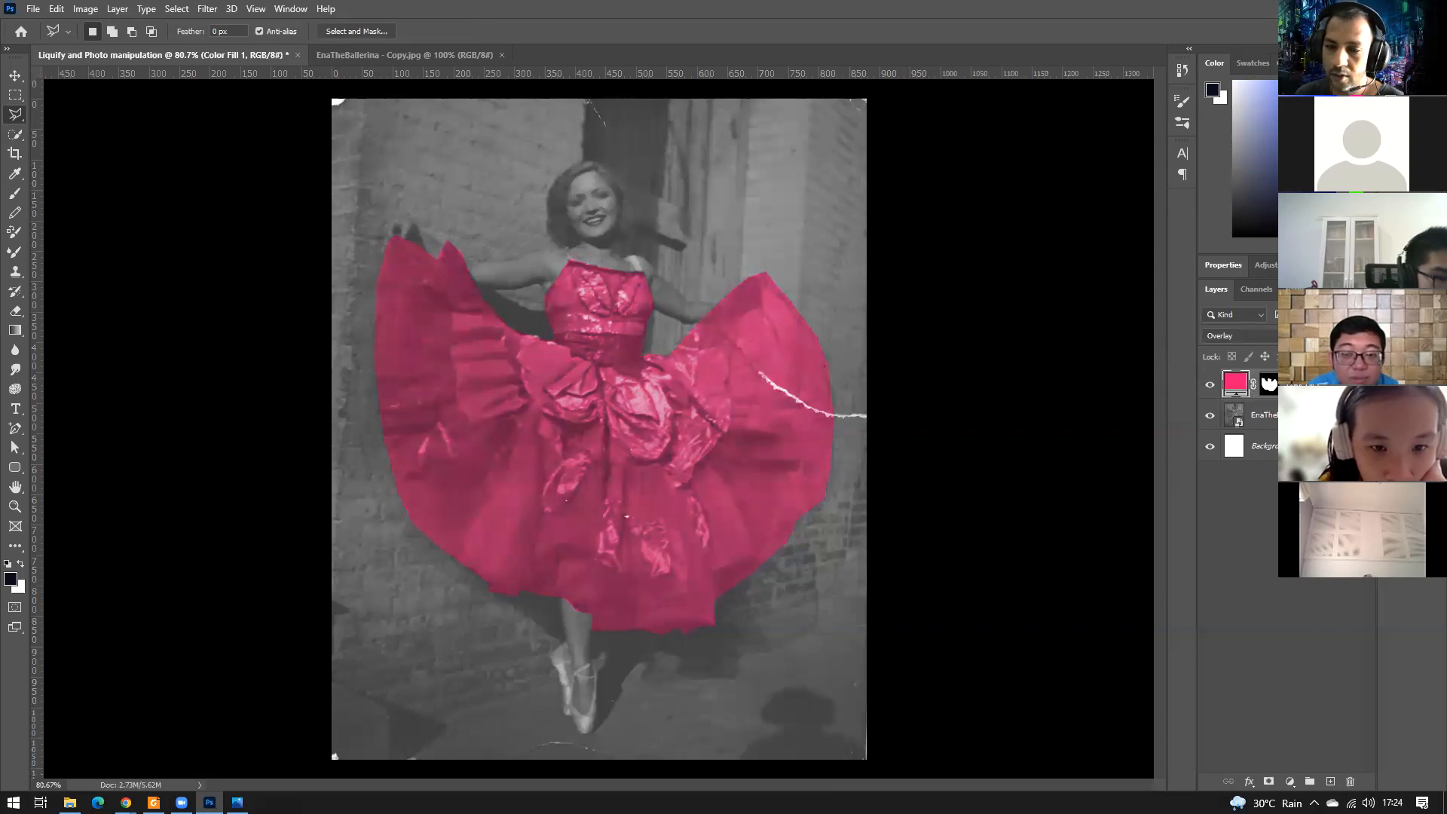
{"action": "key", "text": "5"}
{"action": "key", "text": "2"}
{"action": "key", "text": "6"}
{"action": "key", "text": "0"}
{"action": "key", "text": "7"}
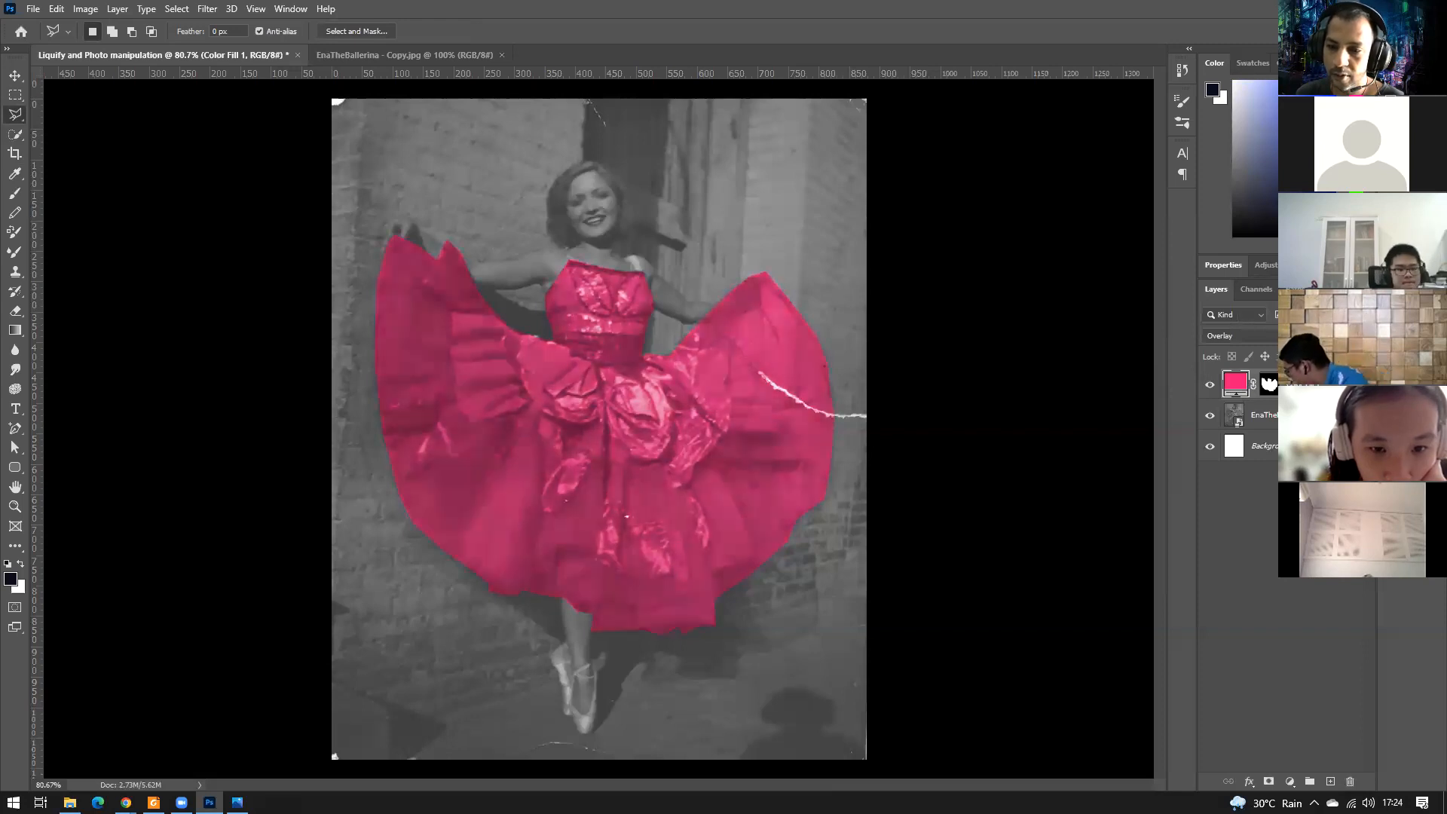
{"action": "left_click", "coordinate": [1252, 528]}
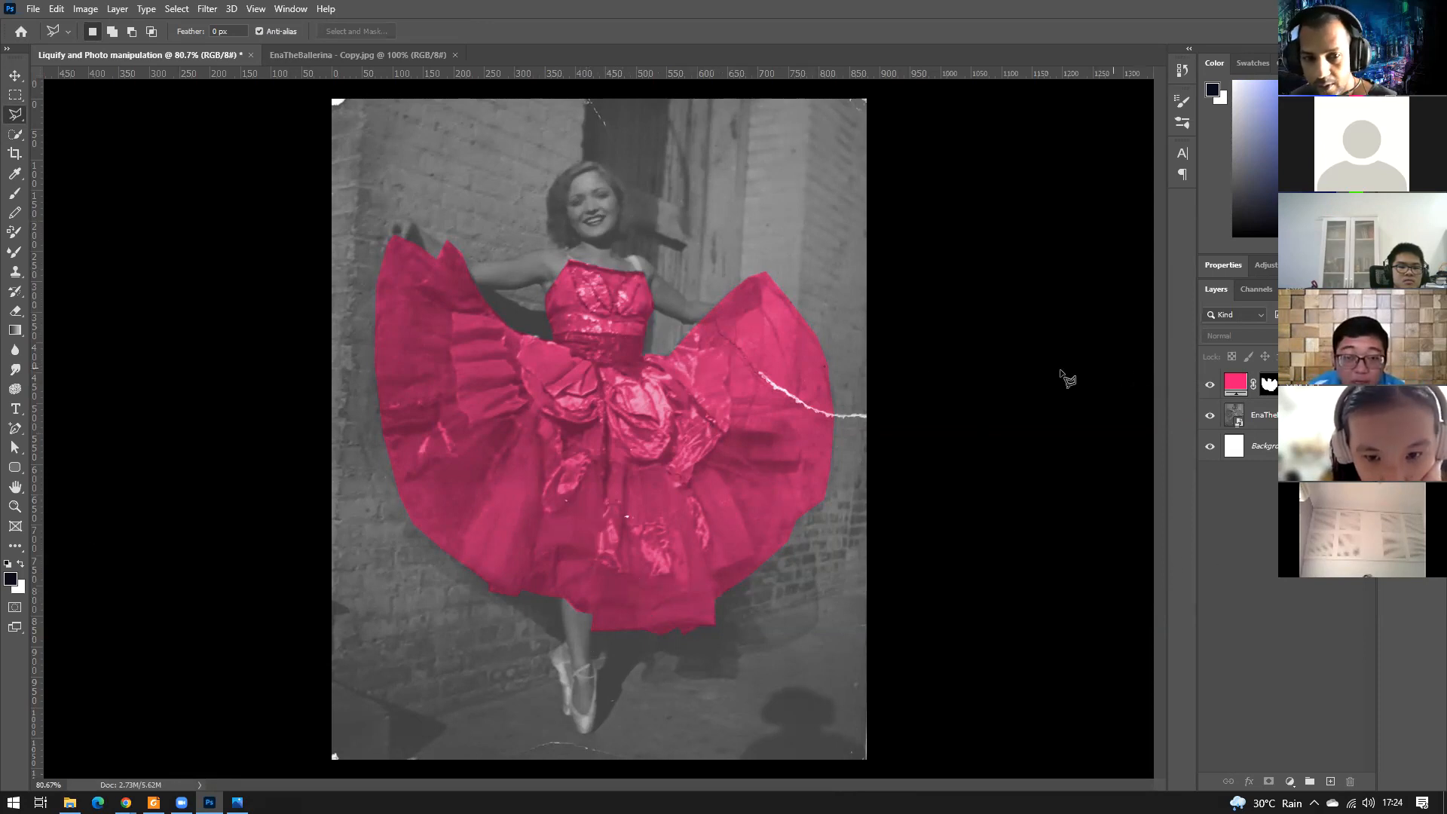
{"action": "left_click", "coordinate": [1243, 381]}
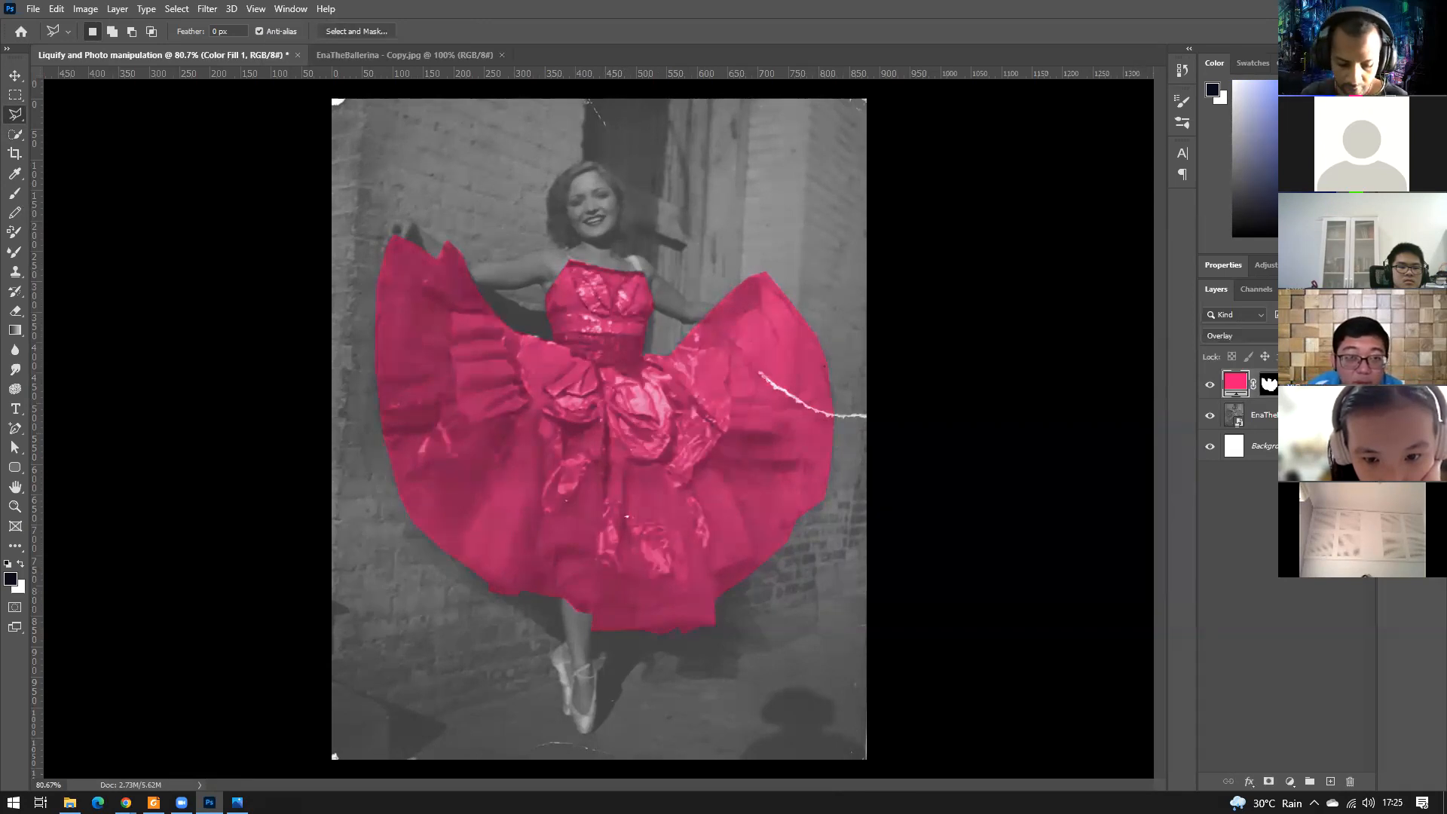
{"action": "key", "text": "Return"}
{"action": "left_click", "coordinate": [1317, 606]}
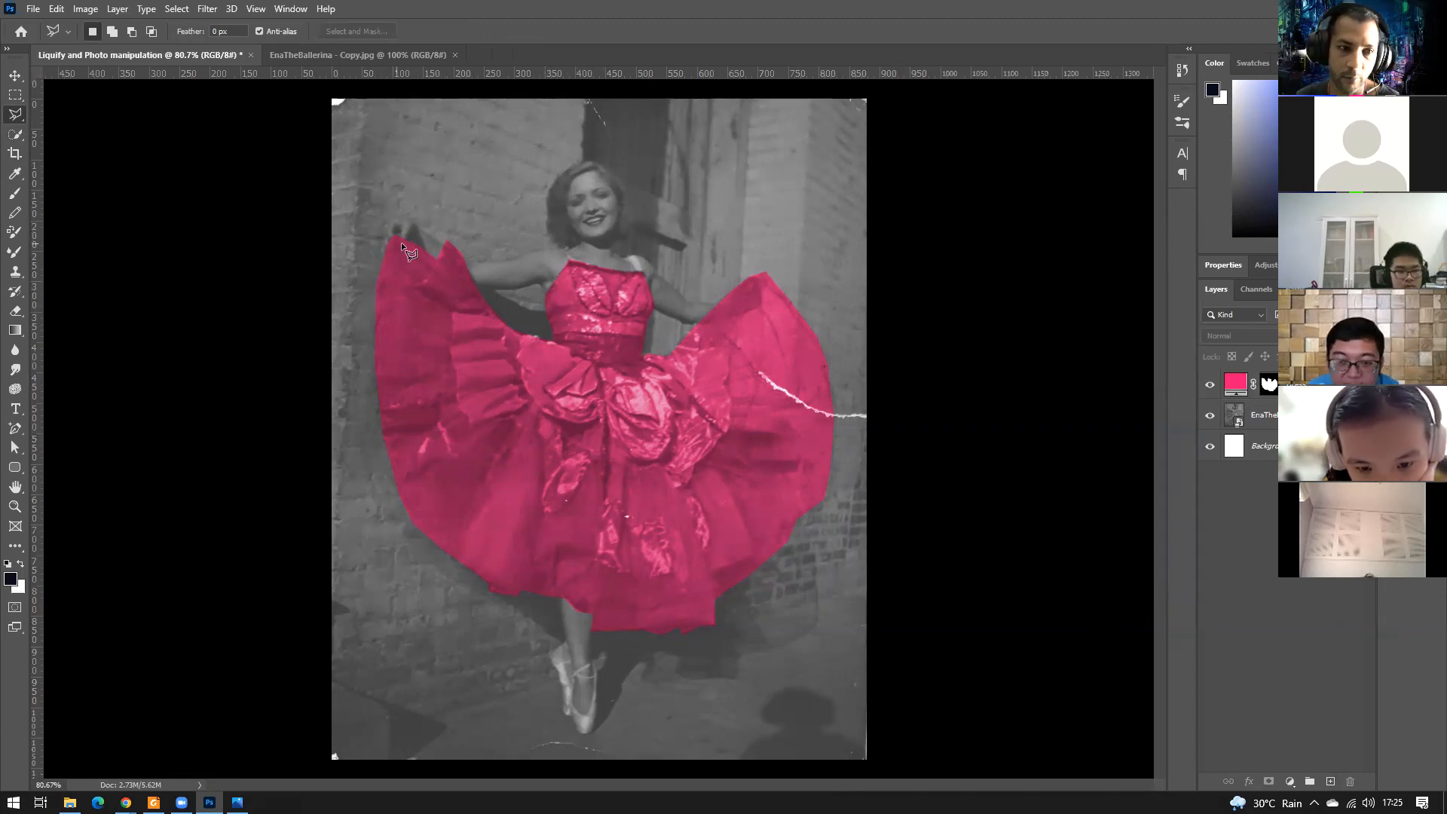
Select the dancer's raised hand and the arm on the photo's left side with the freehand Lasso tool.
{"action": "right_click", "coordinate": [21, 115]}
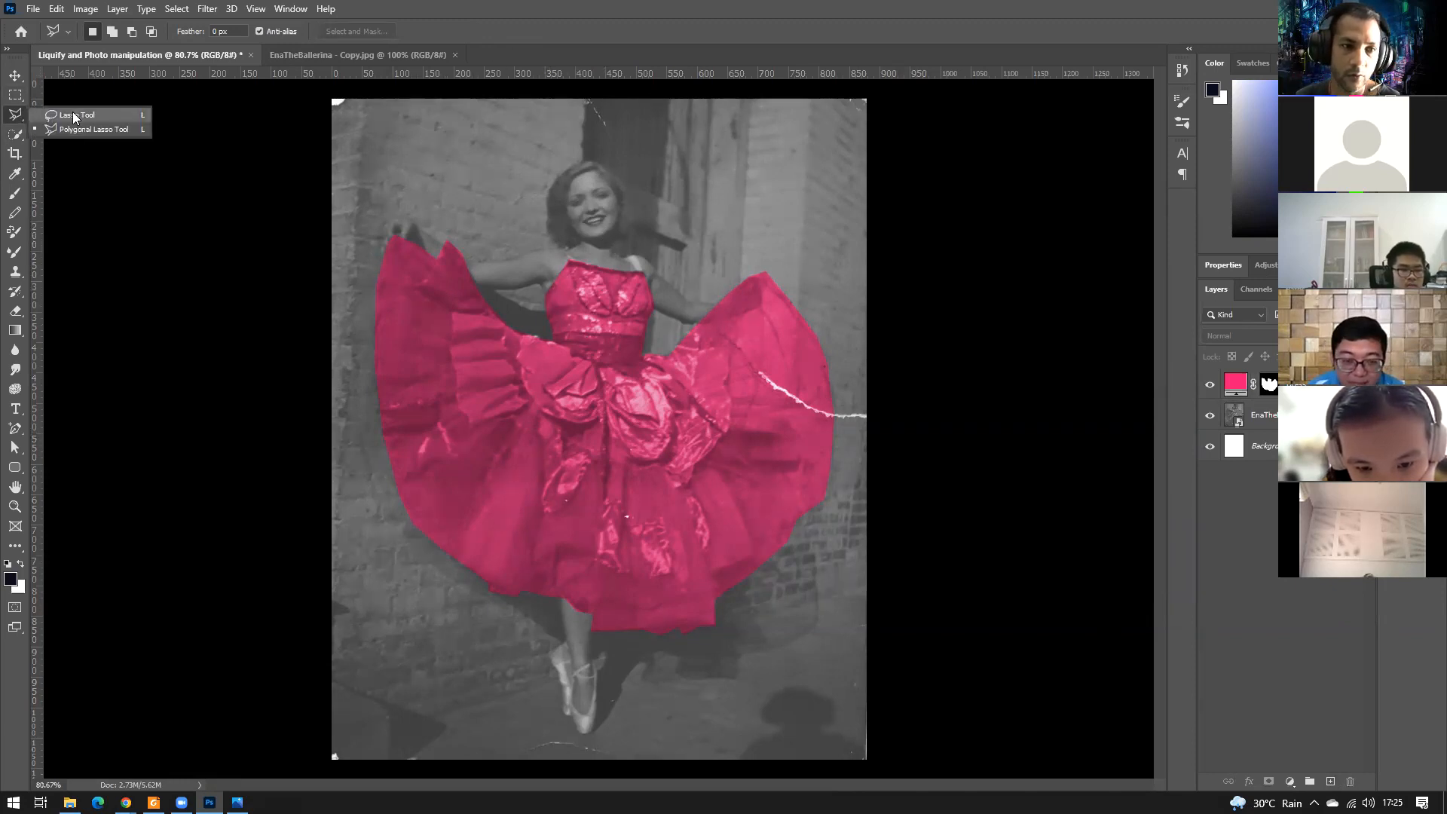
{"action": "left_click", "coordinate": [73, 118]}
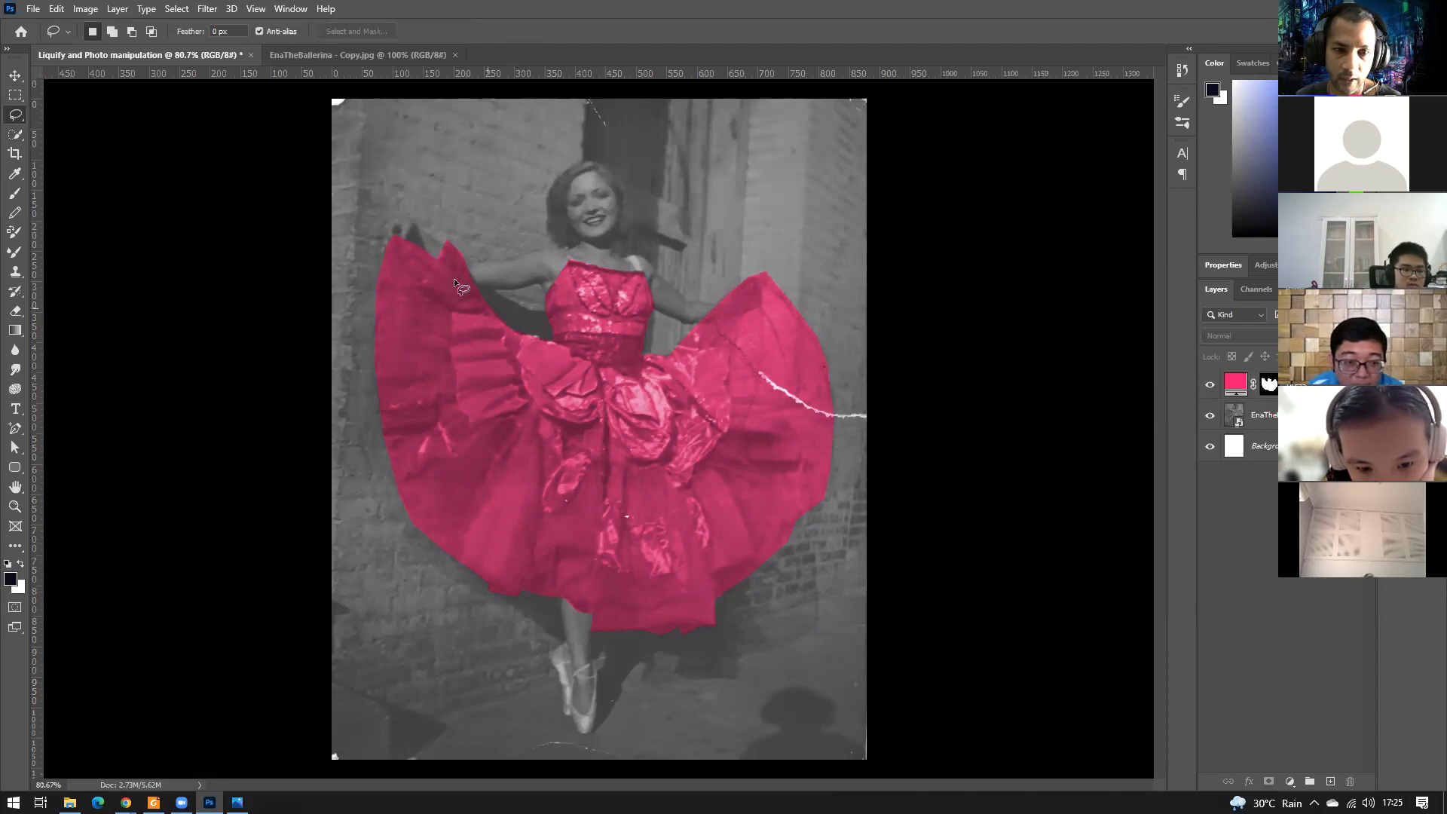
{"action": "mouse_move", "coordinate": [387, 221]}
{"action": "left_mouse_down"}
{"action": "mouse_move", "coordinate": [442, 252]}
{"action": "mouse_move", "coordinate": [391, 239]}
{"action": "mouse_move", "coordinate": [483, 285]}
{"action": "mouse_move", "coordinate": [537, 282]}
{"action": "left_mouse_up"}
{"action": "key", "text": "shift"}
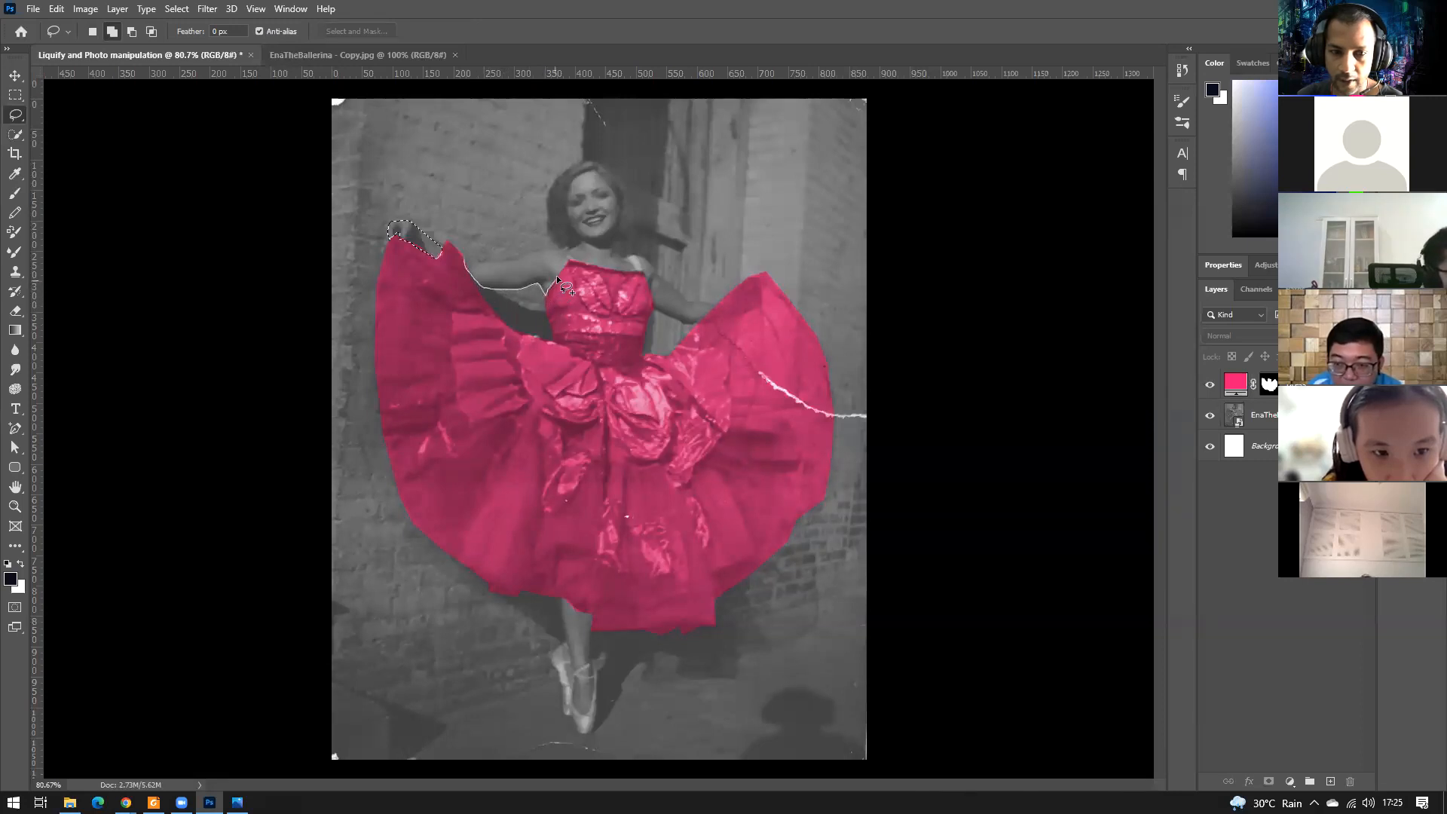
{"action": "mouse_move", "coordinate": [564, 265]}
{"action": "left_mouse_down"}
{"action": "mouse_move", "coordinate": [537, 247]}
{"action": "mouse_move", "coordinate": [466, 263]}
{"action": "left_mouse_up"}
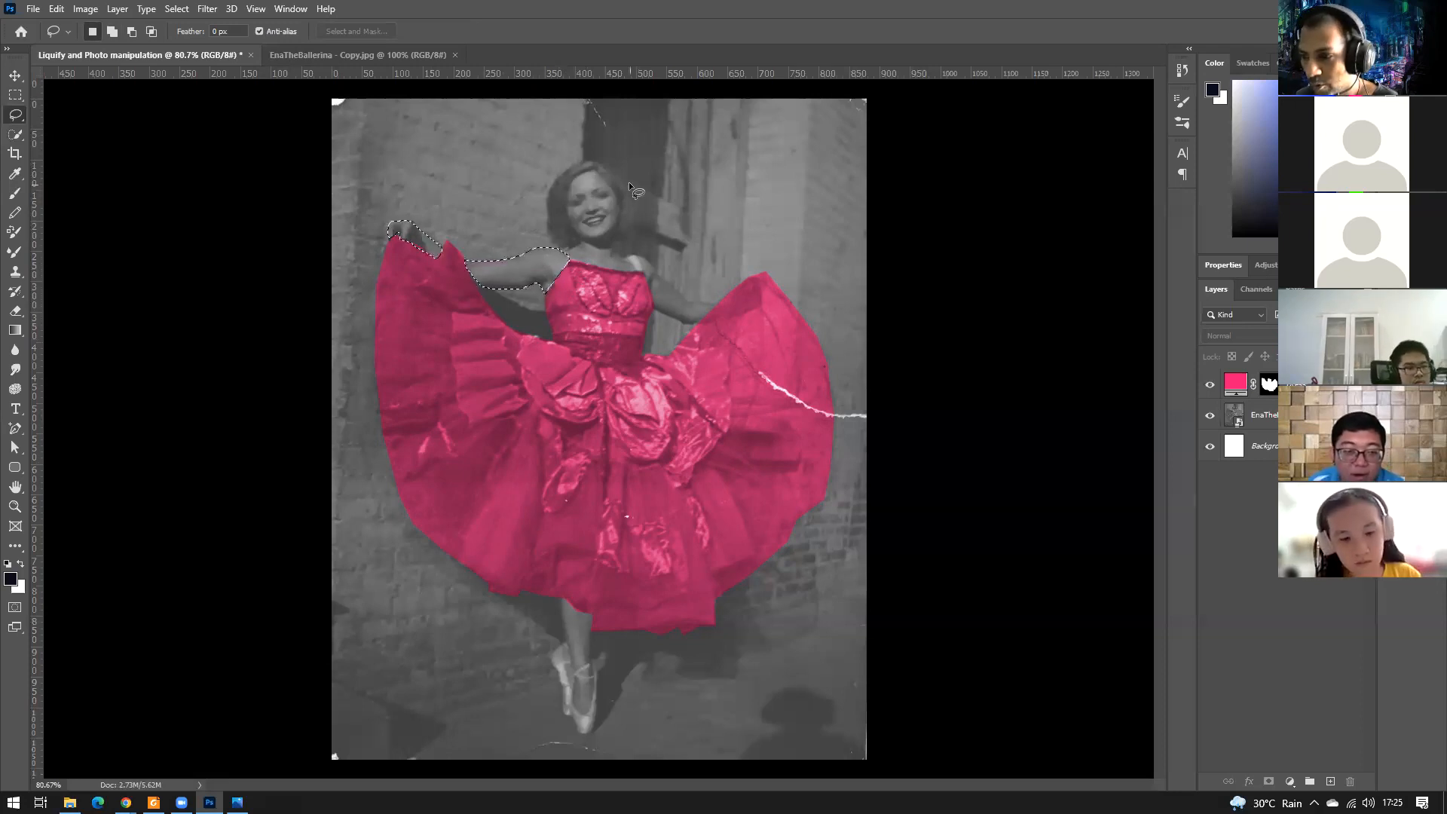
Add the dancer's face, neck and upper chest down to the bodice edge to the Lasso selection.
{"action": "key", "text": "shift"}
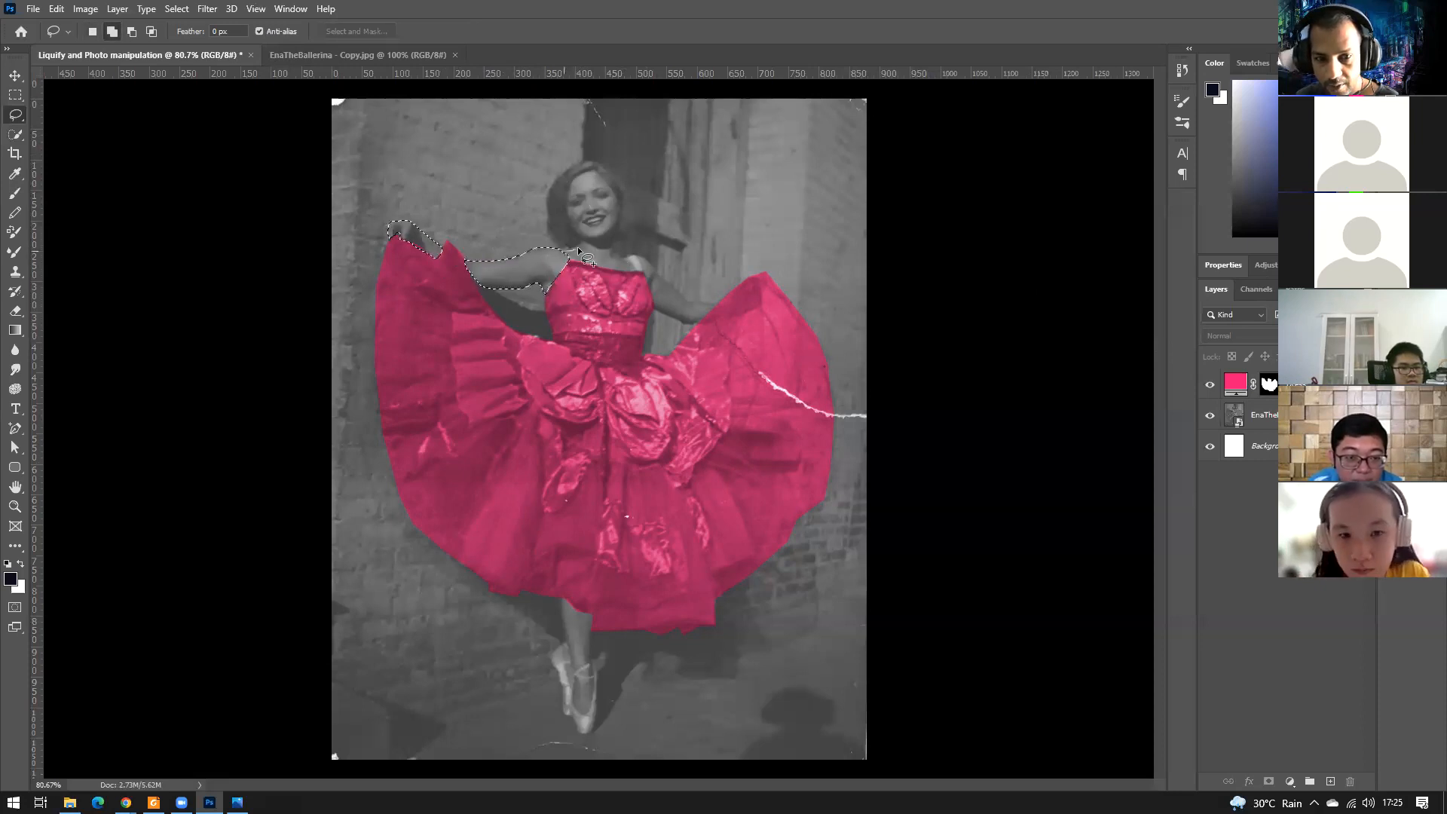
{"action": "left_click_drag", "start_coordinate": [579, 234], "coordinate": [564, 201]}
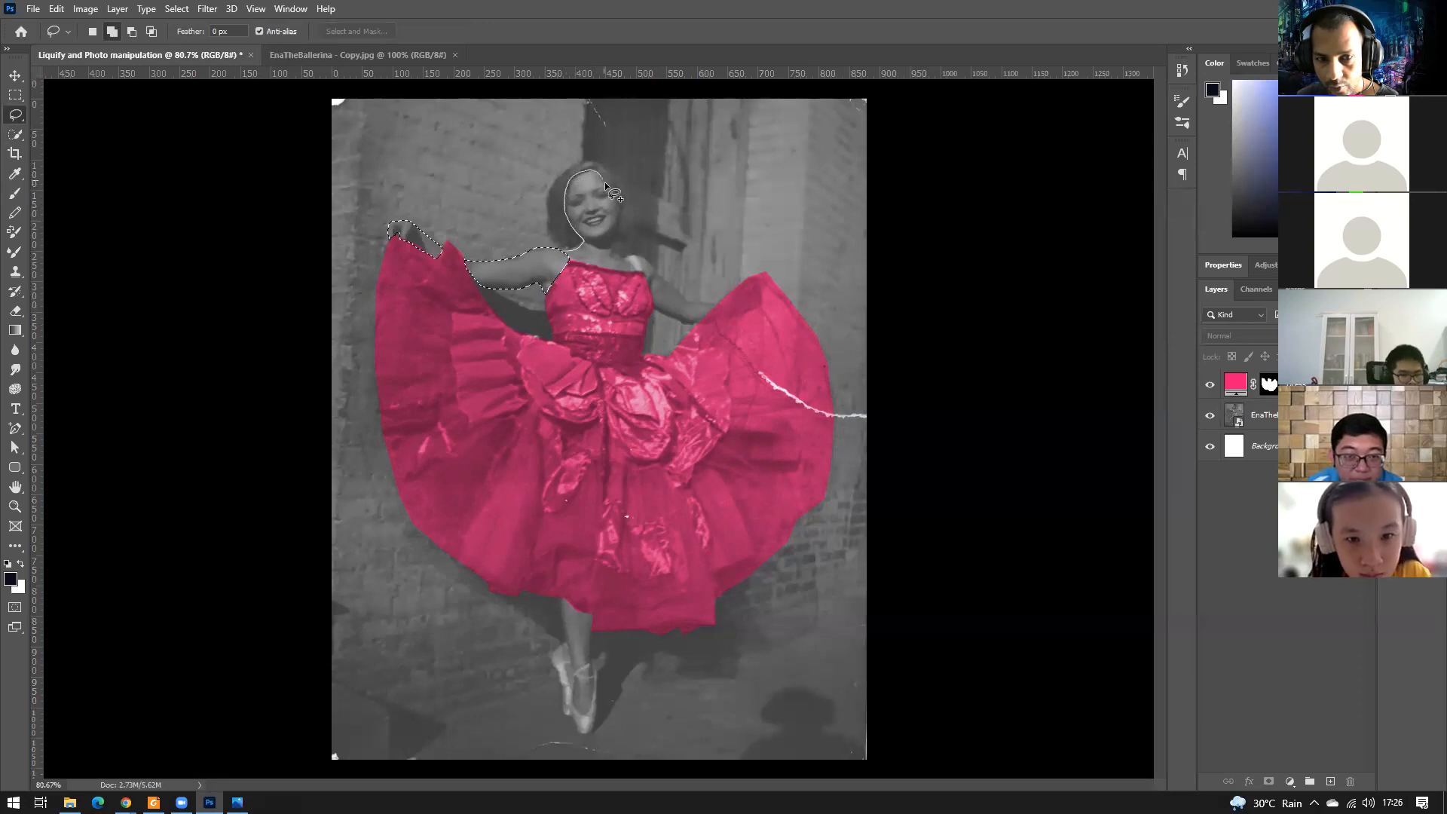
{"action": "left_click_drag", "start_coordinate": [620, 215], "coordinate": [625, 258]}
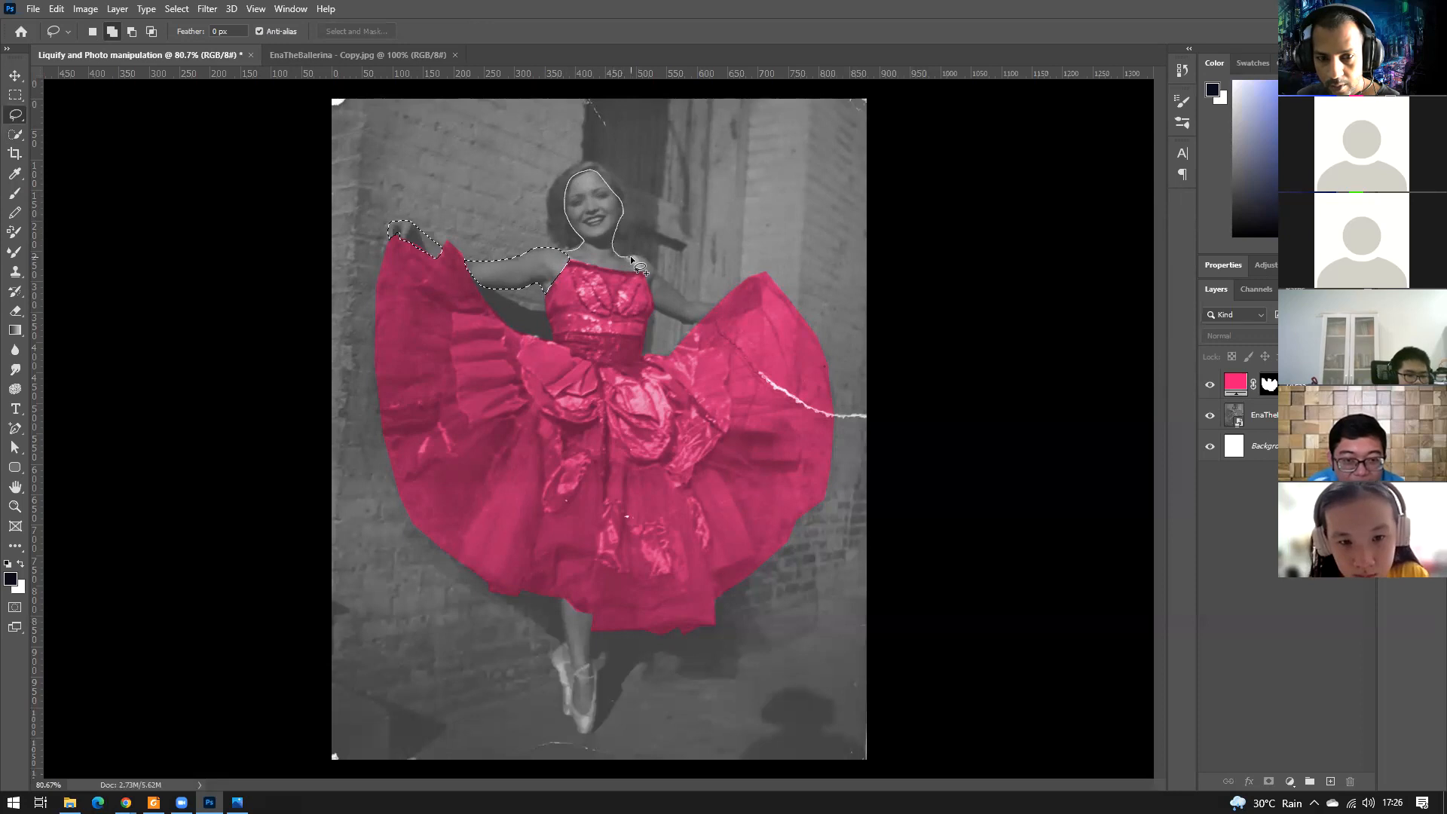
{"action": "left_click_drag", "start_coordinate": [591, 264], "coordinate": [575, 260]}
Add the arm on the photo's right side, the visible lower leg and the bare top of the foot to the selection.
{"action": "key", "text": "shift"}
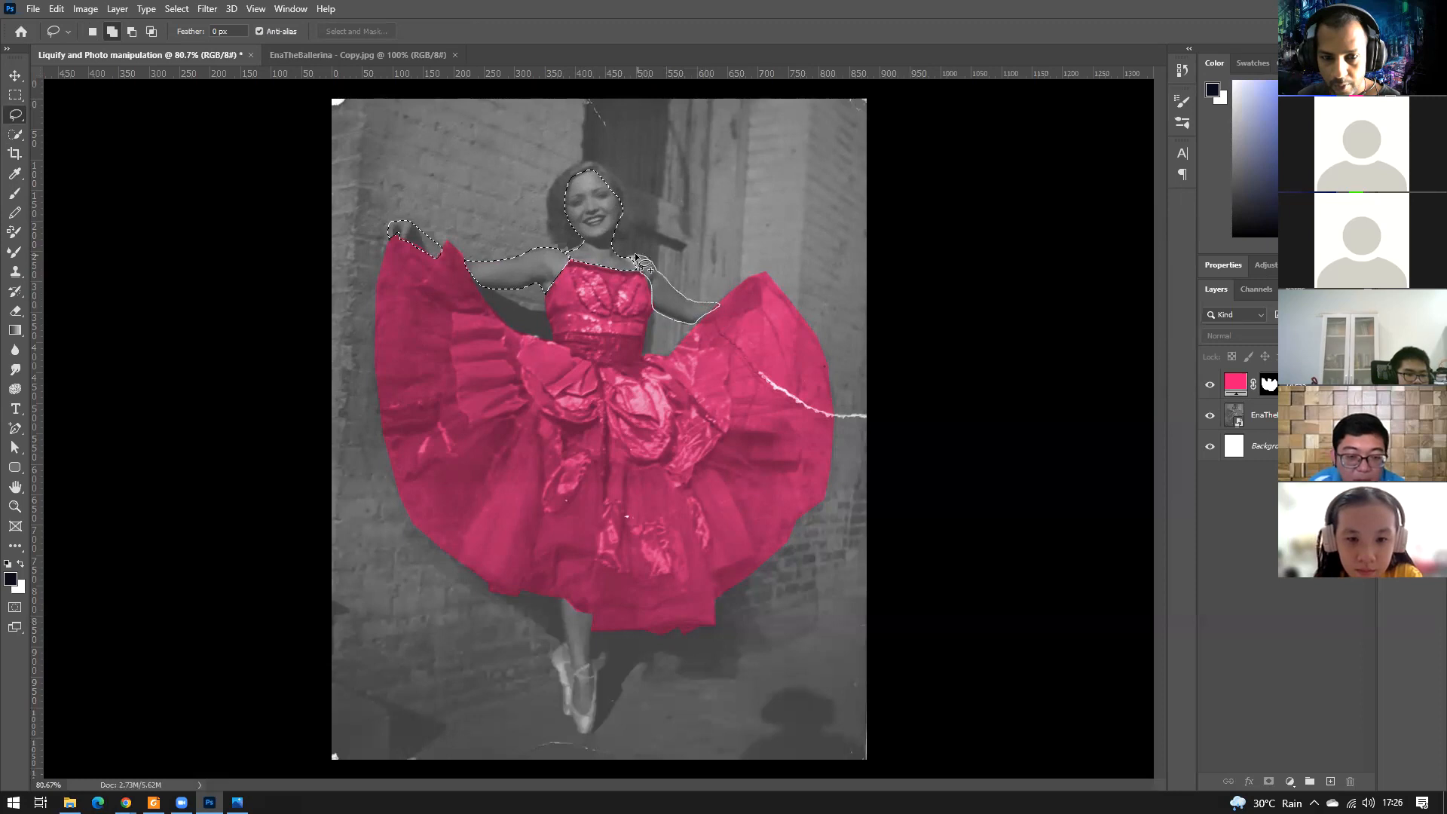
{"action": "left_click_drag", "start_coordinate": [639, 266], "coordinate": [634, 260]}
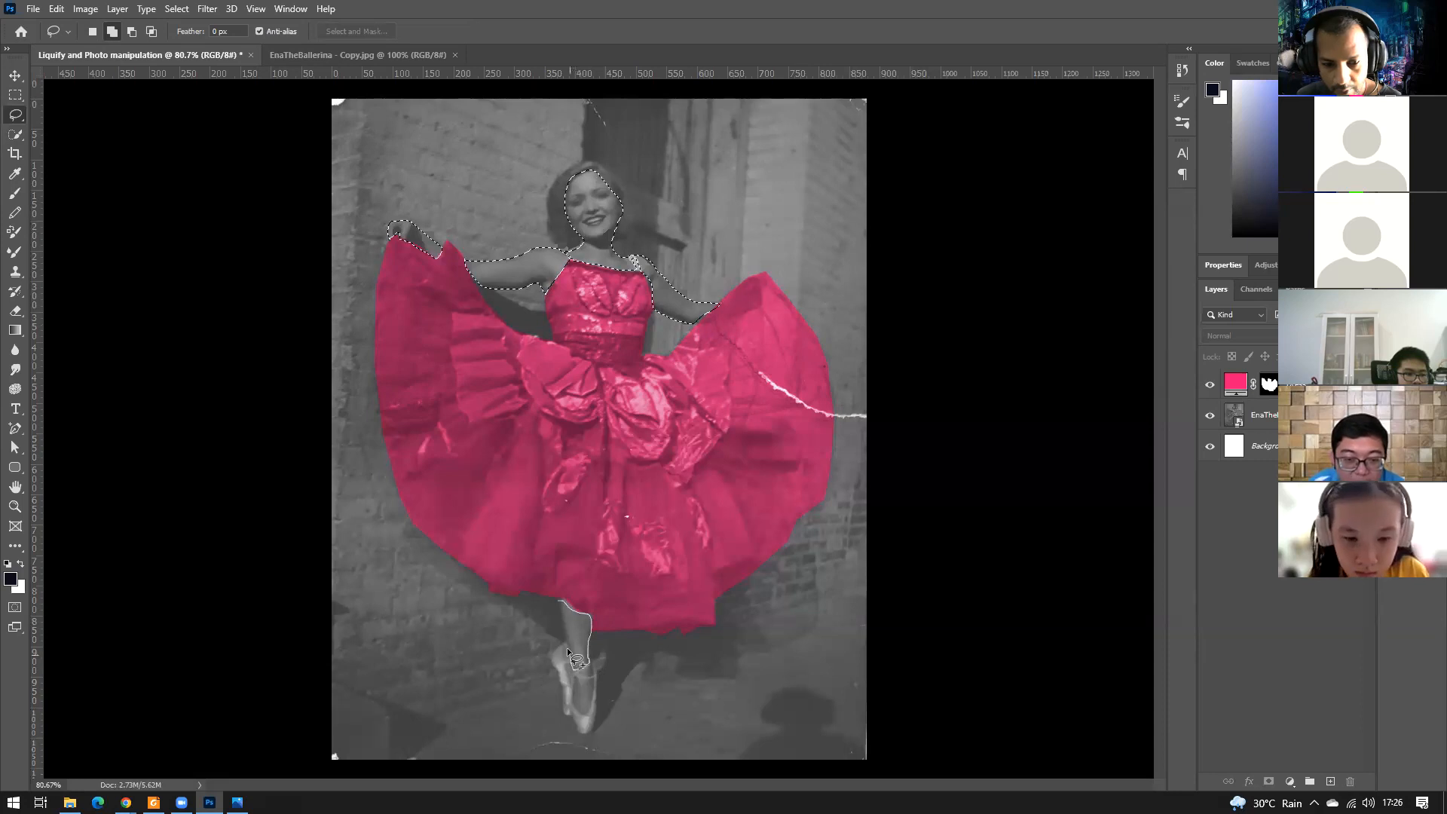
{"action": "left_click_drag", "start_coordinate": [555, 604], "coordinate": [555, 599]}
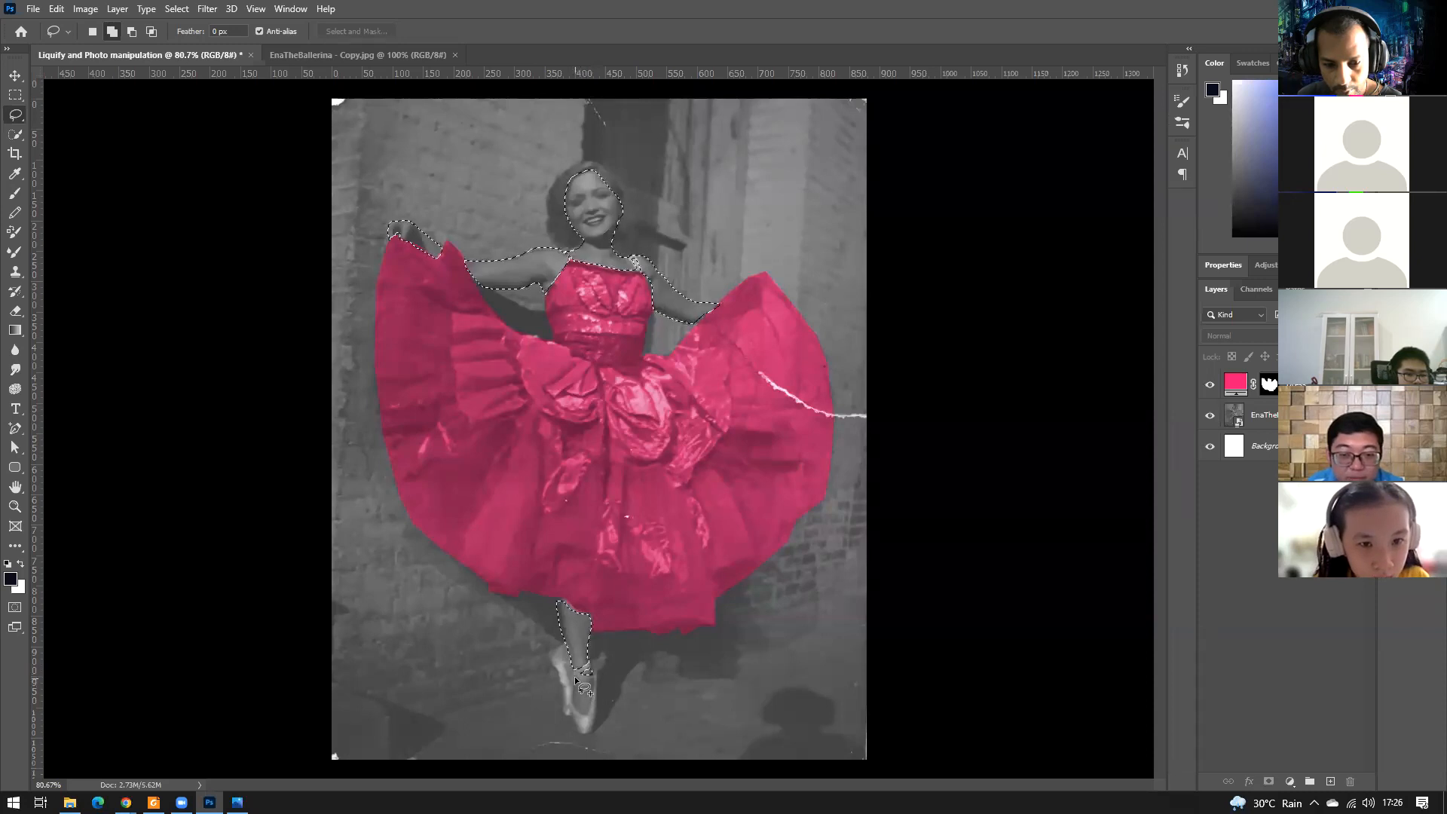
{"action": "mouse_move", "coordinate": [582, 714]}
{"action": "left_mouse_down"}
{"action": "mouse_move", "coordinate": [575, 682]}
{"action": "mouse_move", "coordinate": [592, 698]}
{"action": "mouse_move", "coordinate": [586, 718]}
{"action": "mouse_move", "coordinate": [564, 645]}
{"action": "mouse_move", "coordinate": [571, 664]}
{"action": "left_mouse_up"}
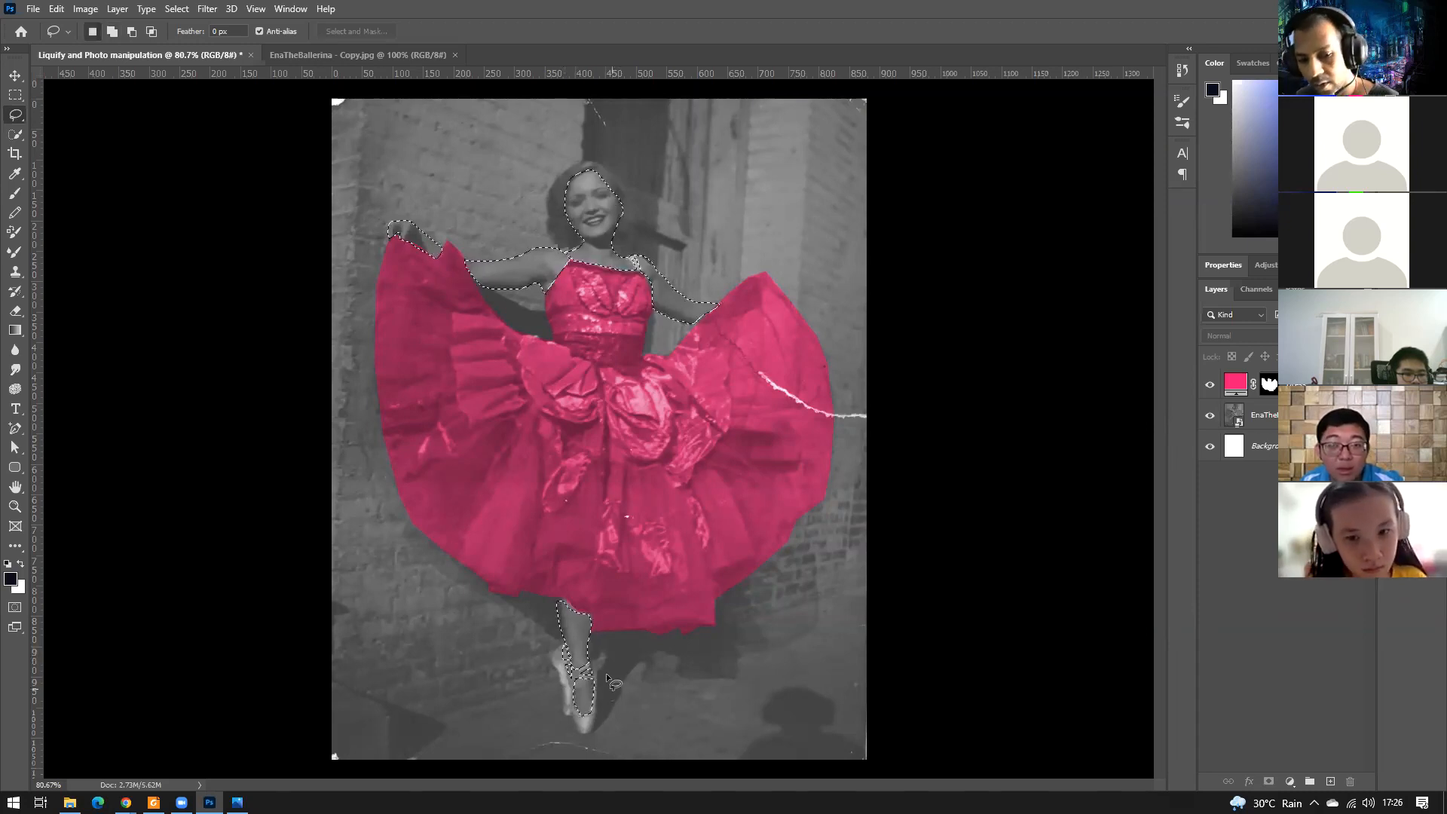
Add a Solid Color fill layer over the selected skin areas in light peach, #ffcaa7.
{"action": "left_click", "coordinate": [1292, 785]}
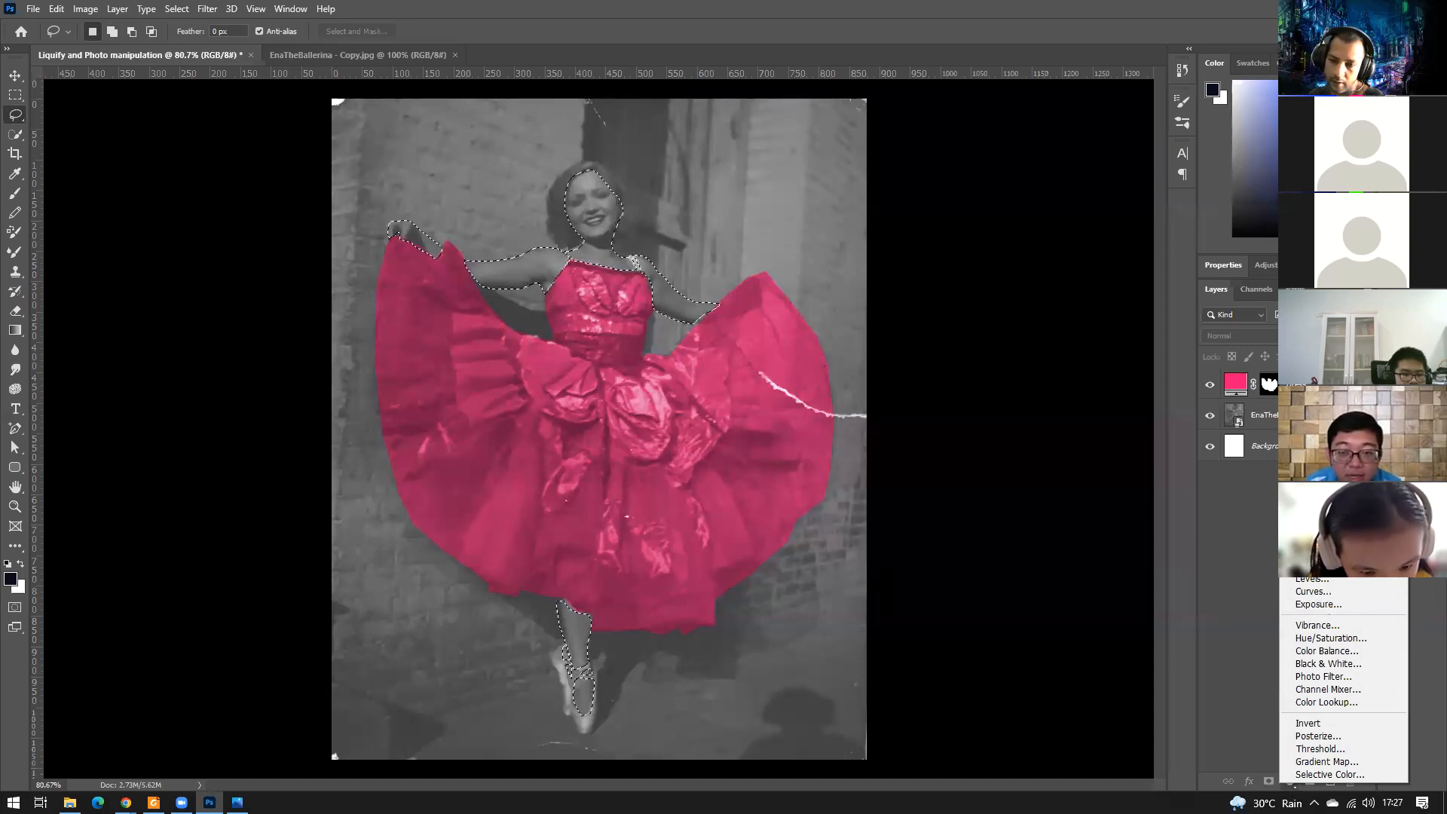
{"action": "left_click", "coordinate": [1315, 518]}
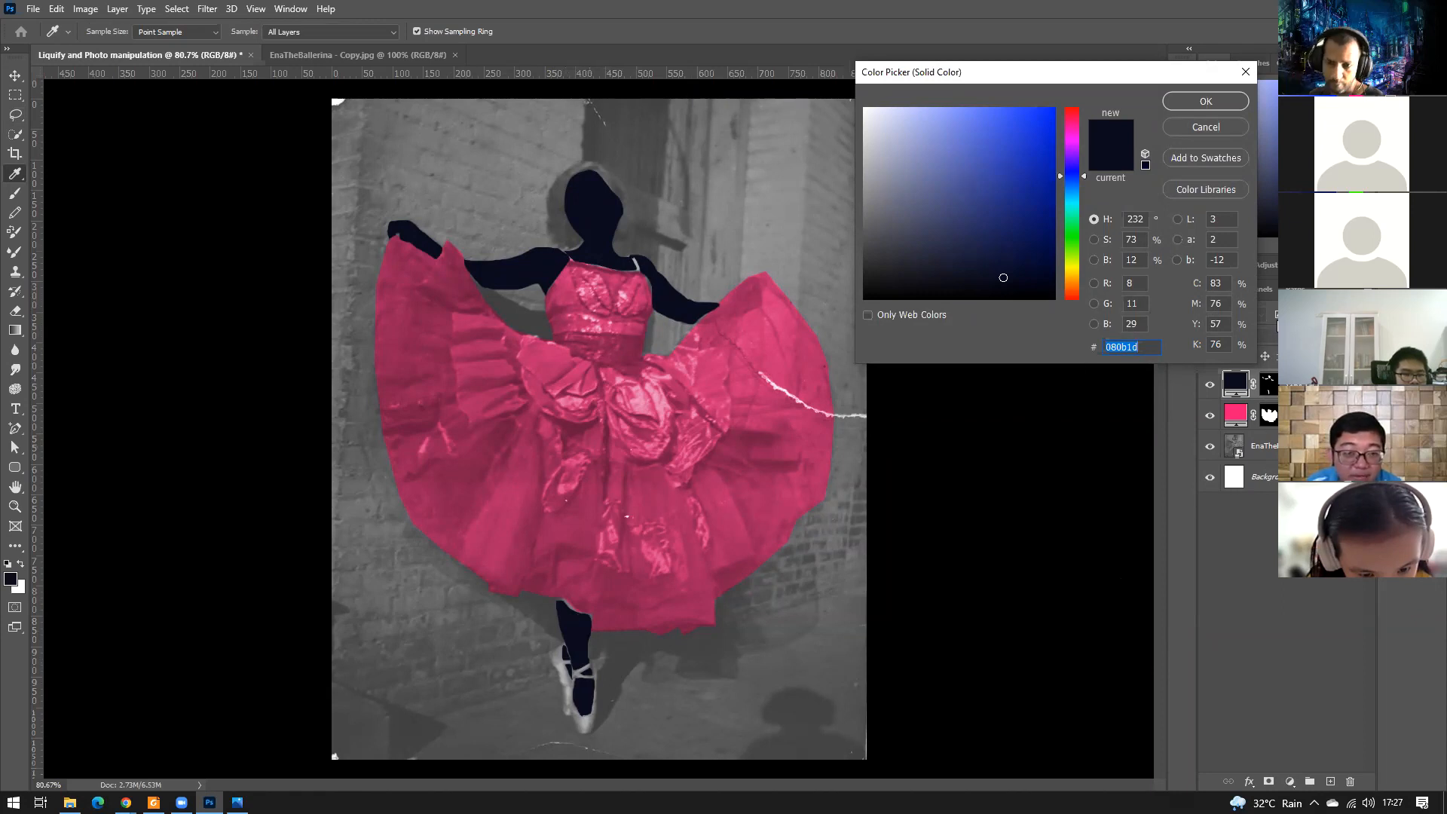
{"action": "left_click_drag", "start_coordinate": [1072, 245], "coordinate": [1073, 287]}
{"action": "mouse_move", "coordinate": [962, 135]}
{"action": "left_mouse_down"}
{"action": "mouse_move", "coordinate": [953, 112]}
{"action": "mouse_move", "coordinate": [931, 113]}
{"action": "mouse_move", "coordinate": [959, 106]}
{"action": "left_mouse_up"}
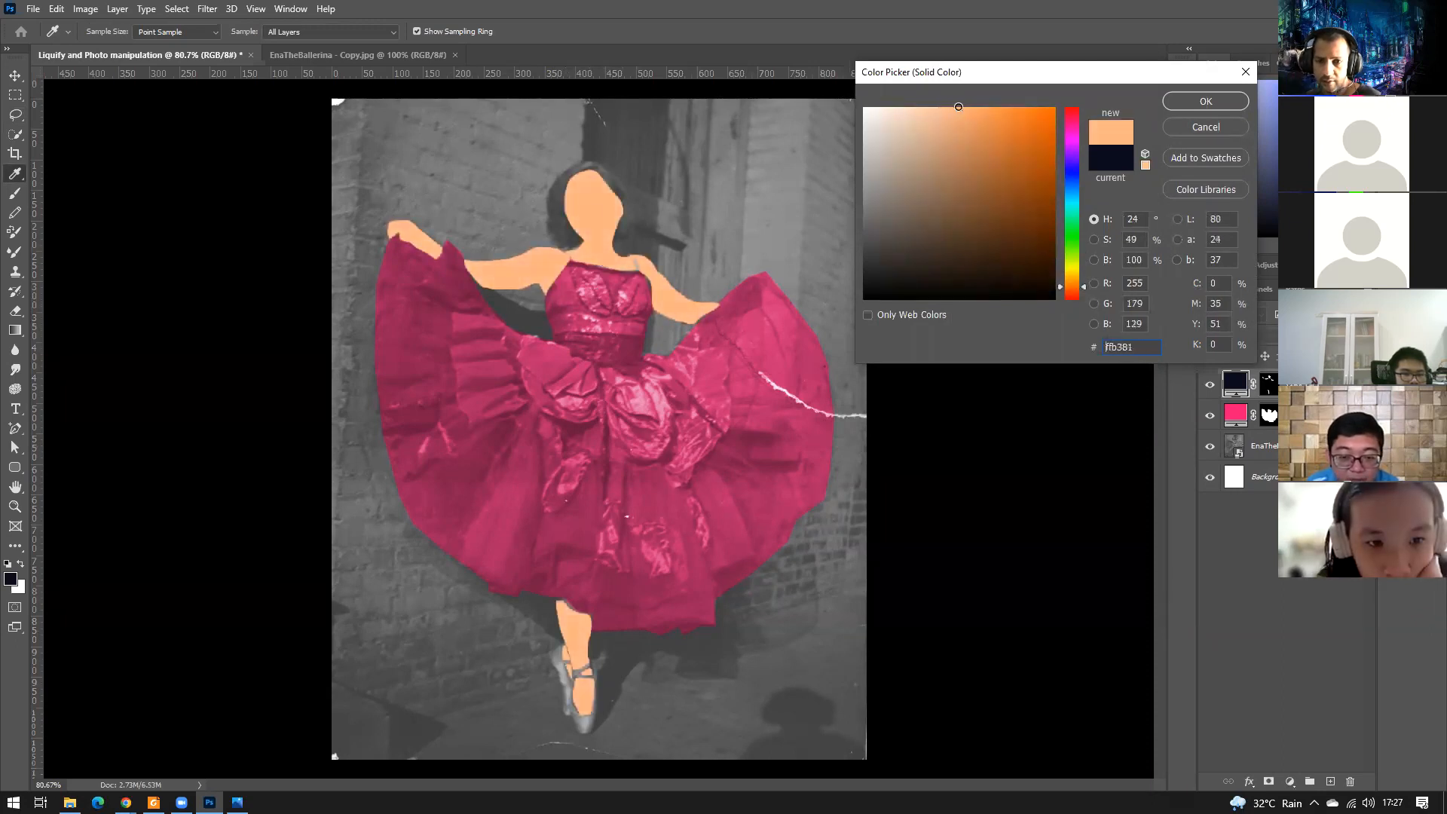
{"action": "mouse_move", "coordinate": [984, 190]}
{"action": "left_mouse_down"}
{"action": "mouse_move", "coordinate": [978, 141]}
{"action": "mouse_move", "coordinate": [930, 108]}
{"action": "left_mouse_up"}
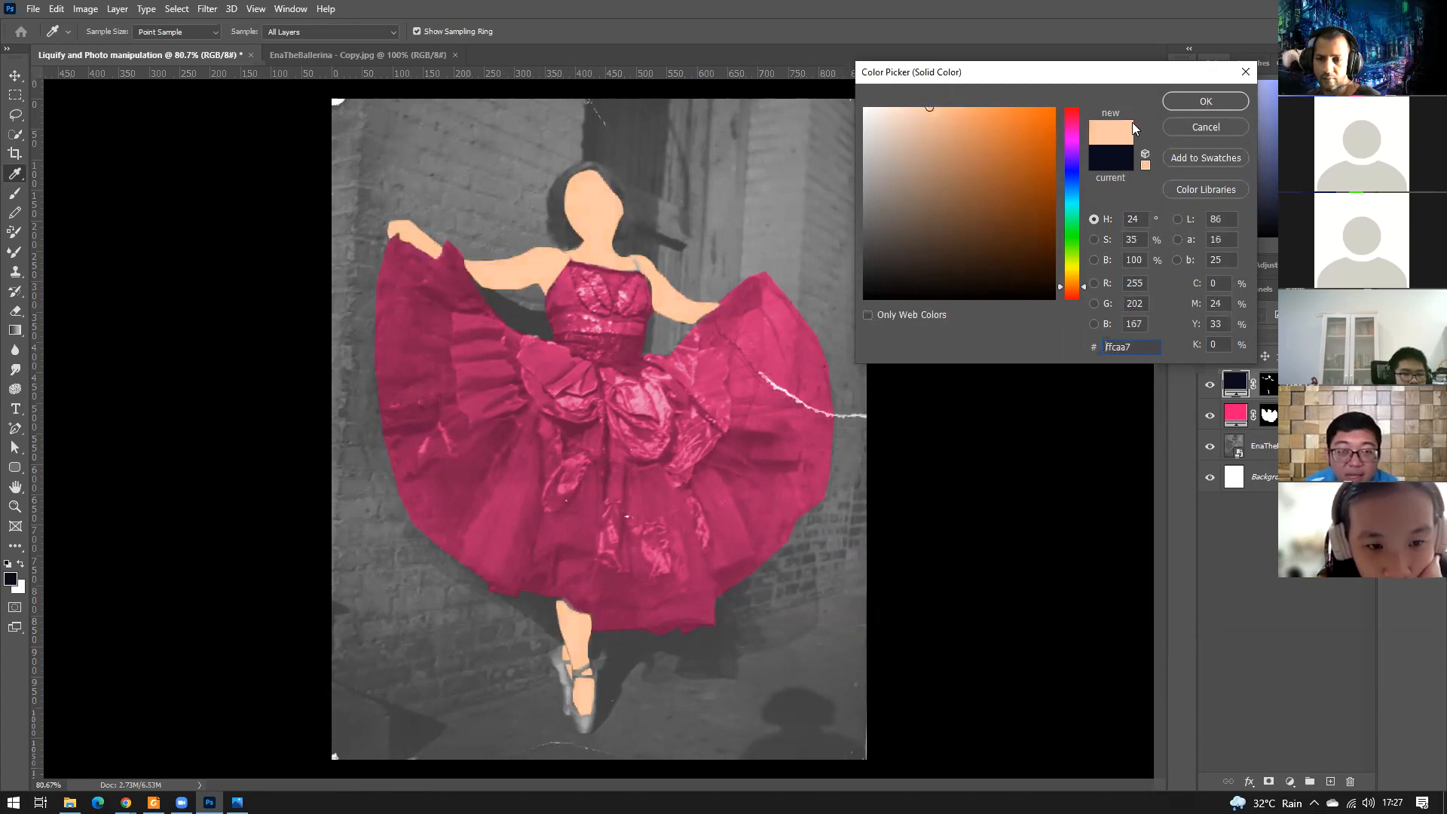
{"action": "left_click", "coordinate": [1185, 100]}
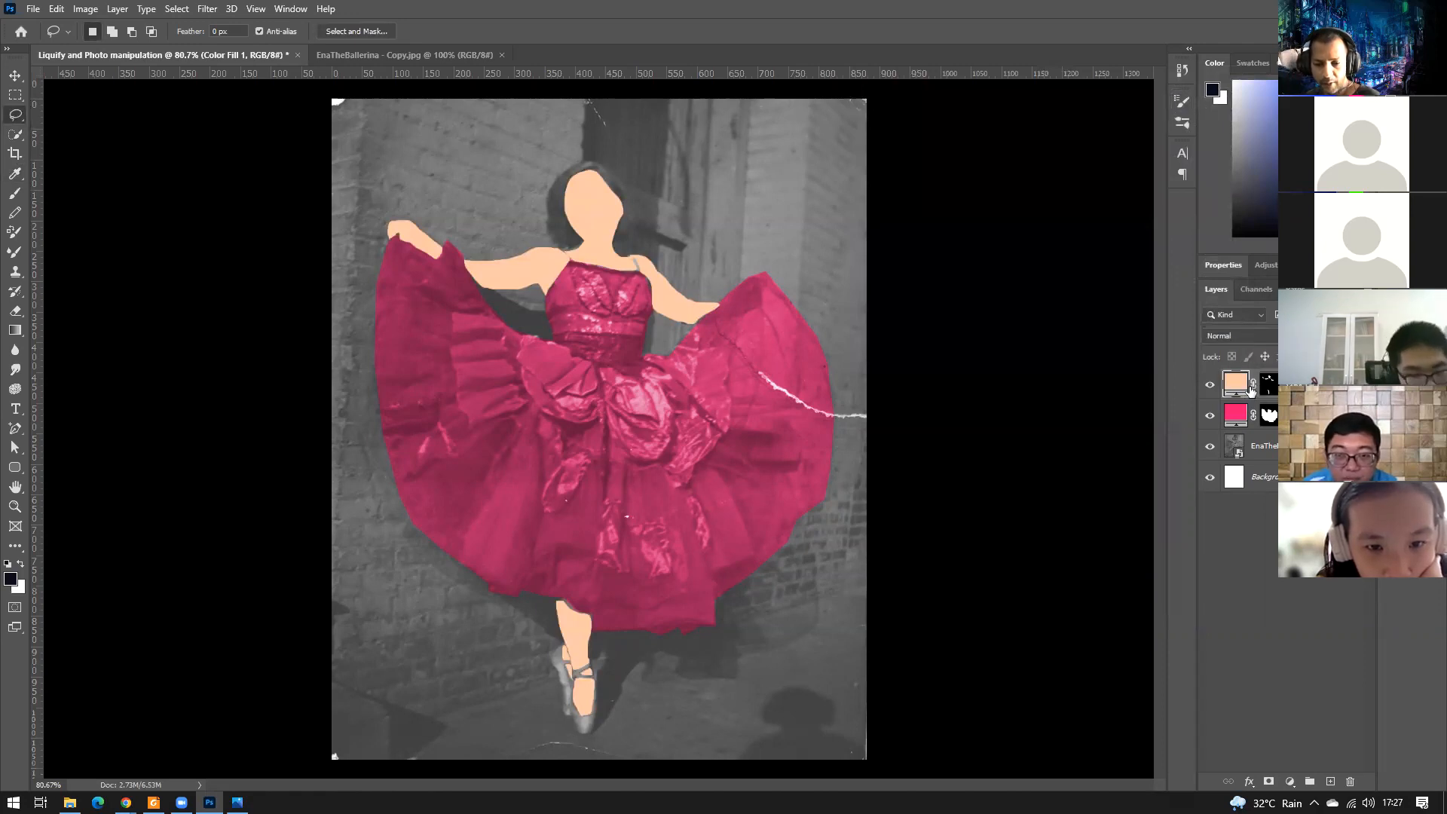
Try the Color blend mode on the peach skin fill layer.
{"action": "left_click", "coordinate": [1247, 334]}
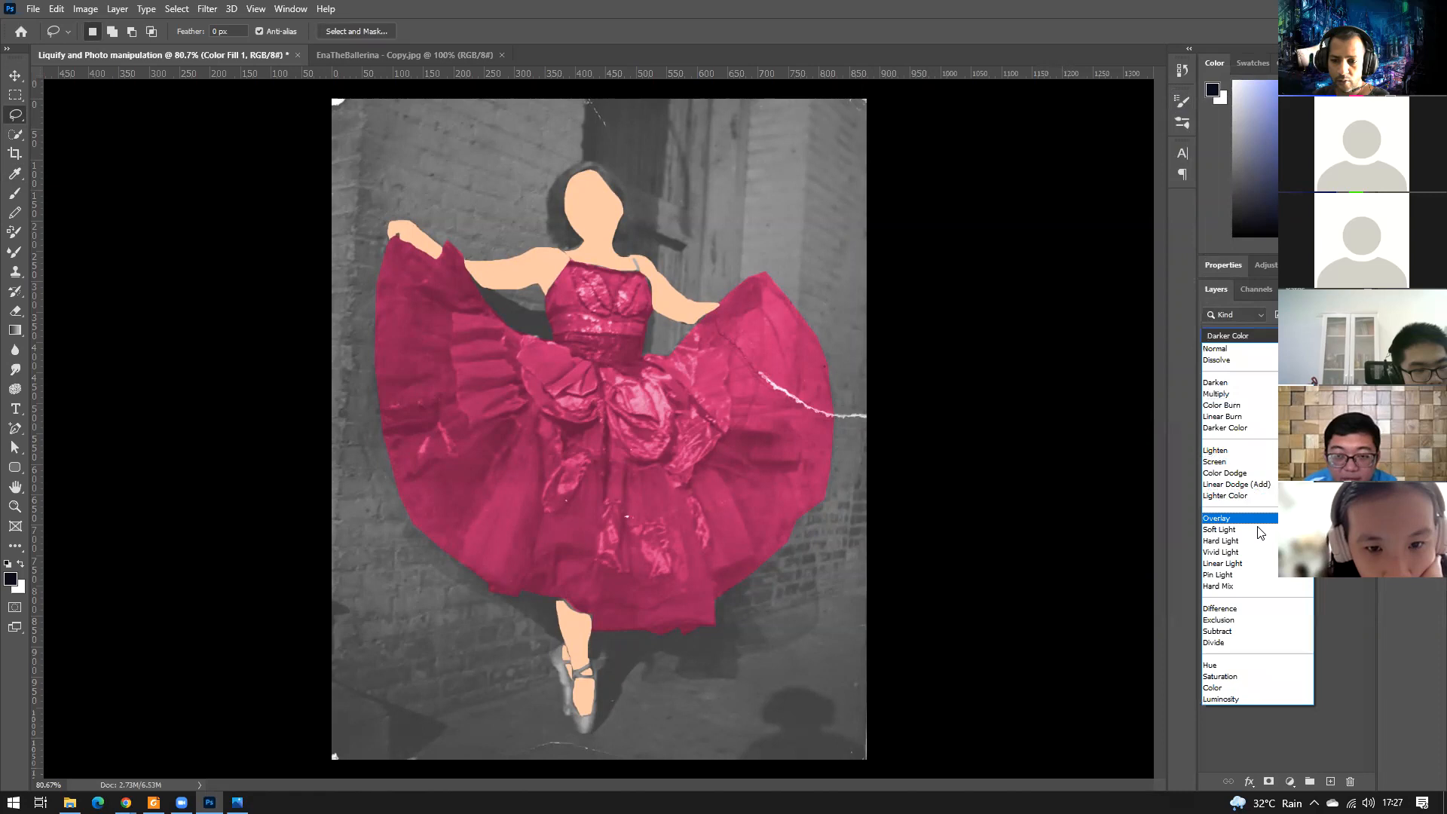
{"action": "left_click", "coordinate": [1235, 688]}
{"action": "left_click", "coordinate": [1287, 681]}
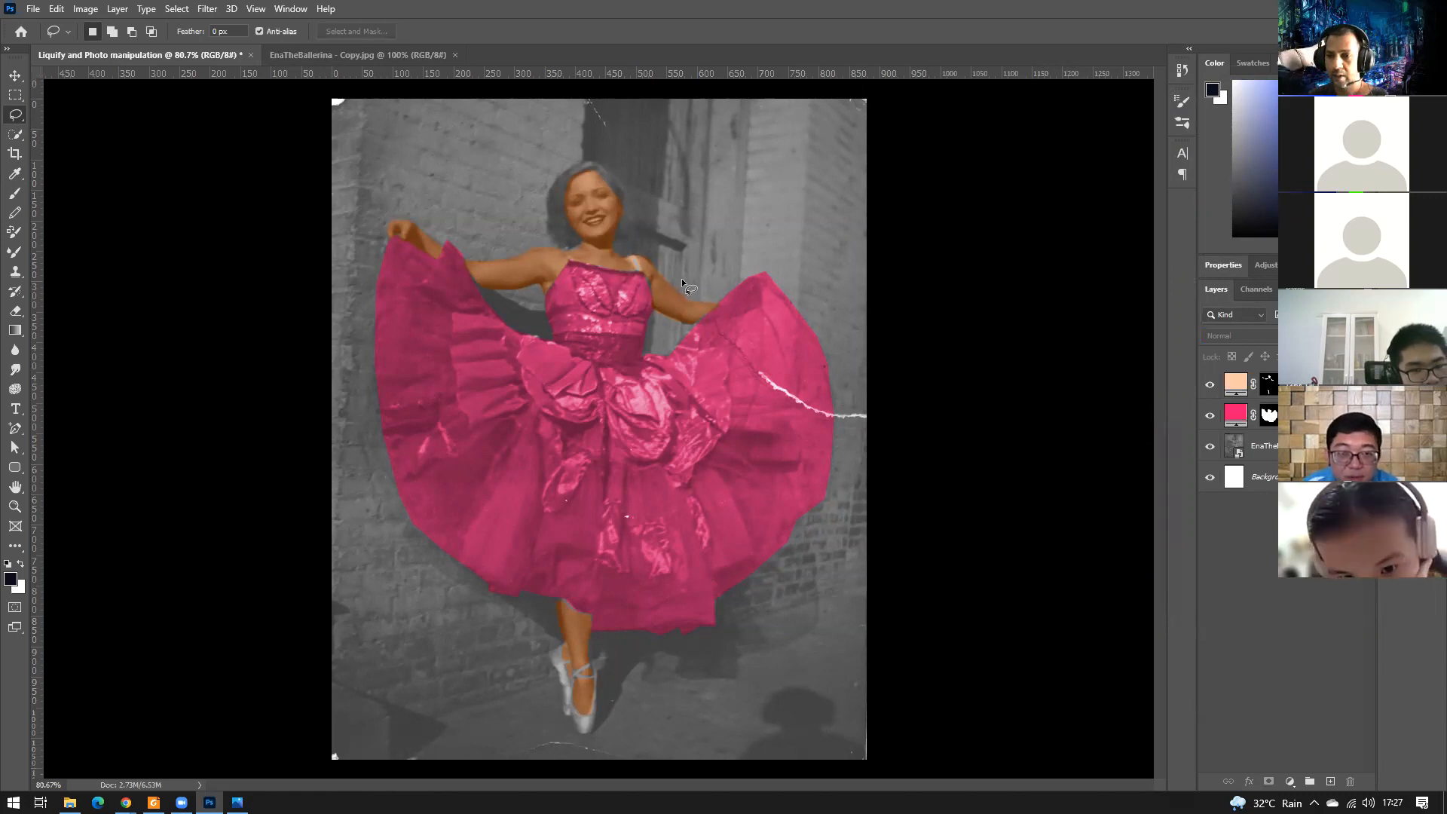
Set the blend mode of the peach skin fill layer to Overlay.
{"action": "left_click", "coordinate": [1237, 380]}
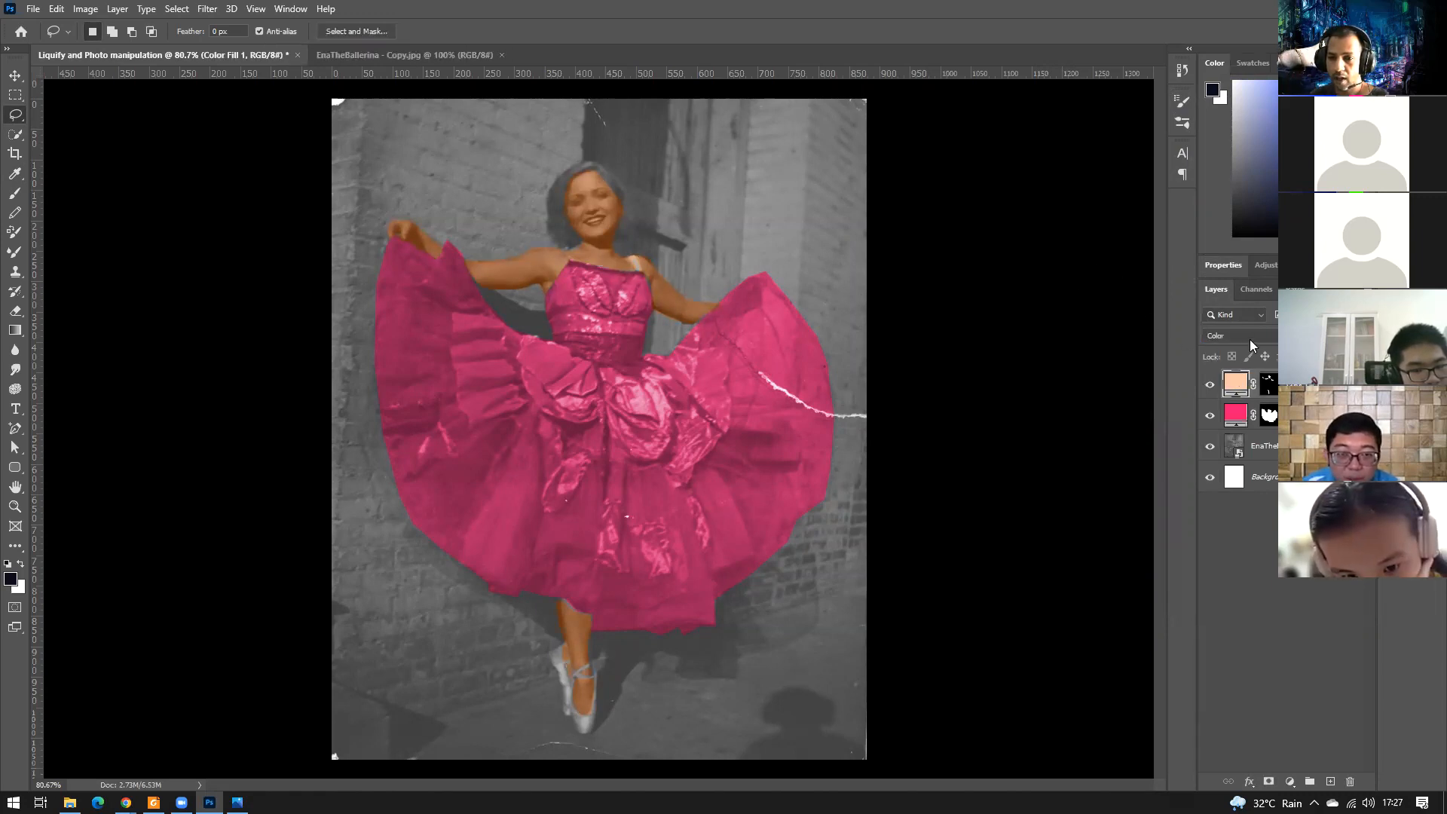
{"action": "left_click", "coordinate": [1250, 339]}
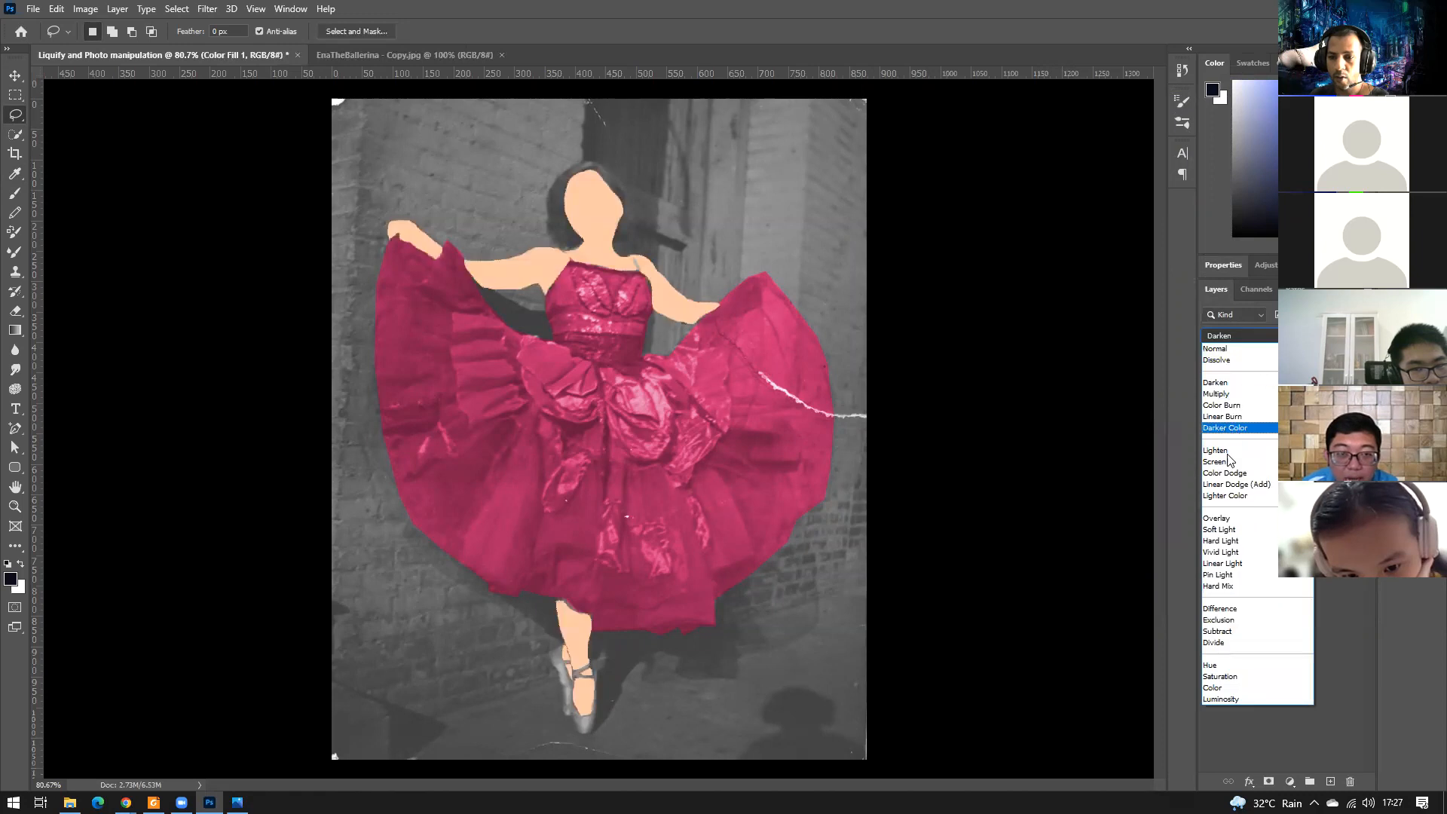
{"action": "left_click", "coordinate": [1245, 518]}
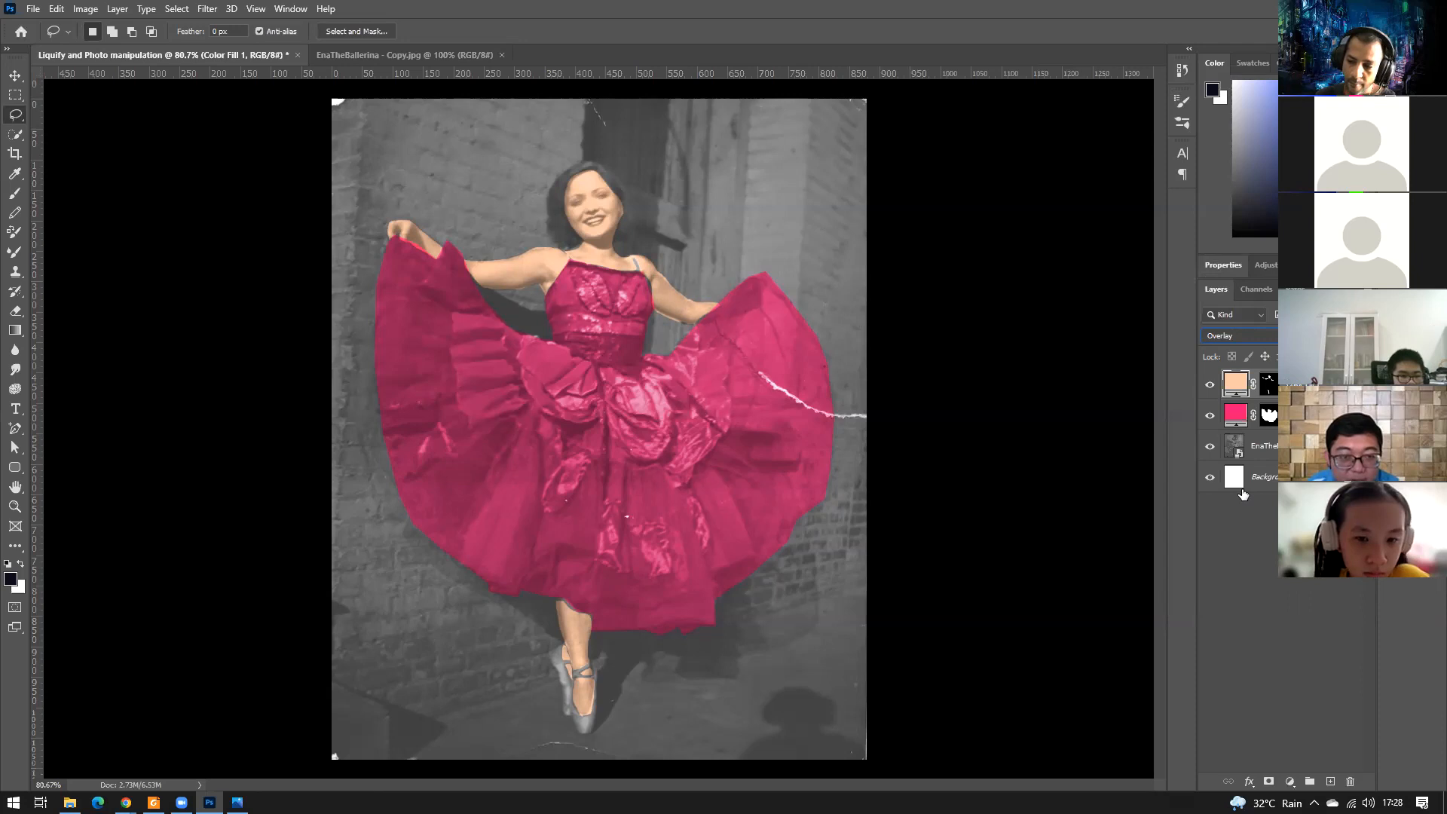
Change the skin fill layer's colour to a muted brown, #a9856d, and deselect the layer.
{"action": "left_click", "coordinate": [1237, 386], "text": "ctrl"}
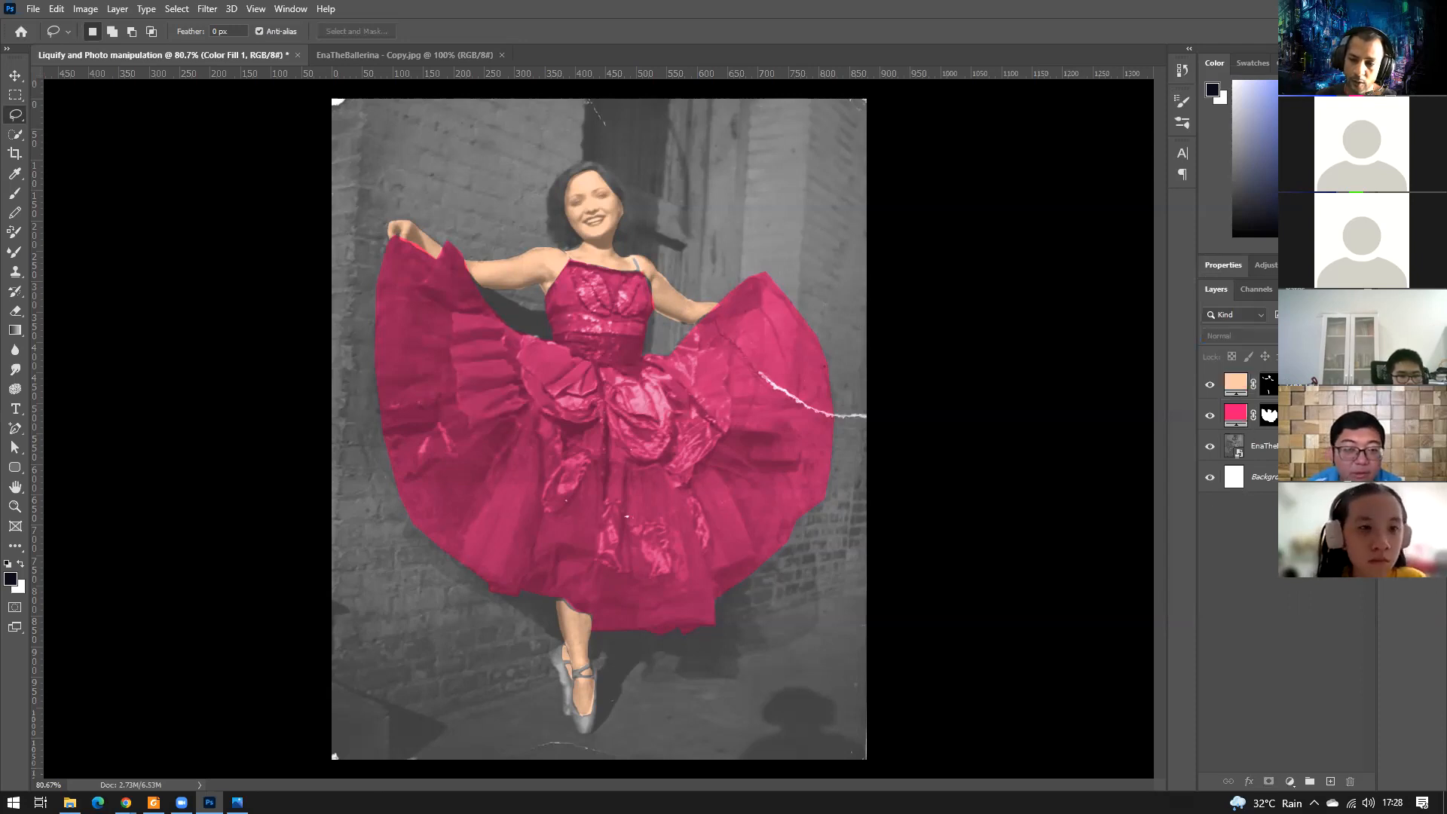
{"action": "double_click", "coordinate": [1238, 386]}
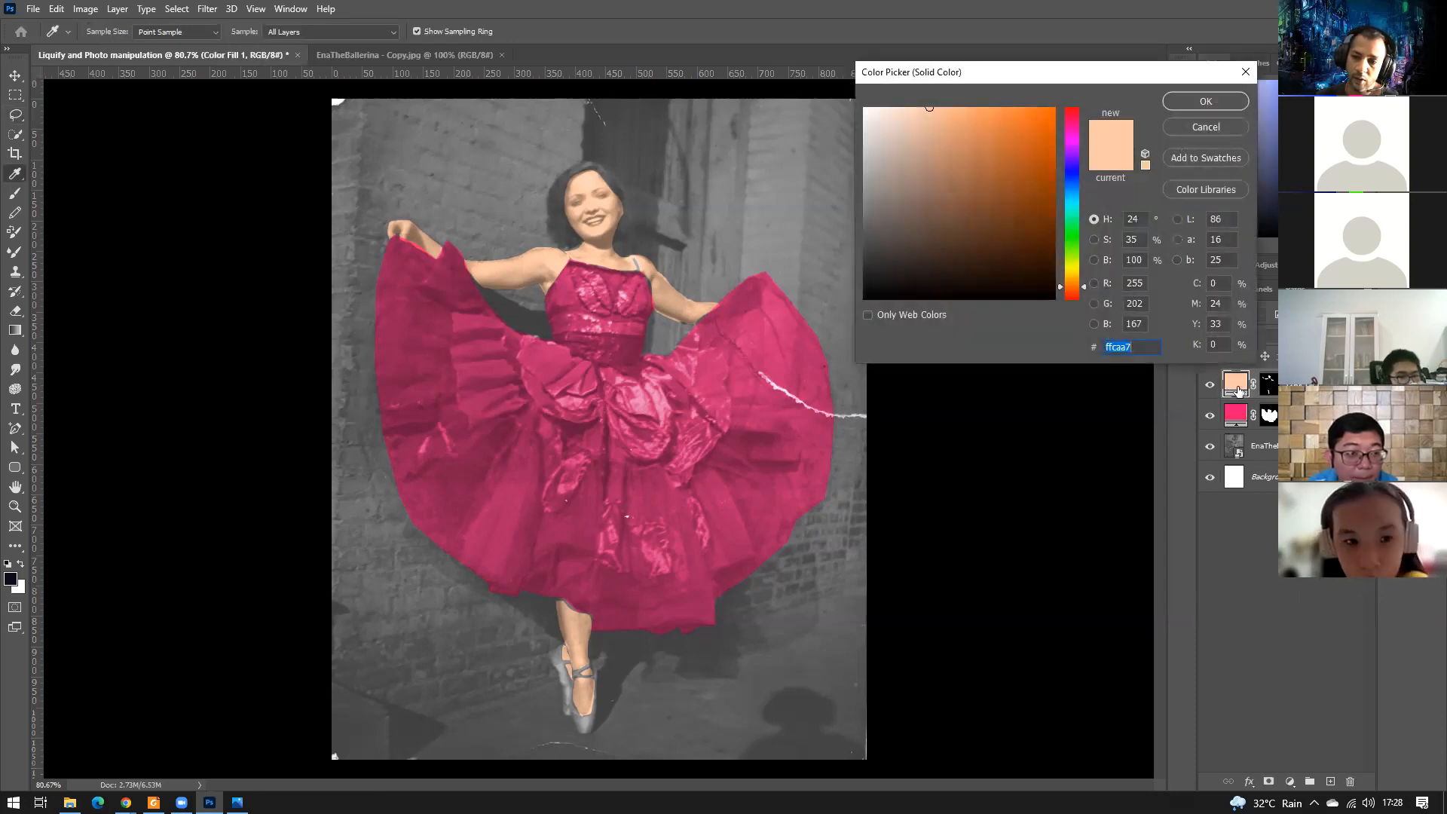
{"action": "mouse_move", "coordinate": [1021, 188]}
{"action": "left_mouse_down"}
{"action": "mouse_move", "coordinate": [1021, 220]}
{"action": "mouse_move", "coordinate": [976, 256]}
{"action": "mouse_move", "coordinate": [968, 226]}
{"action": "mouse_move", "coordinate": [904, 192]}
{"action": "mouse_move", "coordinate": [923, 226]}
{"action": "mouse_move", "coordinate": [909, 208]}
{"action": "mouse_move", "coordinate": [932, 172]}
{"action": "left_mouse_up"}
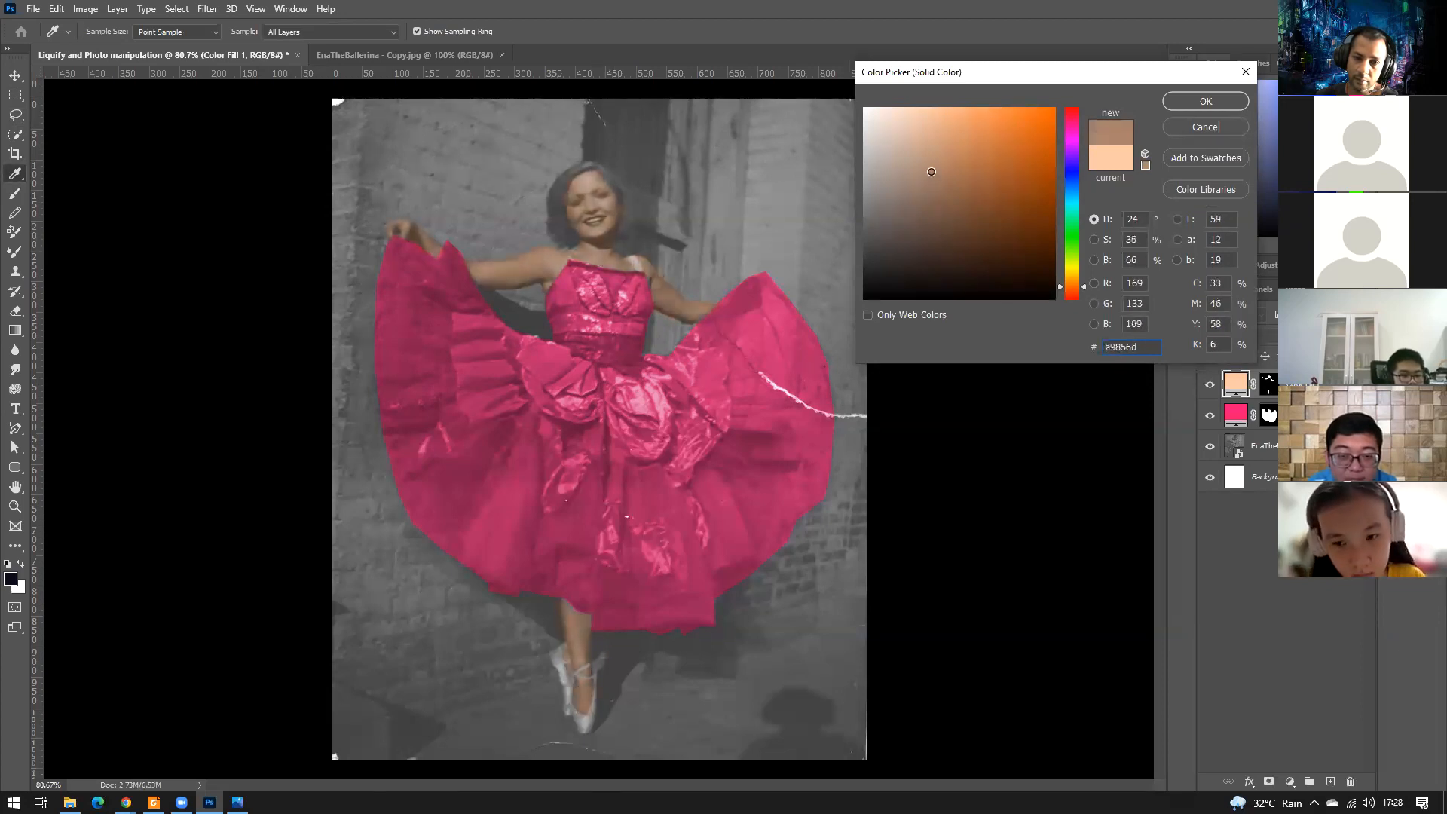
{"action": "key", "text": "Return"}
{"action": "key", "text": "l"}
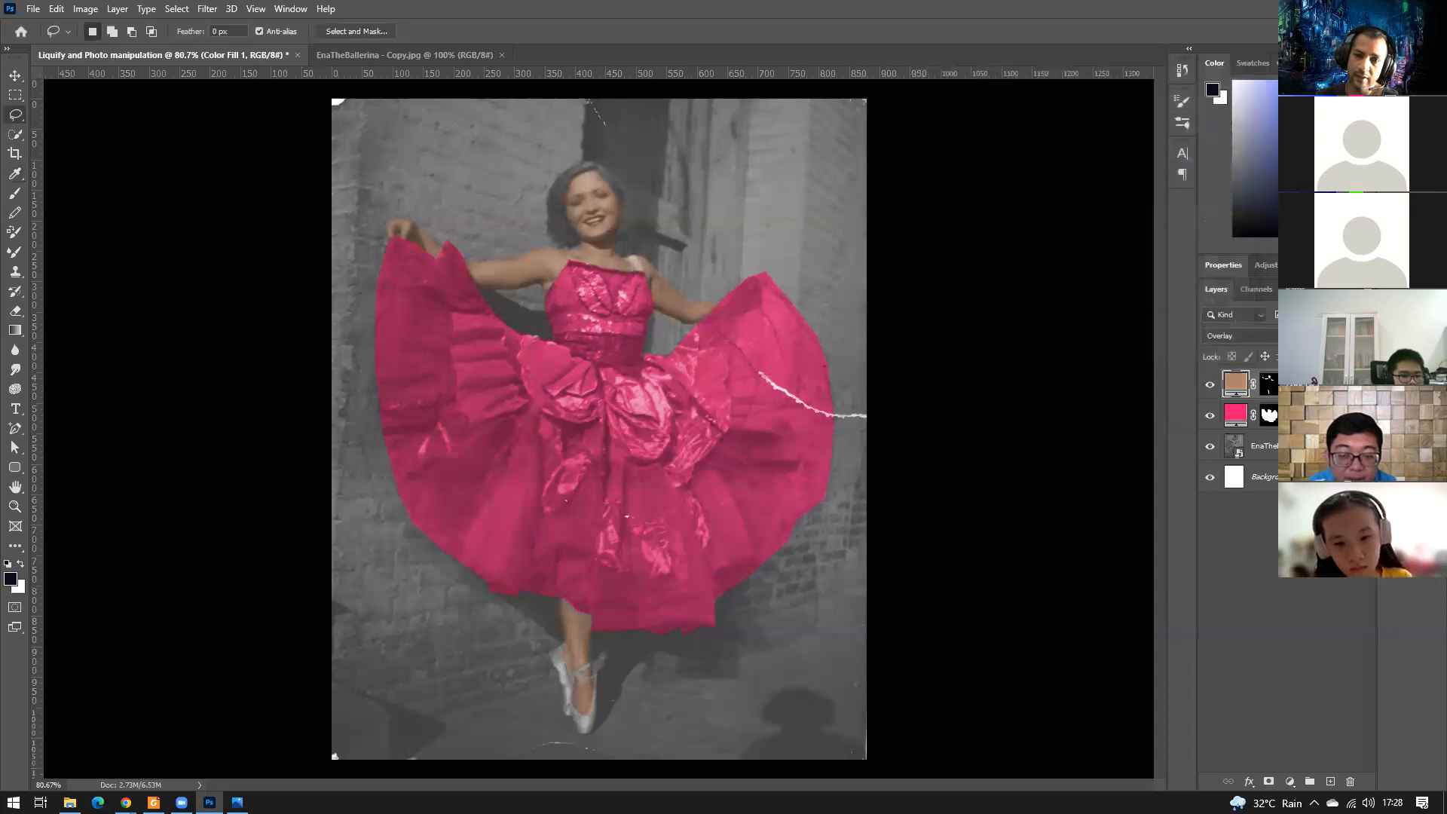
{"action": "left_click", "coordinate": [1319, 588]}
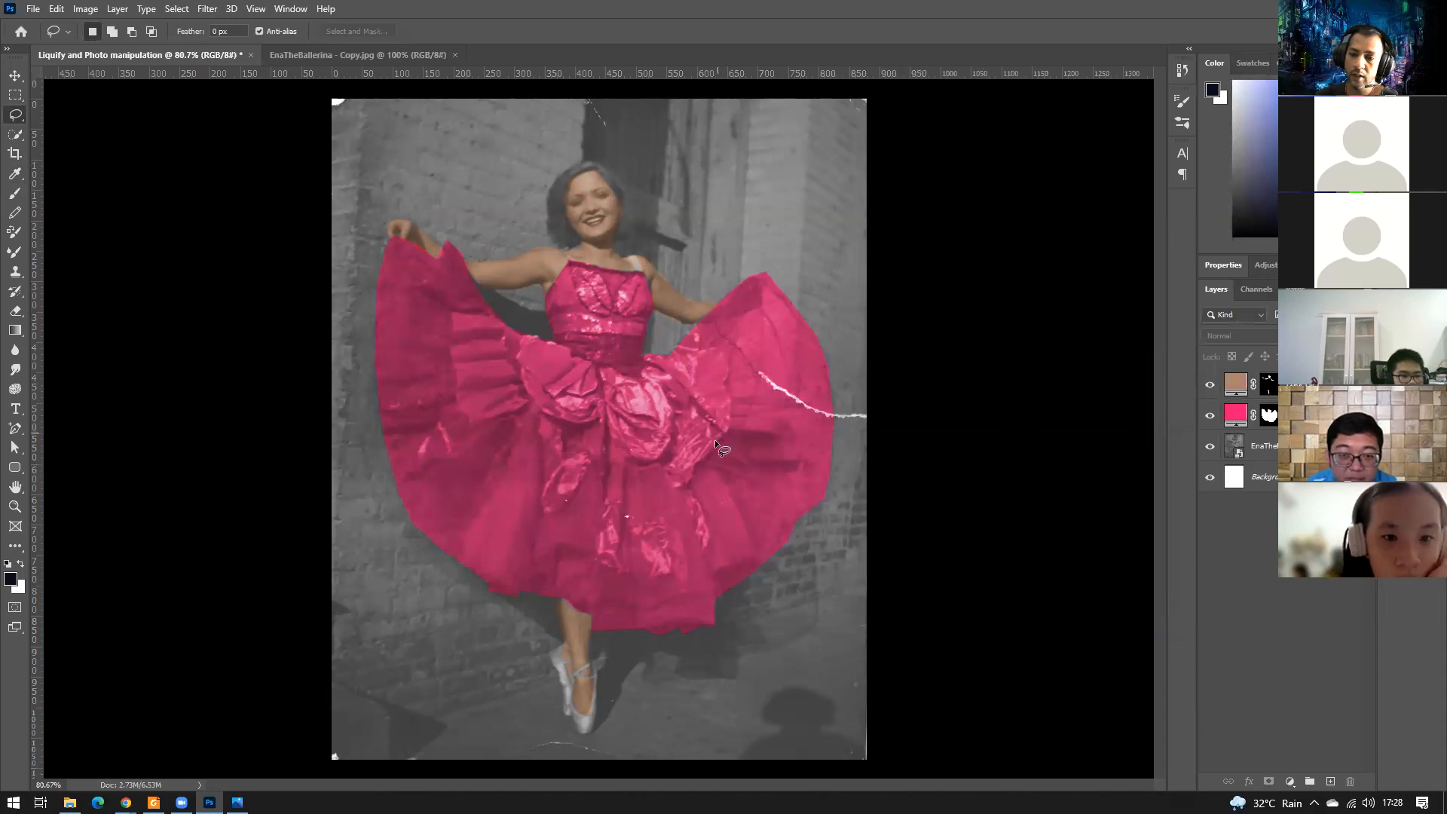
Change the dress fill layer's colour from pink to a medium blue, #0087a9, and deselect the layer.
{"action": "left_click", "coordinate": [1242, 413]}
{"action": "double_click", "coordinate": [1237, 413]}
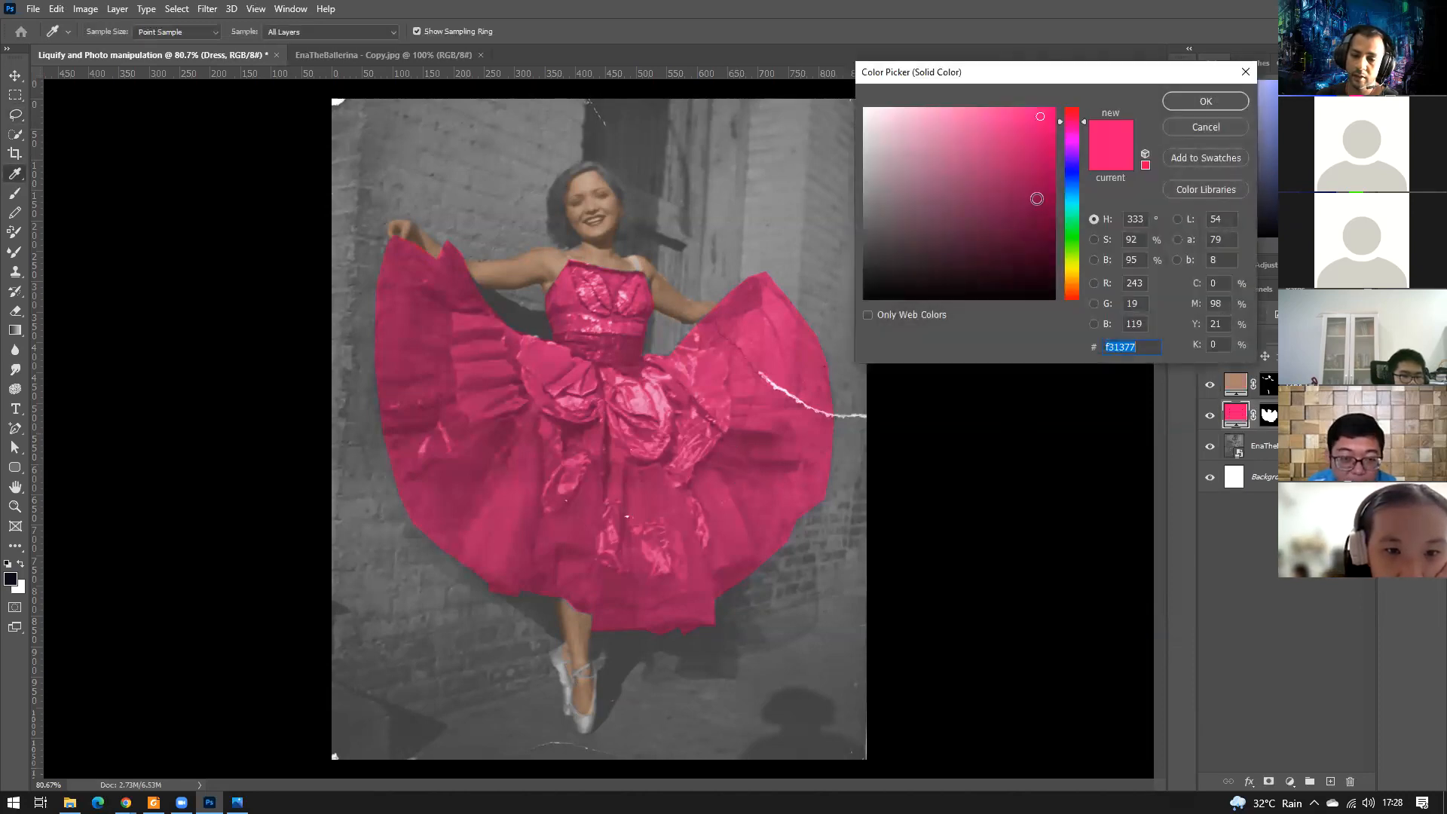
{"action": "mouse_move", "coordinate": [1033, 195]}
{"action": "left_mouse_down"}
{"action": "mouse_move", "coordinate": [1011, 219]}
{"action": "mouse_move", "coordinate": [1041, 171]}
{"action": "left_mouse_up"}
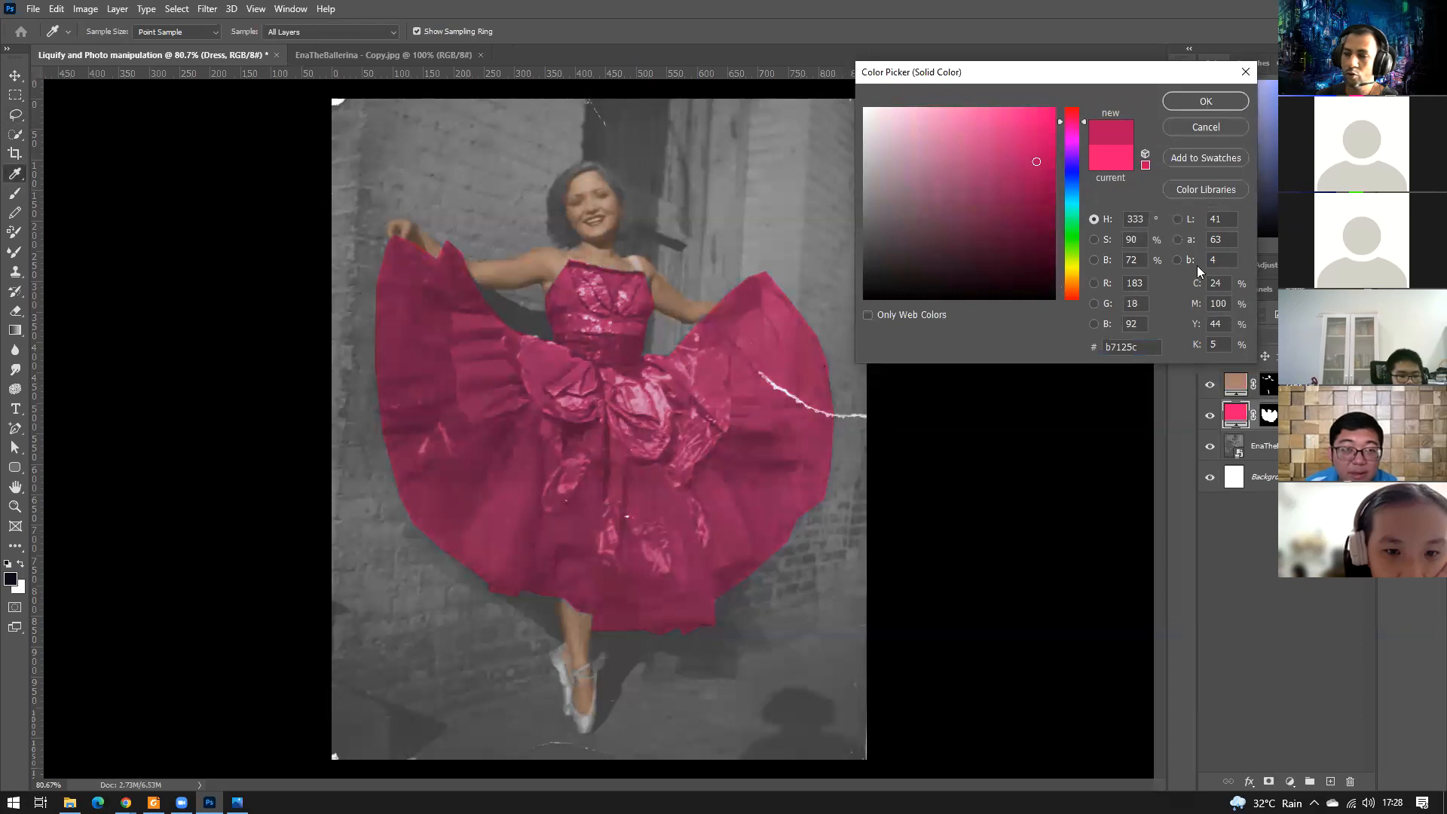
{"action": "mouse_move", "coordinate": [1020, 240]}
{"action": "left_mouse_down"}
{"action": "mouse_move", "coordinate": [1002, 236]}
{"action": "mouse_move", "coordinate": [1031, 176]}
{"action": "mouse_move", "coordinate": [1072, 196]}
{"action": "mouse_move", "coordinate": [1076, 162]}
{"action": "mouse_move", "coordinate": [1083, 297]}
{"action": "mouse_move", "coordinate": [1092, 199]}
{"action": "mouse_move", "coordinate": [1090, 236]}
{"action": "mouse_move", "coordinate": [771, 364]}
{"action": "left_mouse_up"}
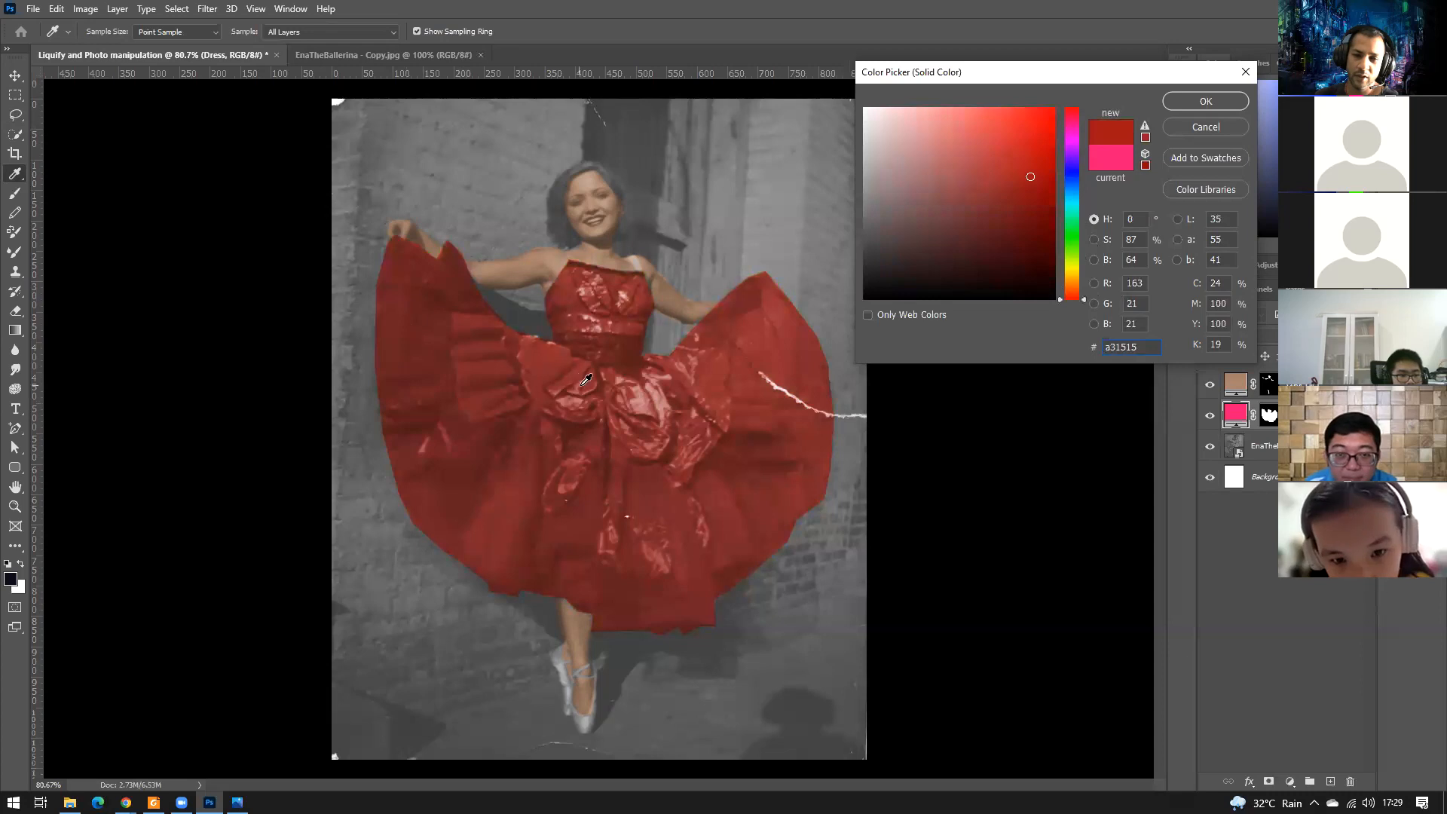
{"action": "left_click_drag", "start_coordinate": [1064, 268], "coordinate": [1055, 181]}
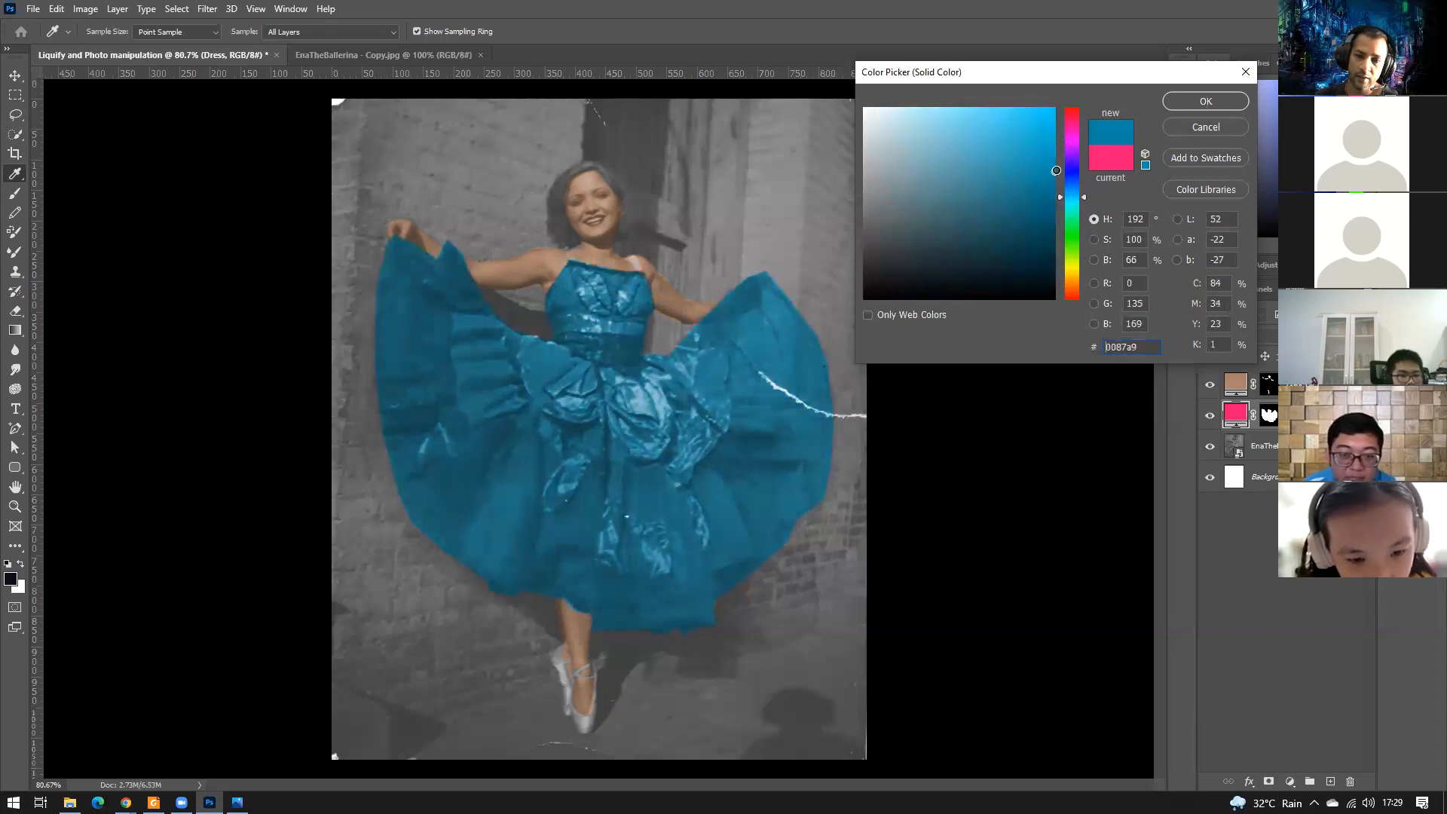
{"action": "left_click", "coordinate": [1219, 108]}
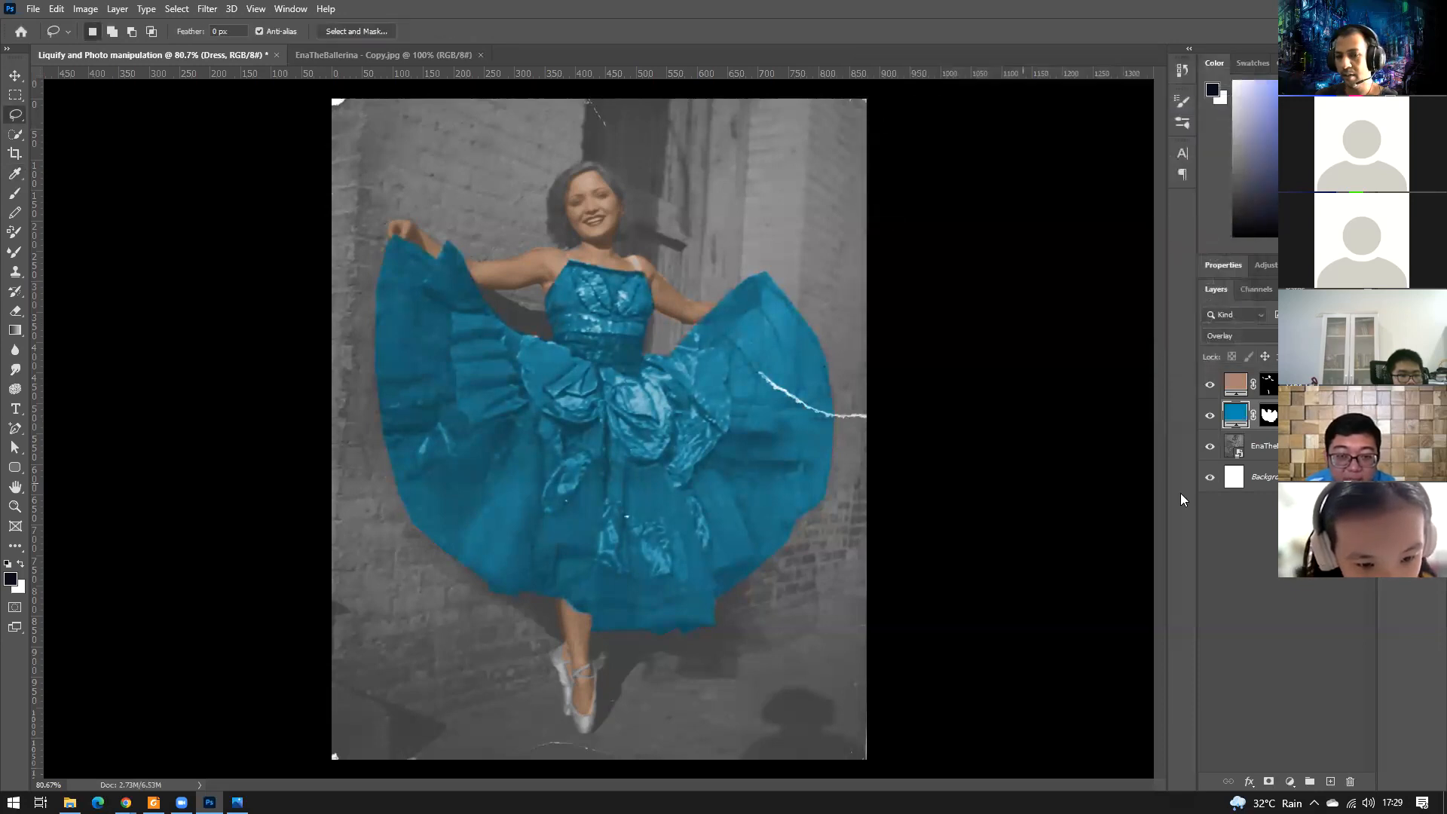
{"action": "left_click", "coordinate": [1312, 609]}
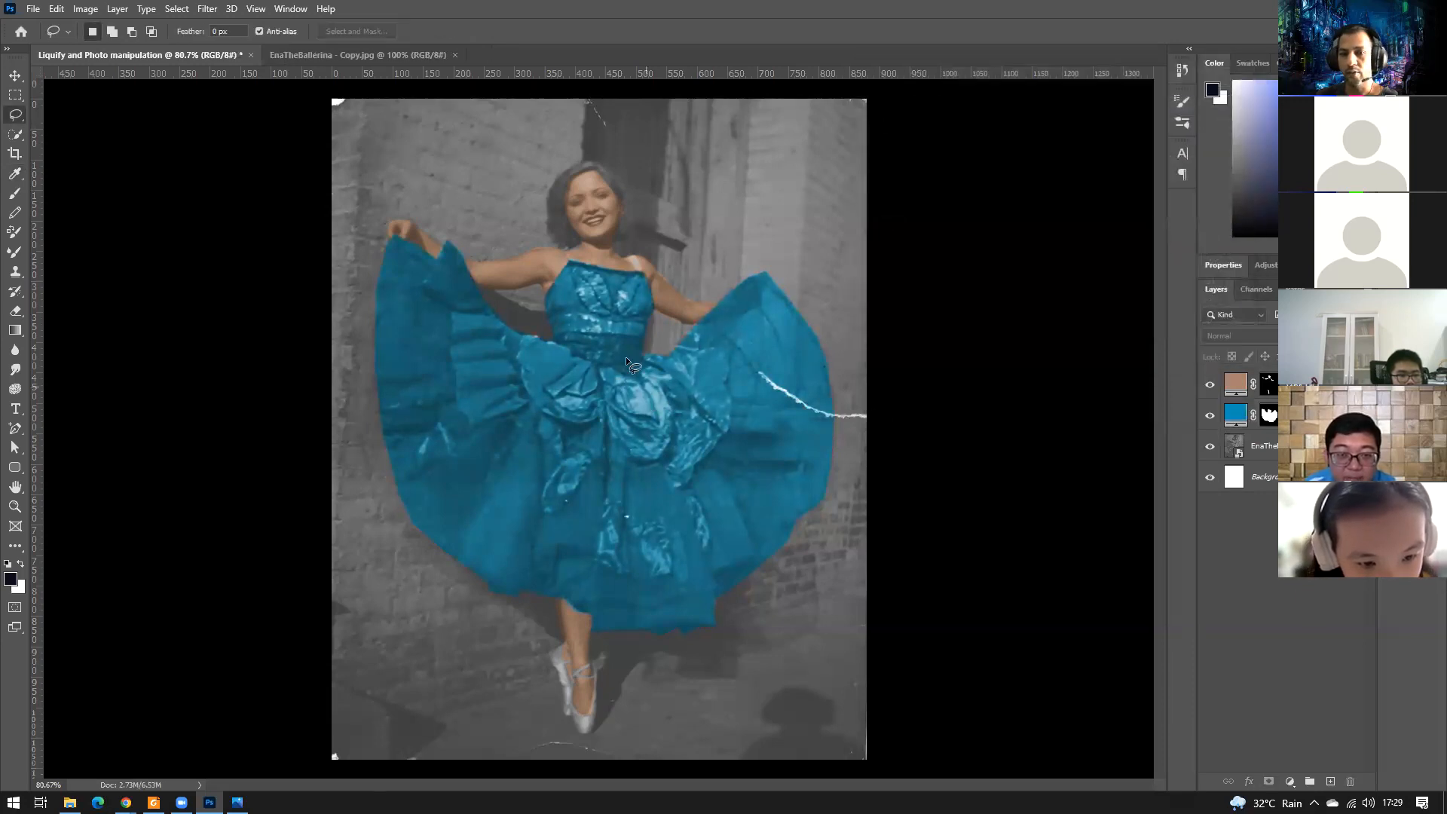
{"action": "scroll", "coordinate": [670, 440], "scroll_direction": "down", "scroll_amount": 2}
{"action": "scroll", "coordinate": [701, 471], "scroll_direction": "up", "scroll_amount": 2}
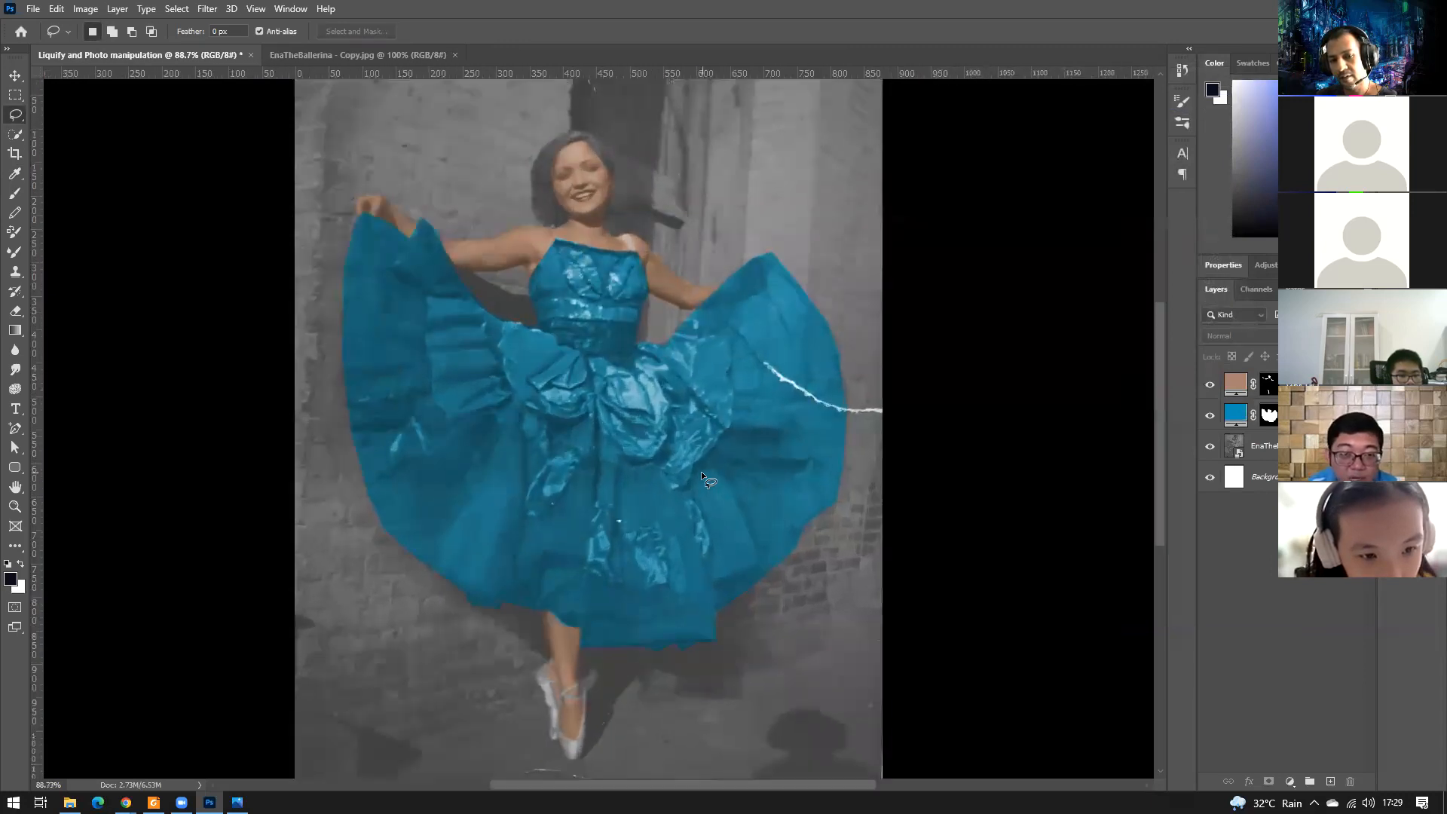
Set the blend mode of the blue dress fill layer to Overlay and deselect the layer.
{"action": "left_click", "coordinate": [1237, 414]}
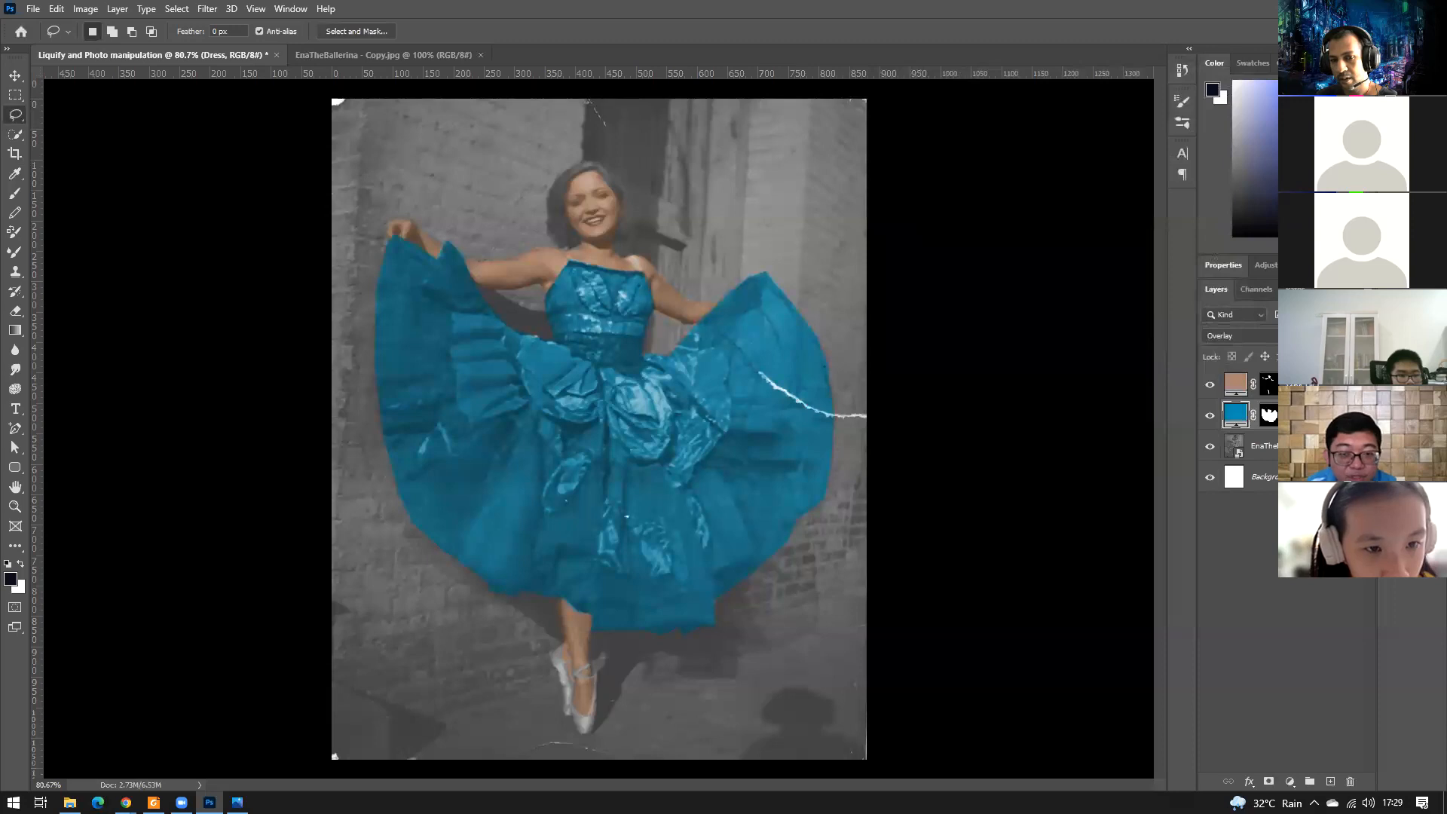
{"action": "left_click", "coordinate": [1271, 337]}
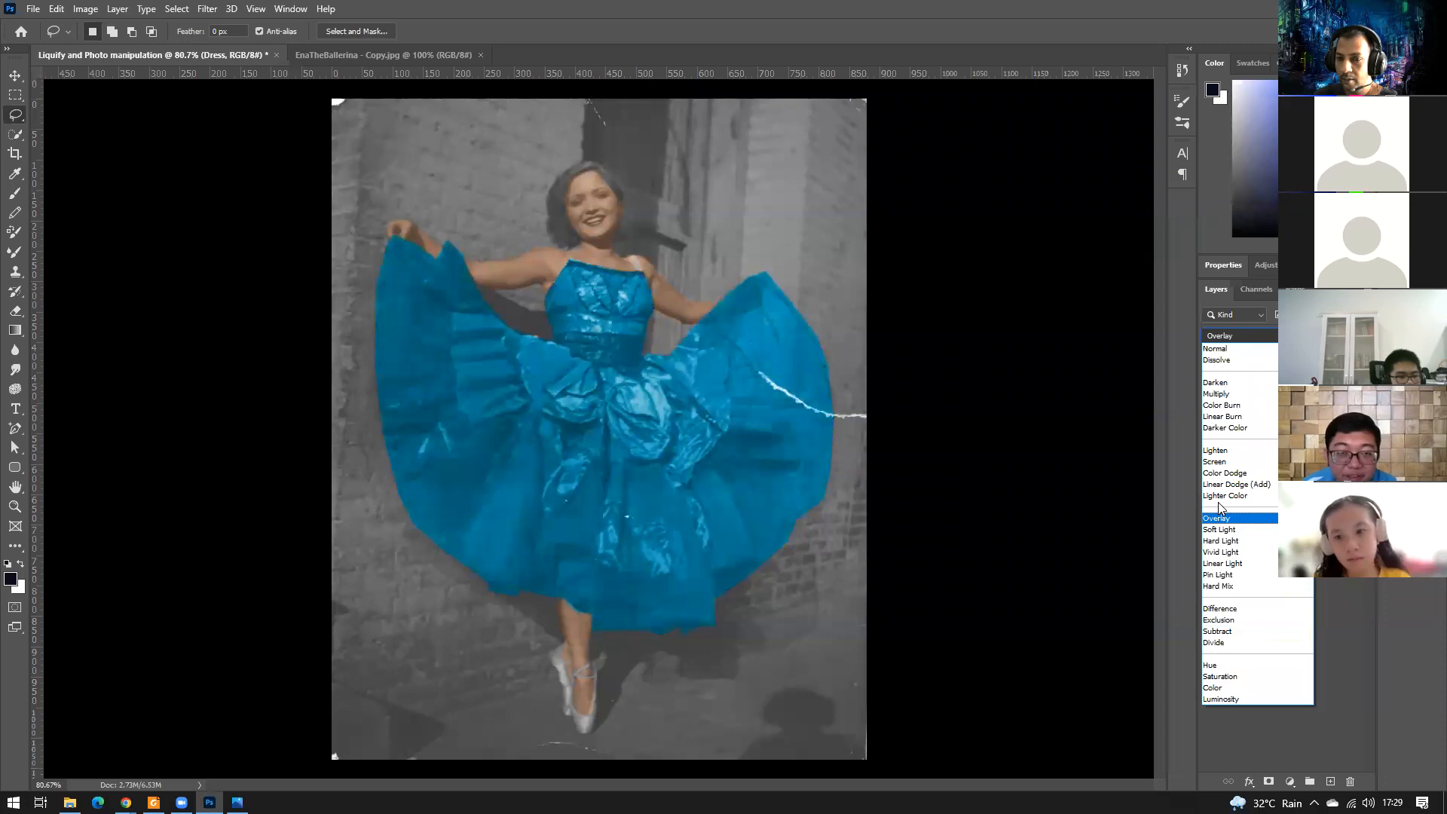
{"action": "left_click", "coordinate": [1228, 519]}
{"action": "left_click", "coordinate": [1236, 537]}
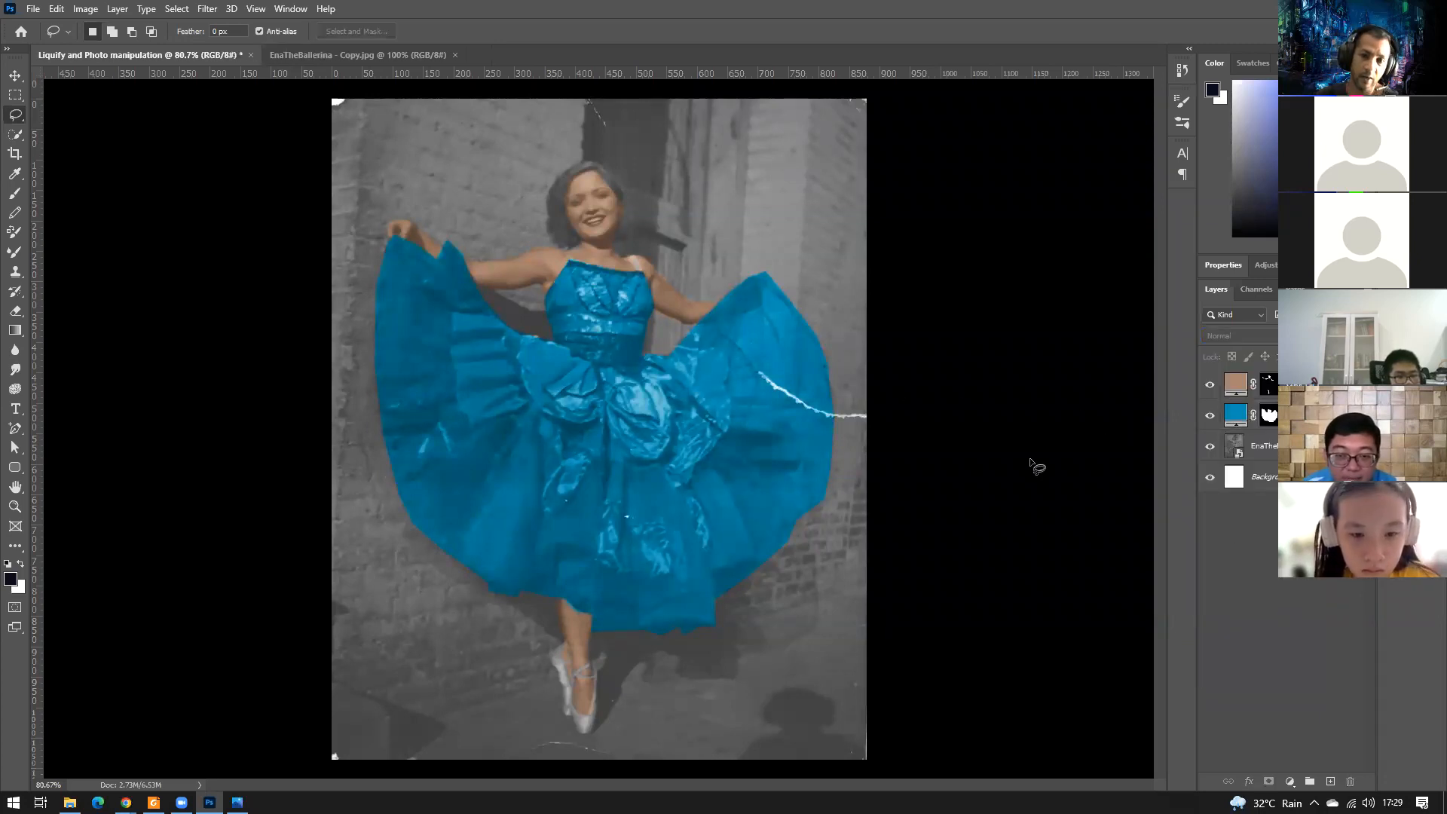
{"action": "scroll", "coordinate": [693, 619], "scroll_direction": "down", "scroll_amount": 2}
{"action": "scroll", "coordinate": [695, 622], "scroll_direction": "up", "scroll_amount": 3}
{"action": "scroll", "coordinate": [694, 618], "scroll_direction": "down", "scroll_amount": 2}
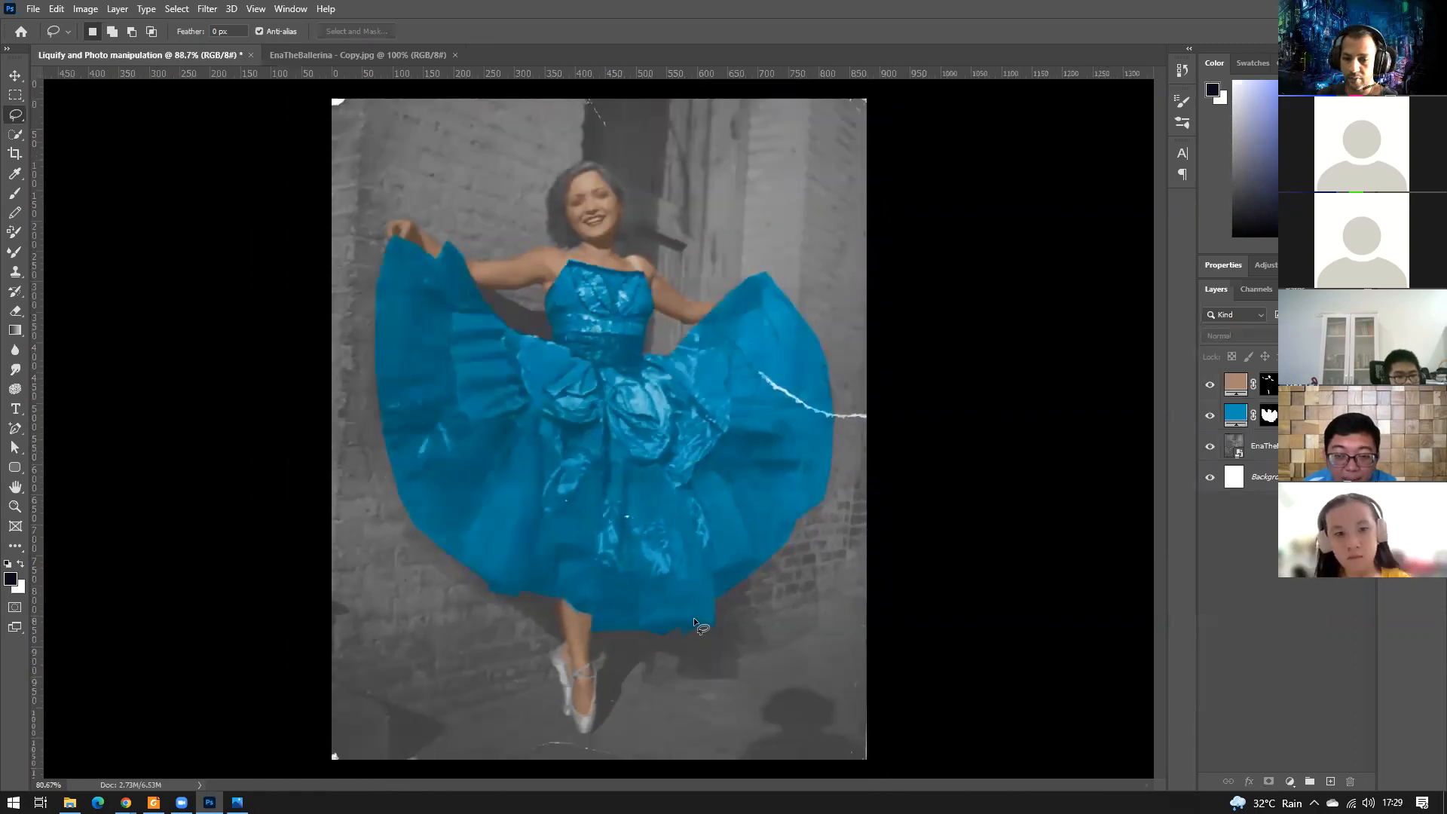
{"action": "scroll", "coordinate": [694, 618], "scroll_direction": "up", "scroll_amount": 2}
{"action": "scroll", "coordinate": [693, 618], "scroll_direction": "down", "scroll_amount": 1}
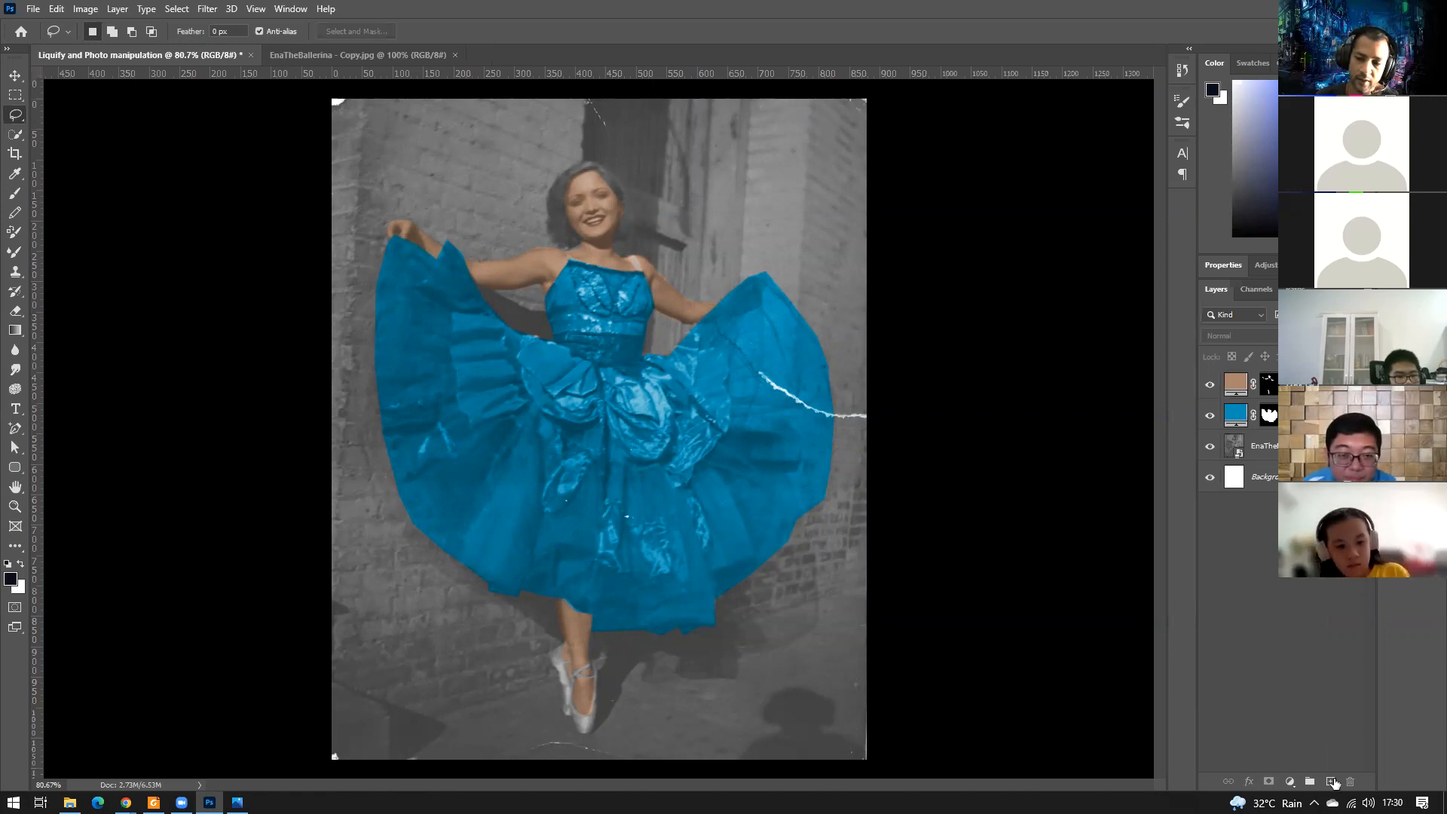
Add a Gradient fill layer above the skin layer using a linear dark colour-to-transparent gradient at 90° and 100% scale.
{"action": "left_click", "coordinate": [1270, 416]}
{"action": "left_click", "coordinate": [1284, 664]}
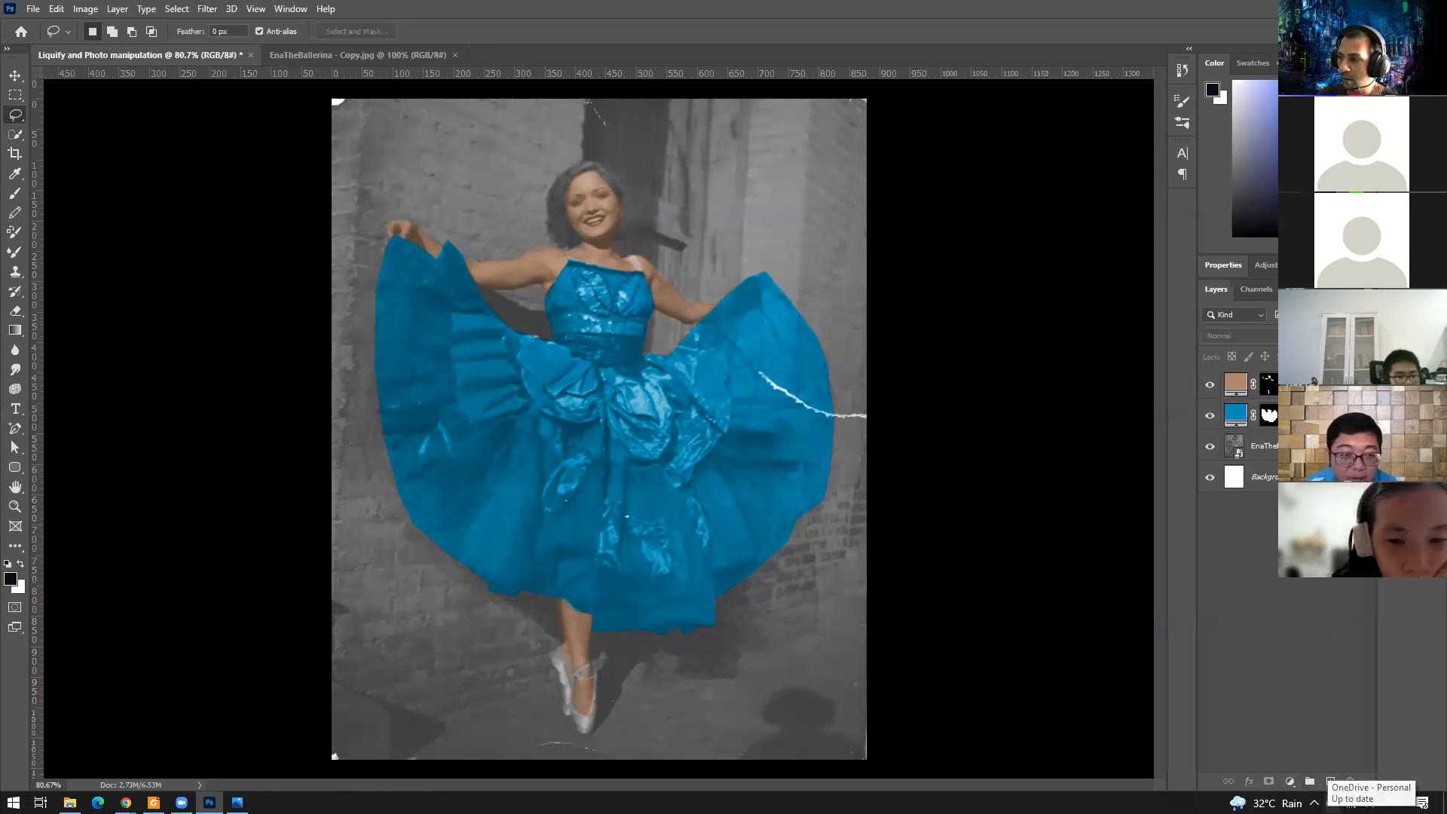
{"action": "left_click", "coordinate": [1290, 782]}
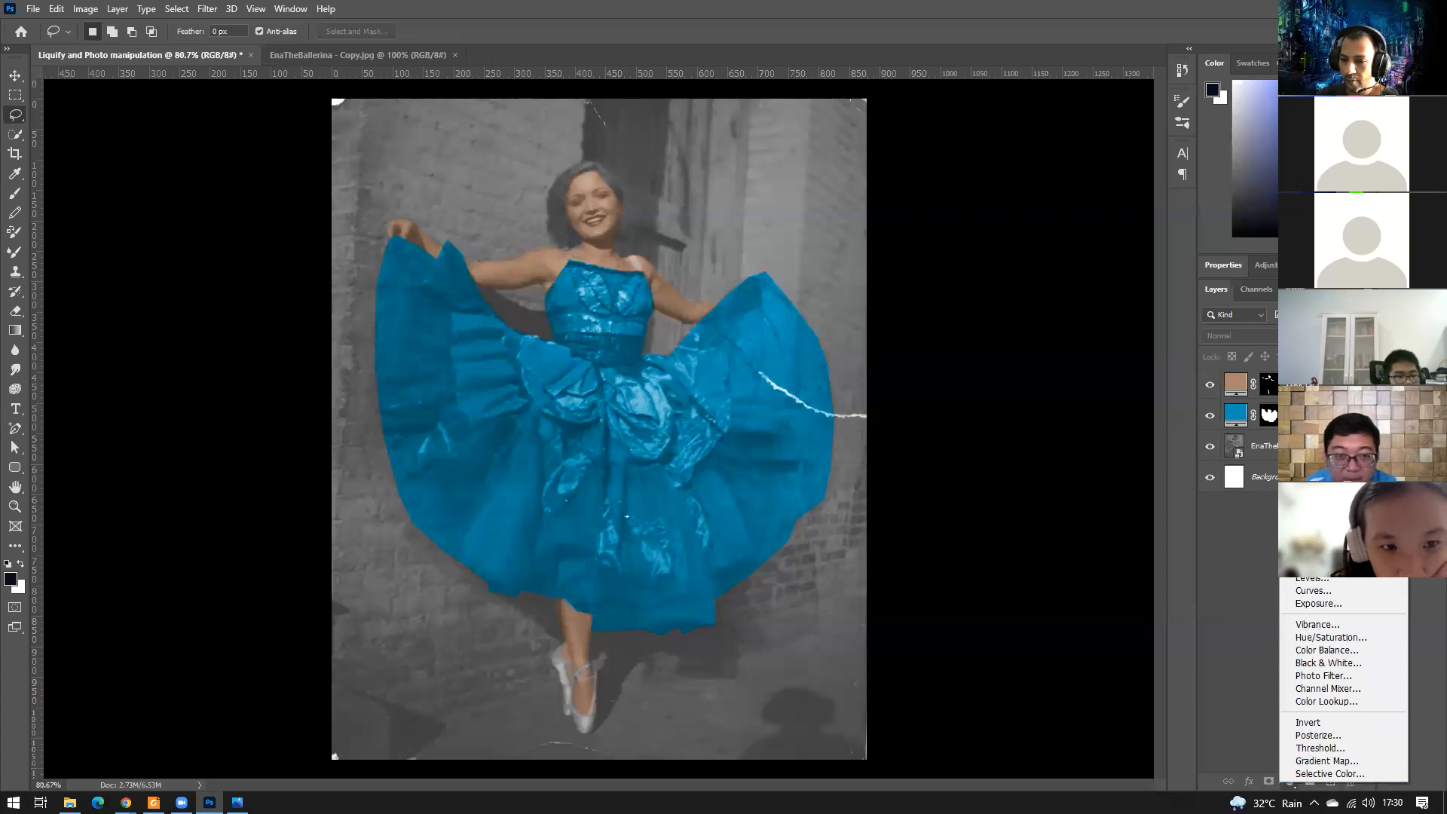
{"action": "left_click", "coordinate": [1315, 531]}
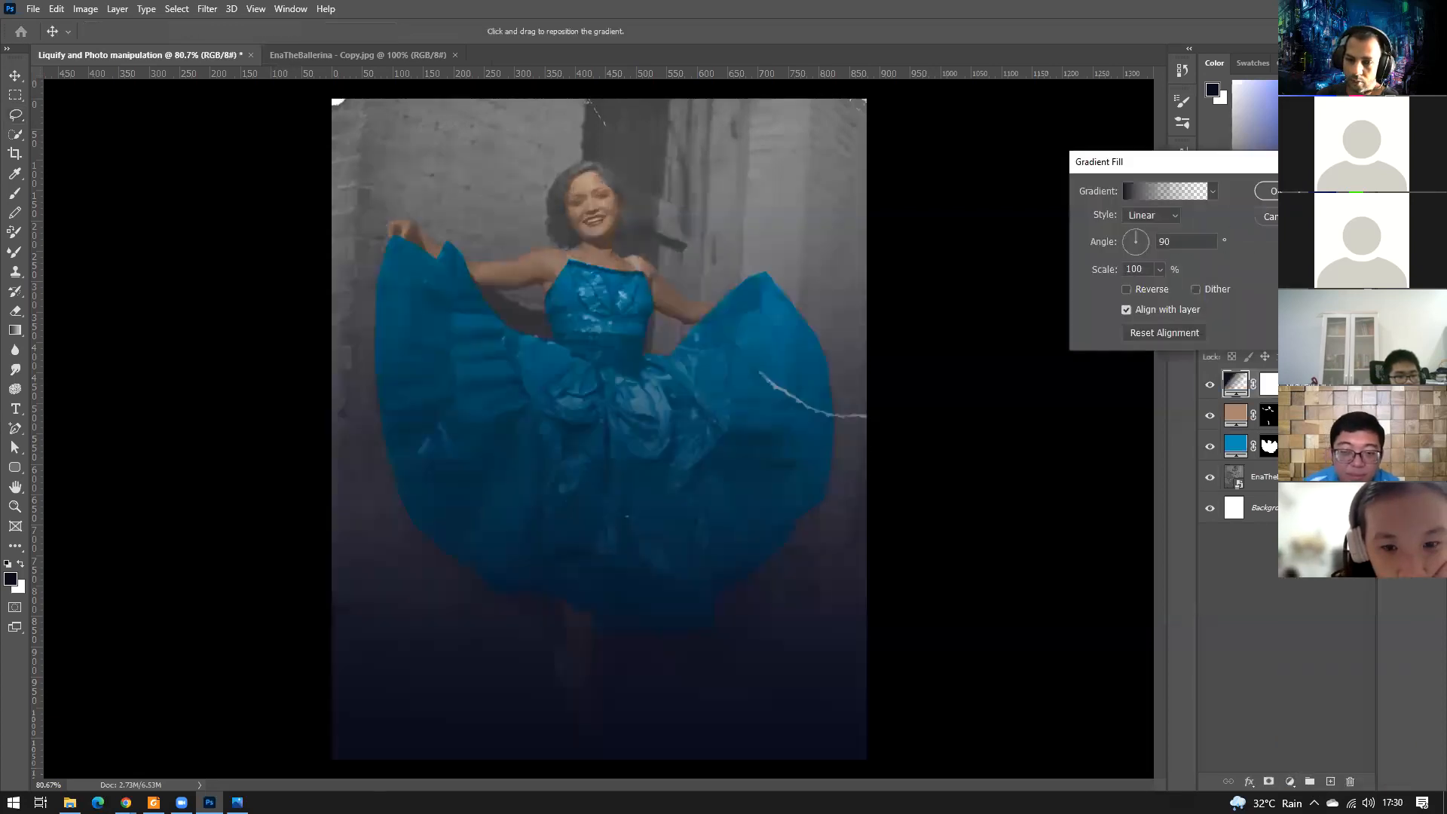
{"action": "left_click", "coordinate": [1275, 191]}
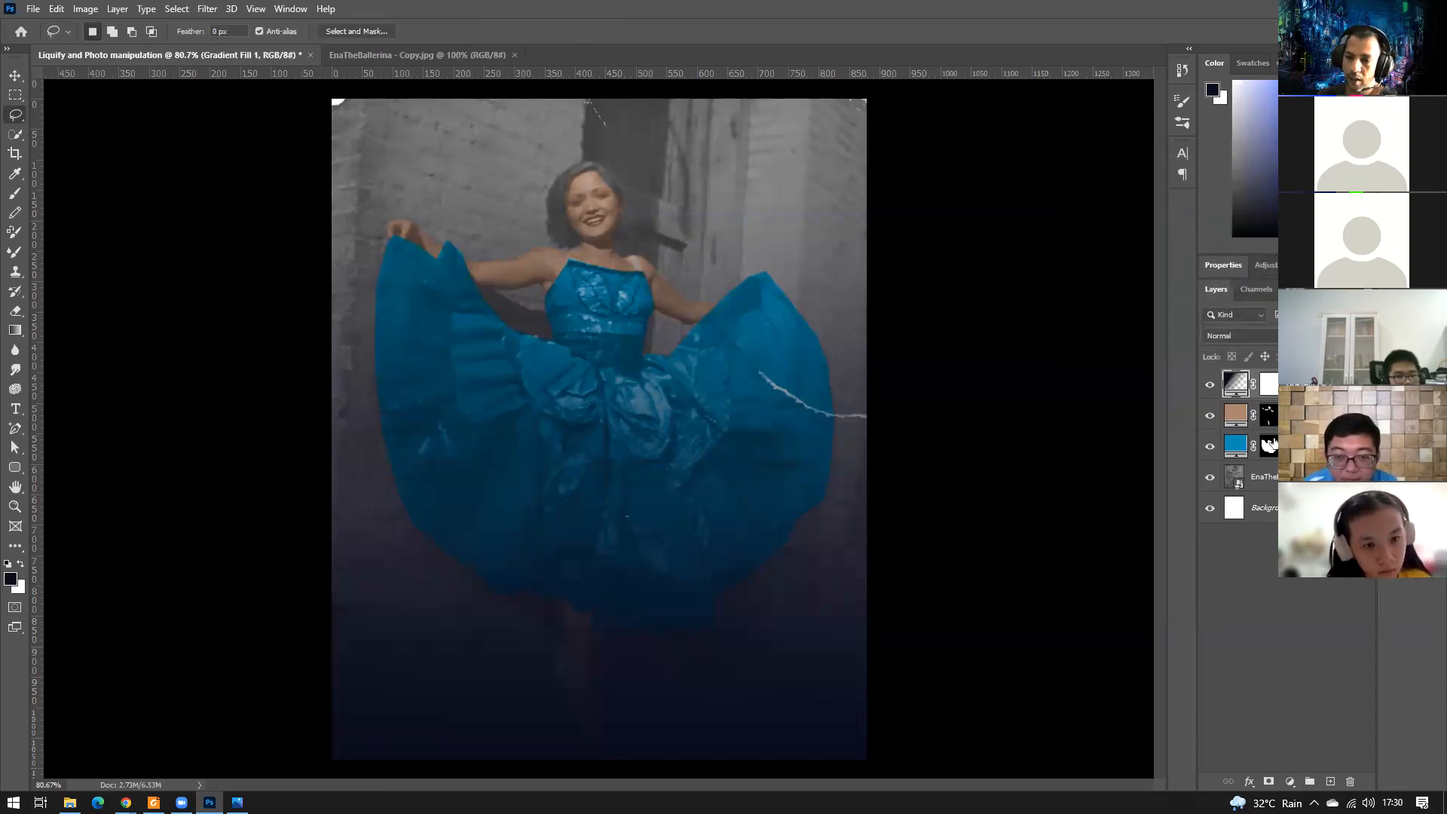
Move the dress fill layer's mask onto the gradient fill layer, replacing its existing mask.
{"action": "left_click", "coordinate": [1270, 447]}
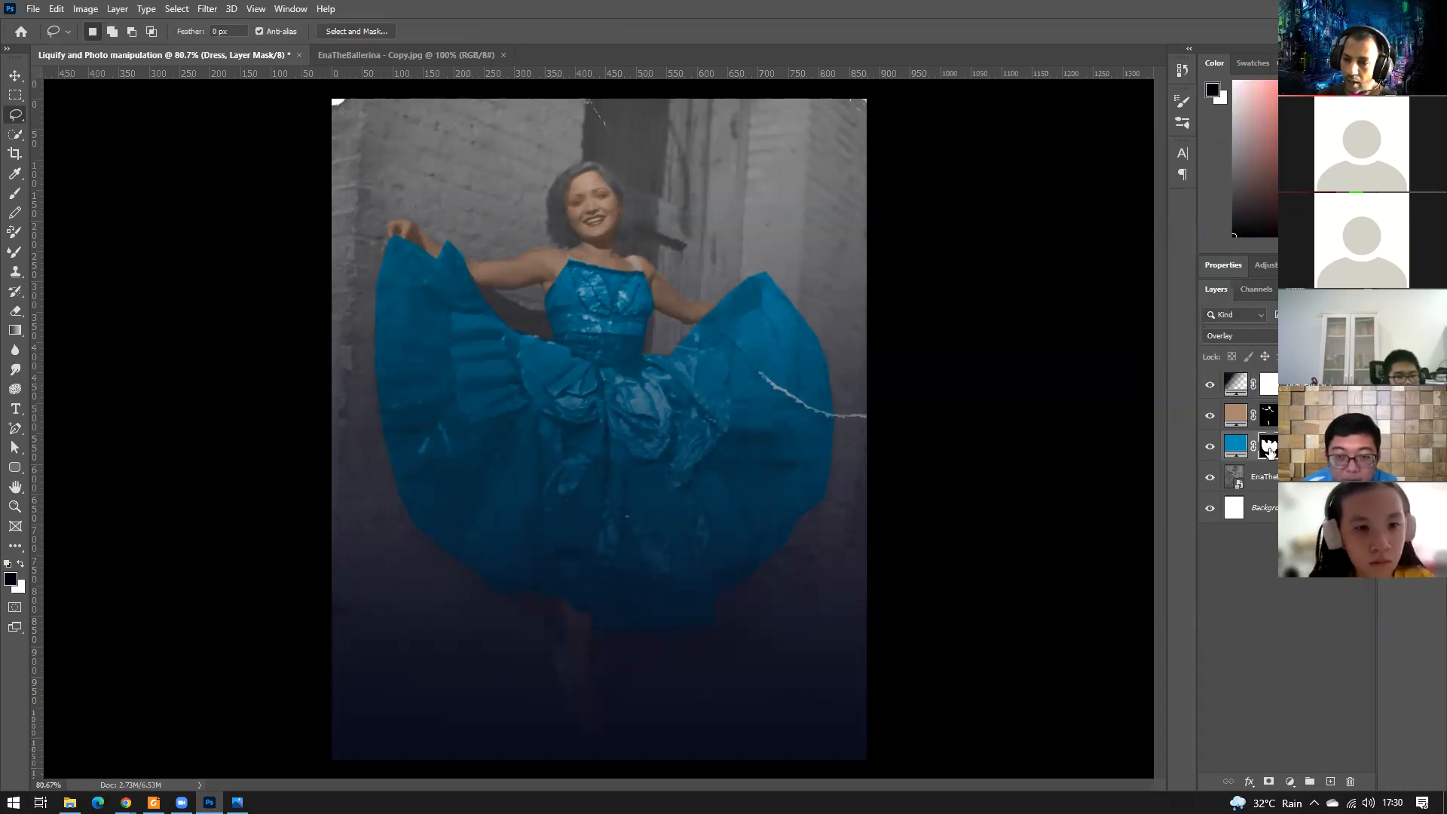
{"action": "left_click_drag", "start_coordinate": [1270, 447], "coordinate": [1272, 384]}
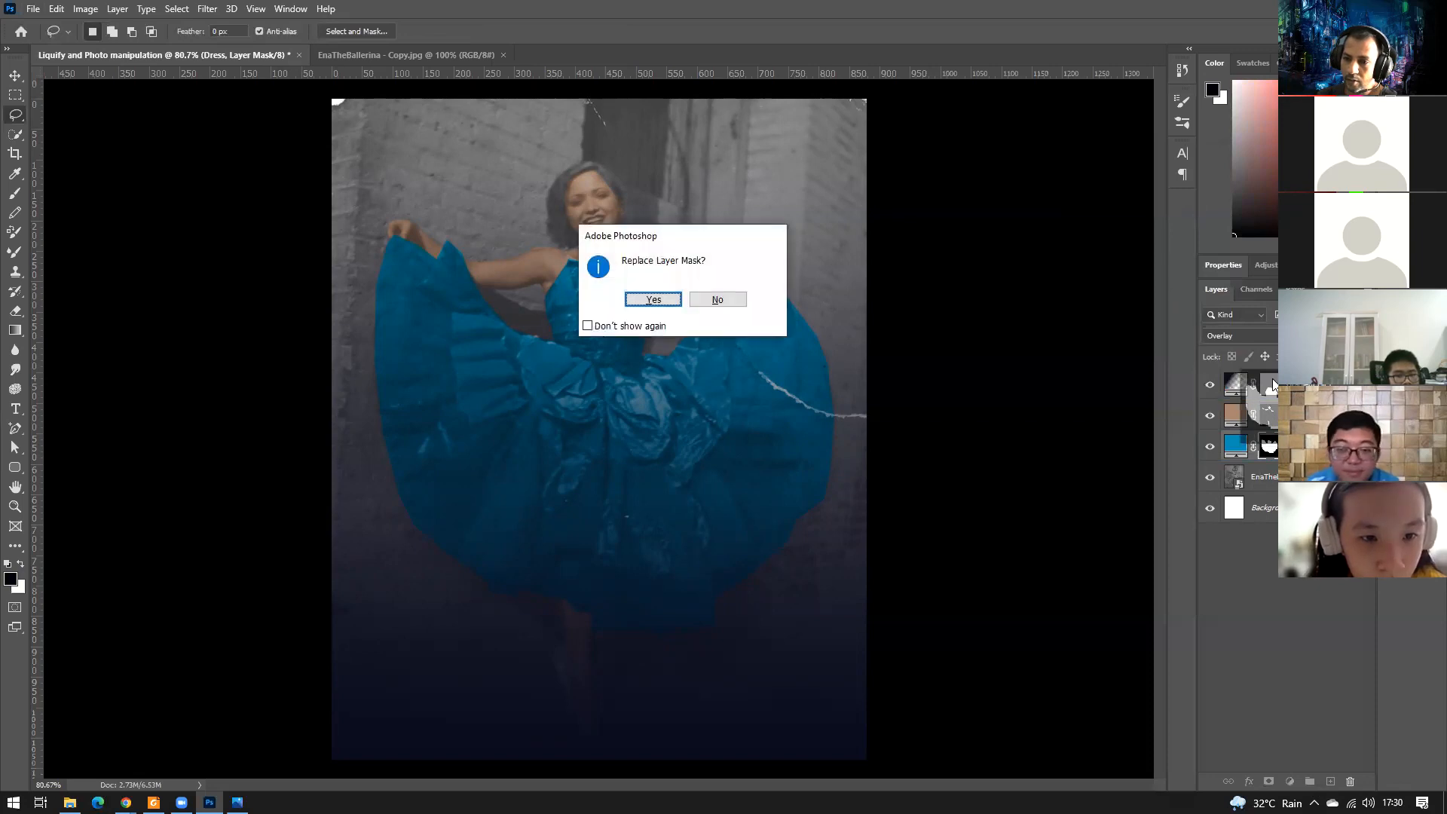
{"action": "left_click", "coordinate": [653, 300]}
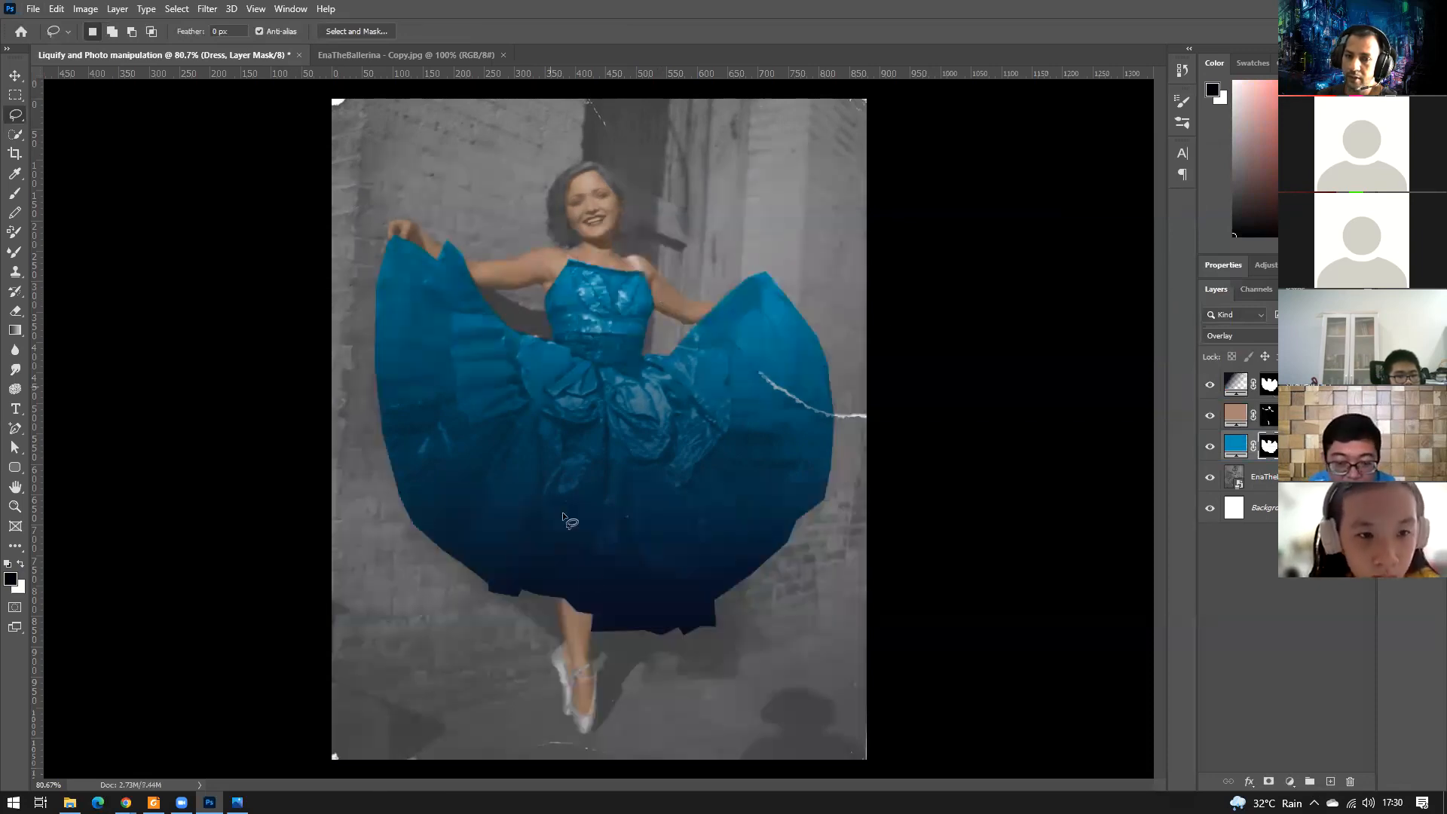
Place the gradient fill layer directly above the dress fill layer and set its blend mode to Multiply.
{"action": "left_click_drag", "start_coordinate": [1236, 385], "coordinate": [1237, 431]}
{"action": "left_click", "coordinate": [1255, 340]}
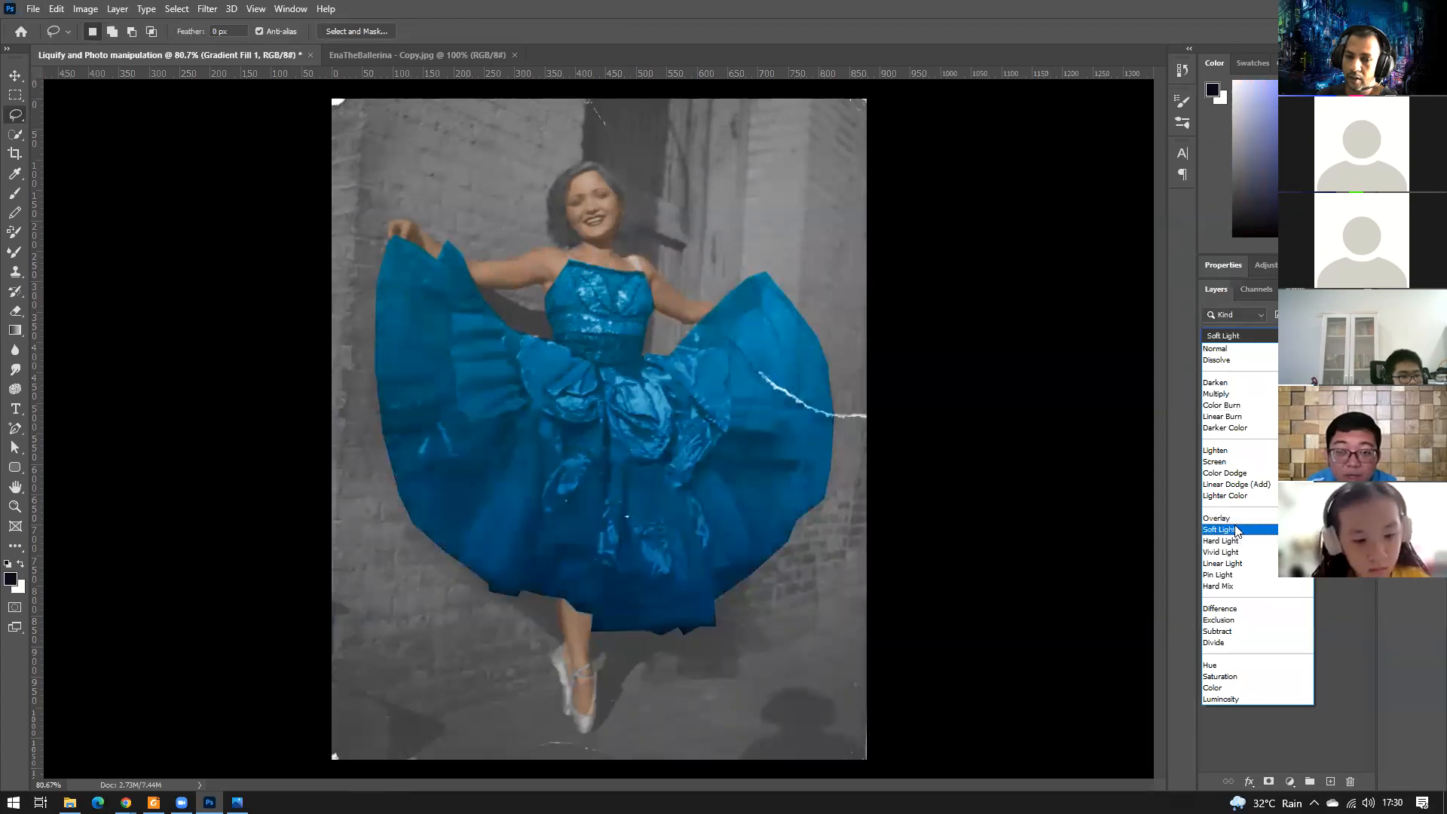
{"action": "left_click", "coordinate": [1245, 401]}
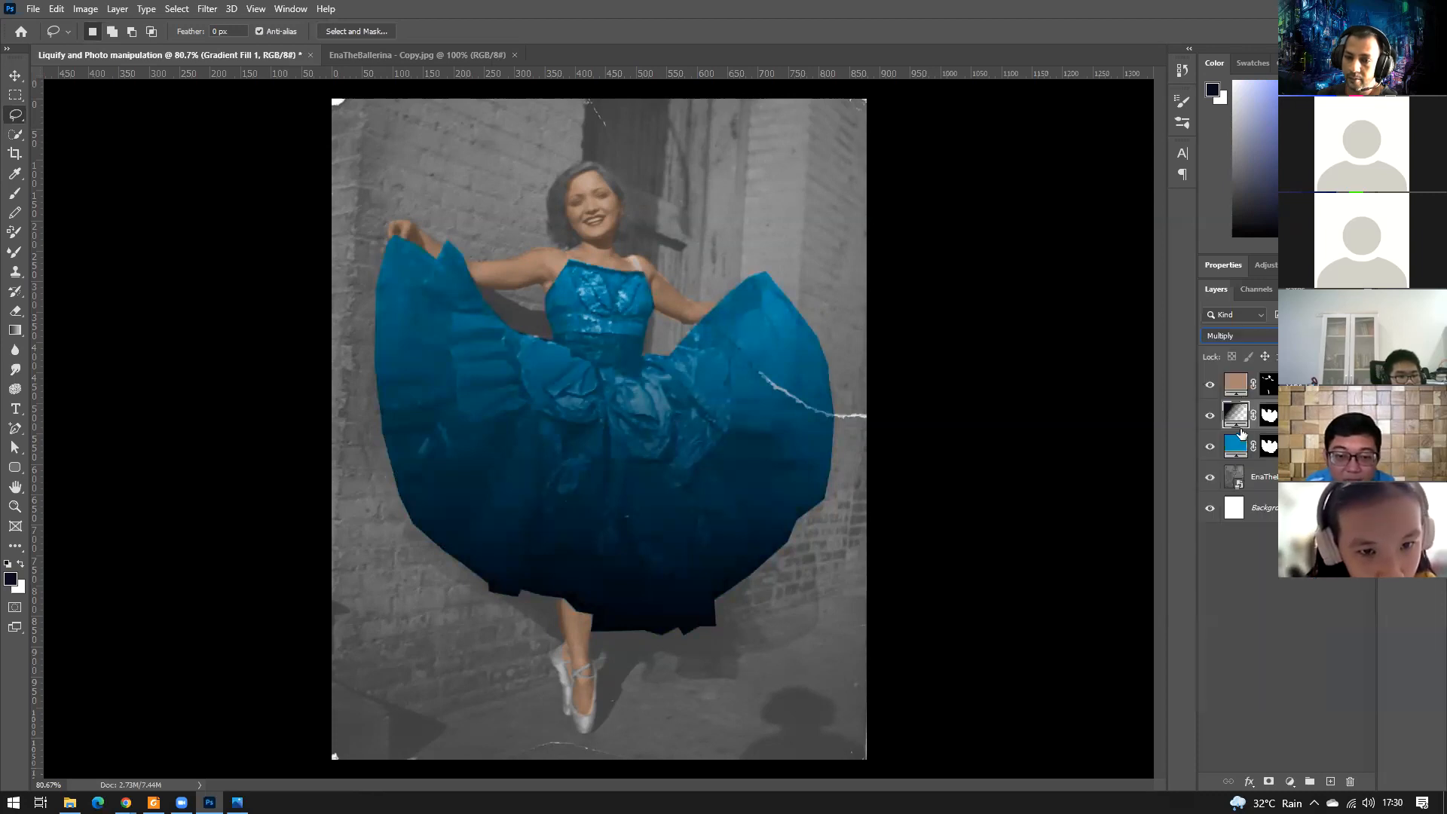
Set the gradient fill's angle to 101.13° and its starting colour stop to orange-red, #b63310.
{"action": "double_click", "coordinate": [1237, 414]}
{"action": "mouse_move", "coordinate": [1136, 238]}
{"action": "left_mouse_down"}
{"action": "mouse_move", "coordinate": [1125, 244]}
{"action": "mouse_move", "coordinate": [1140, 249]}
{"action": "mouse_move", "coordinate": [1136, 233]}
{"action": "left_mouse_up"}
{"action": "left_click", "coordinate": [1157, 189]}
{"action": "left_click_drag", "start_coordinate": [786, 133], "coordinate": [969, 123]}
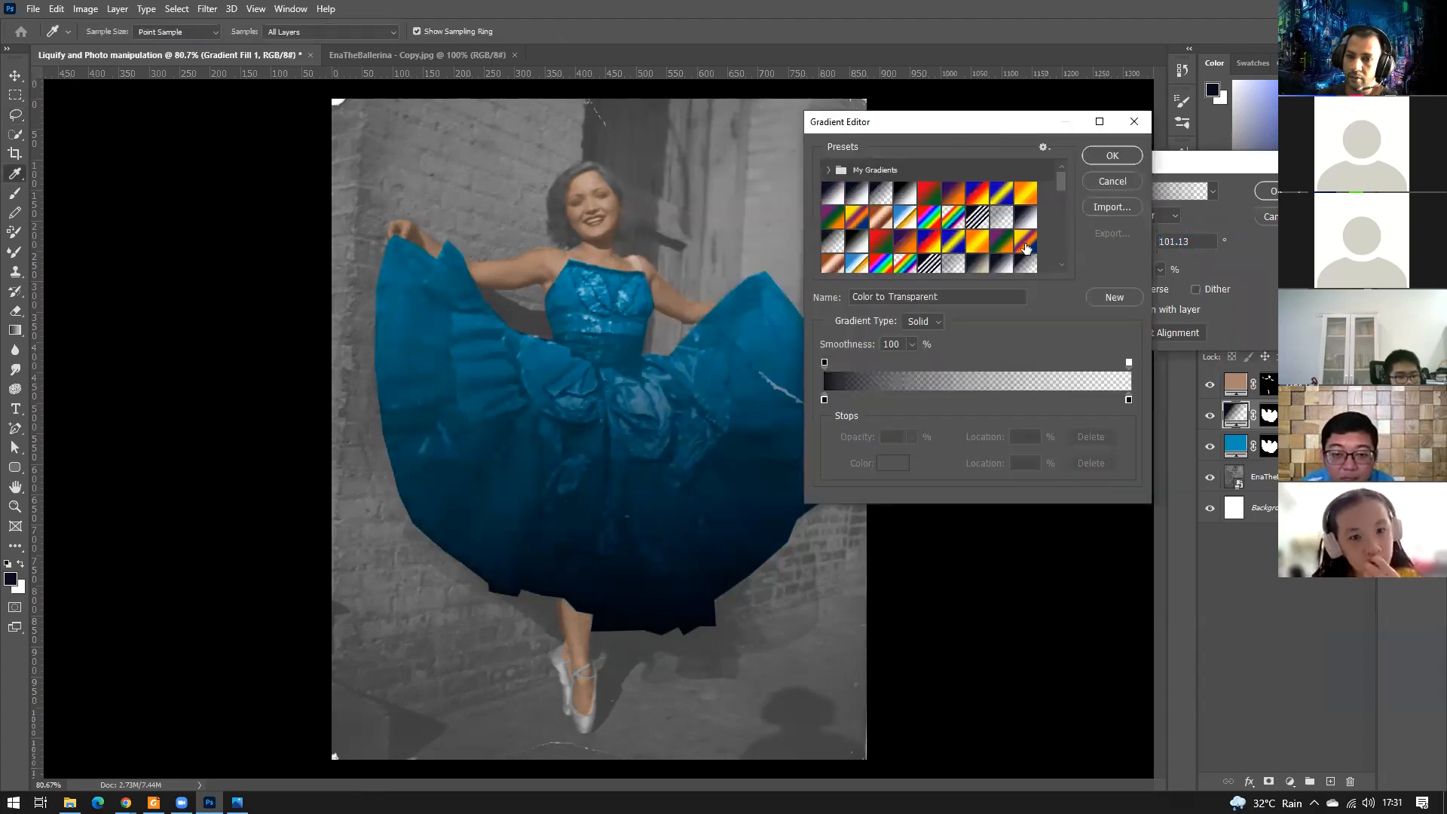
{"action": "left_click", "coordinate": [825, 400]}
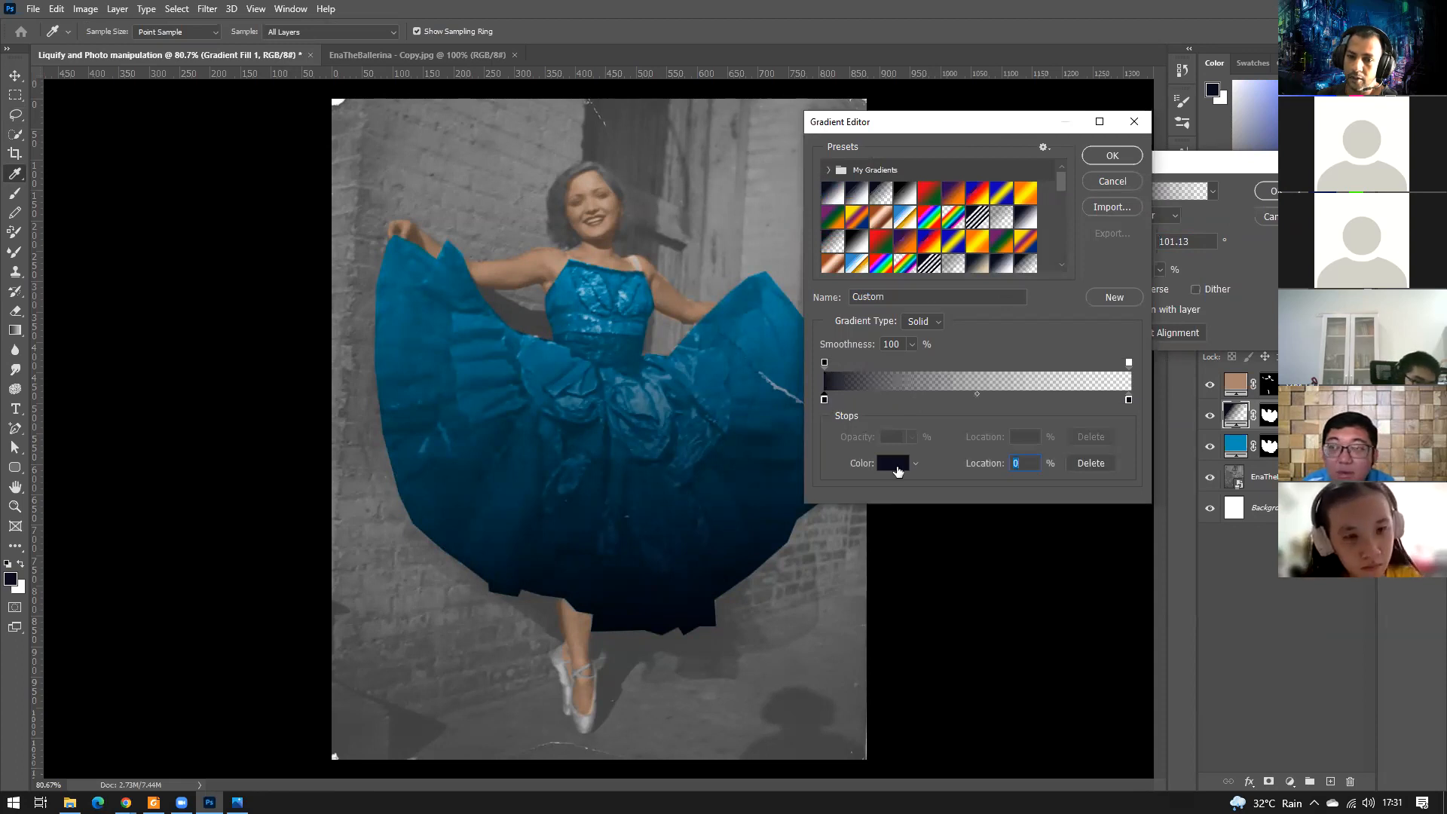
{"action": "left_click", "coordinate": [895, 465]}
{"action": "mouse_move", "coordinate": [996, 276]}
{"action": "left_mouse_down"}
{"action": "mouse_move", "coordinate": [1004, 173]}
{"action": "mouse_move", "coordinate": [1030, 156]}
{"action": "mouse_move", "coordinate": [1070, 298]}
{"action": "left_mouse_up"}
{"action": "mouse_move", "coordinate": [1044, 247]}
{"action": "left_mouse_down"}
{"action": "mouse_move", "coordinate": [1028, 224]}
{"action": "mouse_move", "coordinate": [1046, 215]}
{"action": "mouse_move", "coordinate": [1054, 112]}
{"action": "mouse_move", "coordinate": [1042, 162]}
{"action": "left_mouse_up"}
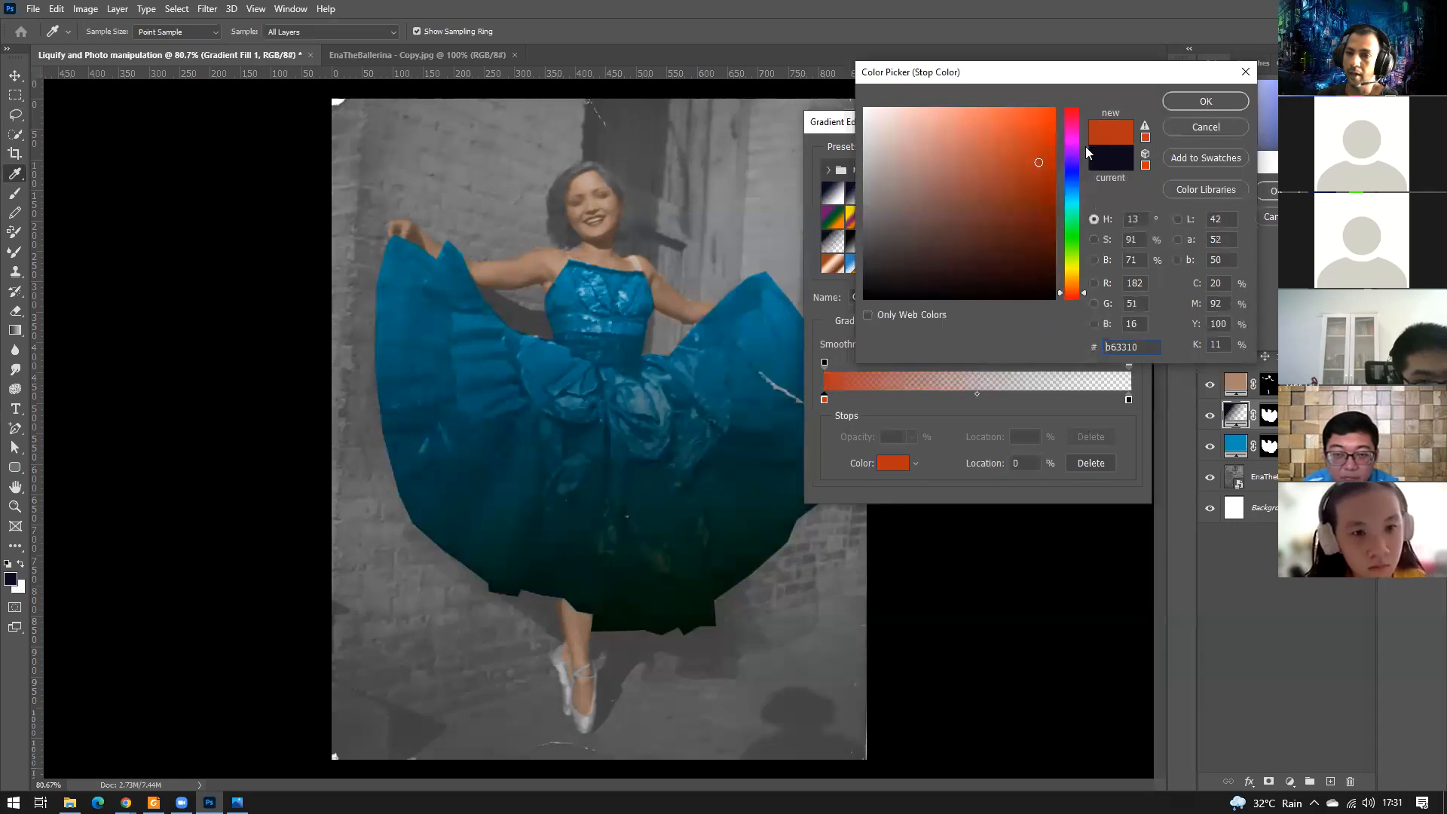
{"action": "left_click", "coordinate": [1205, 102]}
Shift the gradient's colour midpoint to 61% and set the gradient angle to 96.66°.
{"action": "left_click_drag", "start_coordinate": [977, 395], "coordinate": [1010, 395]}
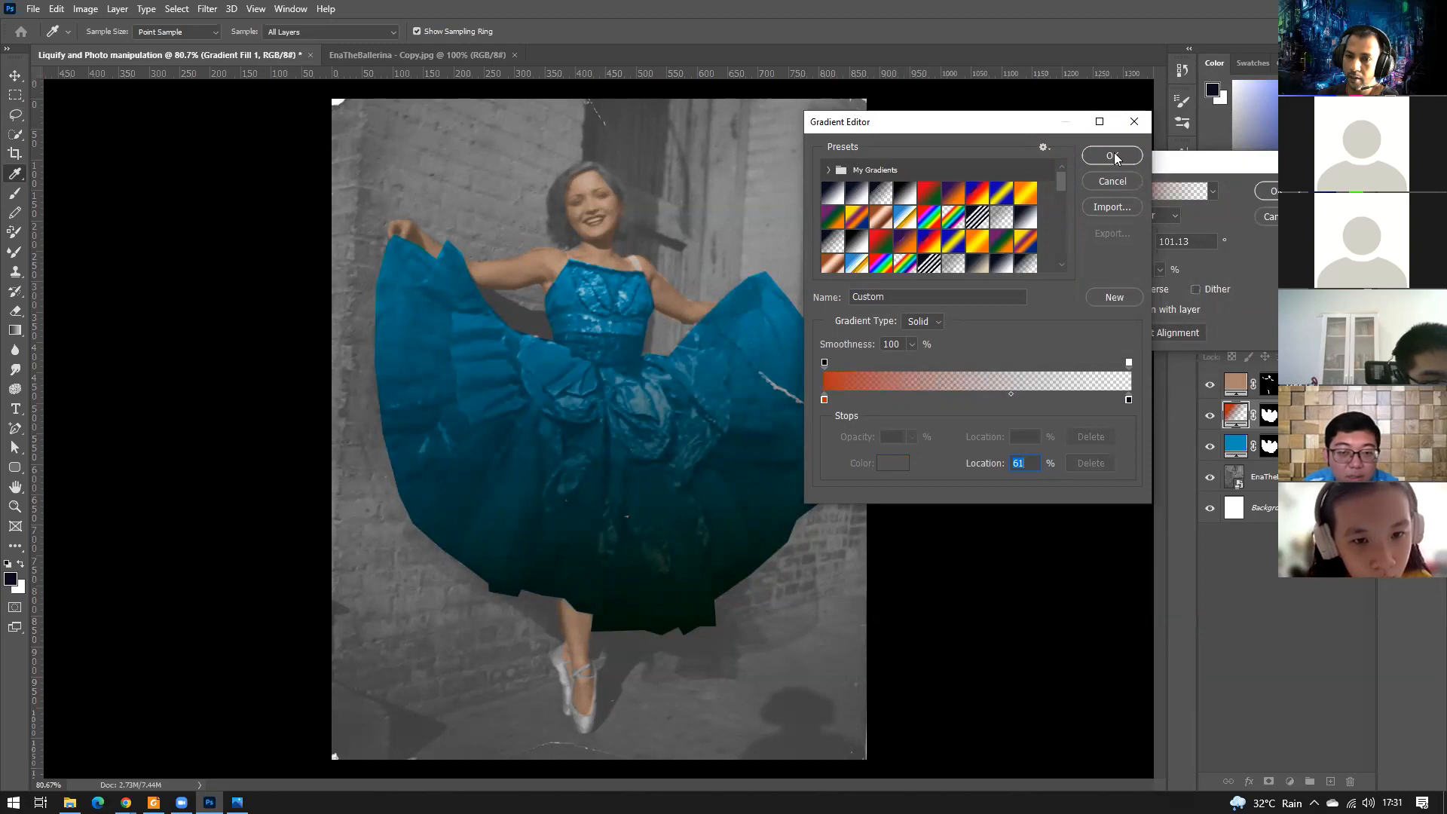
{"action": "left_click", "coordinate": [1113, 156]}
{"action": "left_click", "coordinate": [1136, 231]}
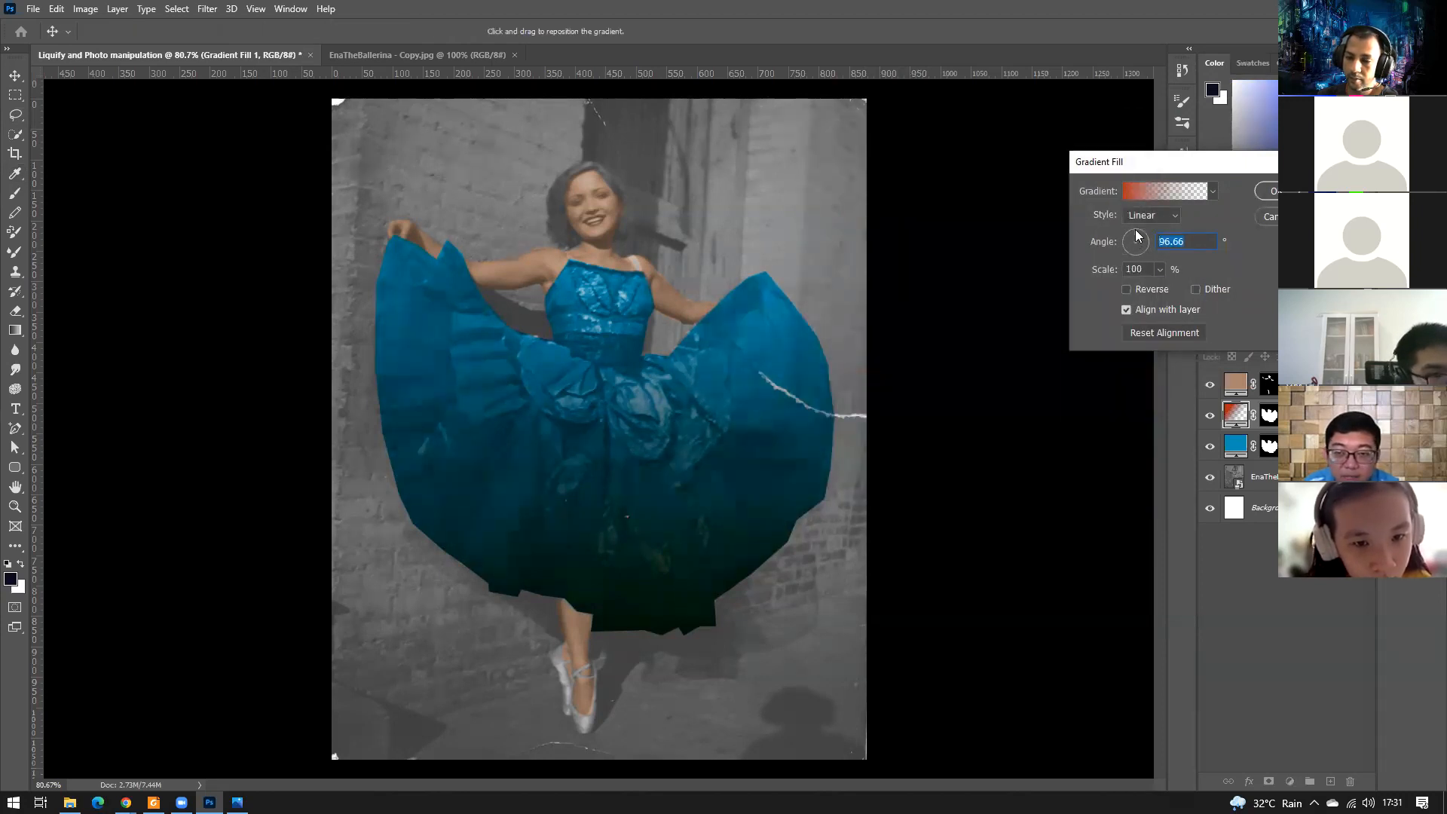
Change the gradient's end colour stop to golden yellow, #d9a60b, apply the gradient fill and deselect the layer.
{"action": "left_click", "coordinate": [1166, 192]}
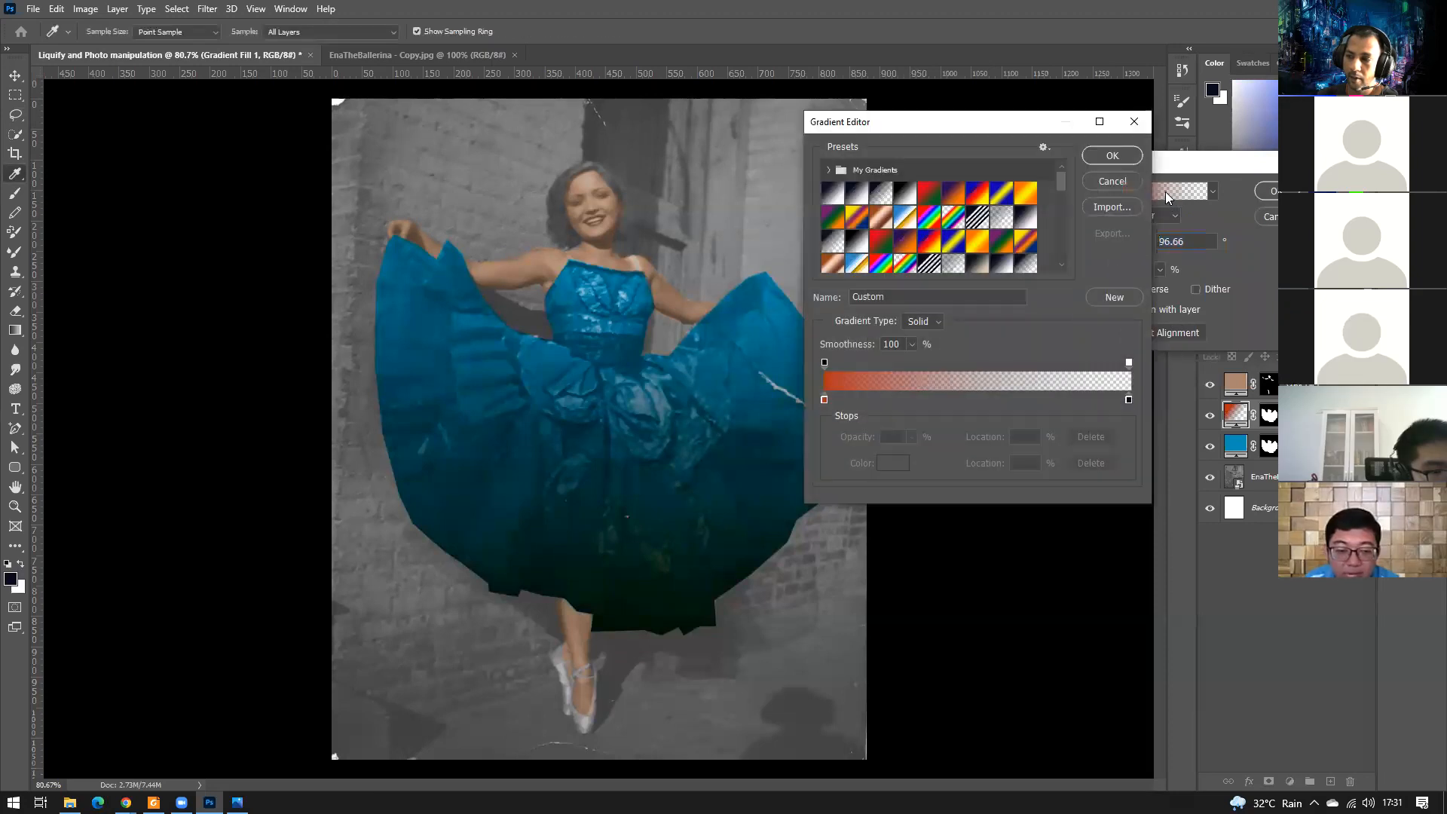
{"action": "double_click", "coordinate": [1128, 399]}
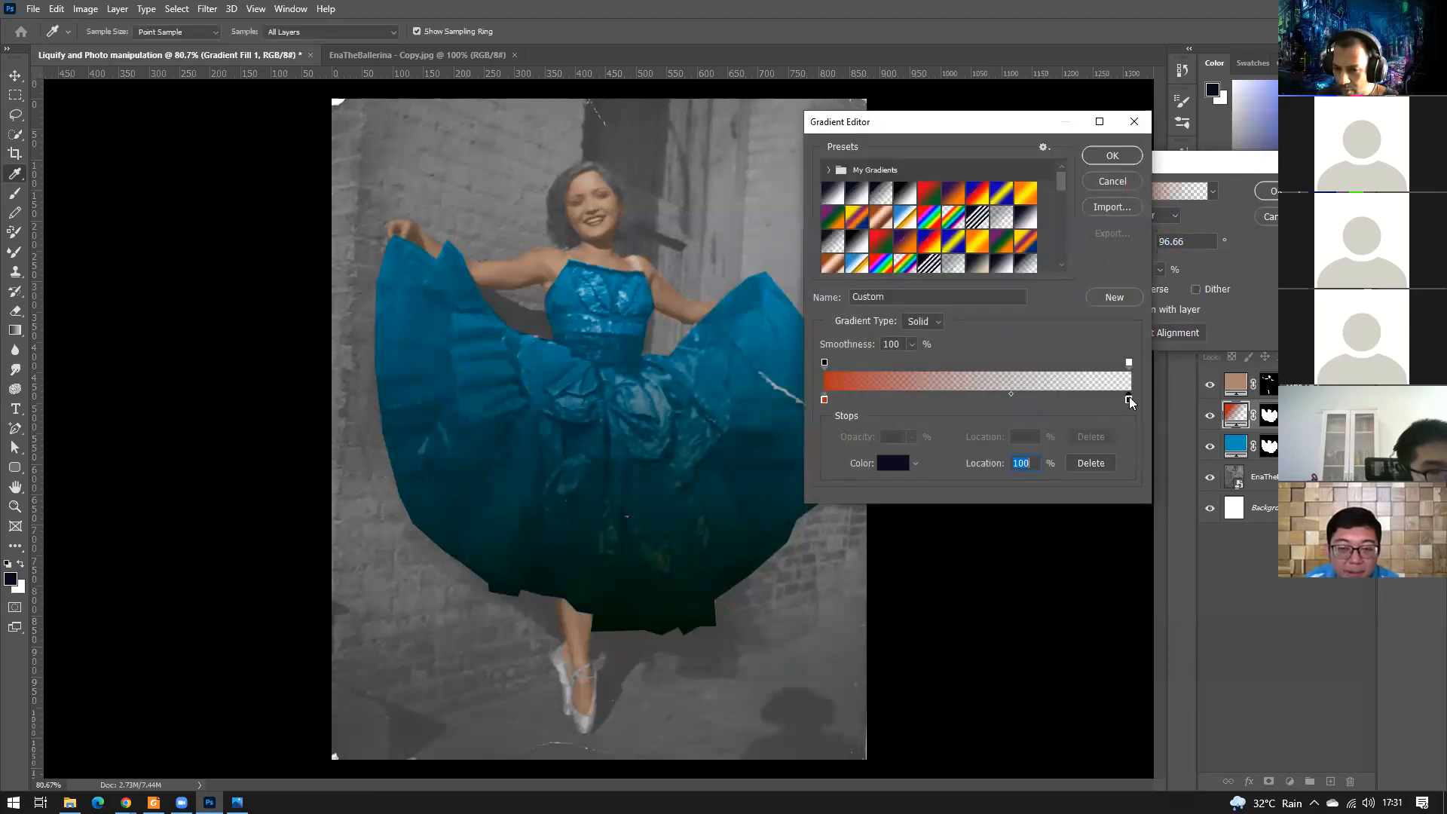
{"action": "left_click", "coordinate": [1076, 275]}
{"action": "left_click_drag", "start_coordinate": [1027, 249], "coordinate": [1046, 132]}
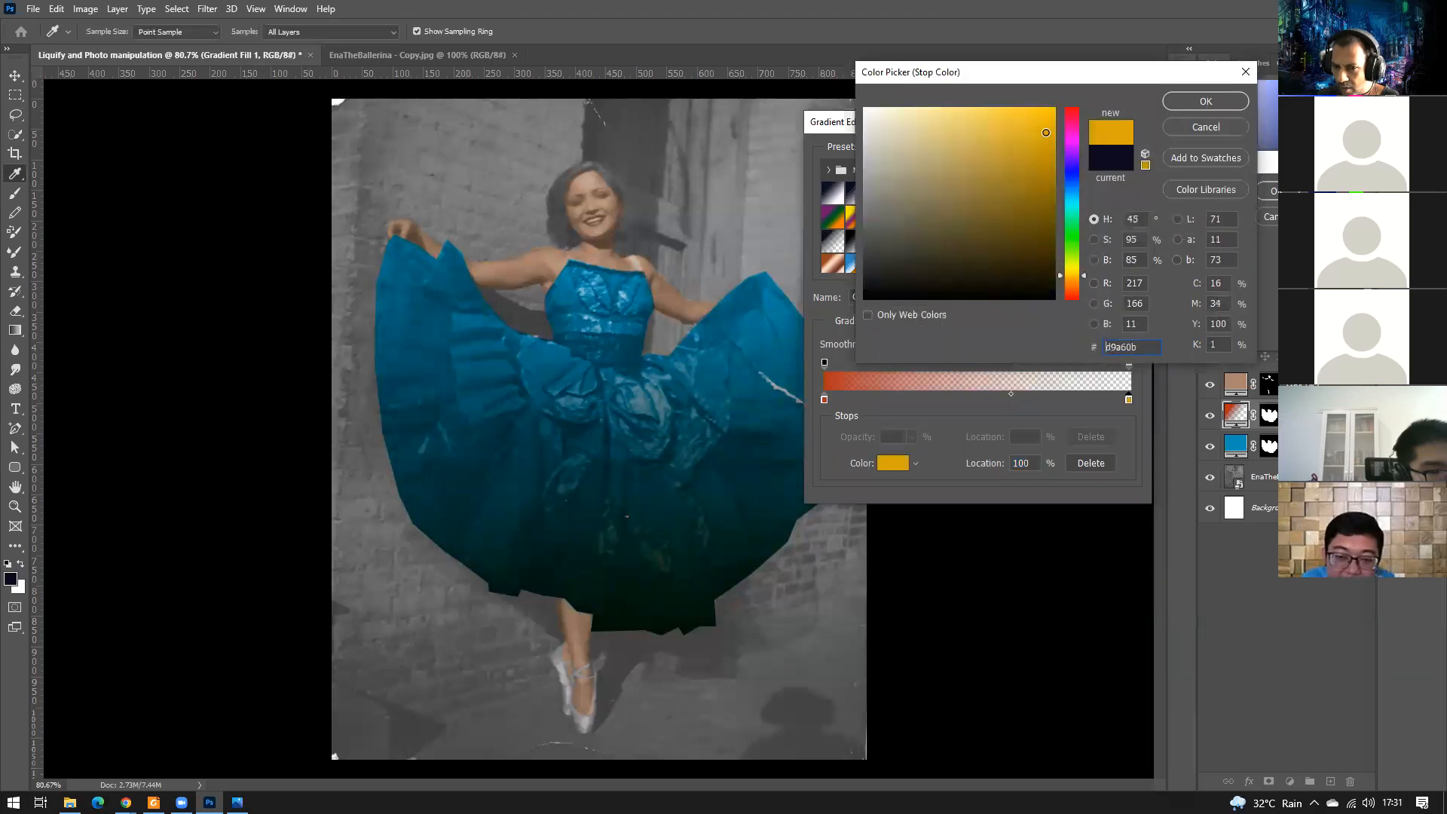
{"action": "left_click", "coordinate": [1191, 102]}
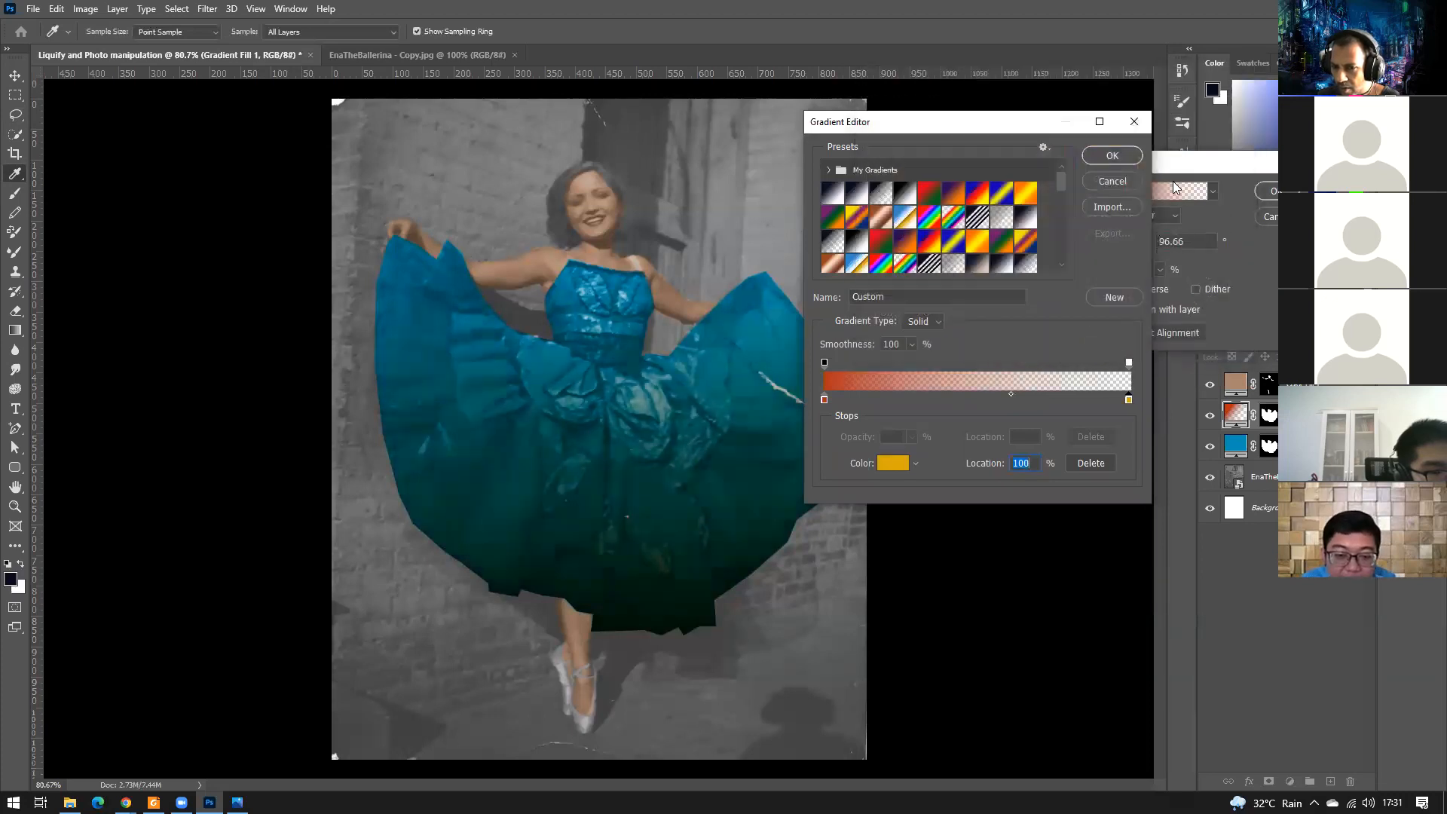
{"action": "left_click", "coordinate": [1117, 156]}
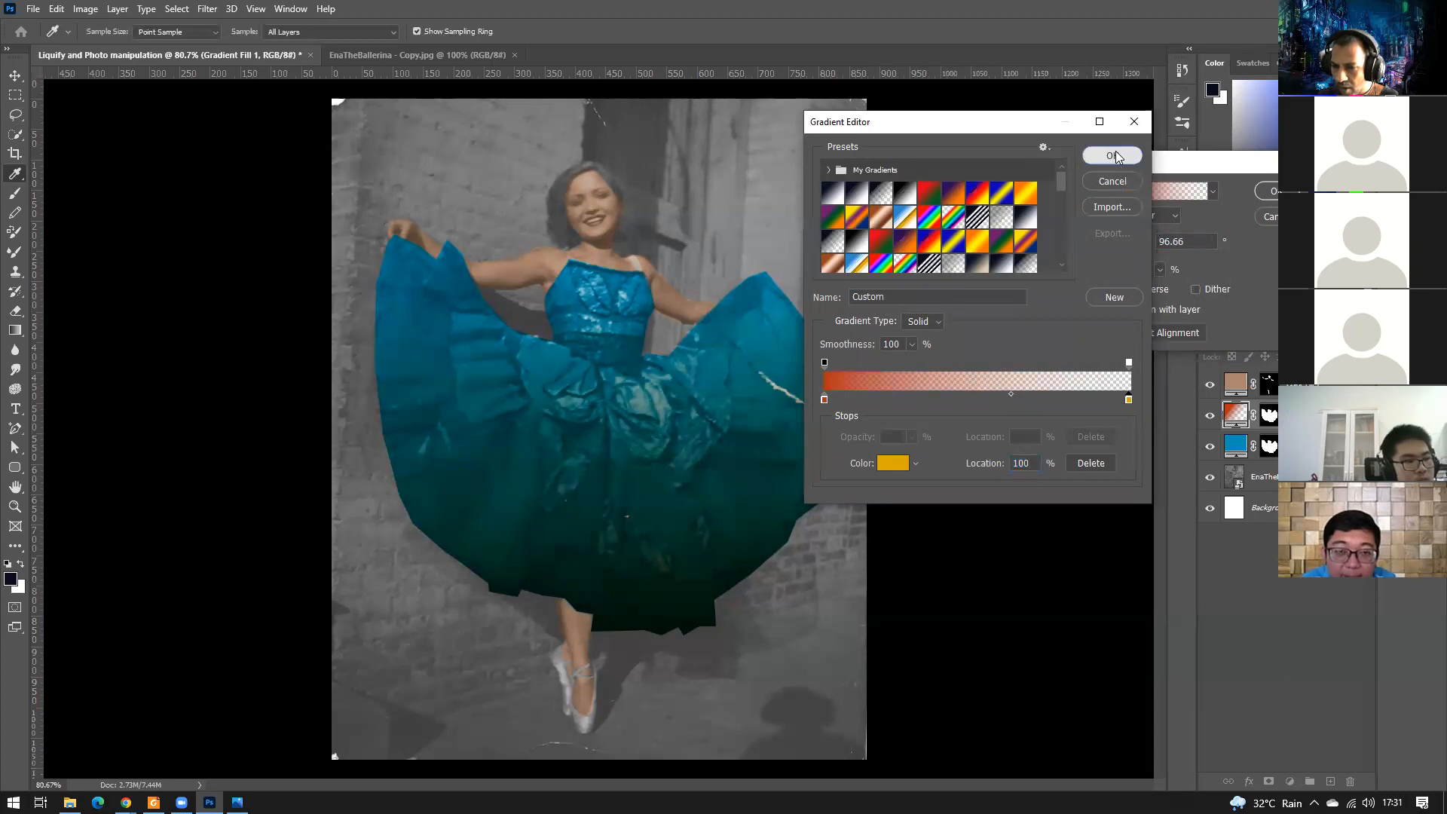
{"action": "left_click", "coordinate": [1269, 188]}
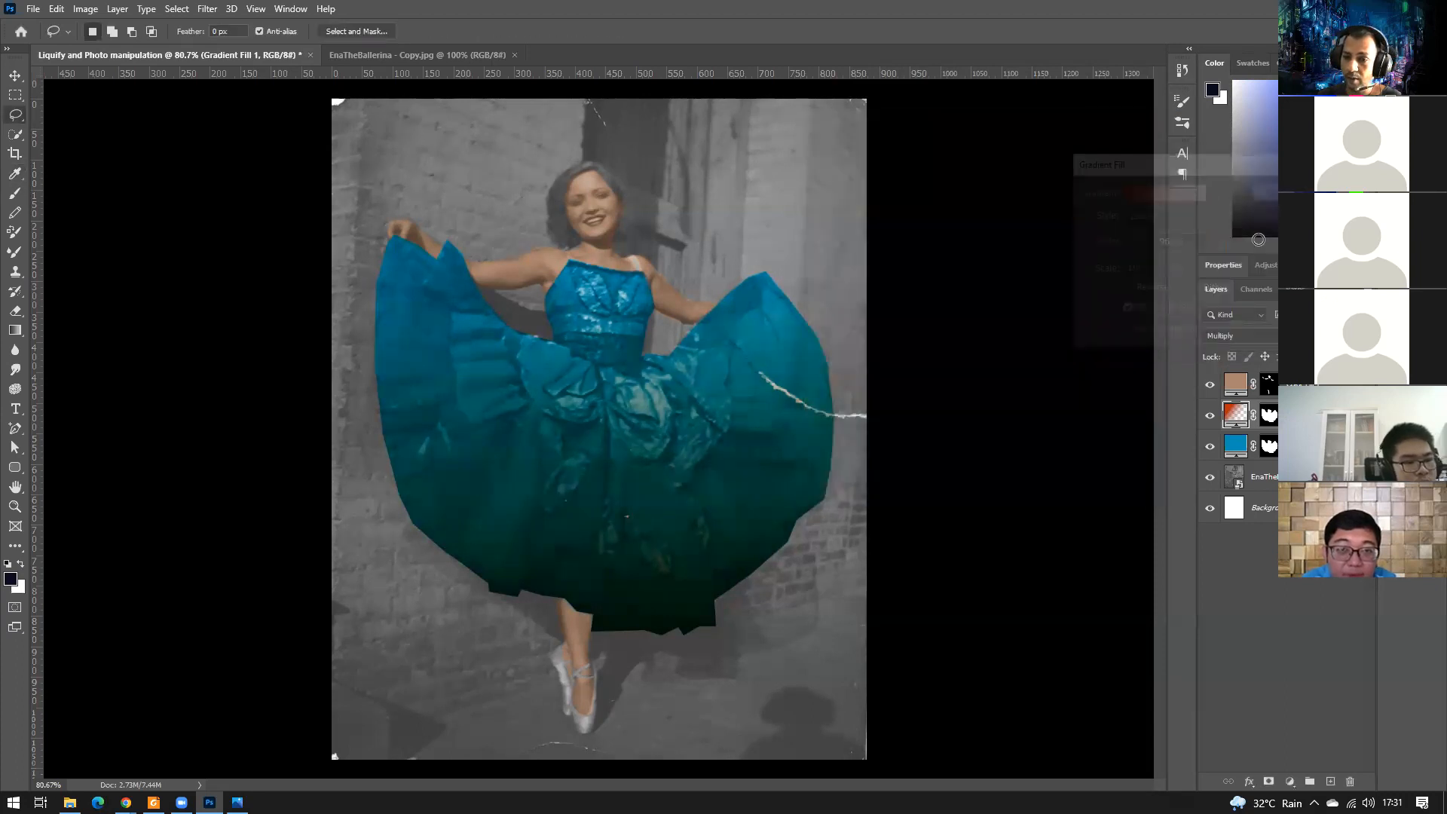
{"action": "key", "text": "l"}
{"action": "left_click", "coordinate": [1251, 582]}
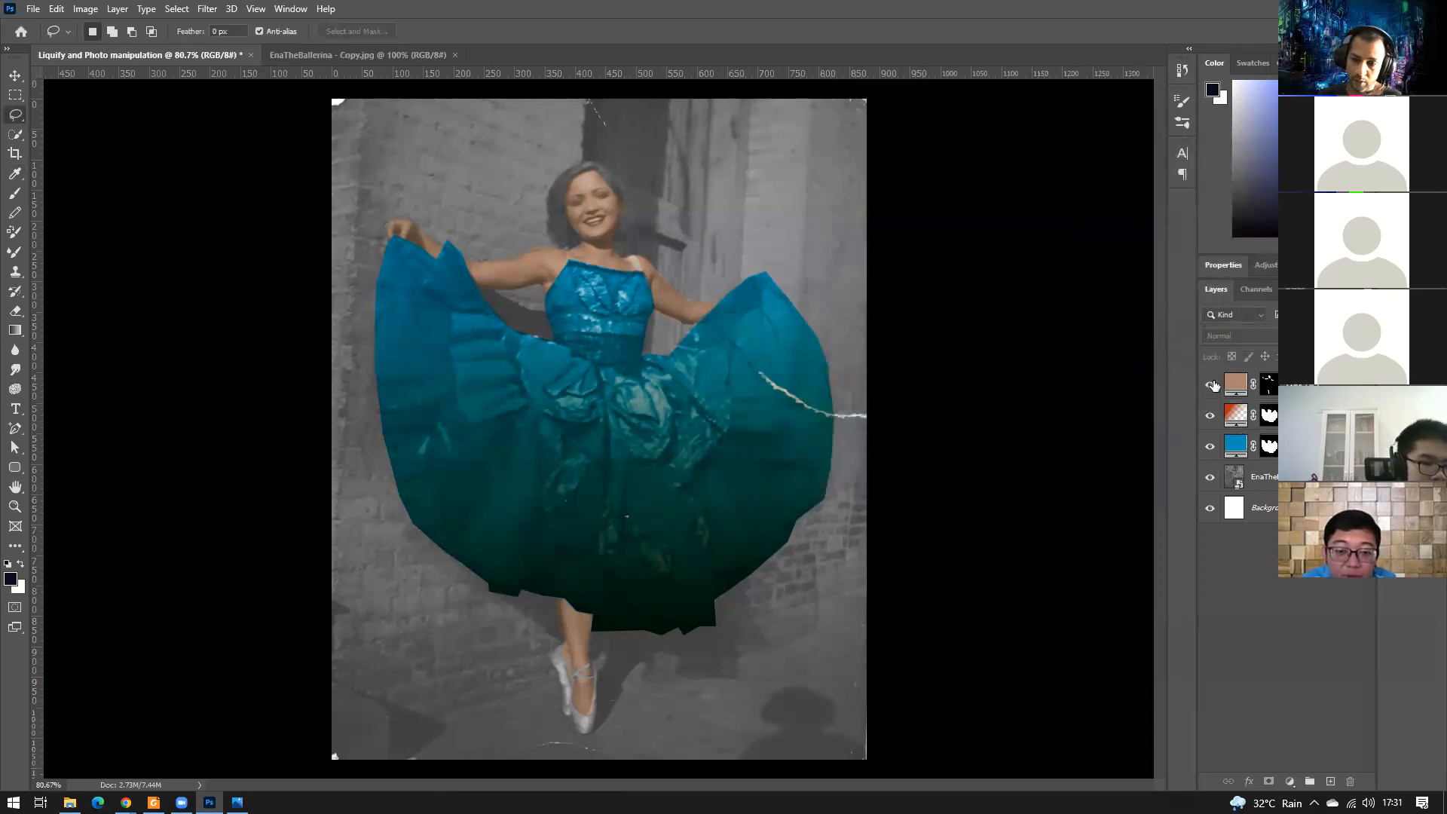
Hide the skin, gradient and dress fill layers and outline the bodice from neckline to waist with the Lasso tool.
{"action": "left_click", "coordinate": [1210, 446]}
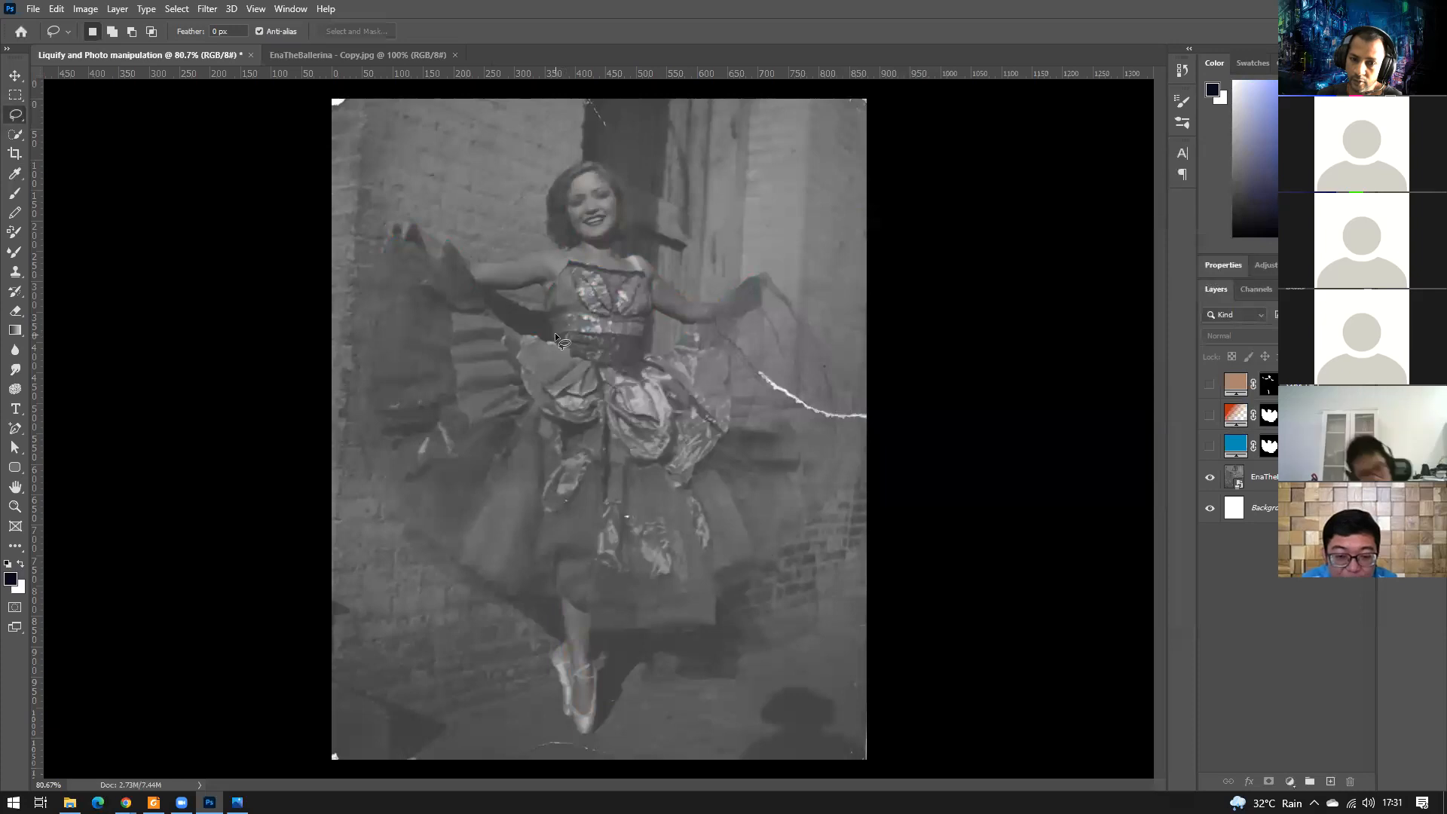
{"action": "left_click_drag", "start_coordinate": [617, 340], "coordinate": [646, 331]}
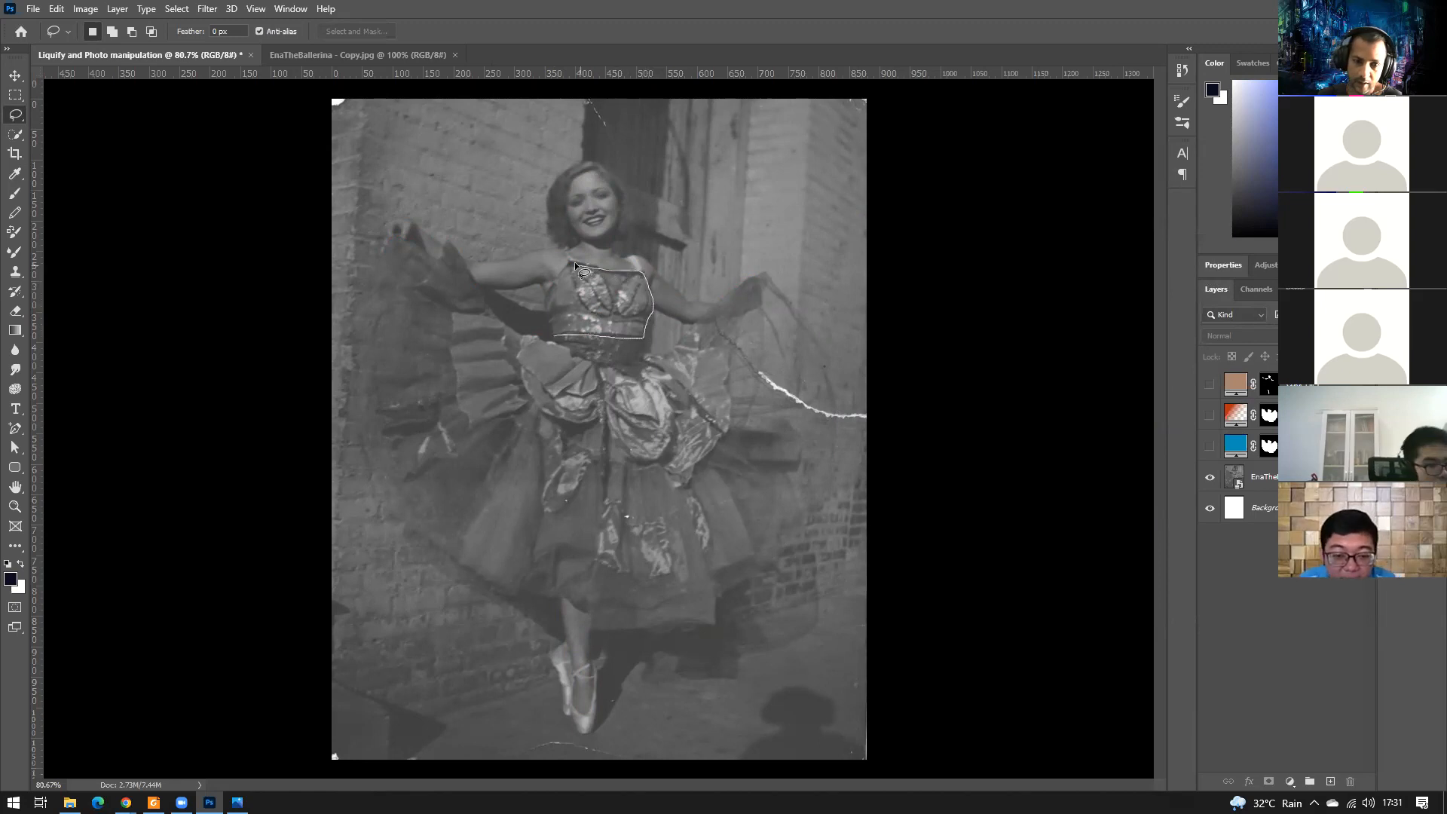
{"action": "mouse_move", "coordinate": [552, 285]}
{"action": "left_mouse_down"}
{"action": "mouse_move", "coordinate": [542, 297]}
{"action": "mouse_move", "coordinate": [561, 337]}
{"action": "left_mouse_up"}
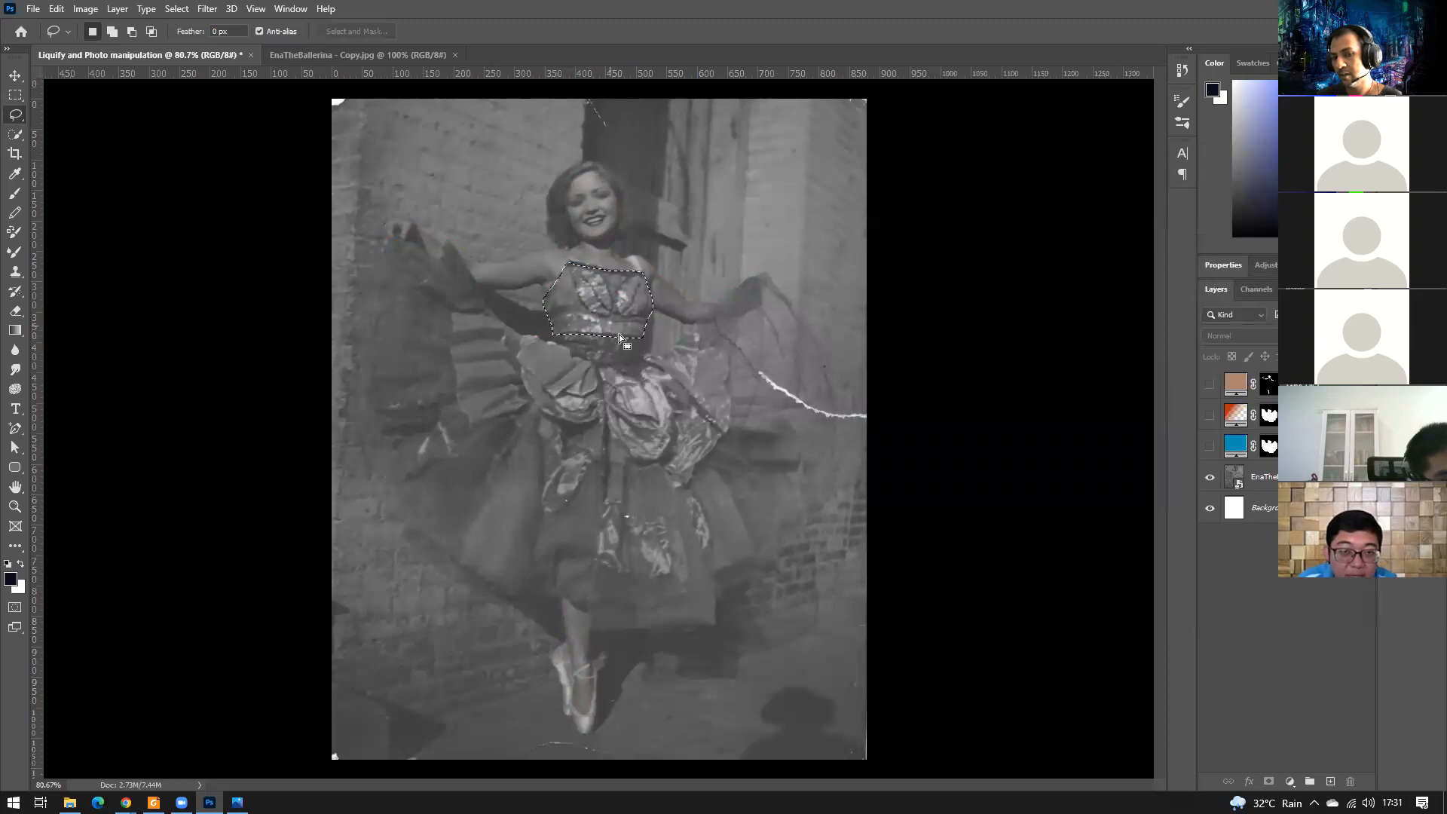
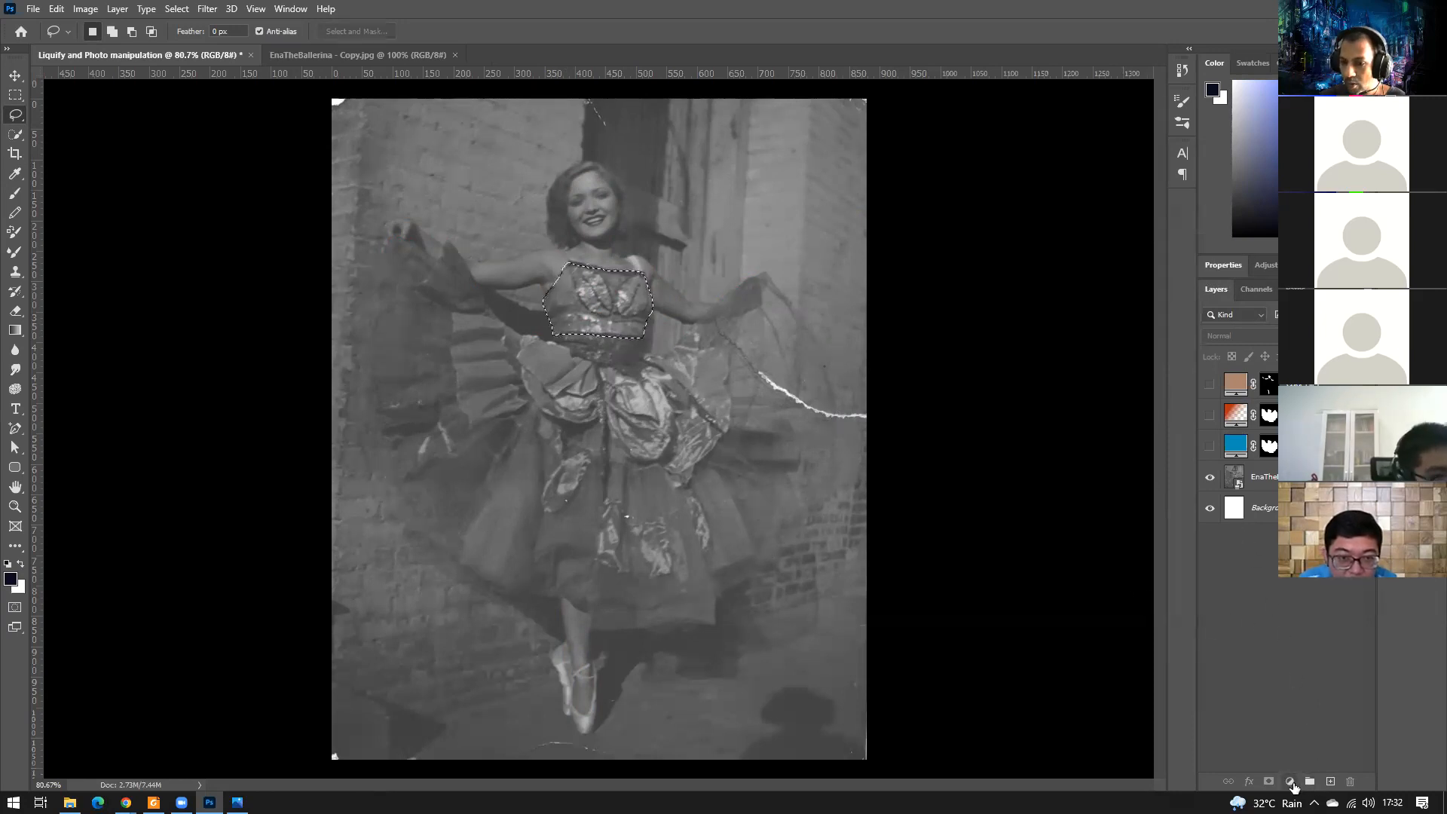
Add a solid colour fill layer over the bodice selection in vivid hot pink.
{"action": "left_click", "coordinate": [1291, 783]}
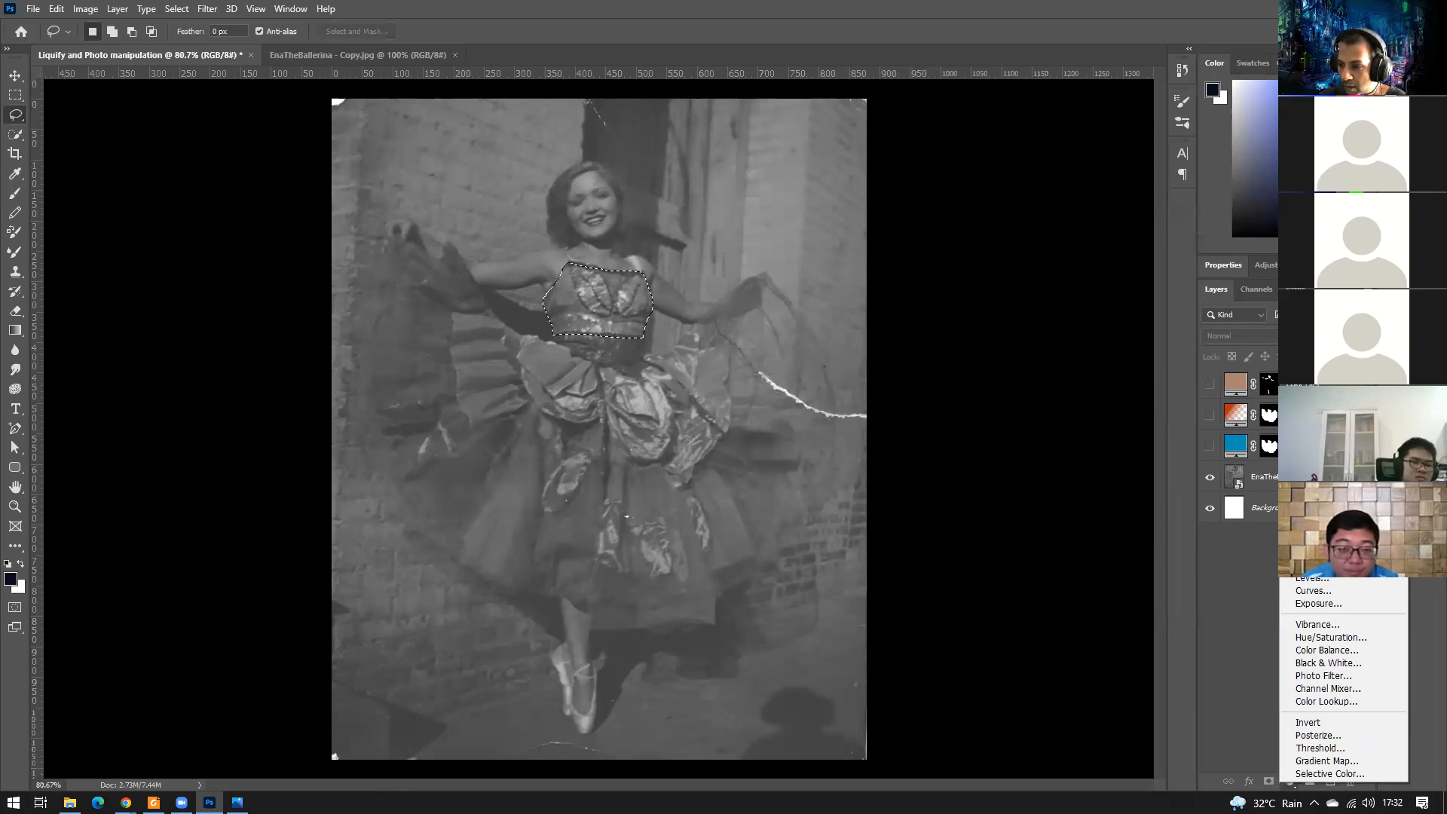
{"action": "left_click", "coordinate": [1316, 518]}
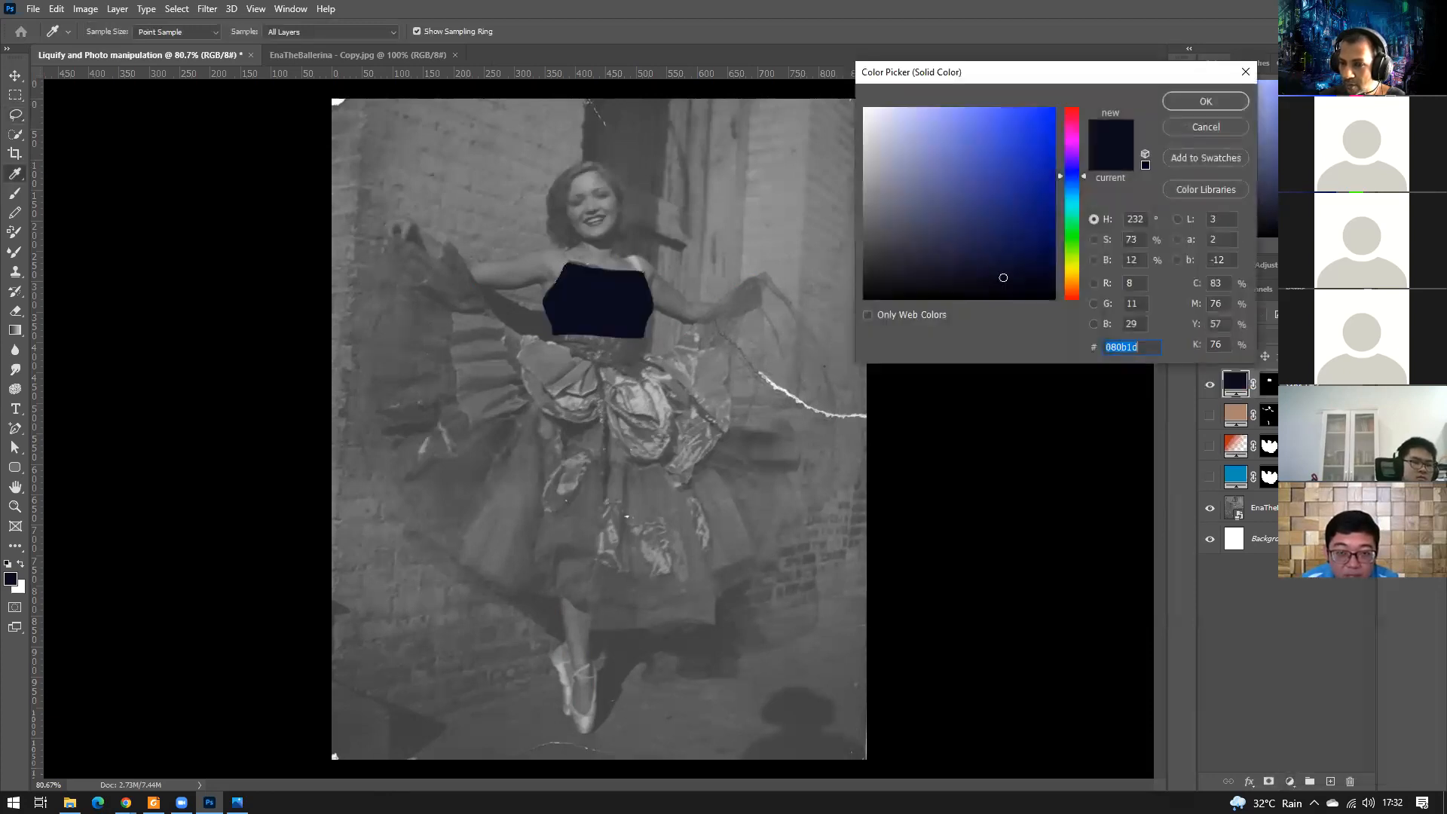
{"action": "mouse_move", "coordinate": [1072, 223]}
{"action": "left_mouse_down"}
{"action": "mouse_move", "coordinate": [1072, 250]}
{"action": "mouse_move", "coordinate": [1084, 123]}
{"action": "left_mouse_up"}
{"action": "mouse_move", "coordinate": [1011, 187]}
{"action": "left_mouse_down"}
{"action": "mouse_move", "coordinate": [1029, 117]}
{"action": "mouse_move", "coordinate": [1054, 137]}
{"action": "mouse_move", "coordinate": [1056, 108]}
{"action": "left_mouse_up"}
{"action": "left_click", "coordinate": [1206, 101]}
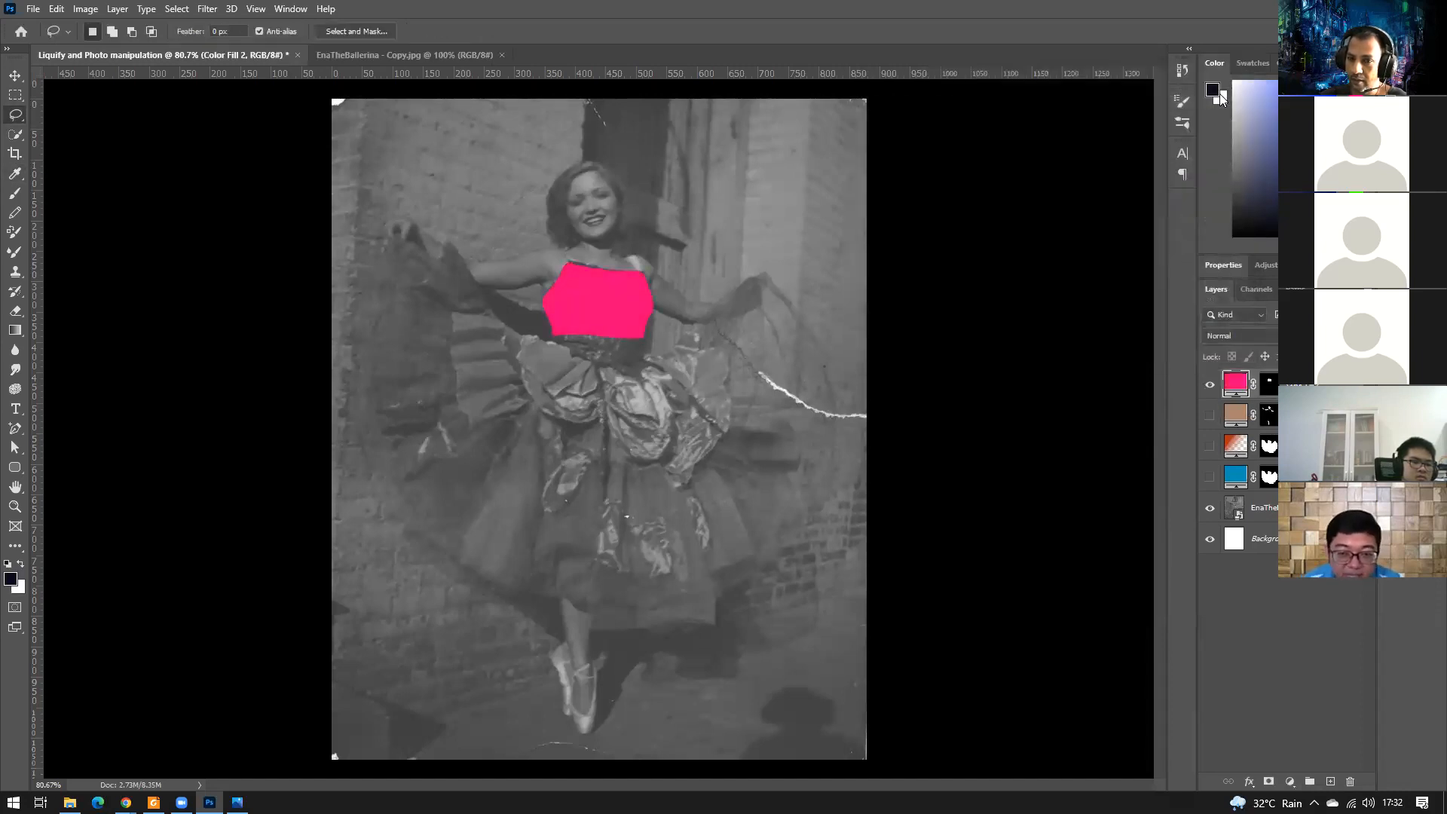
Try the pink bodice fill in Overlay blend mode, previewing it at 50% opacity before restoring full opacity and deselecting the layer.
{"action": "left_click", "coordinate": [1240, 335]}
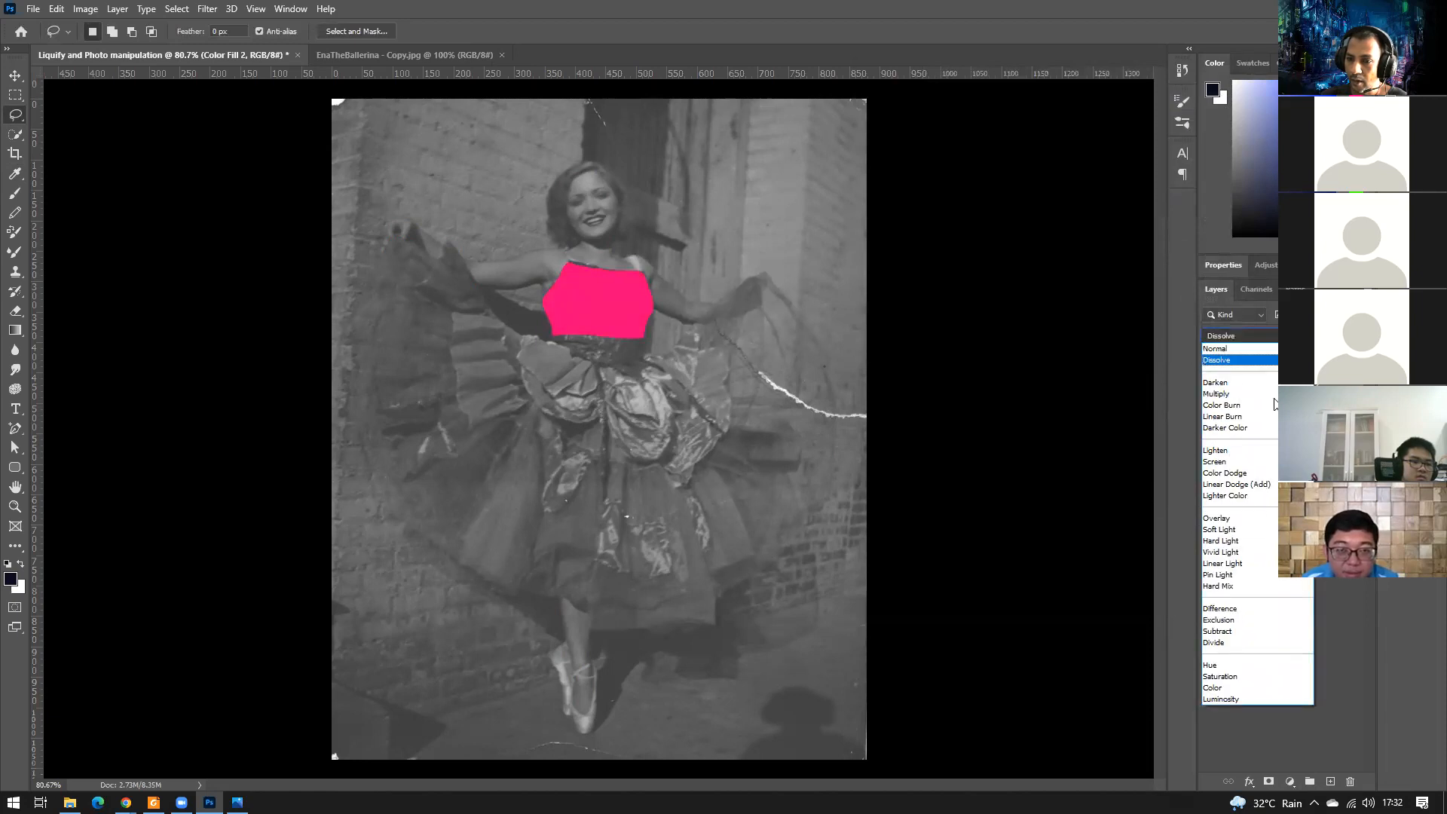
{"action": "left_click", "coordinate": [1249, 522]}
{"action": "left_click", "coordinate": [1267, 540]}
{"action": "left_click", "coordinate": [1236, 385]}
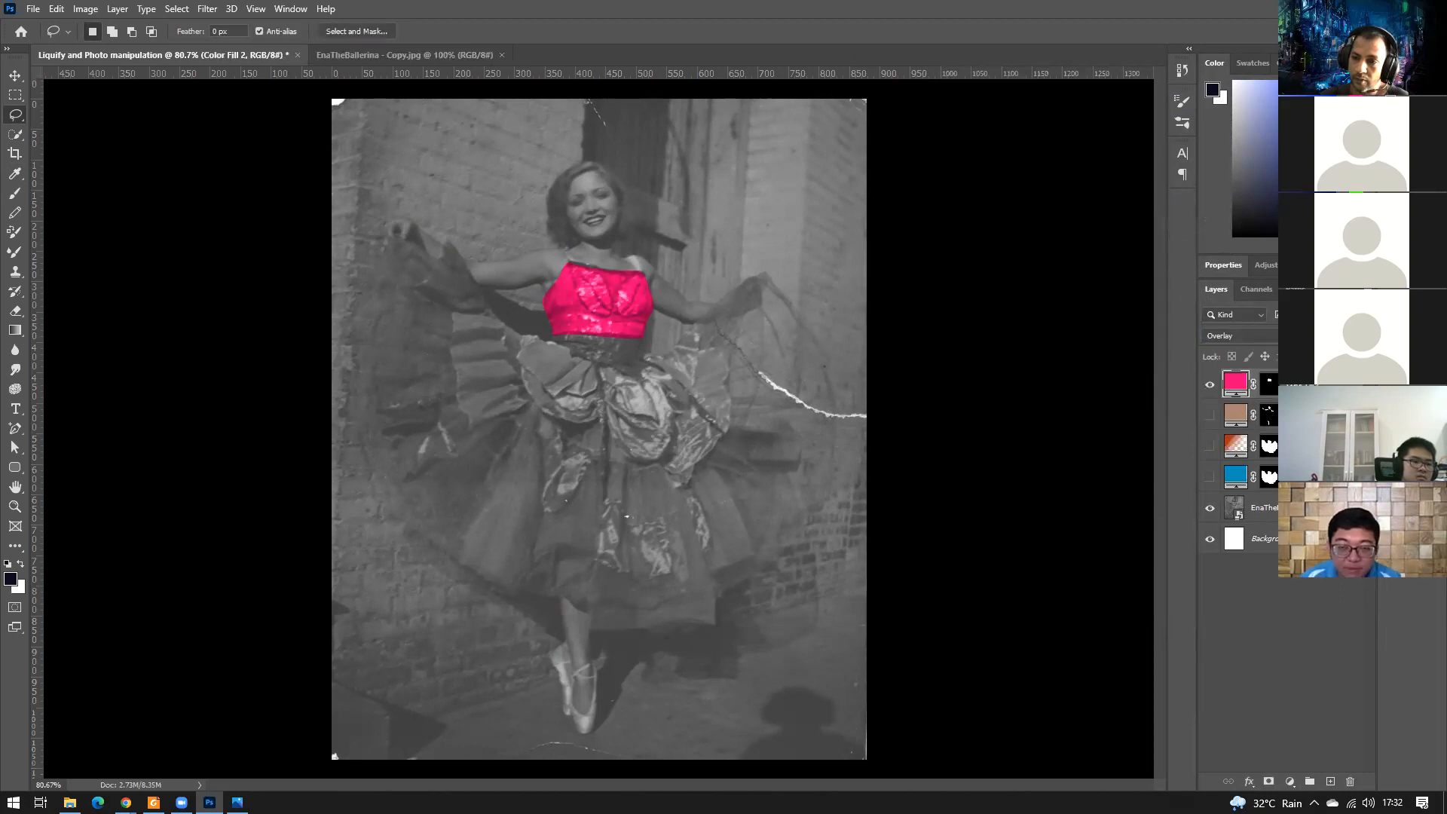
{"action": "key", "text": "5"}
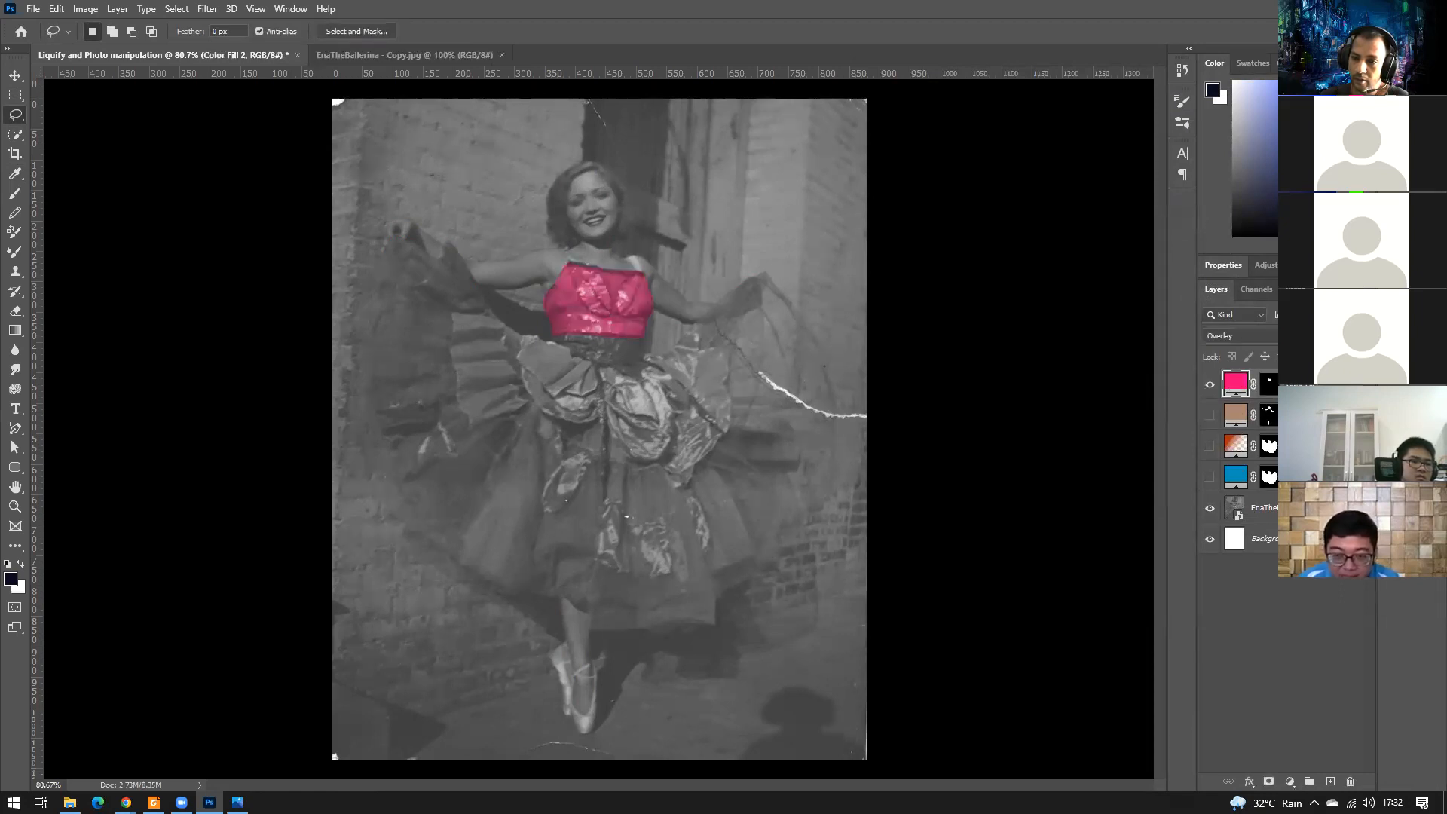
{"action": "key", "text": "0"}
{"action": "key", "text": "5"}
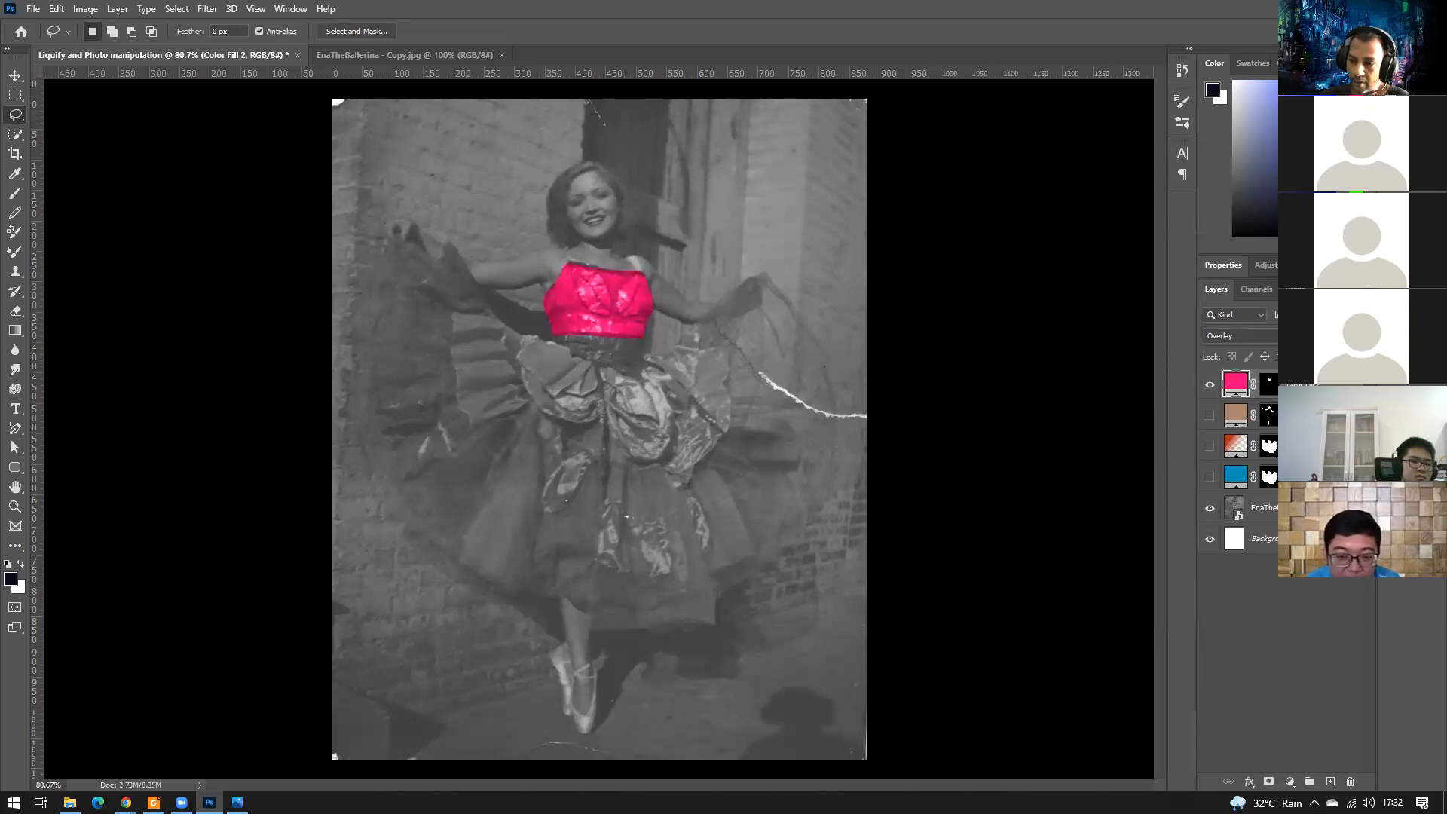
{"action": "left_click", "coordinate": [1300, 618]}
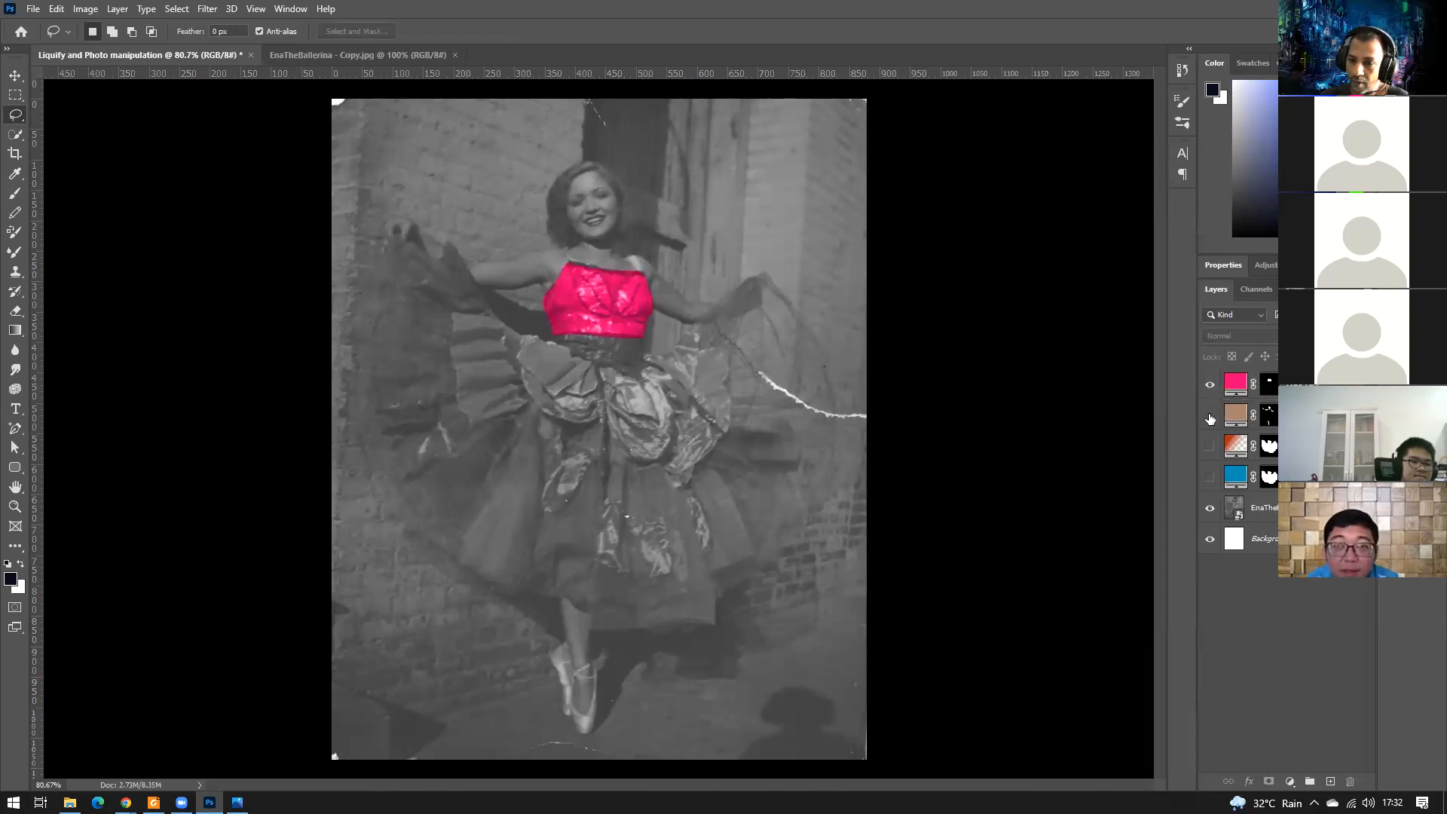
Make the hidden skin, gradient and blue dress fill layers visible again.
{"action": "left_click", "coordinate": [1210, 415]}
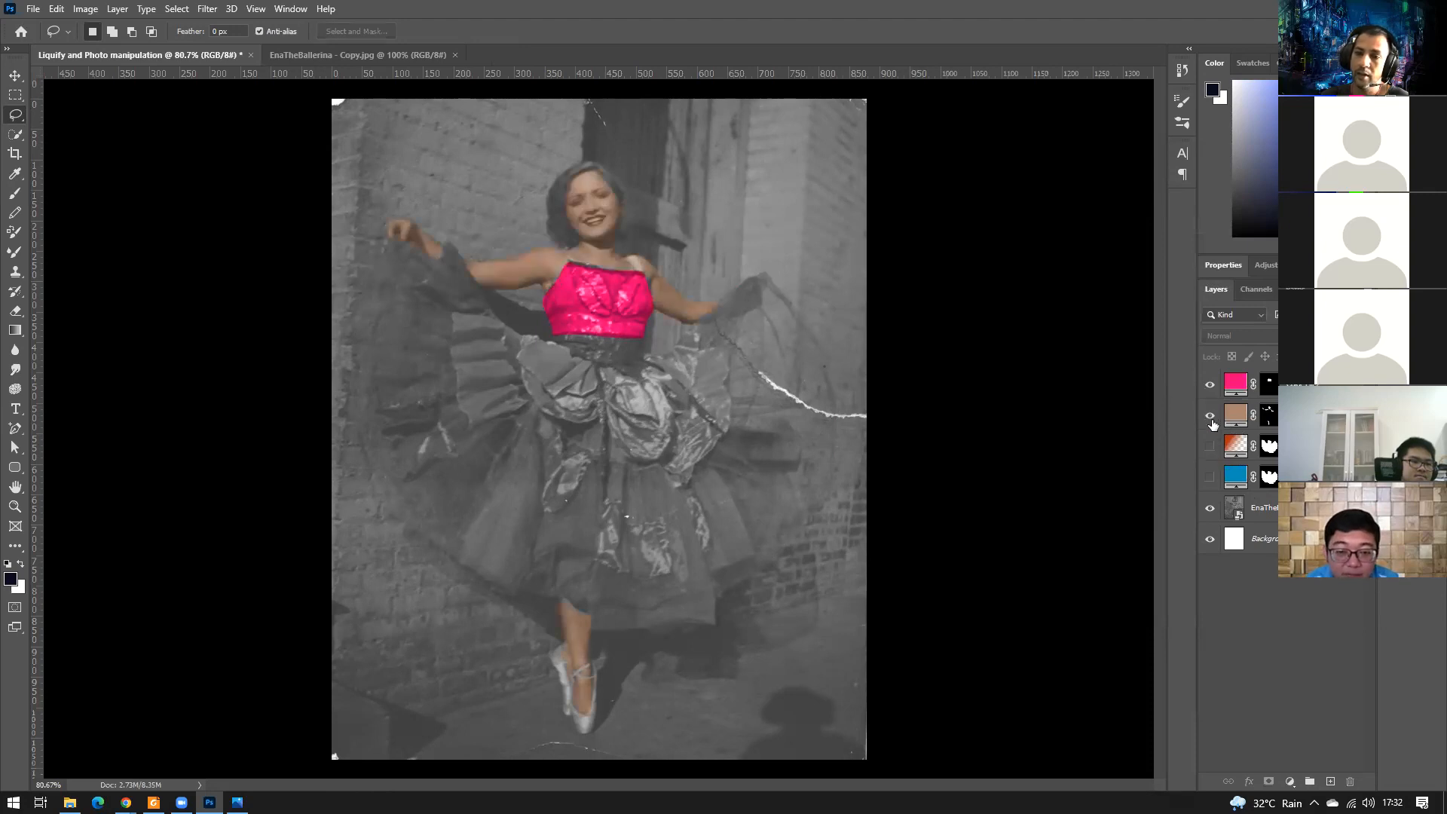
{"action": "left_click", "coordinate": [1210, 415]}
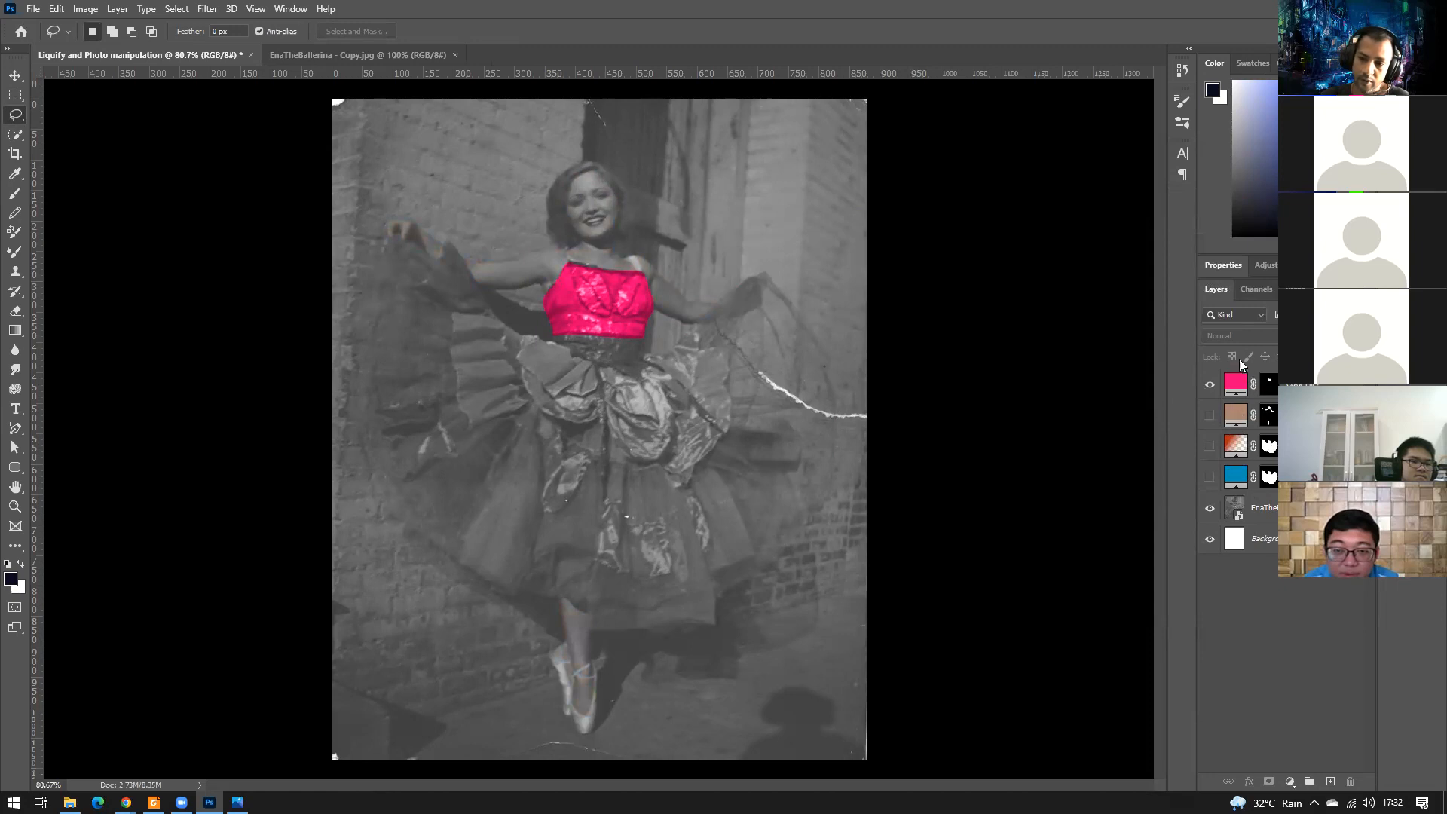
{"action": "left_click", "coordinate": [1210, 417]}
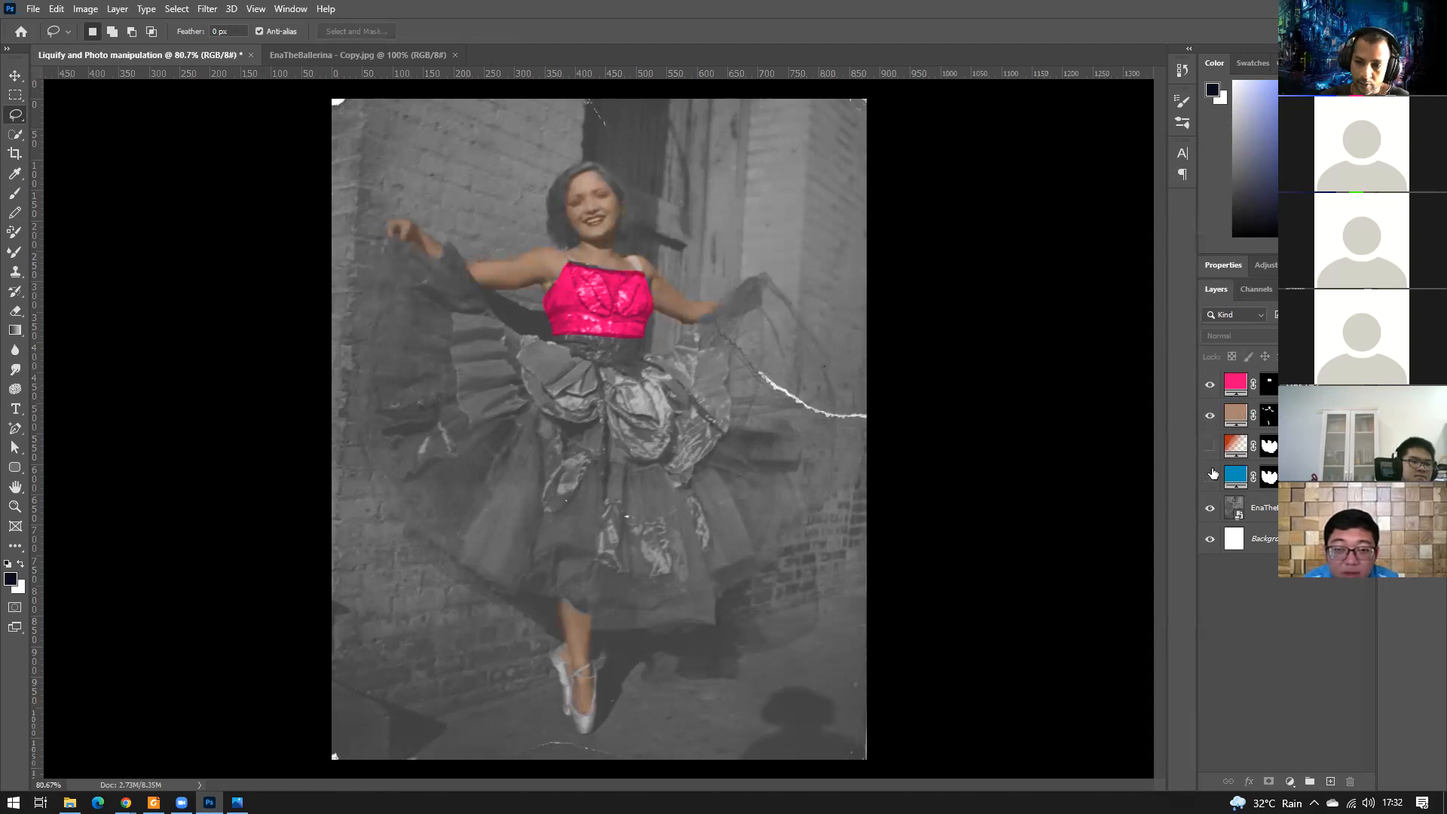
{"action": "left_click", "coordinate": [1210, 477]}
{"action": "left_click", "coordinate": [1211, 447]}
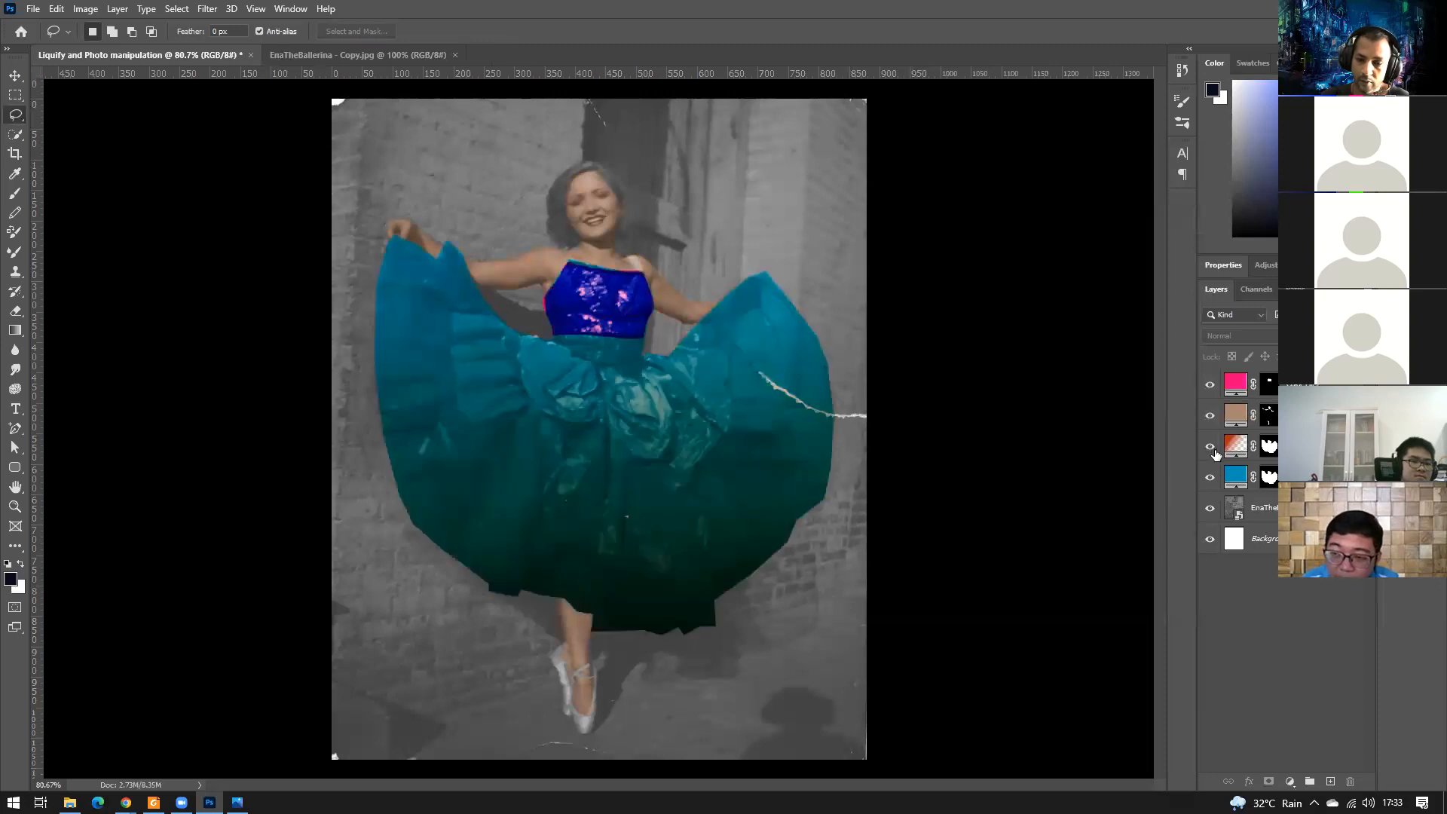
Place the pink bodice fill between the gradient and blue dress fill layers and set its blend mode to Color.
{"action": "left_click_drag", "start_coordinate": [1237, 385], "coordinate": [1237, 463]}
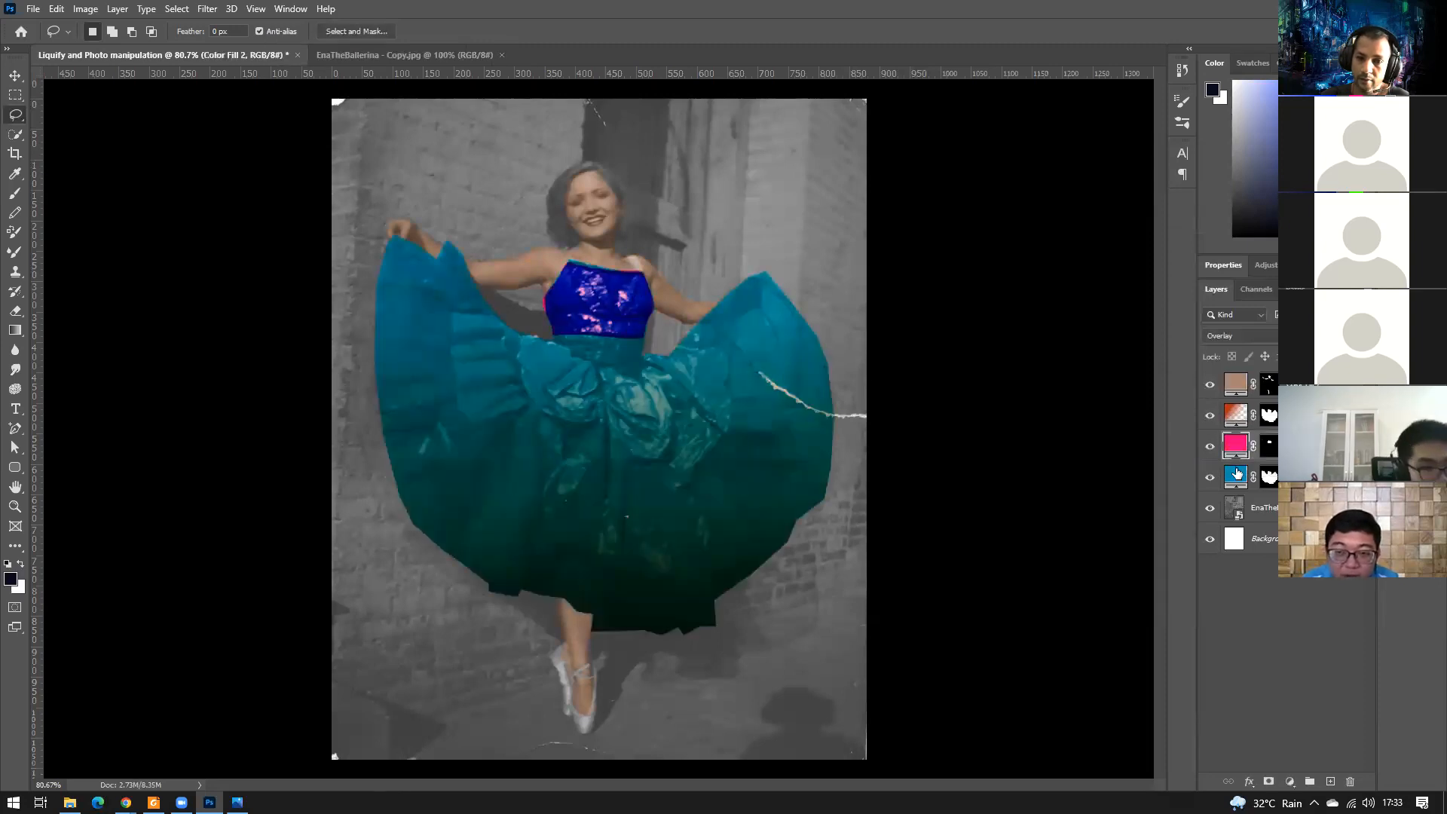
{"action": "left_click", "coordinate": [1210, 416]}
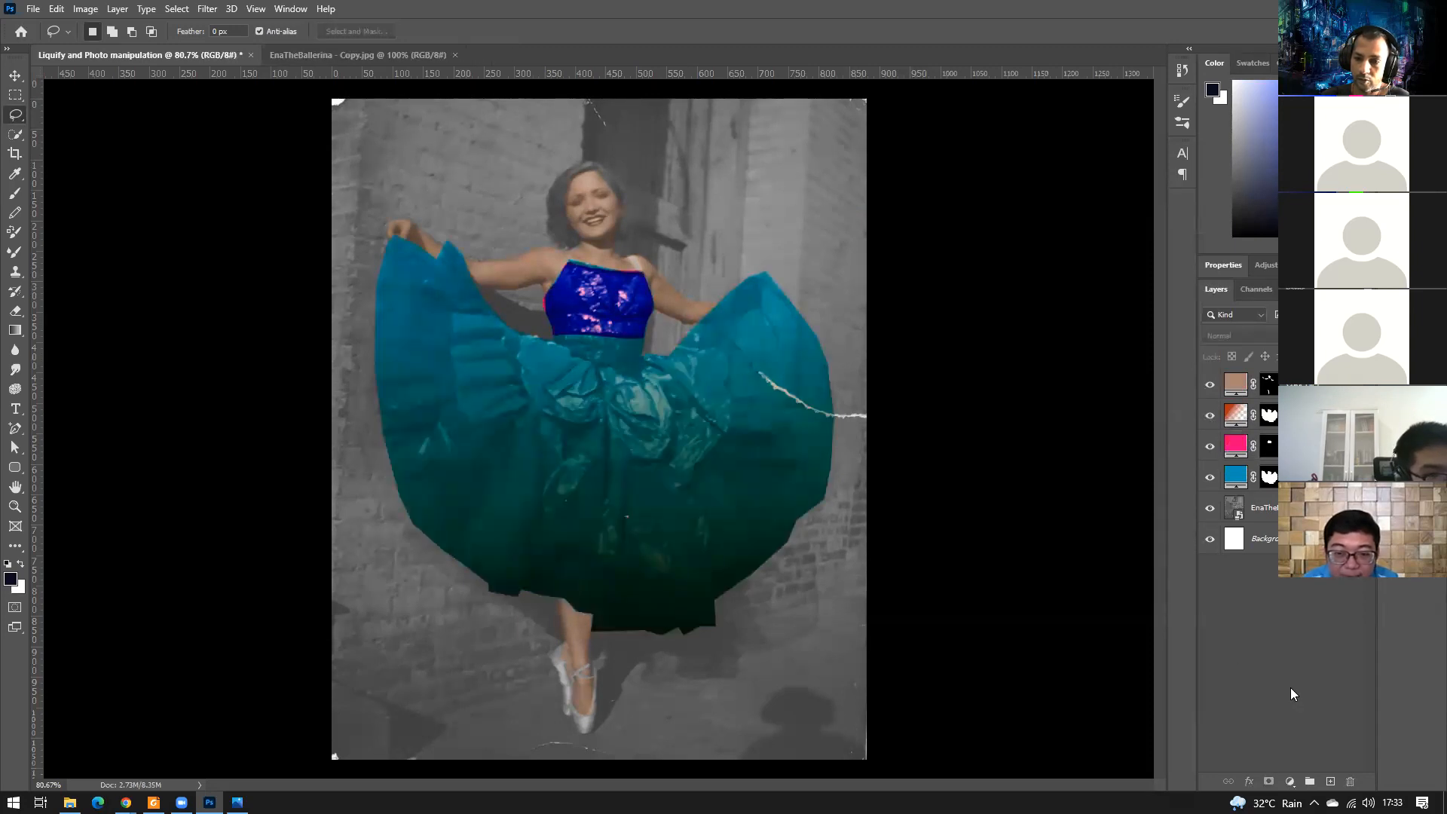
{"action": "left_click", "coordinate": [1237, 477]}
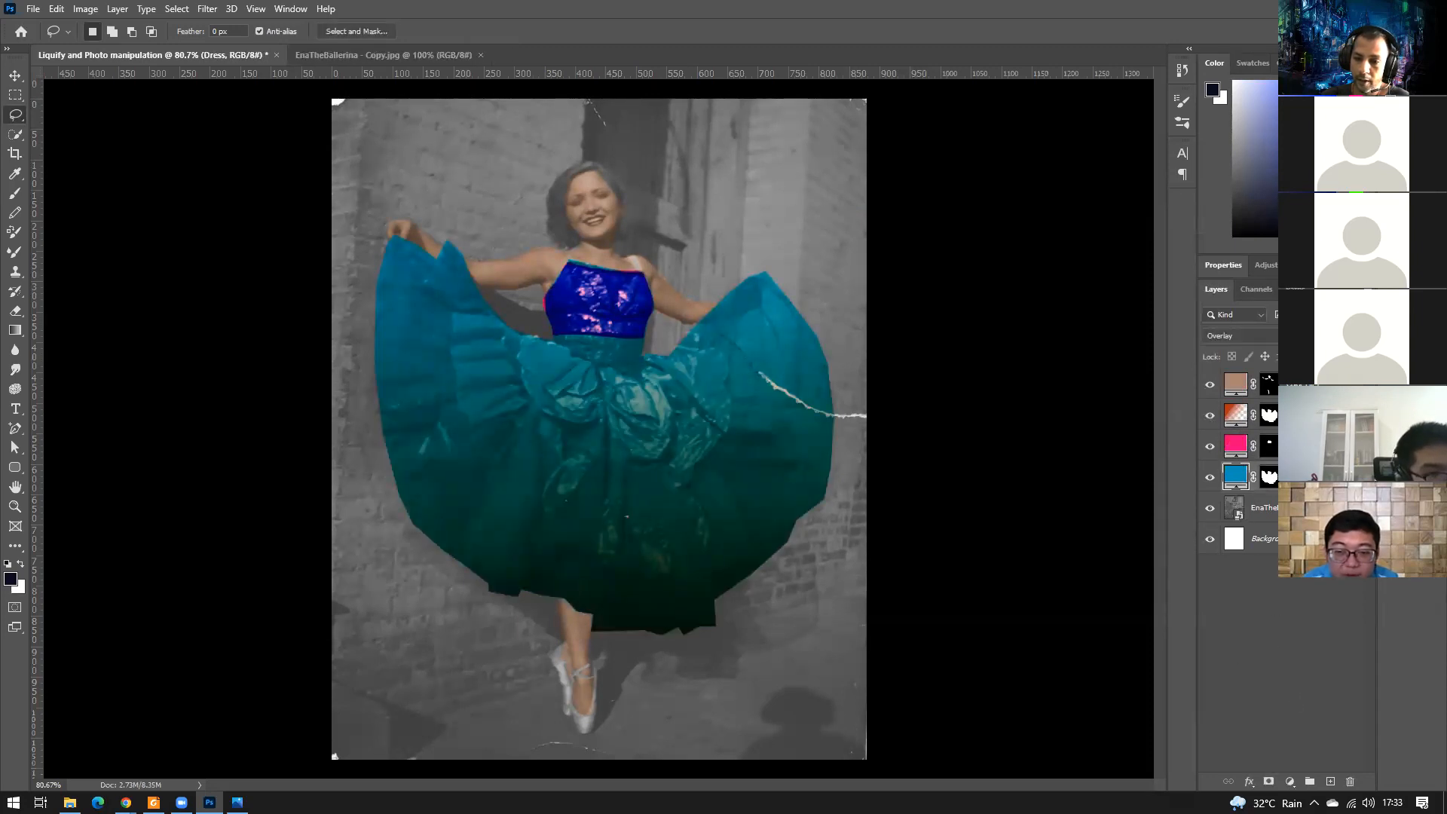
{"action": "left_click", "coordinate": [1235, 446]}
{"action": "left_click", "coordinate": [1258, 336]}
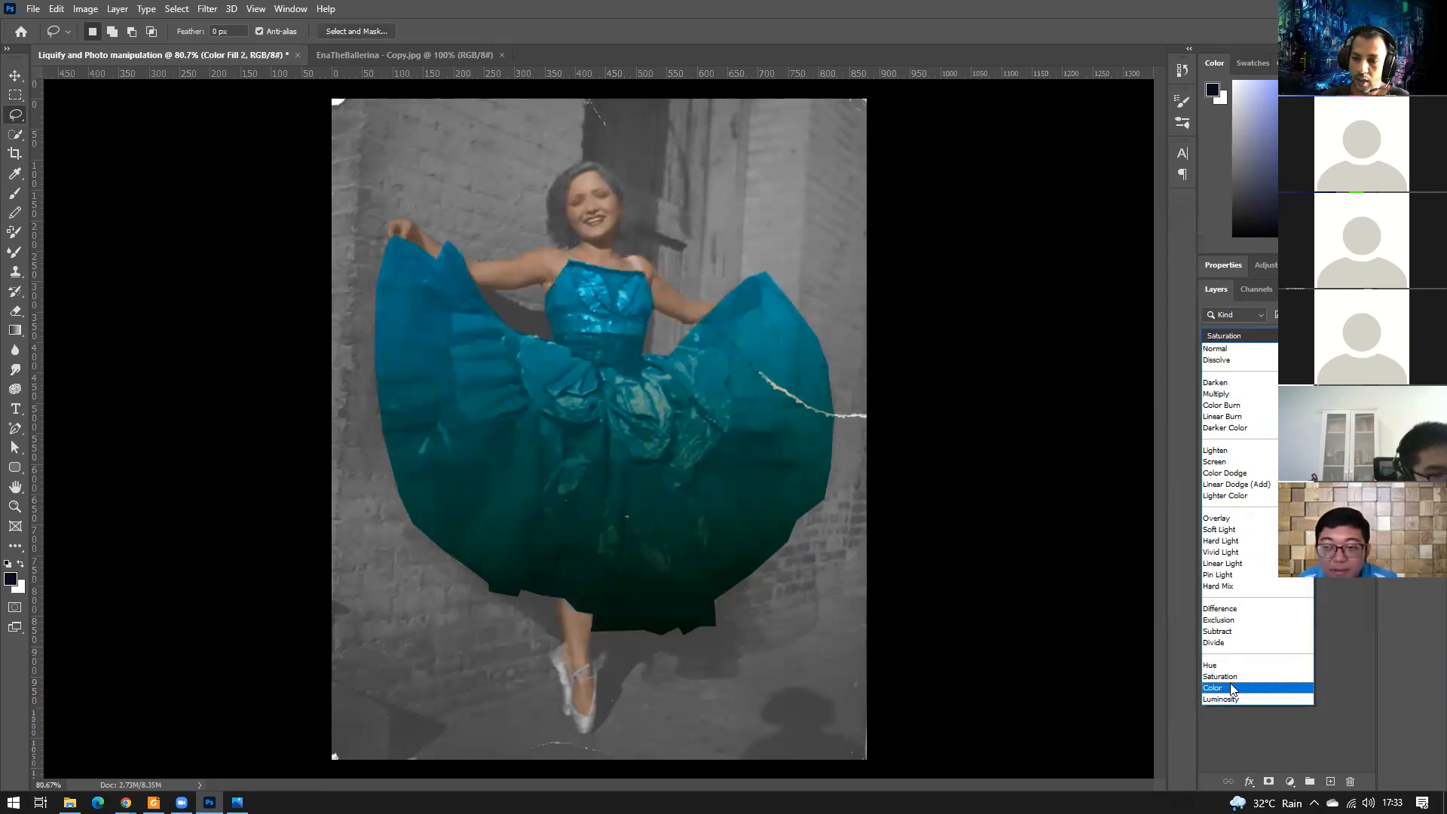
{"action": "left_click", "coordinate": [1232, 687]}
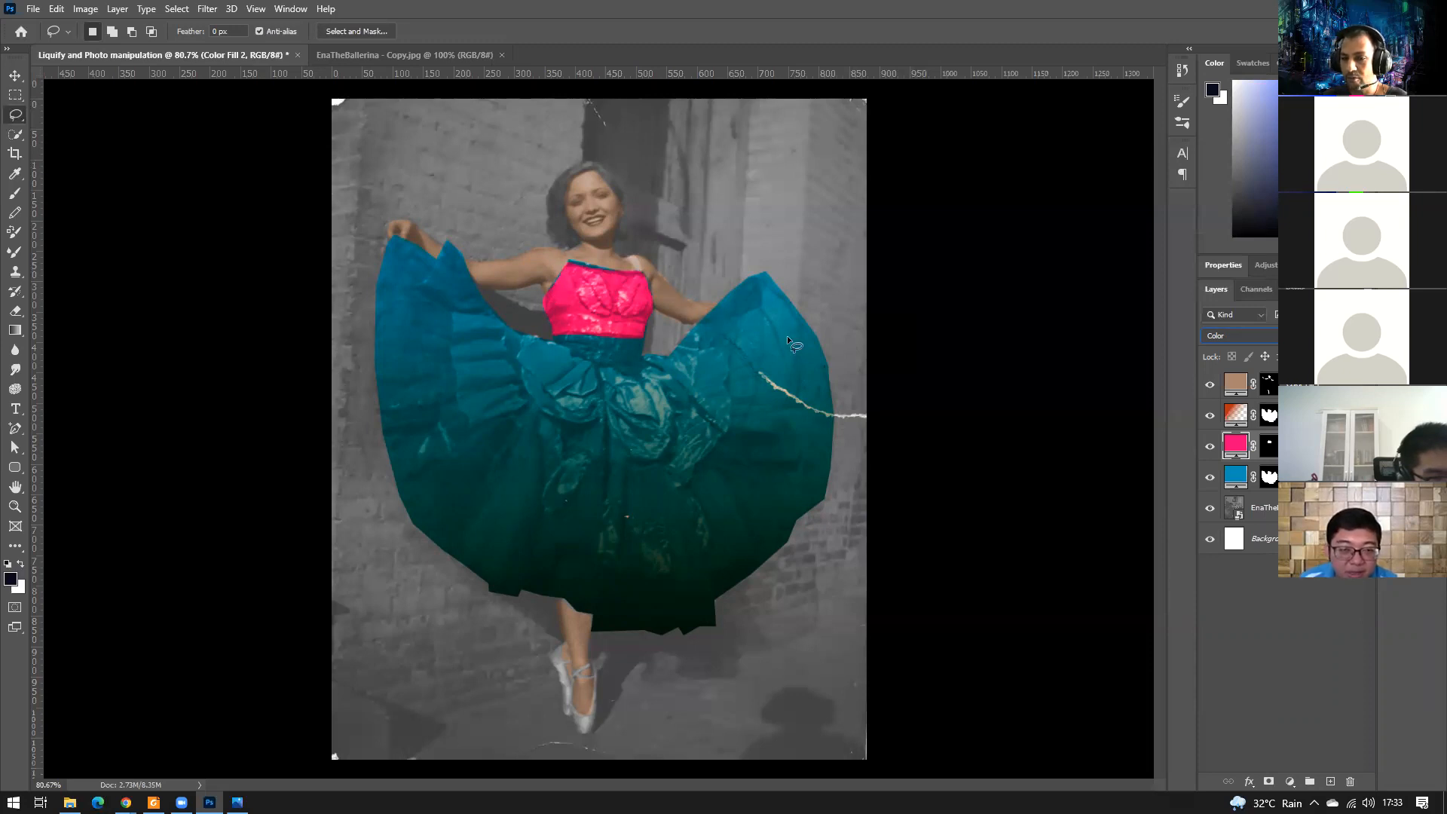
Target the pink fill's layer mask and set up the Brush tool with white as foreground colour and a size of 80.
{"action": "left_click", "coordinate": [1271, 447]}
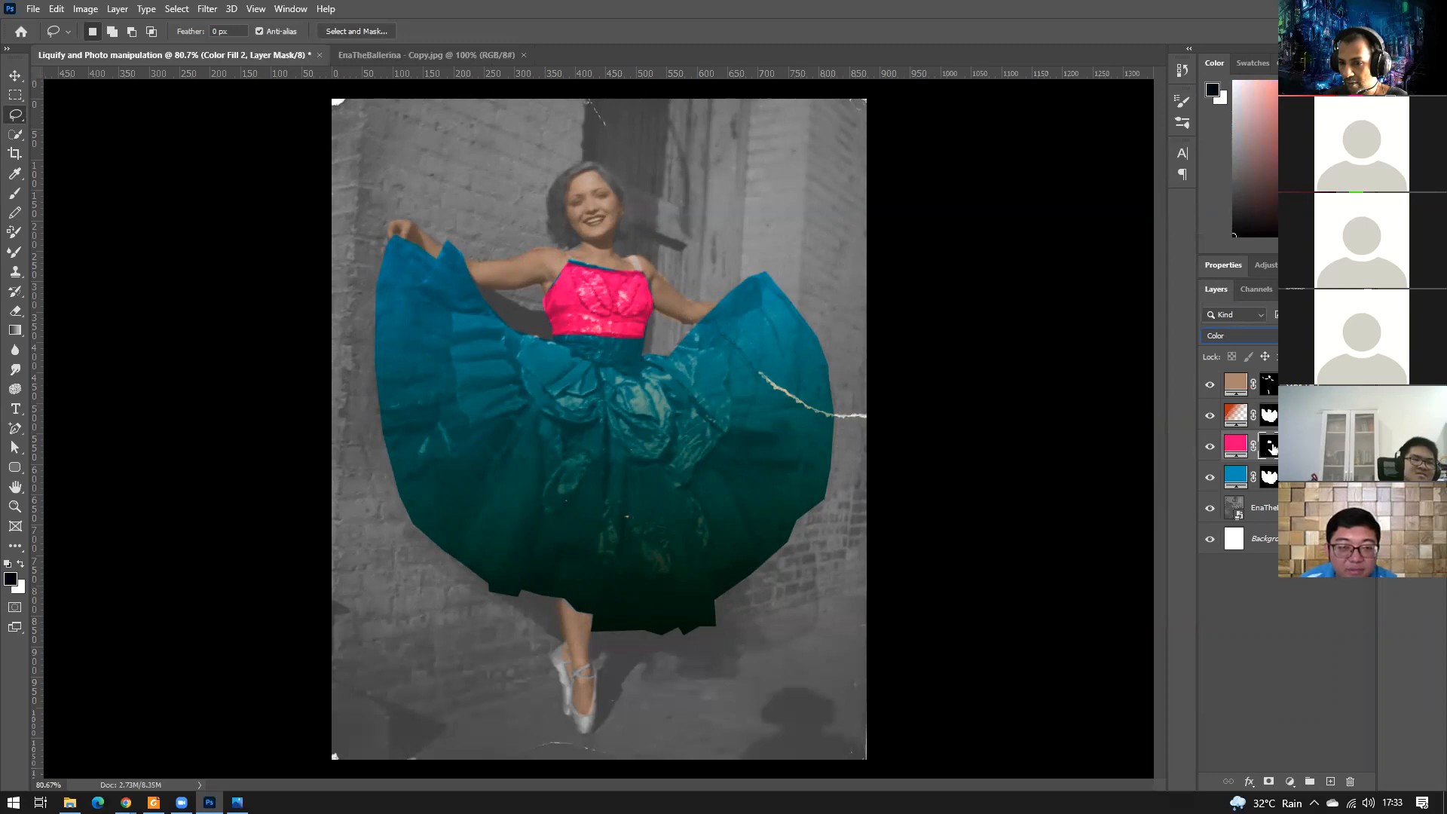
{"action": "left_click", "coordinate": [14, 194]}
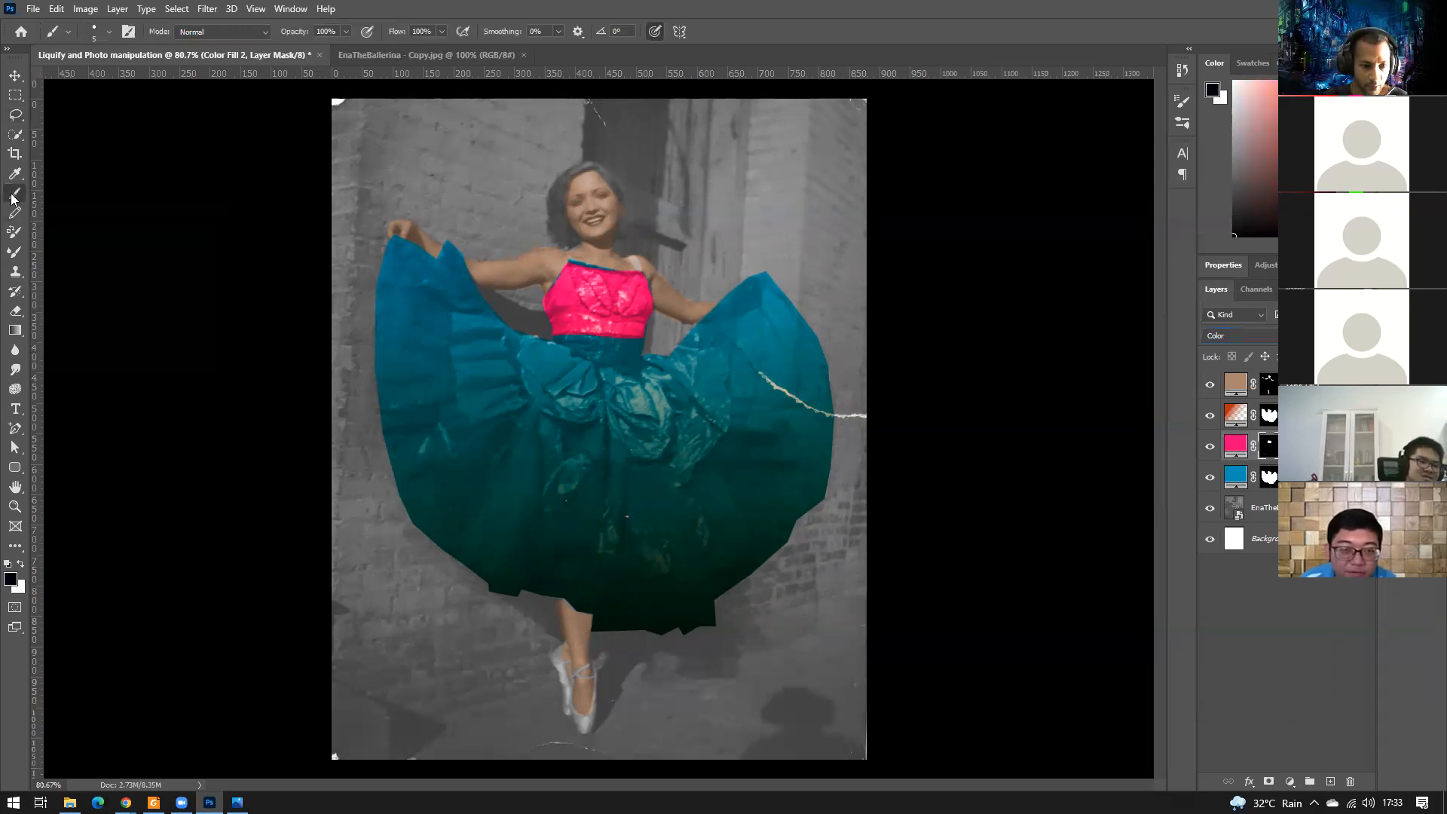
{"action": "left_click", "coordinate": [20, 566]}
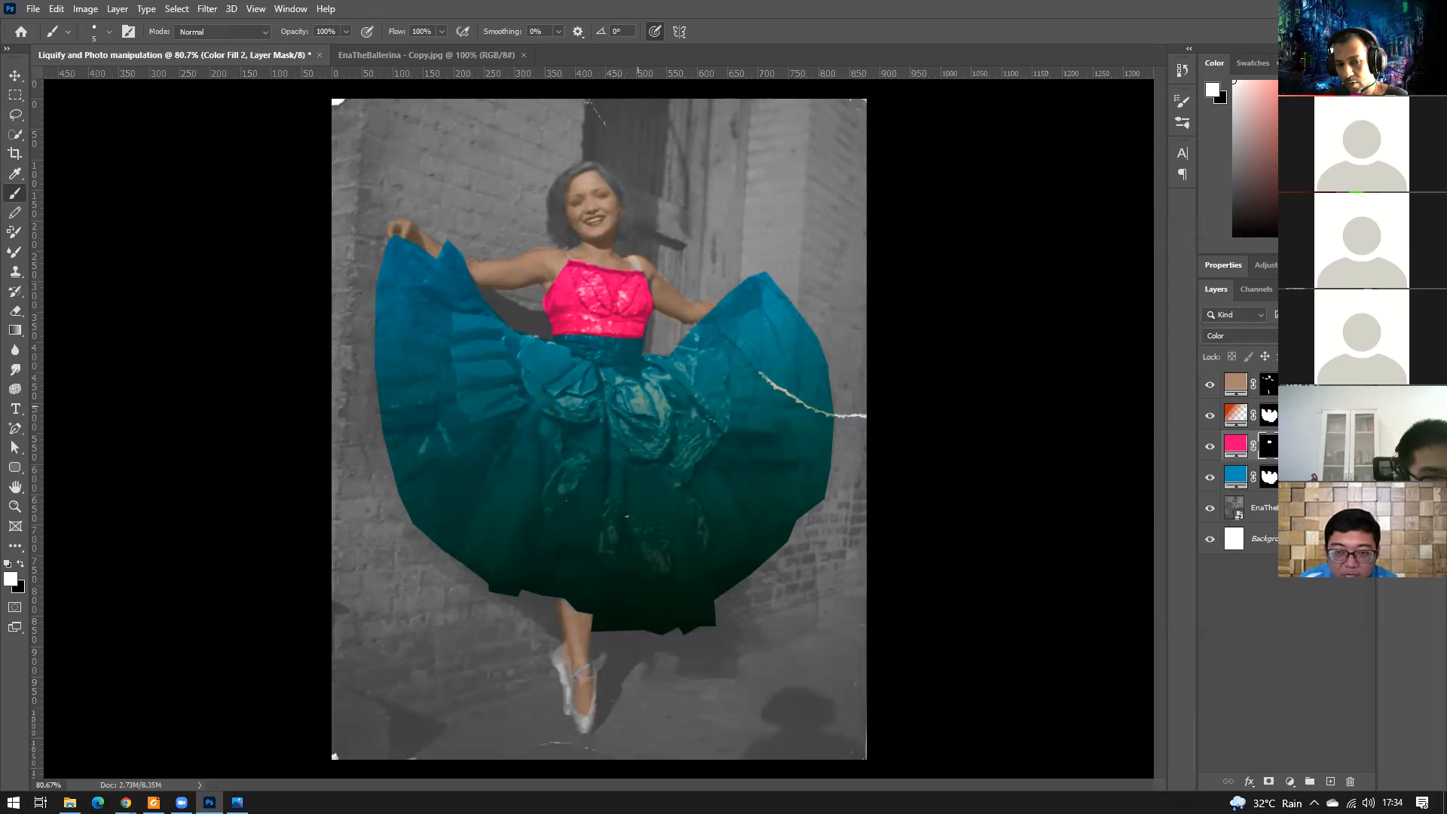
{"action": "key", "text": "bracketright"}
{"action": "key", "text": "bracketright"}
{"action": "key", "text": "bracketright"}
{"action": "key", "text": "bracketright"}
{"action": "key", "text": "bracketright"}
{"action": "key", "text": "bracketright"}
{"action": "key", "text": "bracketright"}
{"action": "key", "text": "bracketright"}
{"action": "key", "text": "bracketright"}
{"action": "key", "text": "bracketright"}
{"action": "key", "text": "bracketright"}
{"action": "key", "text": "bracketright"}
{"action": "key", "text": "bracketright"}
{"action": "key", "text": "bracketright"}
{"action": "key", "text": "bracketright"}
{"action": "key", "text": "bracketright"}
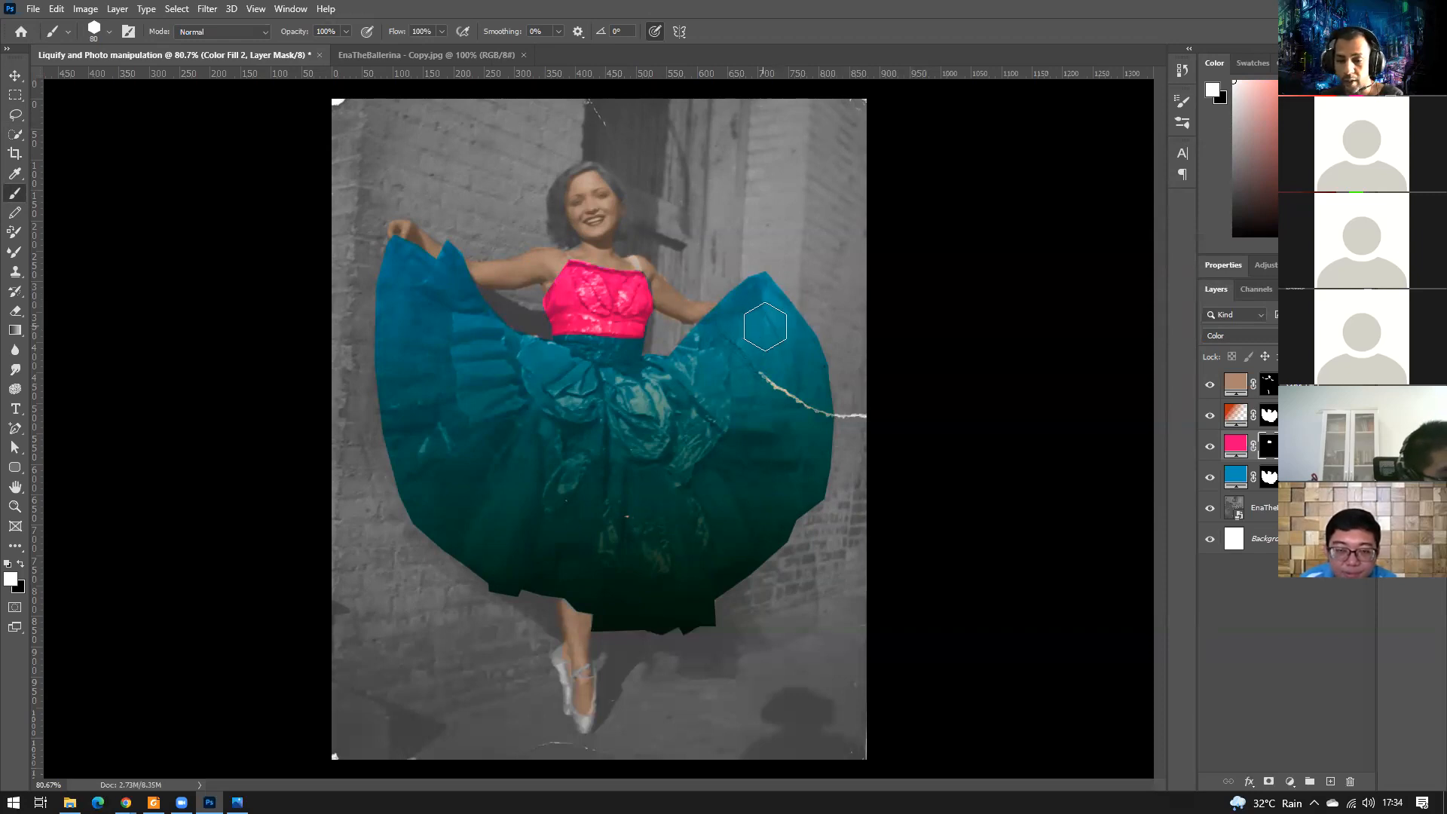
Paint a pink border along the skirt's outer hem on the pink fill's mask, confined to a selection loaded from the dress mask.
{"action": "mouse_move", "coordinate": [760, 293]}
{"action": "left_mouse_down"}
{"action": "mouse_move", "coordinate": [816, 416]}
{"action": "mouse_move", "coordinate": [809, 487]}
{"action": "mouse_move", "coordinate": [714, 570]}
{"action": "mouse_move", "coordinate": [698, 605]}
{"action": "mouse_move", "coordinate": [610, 607]}
{"action": "mouse_move", "coordinate": [492, 561]}
{"action": "mouse_move", "coordinate": [431, 509]}
{"action": "left_mouse_up"}
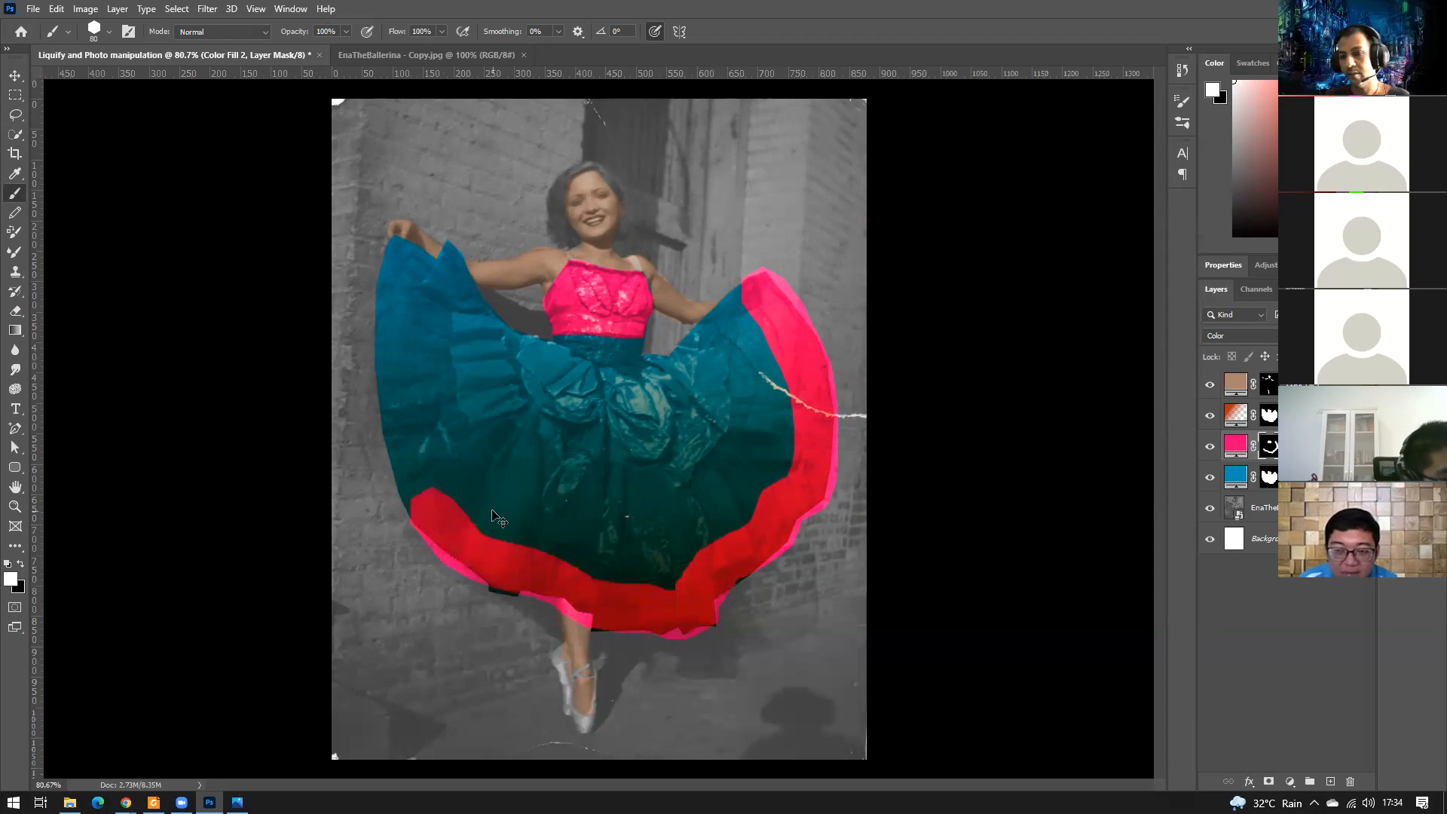
{"action": "key", "text": "ctrl+z"}
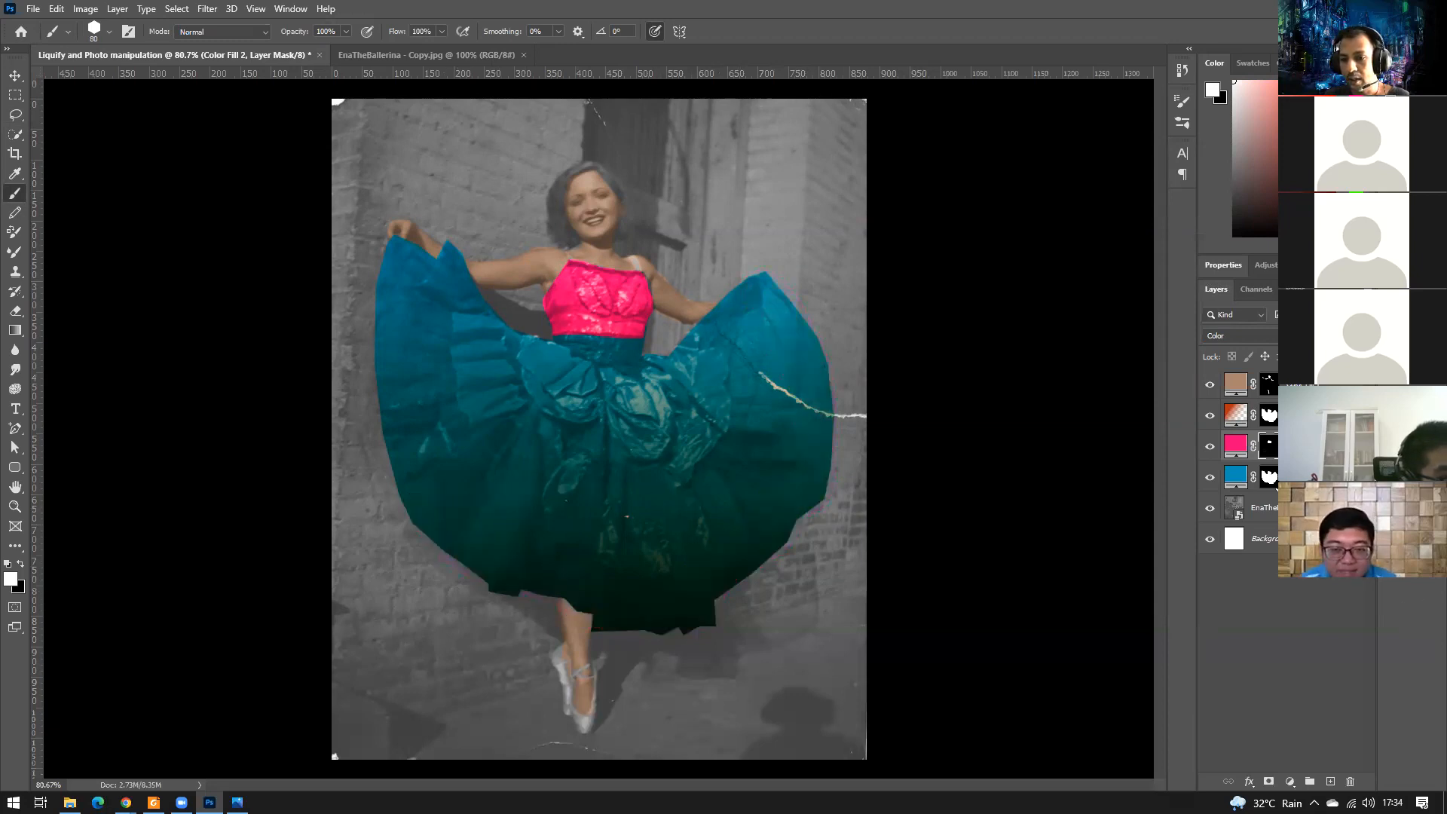
{"action": "left_click", "coordinate": [1271, 481], "text": "ctrl"}
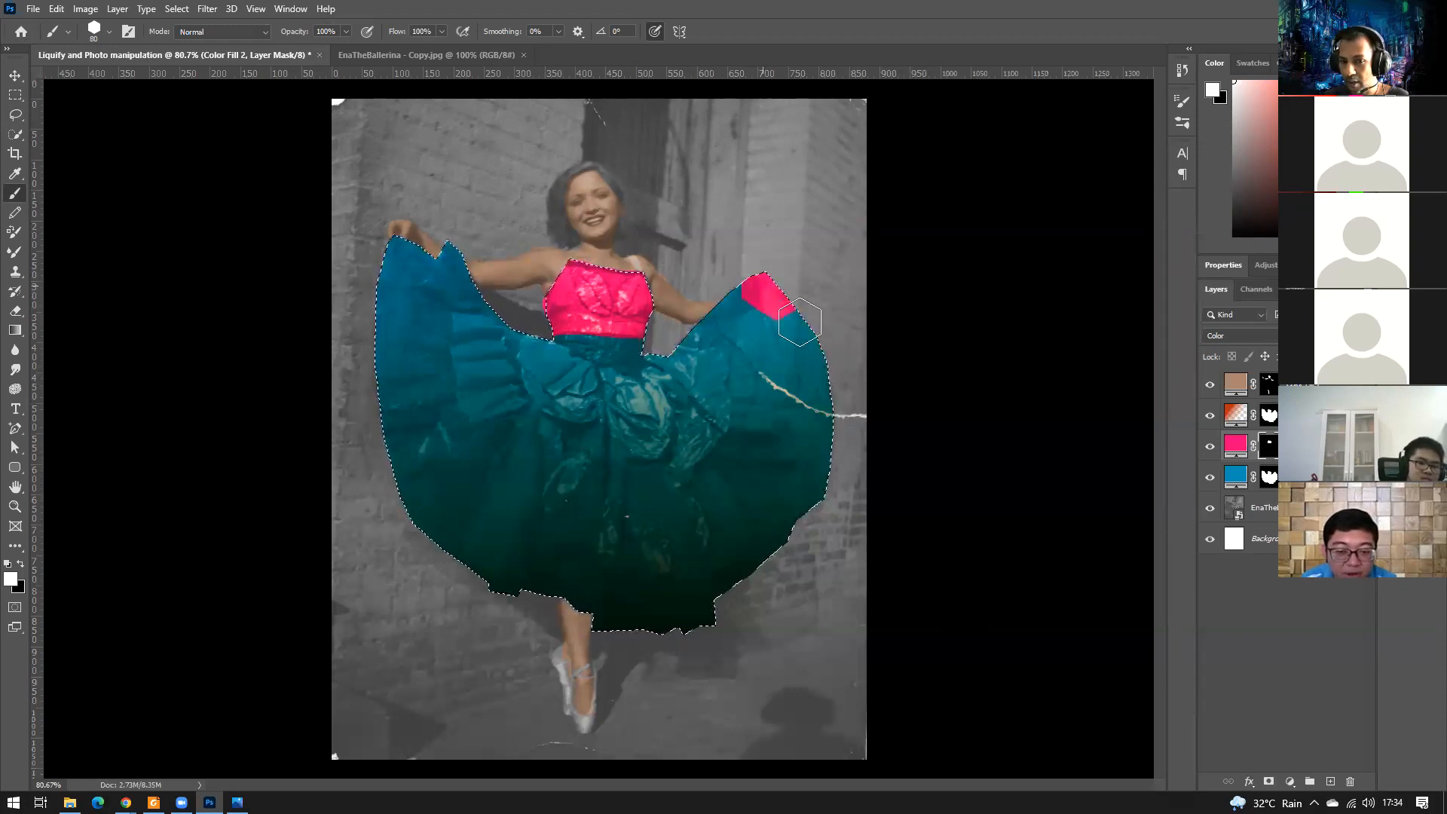
{"action": "left_click_drag", "start_coordinate": [812, 501], "coordinate": [764, 559]}
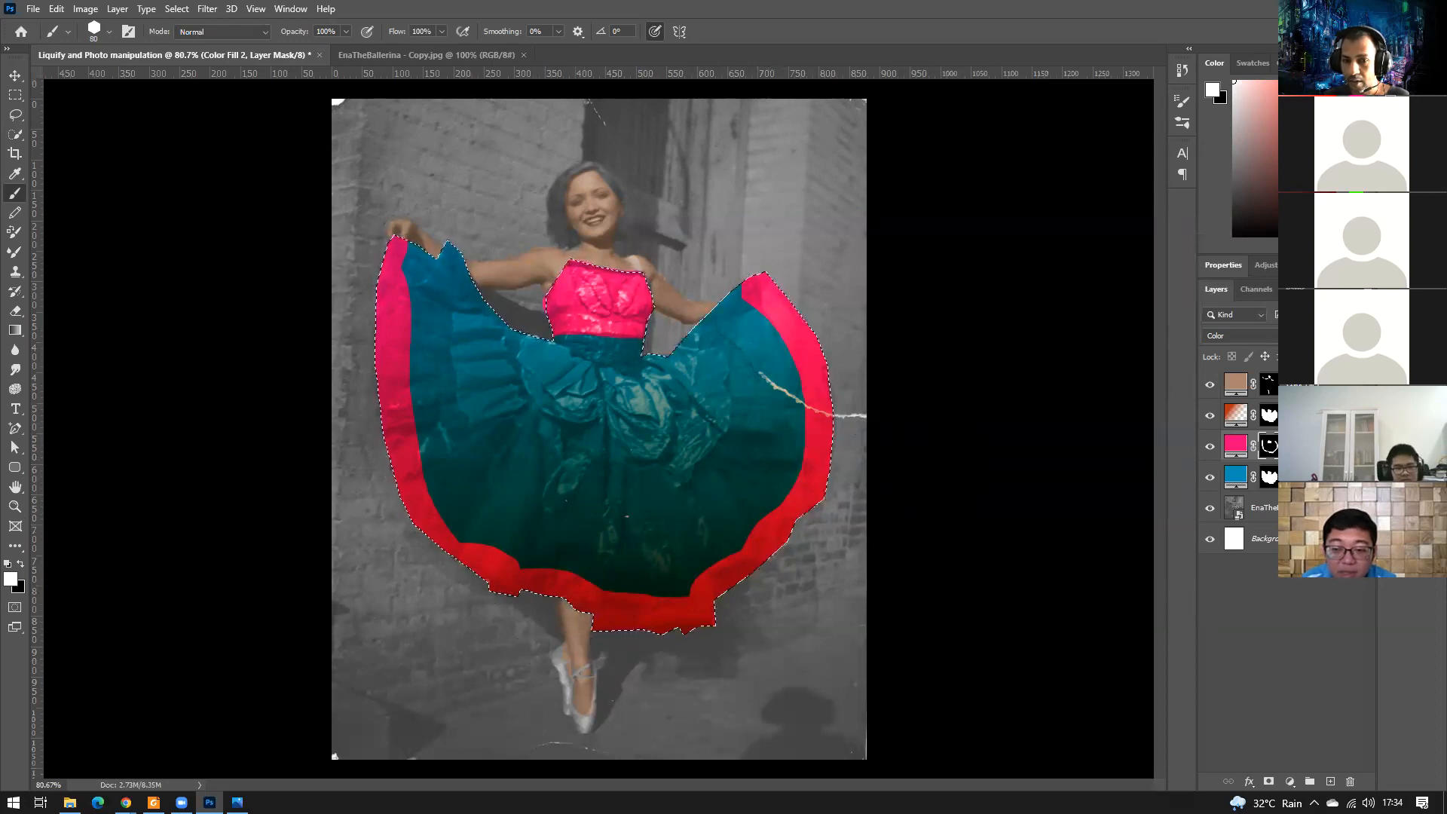
Paint the gathered overskirt ruffles pink on the mask, undoing the extra stroke across the waistband.
{"action": "mouse_move", "coordinate": [526, 350]}
{"action": "left_mouse_down"}
{"action": "mouse_move", "coordinate": [579, 406]}
{"action": "mouse_move", "coordinate": [583, 381]}
{"action": "left_mouse_up"}
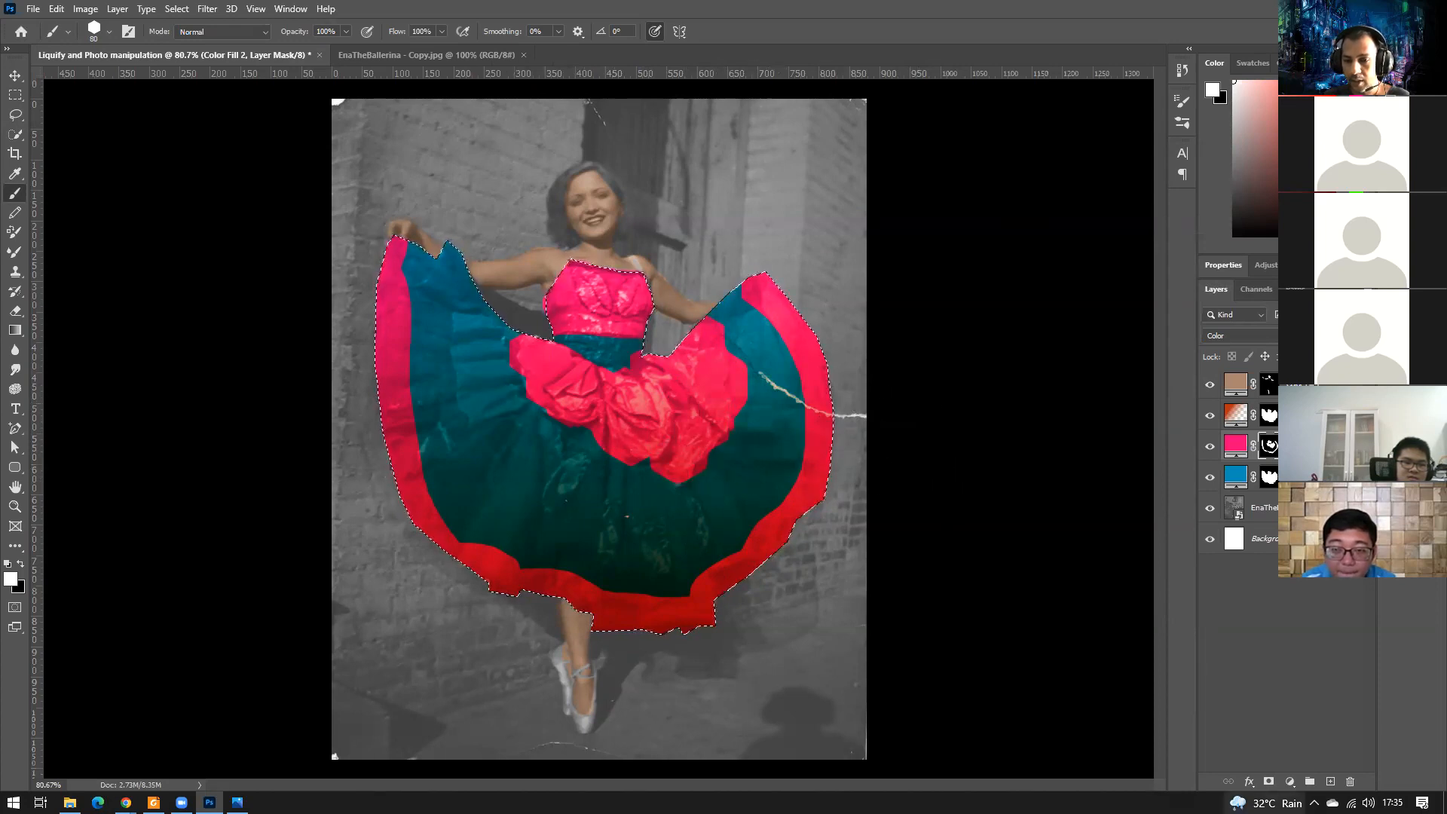
{"action": "mouse_move", "coordinate": [551, 337]}
{"action": "left_mouse_down"}
{"action": "mouse_move", "coordinate": [622, 345]}
{"action": "mouse_move", "coordinate": [606, 357]}
{"action": "mouse_move", "coordinate": [568, 342]}
{"action": "left_mouse_up"}
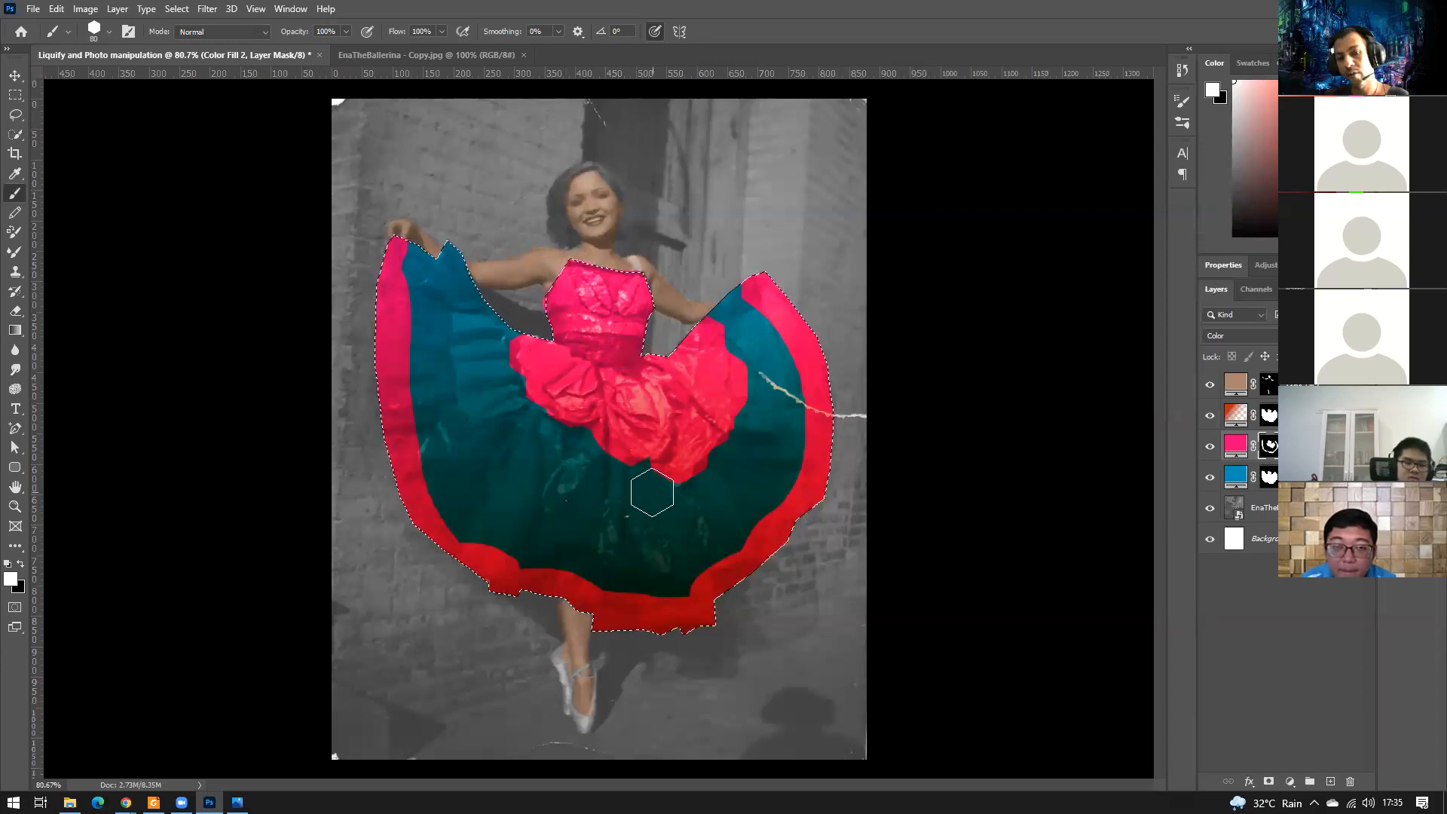
{"action": "key", "text": "ctrl+z"}
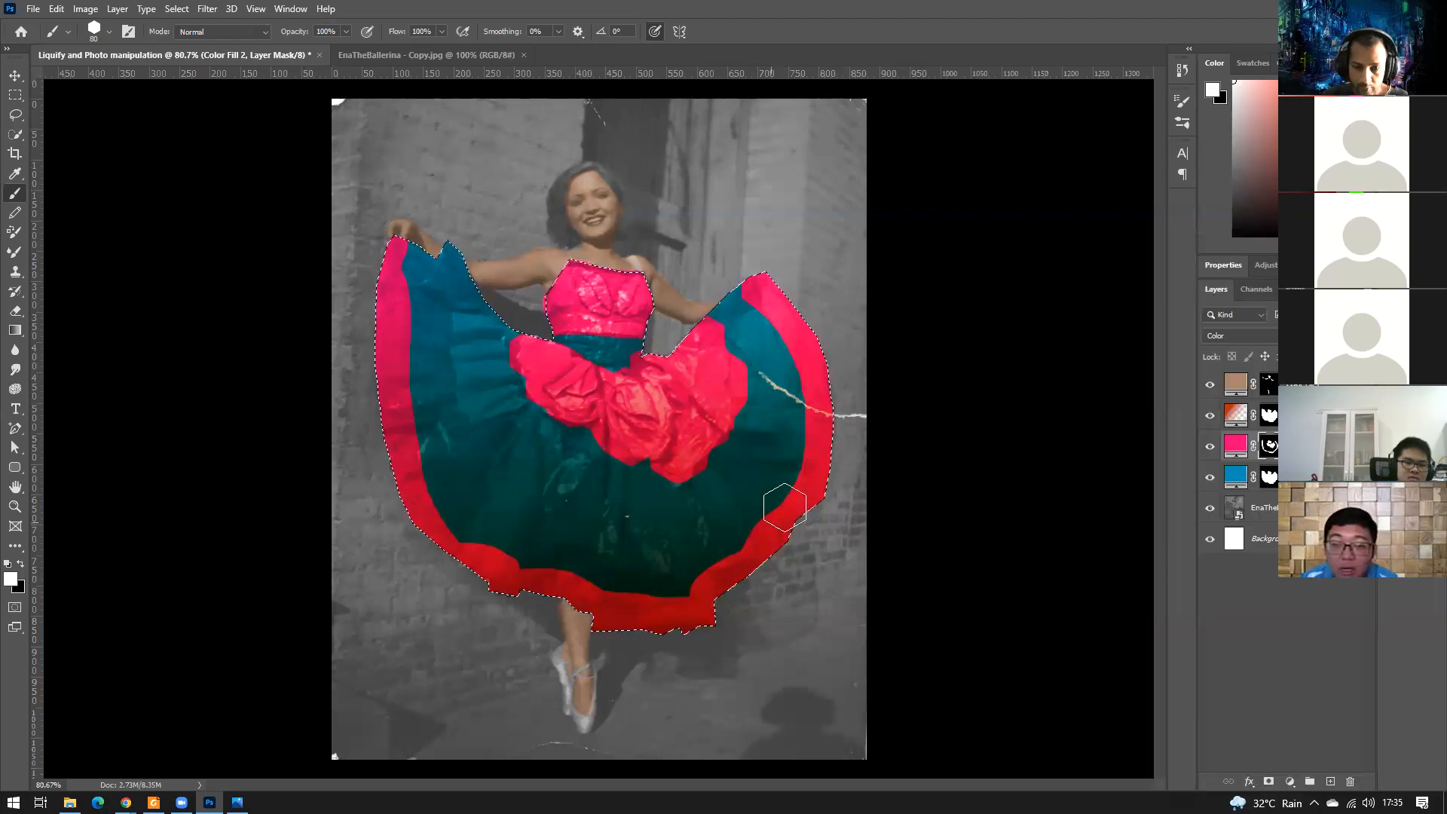
Remove the pink just below the waistband by painting black on the mask with a smaller brush, and restore white as foreground colour.
{"action": "key", "text": "x"}
{"action": "key", "text": "x"}
{"action": "key", "text": "x"}
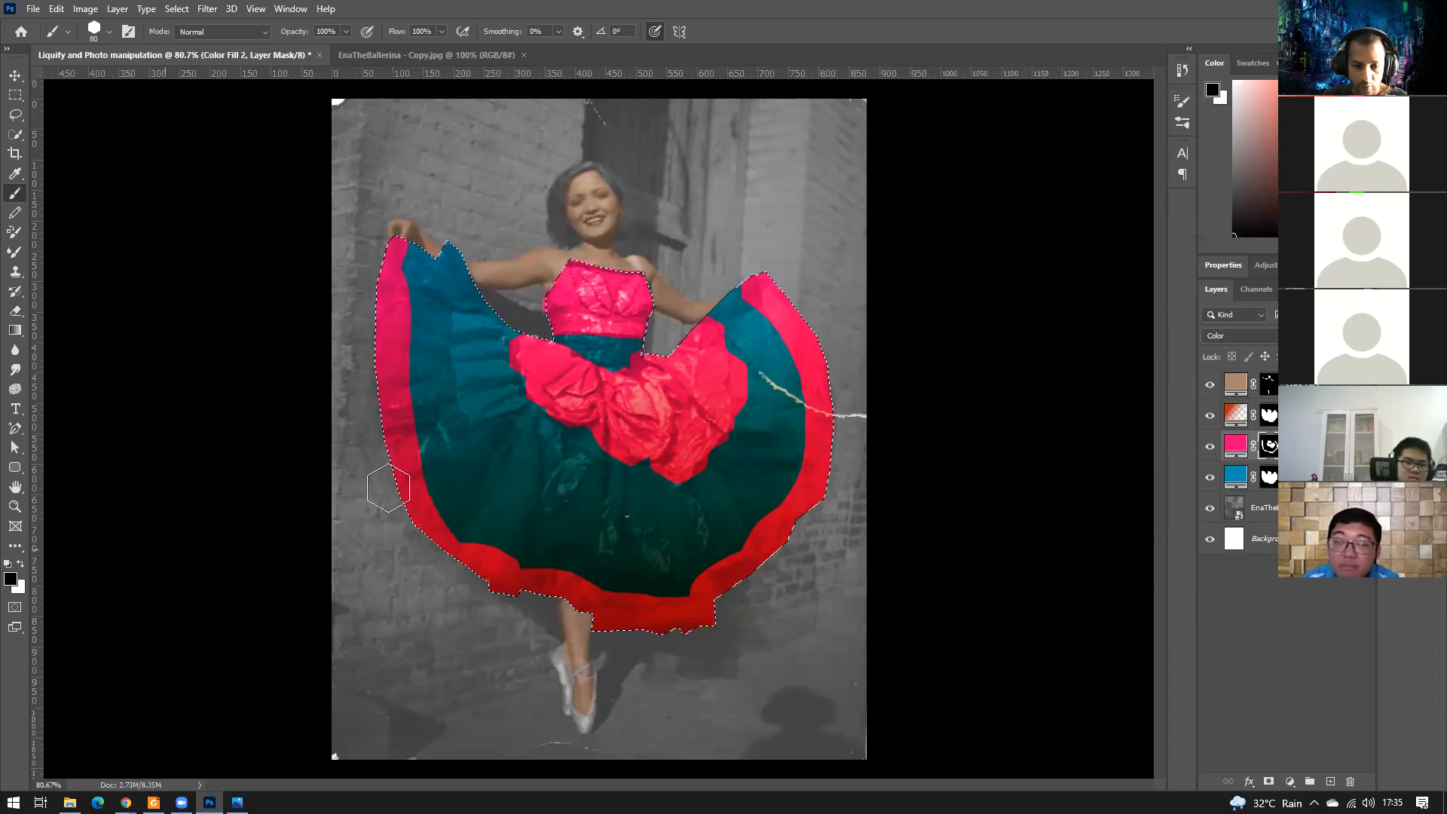
{"action": "left_click_drag", "start_coordinate": [640, 356], "coordinate": [584, 359]}
{"action": "key", "text": "ctrl+z"}
{"action": "key", "text": "bracketleft"}
{"action": "key", "text": "bracketleft"}
{"action": "left_click_drag", "start_coordinate": [621, 362], "coordinate": [635, 350]}
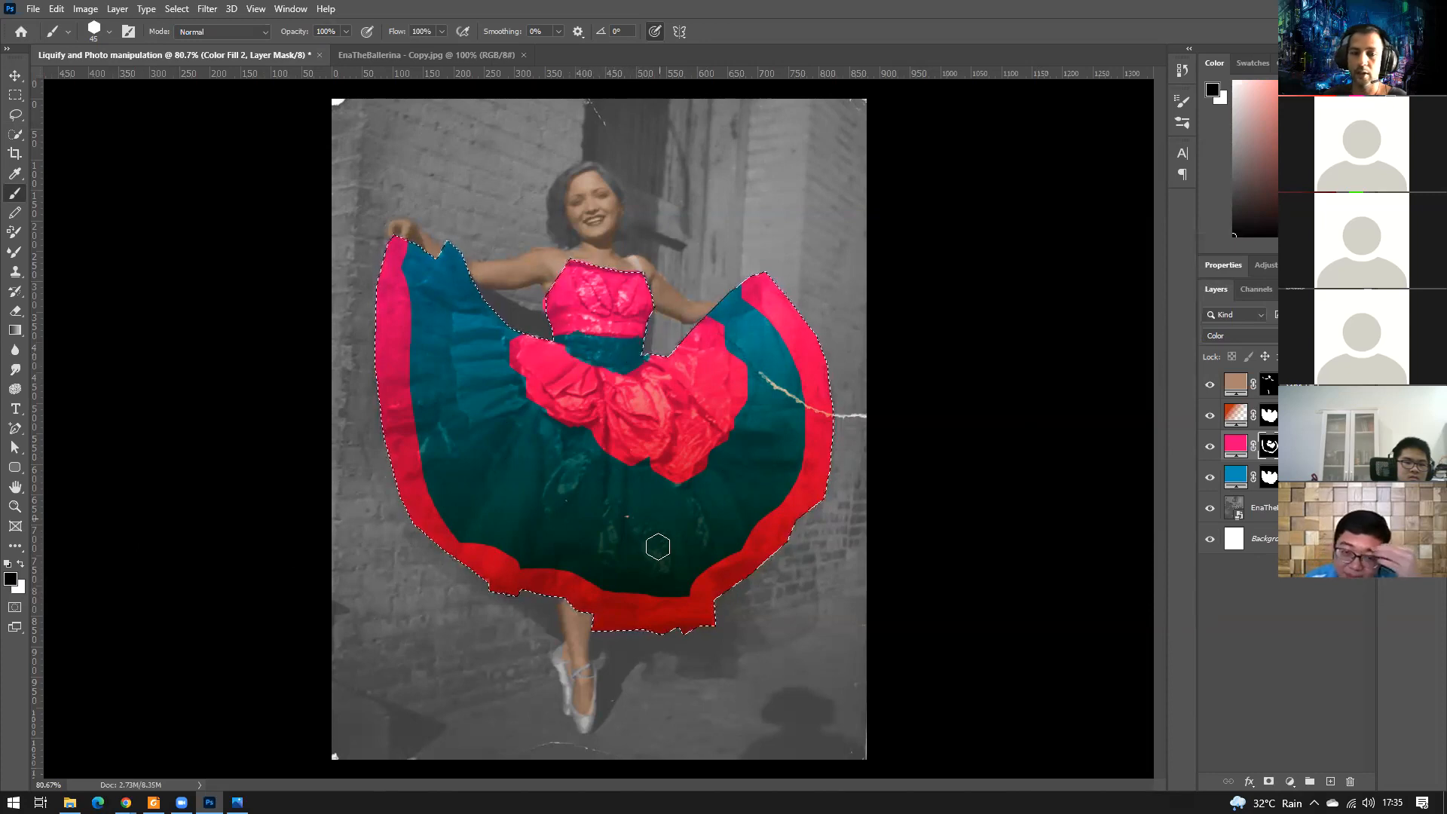
{"action": "key", "text": "x"}
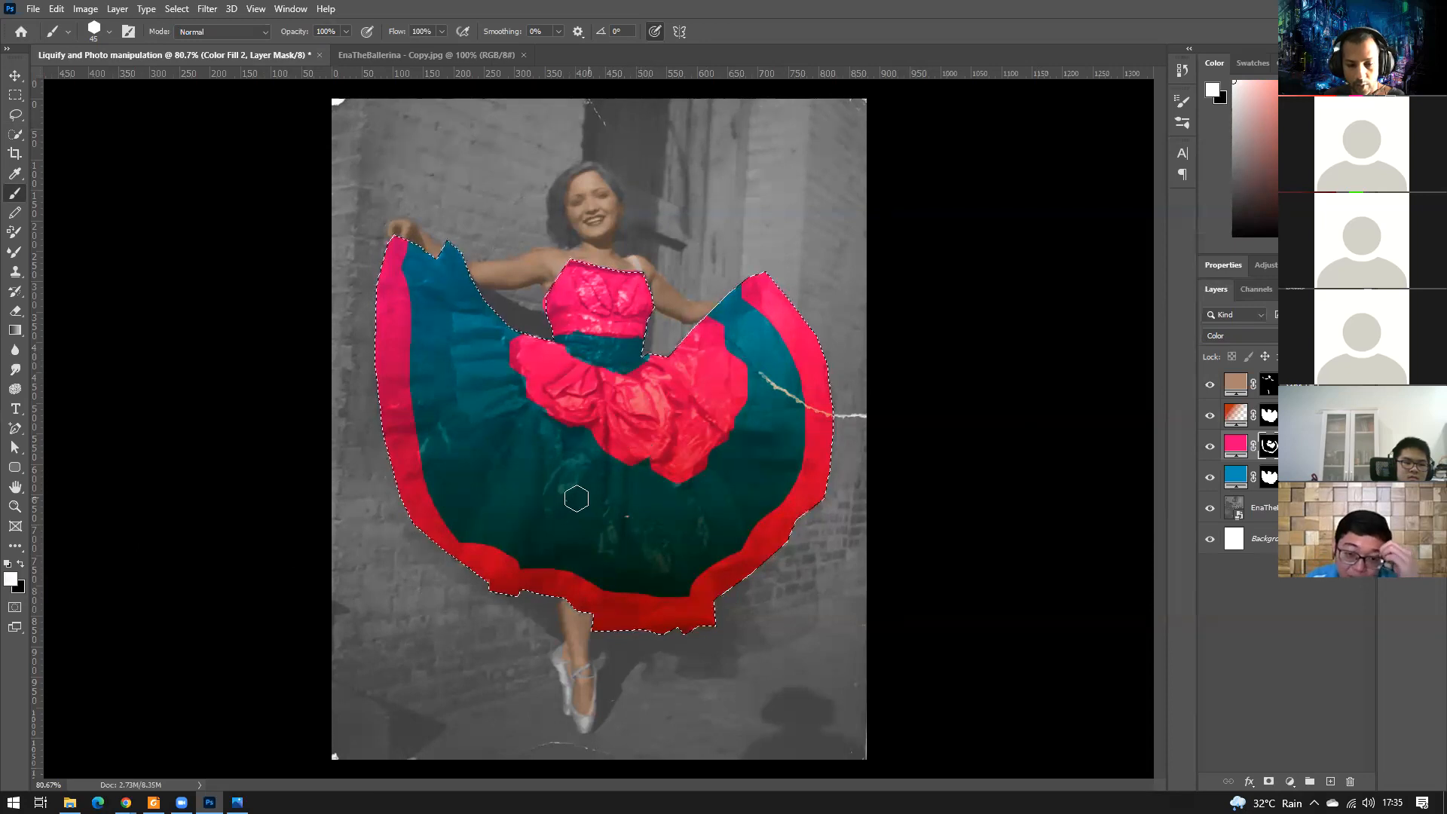
Paint pink stripes on the pink fill's mask, radiating from the ruffles to the hem all around the skirt.
{"action": "left_click_drag", "start_coordinate": [539, 410], "coordinate": [466, 537]}
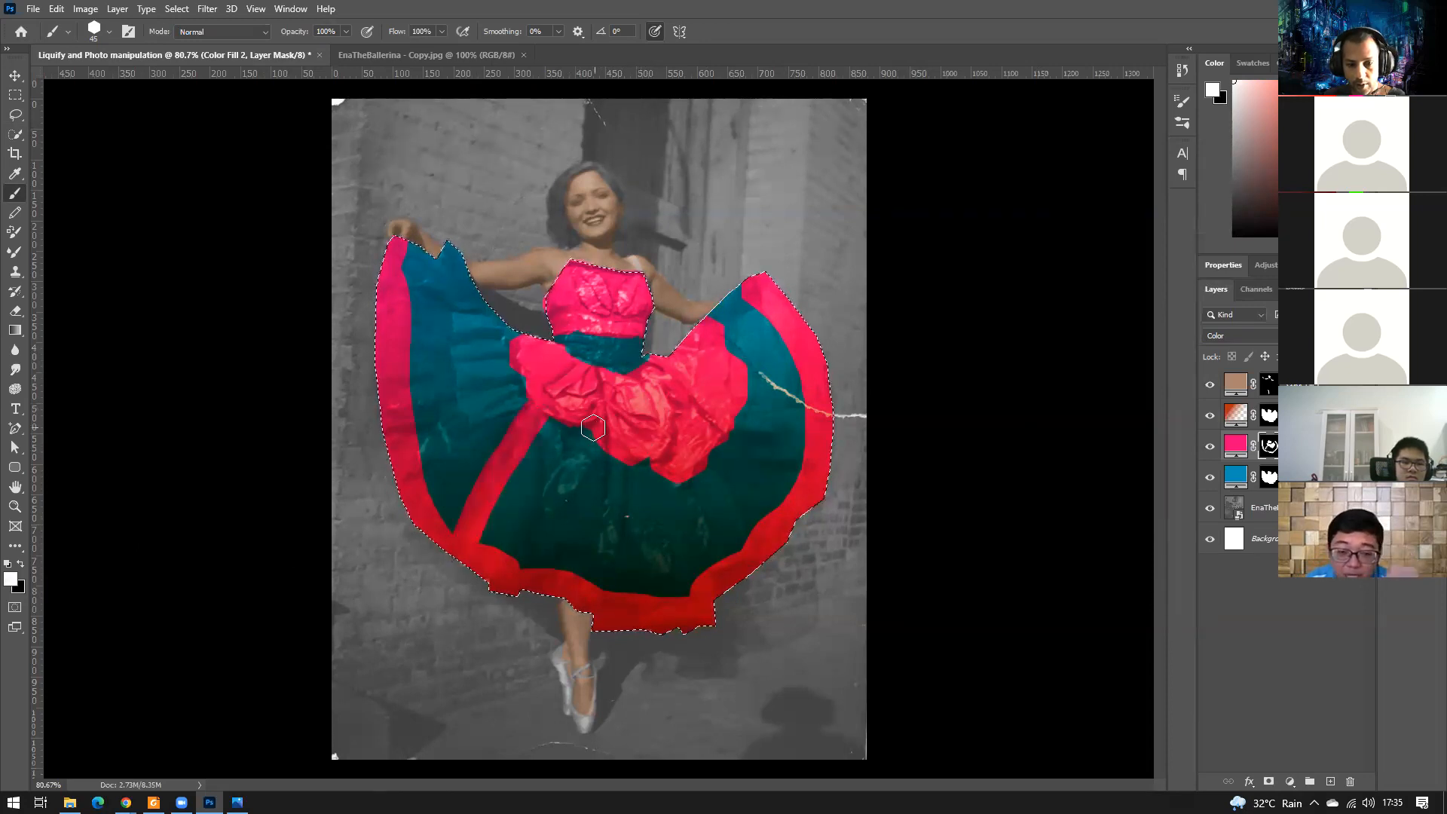
{"action": "left_click_drag", "start_coordinate": [593, 427], "coordinate": [614, 601]}
{"action": "left_click_drag", "start_coordinate": [675, 478], "coordinate": [706, 577]}
{"action": "left_click_drag", "start_coordinate": [725, 433], "coordinate": [794, 493]}
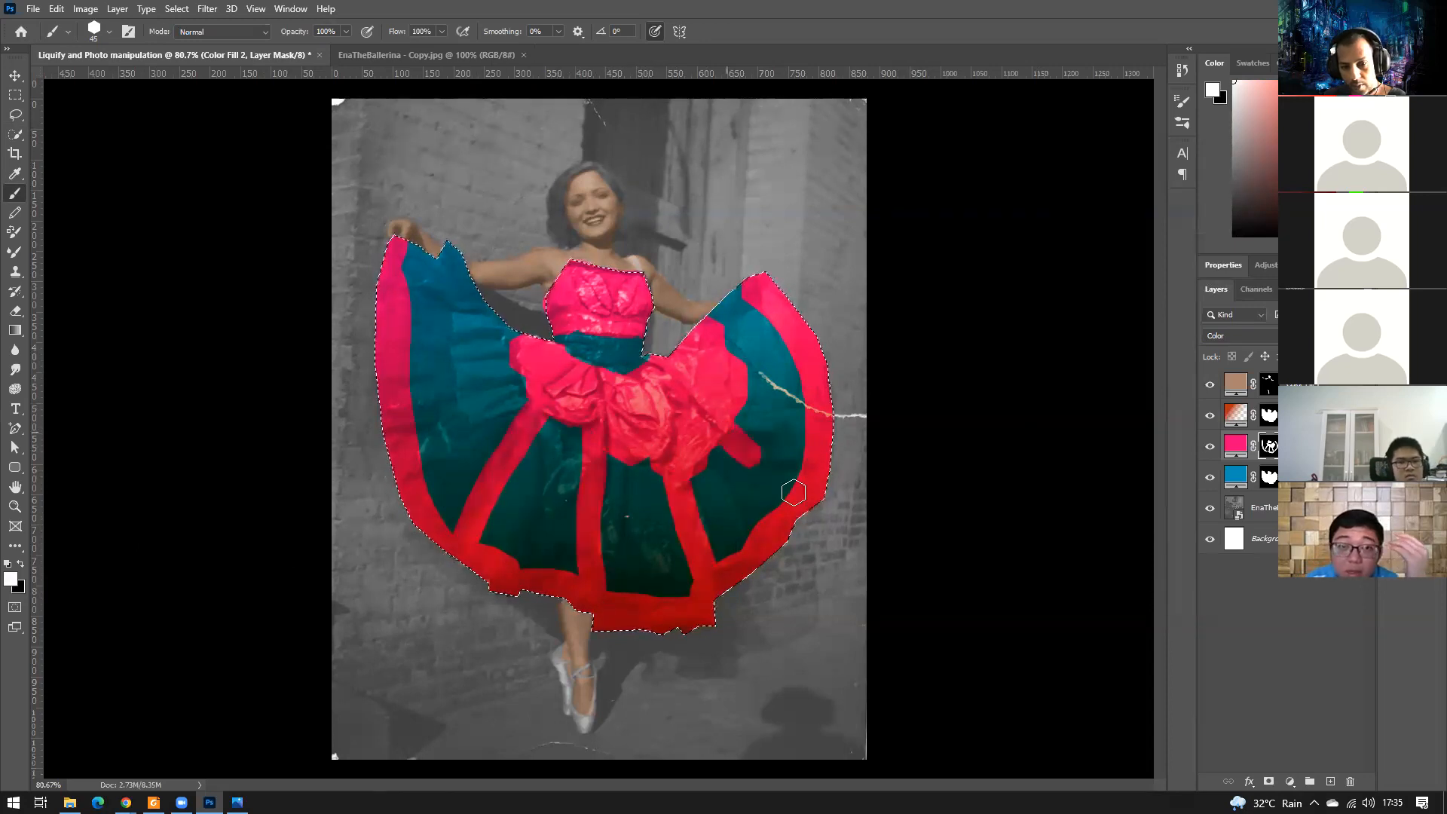
{"action": "left_click_drag", "start_coordinate": [745, 382], "coordinate": [795, 381]}
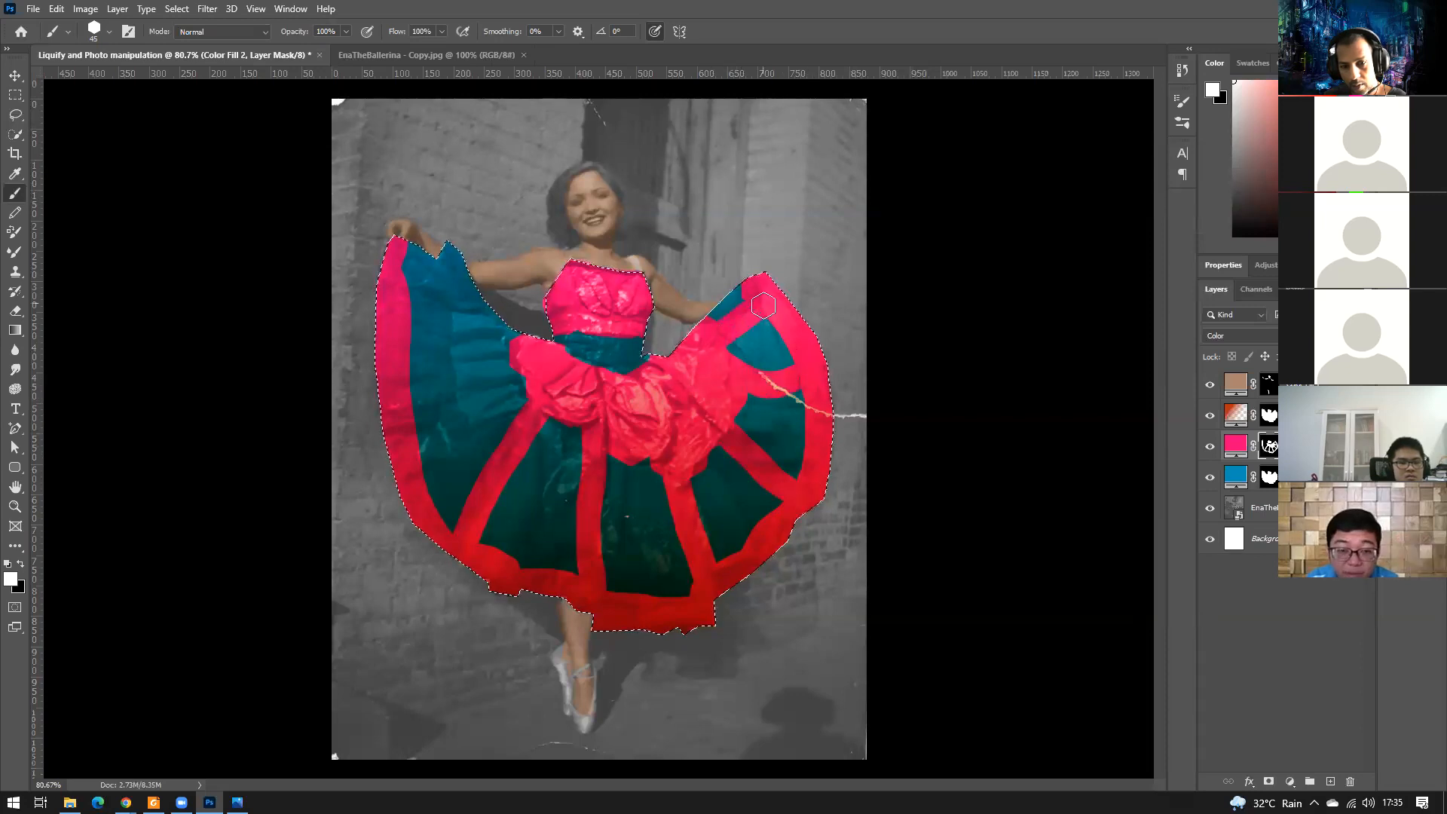
{"action": "left_click_drag", "start_coordinate": [417, 378], "coordinate": [509, 362]}
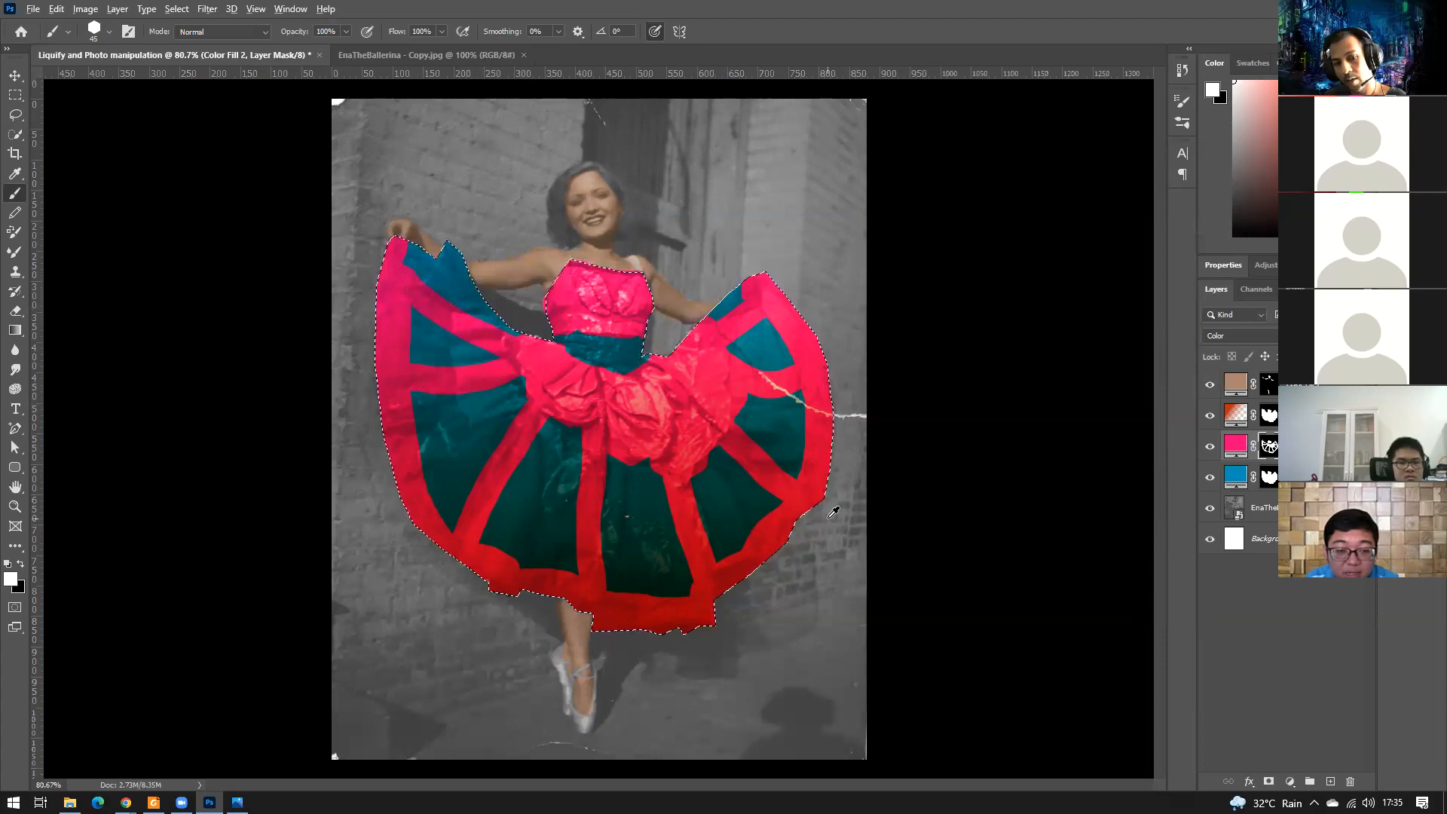
Clear the selection around the dress and leave no layer active.
{"action": "scroll", "coordinate": [829, 518], "scroll_direction": "down", "scroll_amount": 4}
{"action": "scroll", "coordinate": [829, 518], "scroll_direction": "up", "scroll_amount": 3}
{"action": "left_click", "coordinate": [1305, 670]}
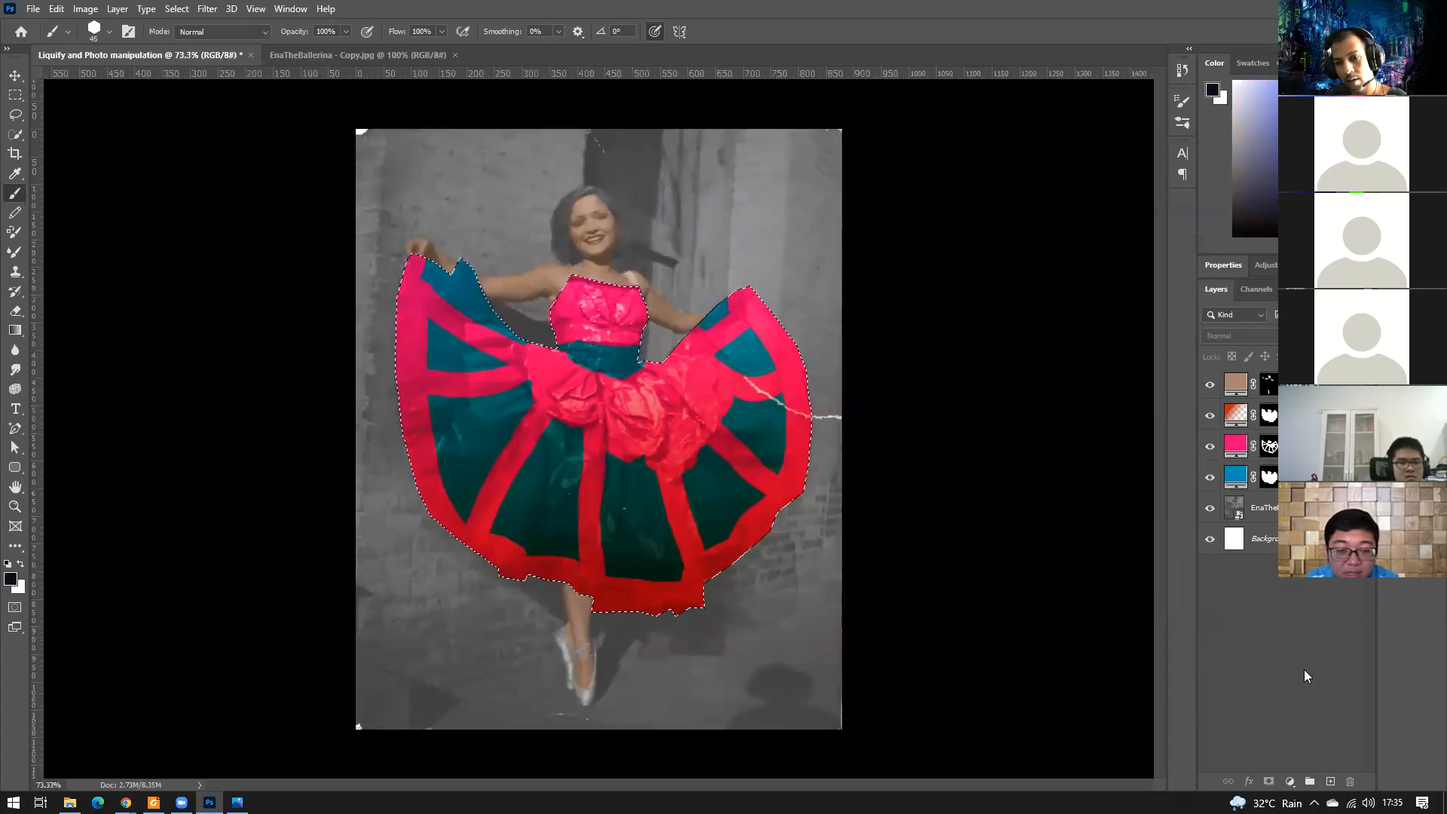
{"action": "key", "text": "ctrl+d"}
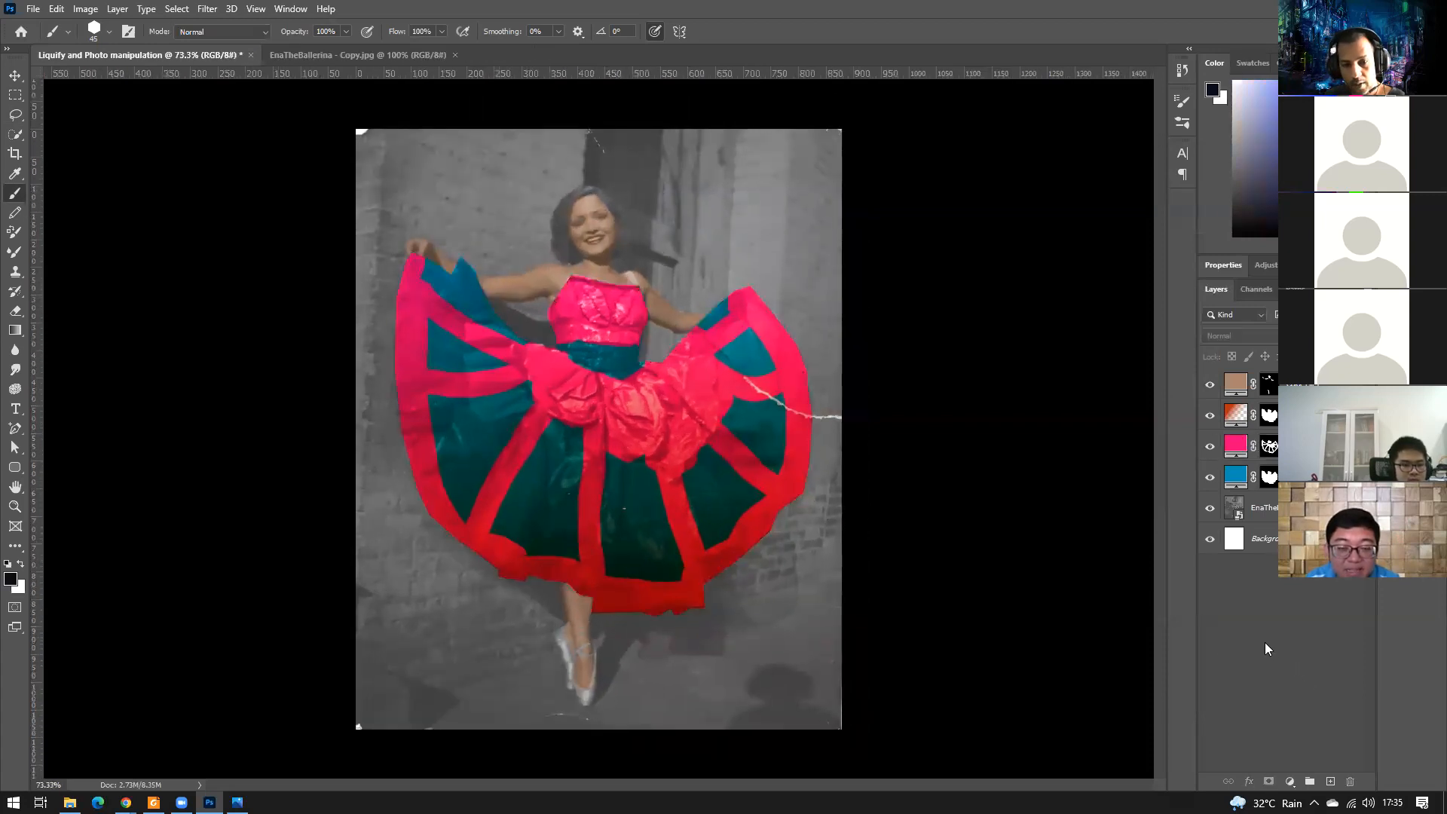
{"action": "scroll", "coordinate": [650, 634], "scroll_direction": "down", "scroll_amount": 3}
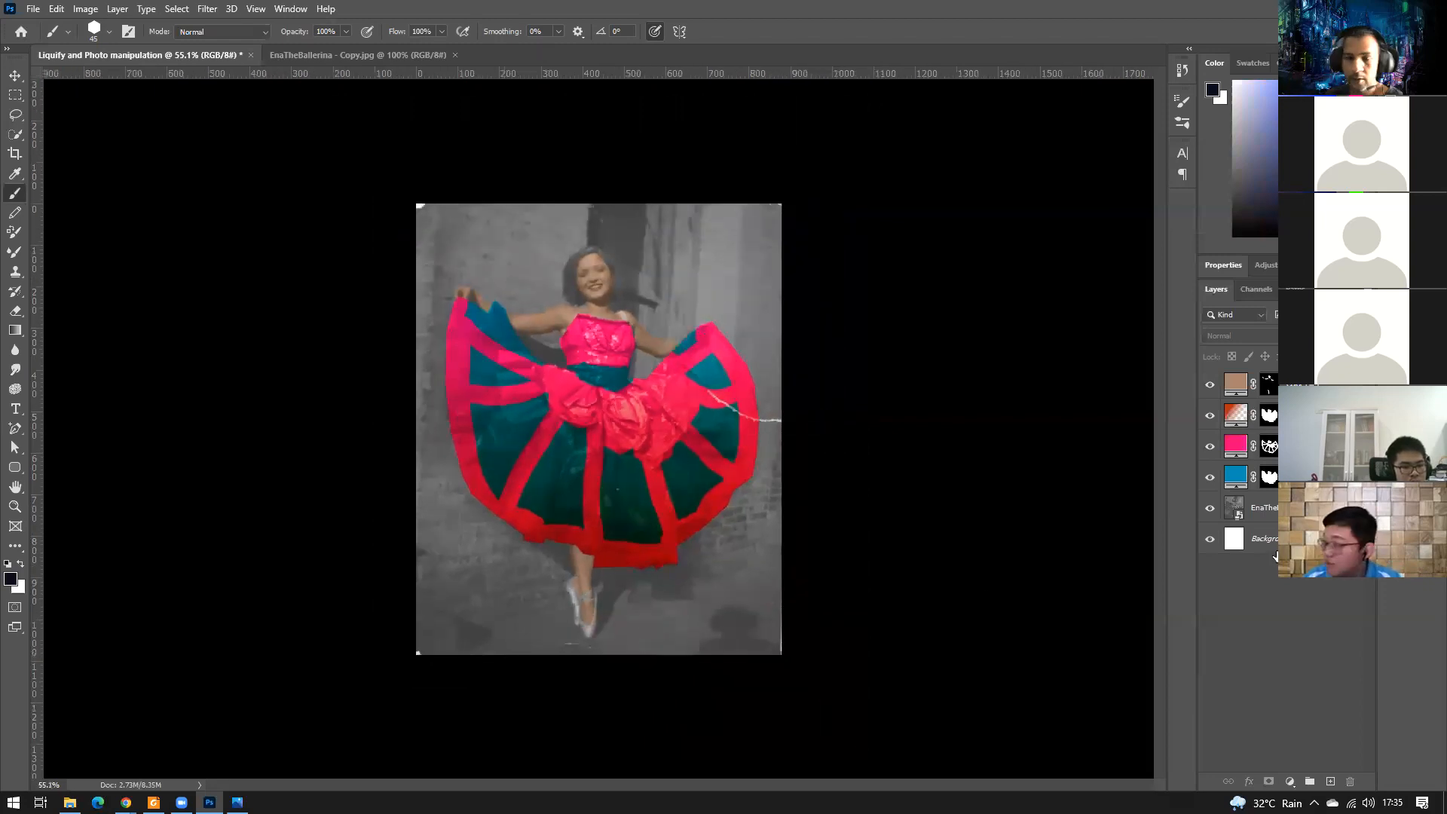
Compare the dress with and without the pink fill, preview its Hue blend mode, and set blending back to Color.
{"action": "left_click", "coordinate": [1210, 448]}
{"action": "left_click", "coordinate": [1210, 449]}
{"action": "left_click", "coordinate": [1237, 445]}
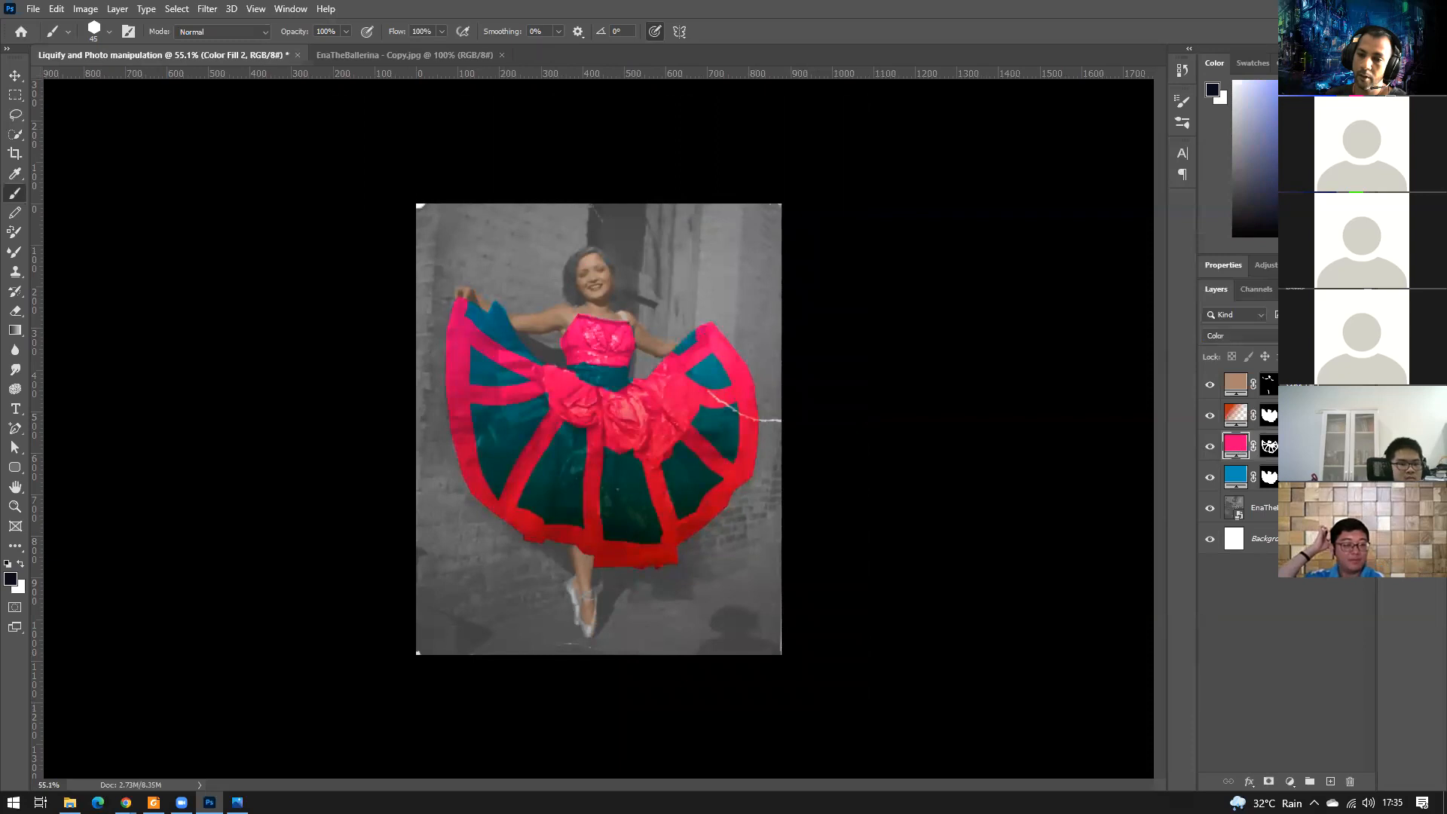
{"action": "left_click", "coordinate": [1237, 335]}
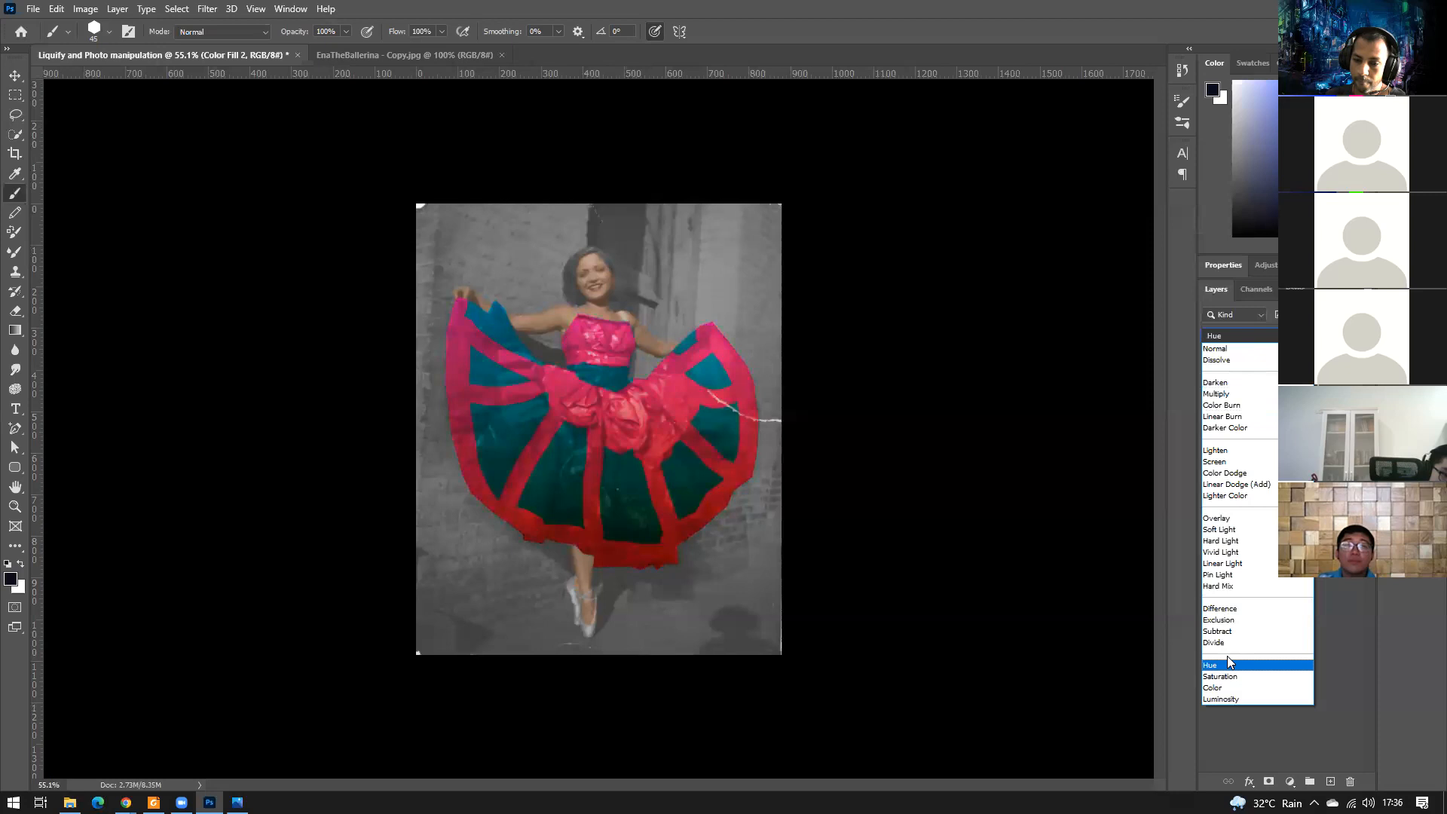
{"action": "left_click", "coordinate": [1224, 689]}
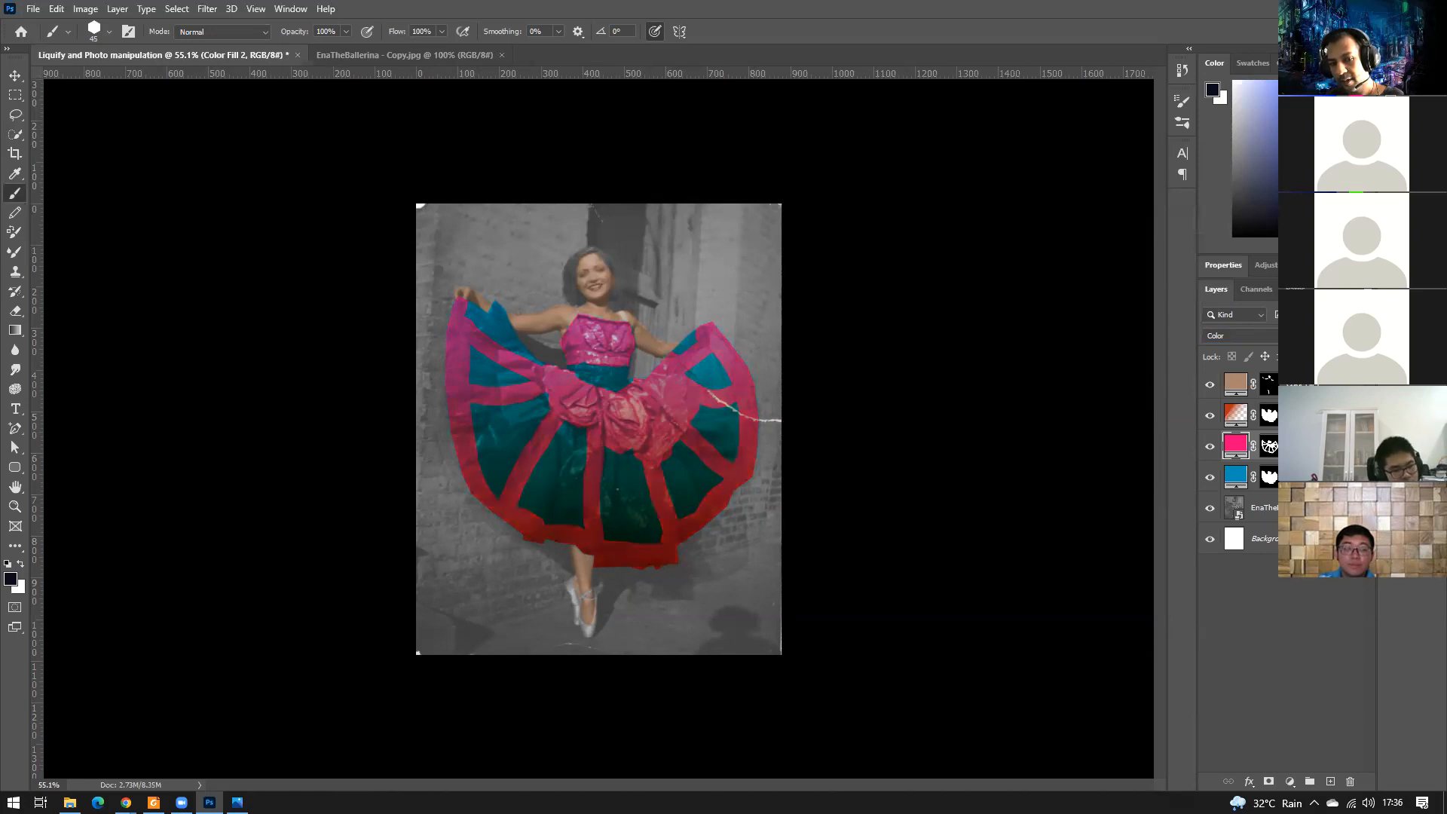
{"action": "scroll", "coordinate": [649, 532], "scroll_direction": "up", "scroll_amount": 3}
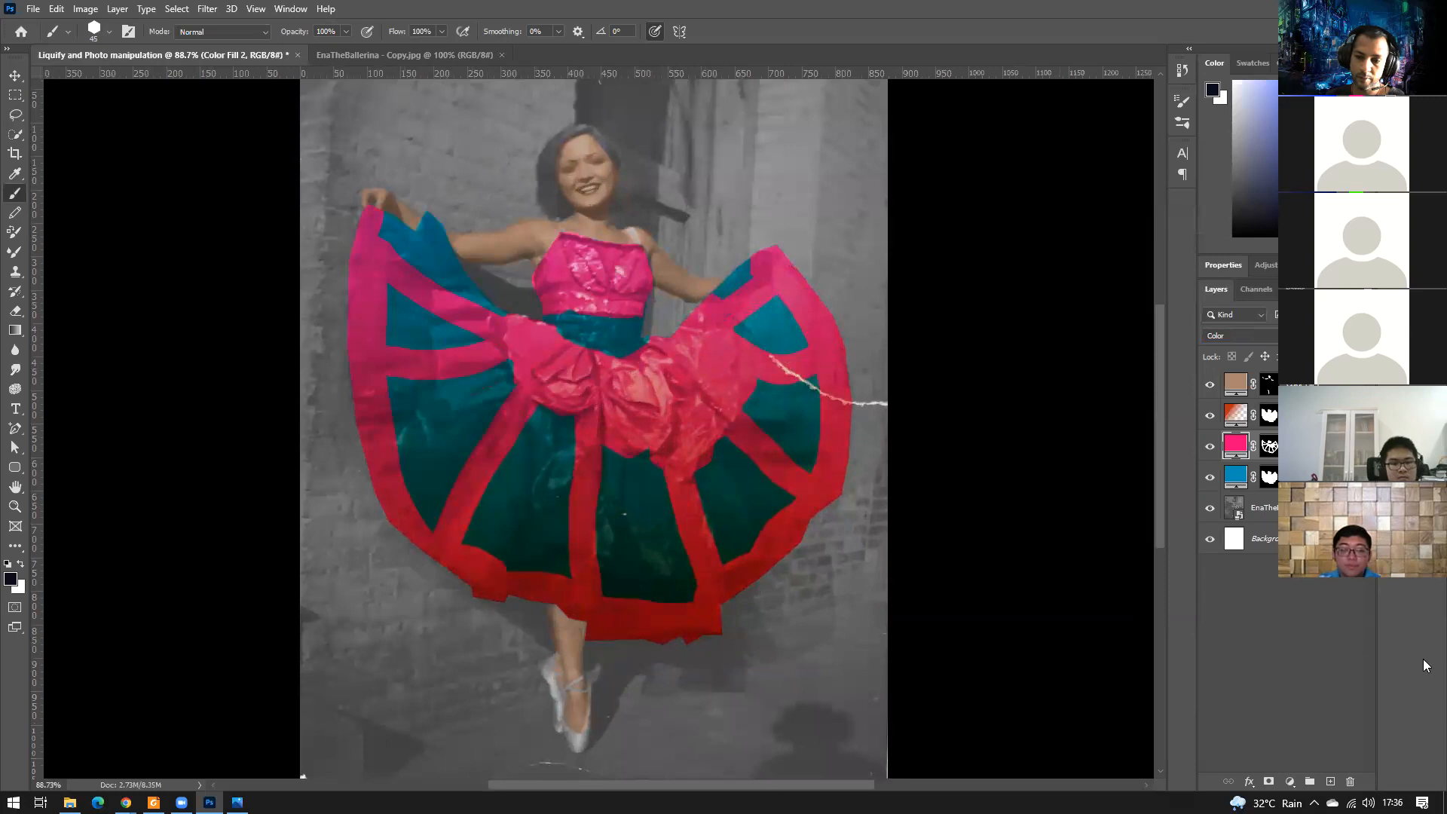
{"action": "left_click", "coordinate": [1298, 640]}
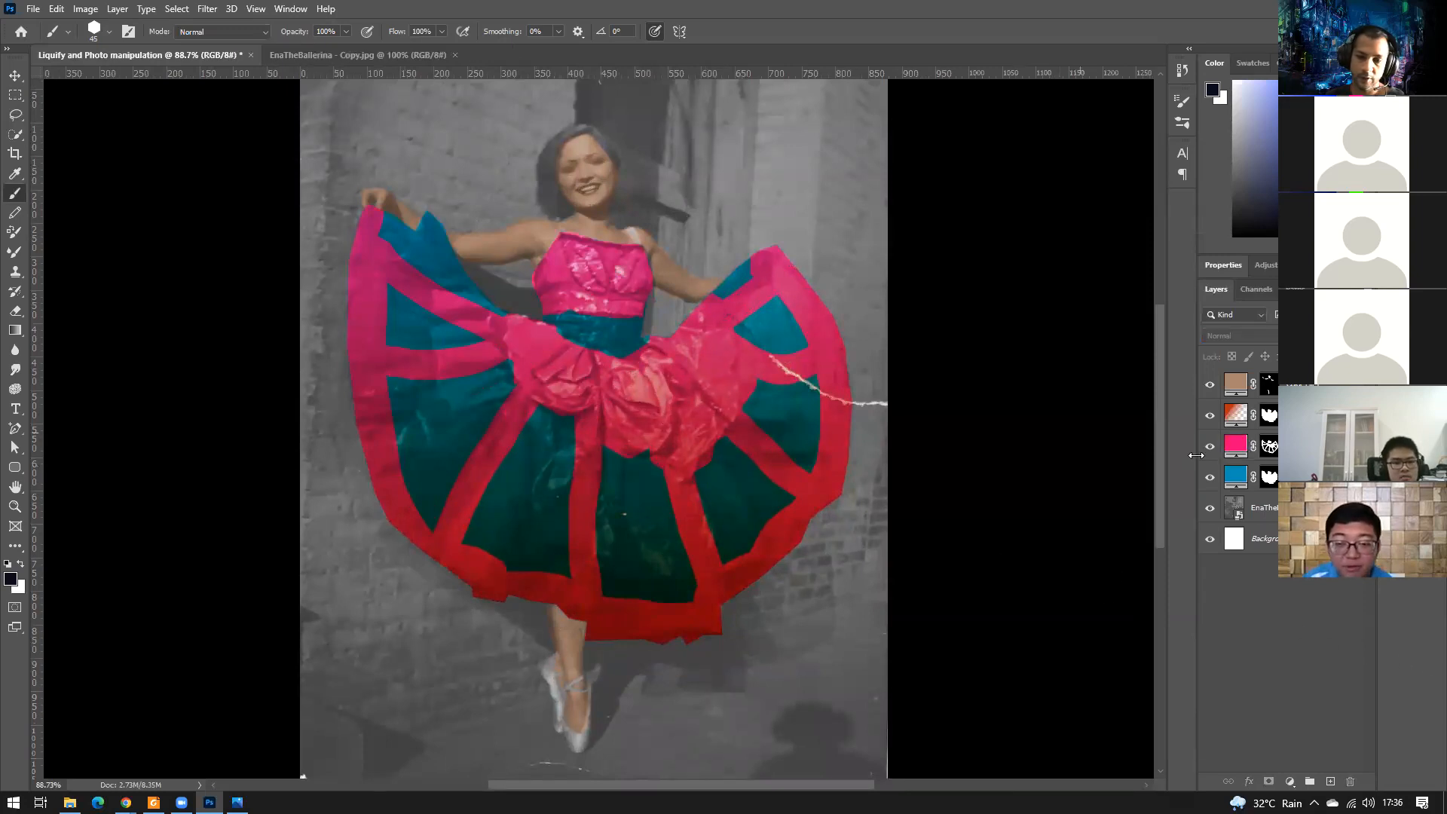
{"action": "double_click", "coordinate": [1269, 446]}
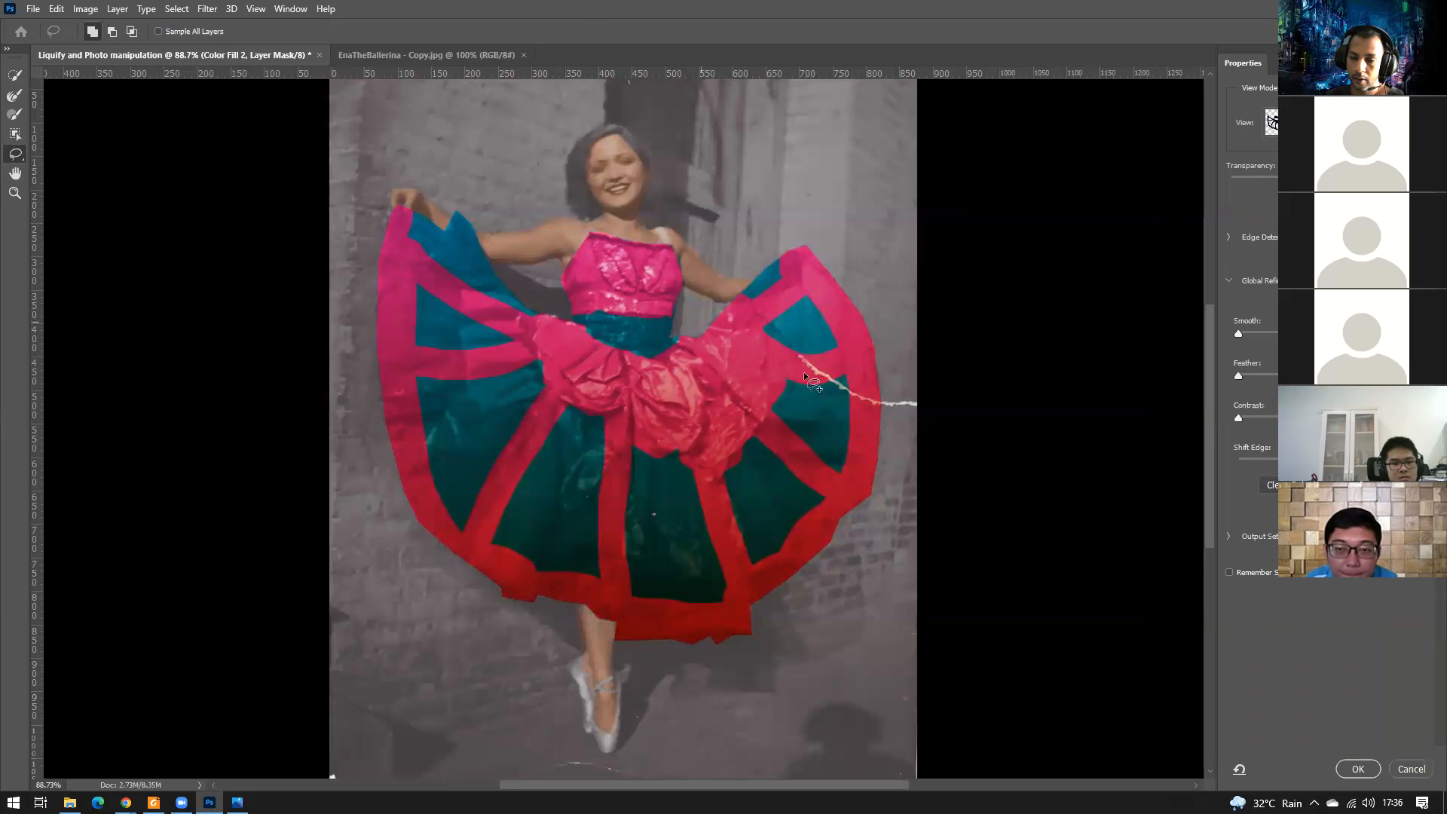
{"action": "left_click", "coordinate": [1412, 770]}
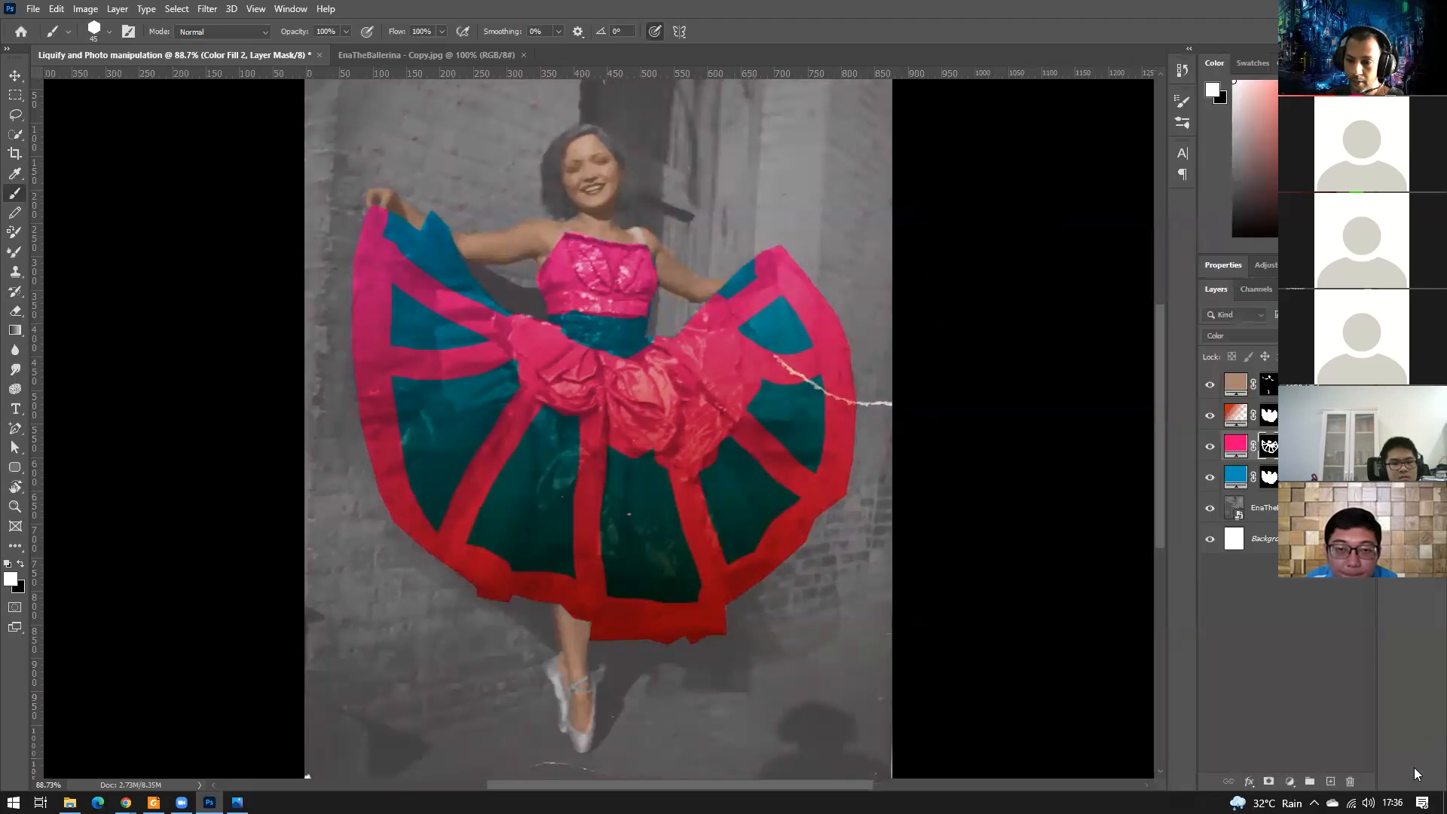
Compare the dress with and without the orange gradient fill layer.
{"action": "left_click", "coordinate": [1210, 415]}
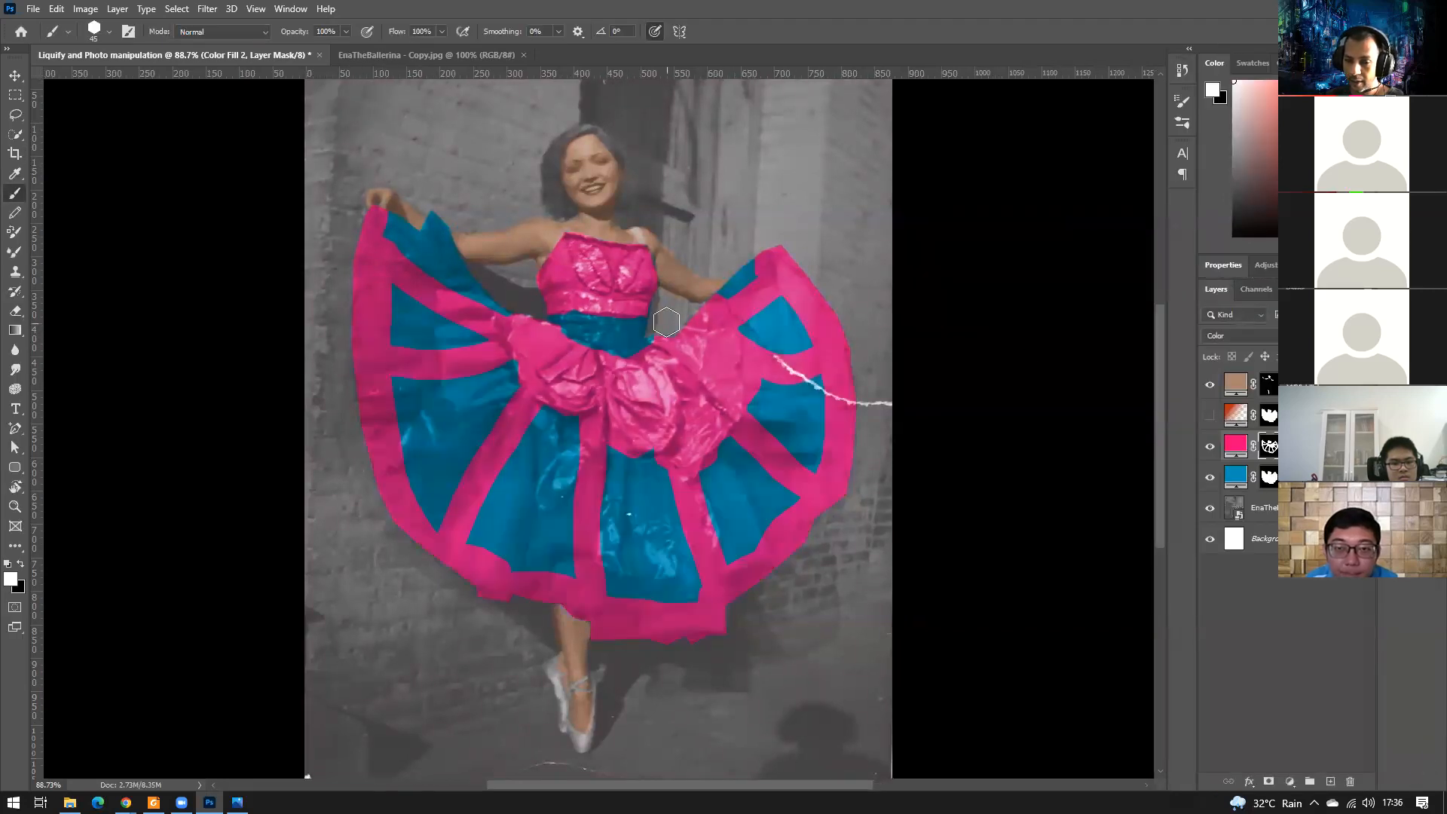
{"action": "left_click", "coordinate": [1206, 418]}
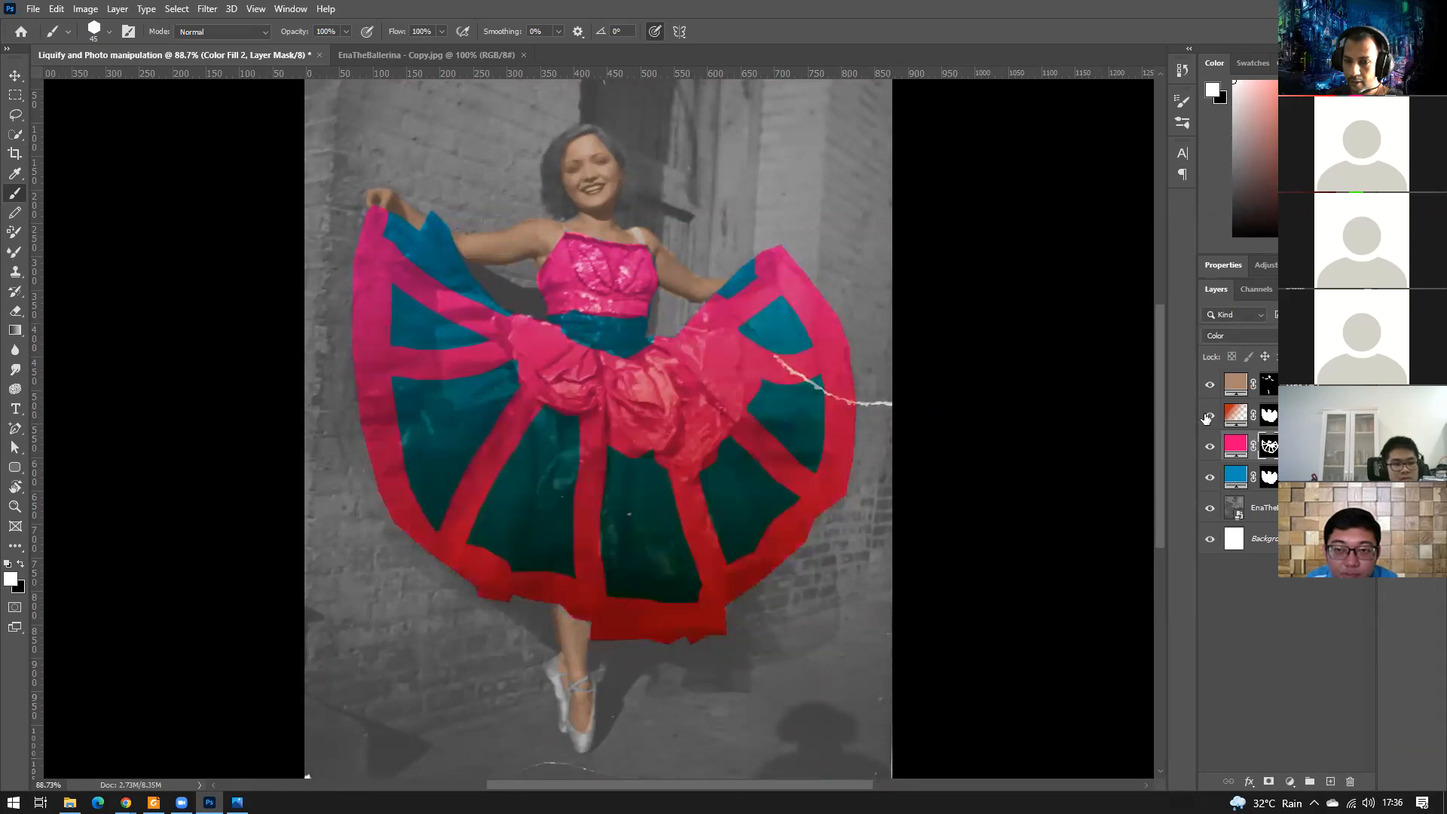
With no layer active, outline the pink bodice from neckline to waistband with a Lasso selection.
{"action": "left_click", "coordinate": [1331, 705]}
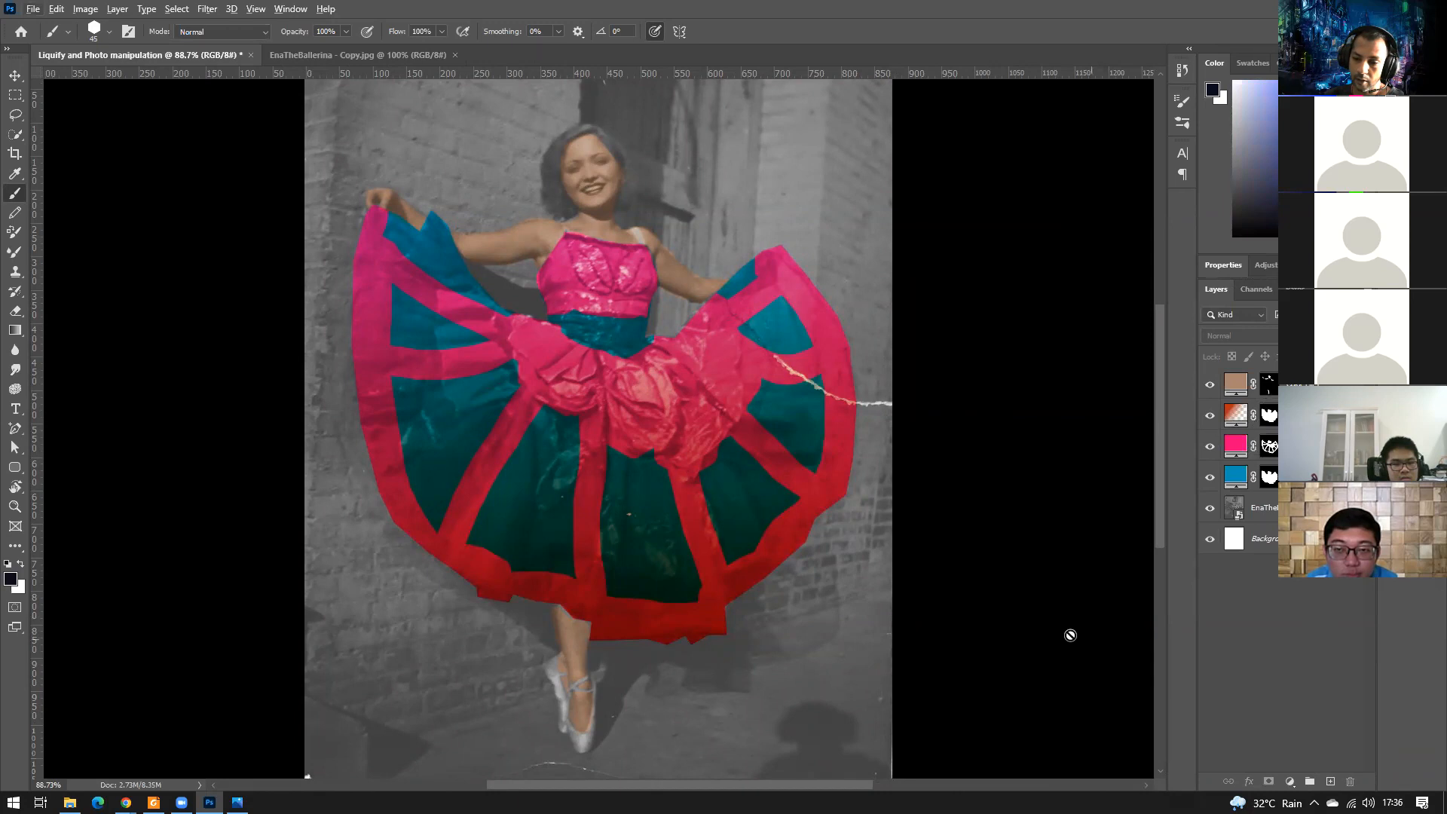
{"action": "left_click", "coordinate": [15, 114]}
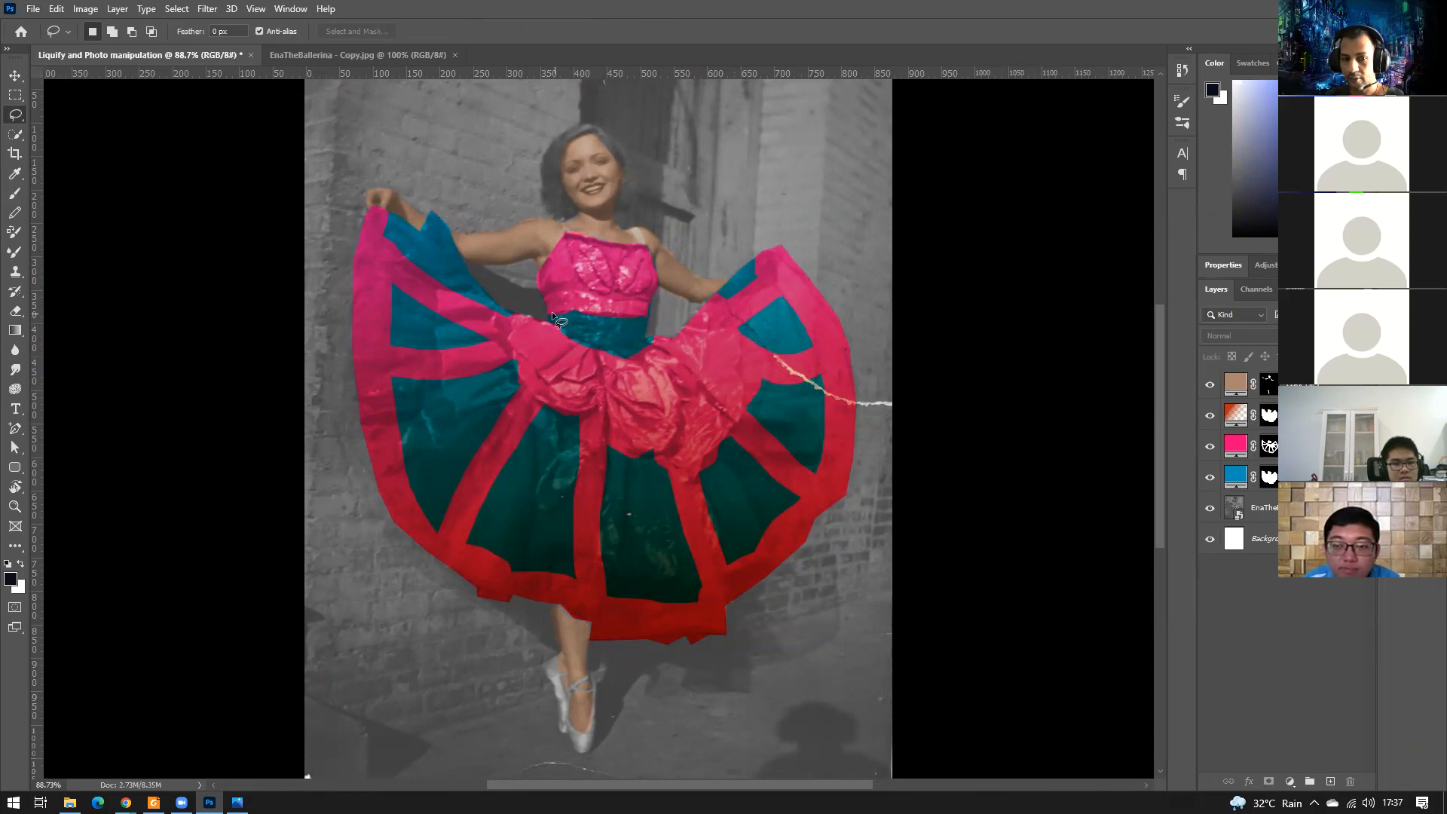
{"action": "left_click_drag", "start_coordinate": [644, 315], "coordinate": [651, 301]}
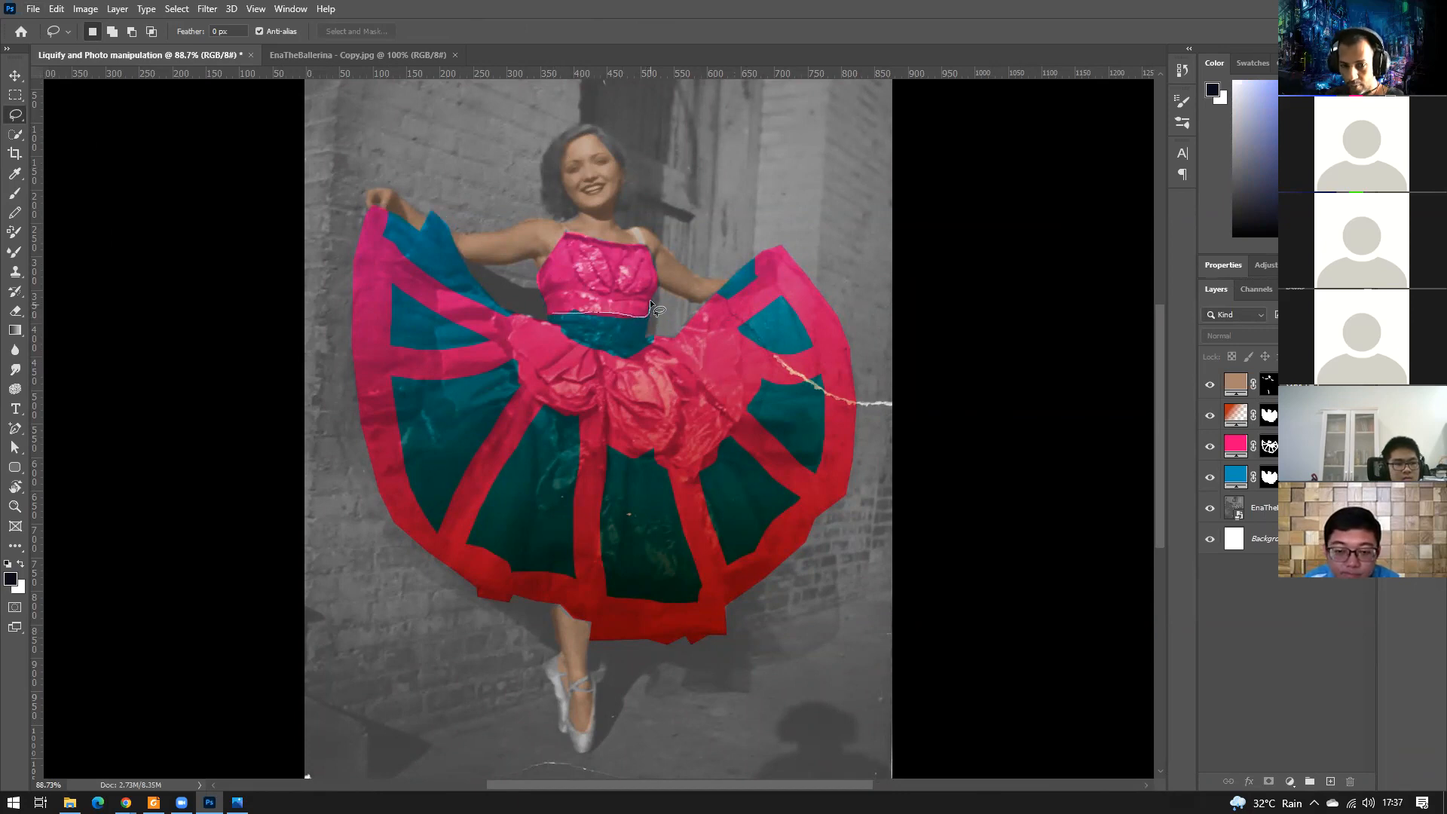
{"action": "mouse_move", "coordinate": [649, 246]}
{"action": "left_mouse_down"}
{"action": "mouse_move", "coordinate": [563, 238]}
{"action": "mouse_move", "coordinate": [536, 272]}
{"action": "mouse_move", "coordinate": [569, 314]}
{"action": "left_mouse_up"}
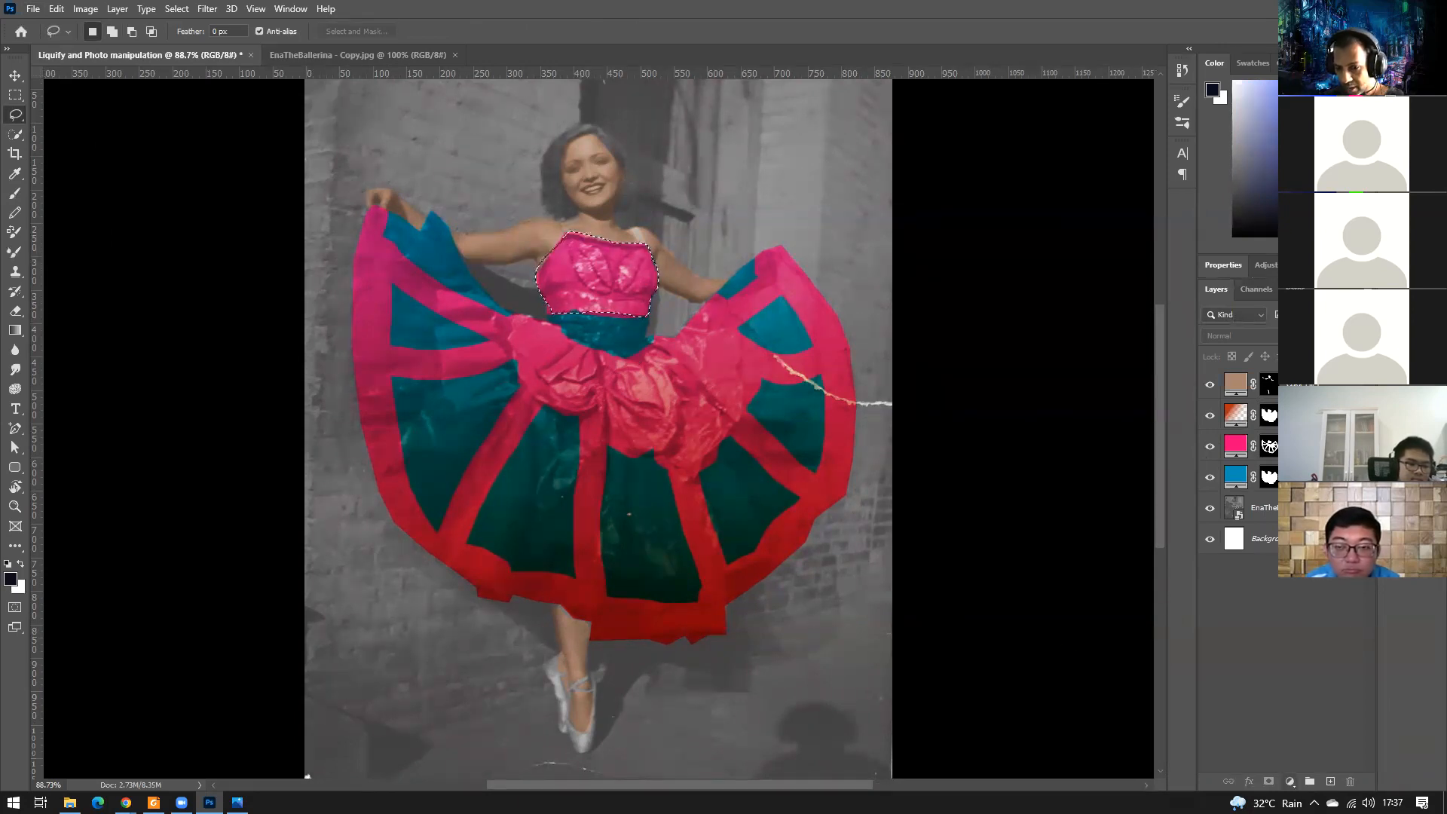
Add a Gradient Map adjustment layer masked to the bodice selection and enlarge the layer list area.
{"action": "left_click", "coordinate": [1291, 783]}
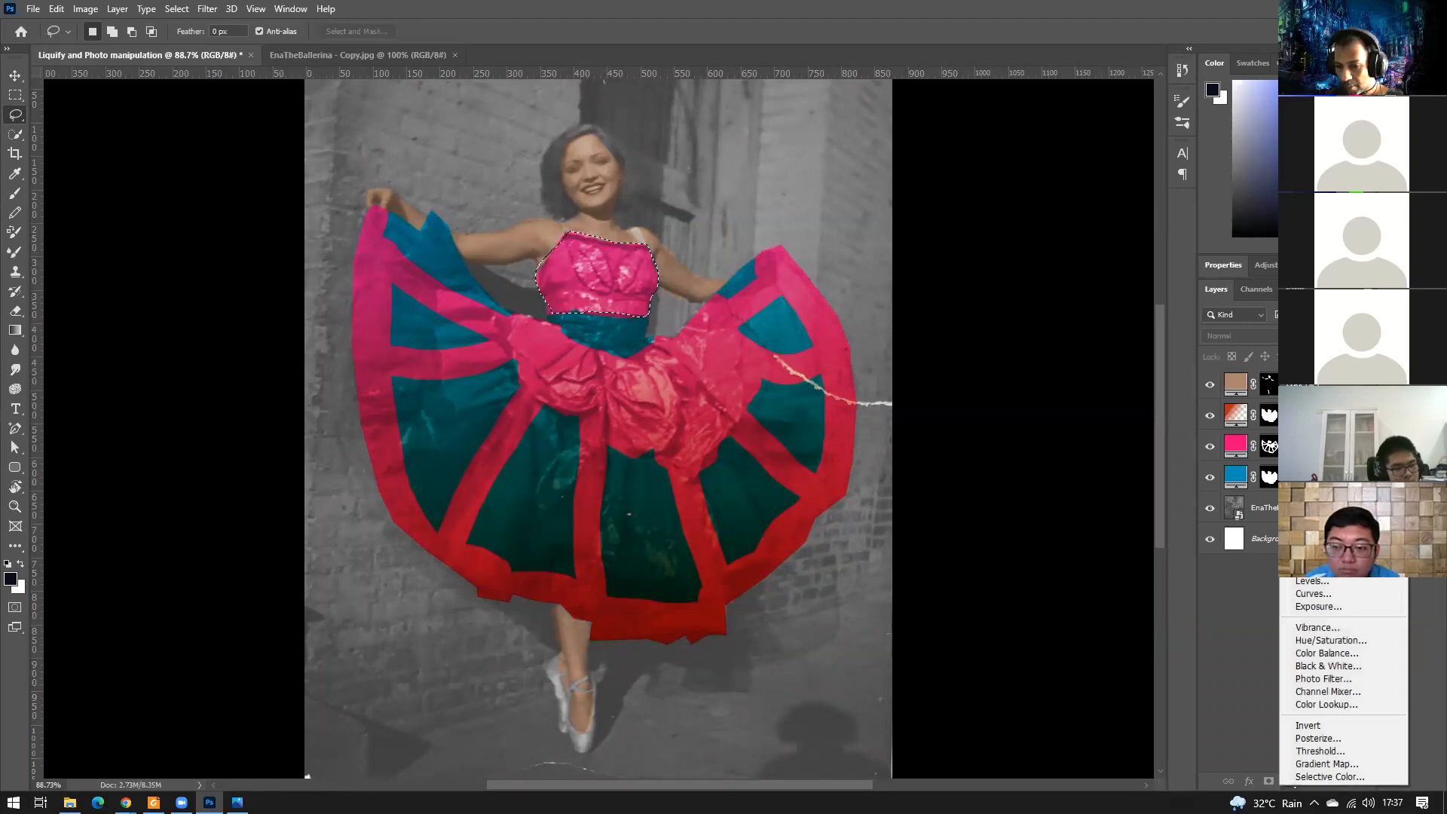
{"action": "left_click", "coordinate": [1331, 766]}
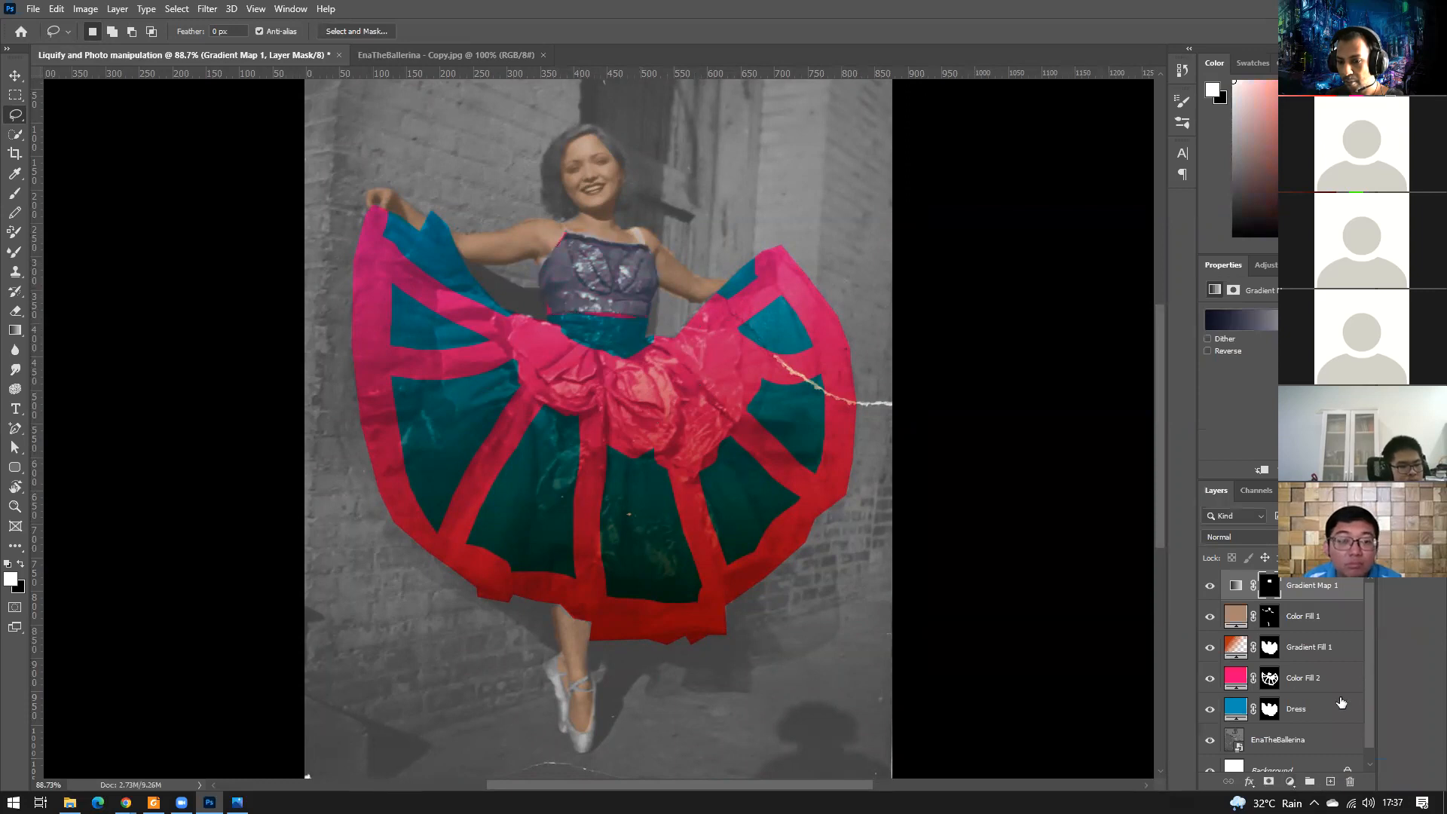
{"action": "left_click_drag", "start_coordinate": [1236, 479], "coordinate": [1232, 385]}
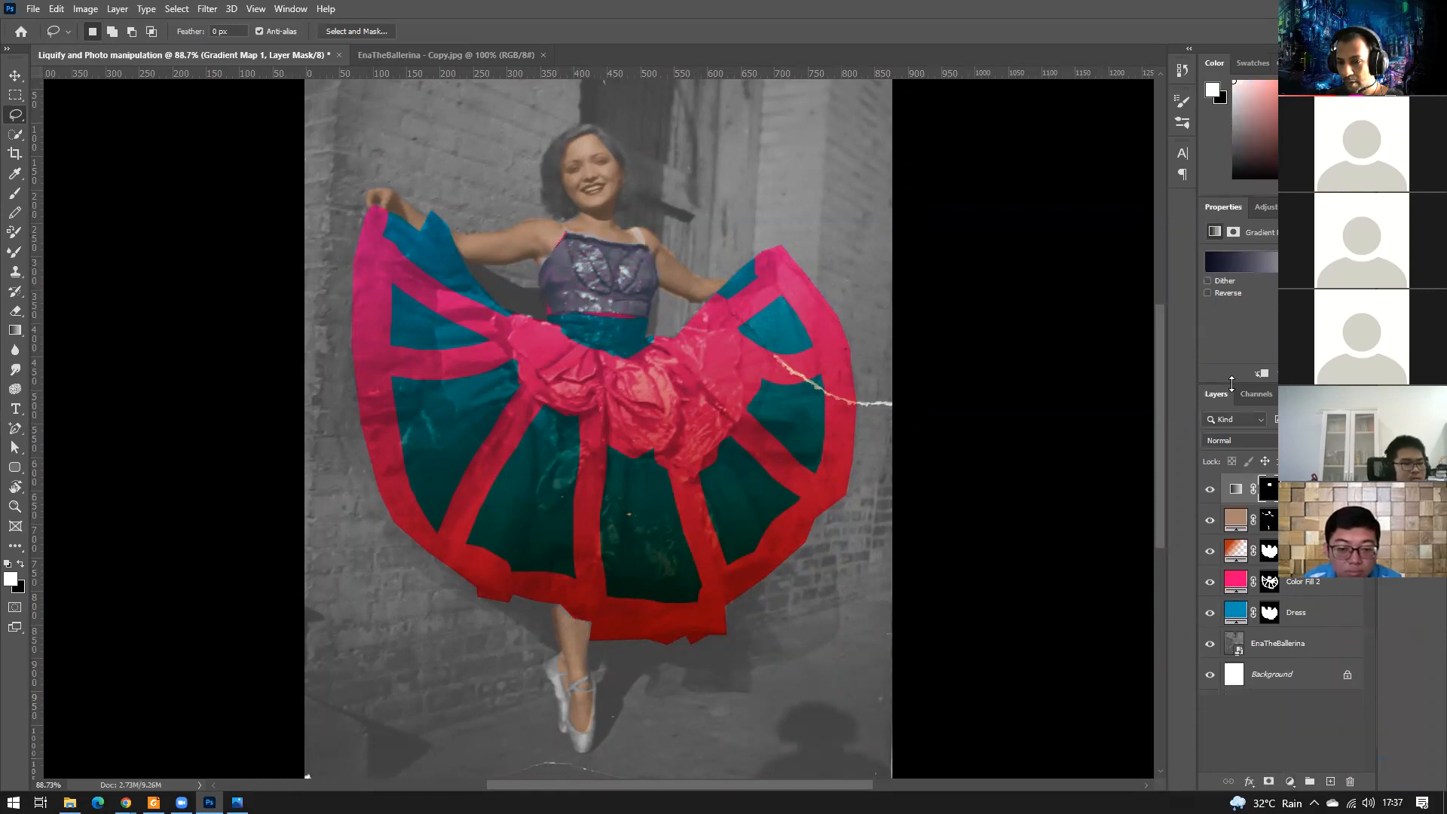
Open the bodice Gradient Map's gradient for editing and select its dark color stop at location 0%.
{"action": "left_click", "coordinate": [1236, 491]}
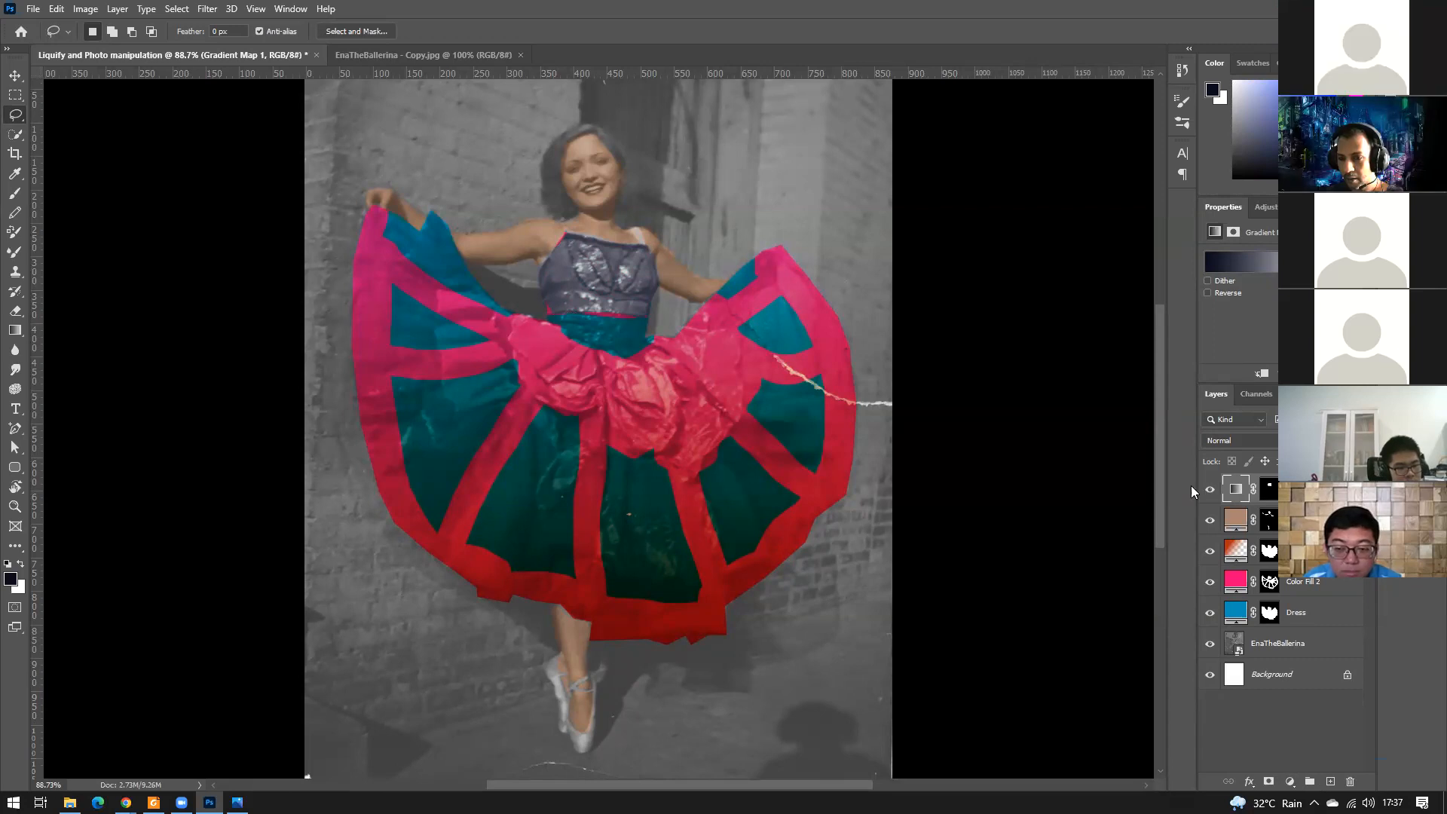
{"action": "left_click", "coordinate": [1241, 264]}
{"action": "left_click", "coordinate": [824, 399]}
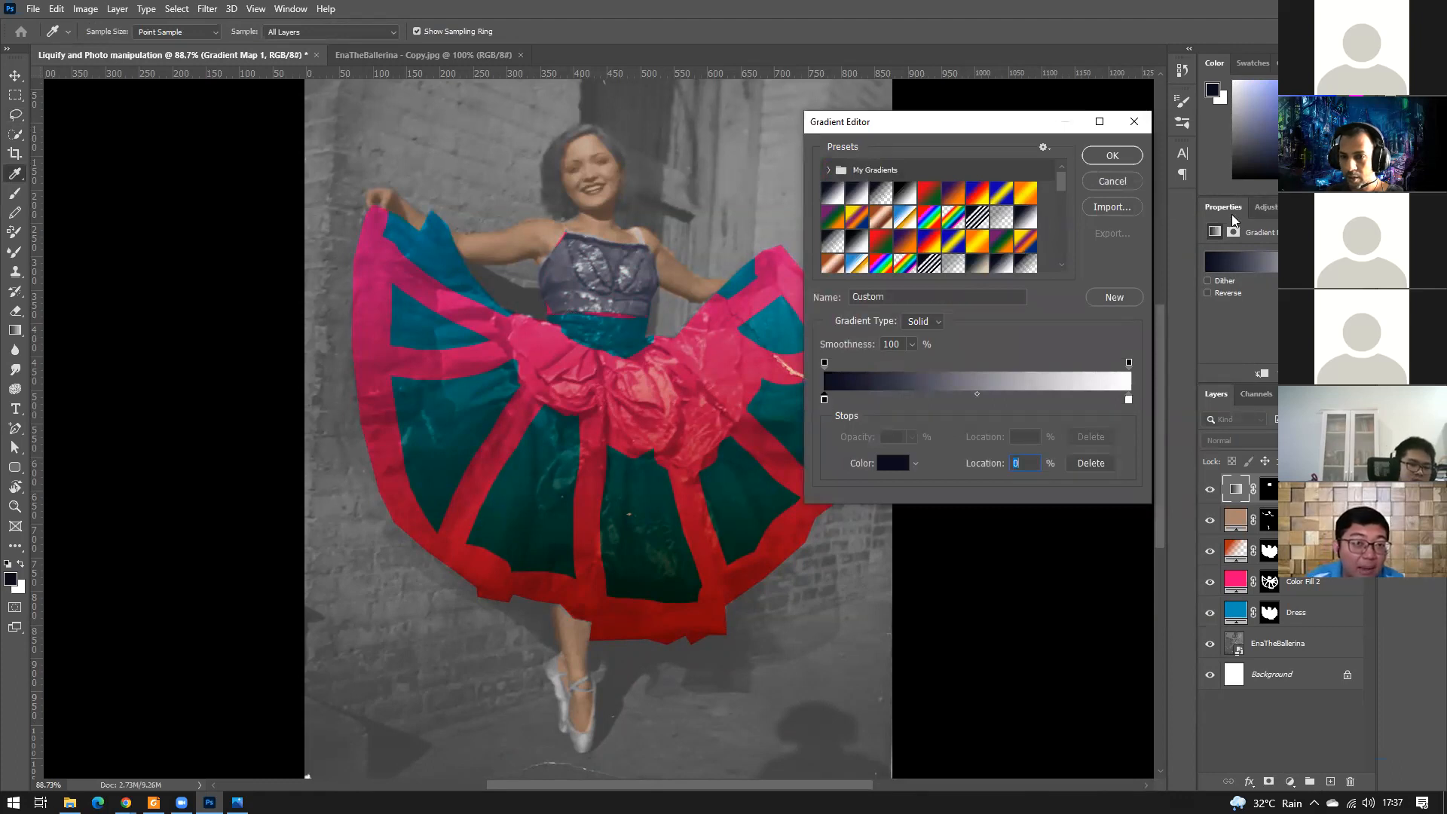
Set the dark starting stop of the Gradient Map 1 gradient to yellow, fcff00, and apply the edited gradient.
{"action": "left_click", "coordinate": [900, 457]}
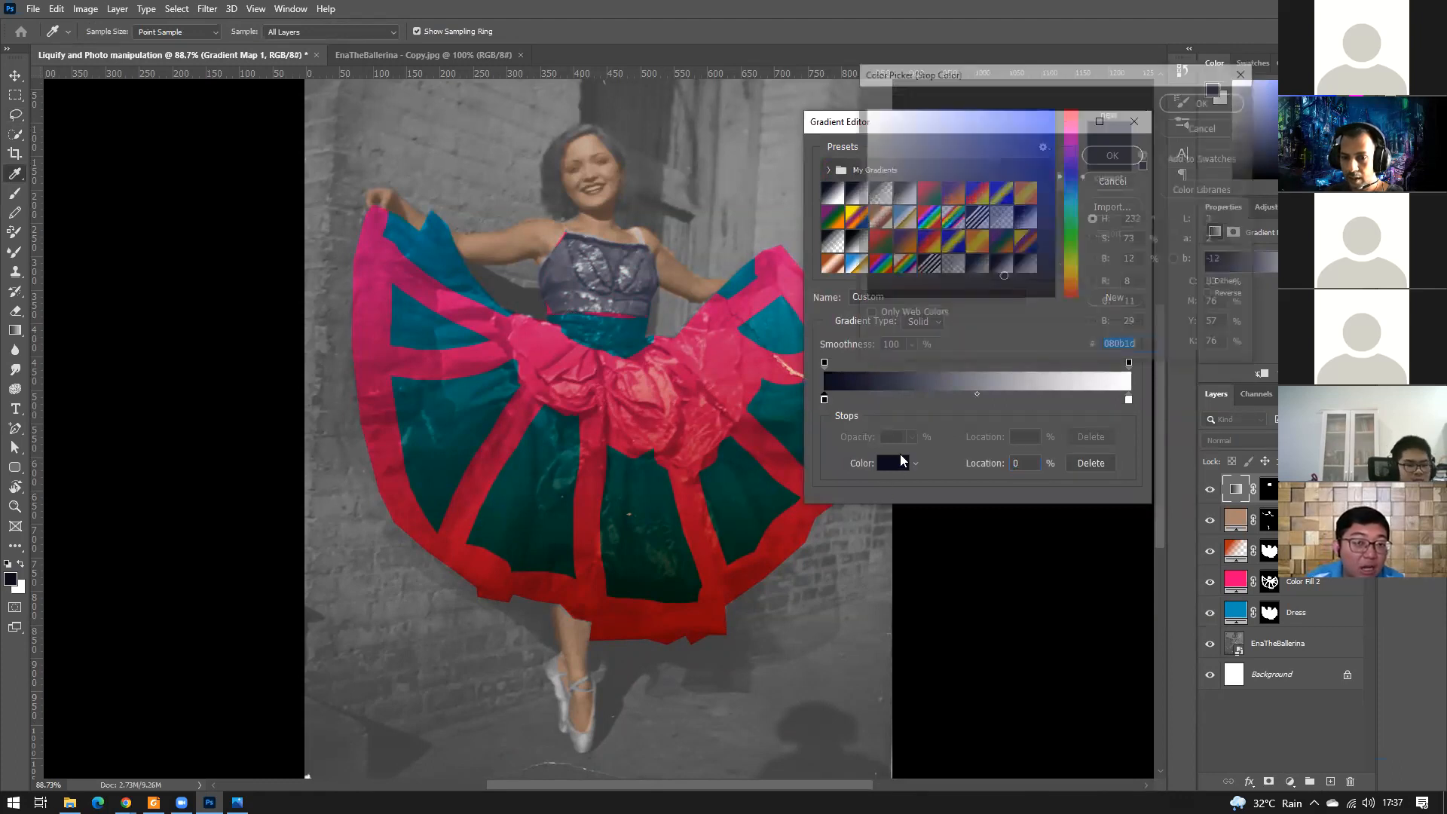
{"action": "mouse_move", "coordinate": [1072, 258]}
{"action": "left_mouse_down"}
{"action": "mouse_move", "coordinate": [1076, 284]}
{"action": "mouse_move", "coordinate": [1030, 231]}
{"action": "mouse_move", "coordinate": [1056, 108]}
{"action": "left_mouse_up"}
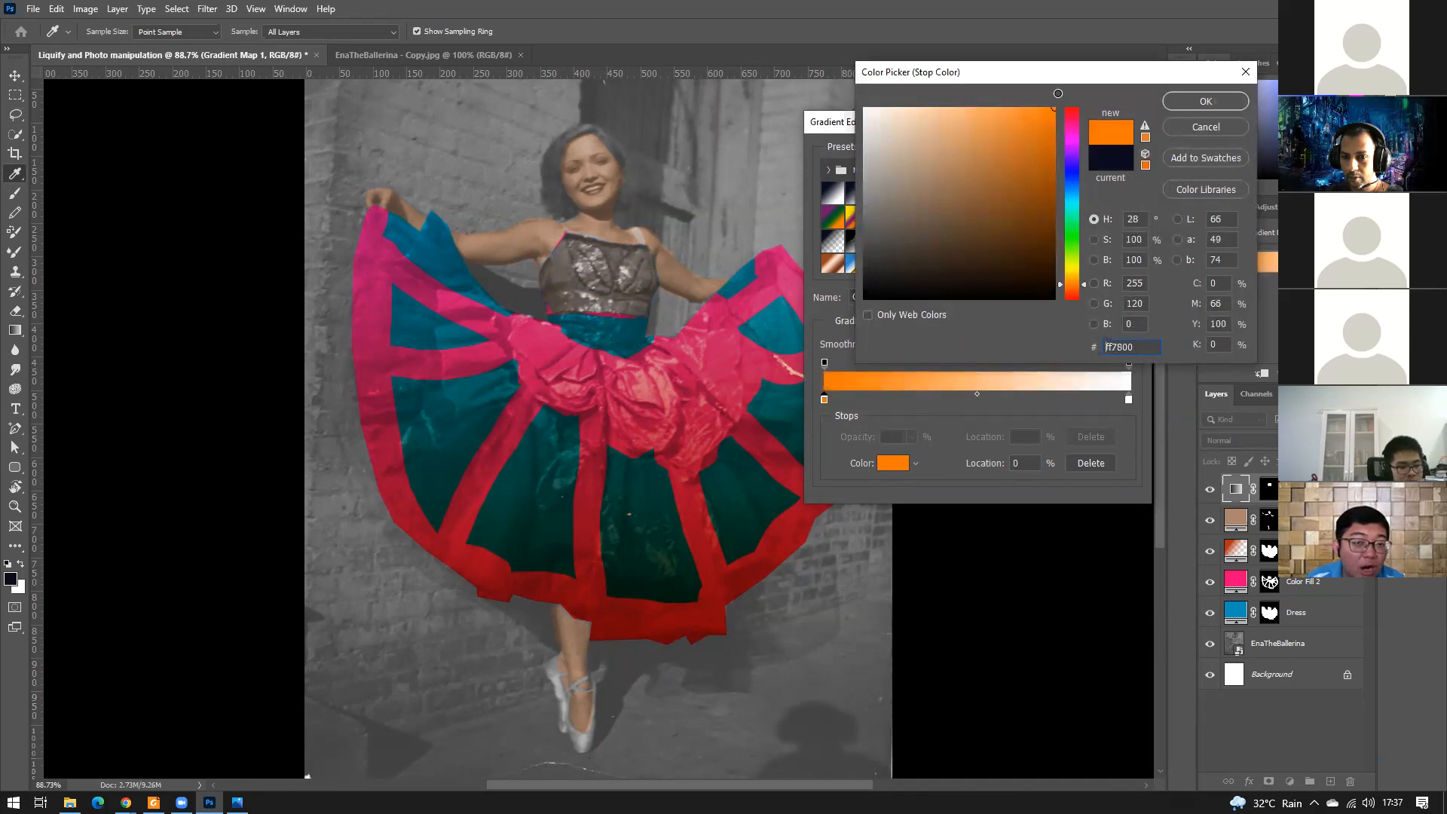
{"action": "left_click_drag", "start_coordinate": [1063, 286], "coordinate": [1065, 267]}
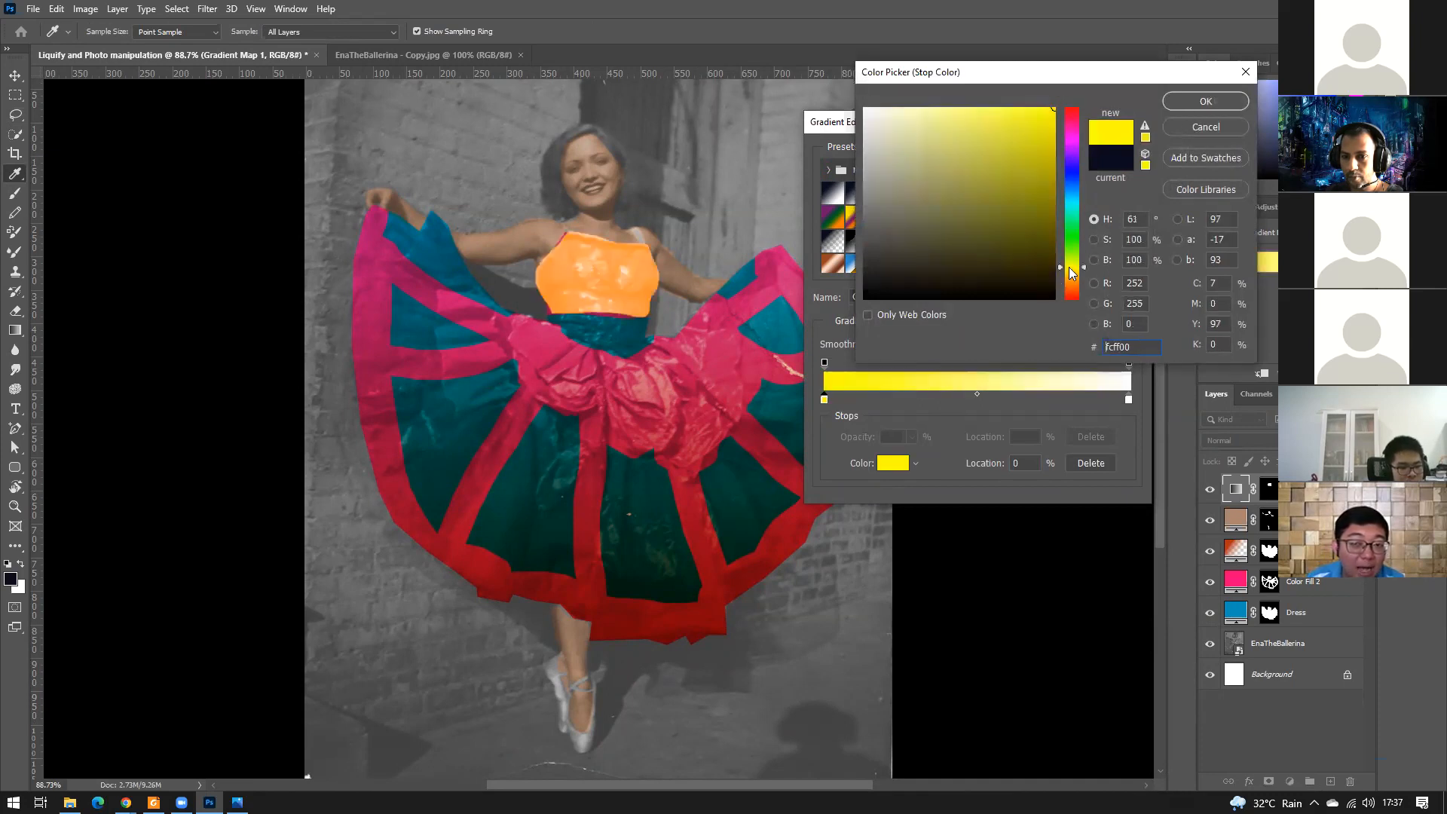
{"action": "left_click", "coordinate": [1036, 209]}
{"action": "mouse_move", "coordinate": [1044, 204]}
{"action": "left_mouse_down"}
{"action": "mouse_move", "coordinate": [1053, 226]}
{"action": "mouse_move", "coordinate": [1078, 98]}
{"action": "left_mouse_up"}
{"action": "left_click", "coordinate": [1056, 280]}
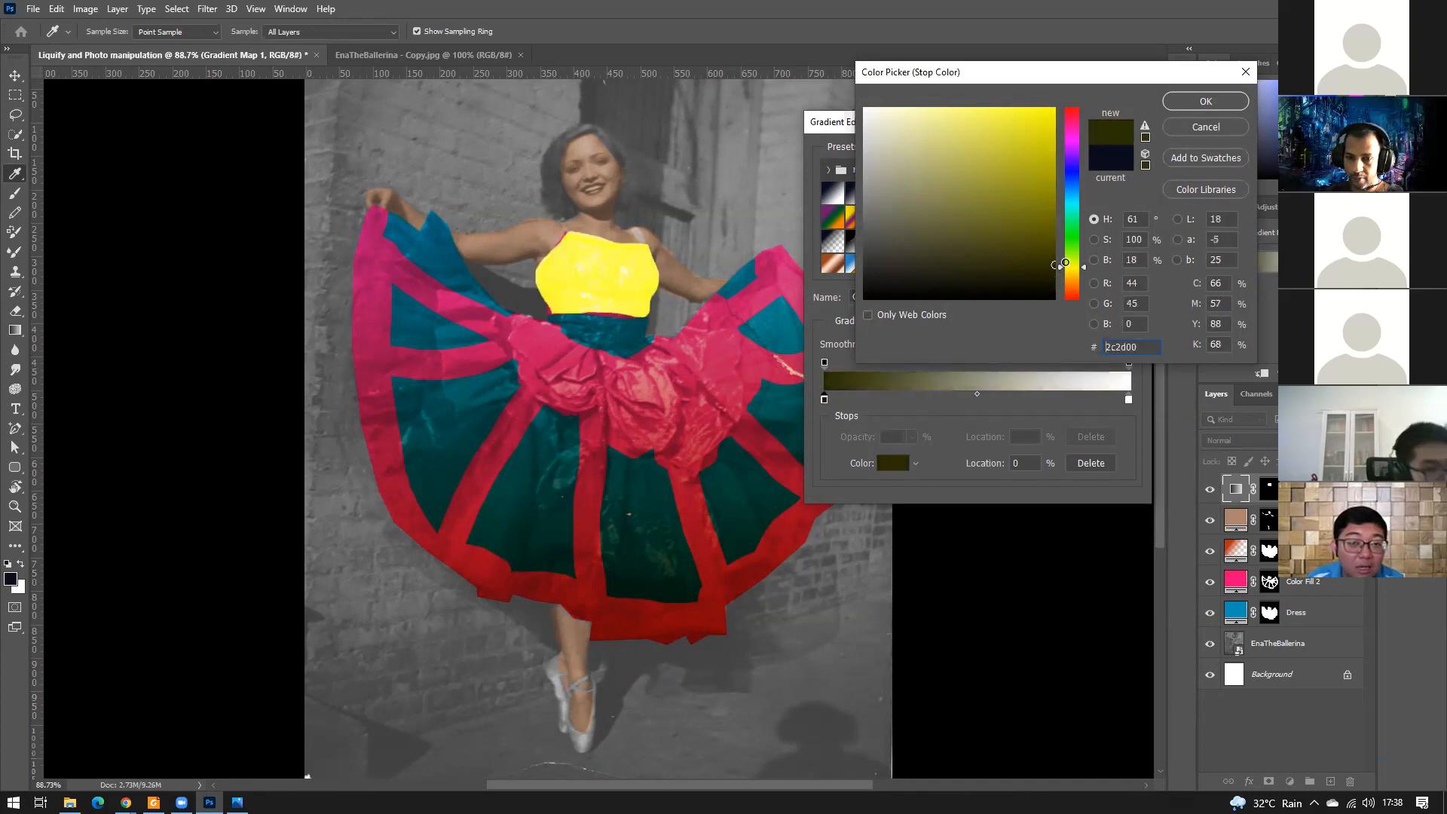
{"action": "left_click_drag", "start_coordinate": [1059, 281], "coordinate": [1075, 73]}
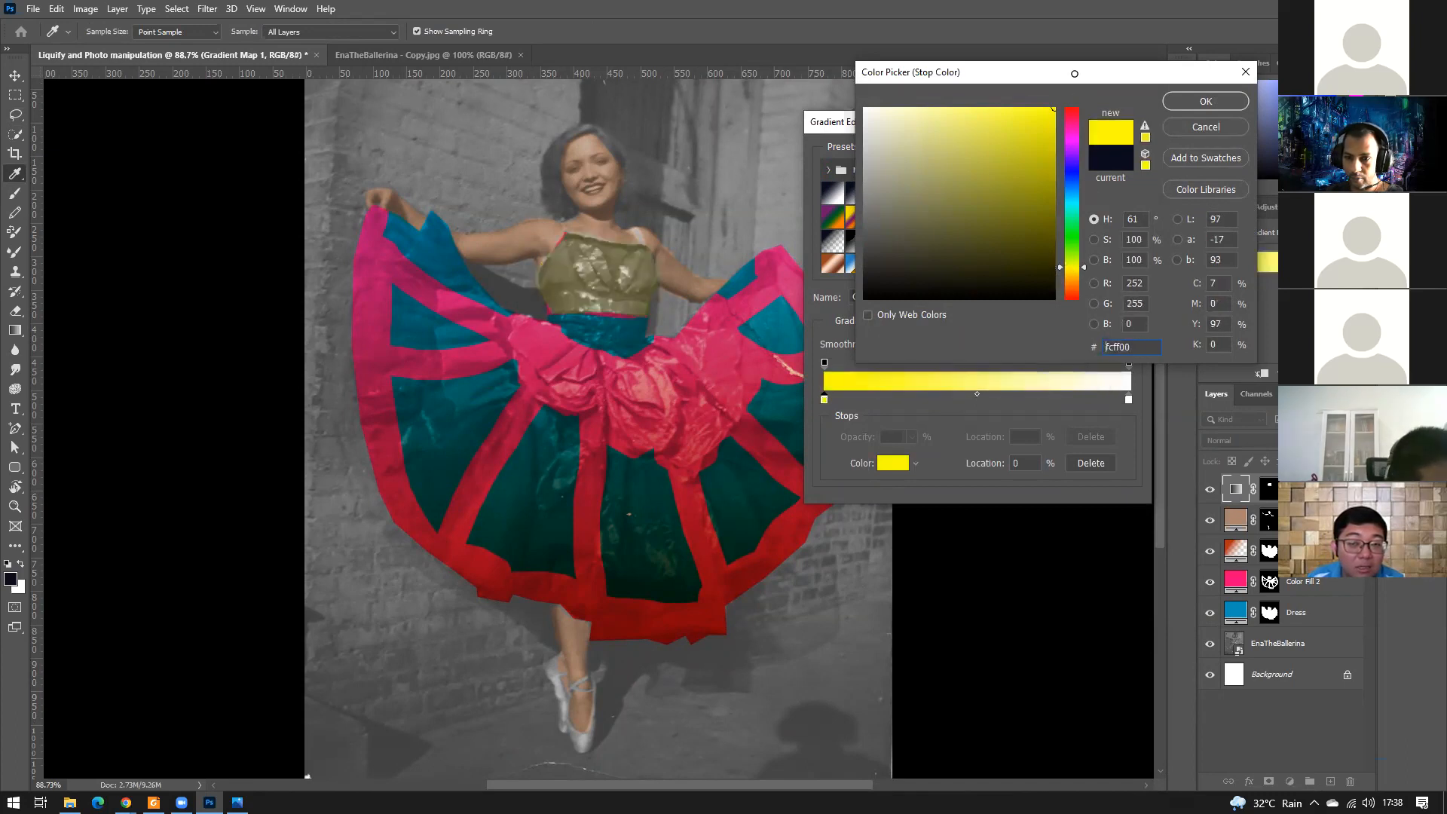
{"action": "left_click", "coordinate": [1206, 101]}
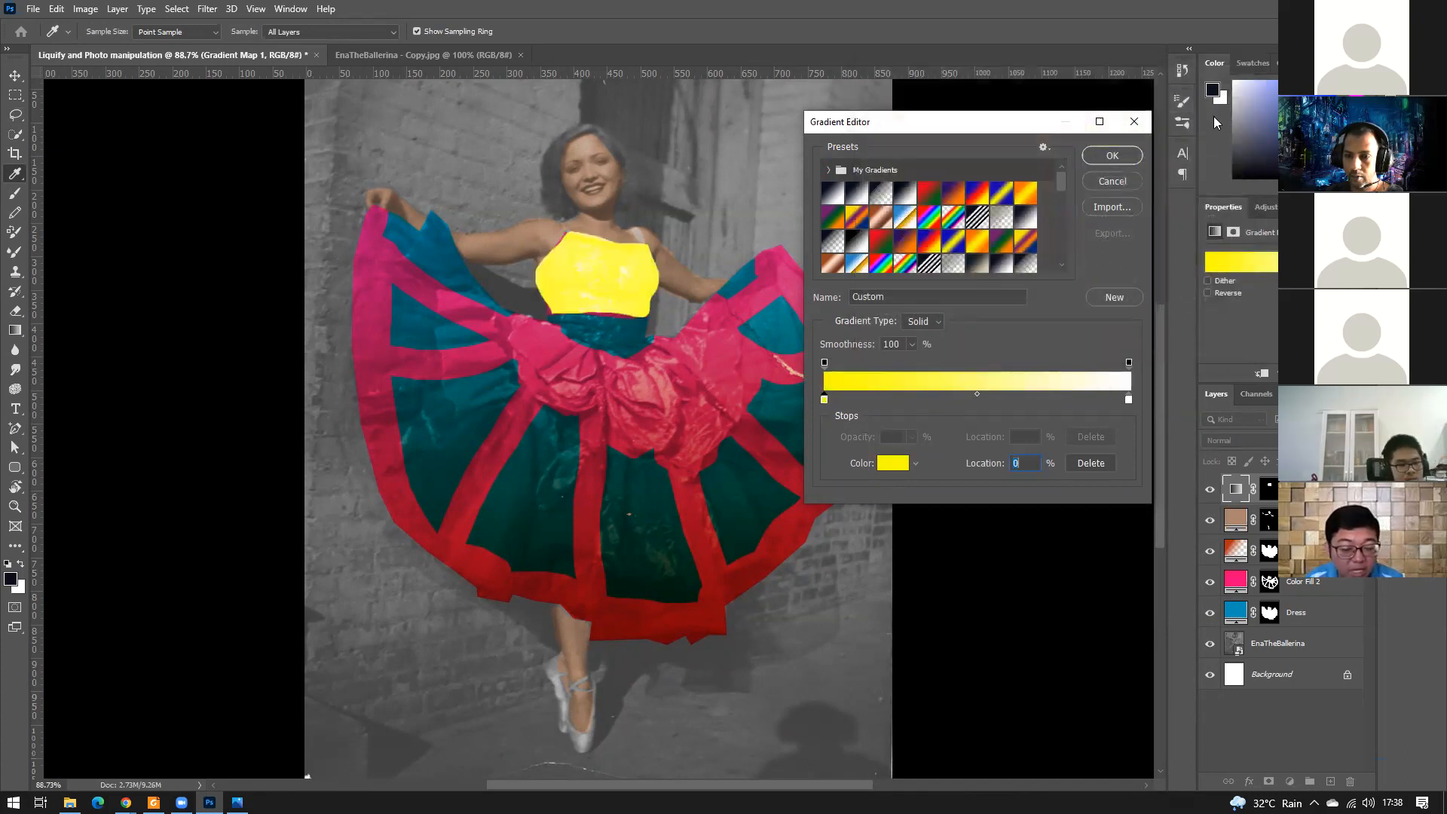
{"action": "left_click", "coordinate": [1122, 157]}
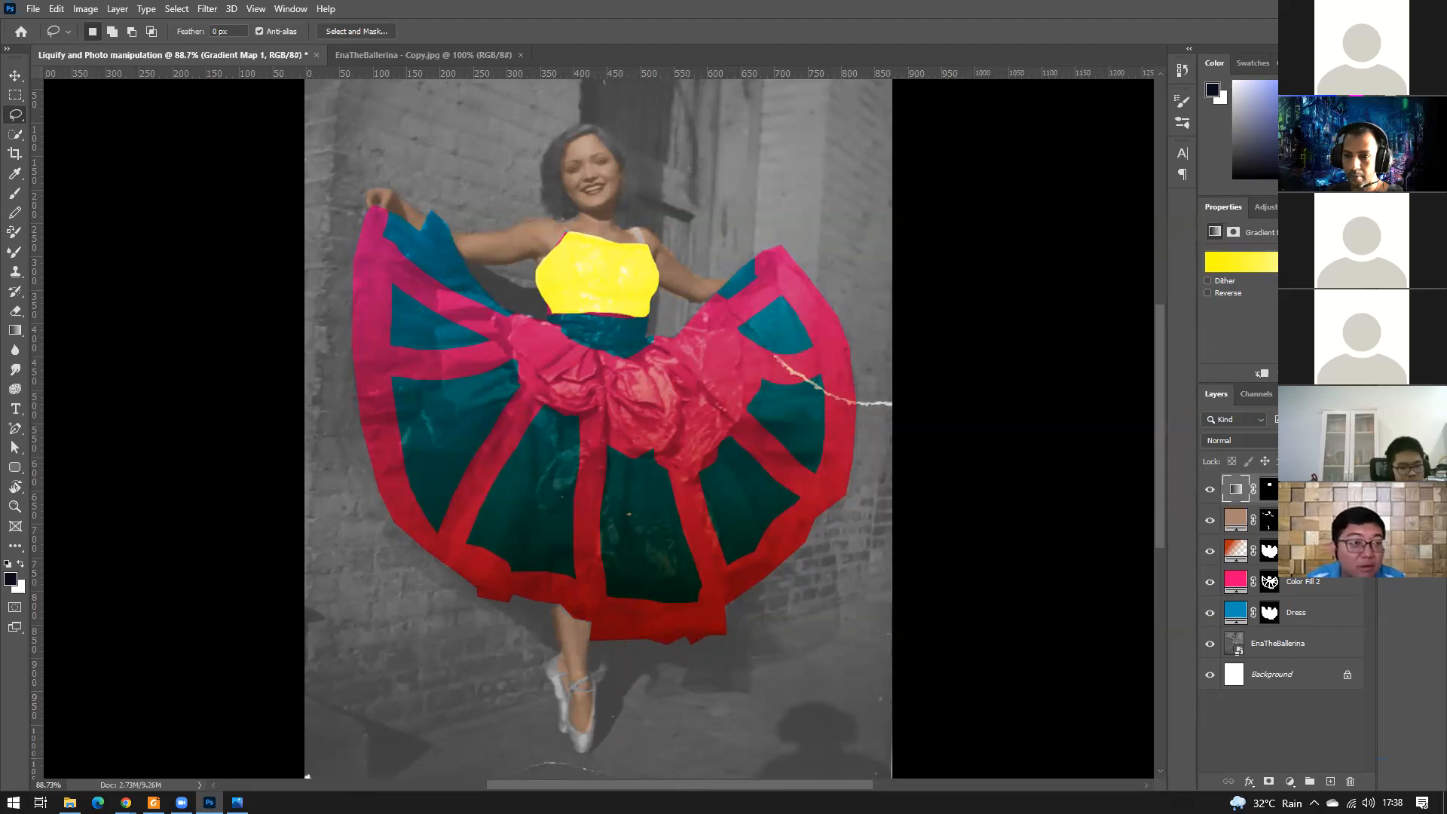
Set the blend mode of the Gradient Map 1 layer to Soft Light.
{"action": "left_click", "coordinate": [1268, 207]}
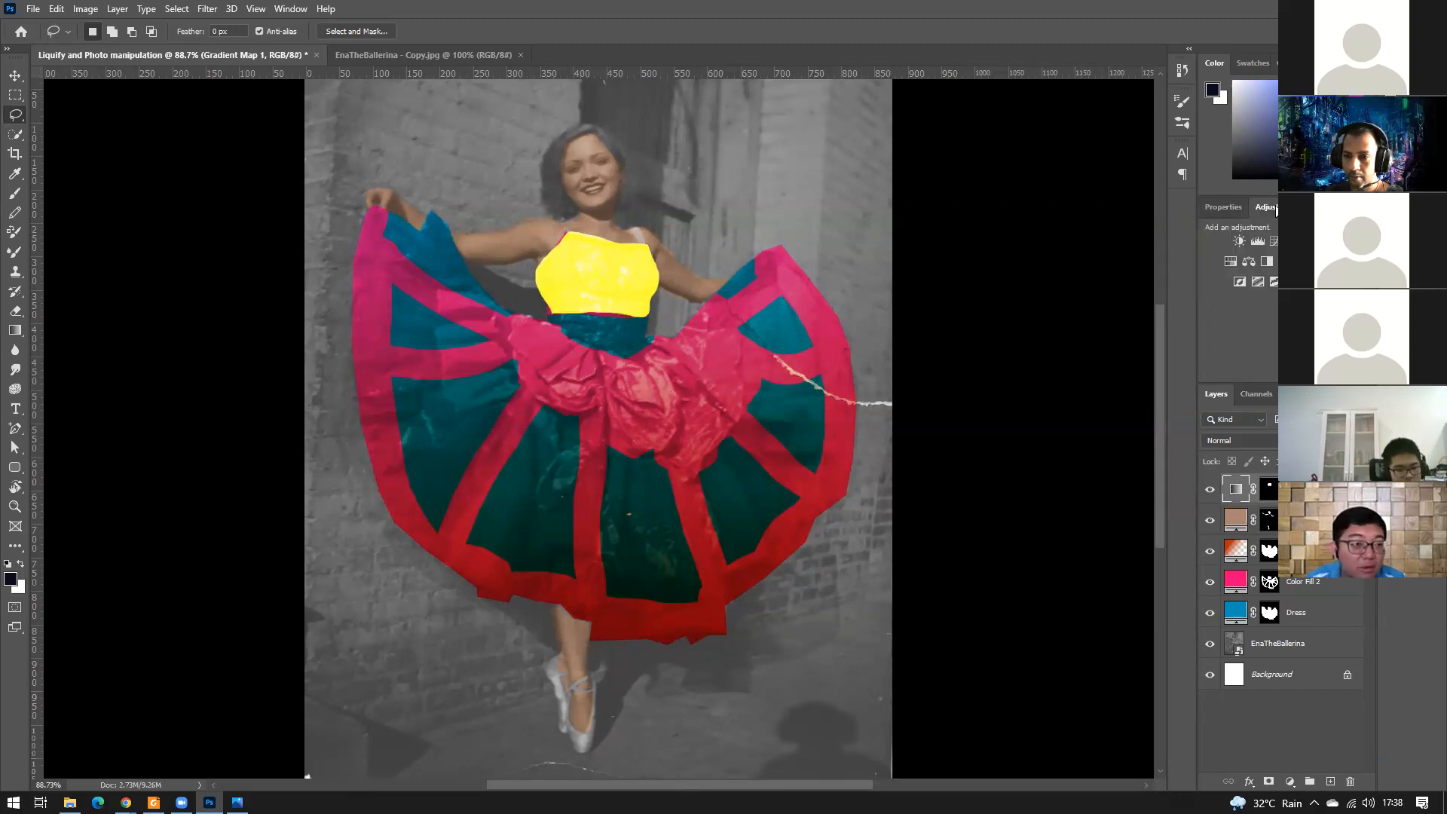
{"action": "left_click", "coordinate": [1231, 207]}
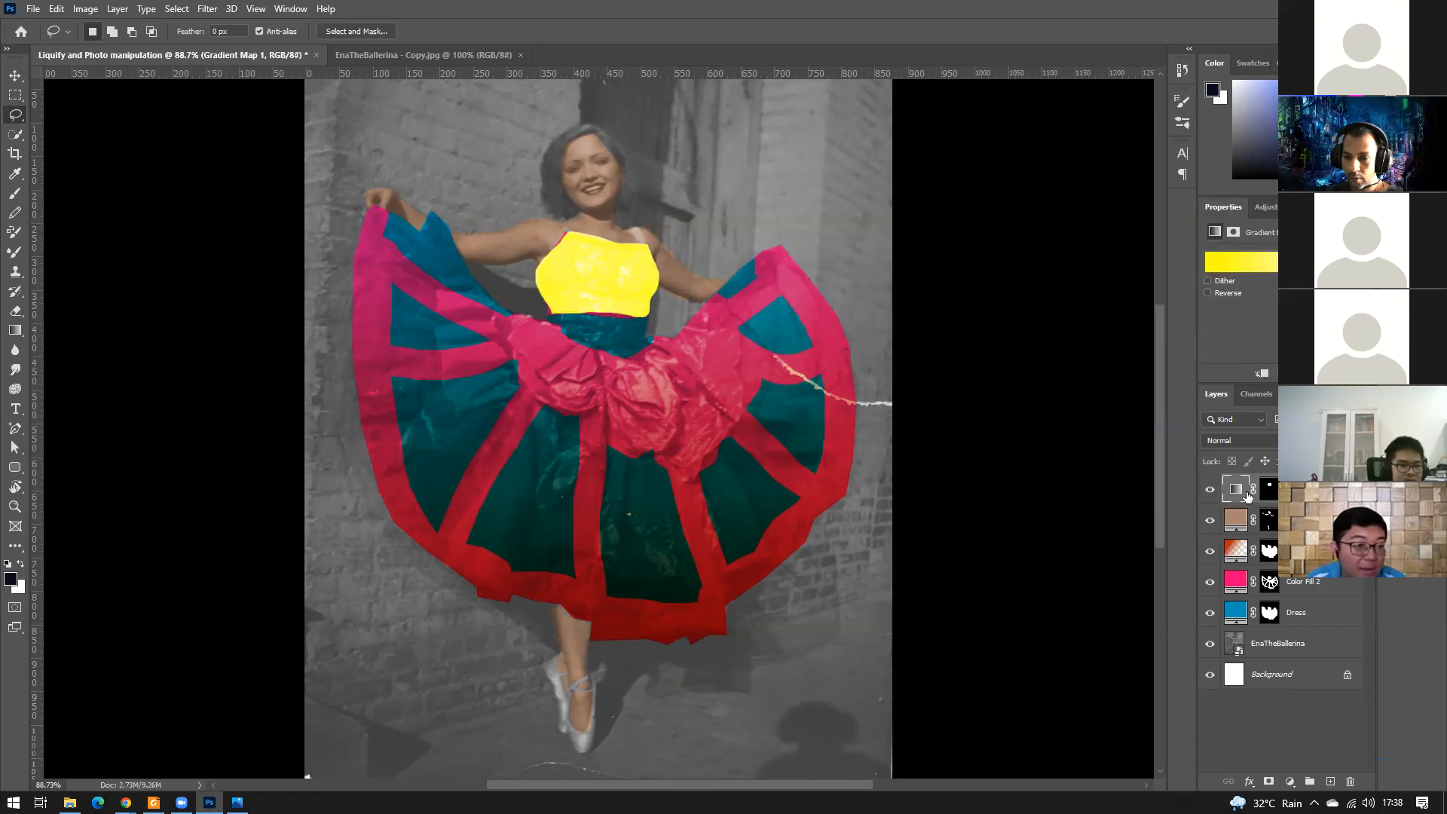
{"action": "left_click", "coordinate": [1265, 441]}
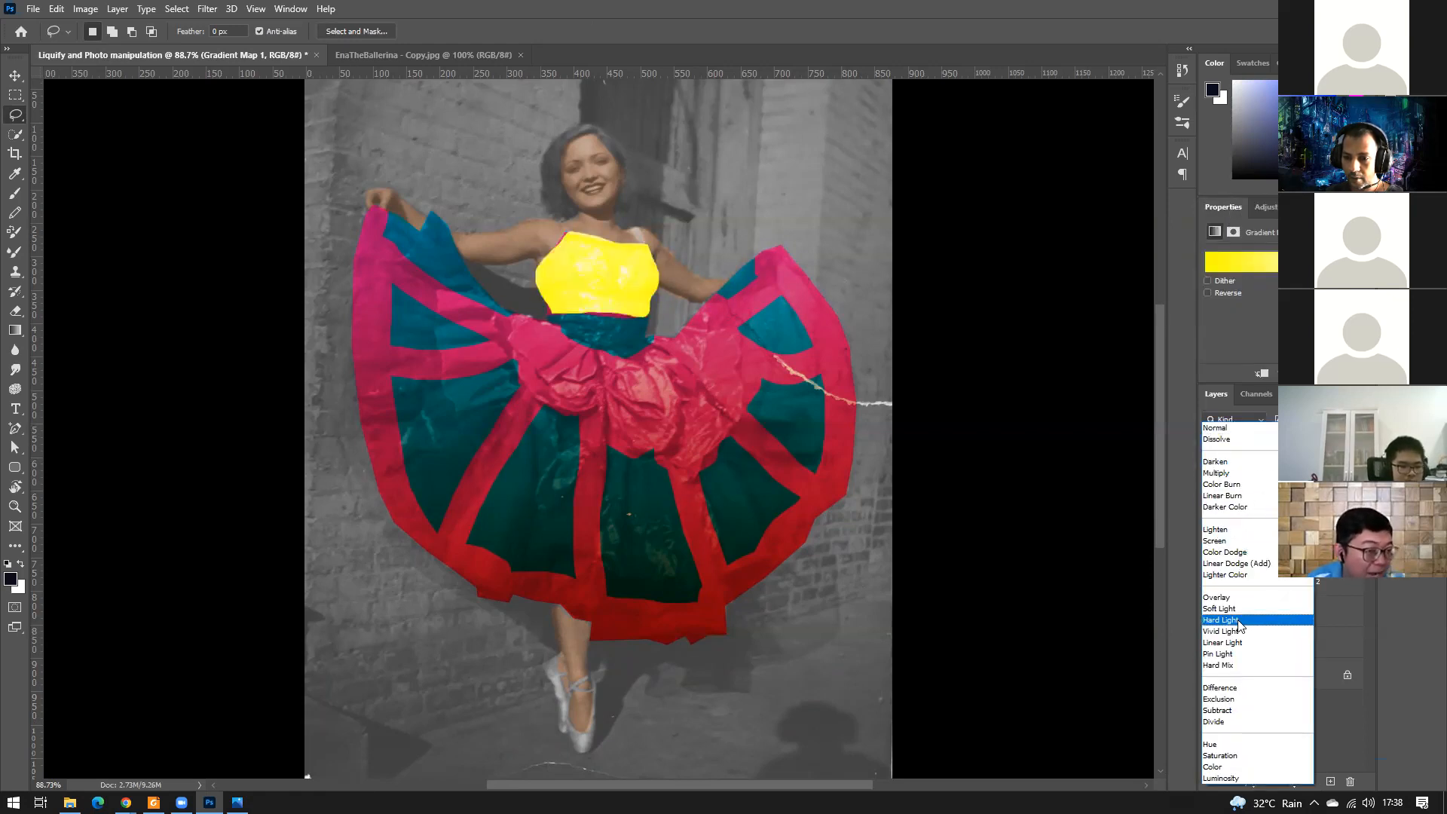
{"action": "left_click", "coordinate": [1242, 609]}
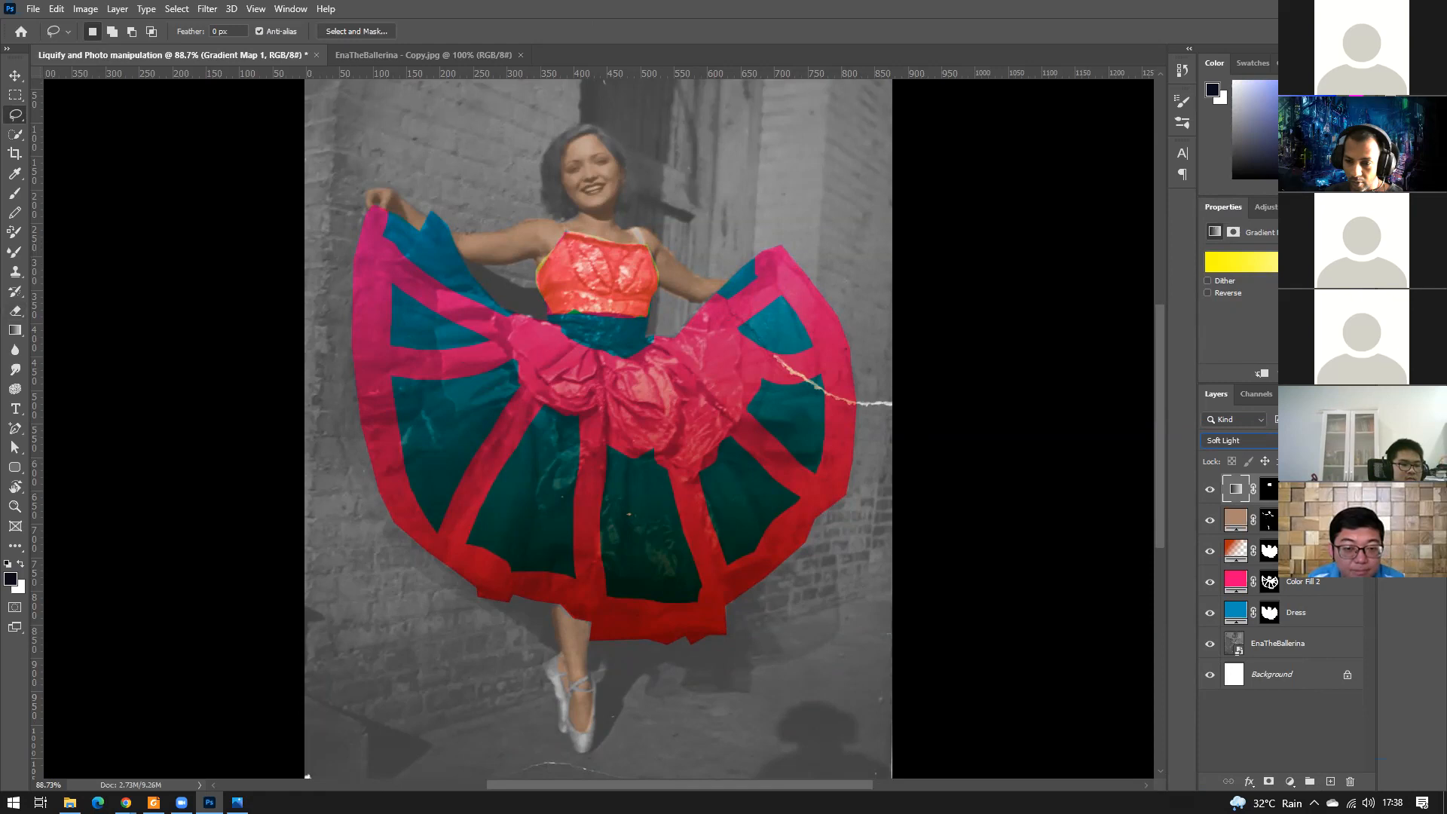
{"action": "left_click", "coordinate": [1272, 491], "text": "ctrl"}
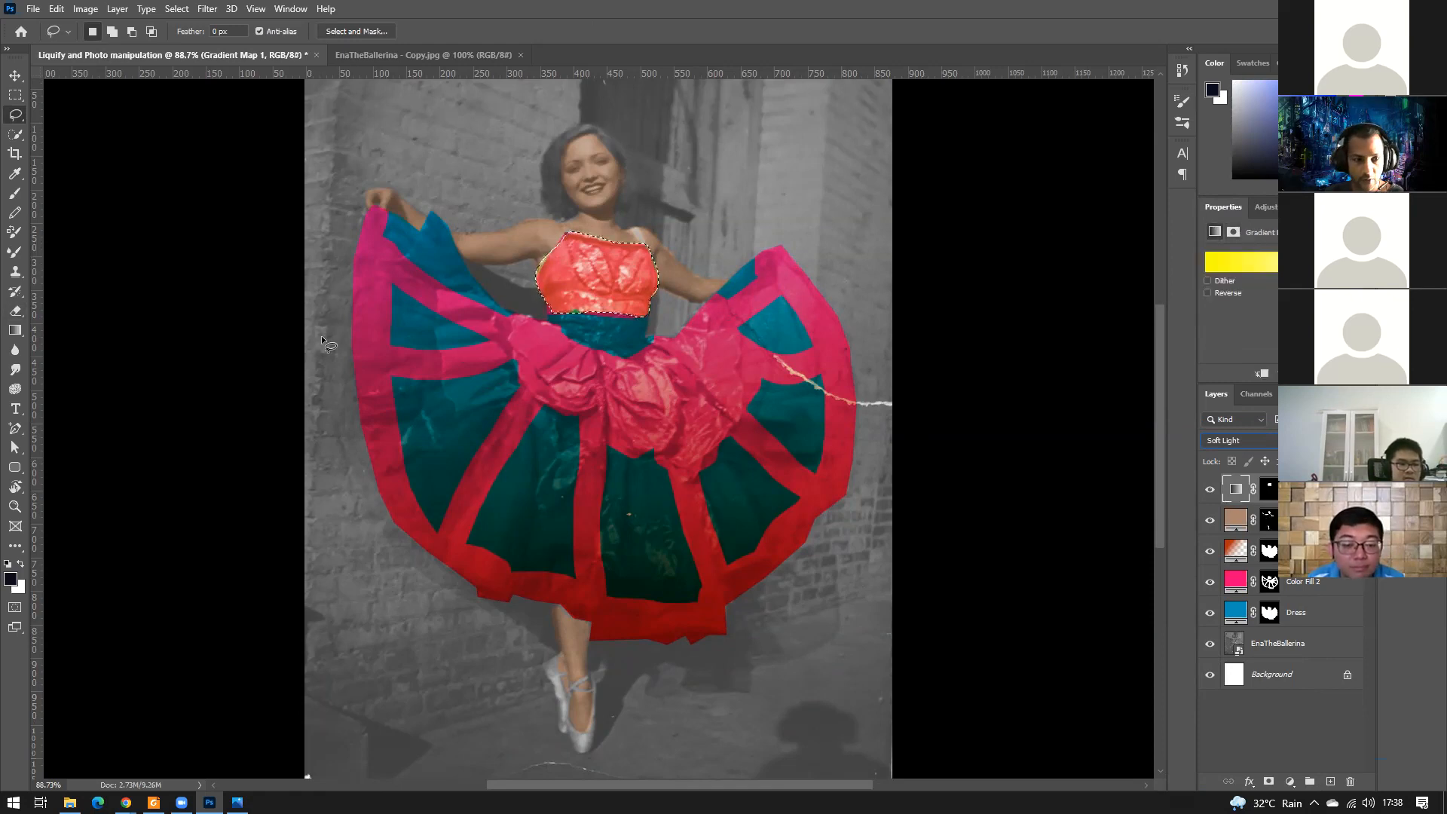
{"action": "left_click", "coordinate": [16, 331]}
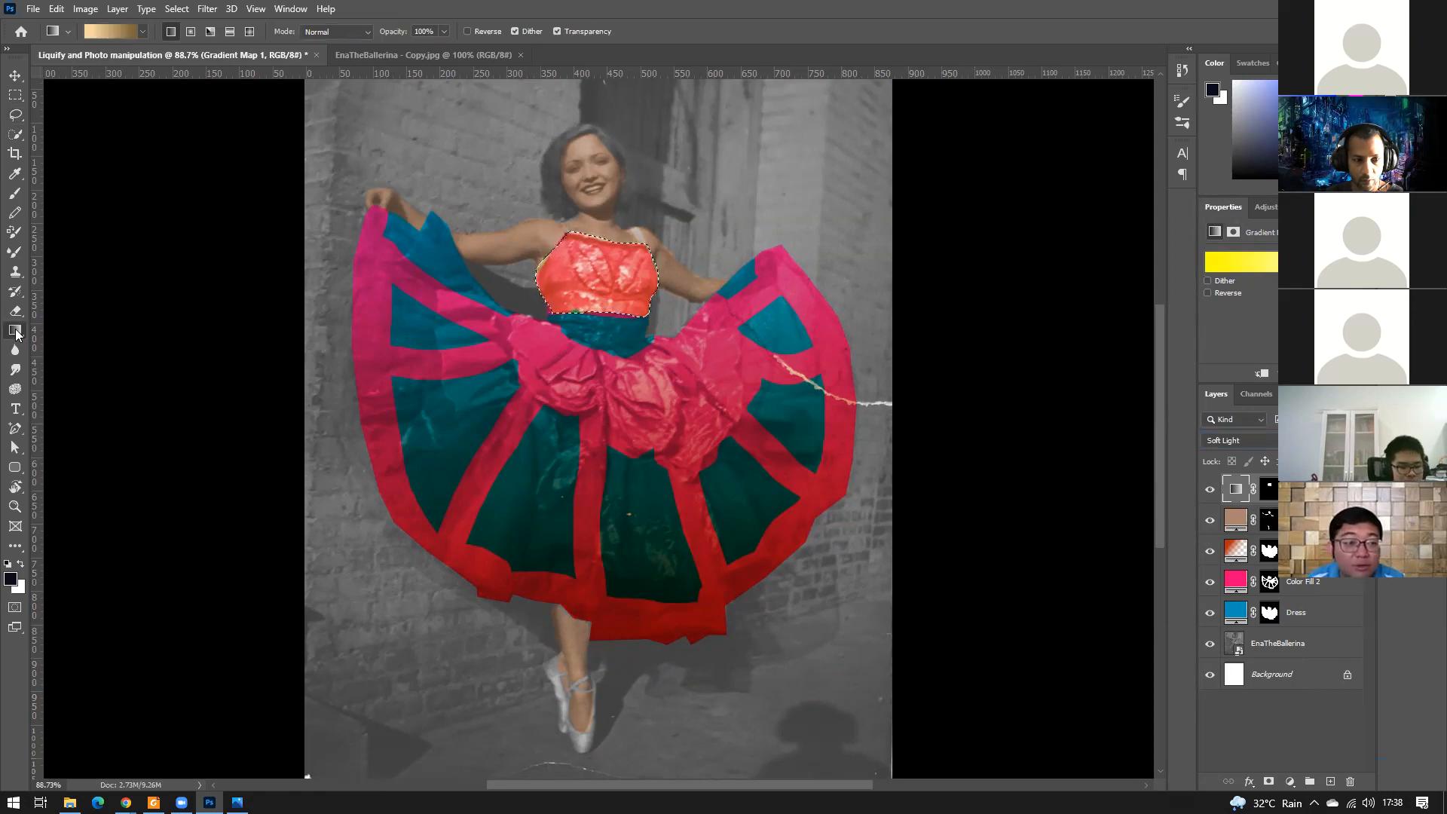
{"action": "right_click", "coordinate": [15, 331]}
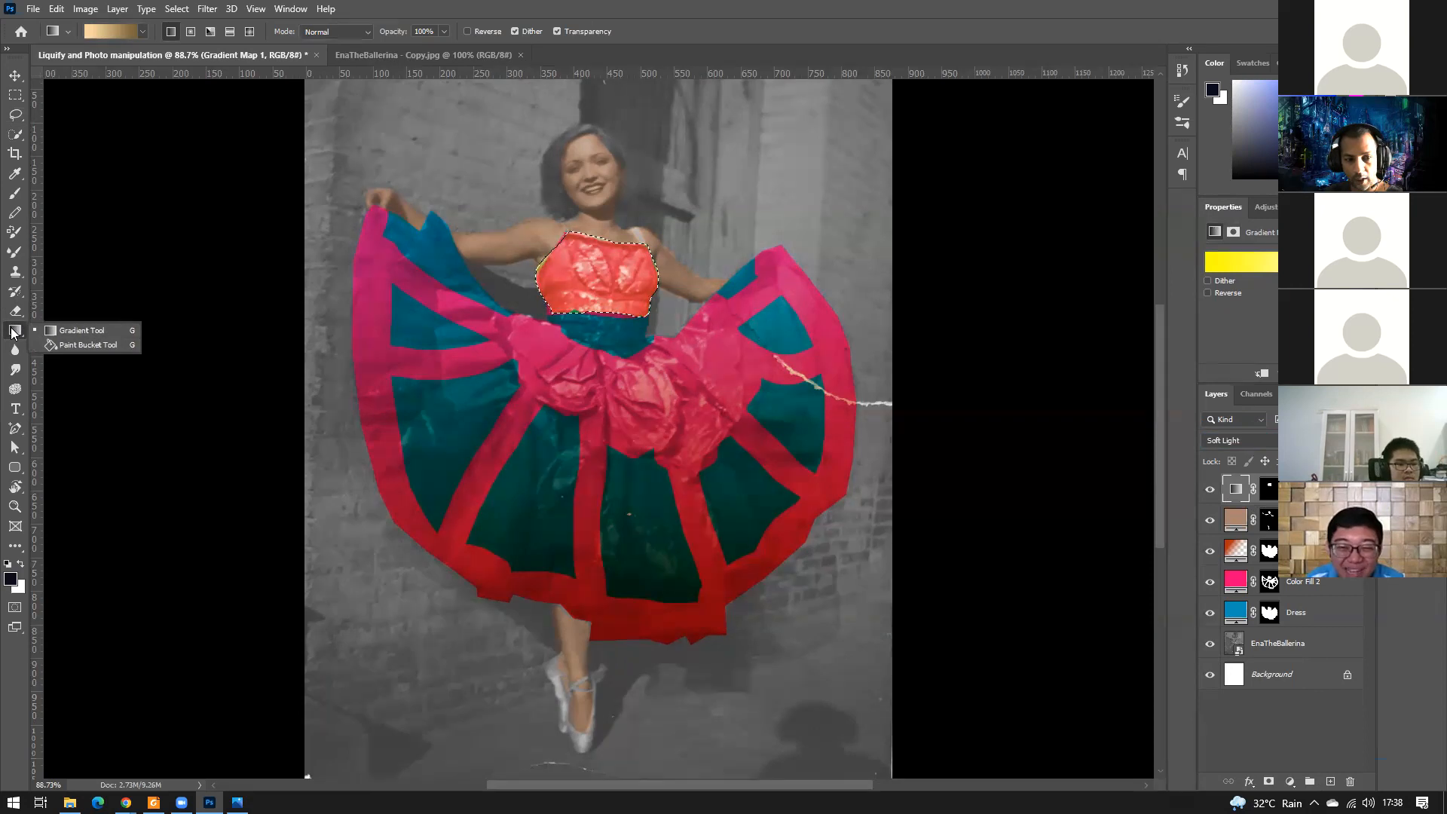
{"action": "left_click", "coordinate": [80, 332]}
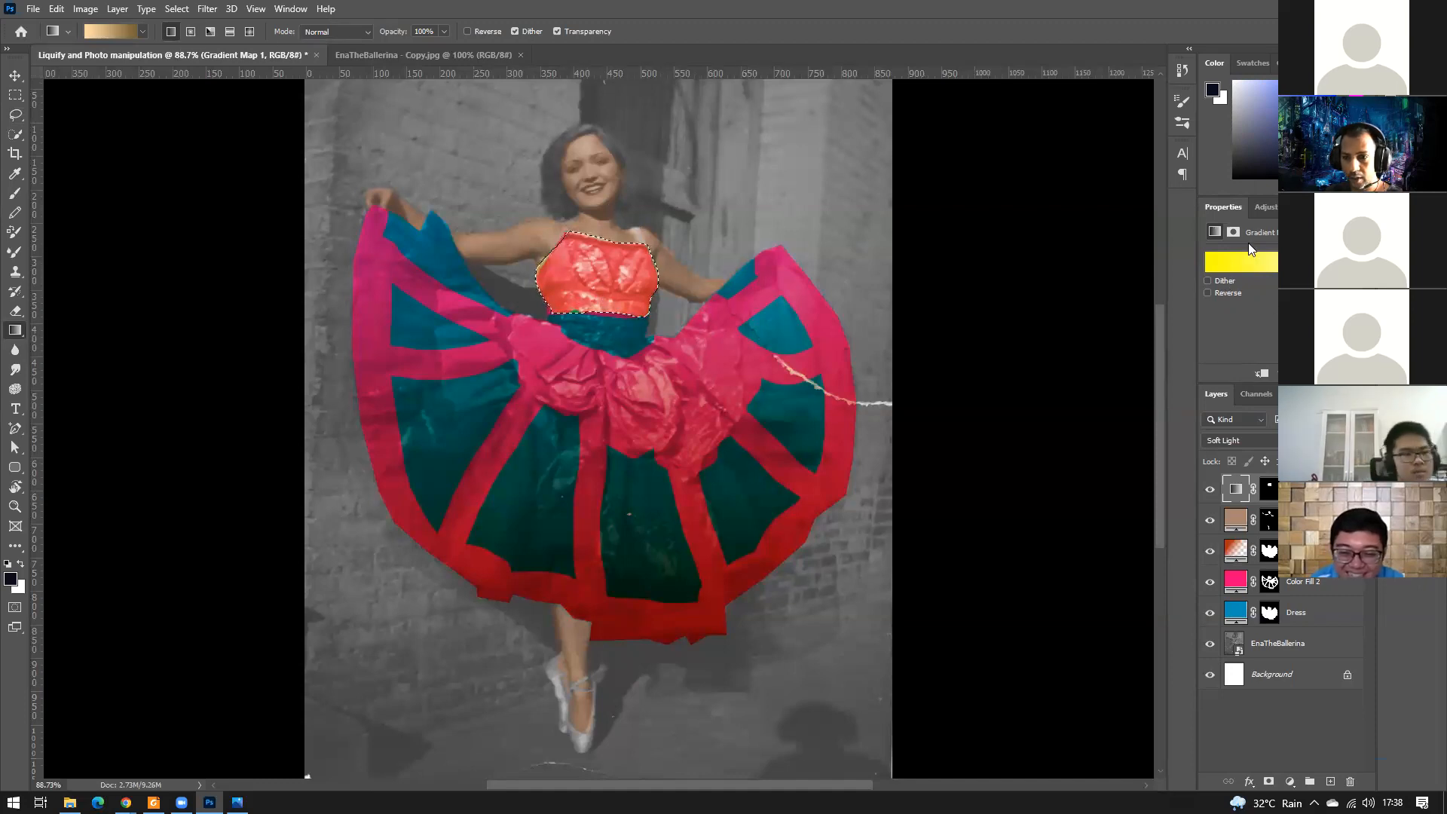
{"action": "left_click", "coordinate": [1271, 208]}
{"action": "left_click", "coordinate": [1220, 206]}
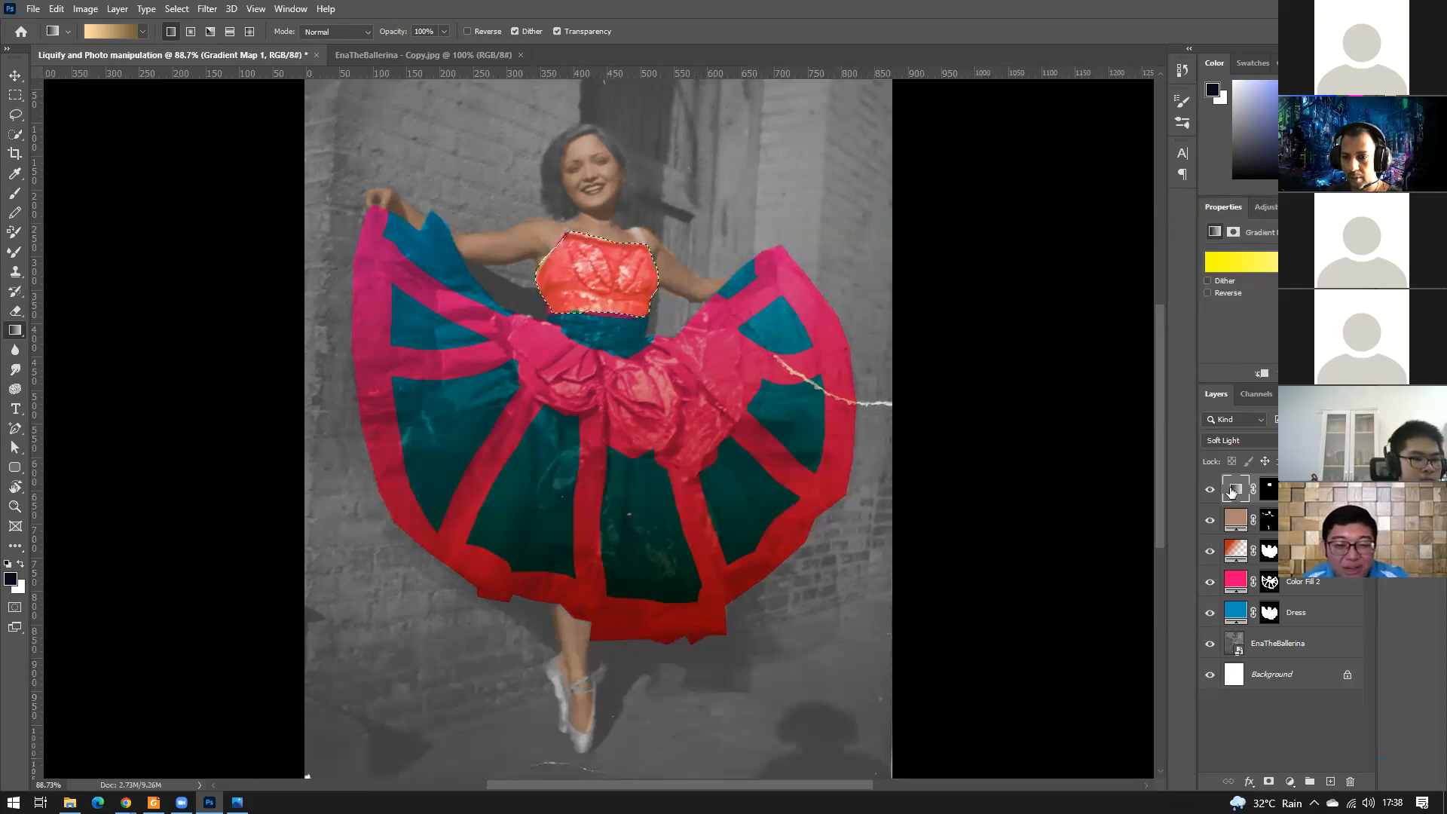
{"action": "key", "text": "ctrl+d"}
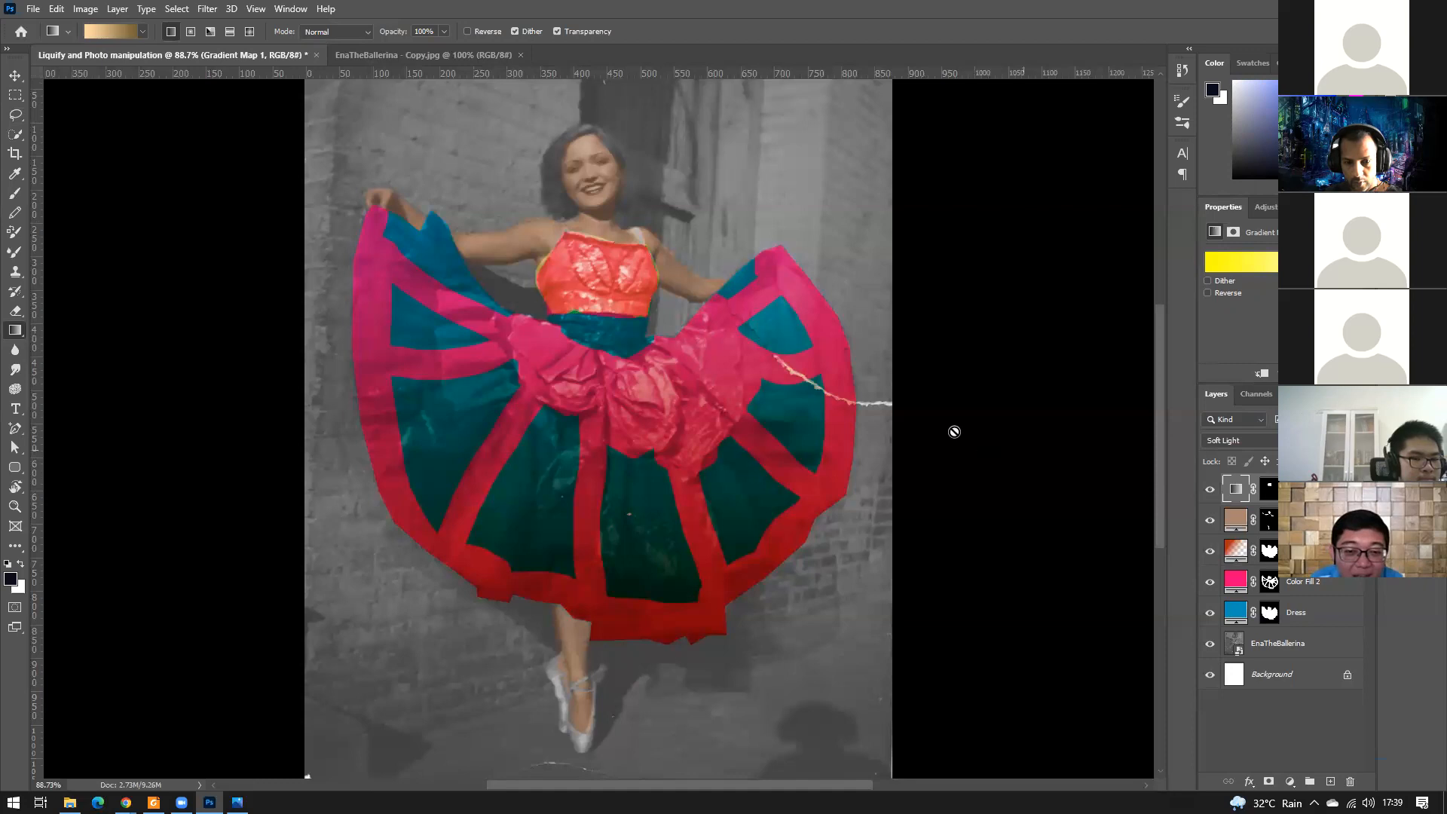
Hide the Gradient Map 1 layer that colors the dress's bodice.
{"action": "left_click", "coordinate": [1234, 512]}
{"action": "left_click", "coordinate": [1230, 496]}
{"action": "left_click", "coordinate": [1237, 527]}
{"action": "left_click", "coordinate": [1233, 486]}
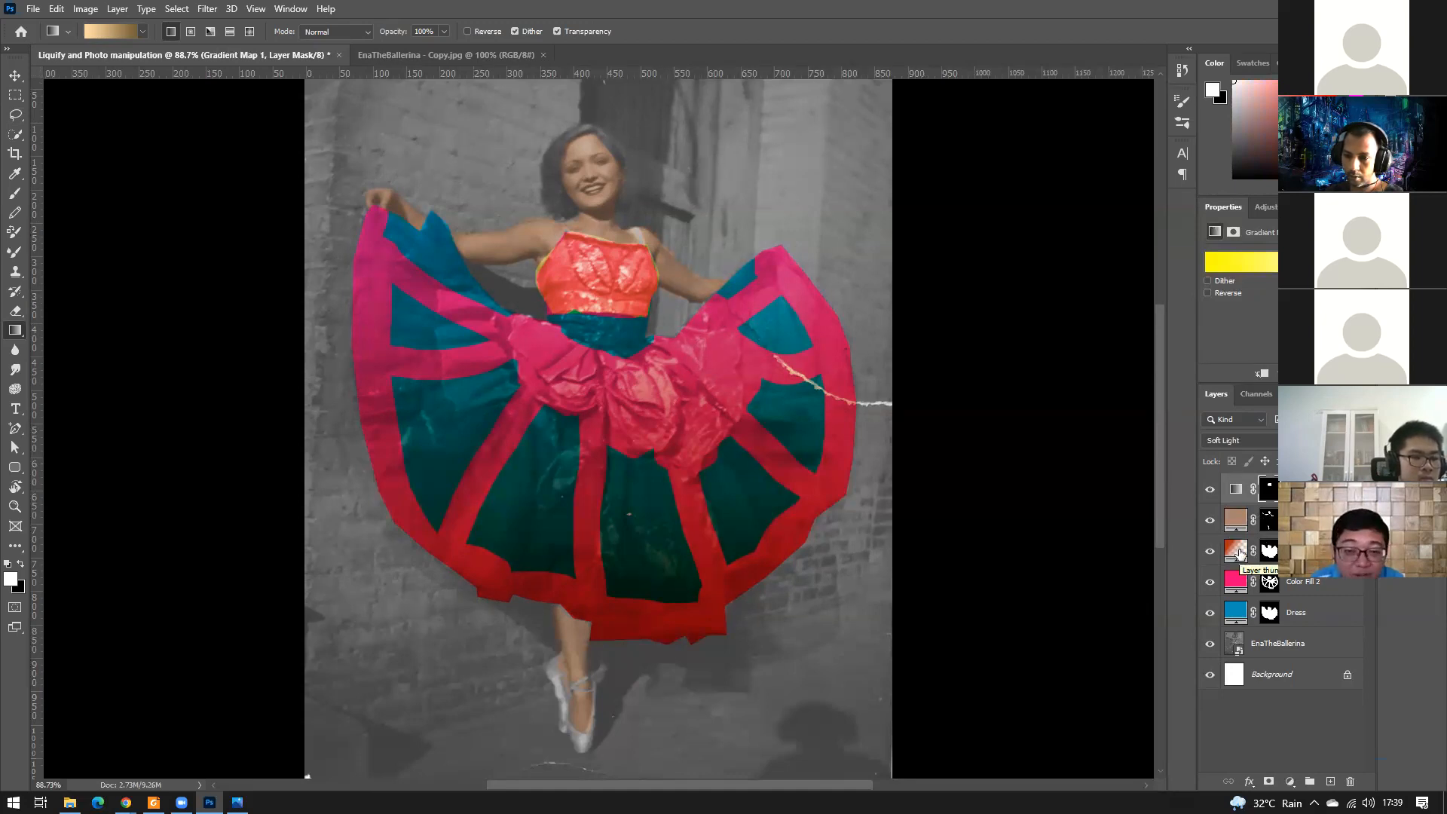
{"action": "left_click", "coordinate": [1210, 488]}
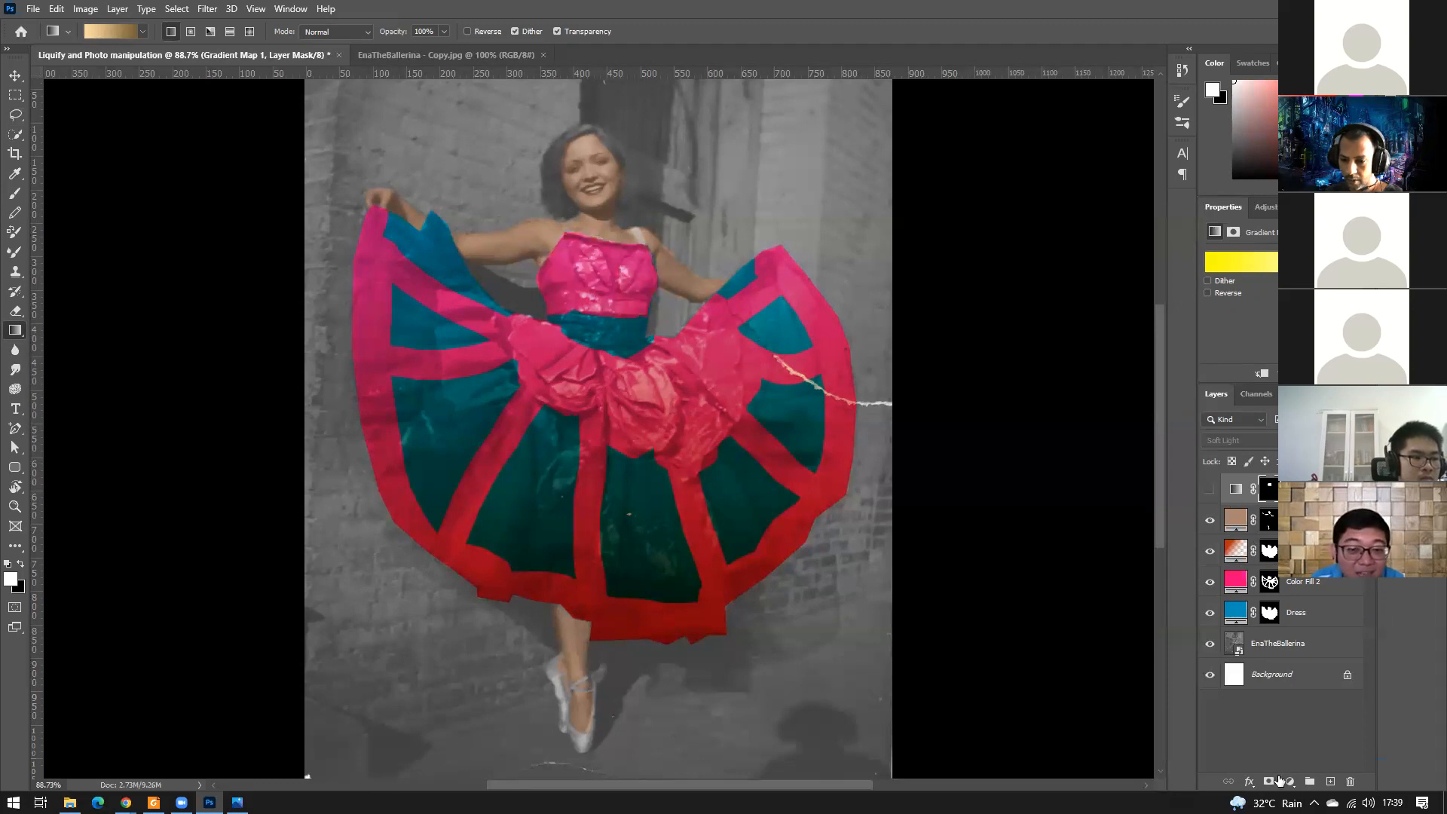
Load the bodice mask as a selection and add a linear Gradient Fill layer using the Orange, Yellow, Orange preset at an angle of 58.28°.
{"action": "left_click", "coordinate": [1270, 489], "text": "ctrl"}
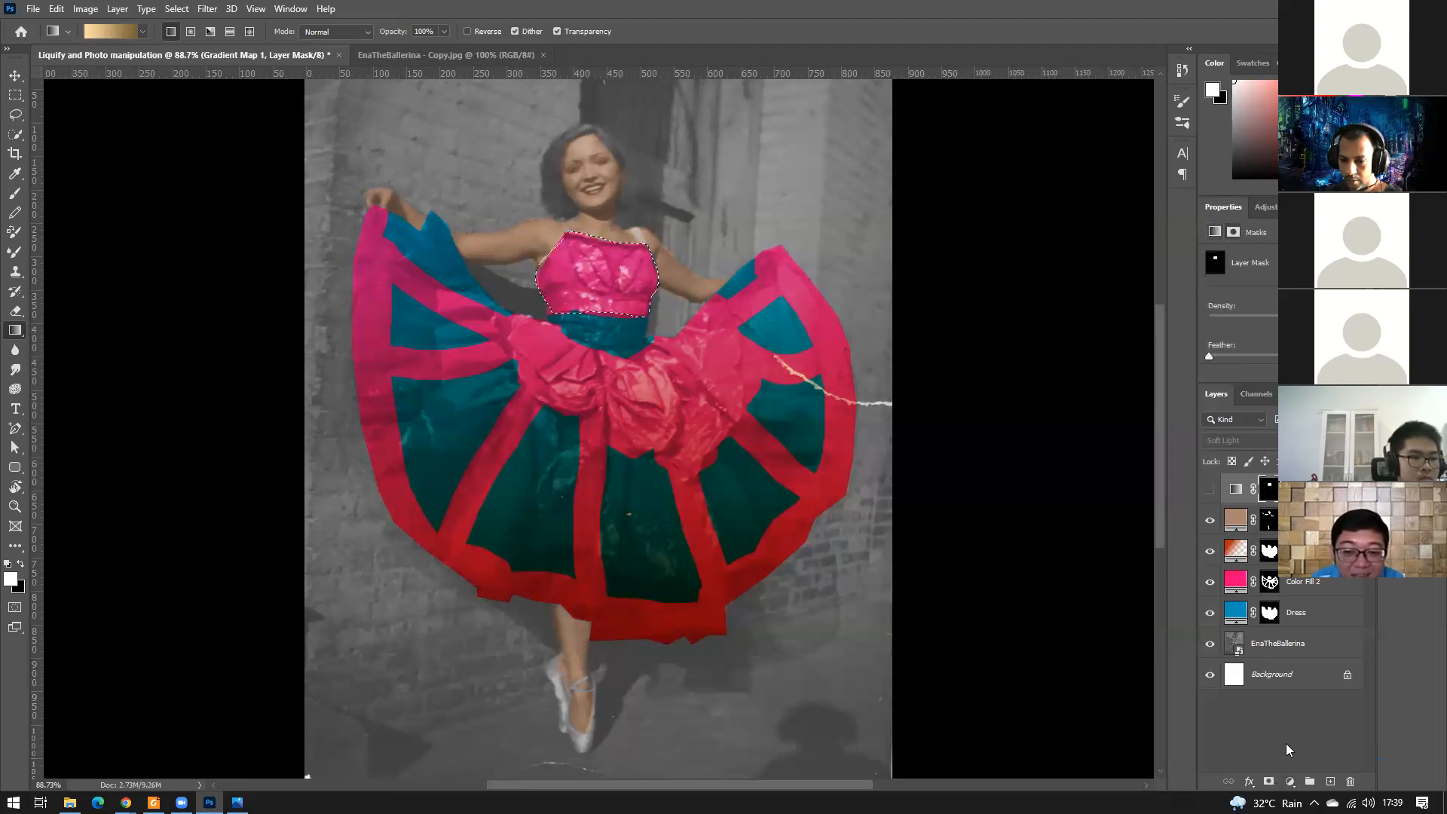
{"action": "left_click", "coordinate": [1286, 784]}
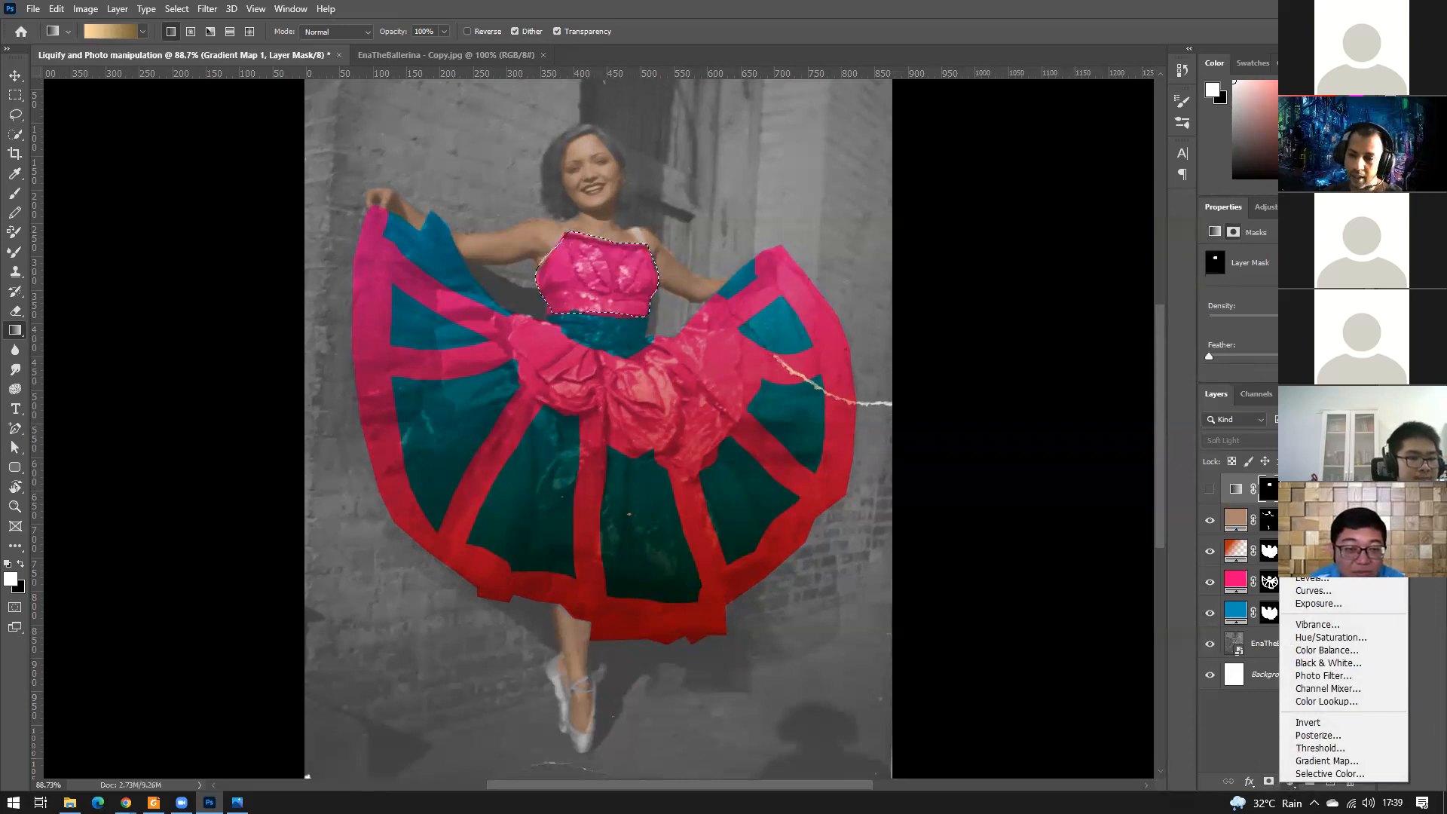
{"action": "left_click", "coordinate": [1315, 532]}
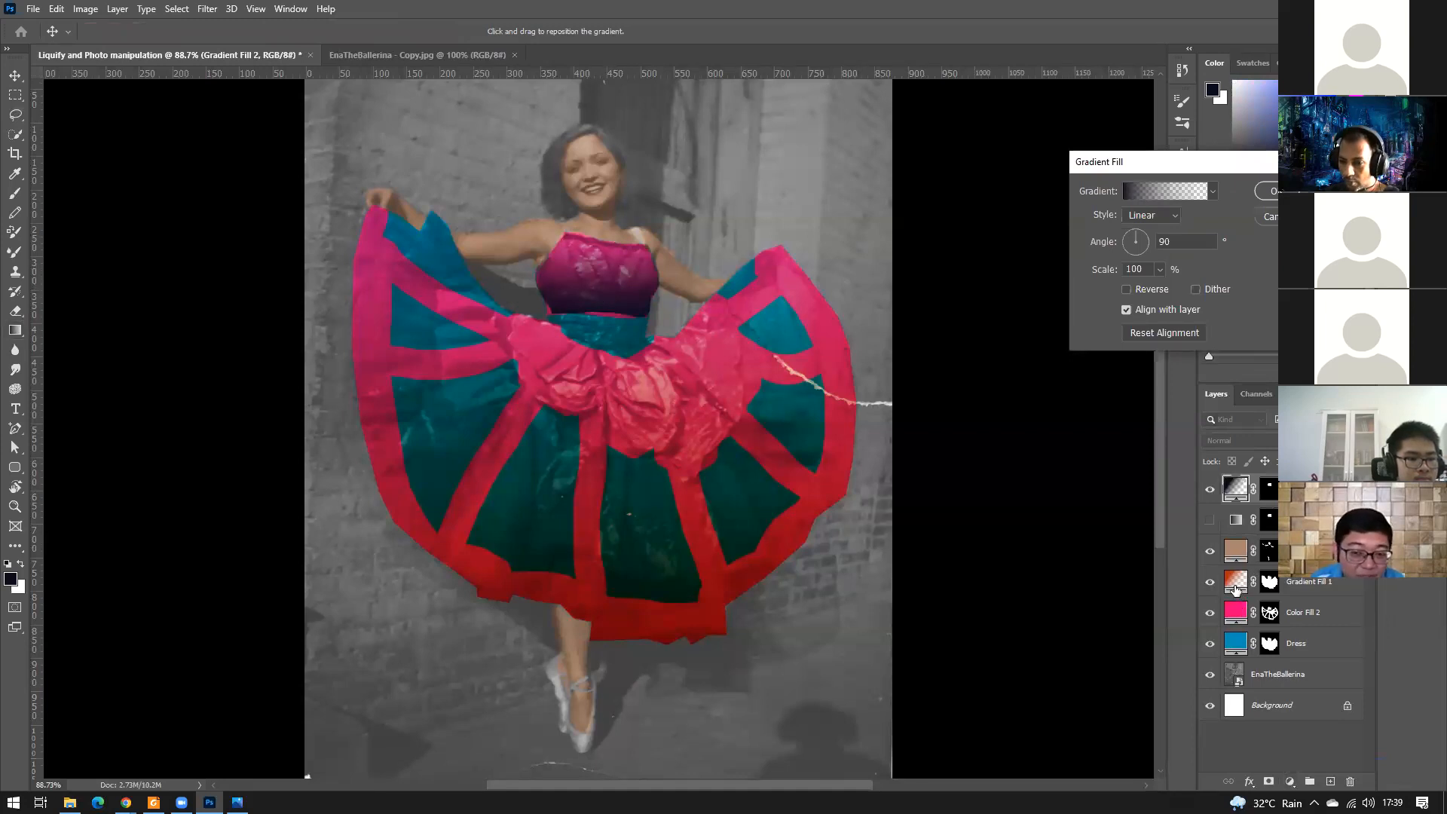
{"action": "left_click_drag", "start_coordinate": [1144, 242], "coordinate": [1143, 241]}
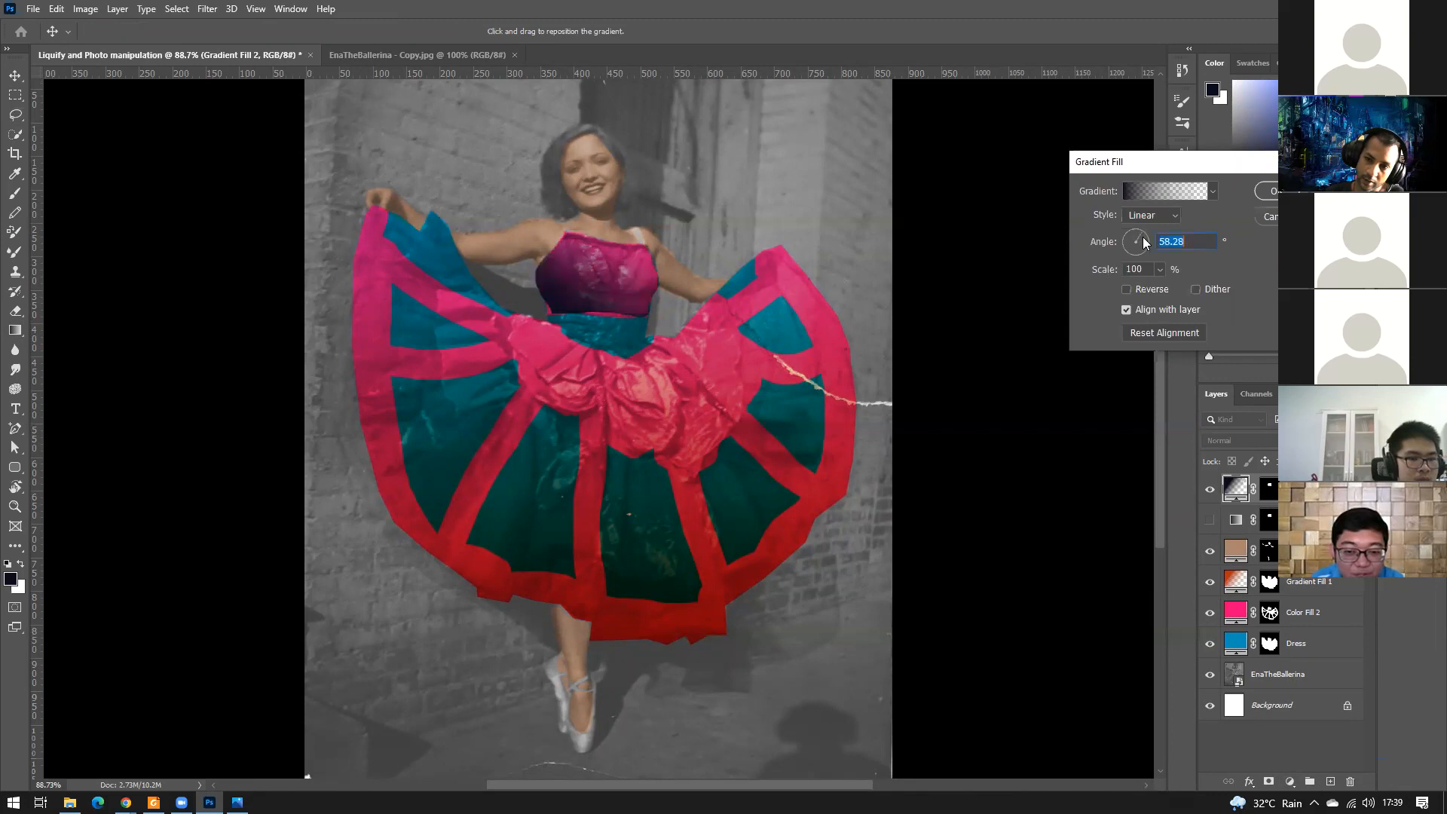
{"action": "left_click", "coordinate": [1180, 203]}
{"action": "left_click", "coordinate": [981, 240]}
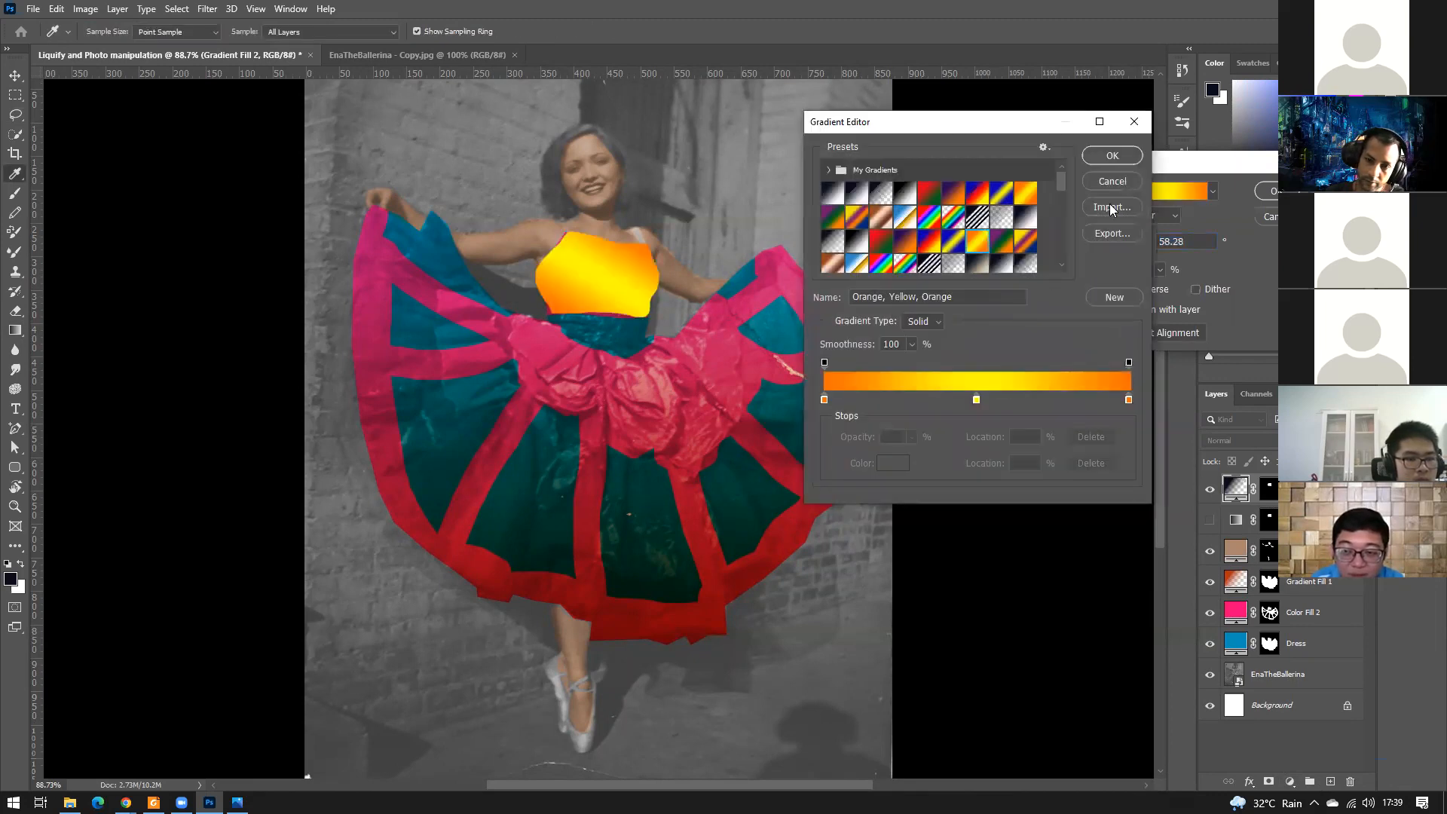
{"action": "left_click", "coordinate": [1111, 156]}
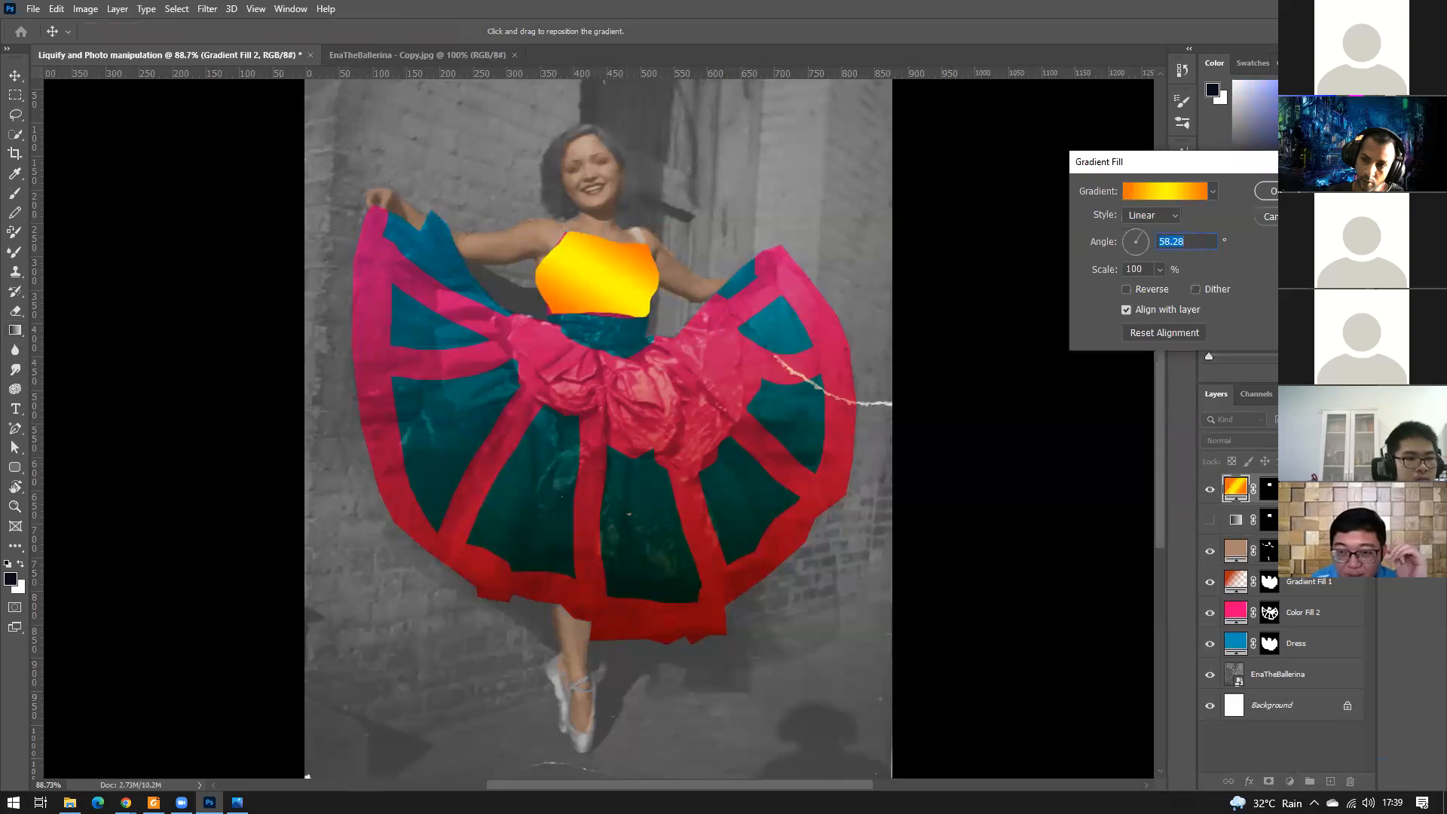
{"action": "left_click", "coordinate": [1270, 191]}
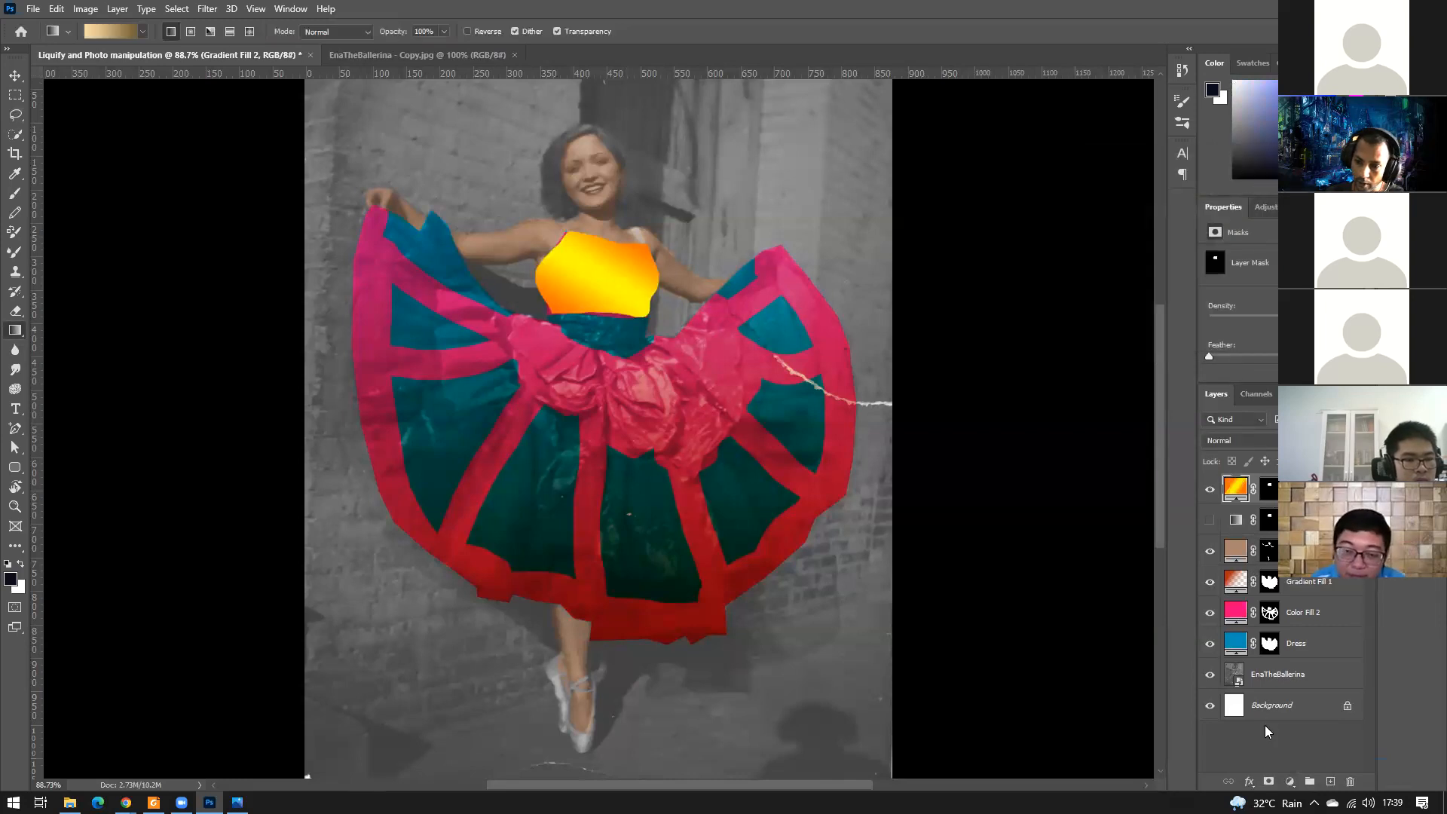
Set the blend mode of the bodice's orange-yellow gradient fill layer to Color.
{"action": "left_click", "coordinate": [1286, 783]}
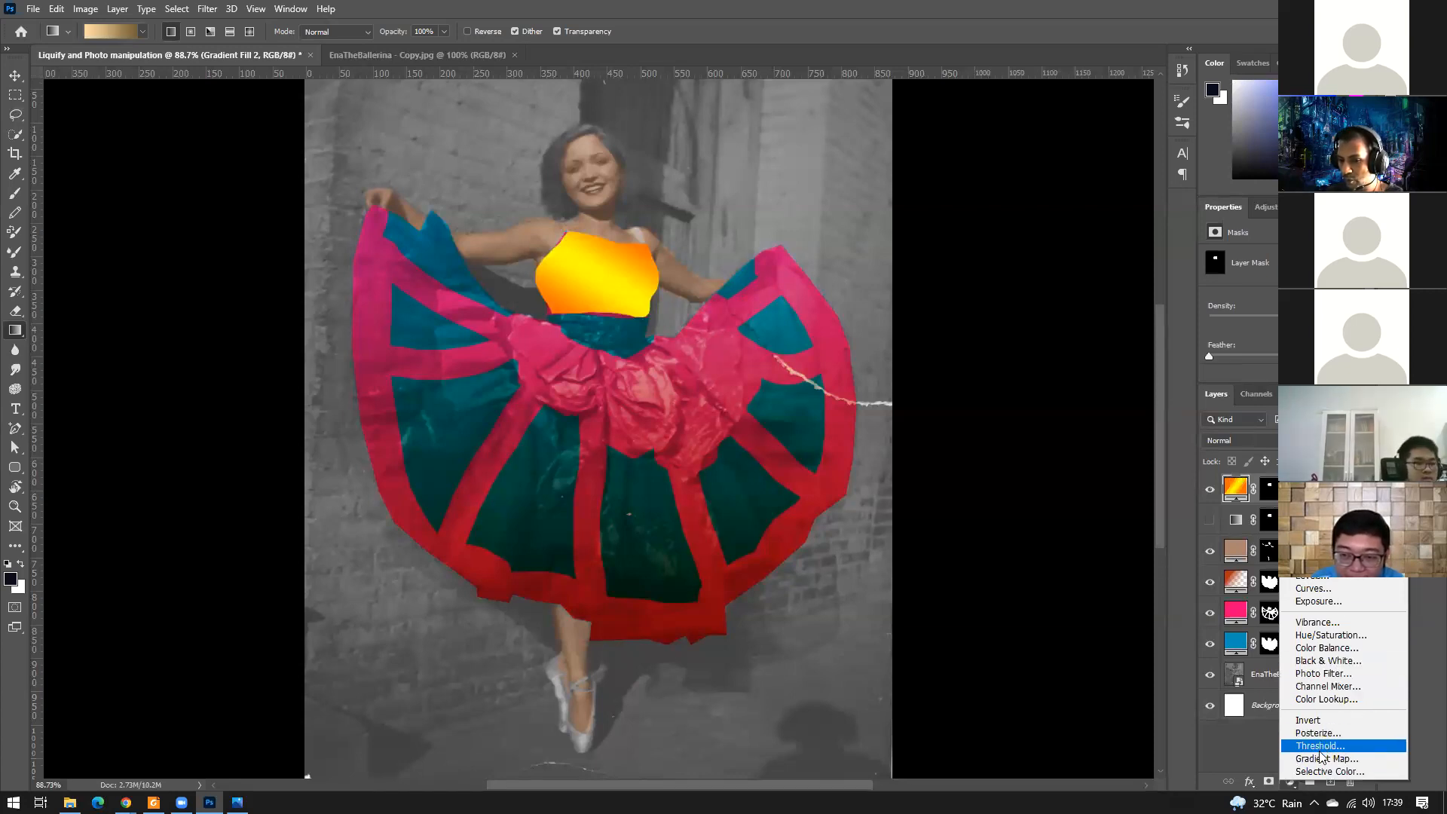
{"action": "left_click", "coordinate": [1215, 745]}
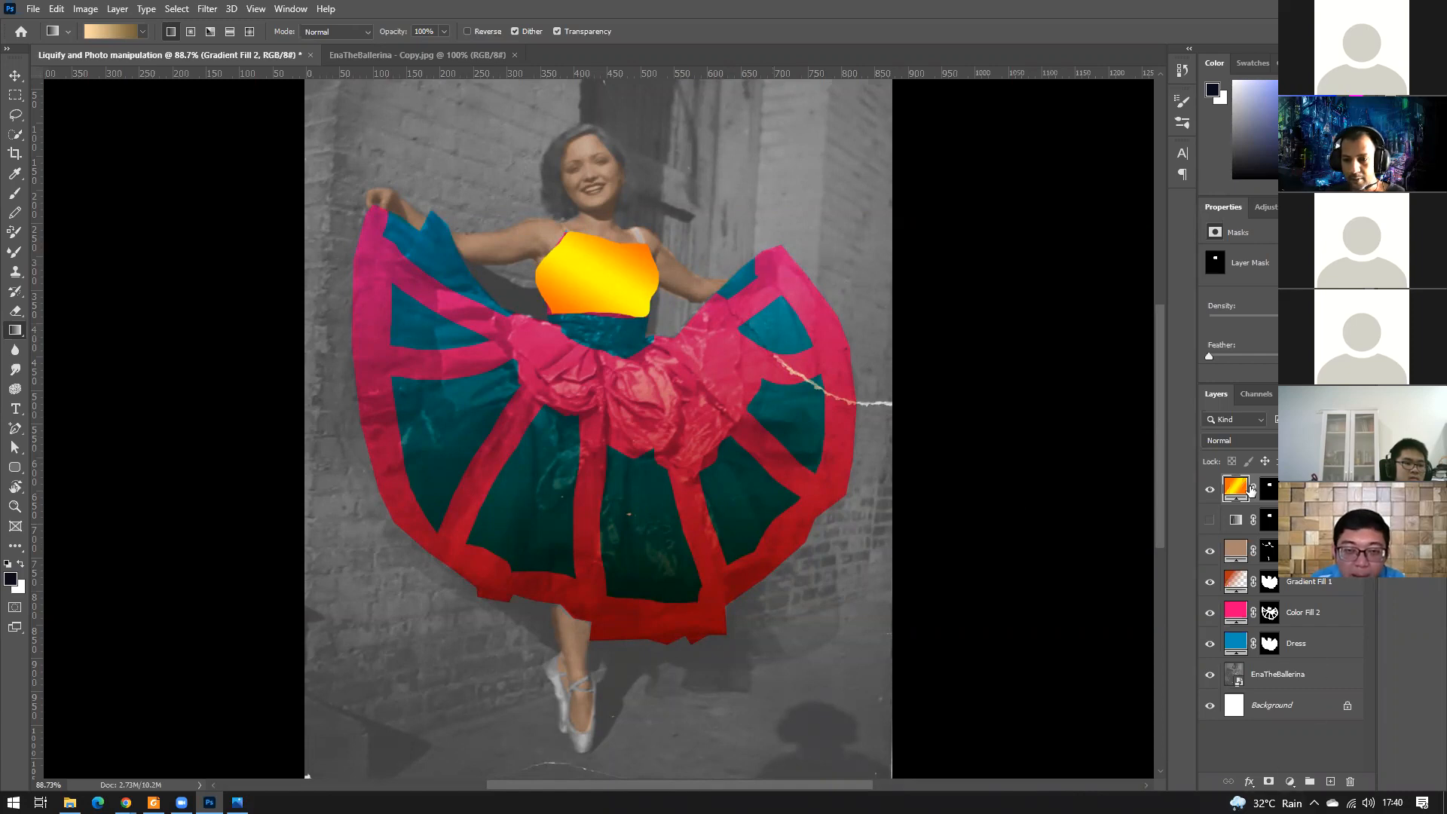
{"action": "left_click", "coordinate": [1266, 443]}
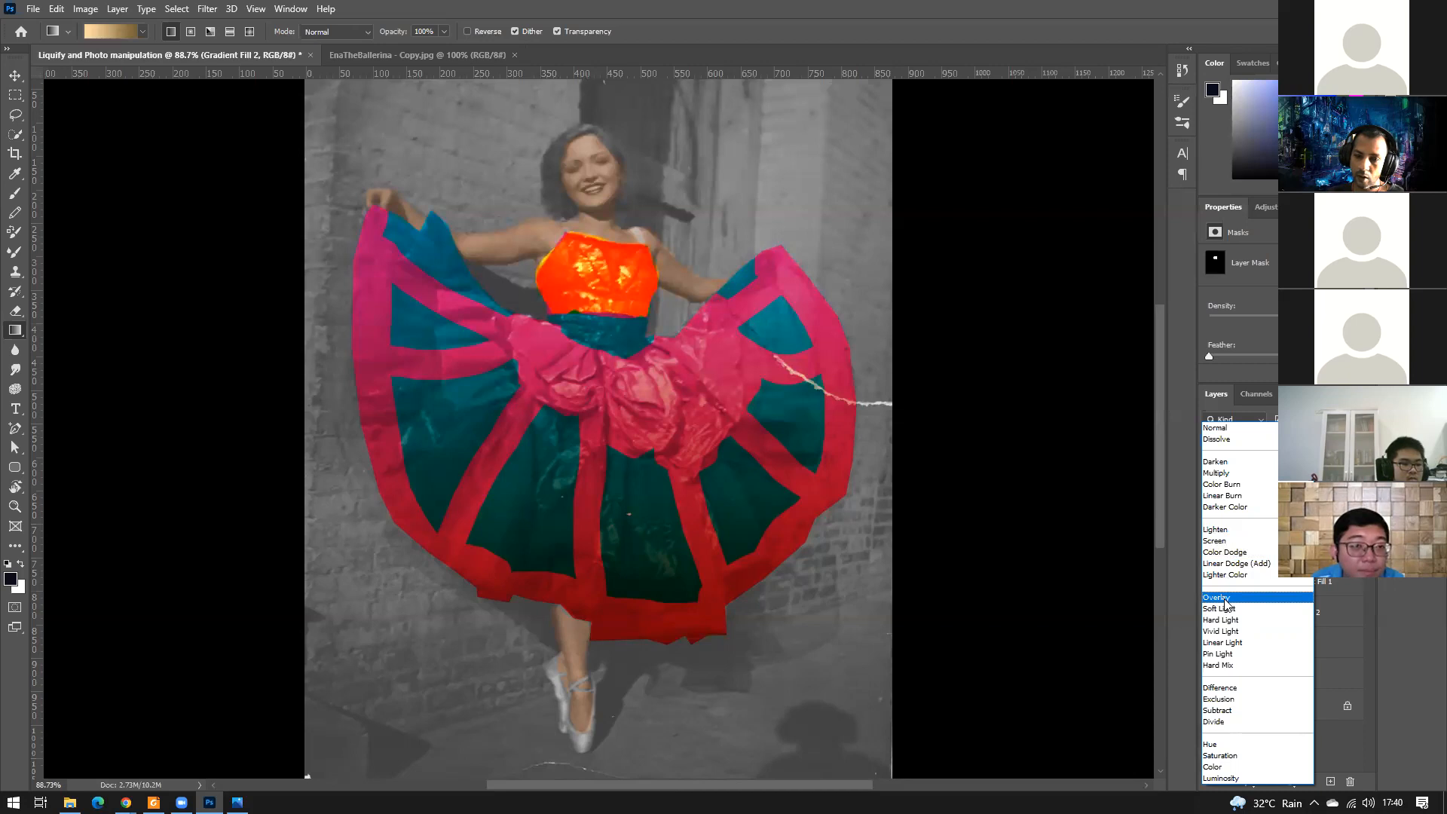
{"action": "left_click", "coordinate": [1256, 774]}
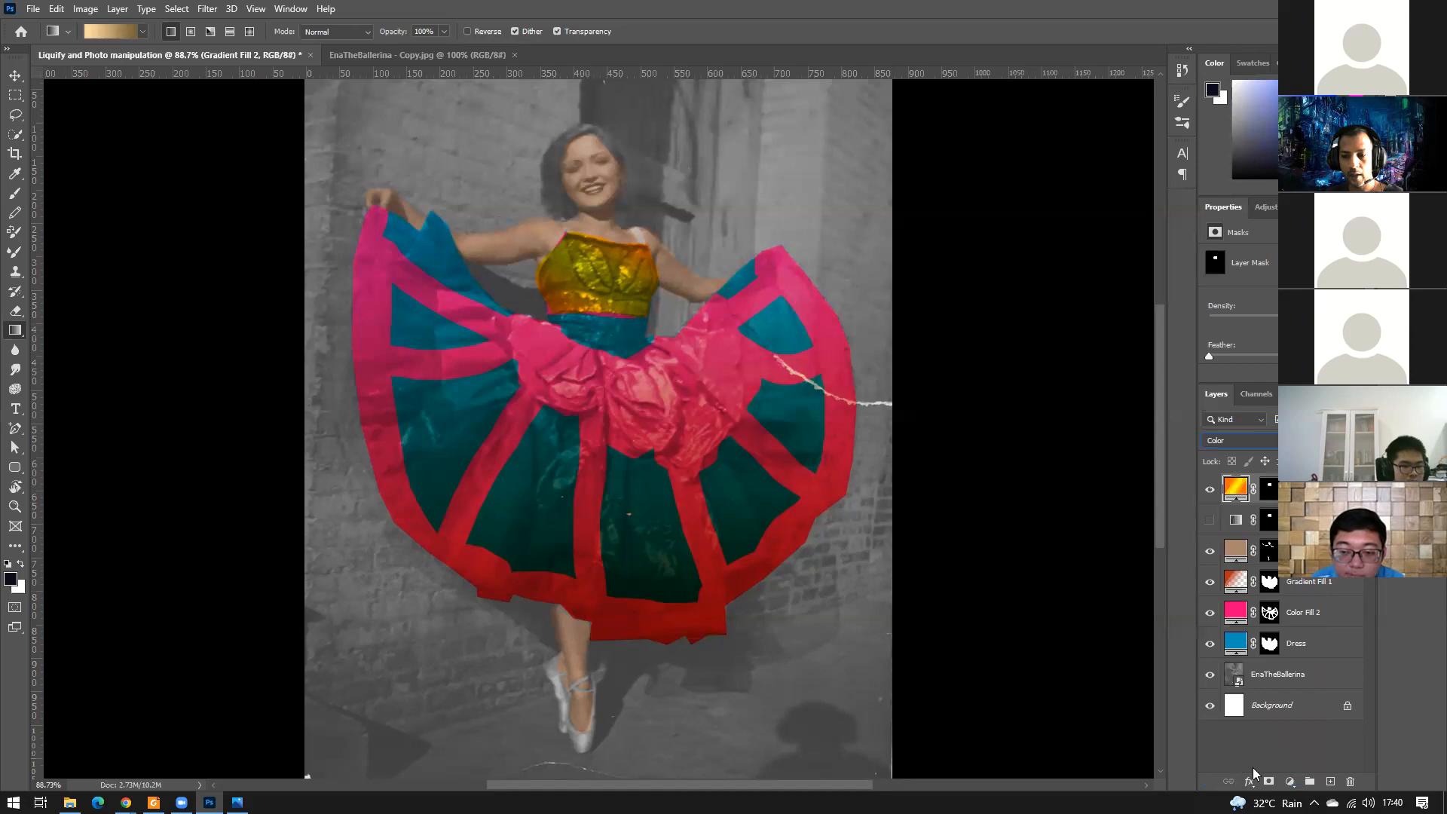
{"action": "left_click", "coordinate": [1254, 774]}
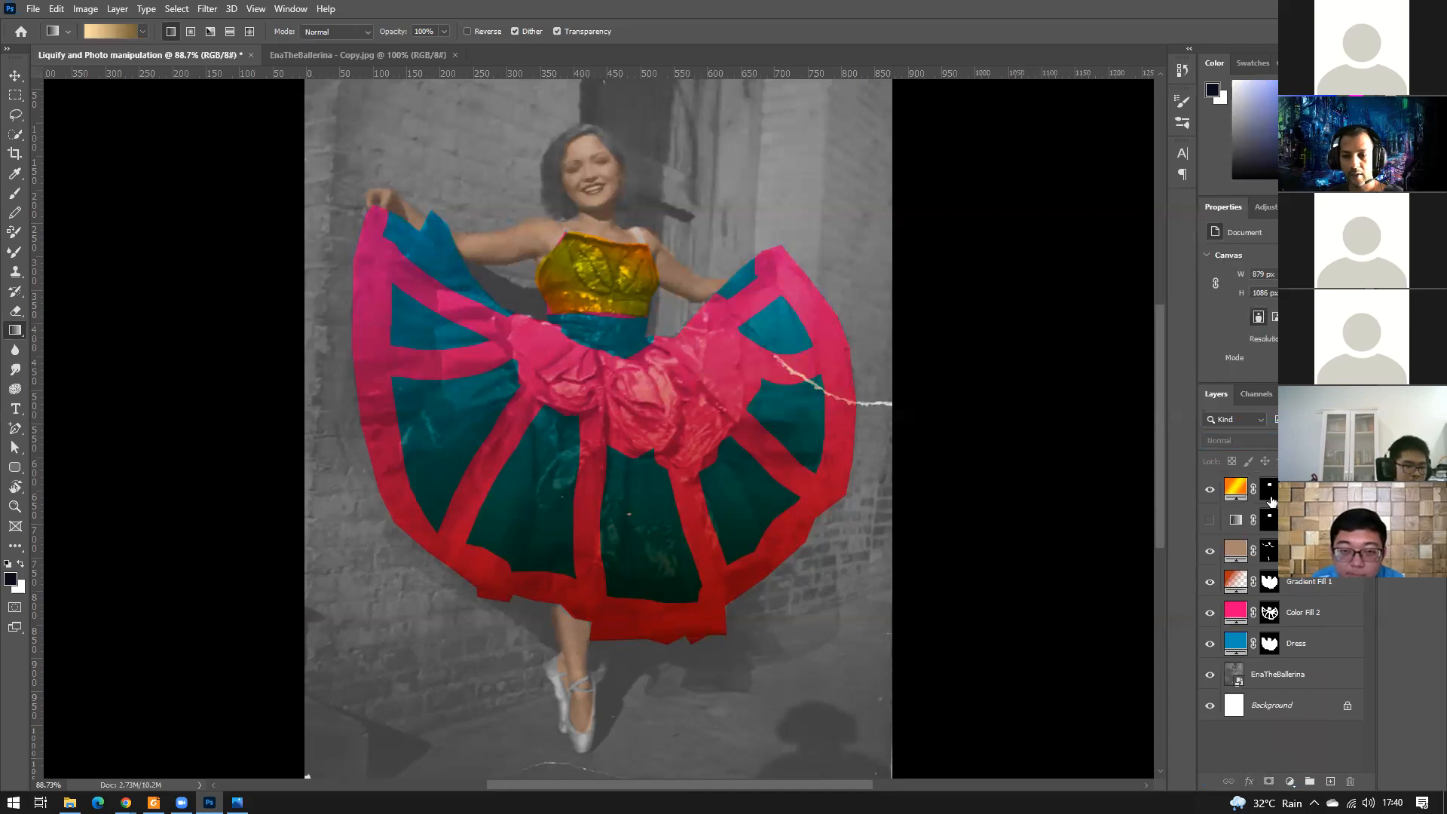
Paint white on the Gradient Fill 2 layer mask with the Brush to extend the yellow coloring over the dress's waistband.
{"action": "left_click", "coordinate": [1273, 492]}
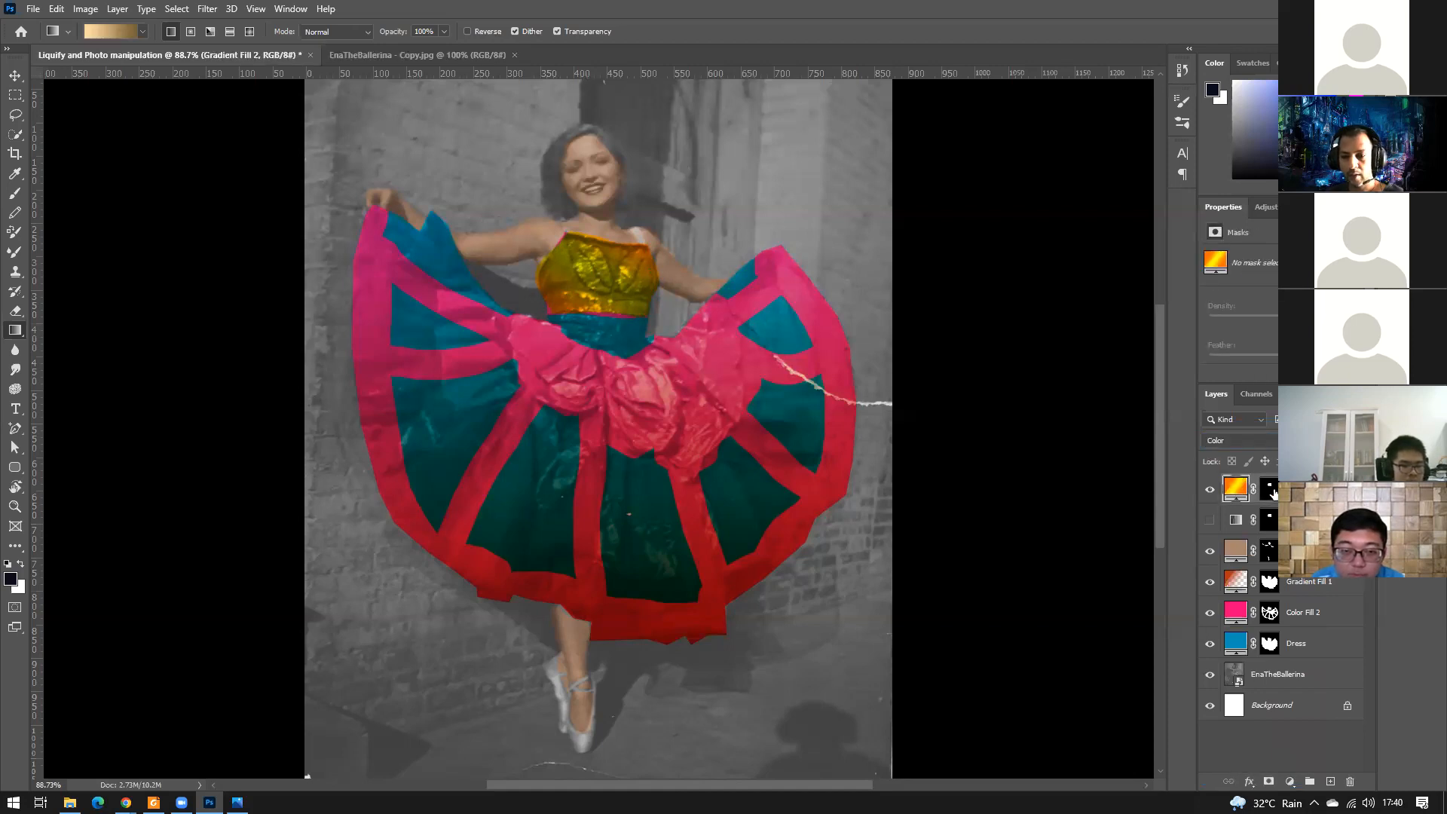
{"action": "left_click", "coordinate": [1274, 492]}
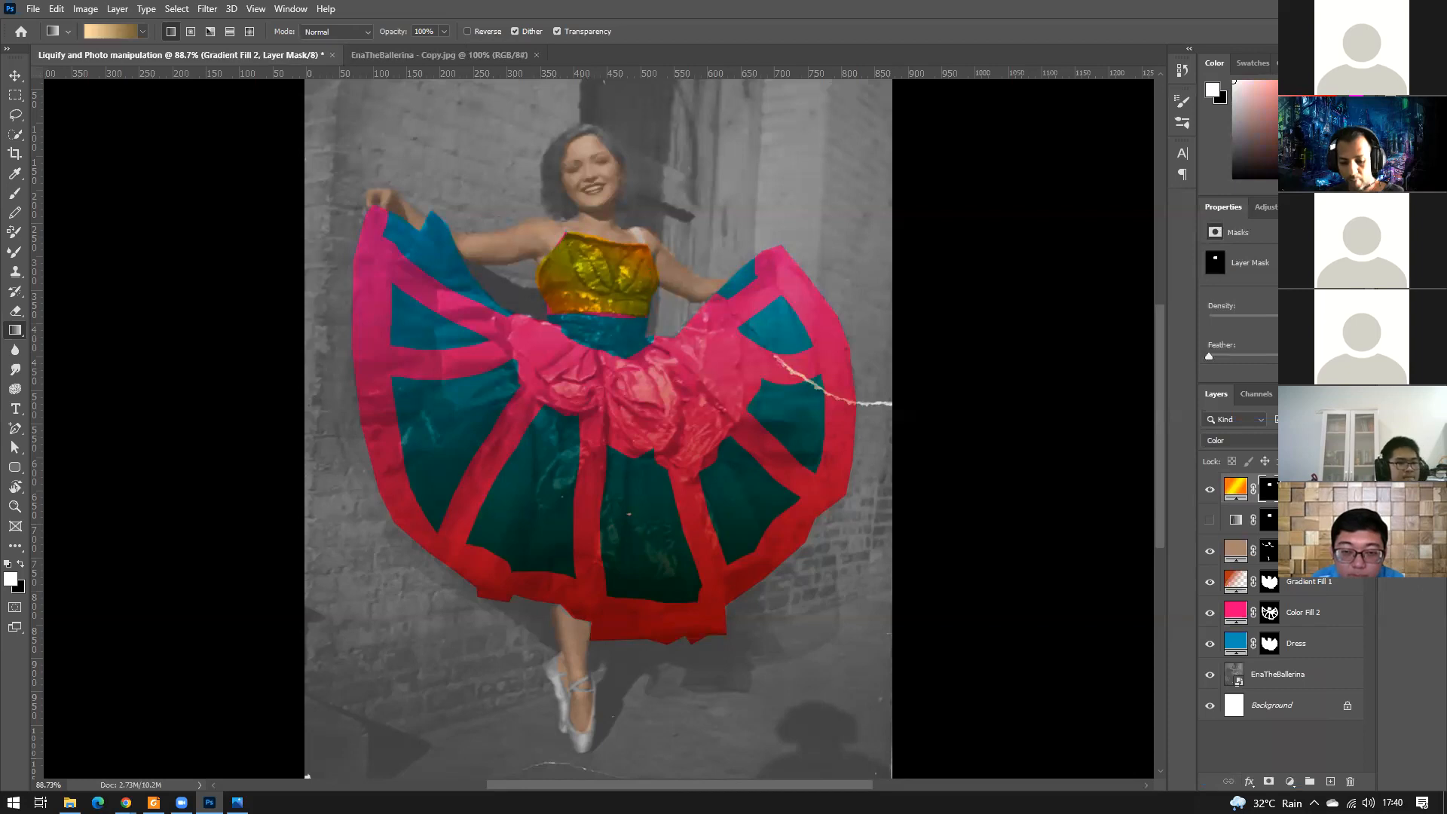
{"action": "key", "text": "b"}
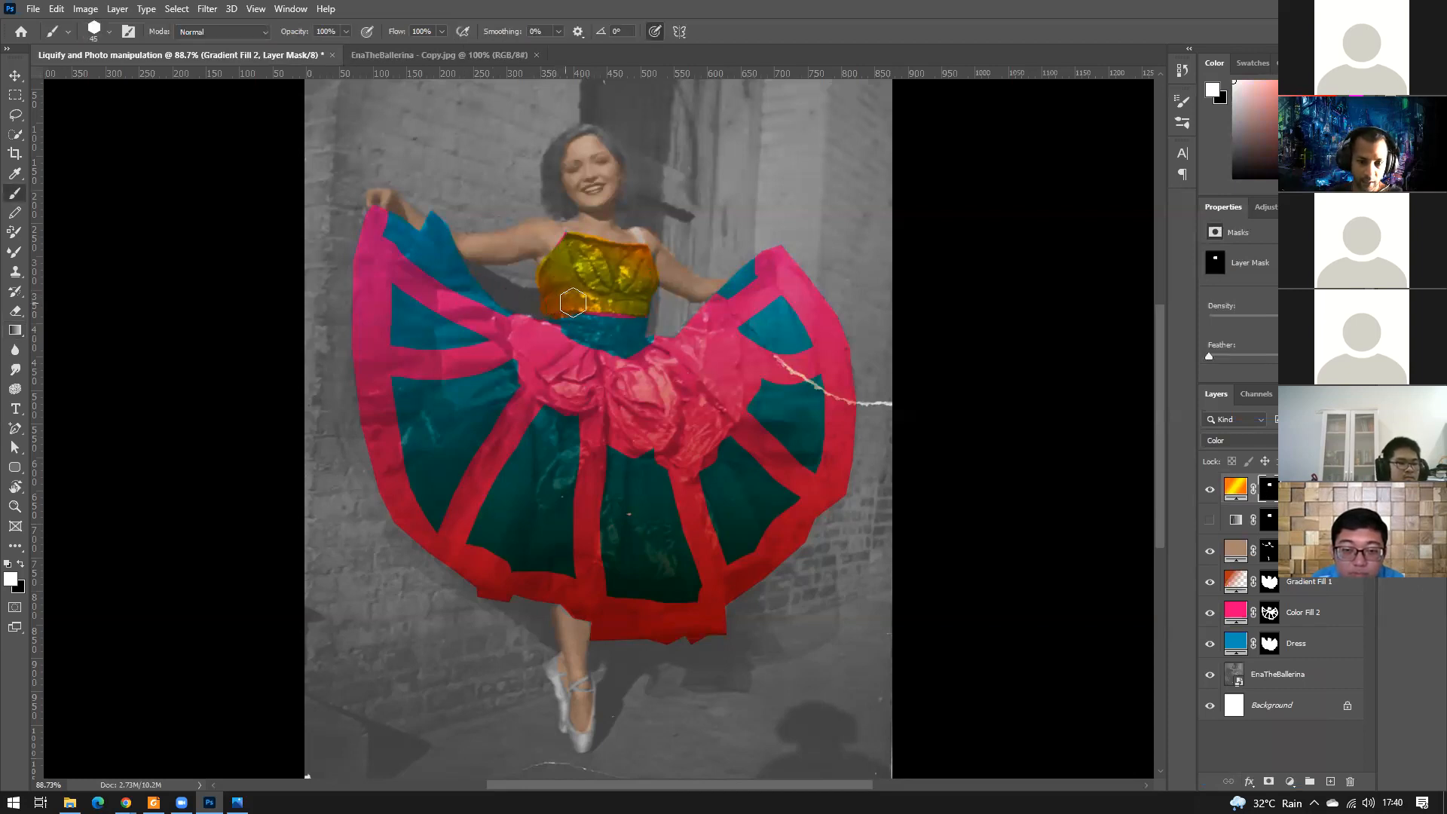
{"action": "mouse_move", "coordinate": [575, 308]}
{"action": "left_mouse_down"}
{"action": "mouse_move", "coordinate": [625, 323]}
{"action": "mouse_move", "coordinate": [570, 312]}
{"action": "mouse_move", "coordinate": [616, 351]}
{"action": "mouse_move", "coordinate": [639, 320]}
{"action": "mouse_move", "coordinate": [621, 352]}
{"action": "mouse_move", "coordinate": [576, 316]}
{"action": "mouse_move", "coordinate": [582, 329]}
{"action": "mouse_move", "coordinate": [650, 292]}
{"action": "left_mouse_up"}
{"action": "key", "text": "ctrl+z"}
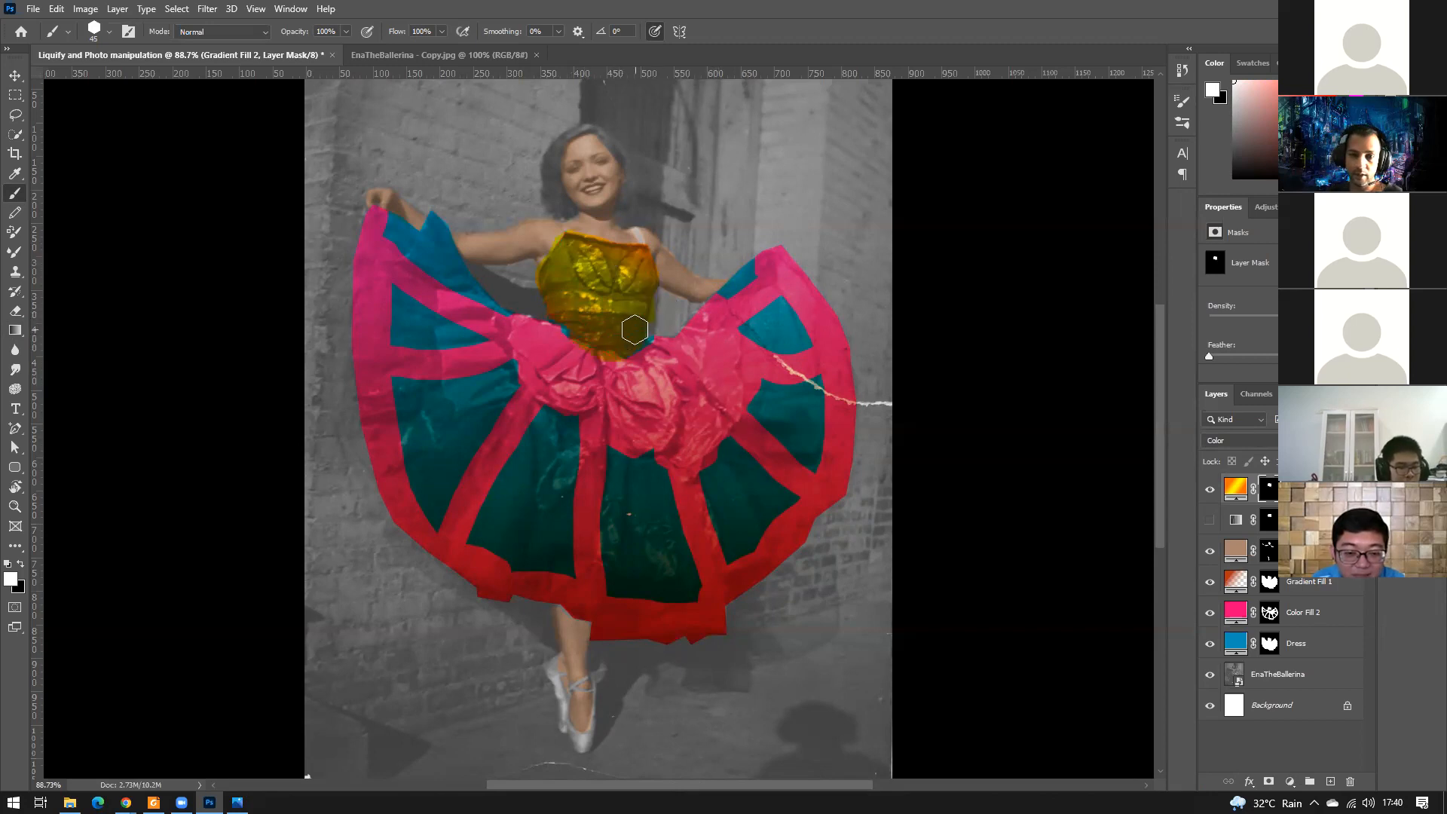
Paint white on the Gradient Fill 2 layer mask to extend the yellow over the skirt's upper ruffles and the bands toward both hands.
{"action": "mouse_move", "coordinate": [656, 361]}
{"action": "left_mouse_down"}
{"action": "mouse_move", "coordinate": [563, 368]}
{"action": "mouse_move", "coordinate": [569, 355]}
{"action": "mouse_move", "coordinate": [544, 376]}
{"action": "mouse_move", "coordinate": [621, 380]}
{"action": "mouse_move", "coordinate": [617, 364]}
{"action": "mouse_move", "coordinate": [659, 426]}
{"action": "mouse_move", "coordinate": [630, 376]}
{"action": "mouse_move", "coordinate": [639, 401]}
{"action": "mouse_move", "coordinate": [642, 363]}
{"action": "mouse_move", "coordinate": [686, 378]}
{"action": "mouse_move", "coordinate": [667, 346]}
{"action": "mouse_move", "coordinate": [790, 264]}
{"action": "left_mouse_up"}
{"action": "left_click_drag", "start_coordinate": [524, 332], "coordinate": [458, 302]}
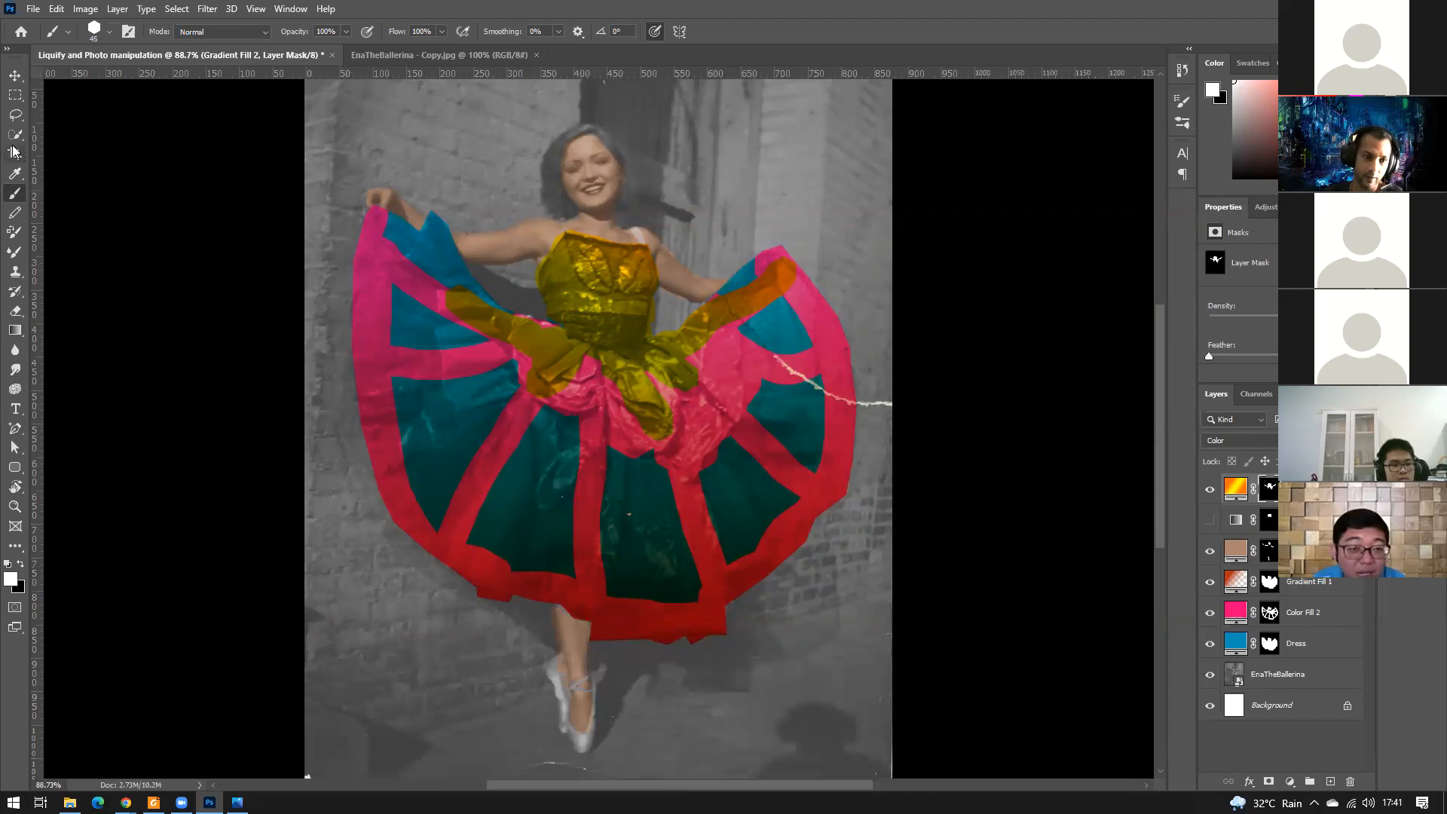
{"action": "key", "text": "m"}
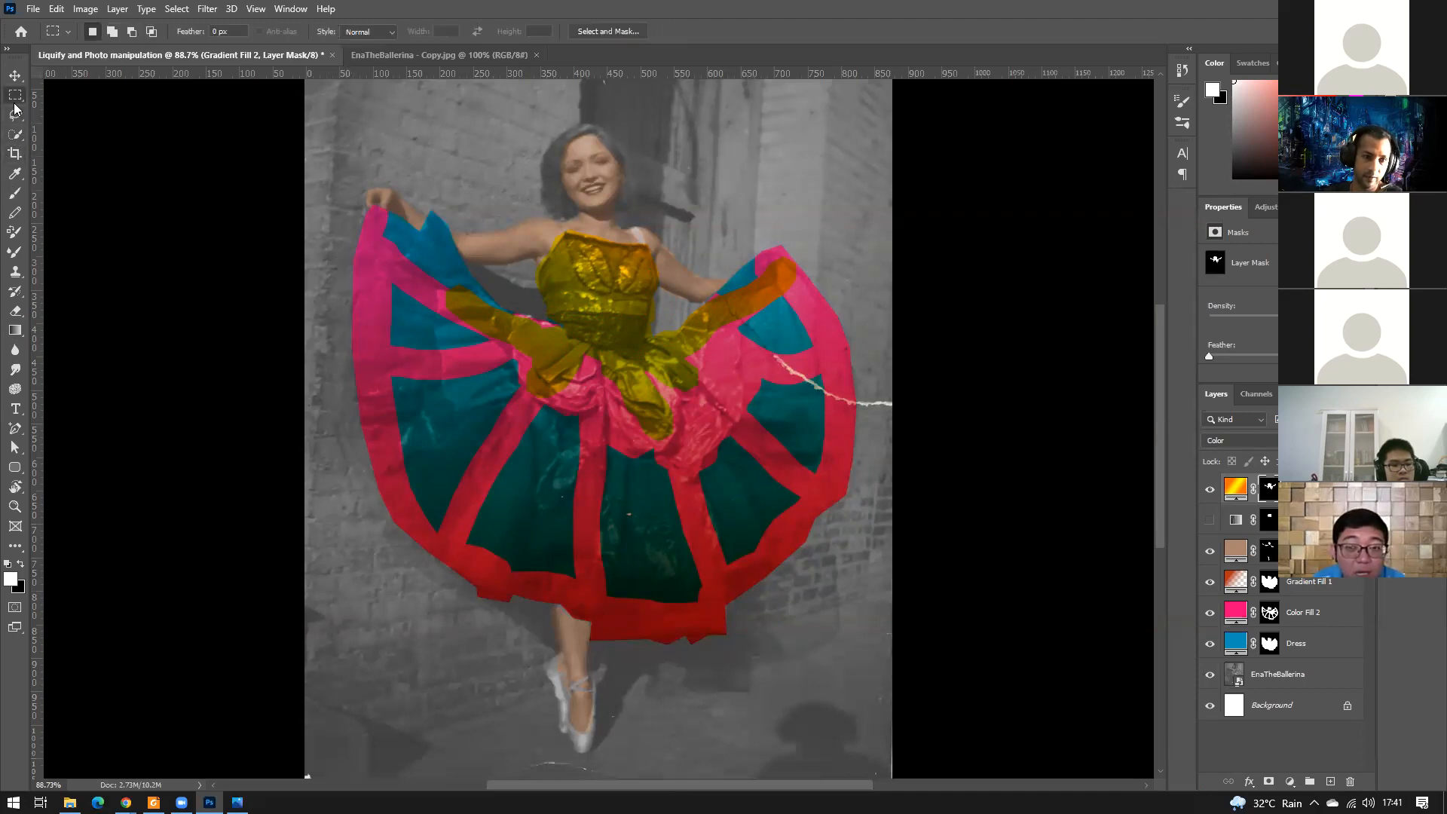
{"action": "left_click", "coordinate": [16, 114]}
{"action": "mouse_move", "coordinate": [375, 298]}
{"action": "left_mouse_down"}
{"action": "mouse_move", "coordinate": [450, 407]}
{"action": "mouse_move", "coordinate": [352, 365]}
{"action": "mouse_move", "coordinate": [390, 267]}
{"action": "left_mouse_up"}
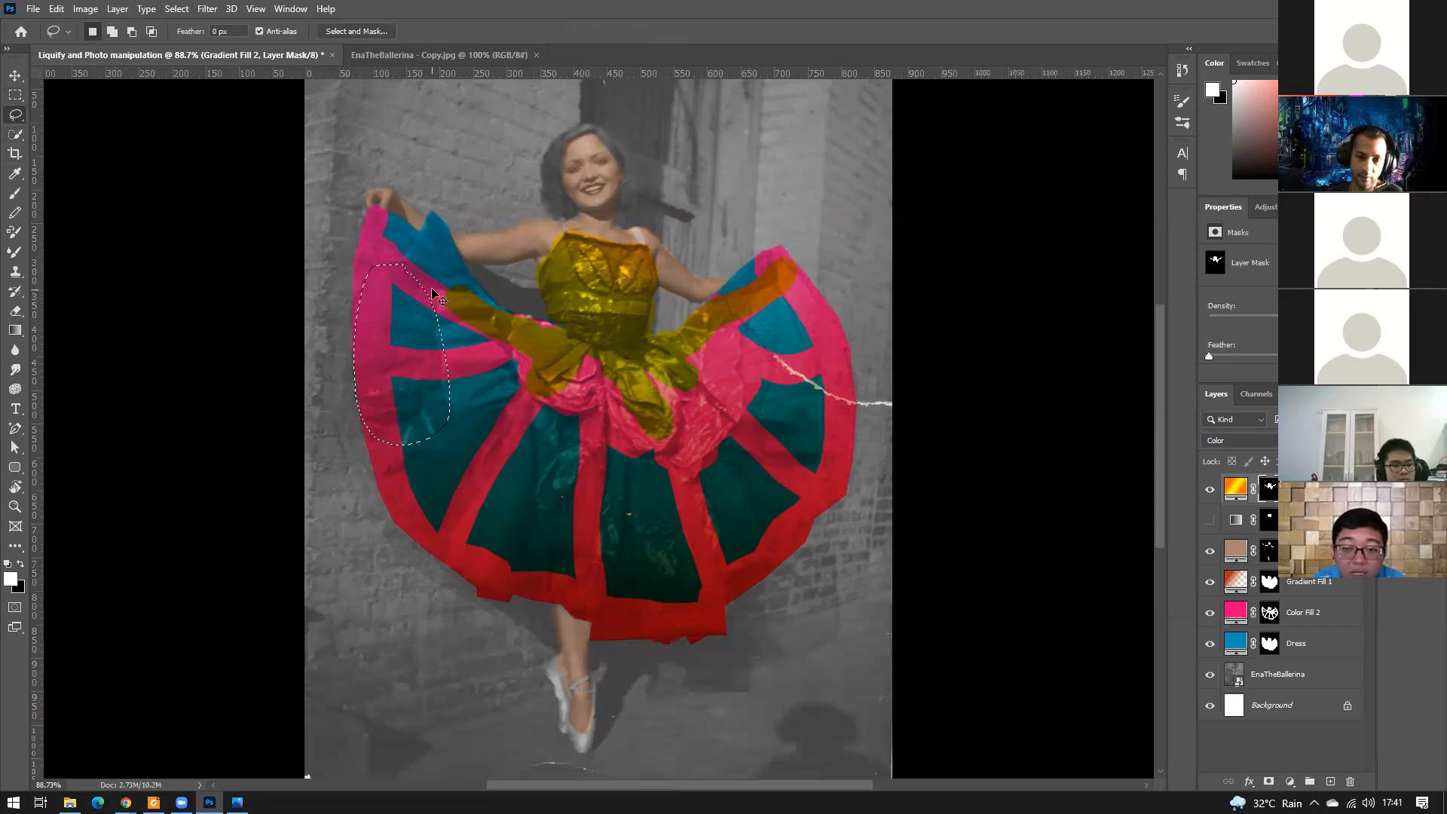
{"action": "key", "text": "ctrl+d"}
{"action": "key", "text": "g"}
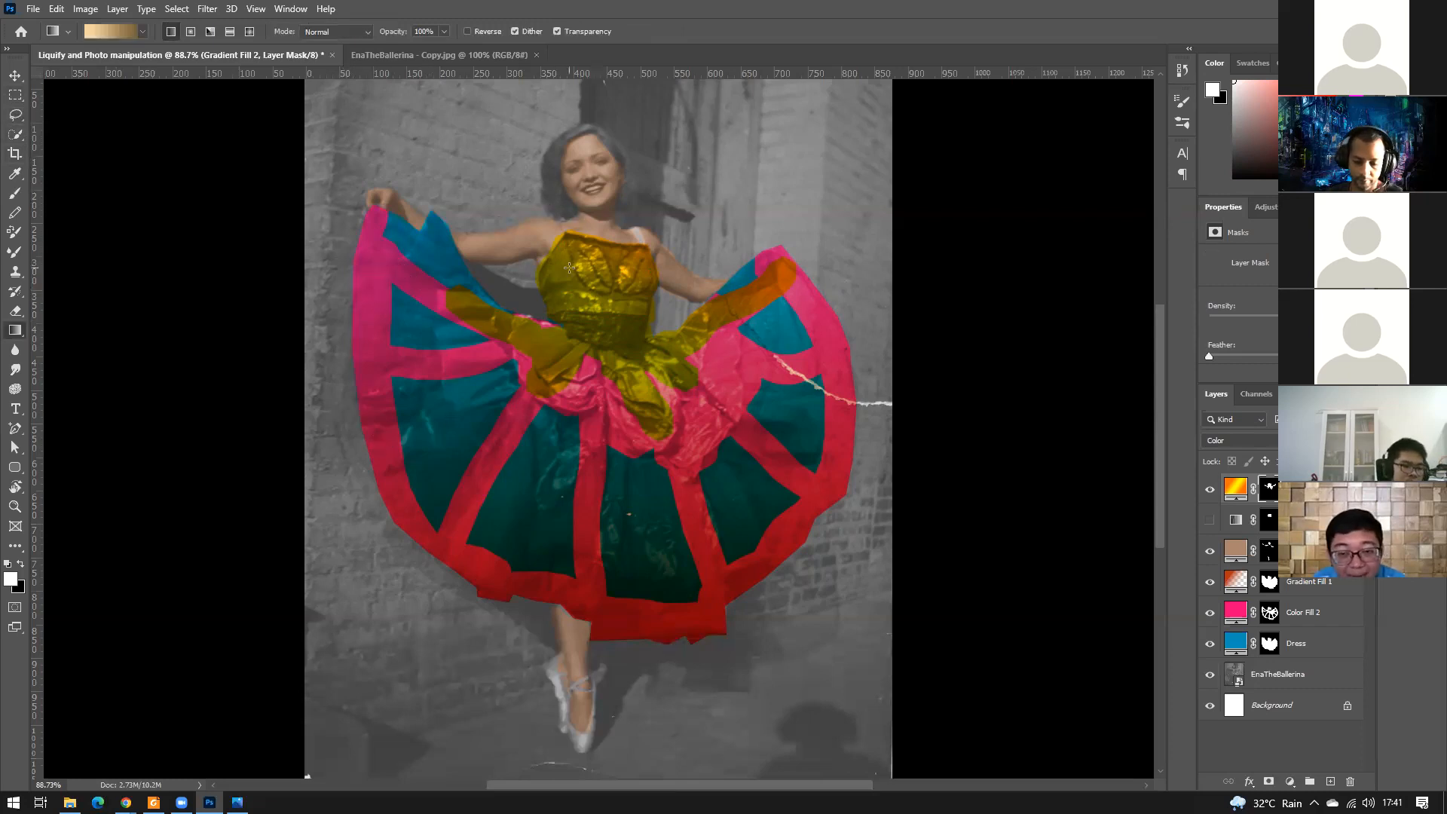
Outline the woman's hair with a freehand Lasso selection, adding the separate lock on the right side of her neck.
{"action": "key", "text": "l"}
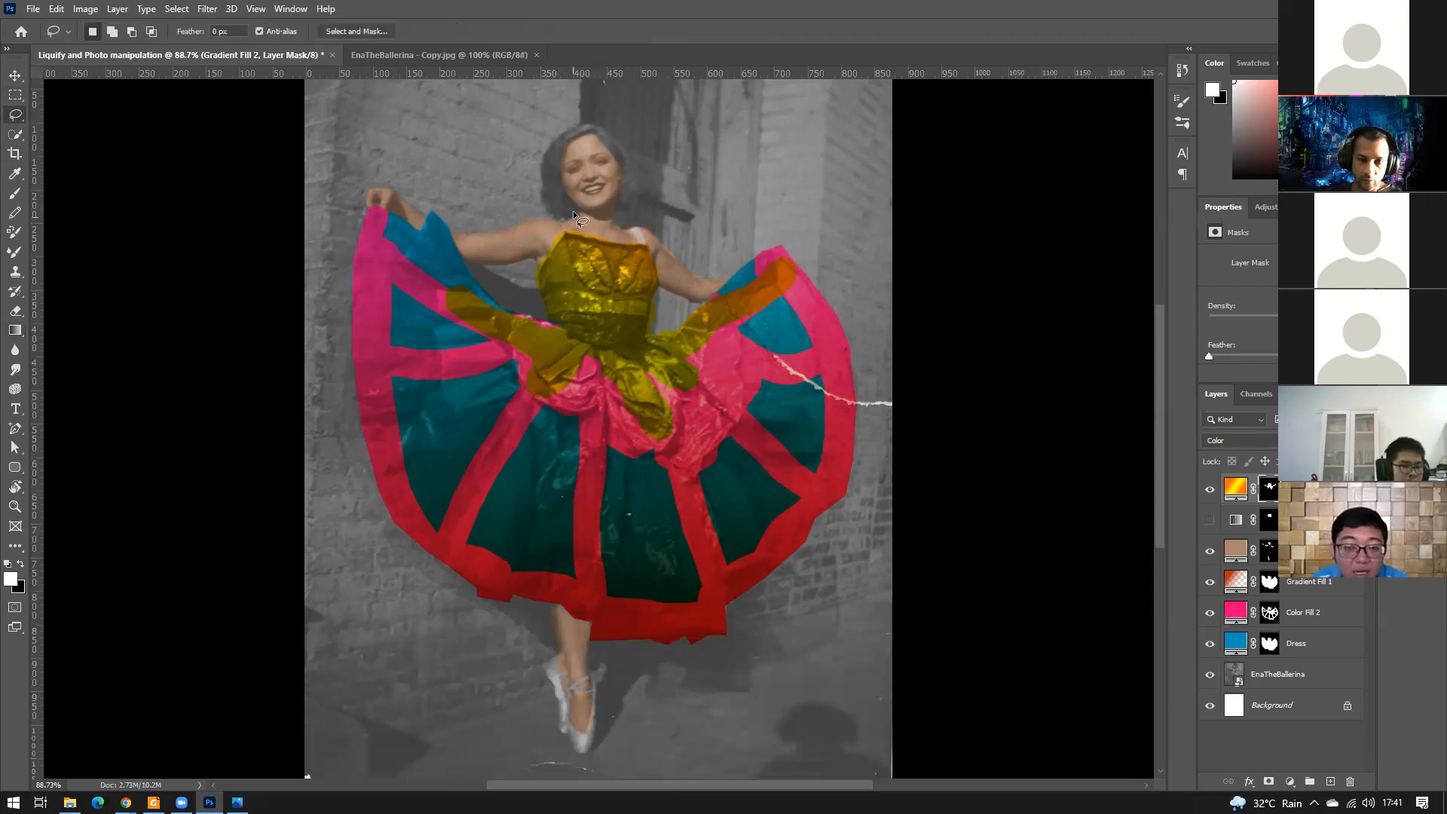
{"action": "mouse_move", "coordinate": [548, 209]}
{"action": "left_mouse_down"}
{"action": "mouse_move", "coordinate": [547, 145]}
{"action": "mouse_move", "coordinate": [566, 134]}
{"action": "mouse_move", "coordinate": [595, 124]}
{"action": "mouse_move", "coordinate": [620, 173]}
{"action": "left_mouse_up"}
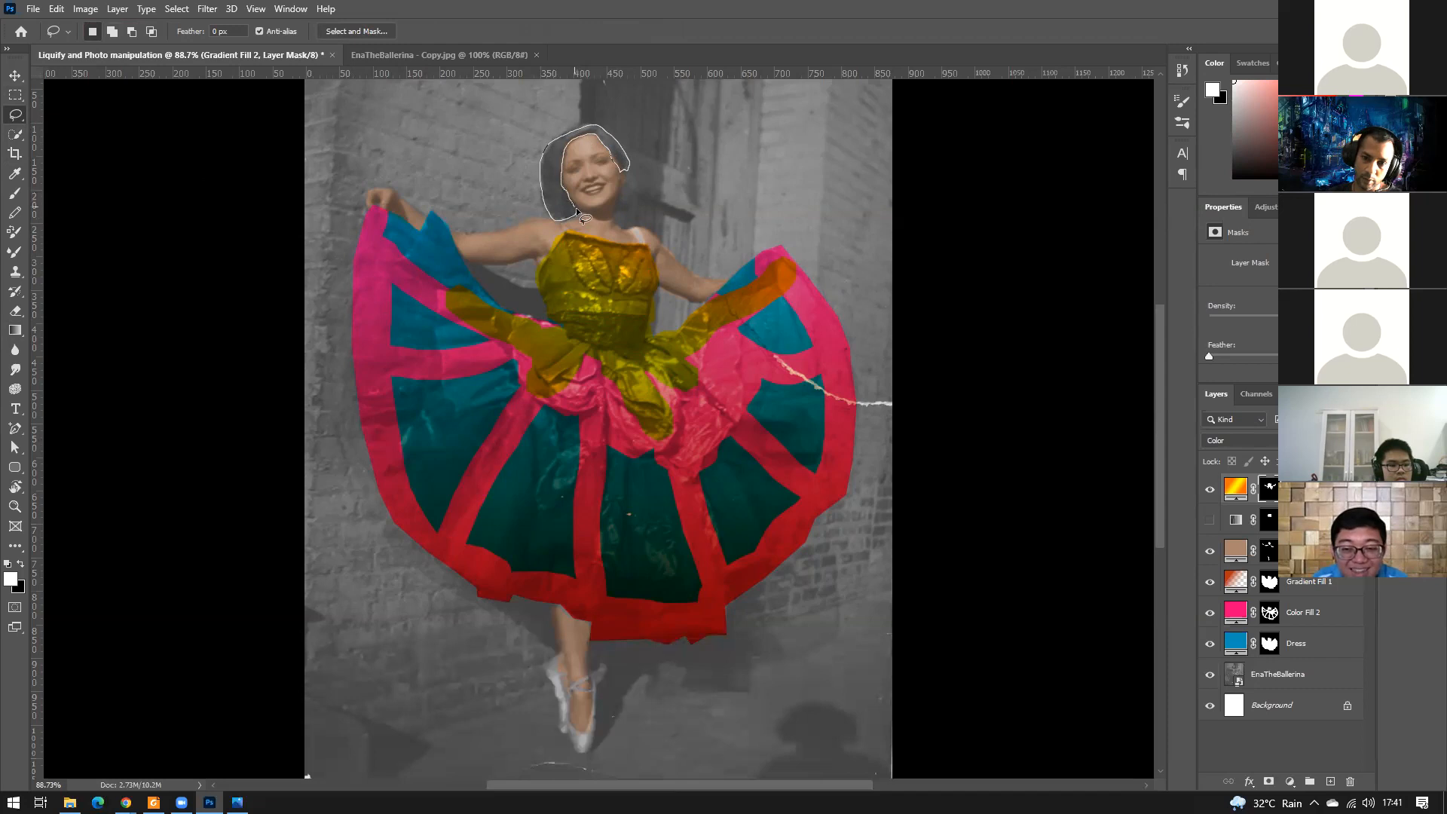
{"action": "mouse_move", "coordinate": [573, 219]}
{"action": "left_mouse_down"}
{"action": "mouse_move", "coordinate": [623, 217]}
{"action": "mouse_move", "coordinate": [626, 185]}
{"action": "left_mouse_up"}
{"action": "key", "text": "shift"}
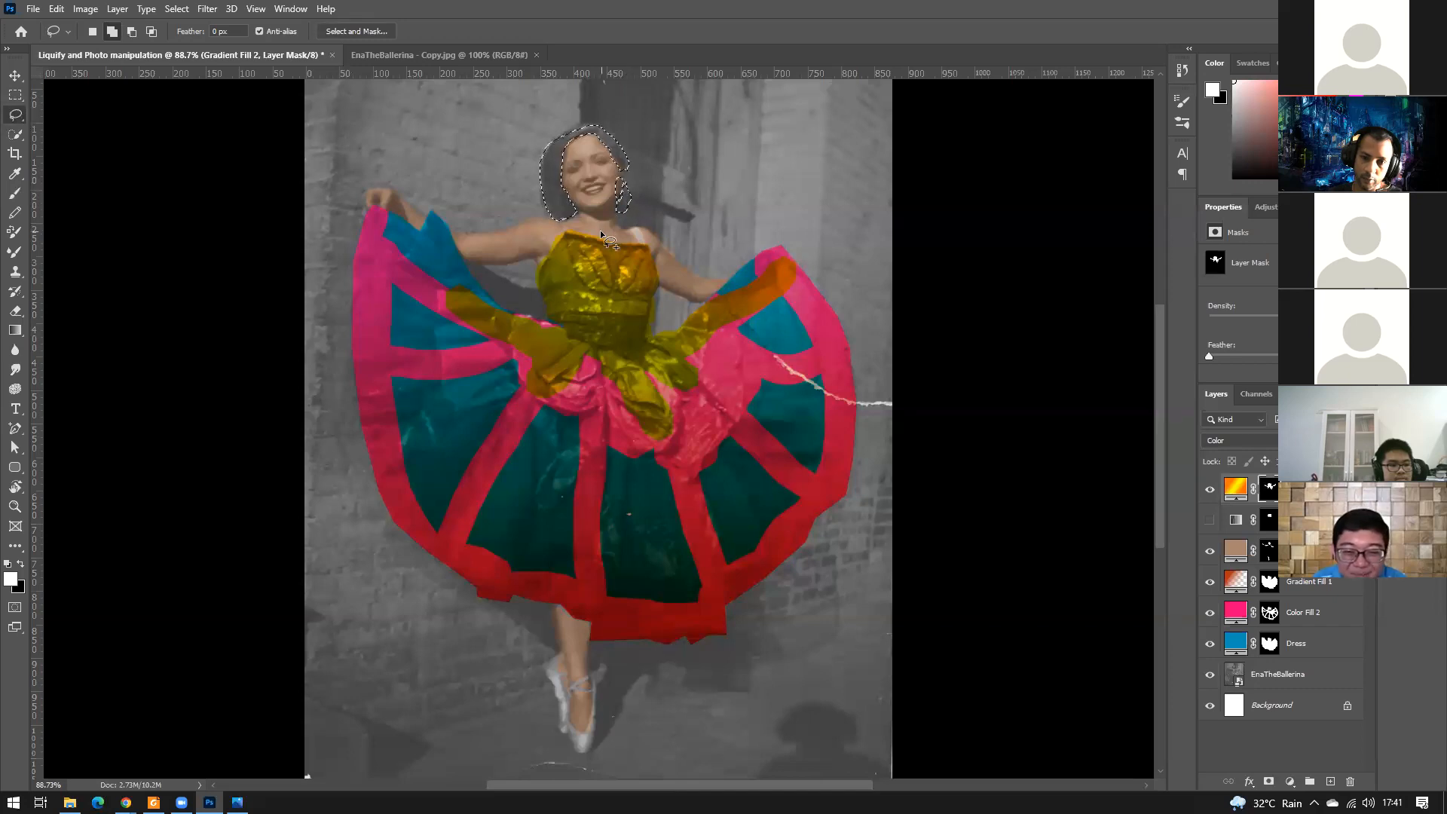
Refine the hair selection around the lock beside the right jaw by subtracting and adding small freehand areas.
{"action": "scroll", "coordinate": [643, 211], "scroll_direction": "up", "scroll_amount": 2, "text": "alt"}
{"action": "scroll", "coordinate": [644, 210], "scroll_direction": "up", "scroll_amount": 6, "text": "alt"}
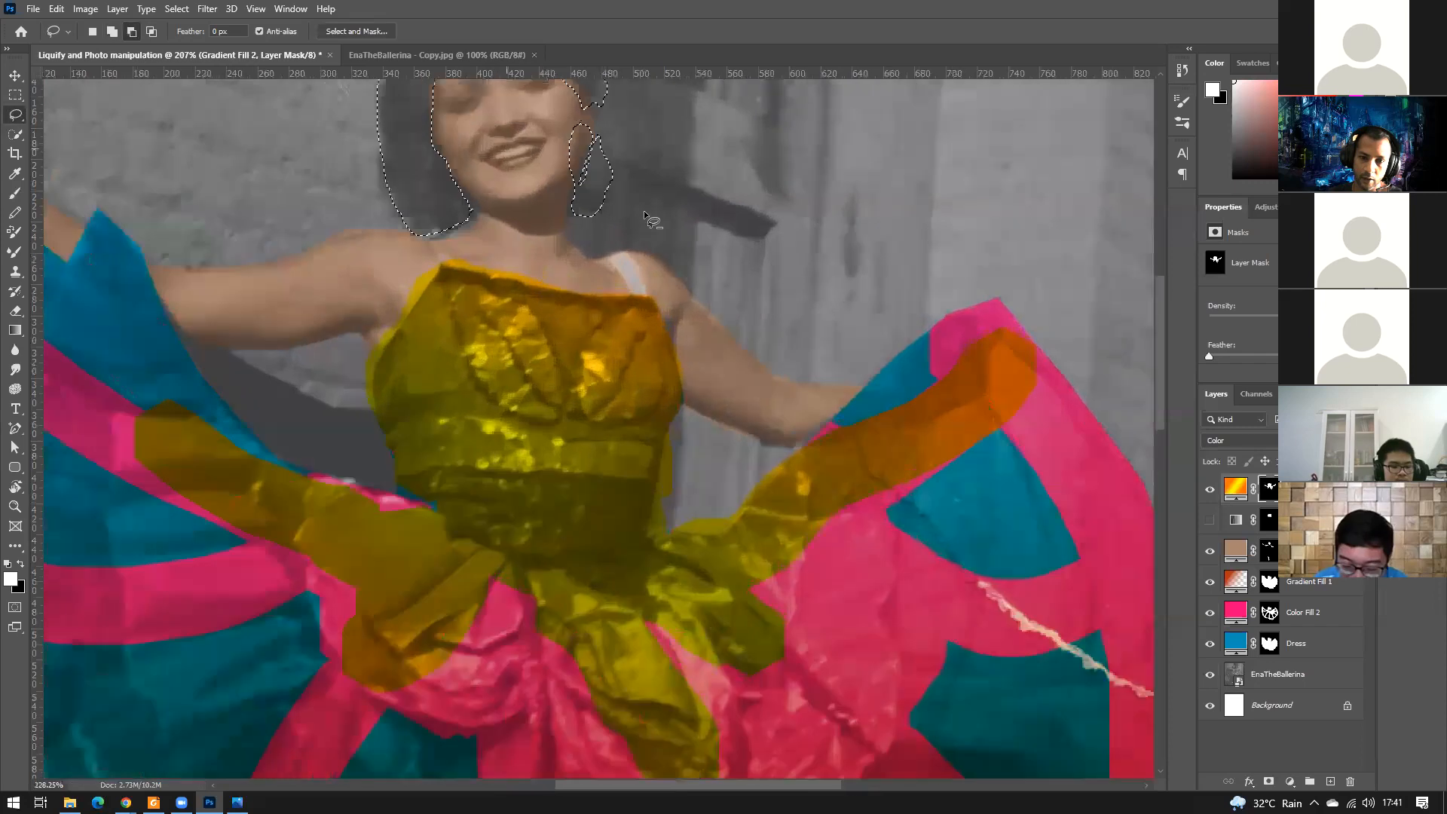
{"action": "scroll", "coordinate": [644, 215], "scroll_direction": "down", "scroll_amount": 3, "text": "alt"}
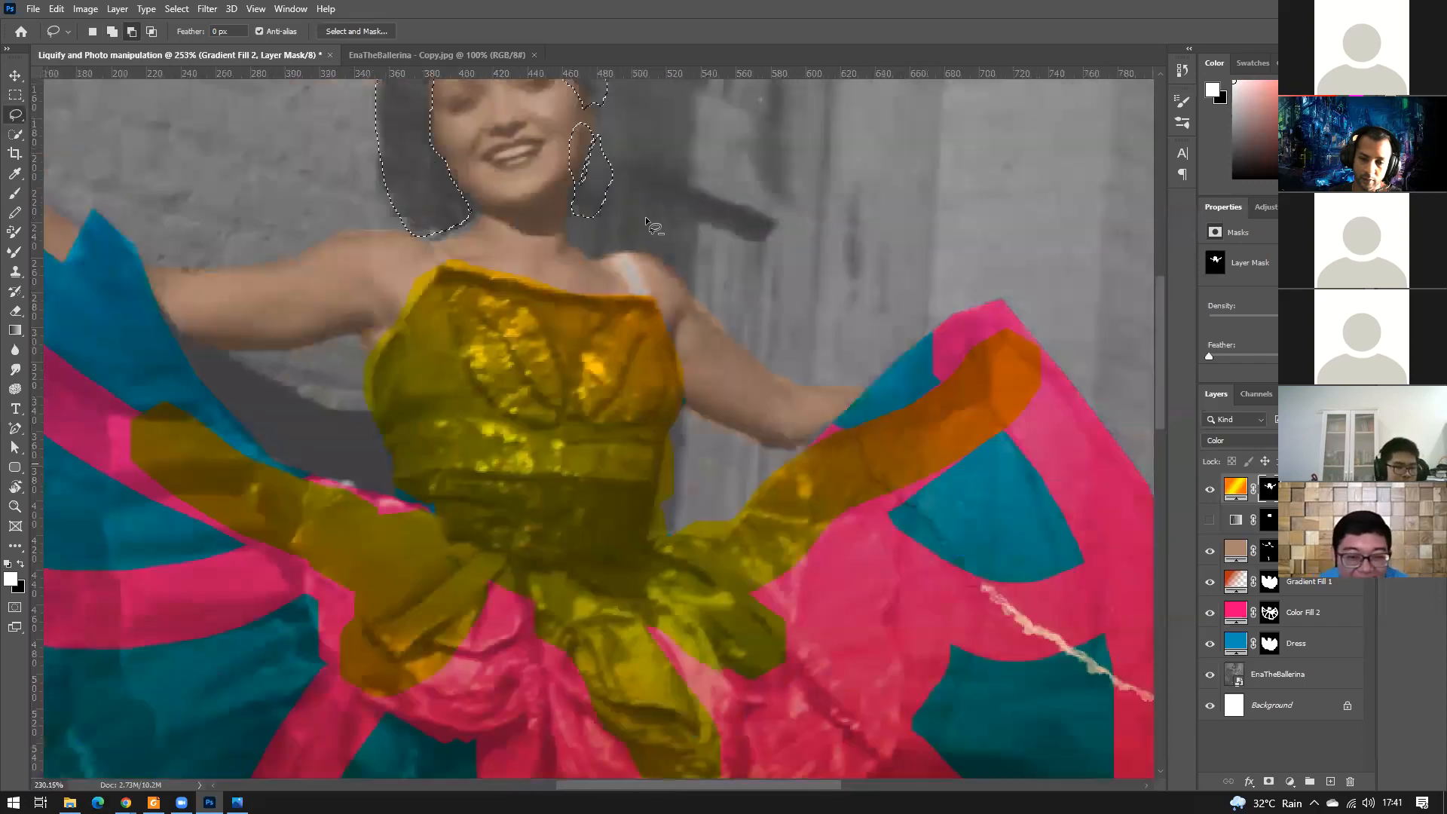
{"action": "scroll", "coordinate": [646, 217], "scroll_direction": "down", "scroll_amount": 3, "text": "alt"}
{"action": "scroll", "coordinate": [647, 221], "scroll_direction": "up", "scroll_amount": 1, "text": "alt"}
{"action": "scroll", "coordinate": [647, 221], "scroll_direction": "down", "scroll_amount": 1, "text": "alt"}
{"action": "scroll", "coordinate": [647, 221], "scroll_direction": "up", "scroll_amount": 1, "text": "alt"}
{"action": "scroll", "coordinate": [647, 220], "scroll_direction": "up", "scroll_amount": 2, "text": "alt"}
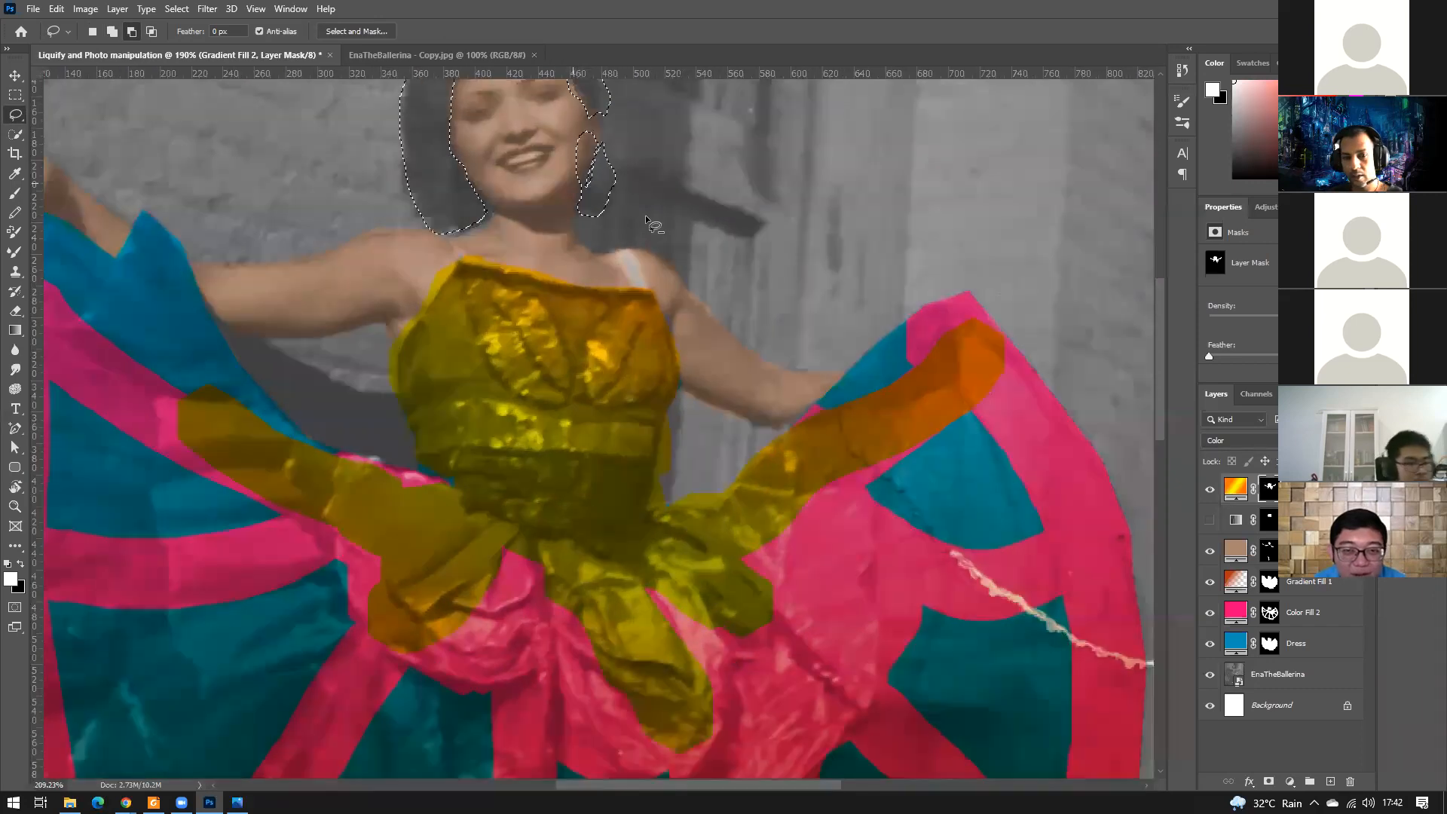
{"action": "scroll", "coordinate": [647, 221], "scroll_direction": "down", "scroll_amount": 1, "text": "alt"}
{"action": "scroll", "coordinate": [647, 221], "scroll_direction": "up", "scroll_amount": 1, "text": "alt"}
{"action": "left_click_drag", "start_coordinate": [645, 215], "coordinate": [675, 383]}
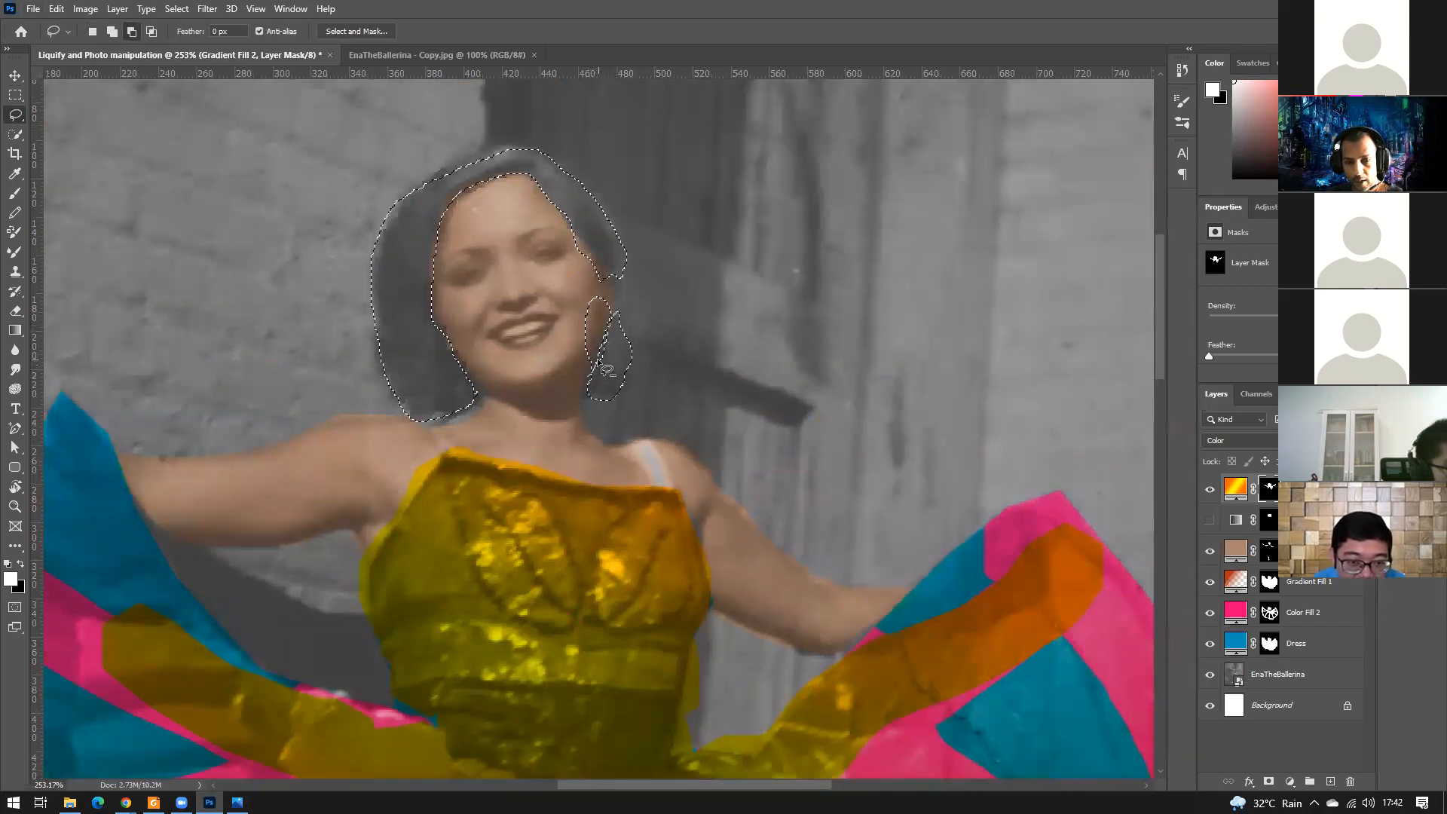
{"action": "mouse_move", "coordinate": [588, 386]}
{"action": "left_mouse_down"}
{"action": "mouse_move", "coordinate": [613, 310]}
{"action": "mouse_move", "coordinate": [596, 292]}
{"action": "mouse_move", "coordinate": [575, 335]}
{"action": "mouse_move", "coordinate": [589, 389]}
{"action": "mouse_move", "coordinate": [570, 370]}
{"action": "mouse_move", "coordinate": [592, 393]}
{"action": "left_mouse_up"}
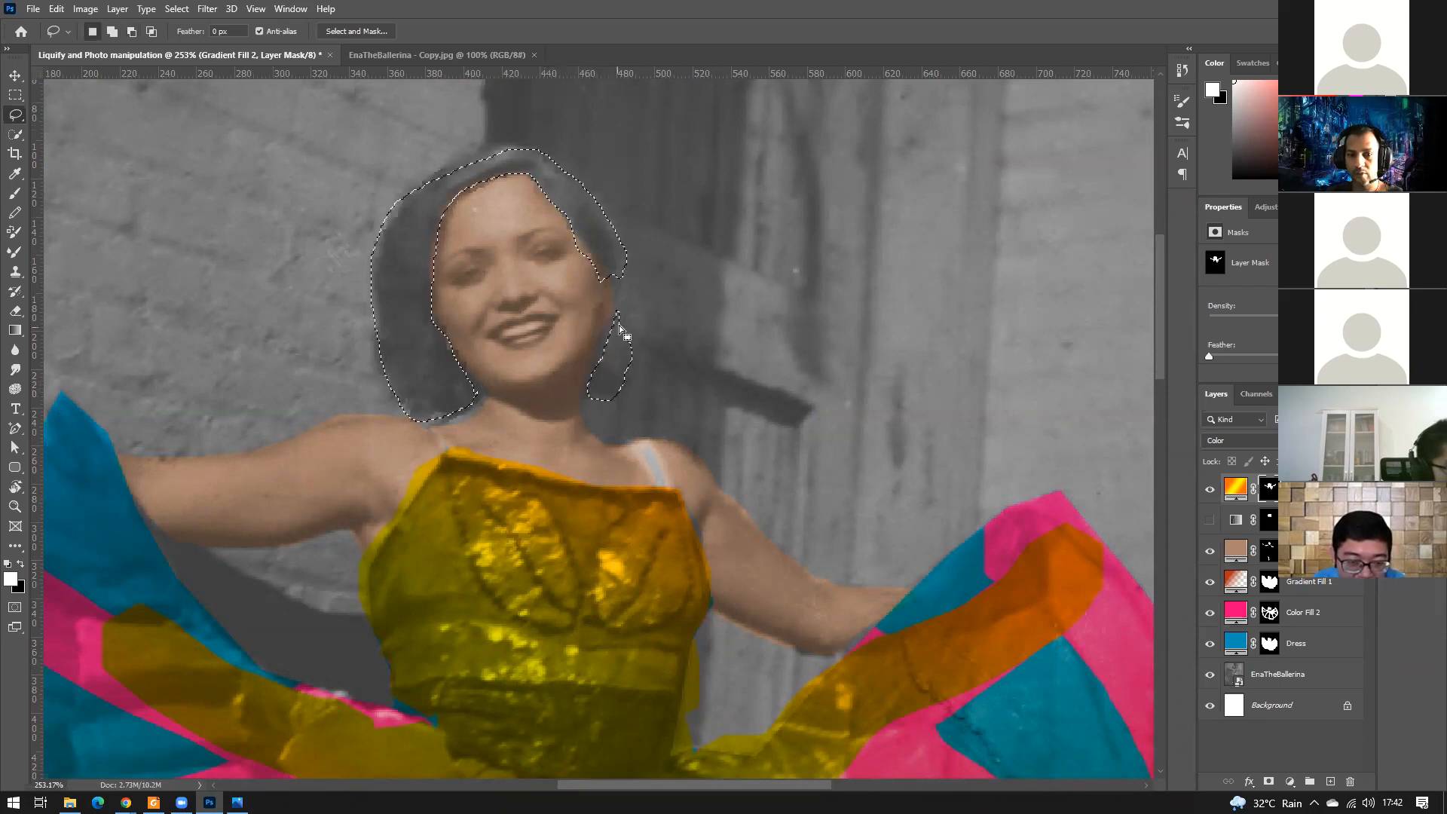
{"action": "key", "text": "shift"}
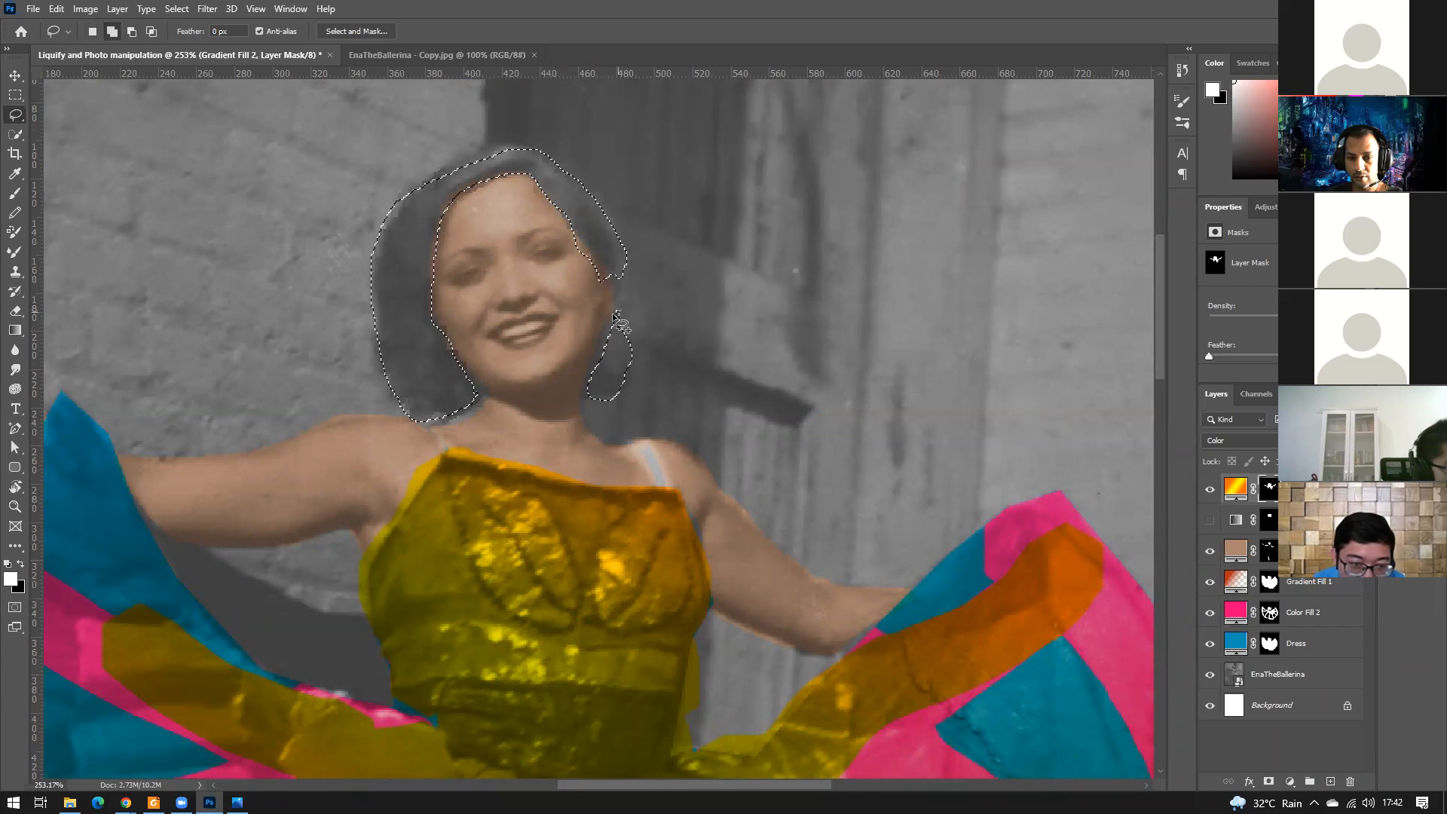
{"action": "mouse_move", "coordinate": [601, 345]}
{"action": "left_mouse_down"}
{"action": "mouse_move", "coordinate": [584, 397]}
{"action": "mouse_move", "coordinate": [609, 399]}
{"action": "left_mouse_up"}
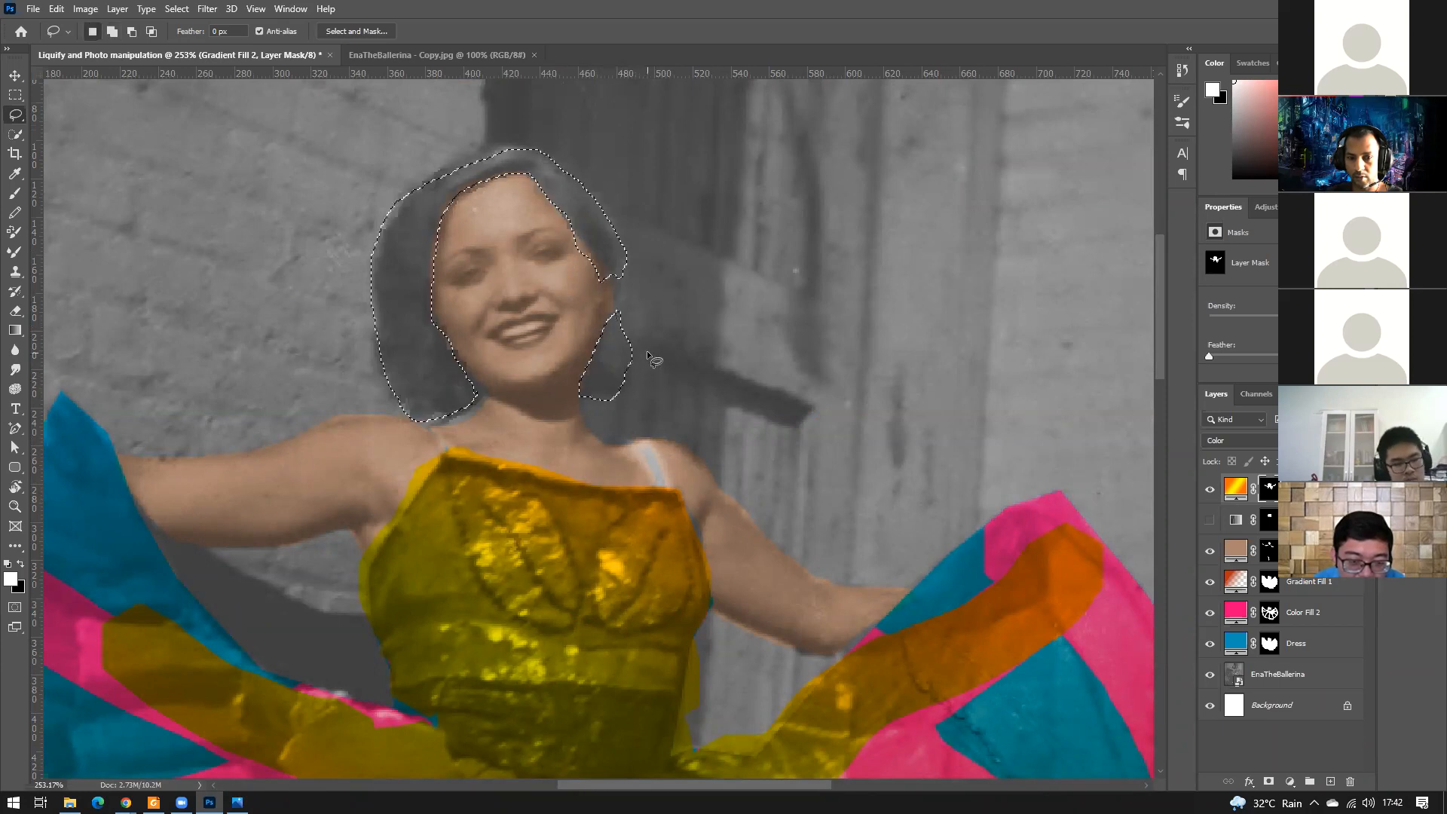
Join the hair selection beside the right ear and clean up its inner edge along the right cheek and temple.
{"action": "left_click_drag", "start_coordinate": [624, 326], "coordinate": [624, 269]}
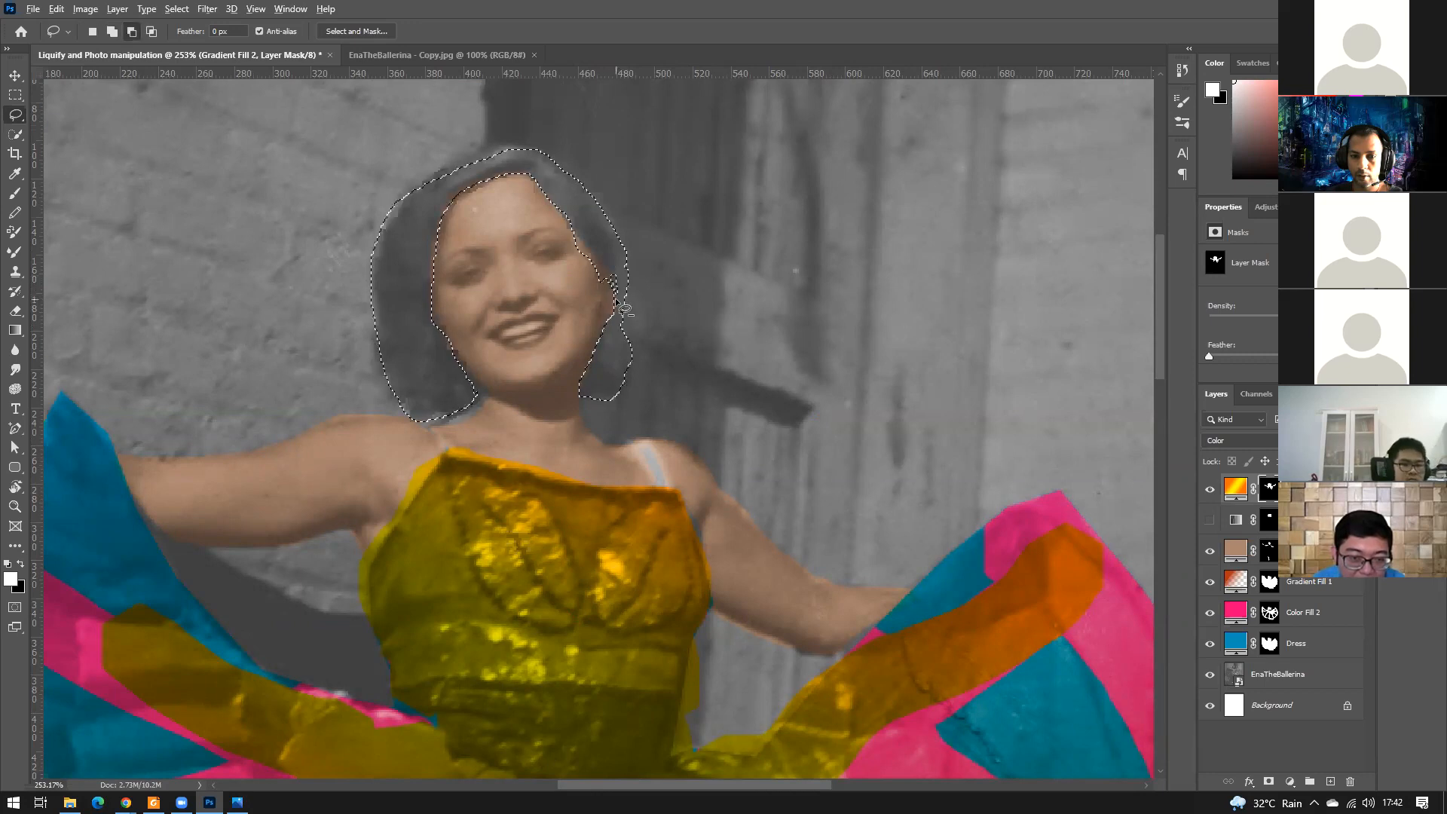
{"action": "mouse_move", "coordinate": [612, 276]}
{"action": "left_mouse_down"}
{"action": "mouse_move", "coordinate": [616, 297]}
{"action": "mouse_move", "coordinate": [623, 280]}
{"action": "left_mouse_up"}
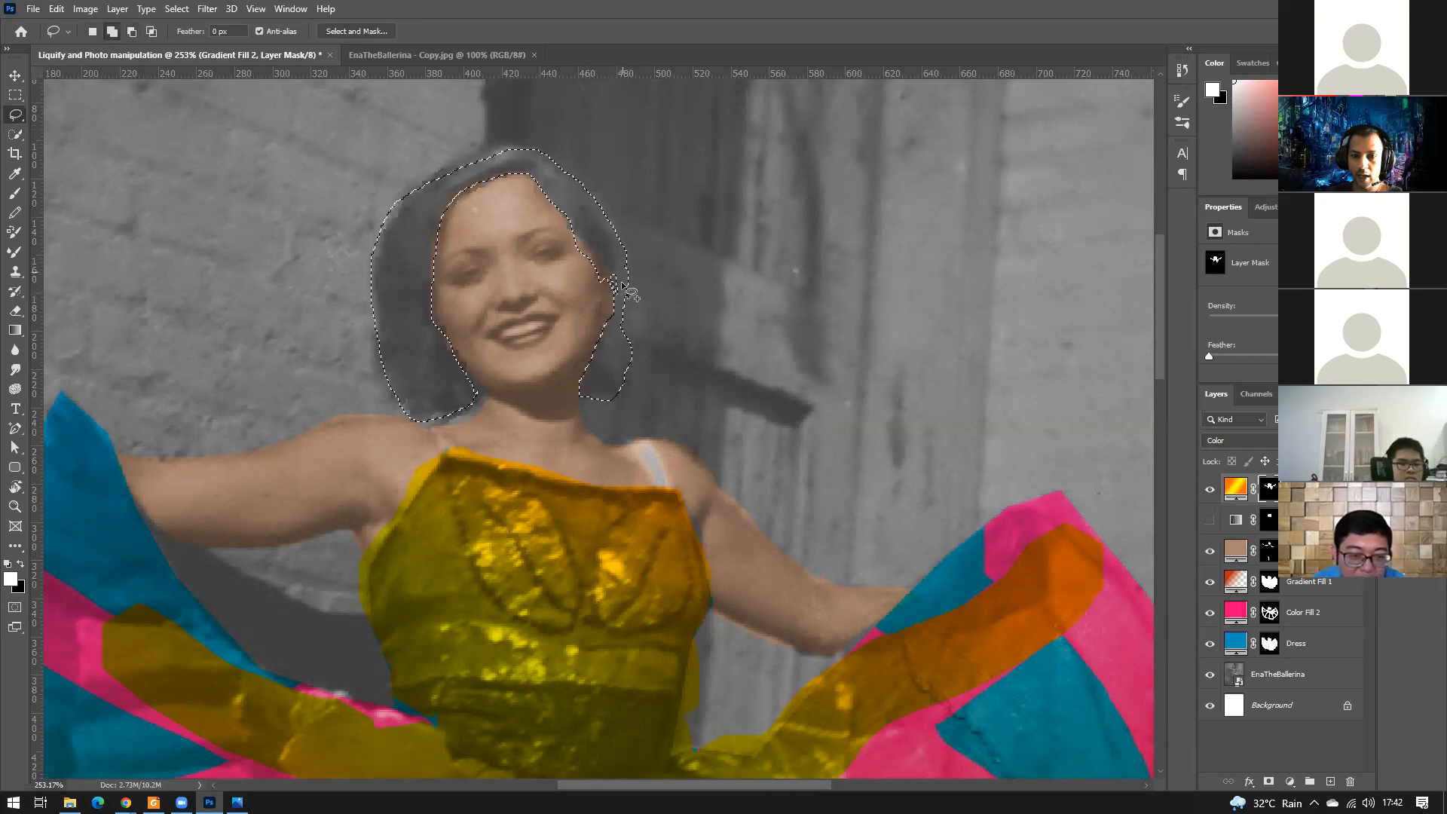
{"action": "key", "text": "alt"}
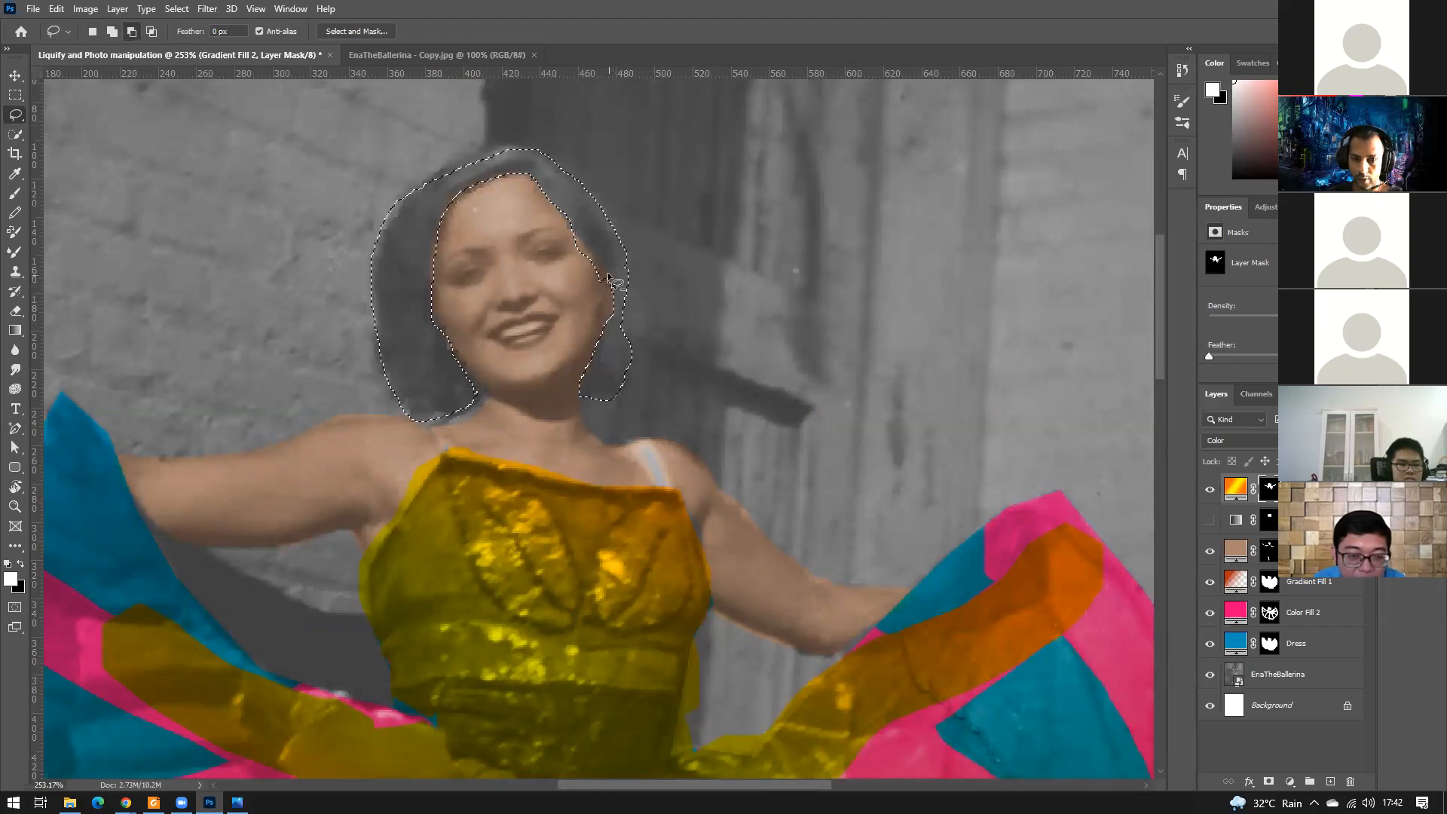
{"action": "left_click_drag", "start_coordinate": [577, 236], "coordinate": [544, 206]}
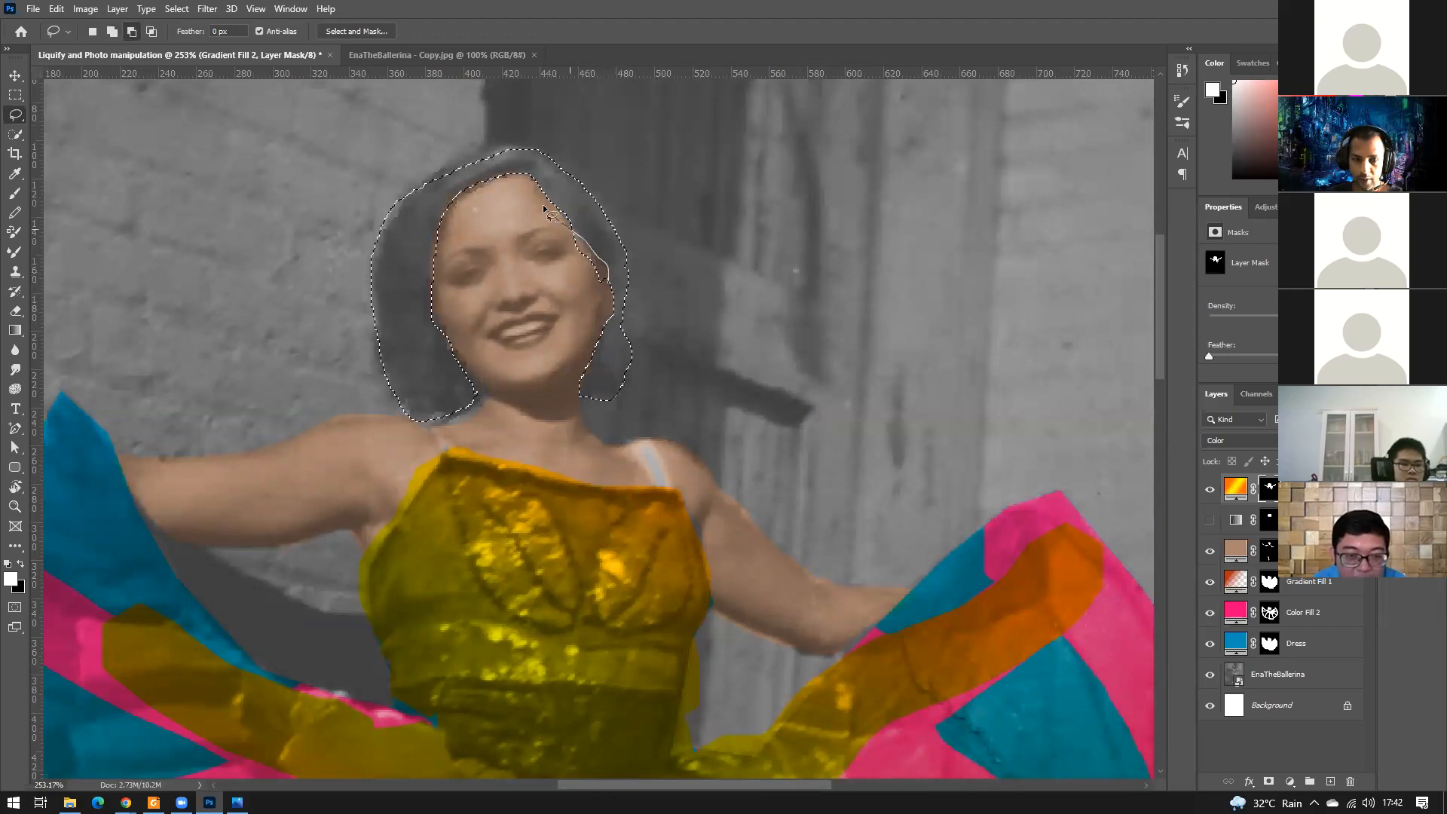
{"action": "left_click_drag", "start_coordinate": [603, 296], "coordinate": [612, 301]}
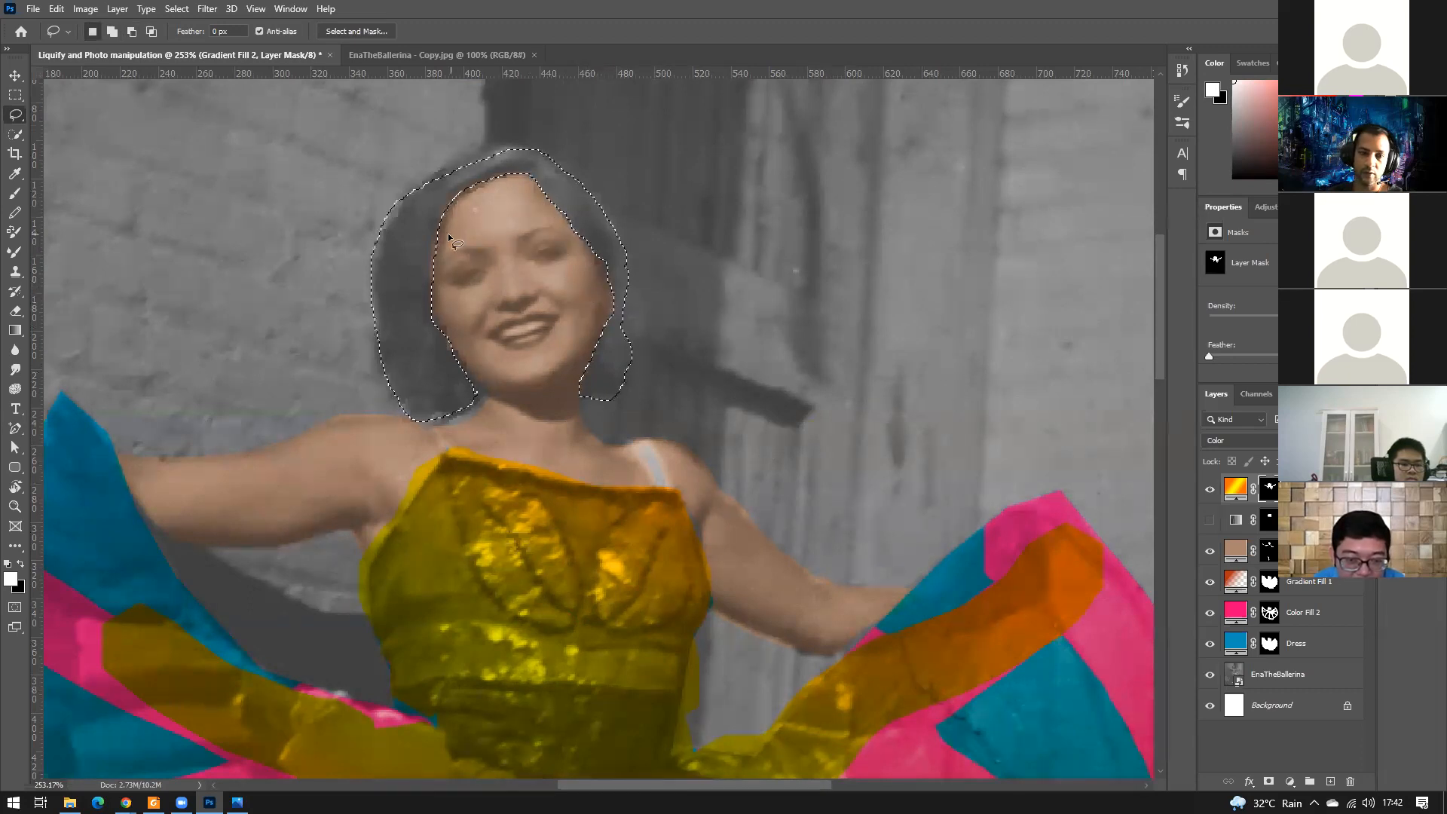
Refine the hair selection's inner edge along the left cheek, undoing the first correction and redrawing it.
{"action": "mouse_move", "coordinate": [435, 320]}
{"action": "left_mouse_down"}
{"action": "mouse_move", "coordinate": [426, 246]}
{"action": "mouse_move", "coordinate": [458, 201]}
{"action": "mouse_move", "coordinate": [445, 313]}
{"action": "left_mouse_up"}
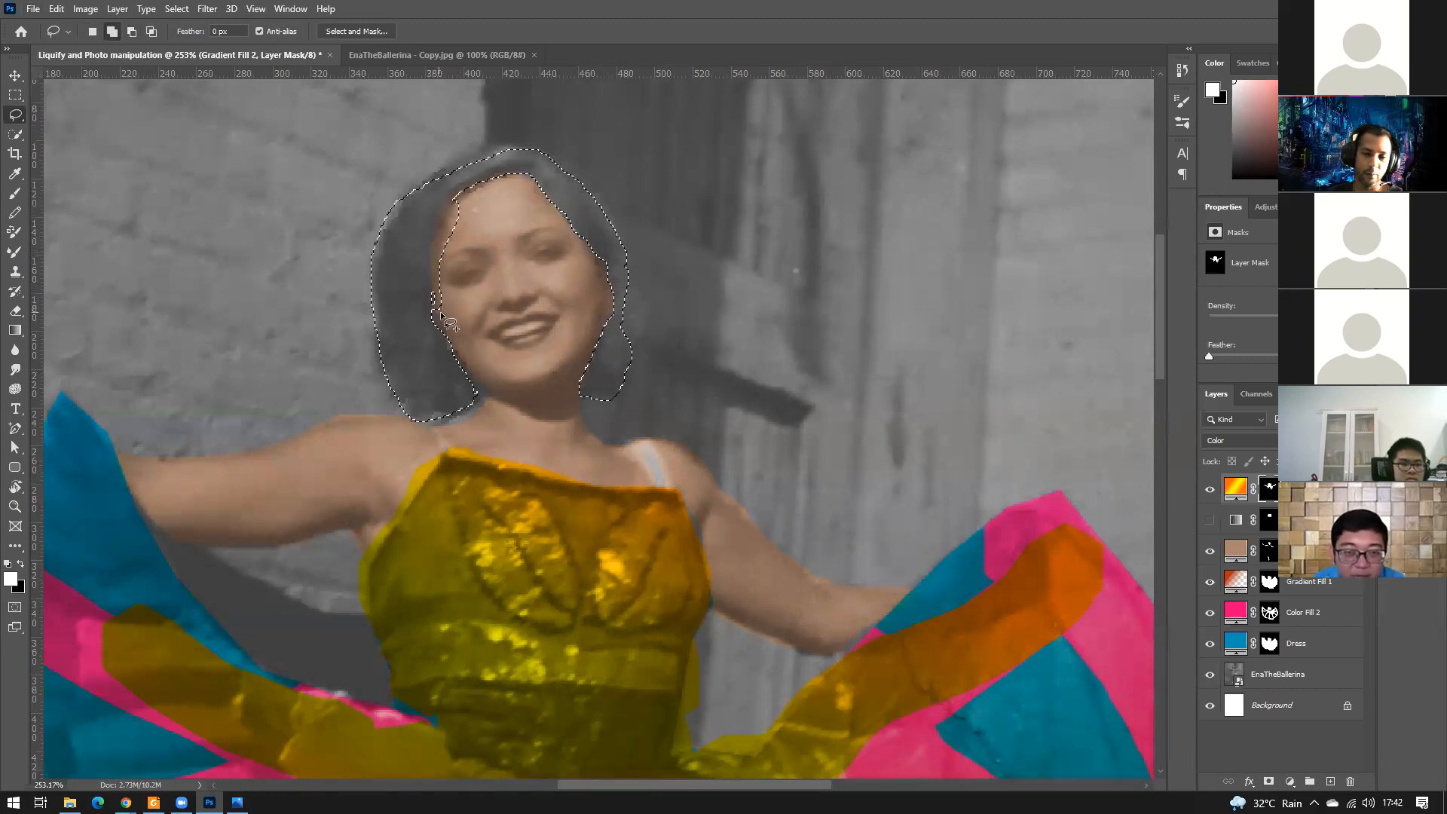
{"action": "key", "text": "ctrl+z"}
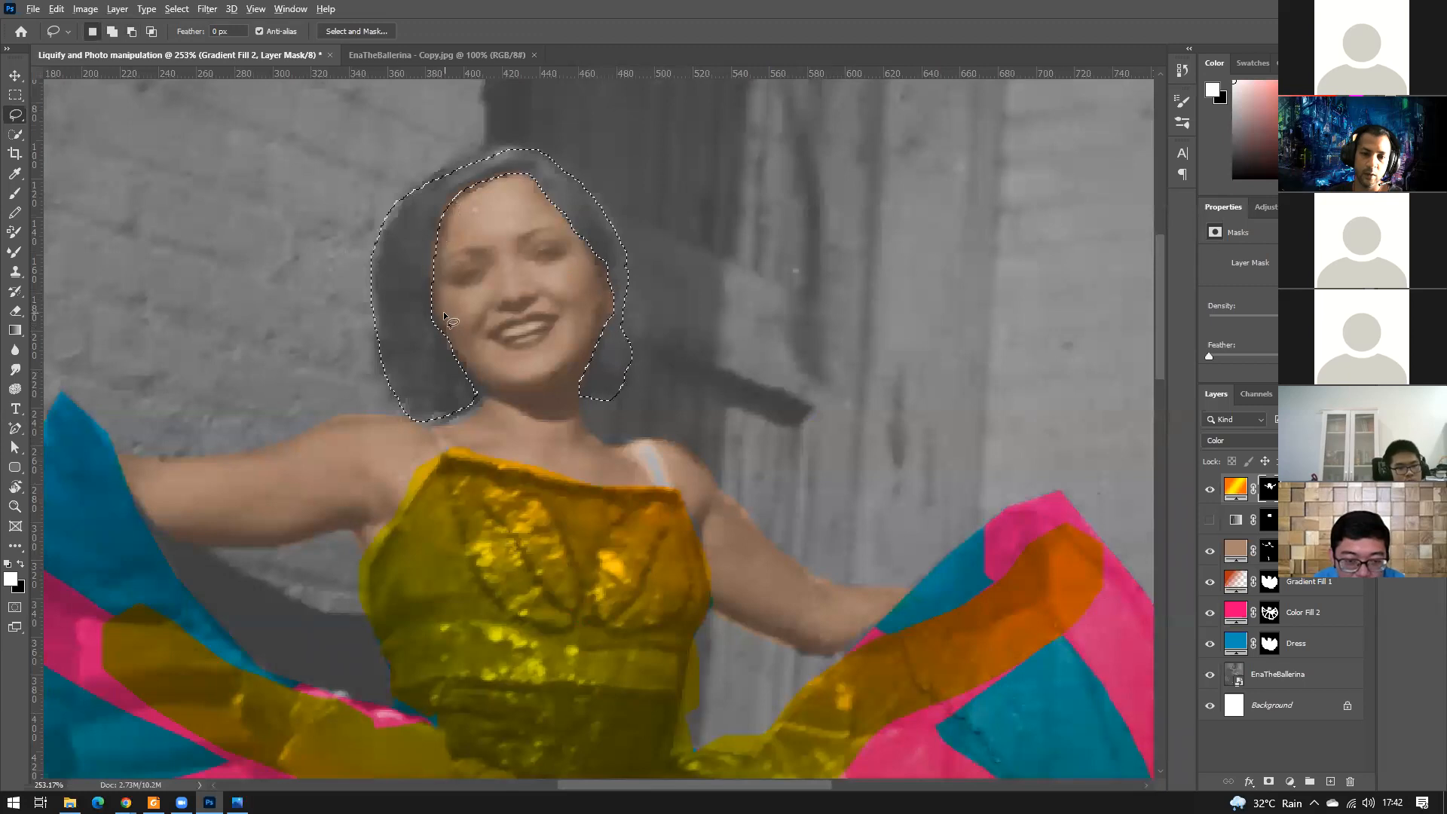
{"action": "mouse_move", "coordinate": [440, 313]}
{"action": "left_mouse_down"}
{"action": "mouse_move", "coordinate": [435, 238]}
{"action": "mouse_move", "coordinate": [466, 211]}
{"action": "mouse_move", "coordinate": [435, 307]}
{"action": "left_mouse_up"}
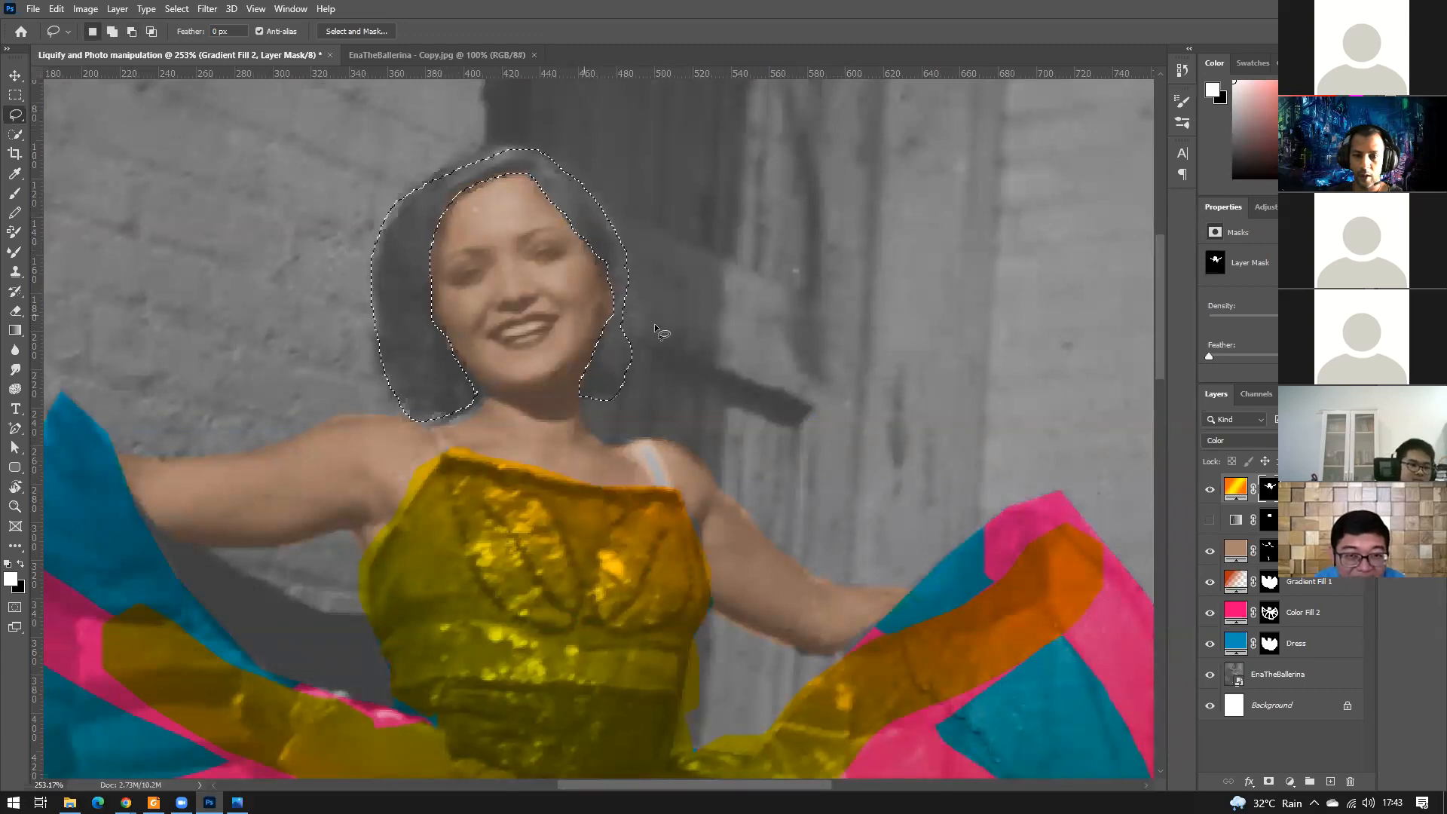
{"action": "scroll", "coordinate": [541, 339], "scroll_direction": "down", "scroll_amount": 2}
{"action": "scroll", "coordinate": [541, 339], "scroll_direction": "down", "scroll_amount": 1}
{"action": "scroll", "coordinate": [527, 355], "scroll_direction": "up", "scroll_amount": 6}
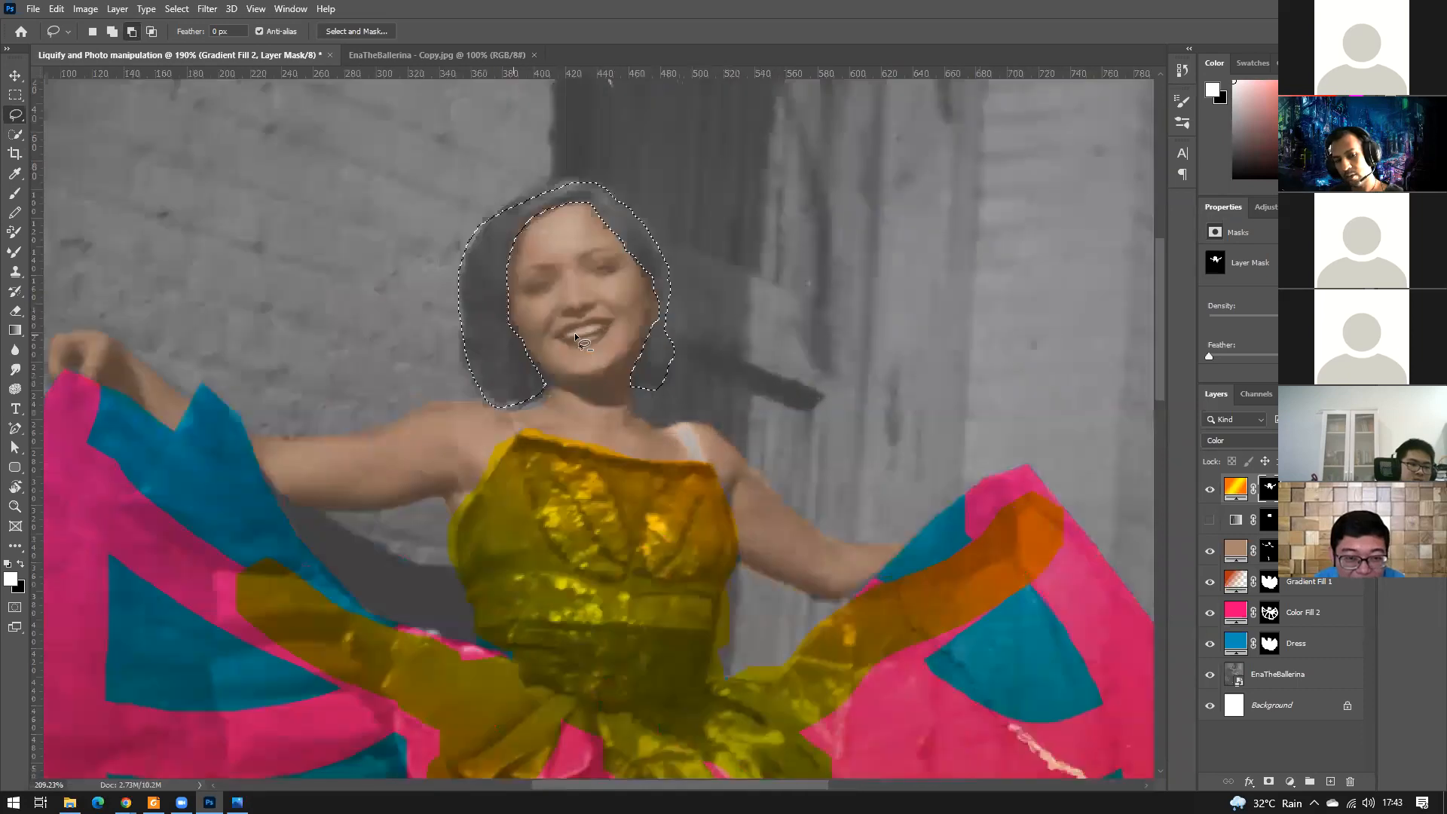
{"action": "mouse_move", "coordinate": [496, 375]}
{"action": "left_mouse_down"}
{"action": "mouse_move", "coordinate": [530, 426]}
{"action": "mouse_move", "coordinate": [523, 443]}
{"action": "mouse_move", "coordinate": [430, 457]}
{"action": "left_mouse_up"}
{"action": "scroll", "coordinate": [552, 443], "scroll_direction": "down", "scroll_amount": 6}
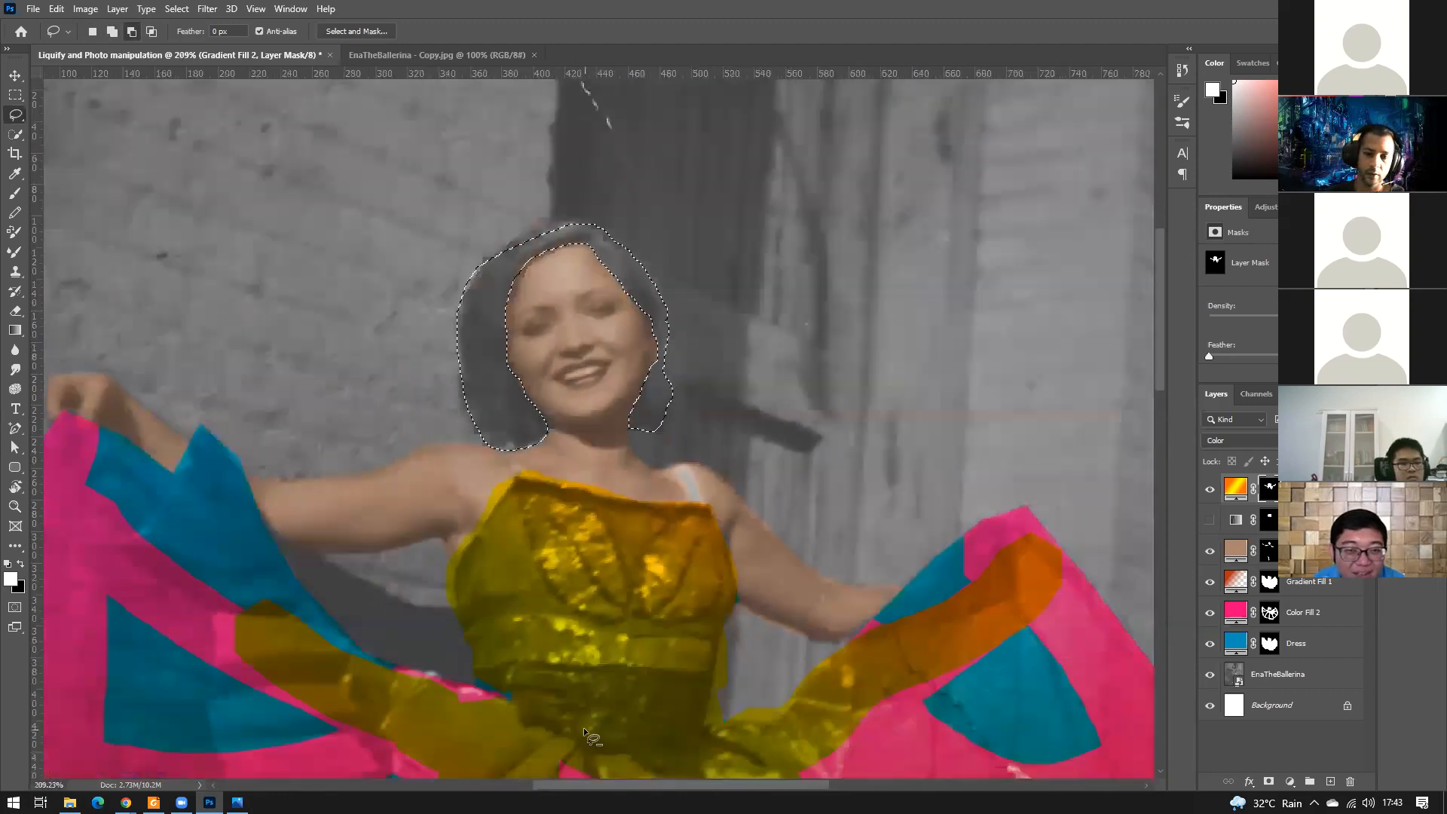
{"action": "scroll", "coordinate": [584, 727], "scroll_direction": "up", "scroll_amount": 3}
{"action": "scroll", "coordinate": [661, 679], "scroll_direction": "up", "scroll_amount": 3}
{"action": "scroll", "coordinate": [705, 377], "scroll_direction": "down", "scroll_amount": 10}
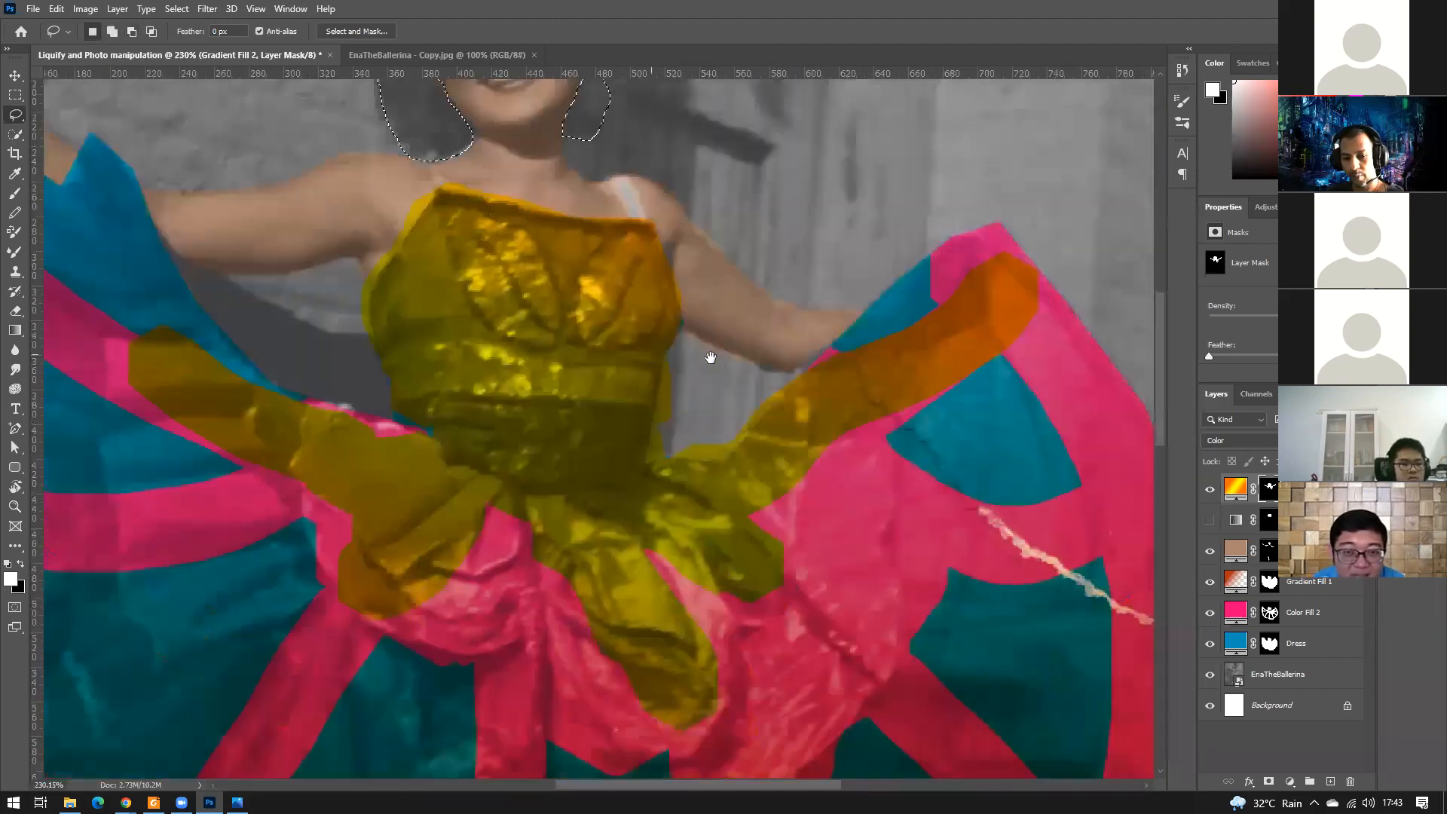
{"action": "scroll", "coordinate": [711, 460], "scroll_direction": "down", "scroll_amount": 5}
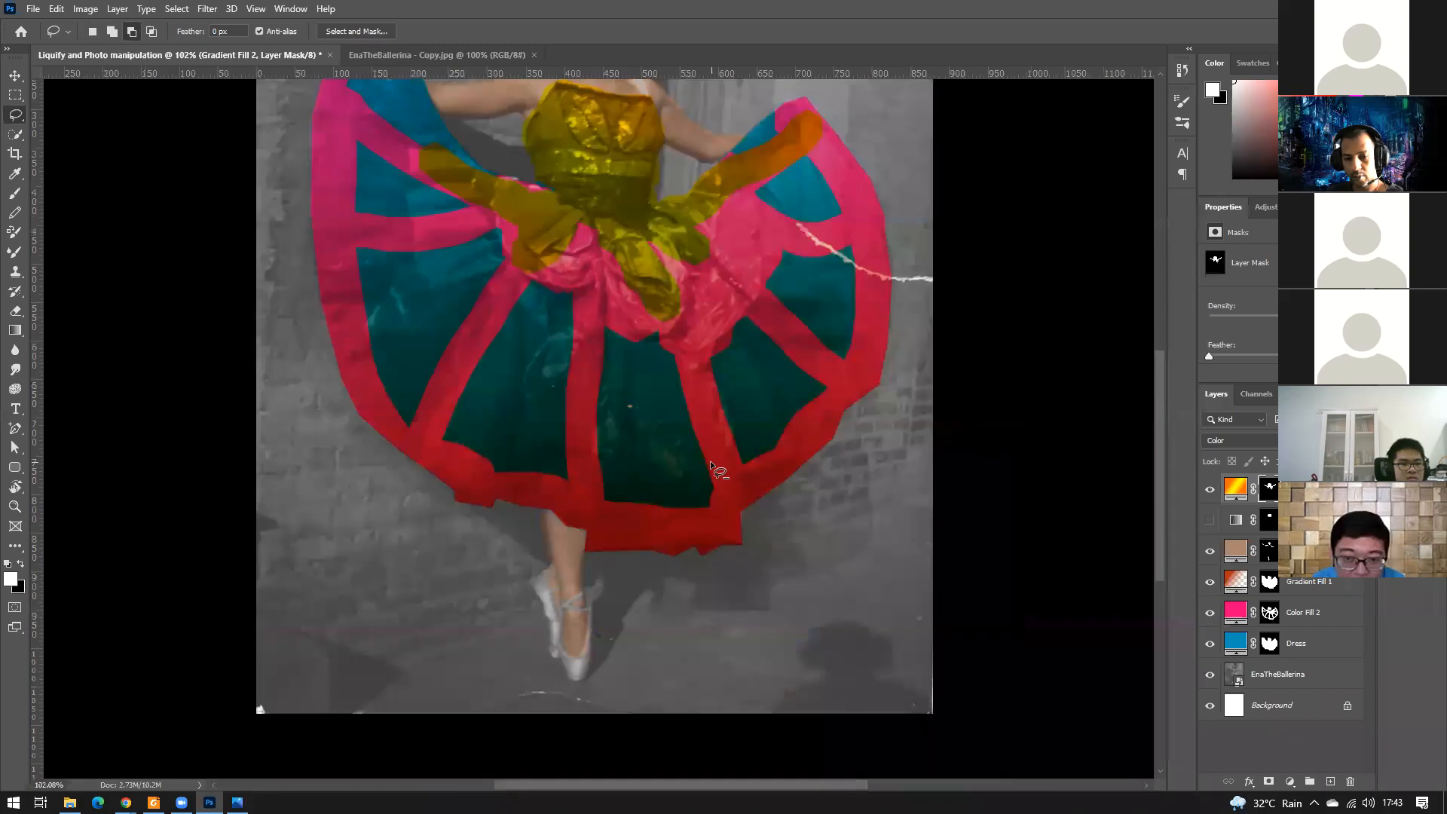
{"action": "left_click_drag", "start_coordinate": [710, 460], "coordinate": [703, 548]}
{"action": "scroll", "coordinate": [623, 476], "scroll_direction": "up", "scroll_amount": 3}
{"action": "scroll", "coordinate": [632, 472], "scroll_direction": "down", "scroll_amount": 3}
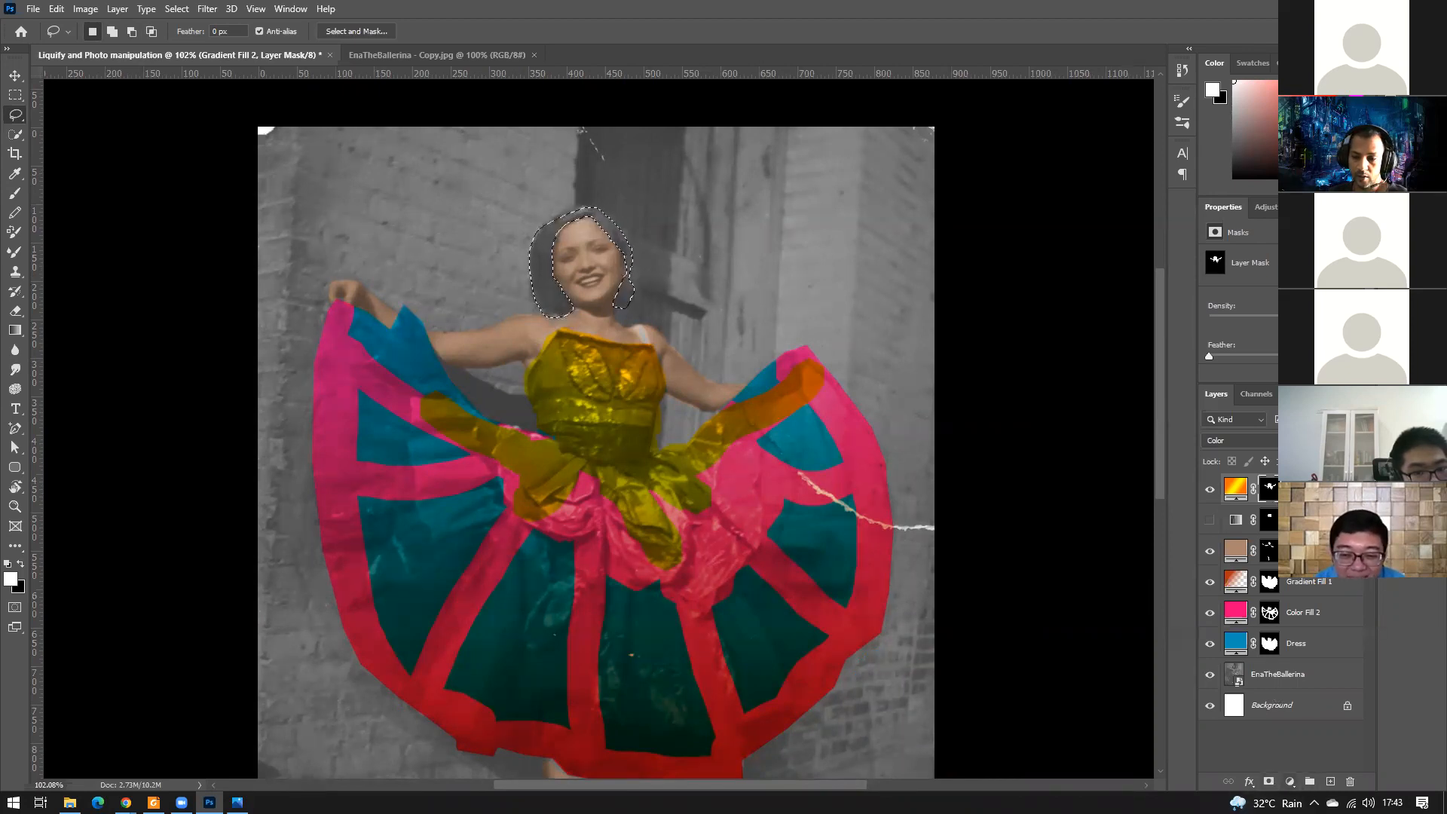
Add a Solid Color fill layer from the hair selection using the dark brown #2b0b02.
{"action": "left_click", "coordinate": [1290, 782]}
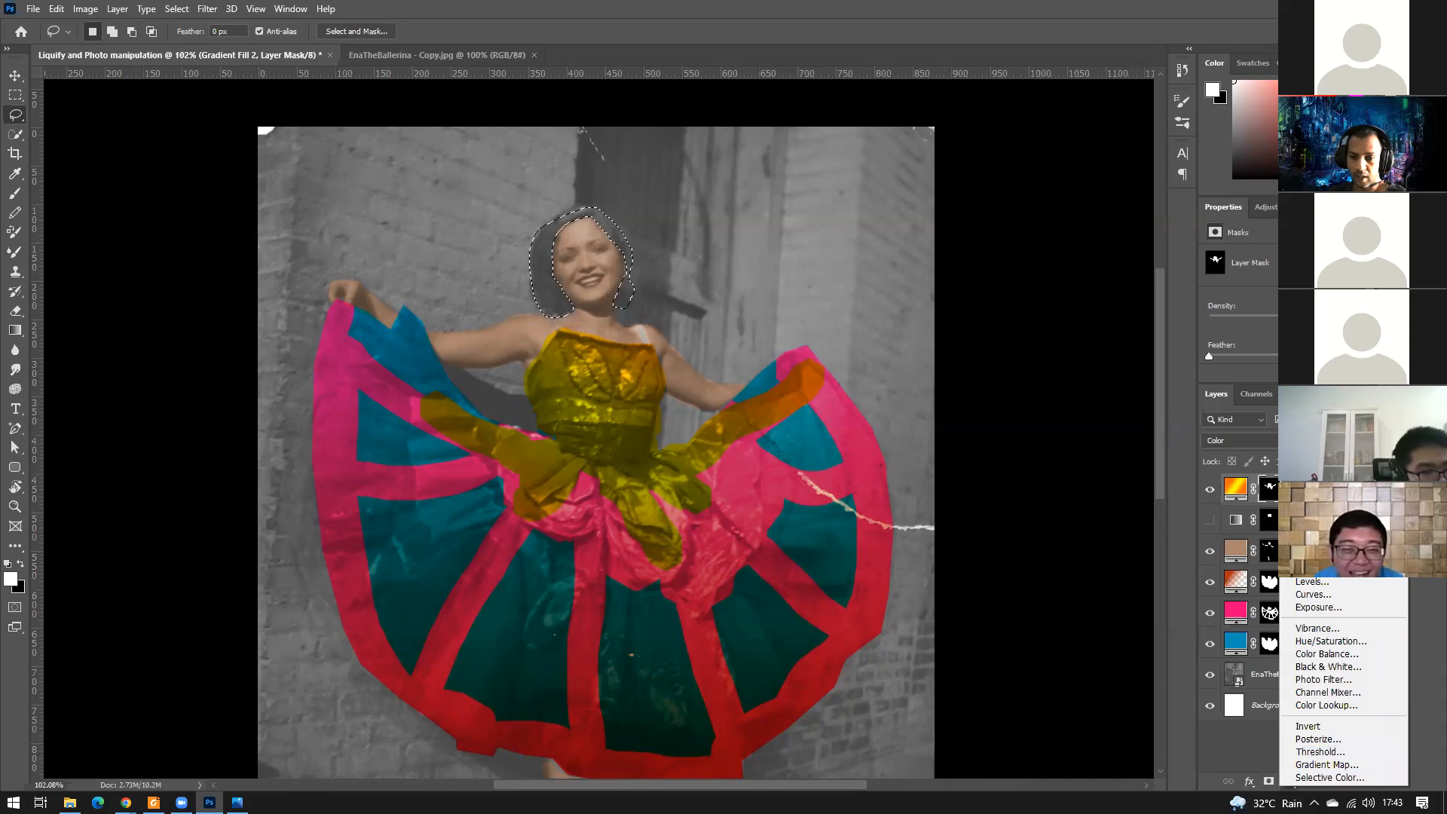
{"action": "left_click", "coordinate": [1320, 522]}
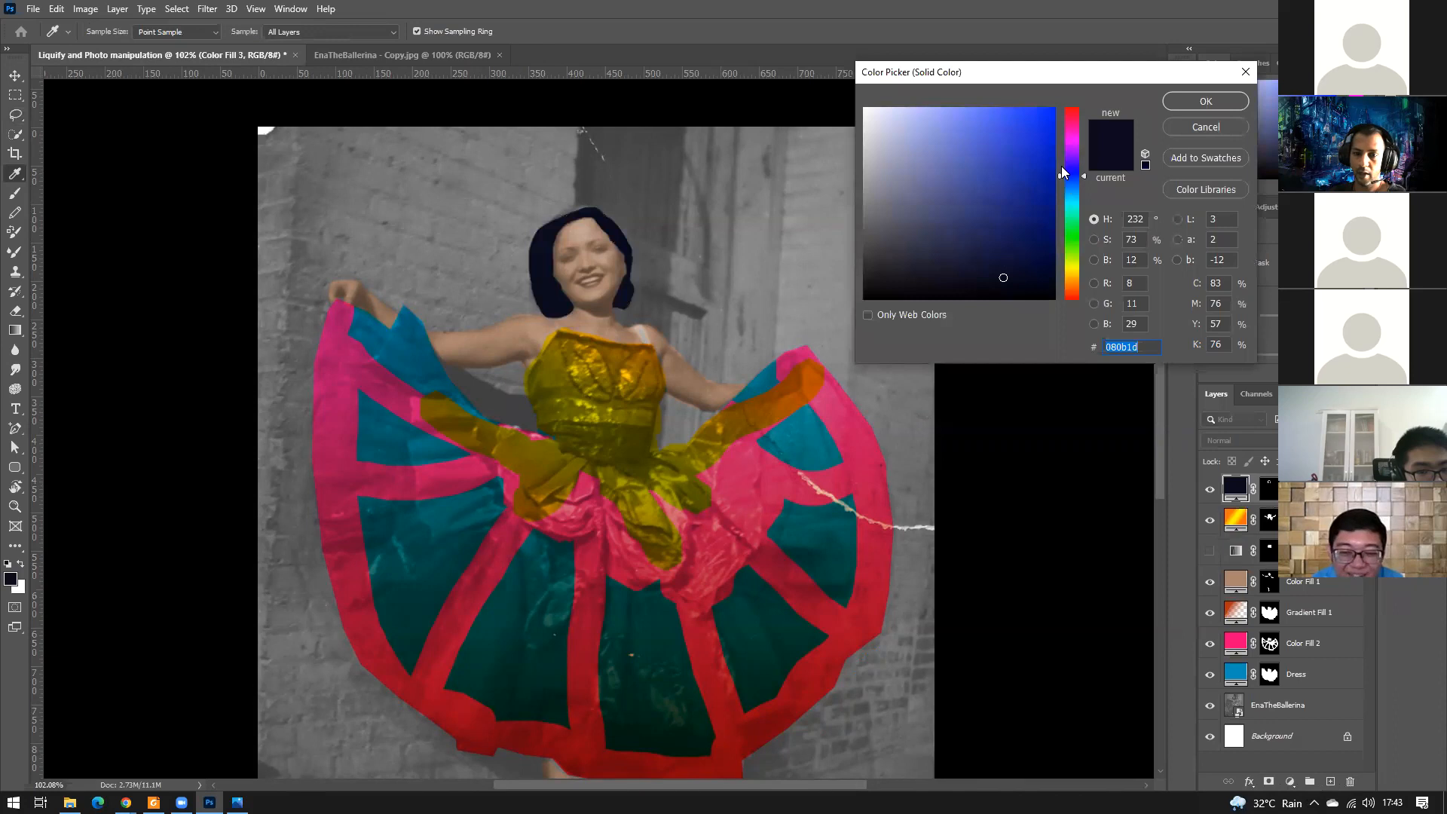
{"action": "left_click_drag", "start_coordinate": [1066, 255], "coordinate": [1086, 293]}
{"action": "left_click", "coordinate": [1043, 237]}
{"action": "left_click", "coordinate": [1055, 268]}
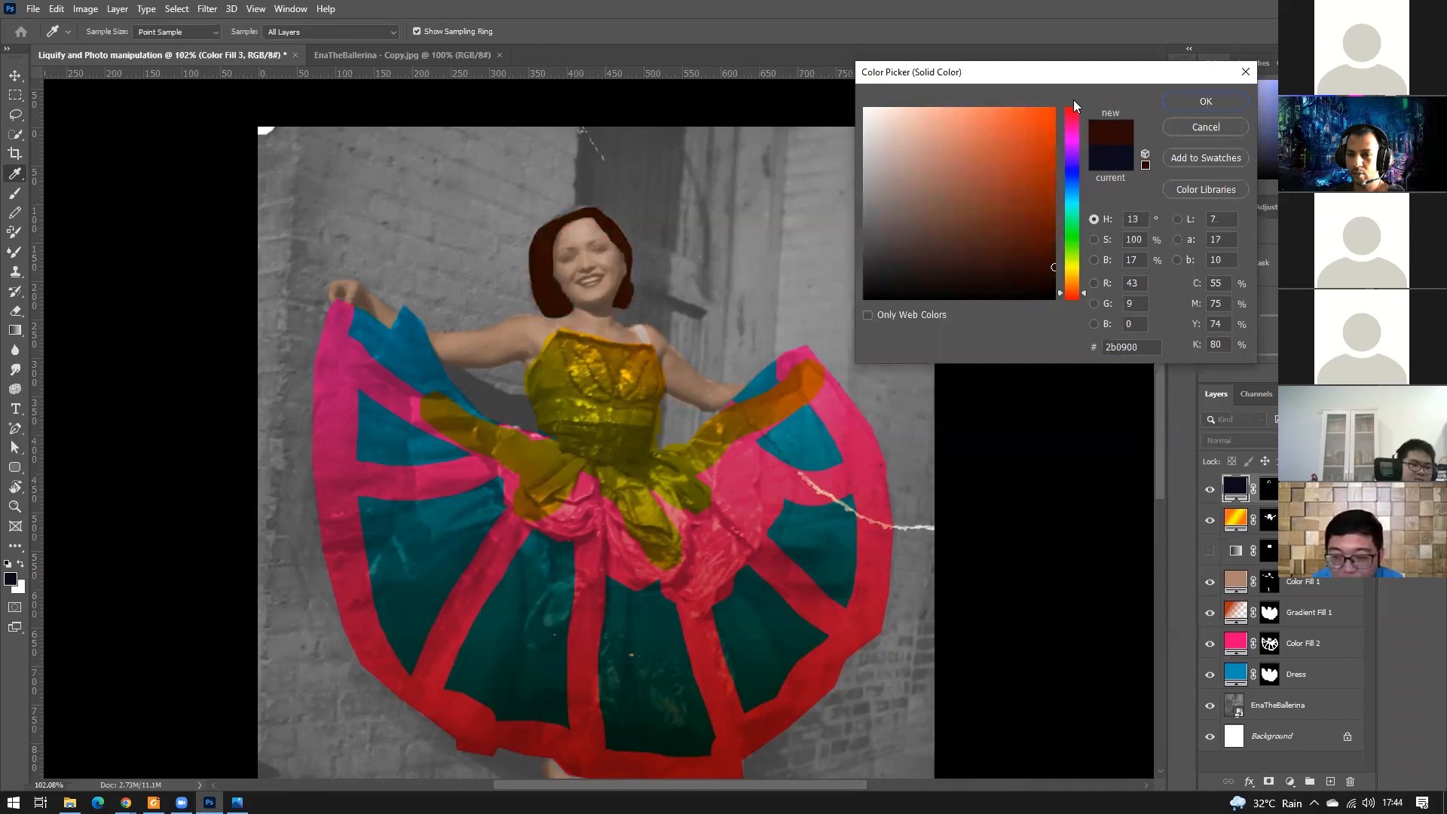
{"action": "left_click", "coordinate": [1048, 266]}
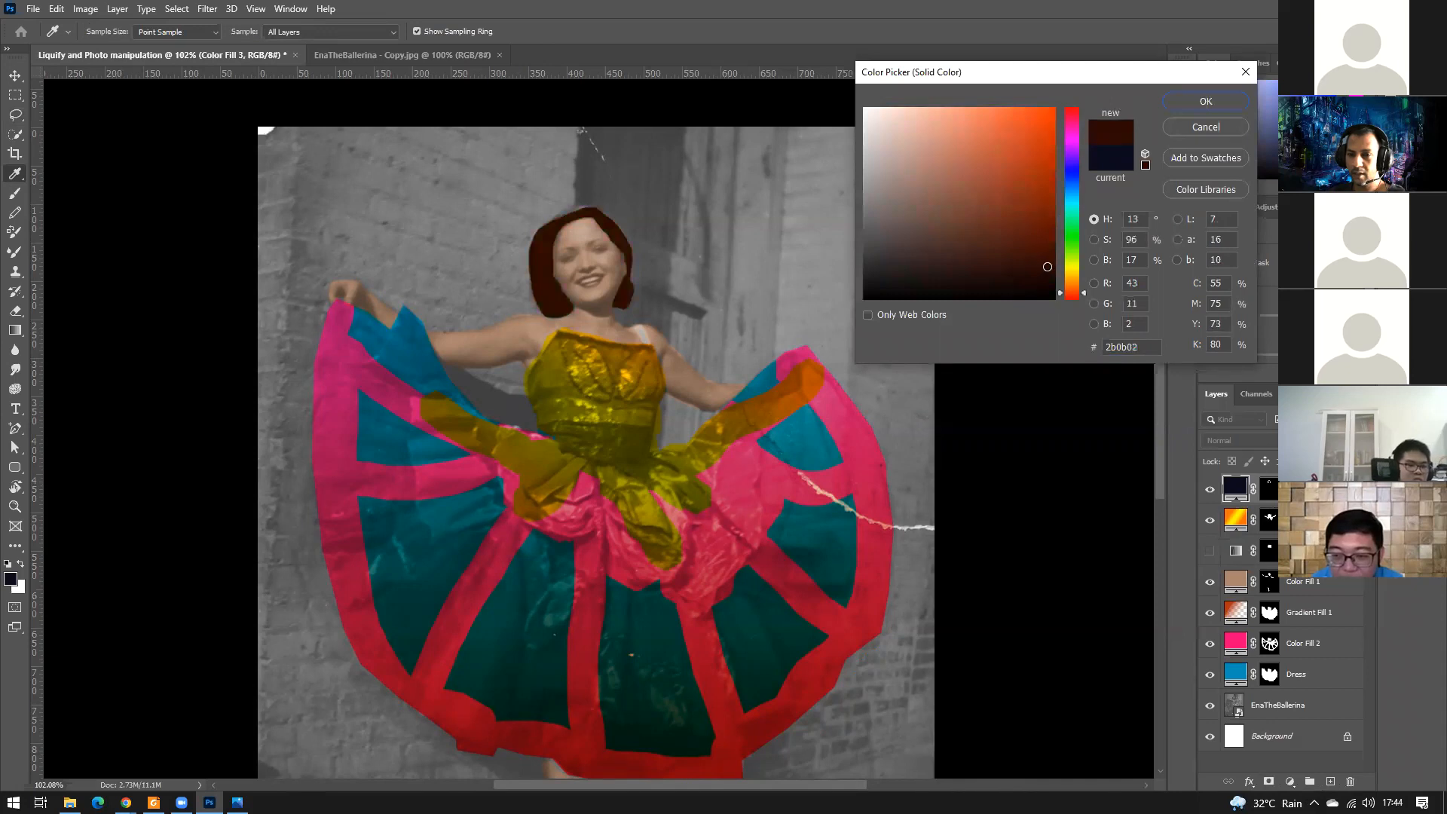
{"action": "left_click", "coordinate": [1210, 102]}
Set the blend mode of the hair's dark brown fill layer to Overlay and deselect the layer.
{"action": "left_click", "coordinate": [1237, 441]}
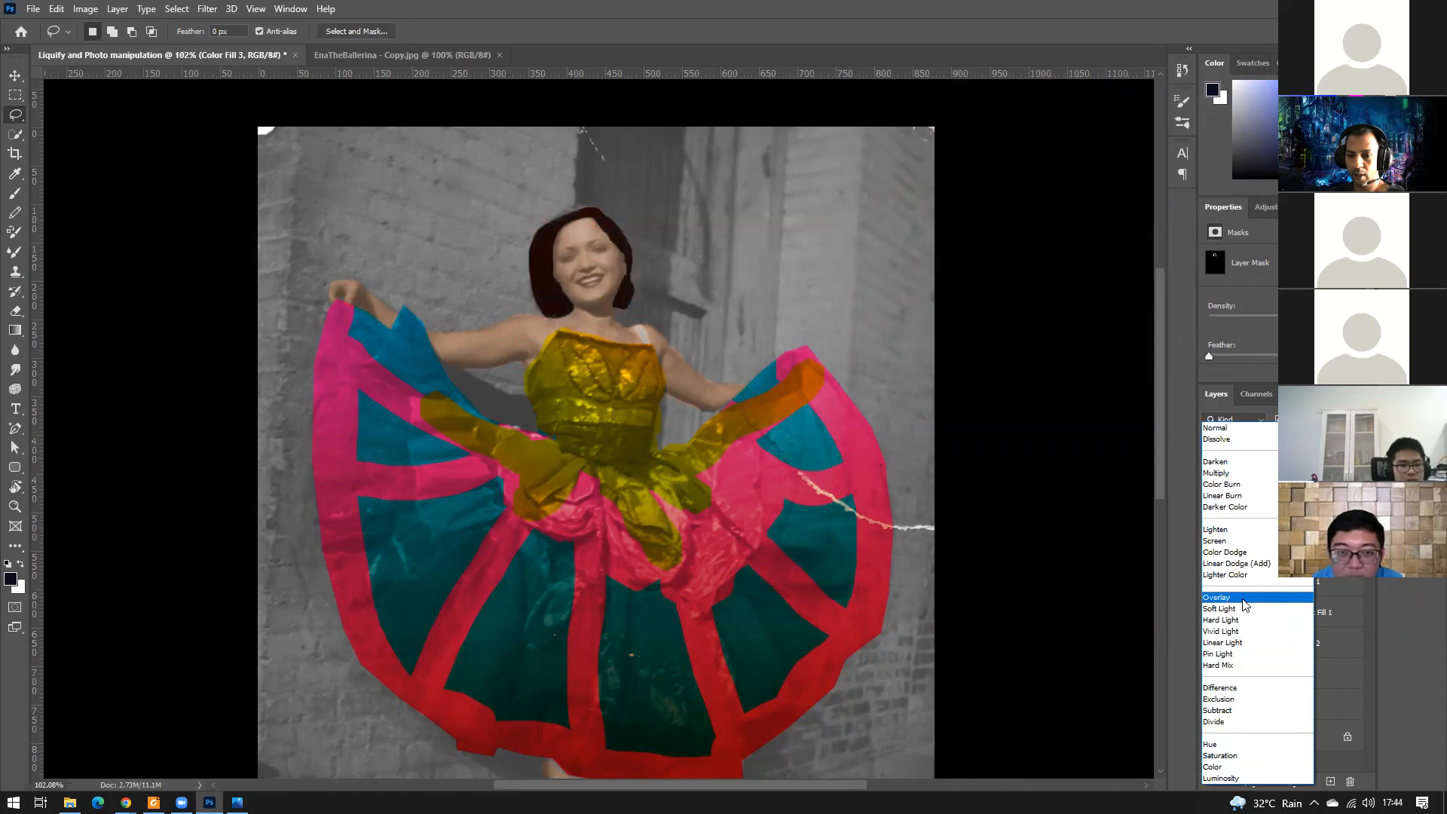
{"action": "left_click", "coordinate": [1243, 598]}
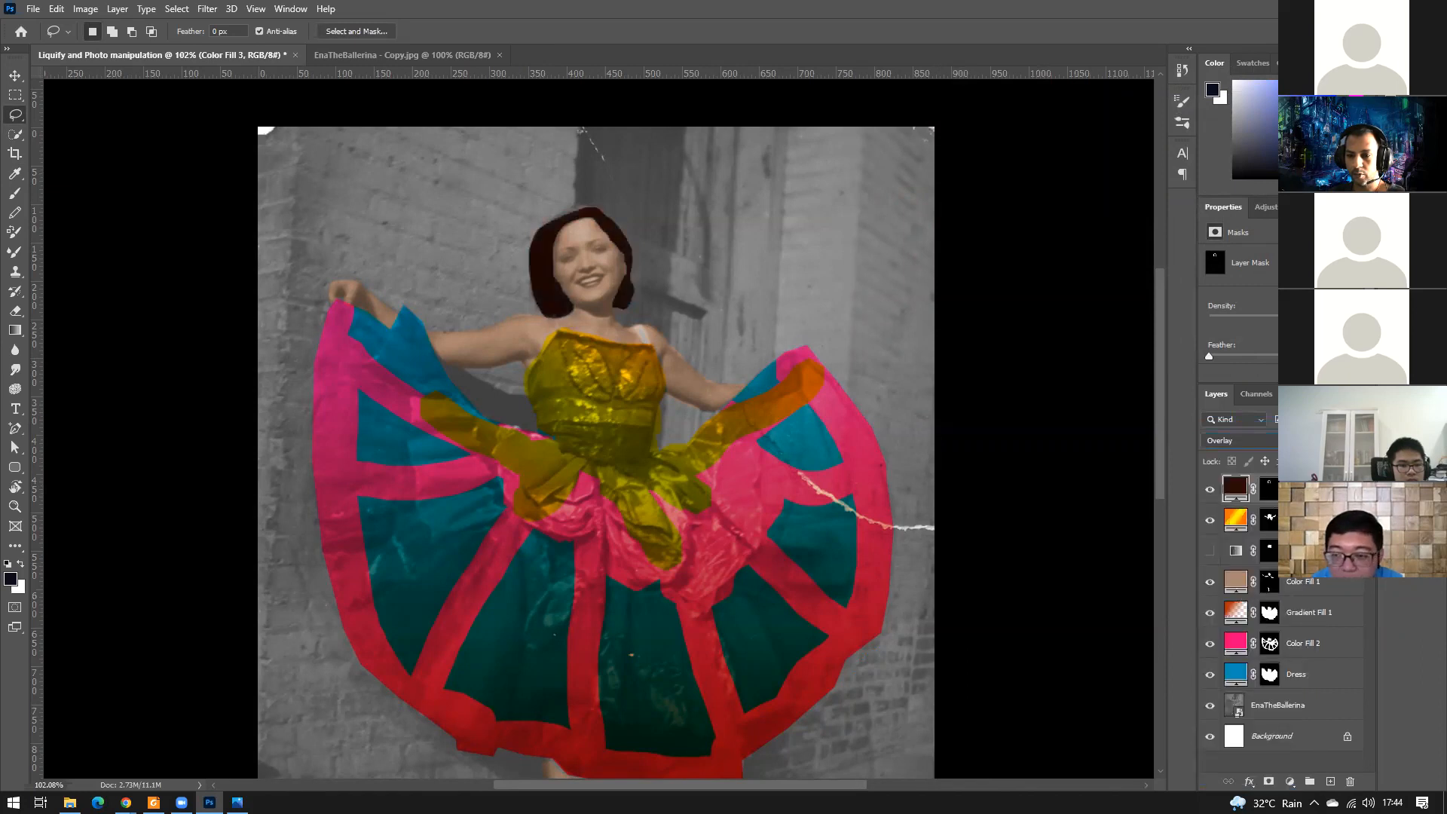
{"action": "left_click", "coordinate": [1308, 757]}
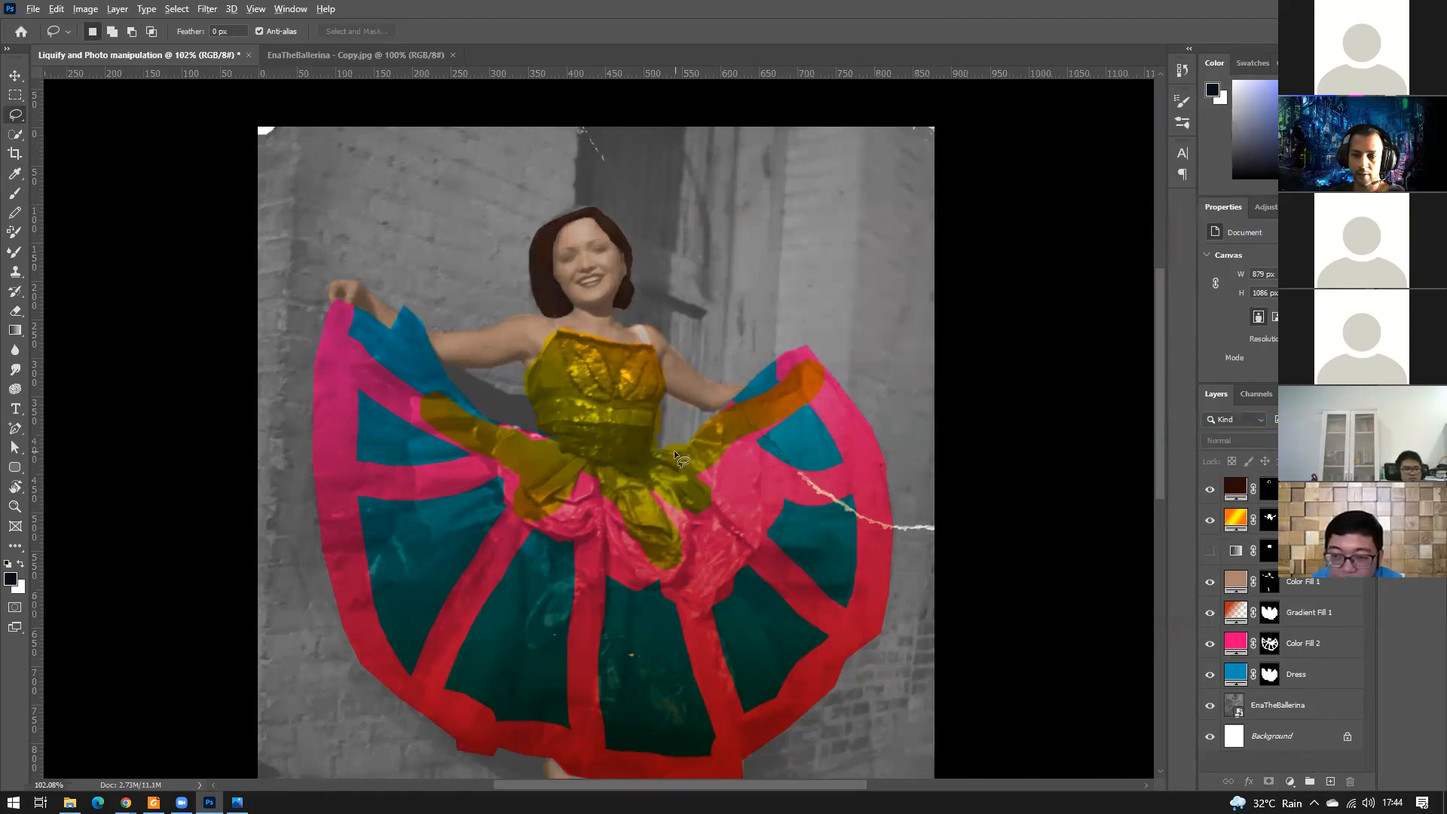
Paint the eyebrows and lips in white with a small brush on the mask of the hair's dark brown fill layer.
{"action": "scroll", "coordinate": [677, 456], "scroll_direction": "up", "scroll_amount": 2}
{"action": "left_click", "coordinate": [1270, 490]}
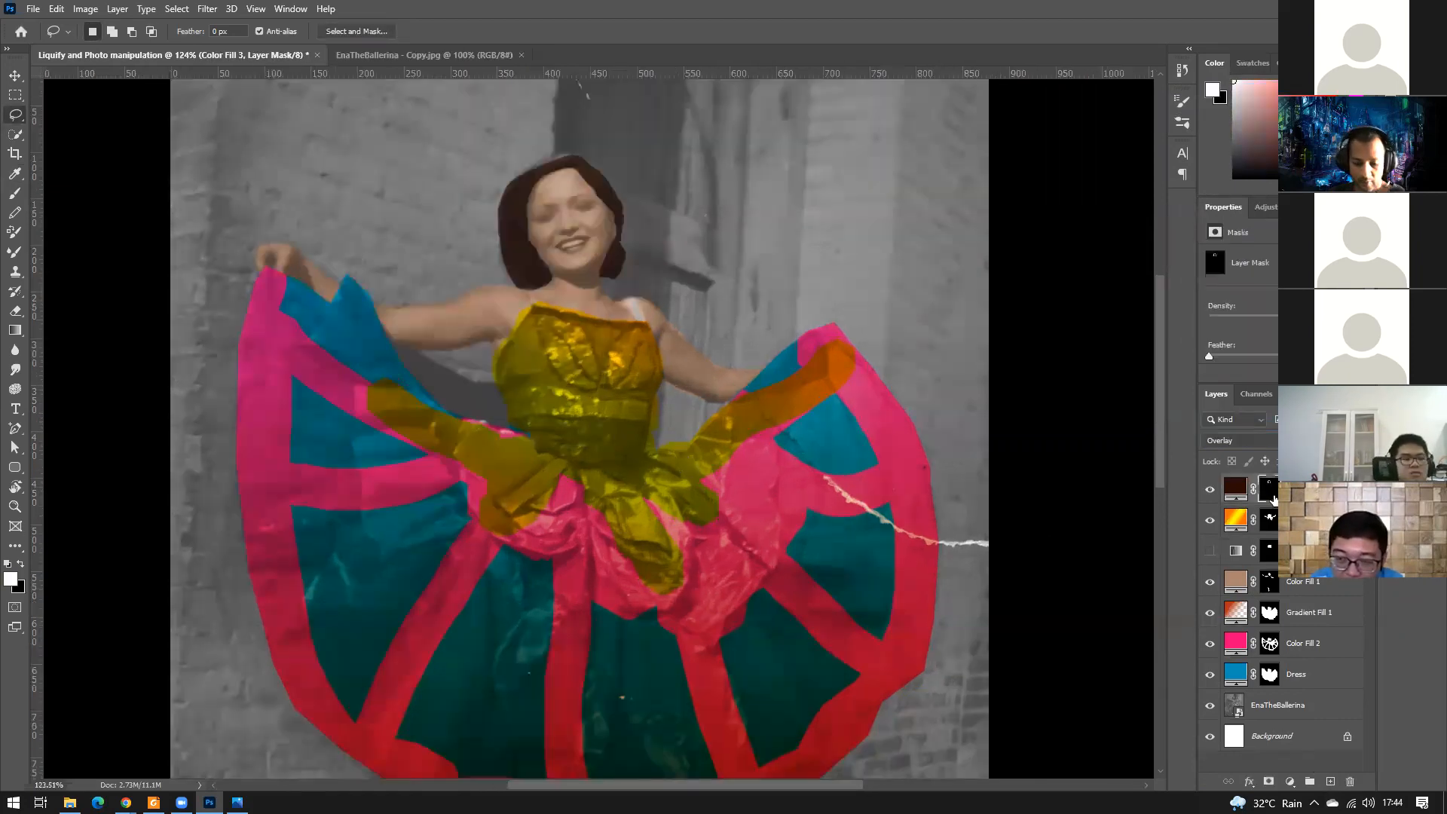
{"action": "key", "text": "x"}
{"action": "key", "text": "b"}
{"action": "key", "text": "bracketleft"}
{"action": "key", "text": "bracketleft"}
{"action": "key", "text": "bracketleft"}
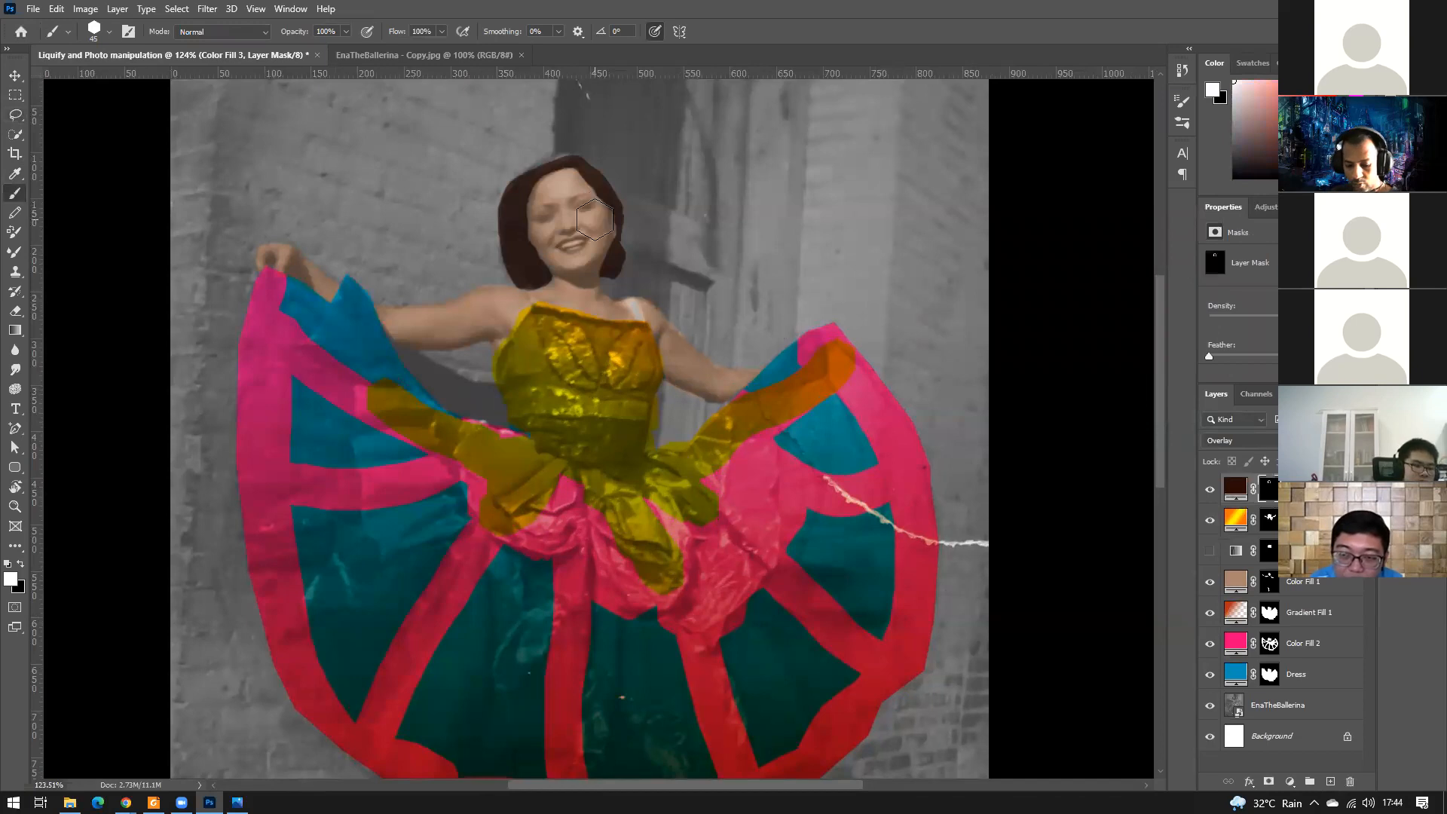
{"action": "key", "text": "bracketleft"}
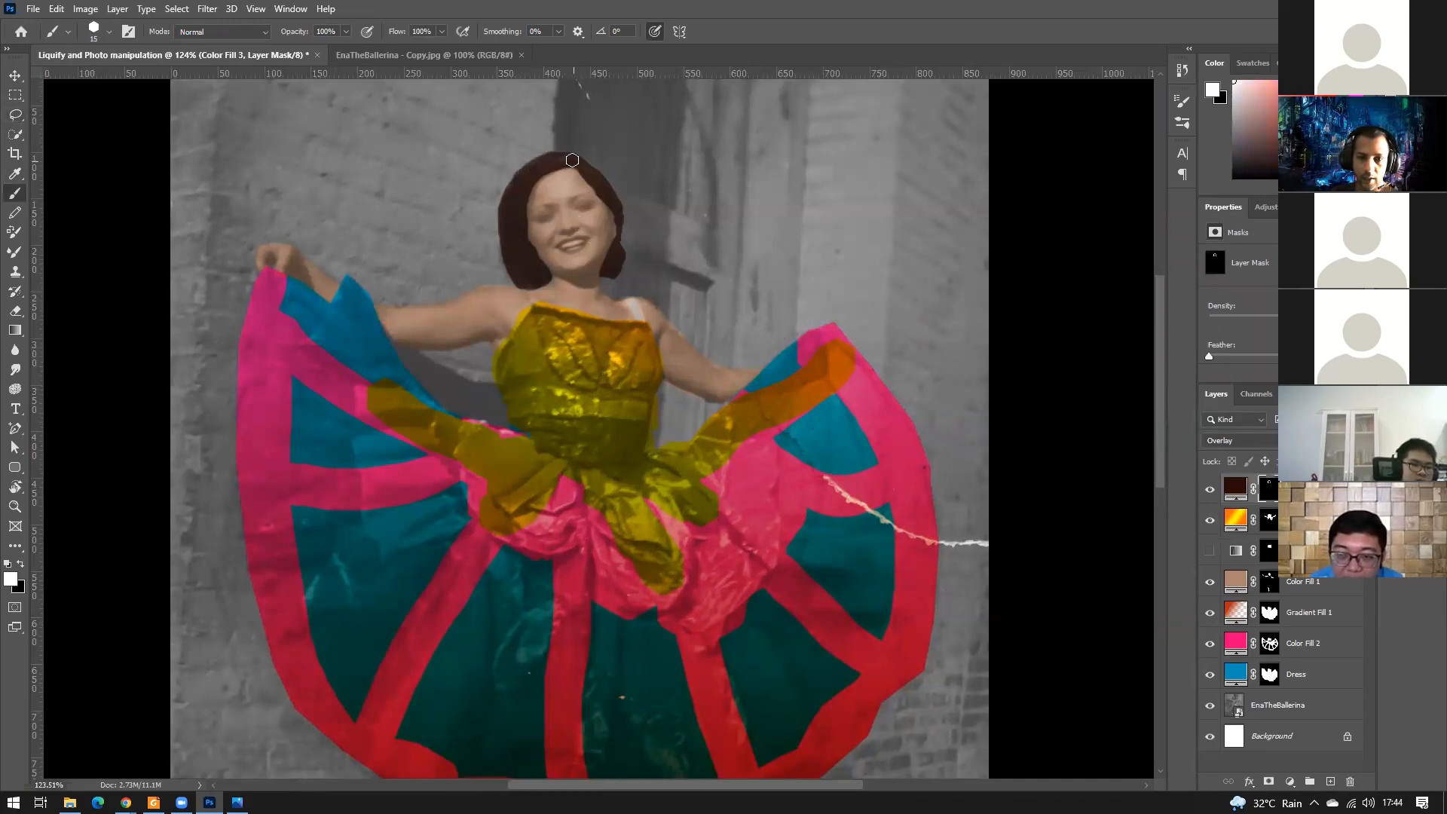
{"action": "key", "text": "bracketleft"}
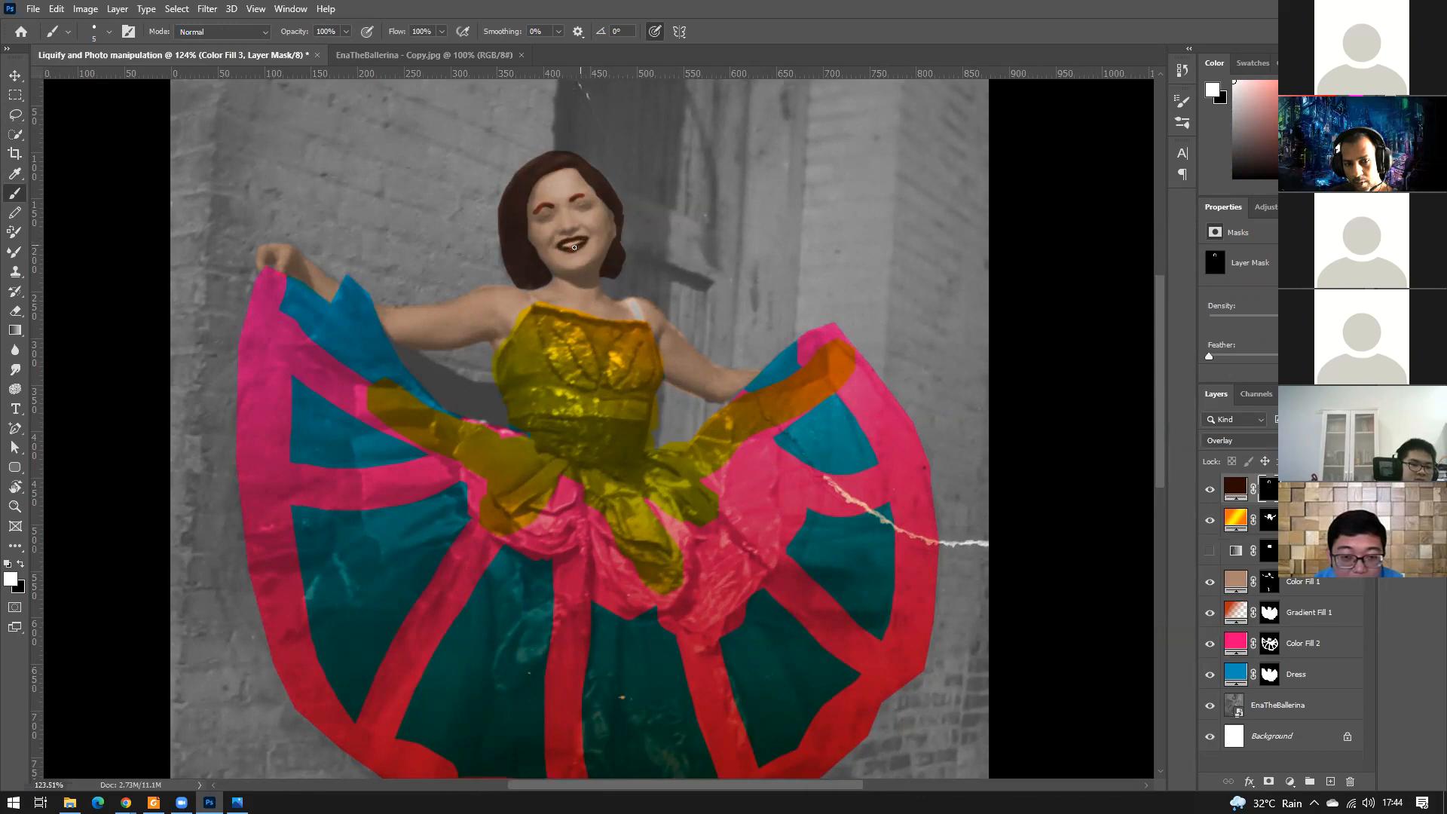
Trim the painted eyebrows with black on the hair fill layer's mask and check the face at several zoom levels.
{"action": "scroll", "coordinate": [679, 273], "scroll_direction": "down", "scroll_amount": 3}
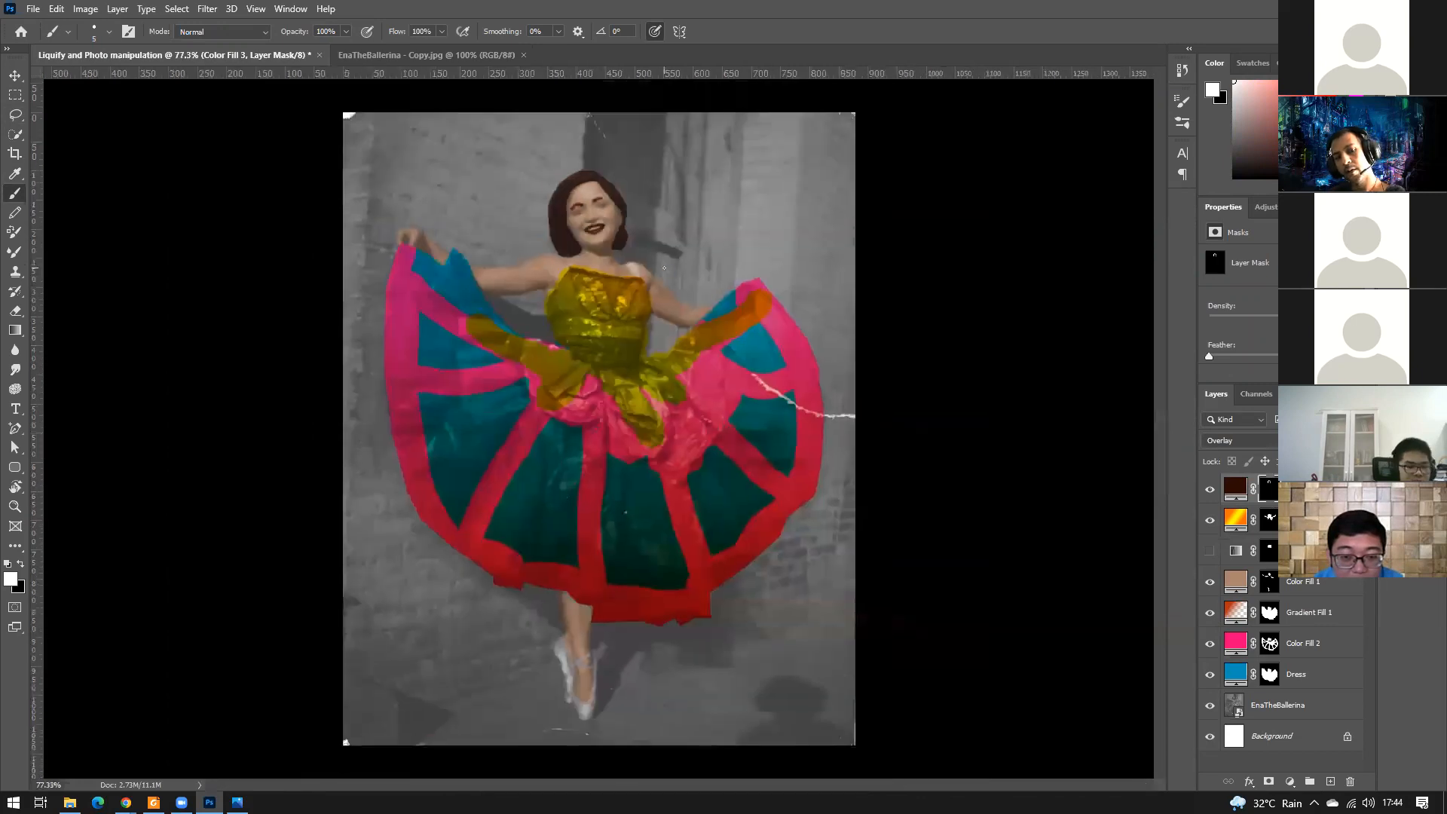
{"action": "scroll", "coordinate": [633, 260], "scroll_direction": "up", "scroll_amount": 4}
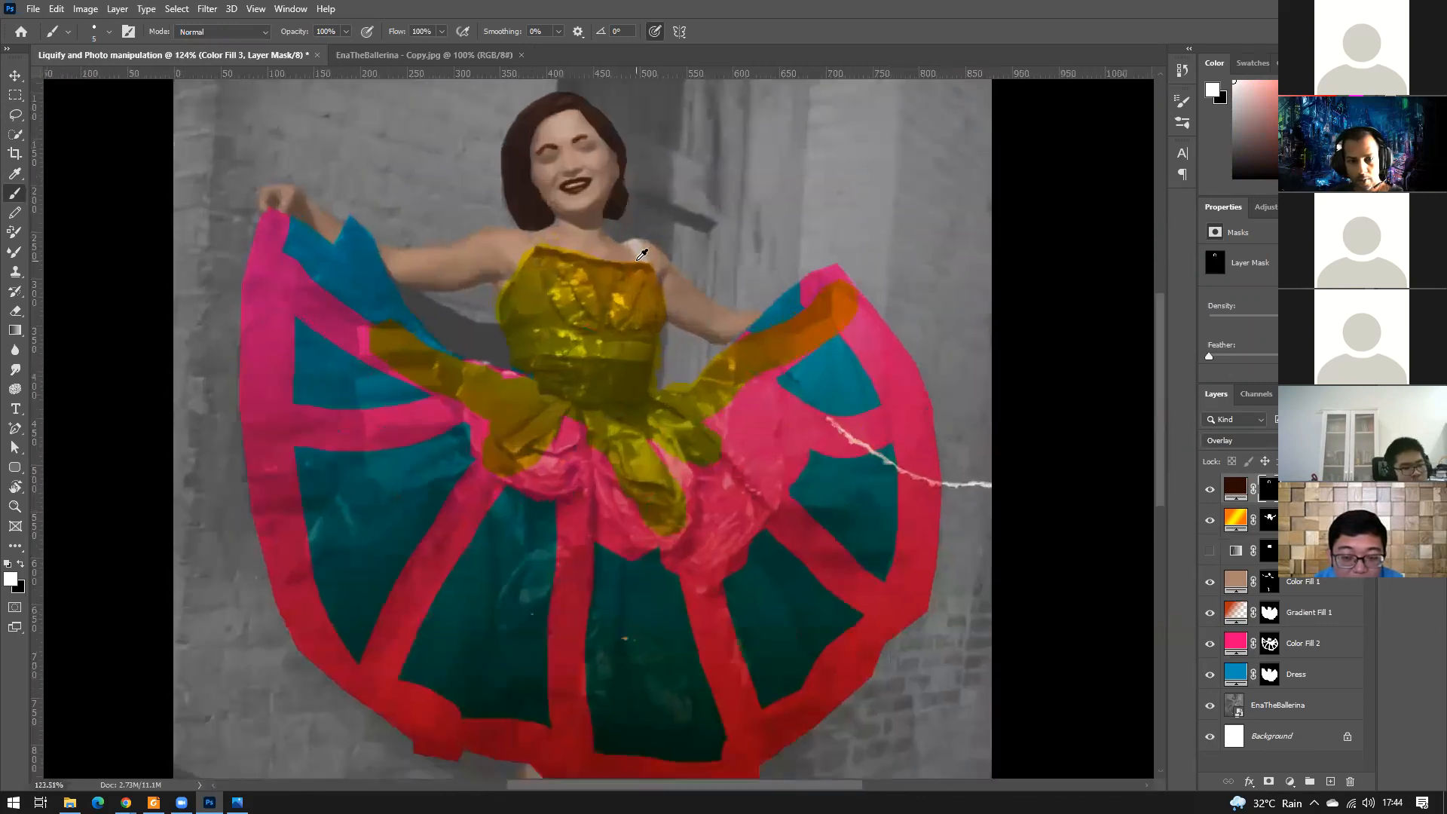
{"action": "key", "text": "x"}
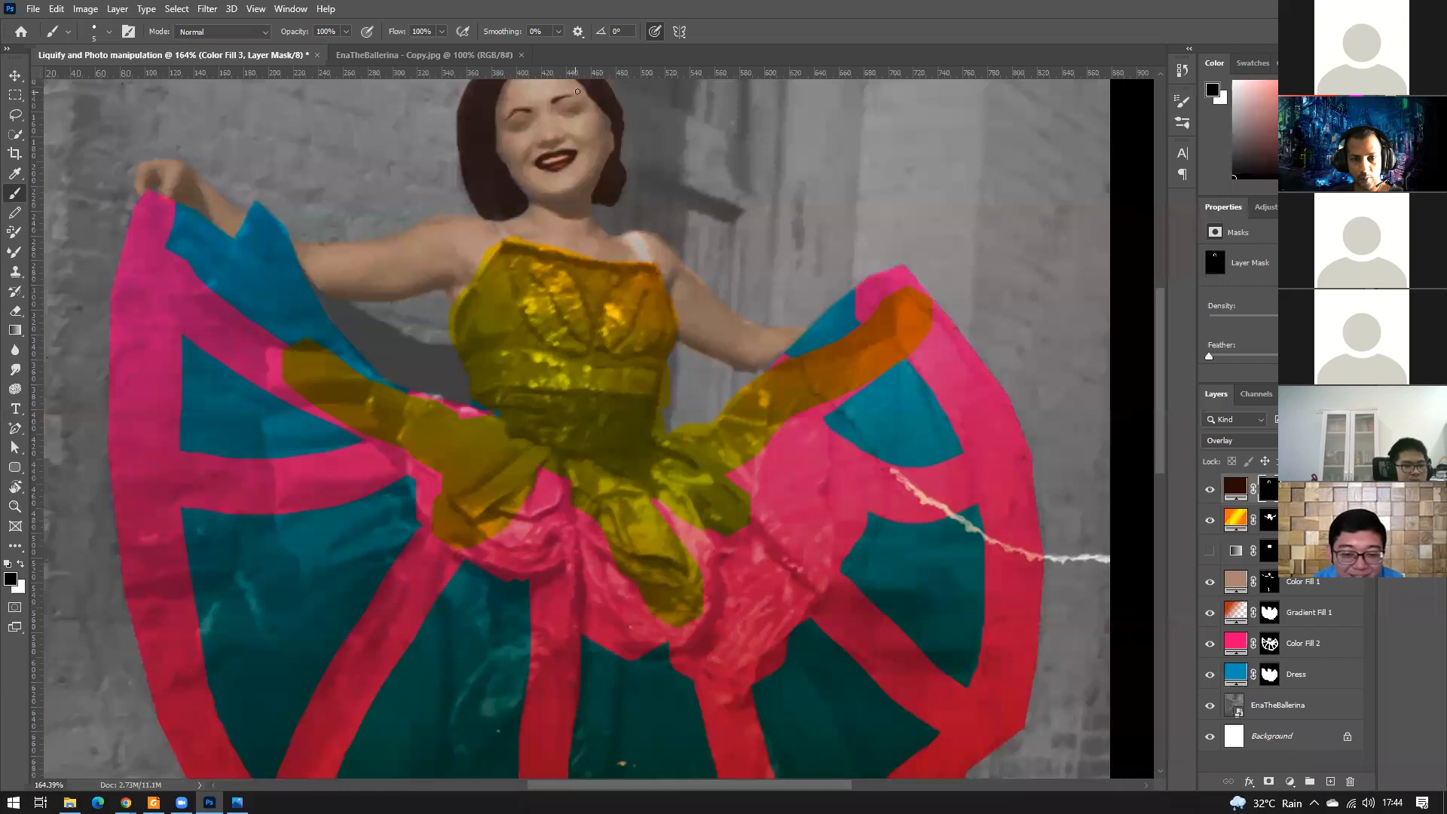
{"action": "scroll", "coordinate": [631, 206], "scroll_direction": "down", "scroll_amount": 6}
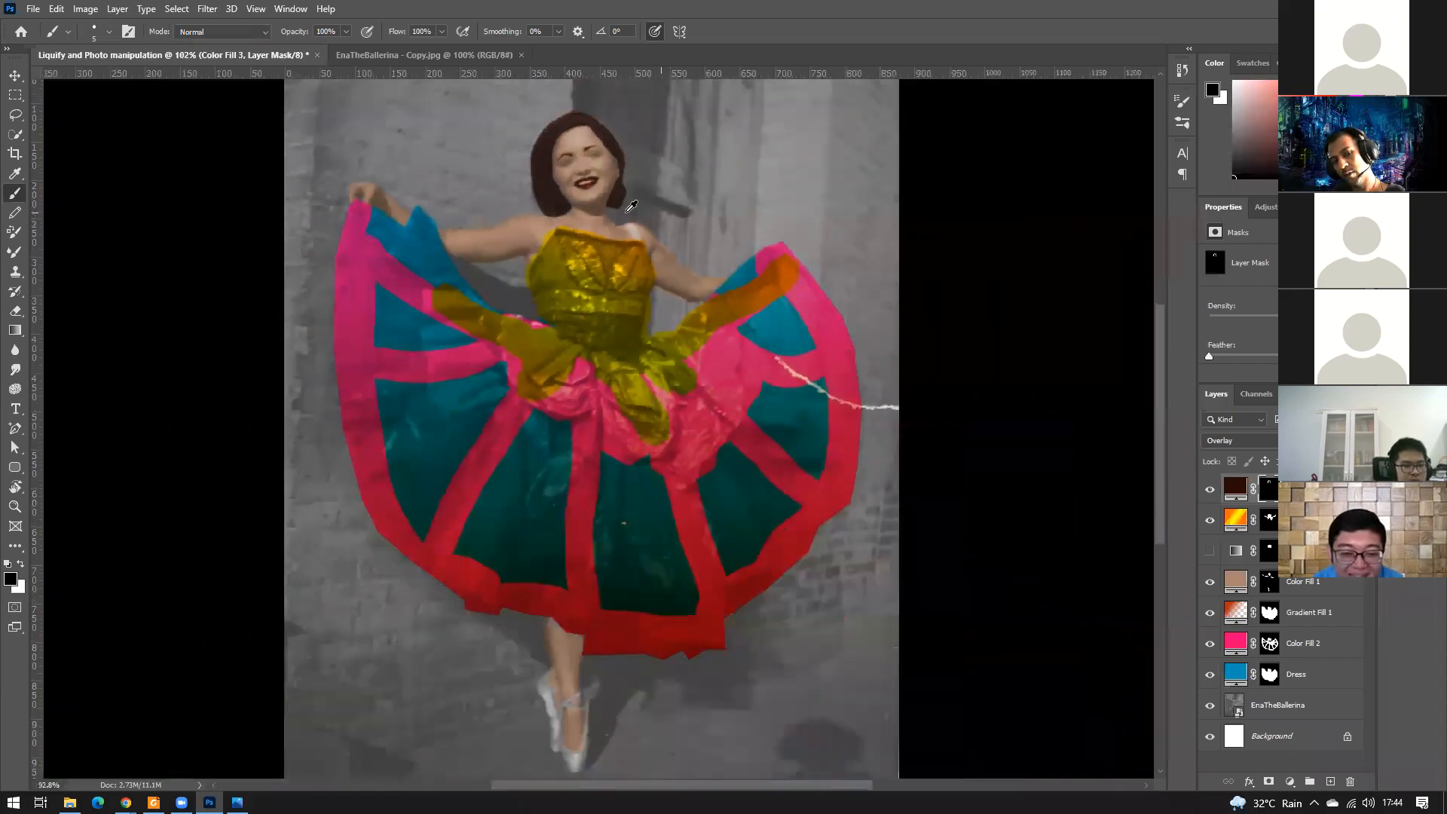
{"action": "scroll", "coordinate": [633, 343], "scroll_direction": "down", "scroll_amount": 3}
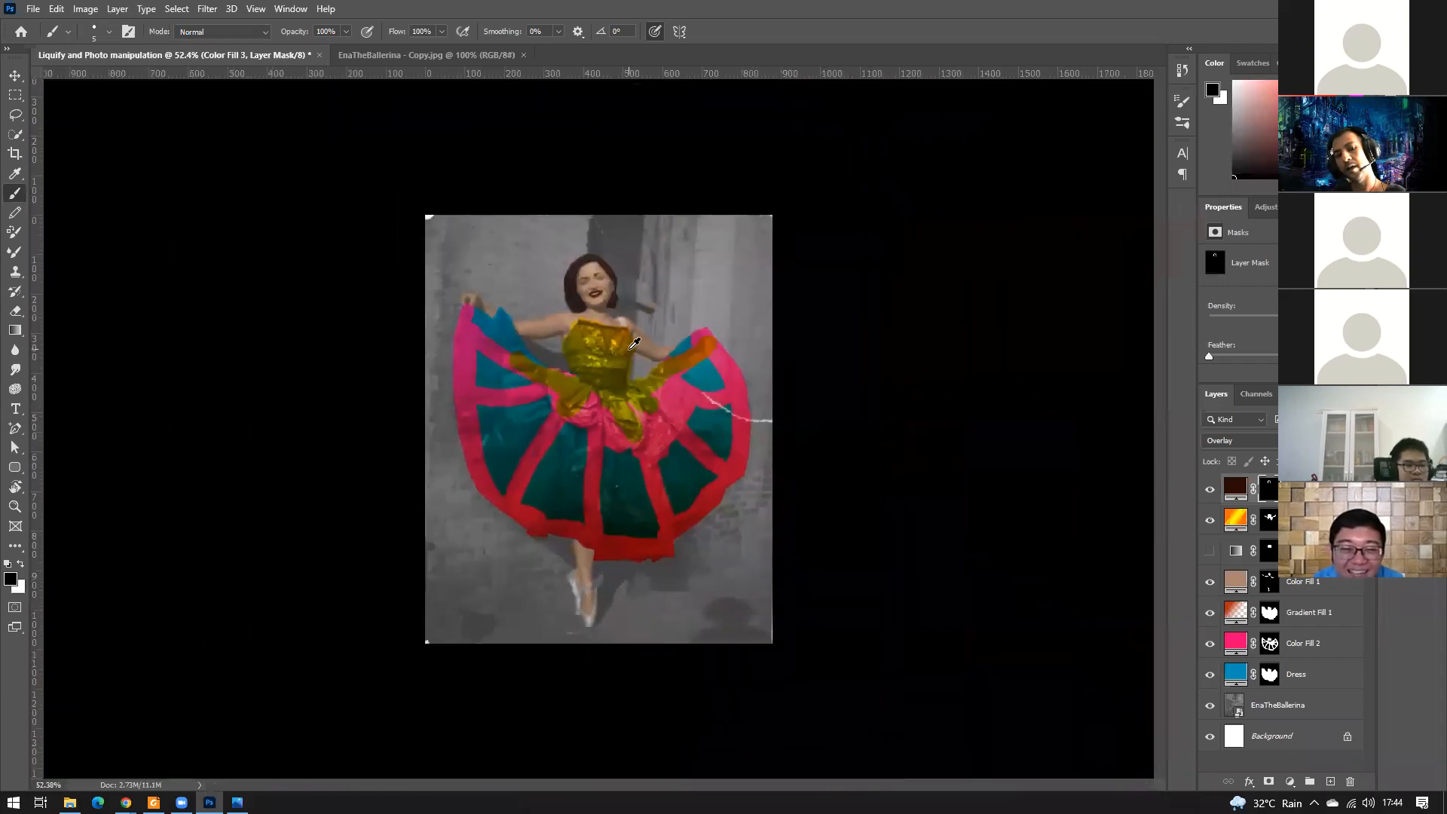
{"action": "scroll", "coordinate": [633, 342], "scroll_direction": "up", "scroll_amount": 2}
{"action": "scroll", "coordinate": [636, 339], "scroll_direction": "up", "scroll_amount": 1}
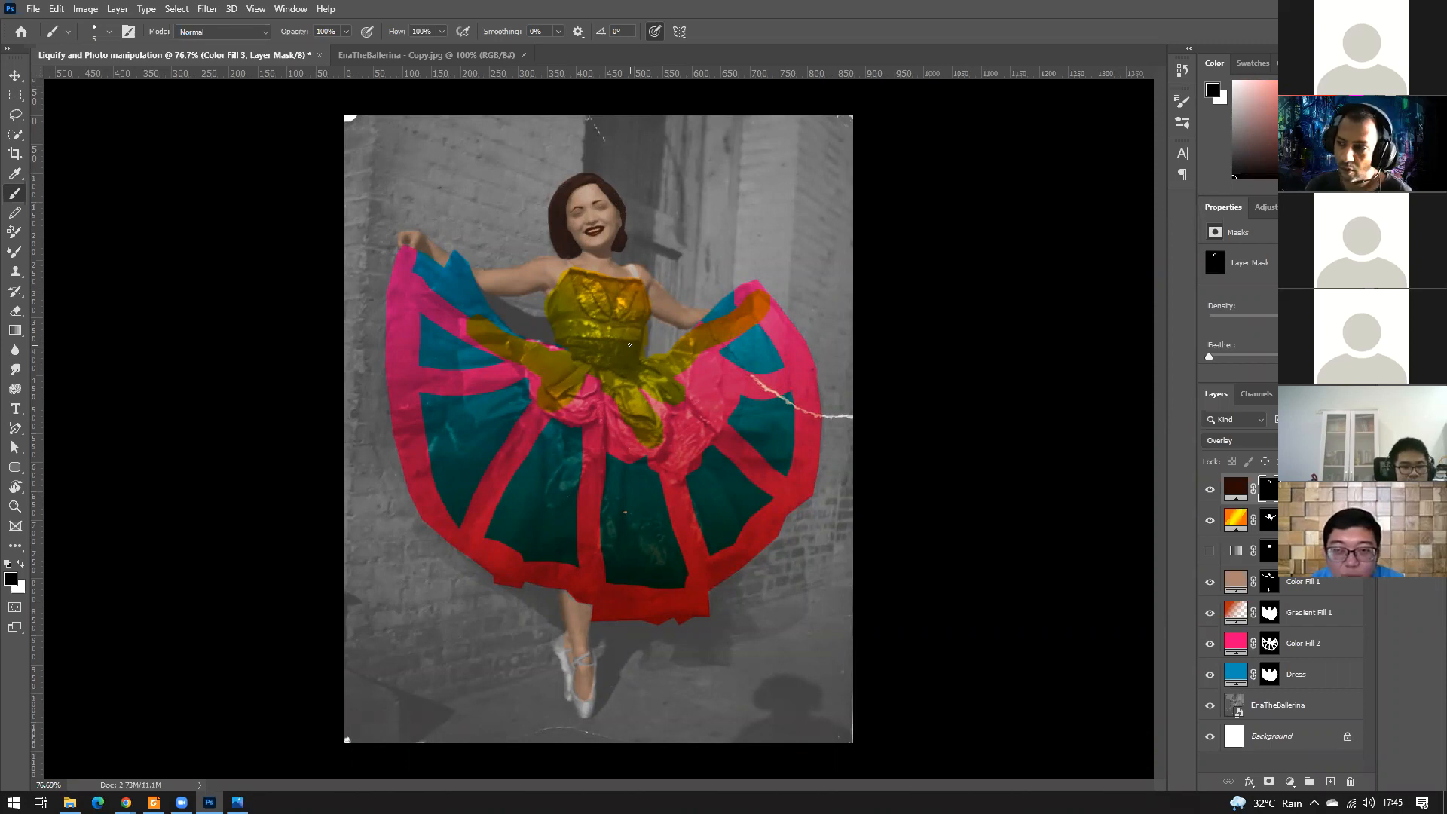
Switch to Photos to view the reference picture EnaTheBallerina Color.jpg, and return to Photoshop to compare it with the colorized photo.
{"action": "key", "text": "alt+Tab"}
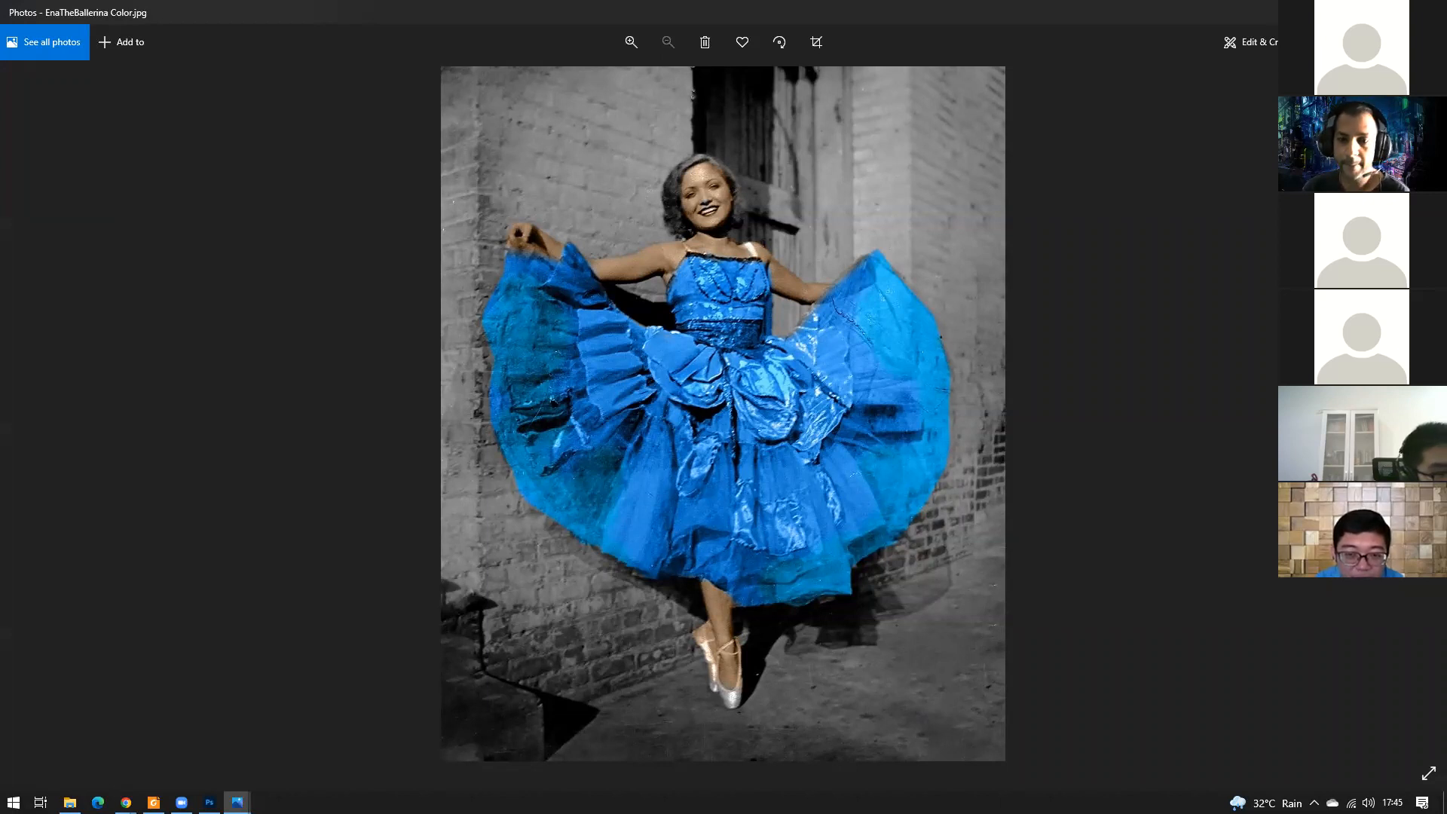
{"action": "key", "text": "alt+Tab"}
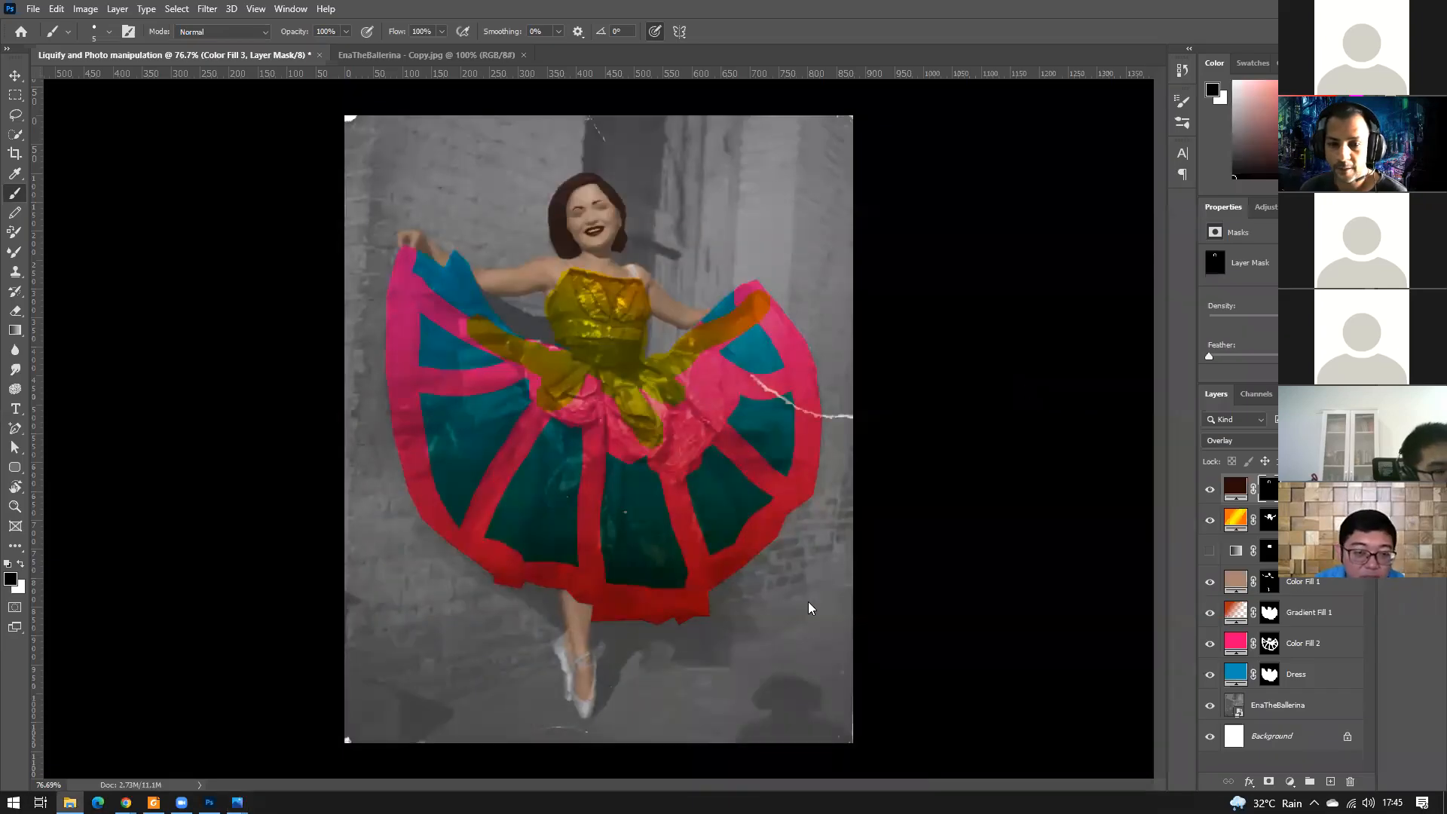
{"action": "scroll", "coordinate": [783, 474], "scroll_direction": "down", "scroll_amount": 3}
{"action": "scroll", "coordinate": [784, 474], "scroll_direction": "up", "scroll_amount": 3}
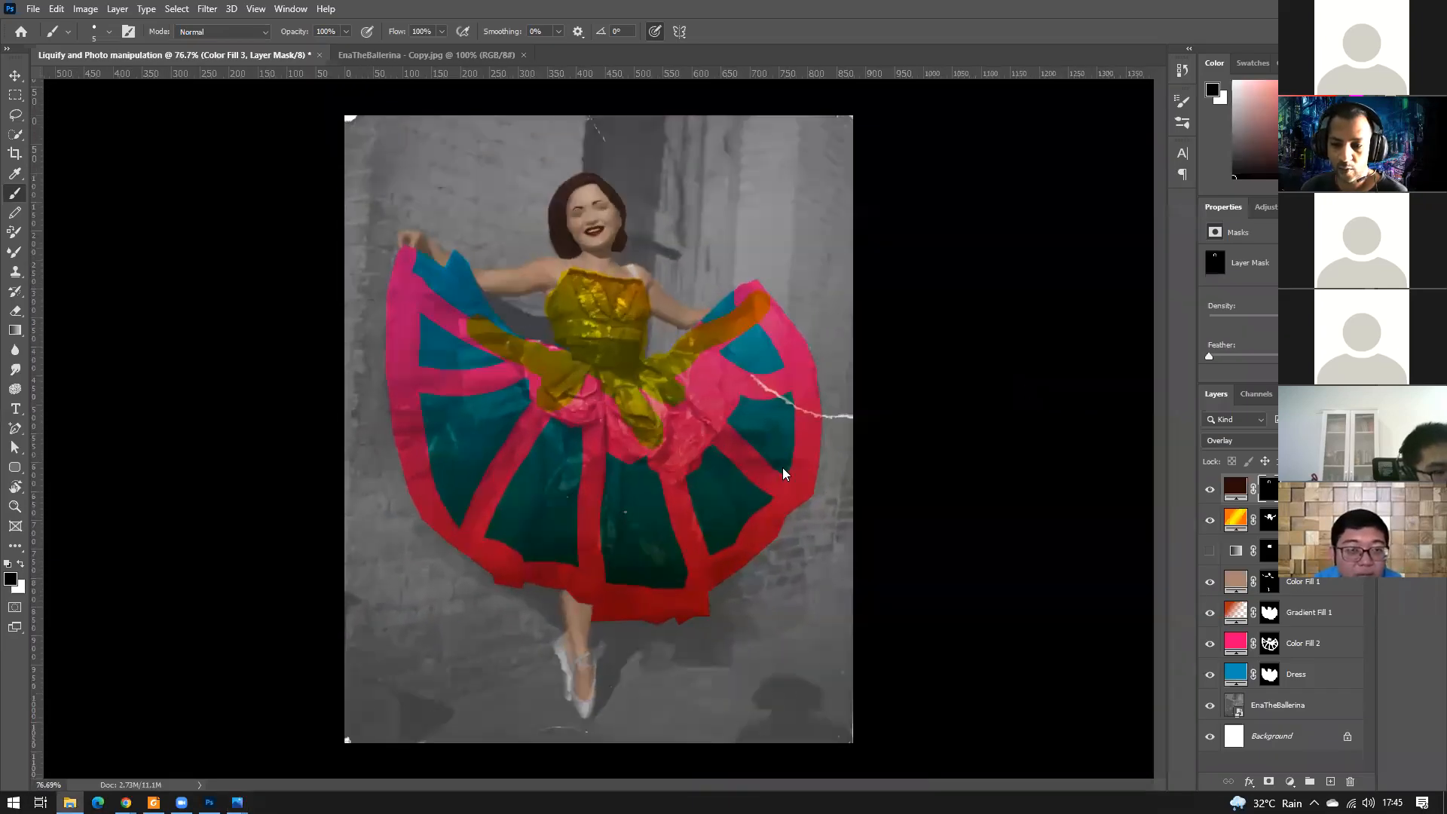
{"action": "scroll", "coordinate": [785, 474], "scroll_direction": "down", "scroll_amount": 2}
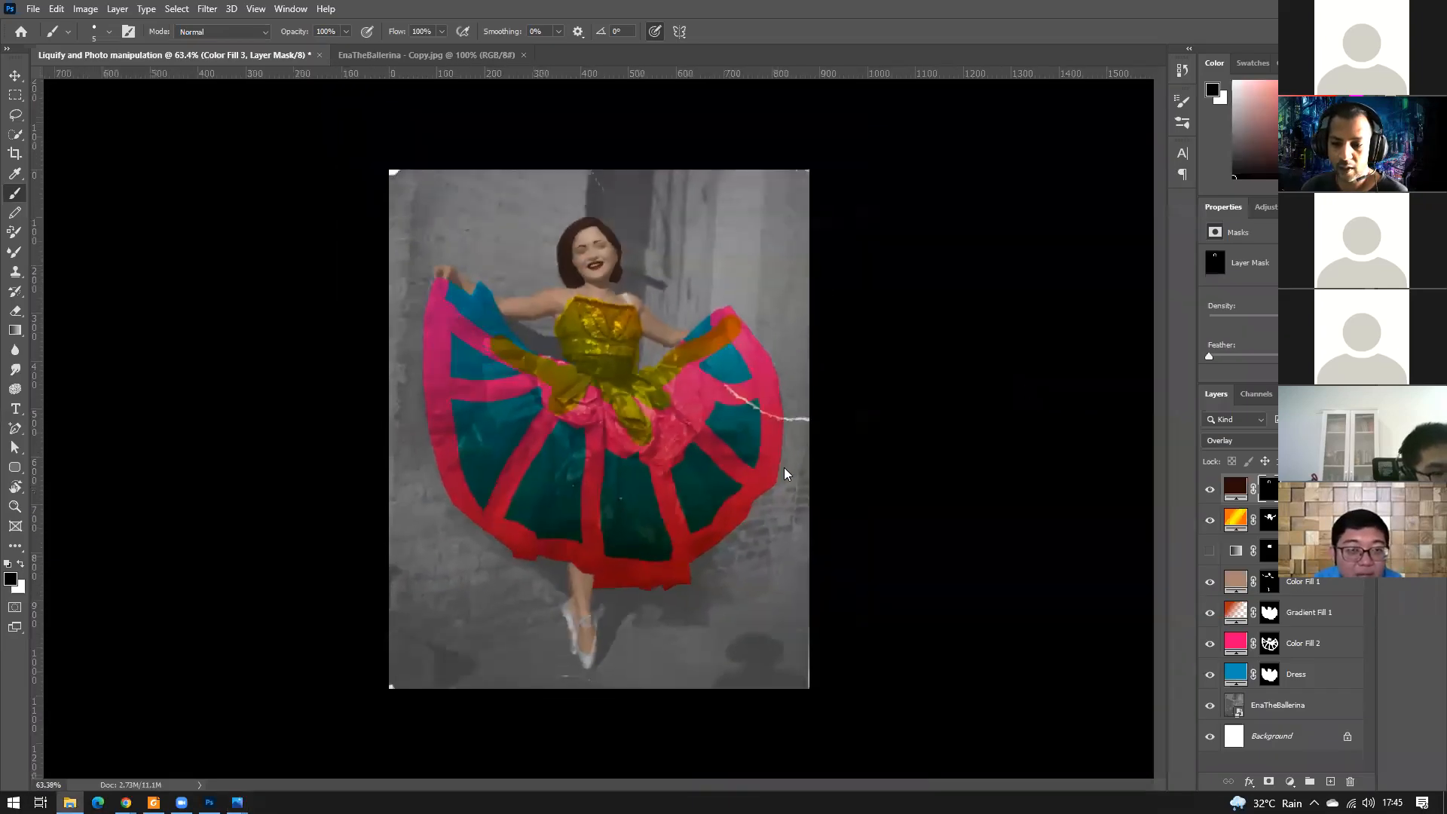
Start a Levels adjustment on the EnaTheBallerina layer with input levels of 44, 0.83 and 198, keeping the whole photo in view.
{"action": "left_click", "coordinate": [1310, 713]}
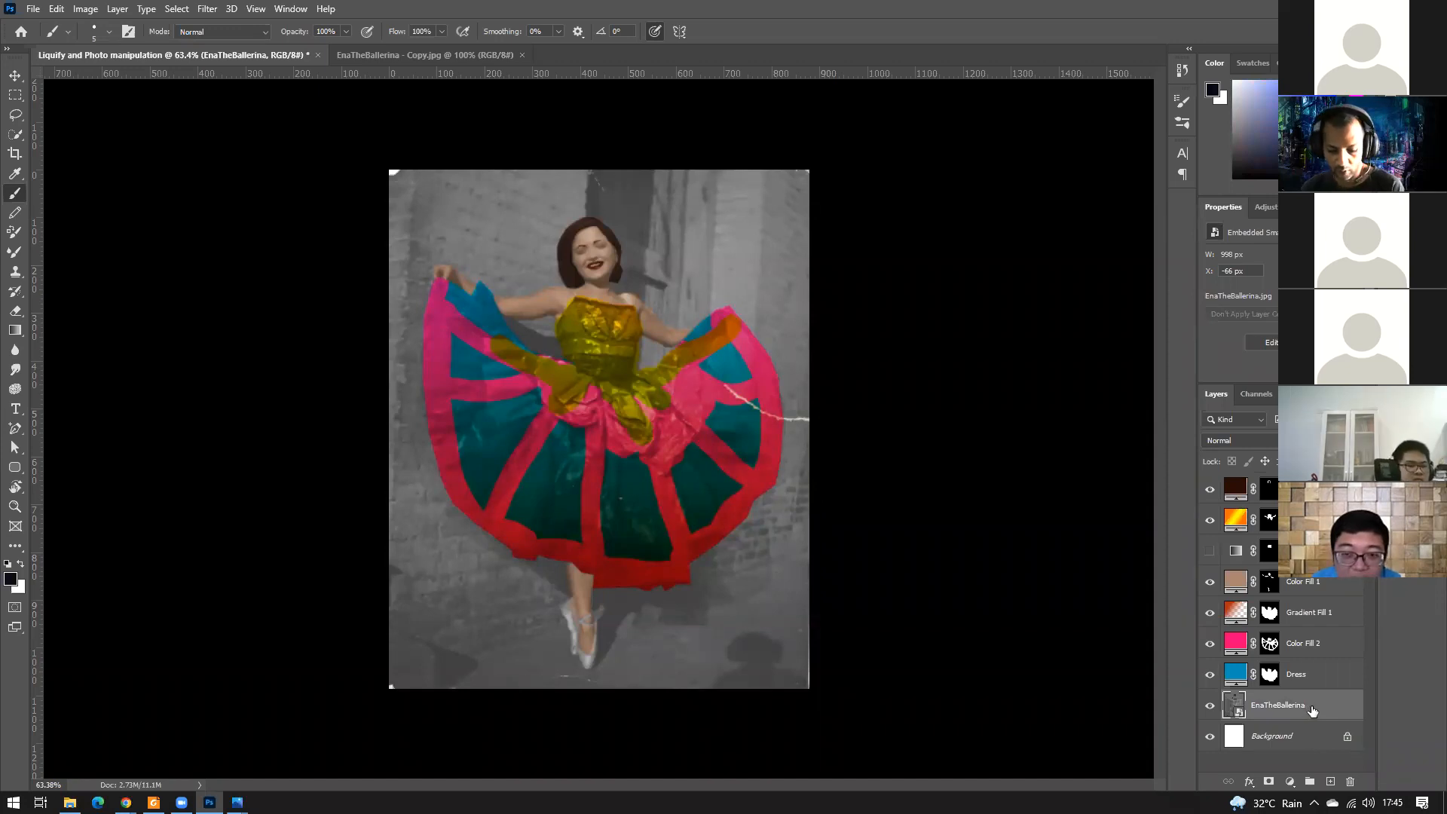
{"action": "key", "text": "ctrl+l"}
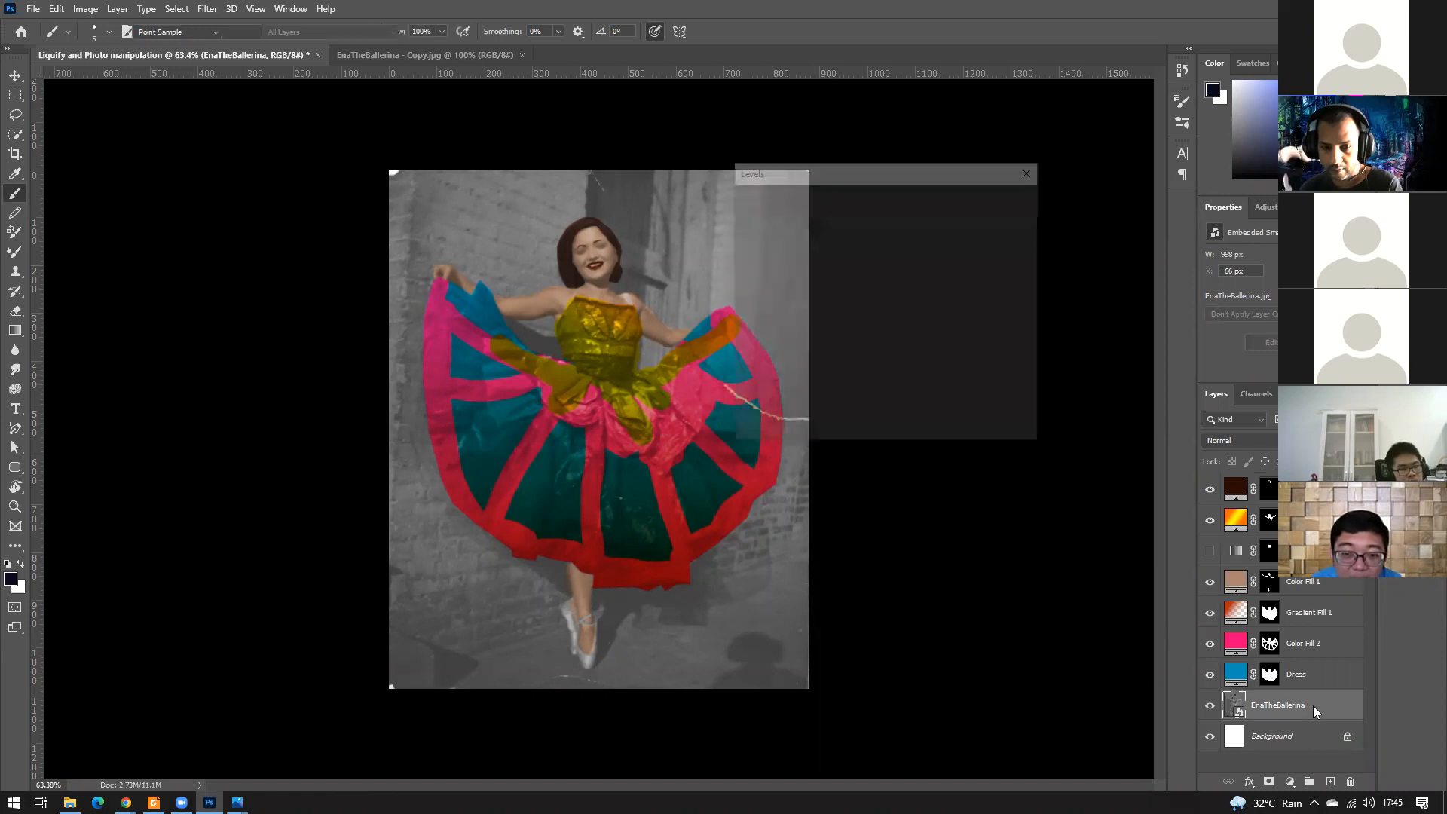
{"action": "left_click_drag", "start_coordinate": [850, 347], "coordinate": [860, 346]}
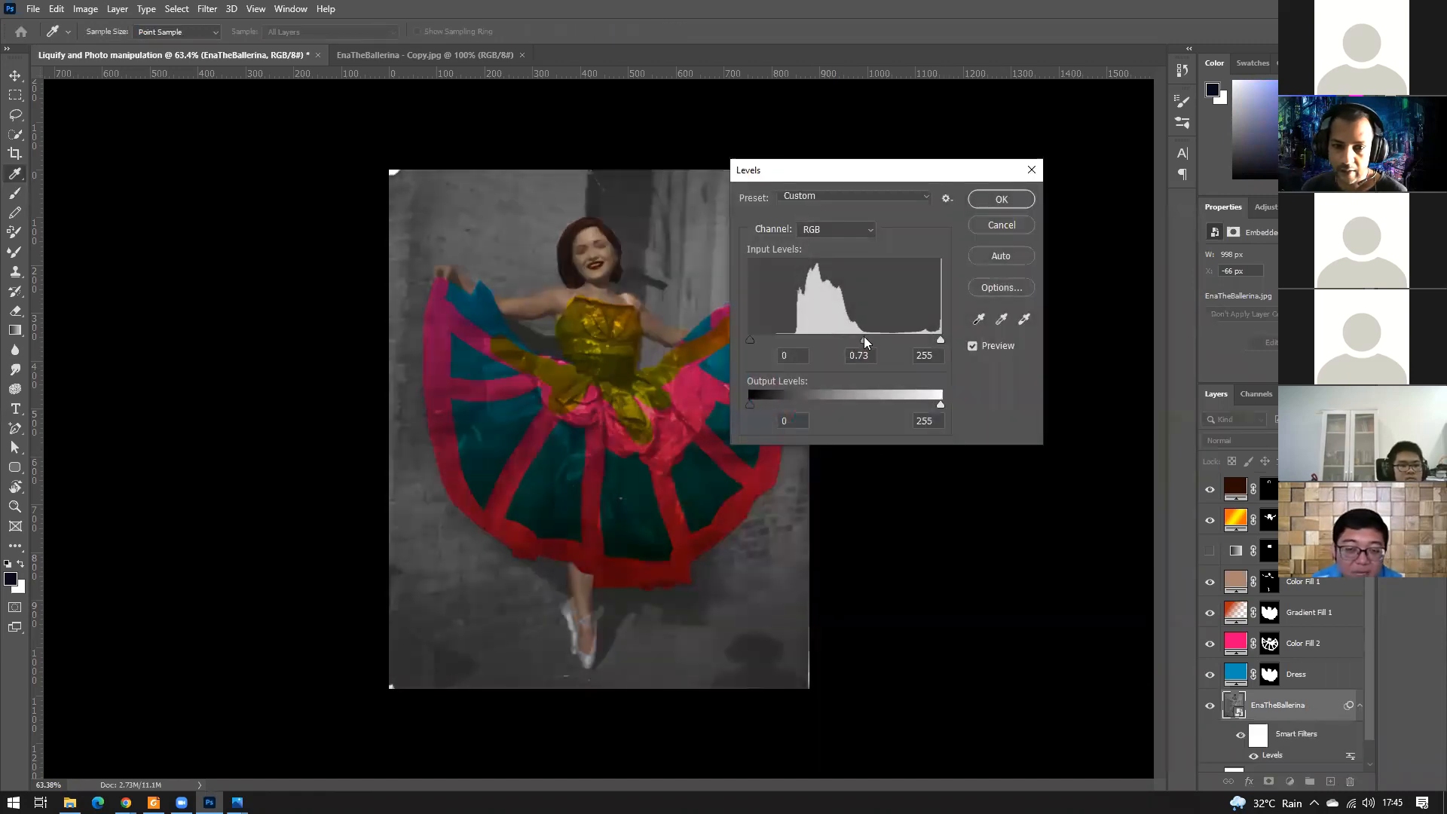
{"action": "left_click_drag", "start_coordinate": [751, 343], "coordinate": [781, 341]}
{"action": "left_click_drag", "start_coordinate": [943, 346], "coordinate": [907, 341]}
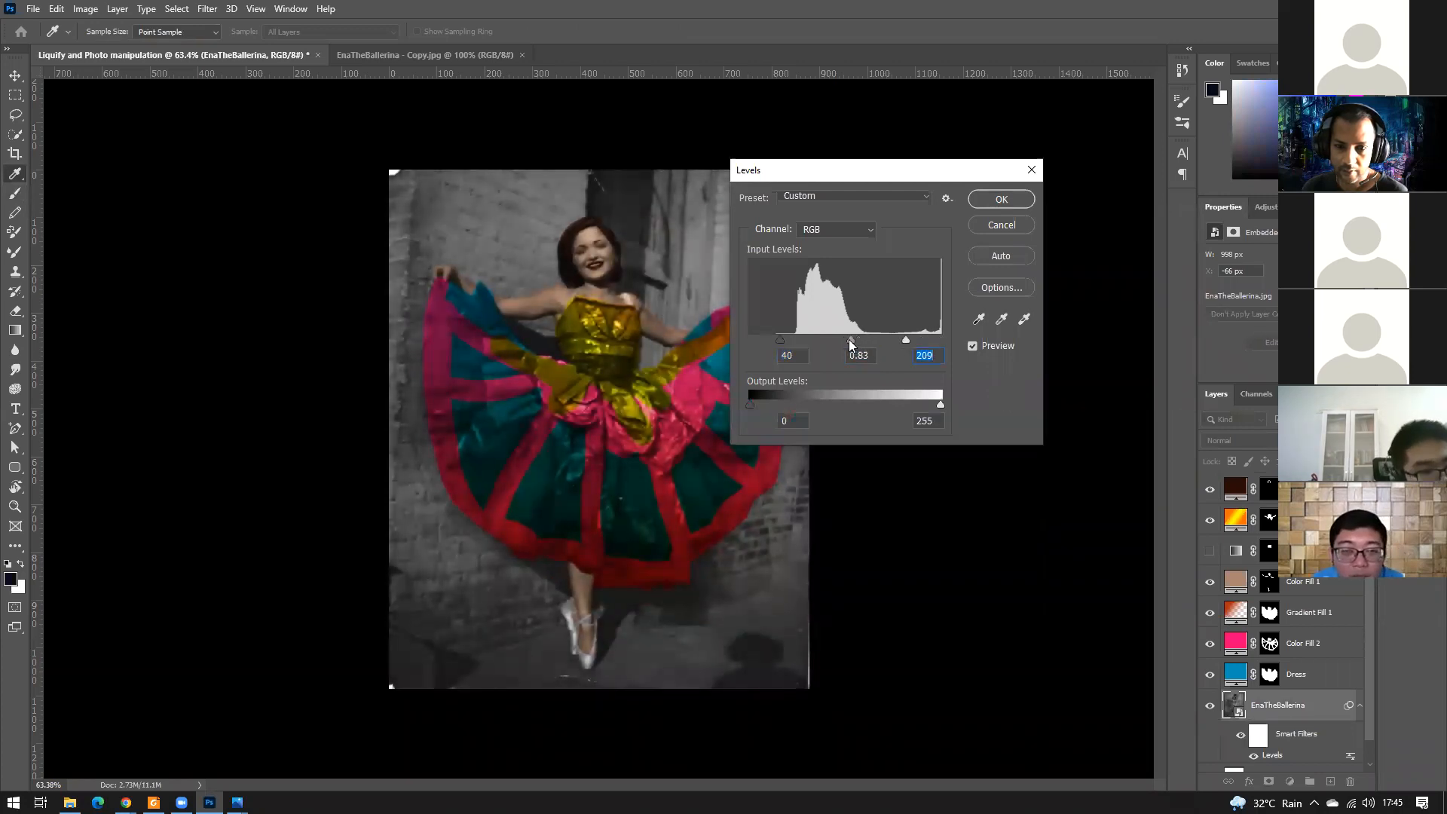
{"action": "mouse_move", "coordinate": [784, 342]}
{"action": "left_mouse_down"}
{"action": "mouse_move", "coordinate": [802, 344]}
{"action": "mouse_move", "coordinate": [785, 349]}
{"action": "left_mouse_up"}
{"action": "left_click_drag", "start_coordinate": [908, 342], "coordinate": [898, 346]}
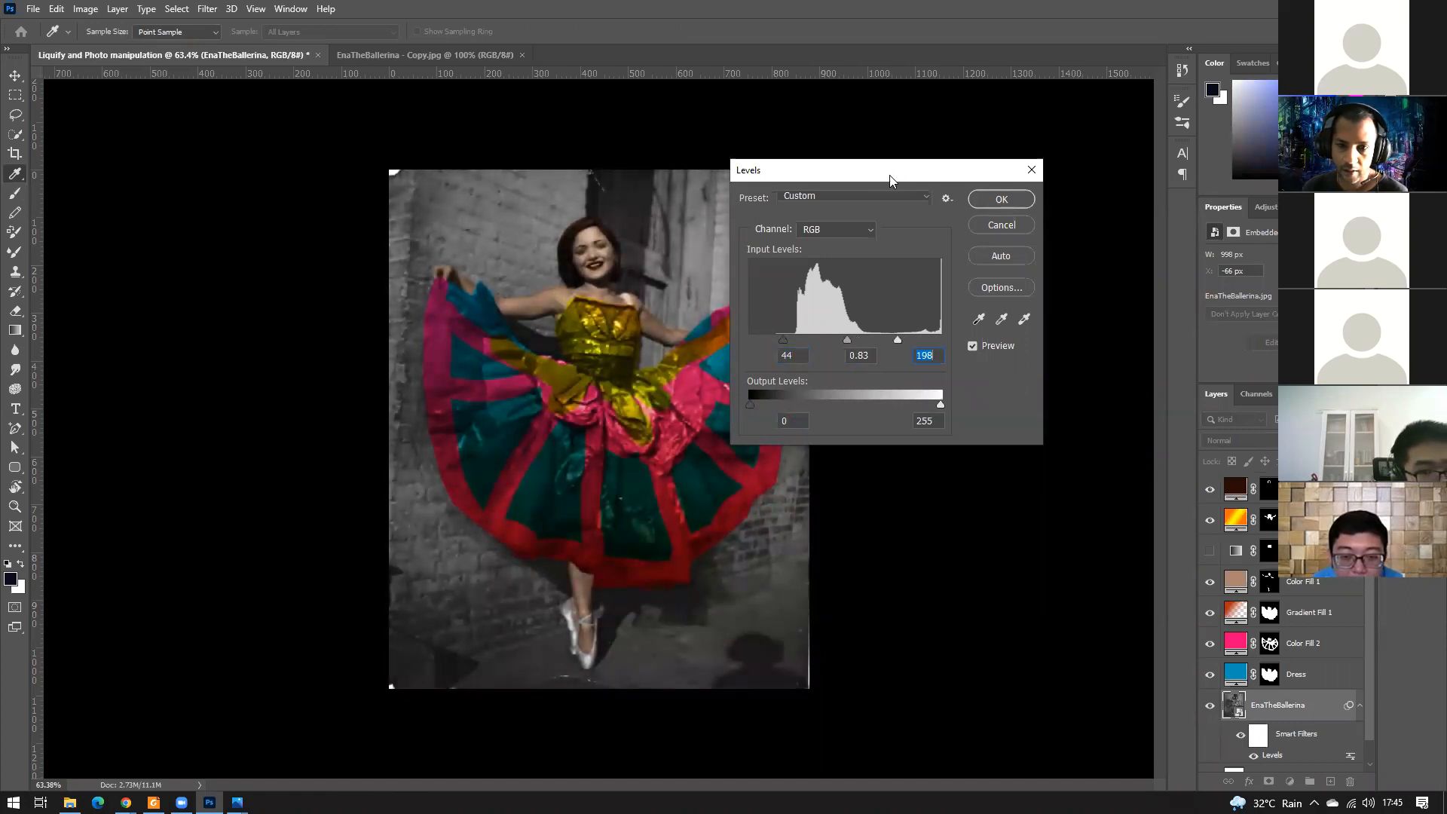
{"action": "left_click_drag", "start_coordinate": [889, 181], "coordinate": [1077, 189]}
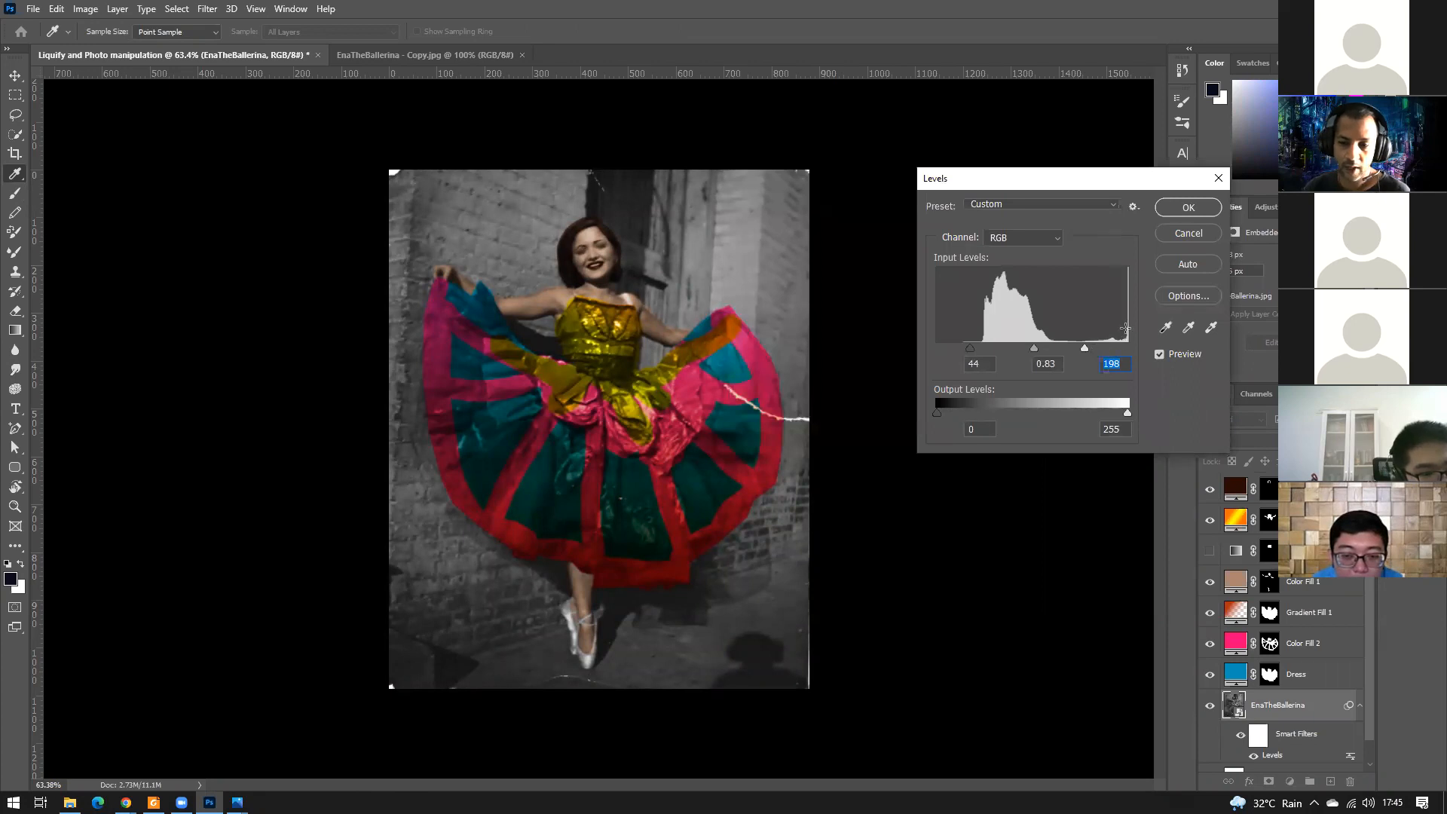
Refine the Levels inputs to black 47, midtones 0.69 and white 166, and apply them to the photo layer.
{"action": "left_click_drag", "start_coordinate": [1084, 347], "coordinate": [1113, 358]}
{"action": "mouse_move", "coordinate": [1074, 352]}
{"action": "left_mouse_down"}
{"action": "mouse_move", "coordinate": [1090, 352]}
{"action": "mouse_move", "coordinate": [1060, 351]}
{"action": "mouse_move", "coordinate": [1128, 352]}
{"action": "mouse_move", "coordinate": [1061, 346]}
{"action": "left_mouse_up"}
{"action": "left_click_drag", "start_coordinate": [969, 347], "coordinate": [974, 345]}
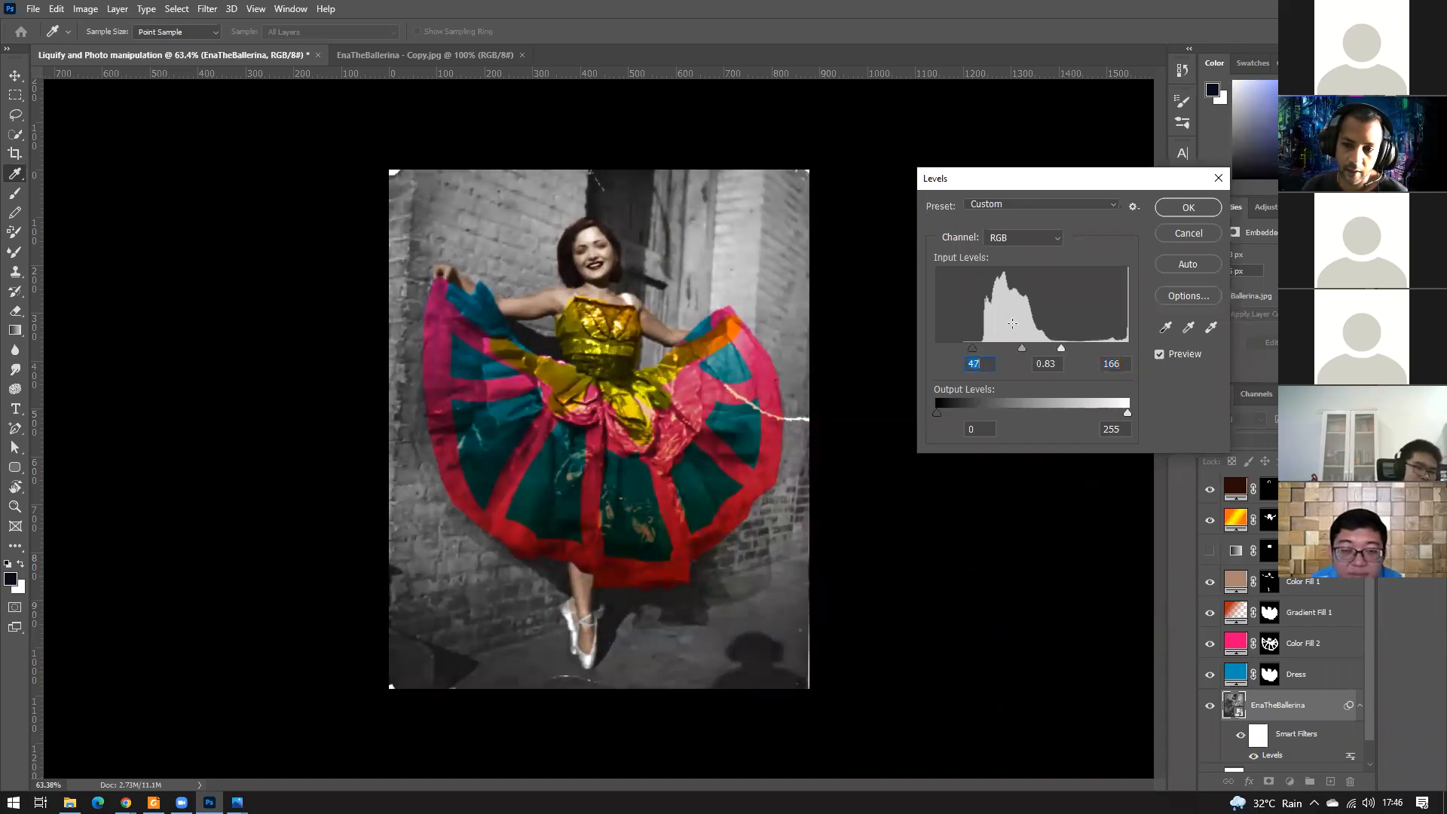
{"action": "mouse_move", "coordinate": [1019, 348]}
{"action": "left_mouse_down"}
{"action": "mouse_move", "coordinate": [997, 344]}
{"action": "mouse_move", "coordinate": [1033, 335]}
{"action": "mouse_move", "coordinate": [1015, 349]}
{"action": "mouse_move", "coordinate": [1029, 347]}
{"action": "left_mouse_up"}
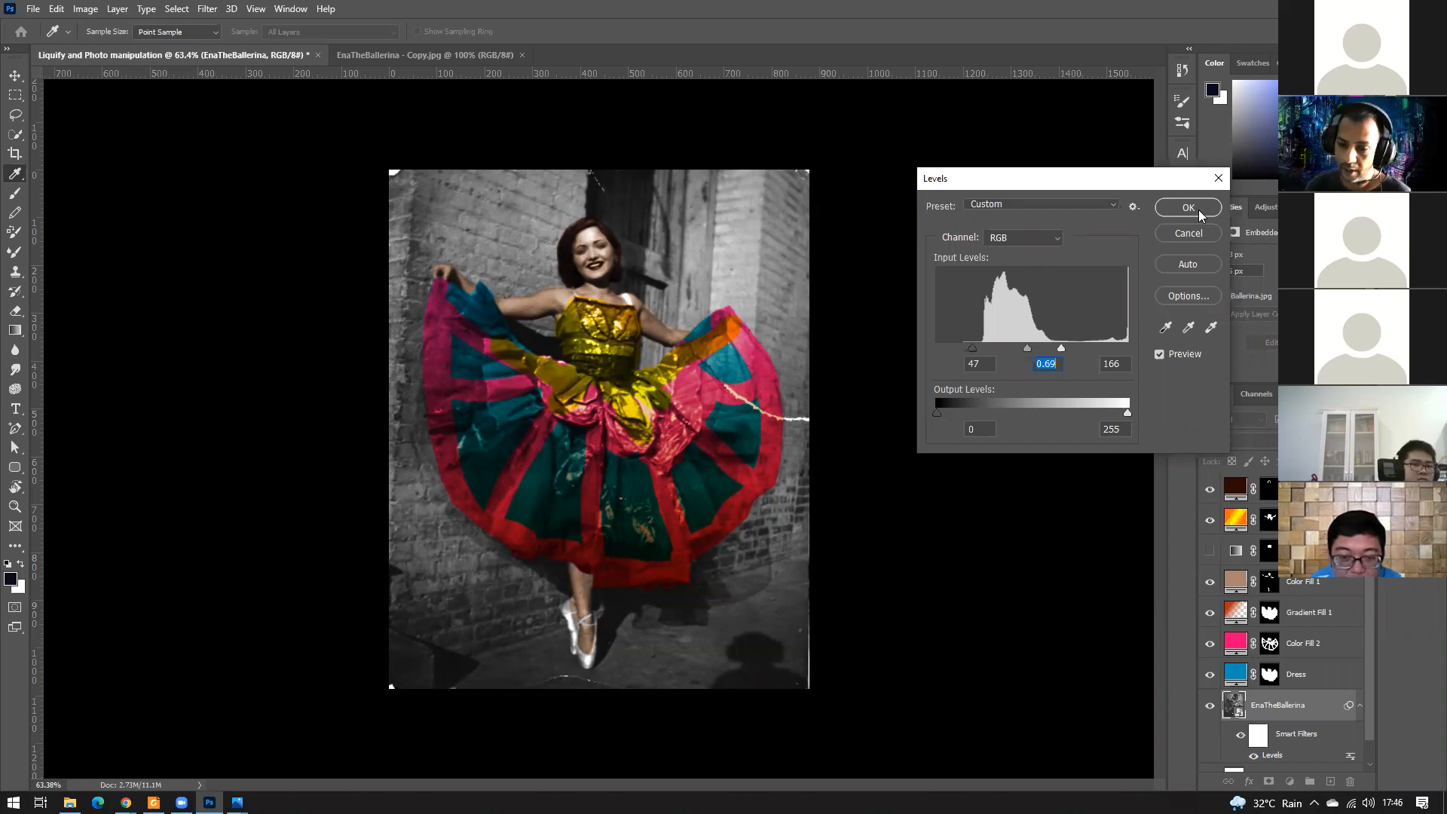
{"action": "left_click", "coordinate": [1194, 208]}
{"action": "scroll", "coordinate": [1364, 609], "scroll_direction": "down", "scroll_amount": 1}
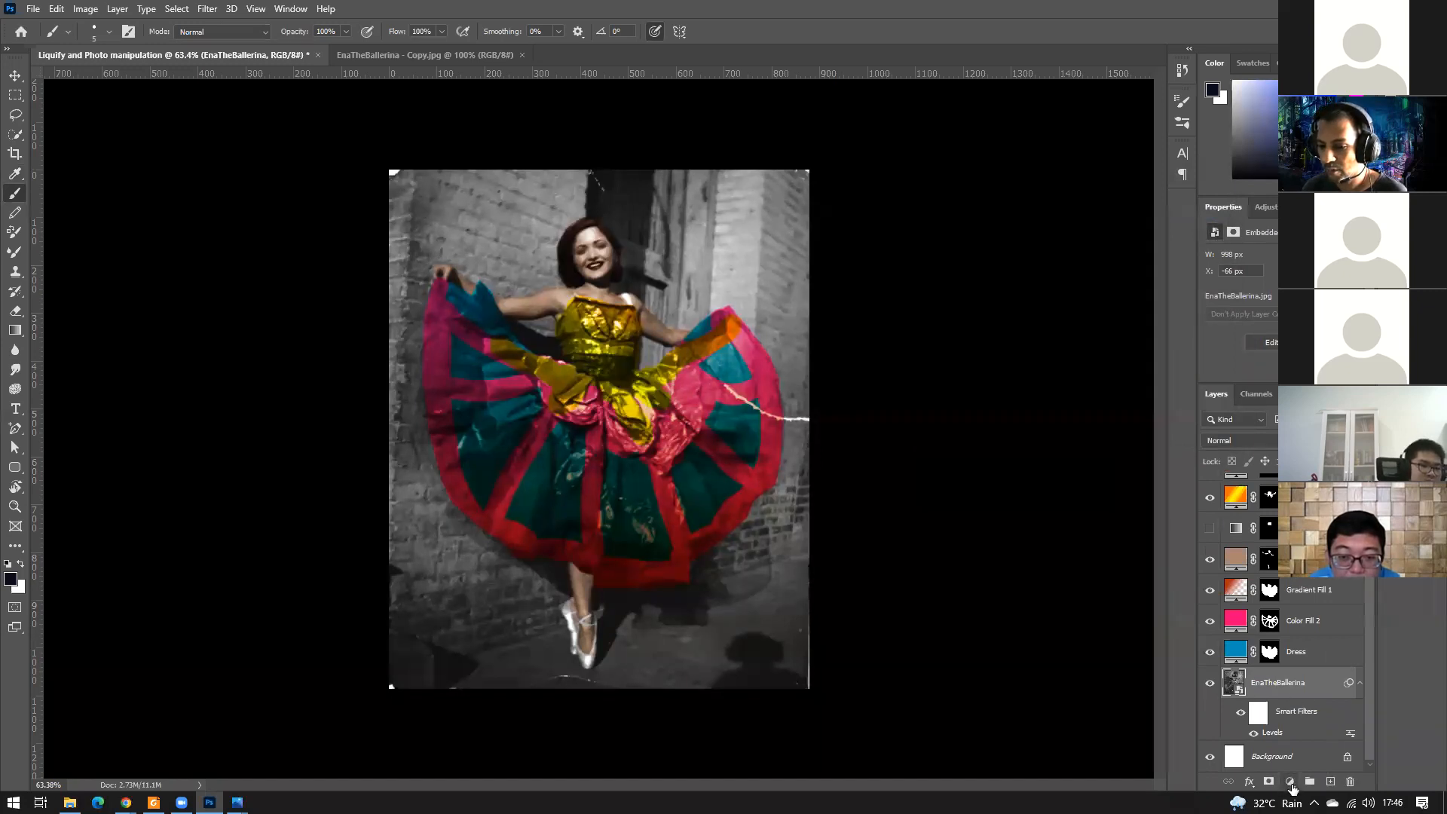
{"action": "left_click", "coordinate": [1290, 782]}
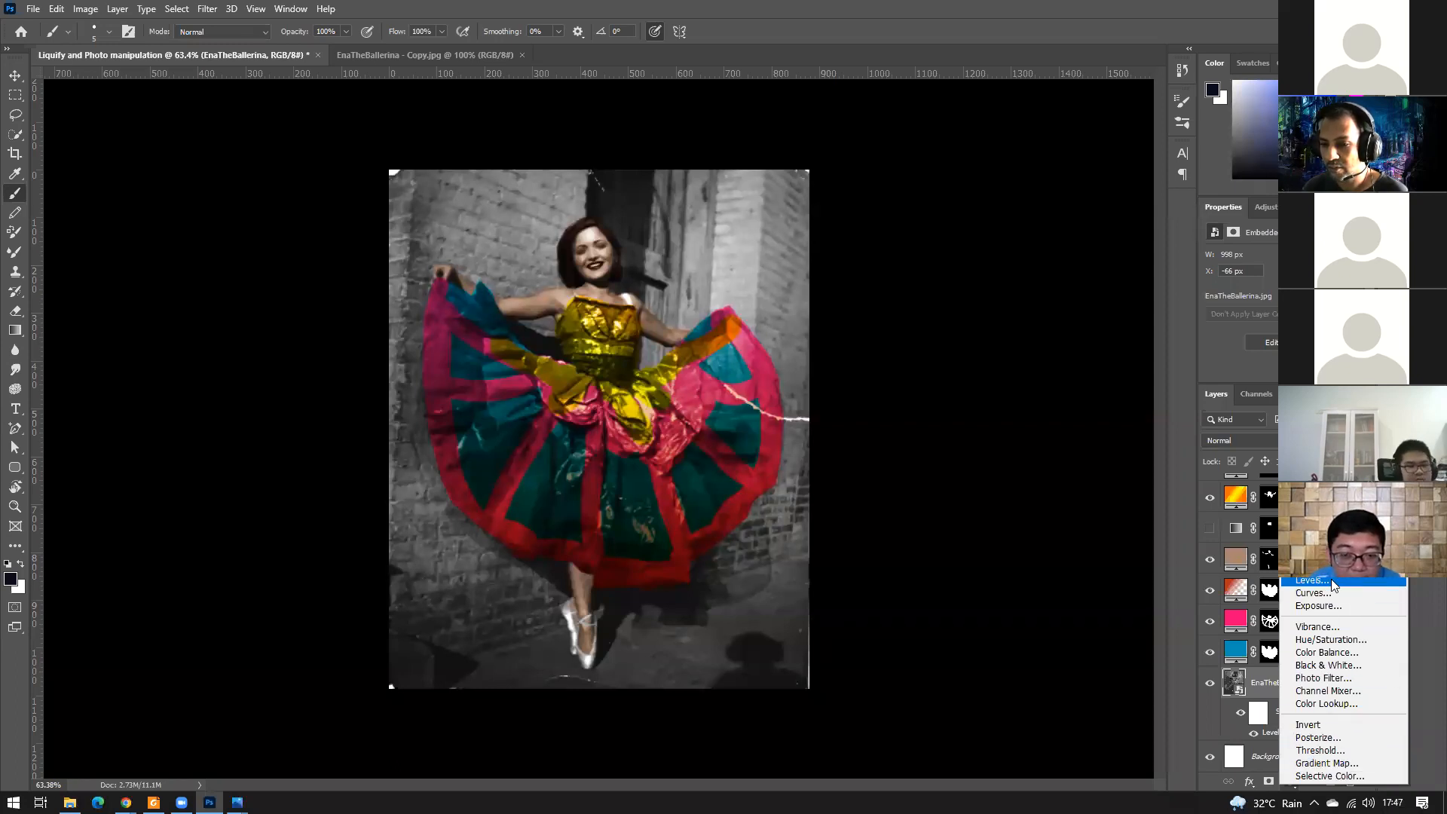
{"action": "left_click", "coordinate": [1028, 528]}
{"action": "left_click", "coordinate": [1020, 567]}
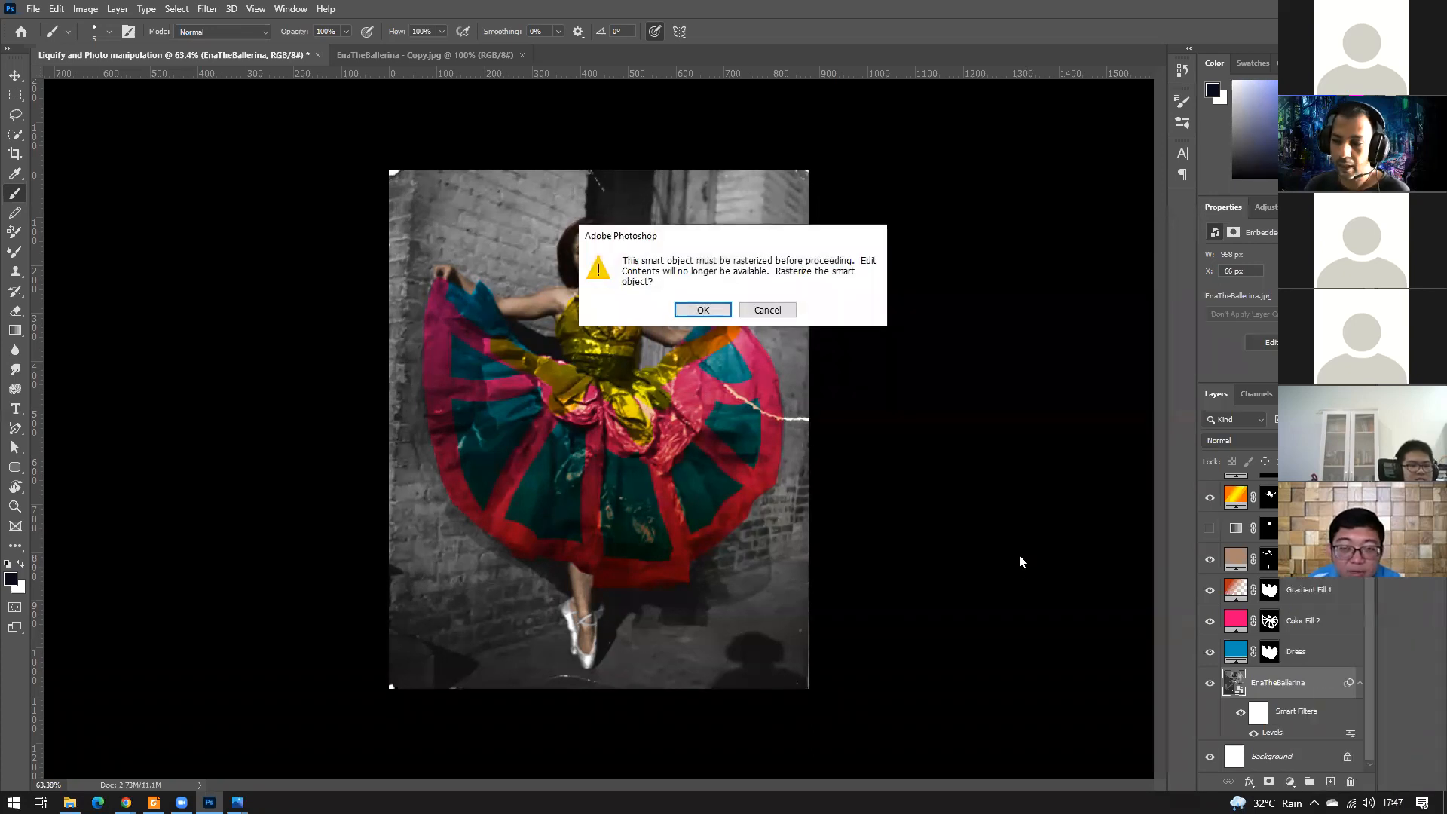
{"action": "left_click", "coordinate": [768, 310]}
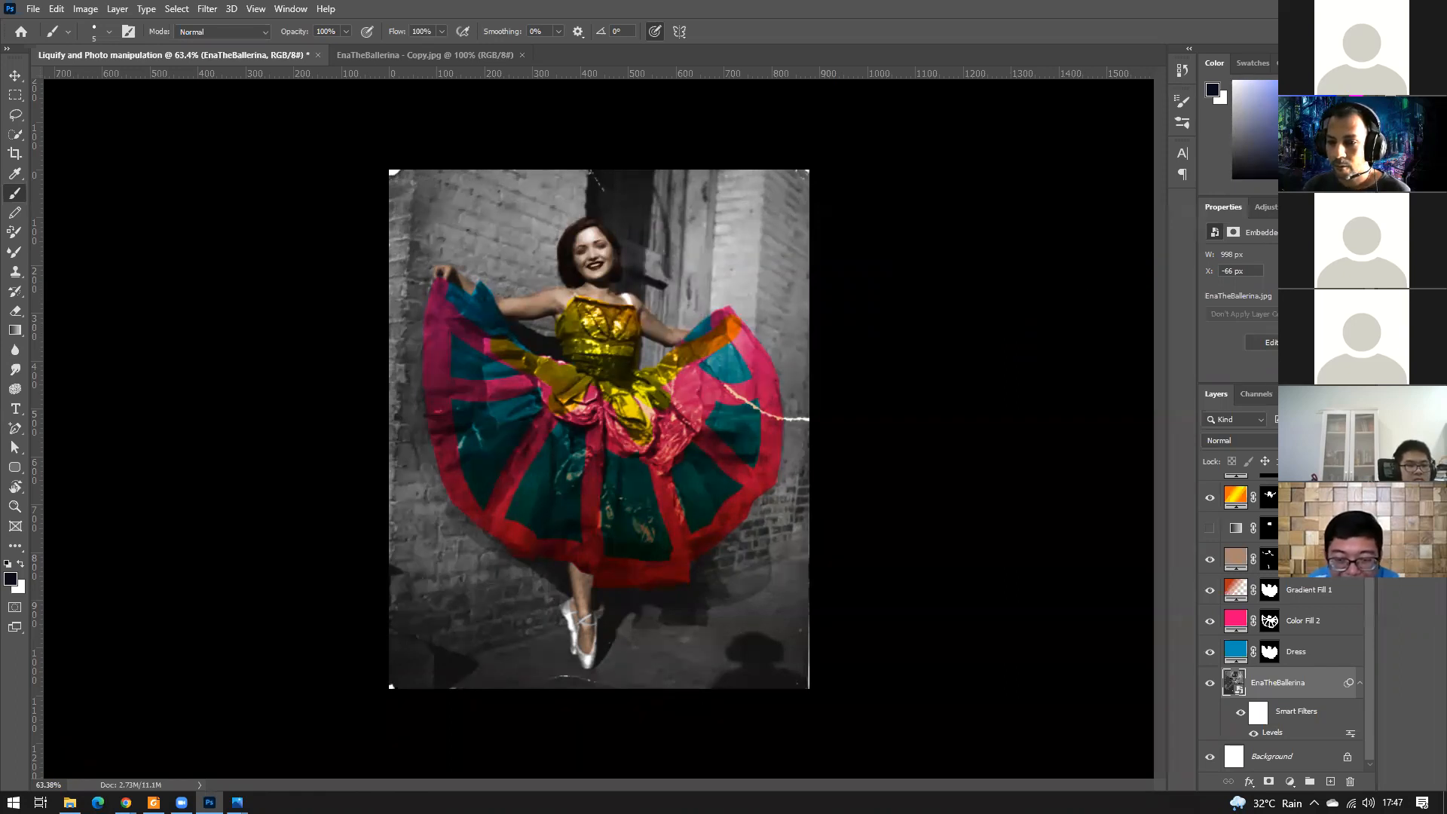
Hide and show the EnaTheBallerina layer's smart filters to compare the photo with and without the Levels adjustment.
{"action": "left_click_drag", "start_coordinate": [1271, 383], "coordinate": [1271, 284]}
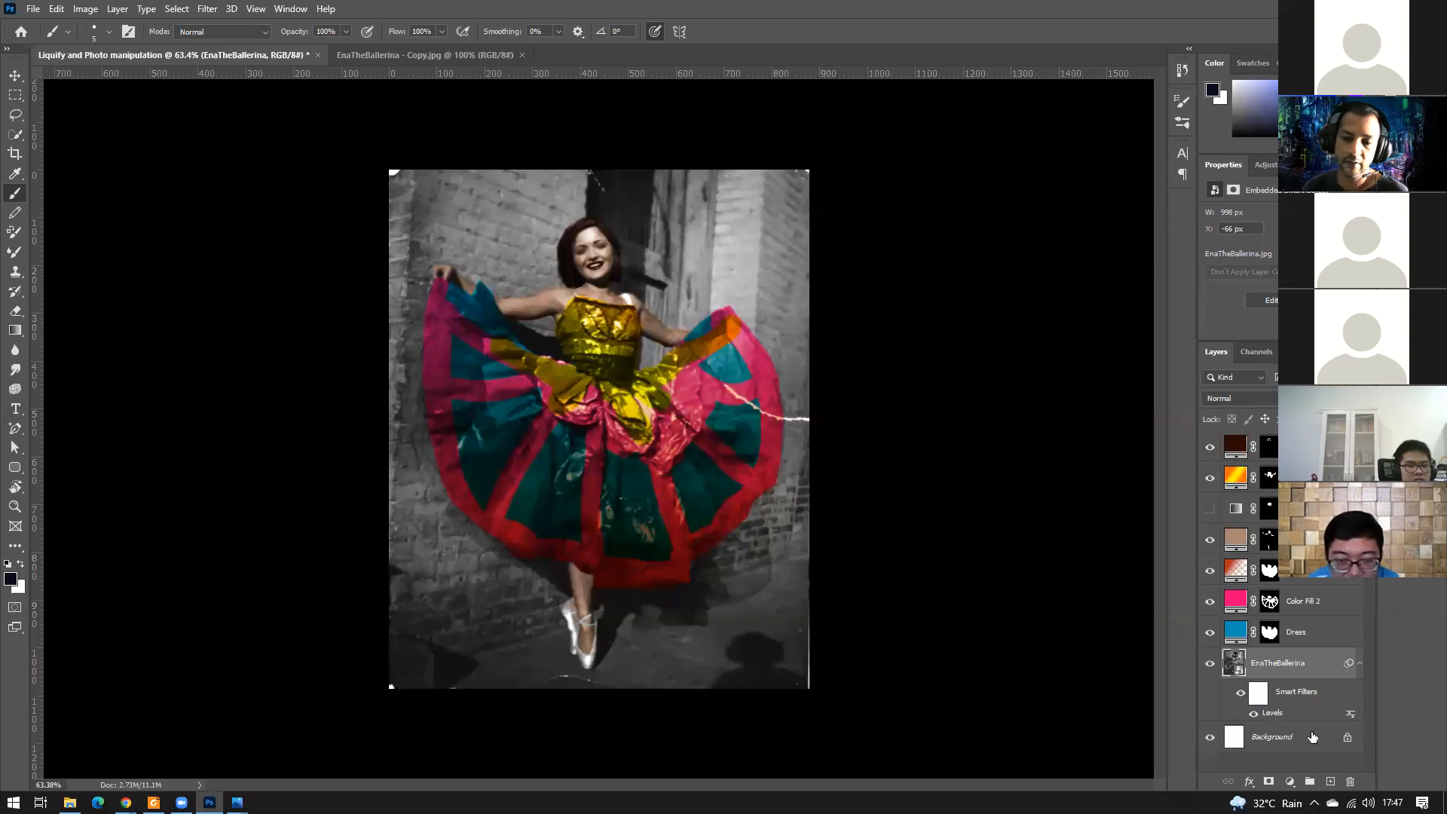
{"action": "key", "text": "ctrl+0"}
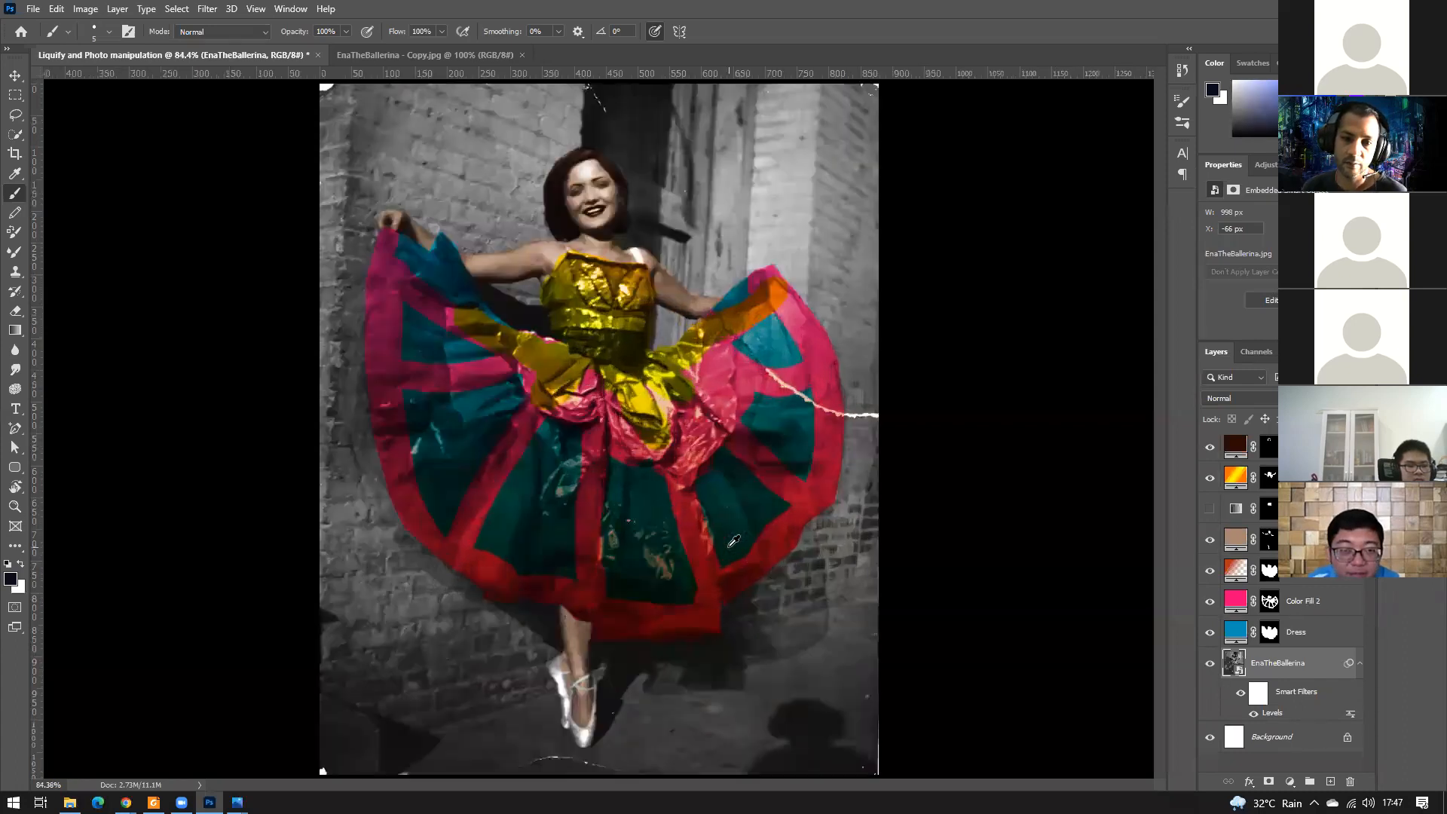
{"action": "scroll", "coordinate": [730, 545], "scroll_direction": "down", "scroll_amount": 3}
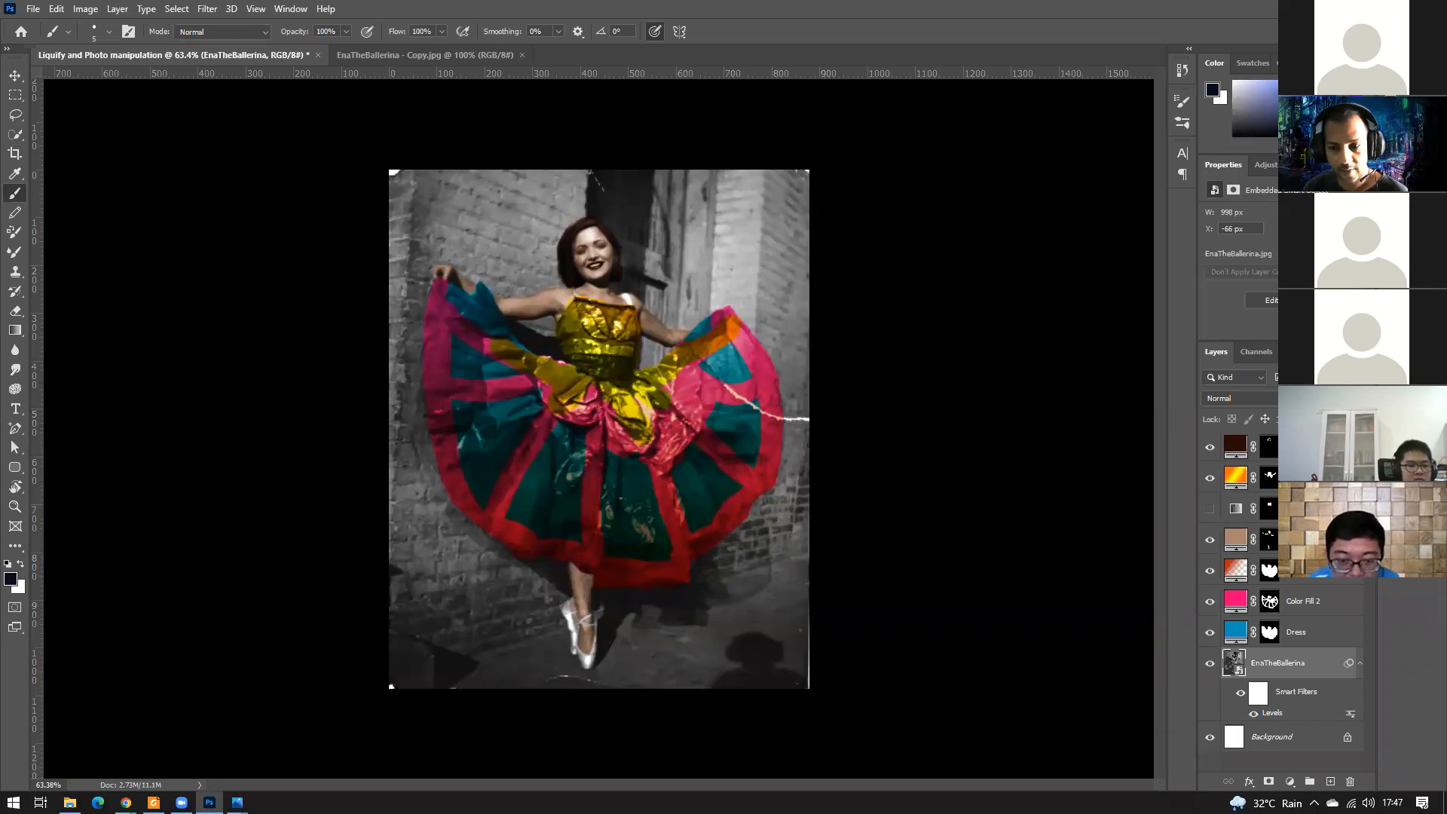
{"action": "left_click", "coordinate": [1238, 695]}
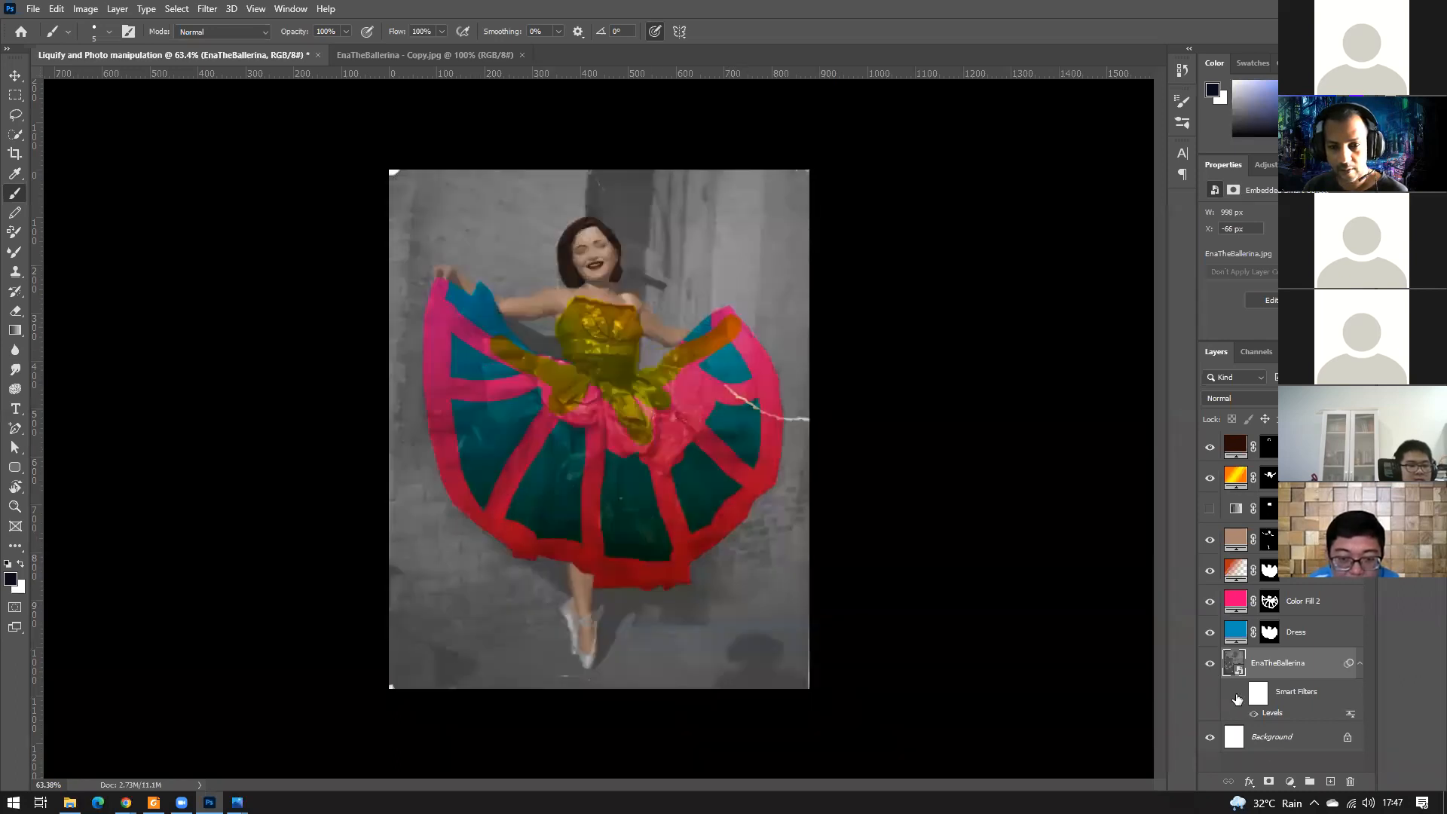
{"action": "left_click", "coordinate": [1238, 695]}
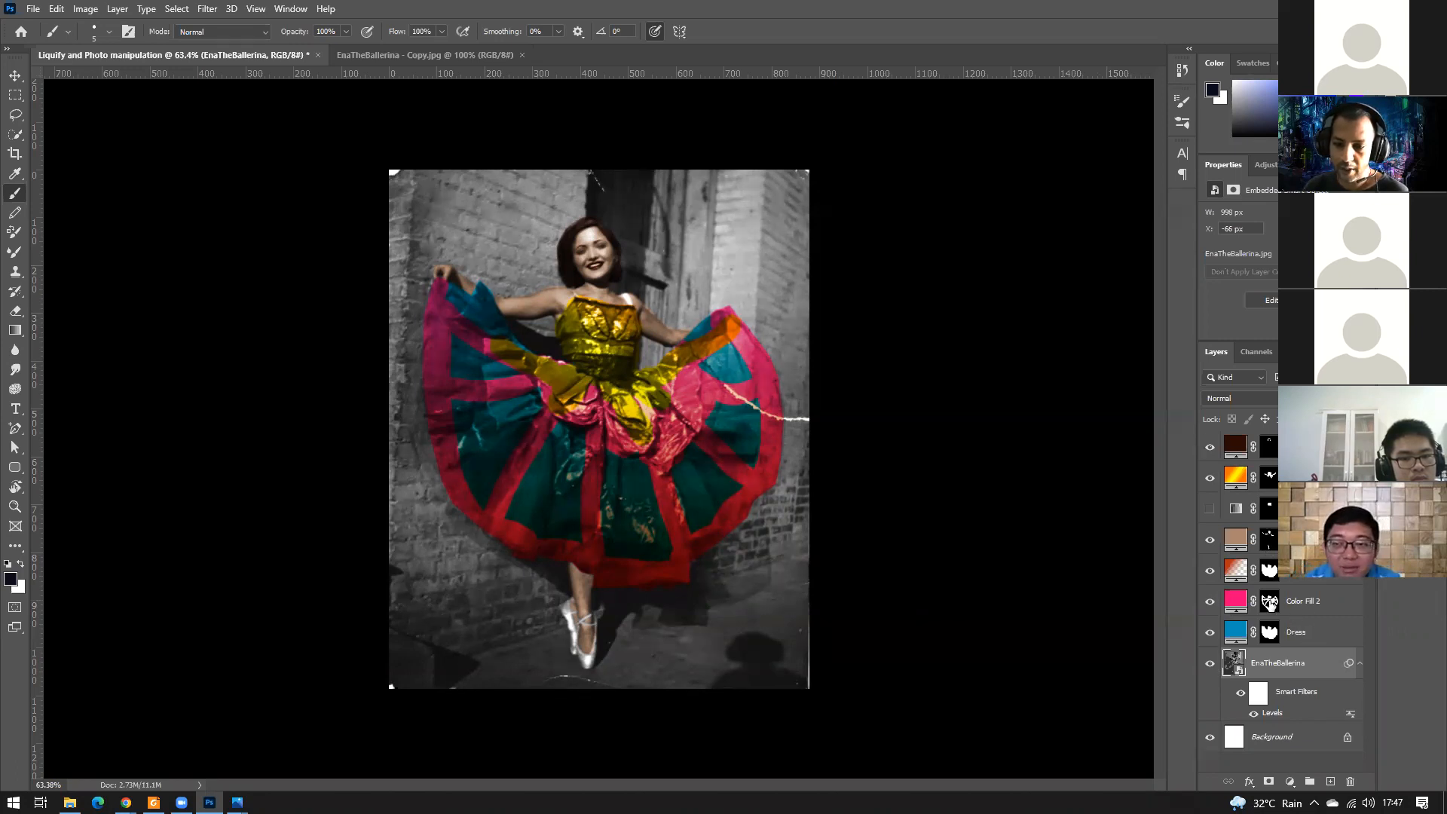
Load the Color Fill 2 layer mask as a selection around the pink parts of the dress.
{"action": "left_click", "coordinate": [1272, 601]}
{"action": "left_click", "coordinate": [1271, 601], "text": "ctrl"}
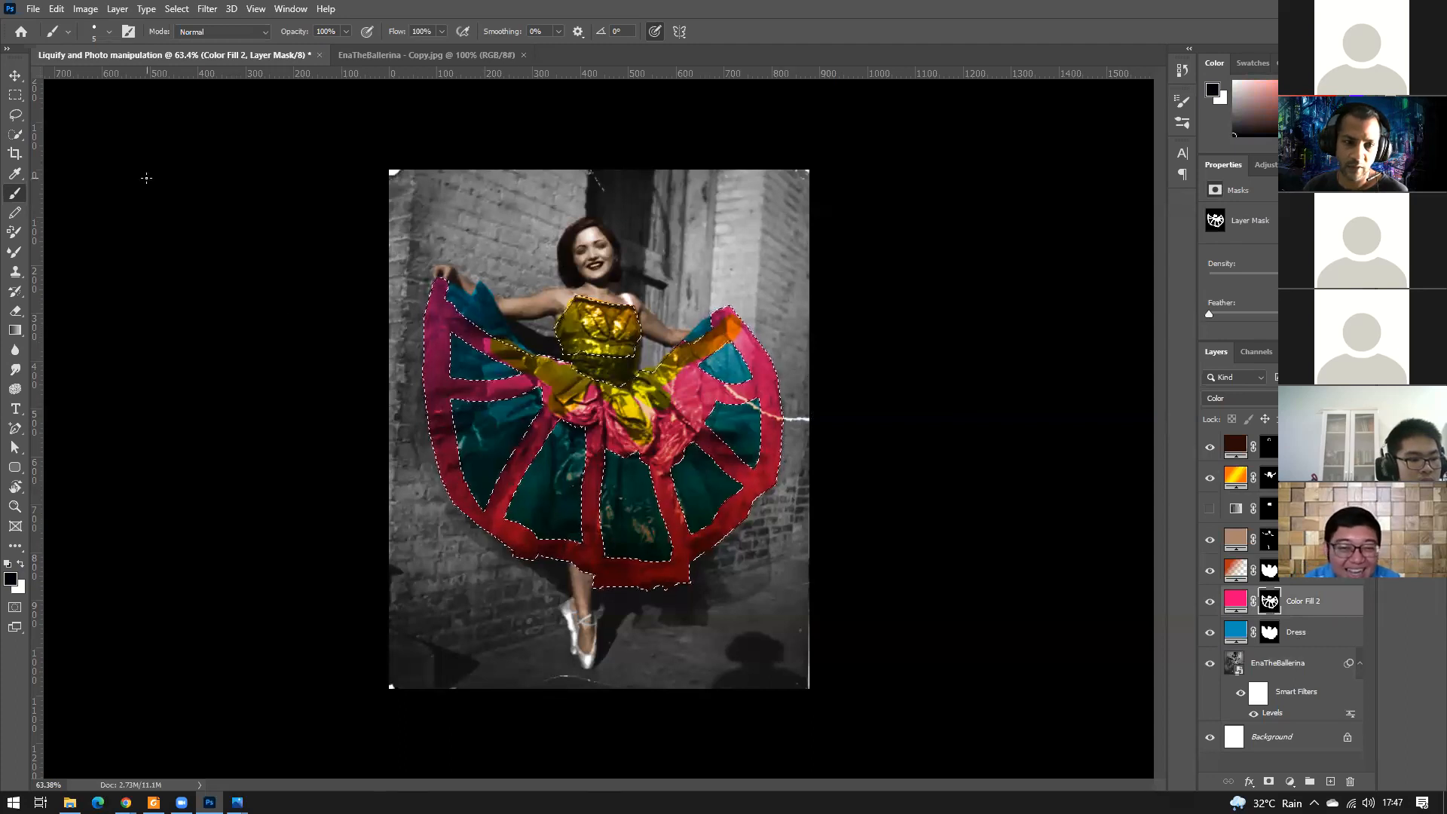
Try feathering the pink dress selection with a radius of 15 pixels.
{"action": "left_click", "coordinate": [118, 9]}
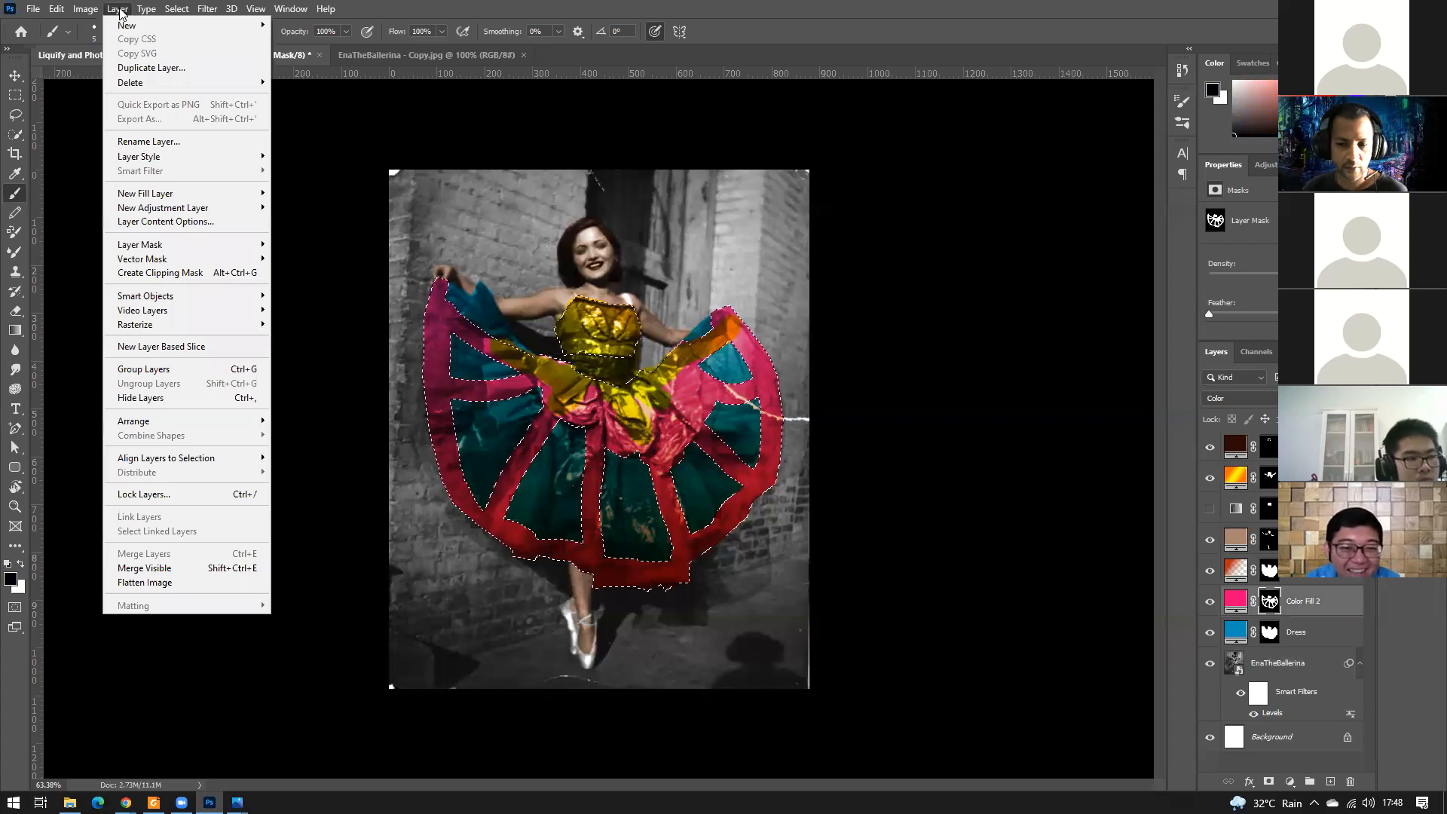
{"action": "mouse_move", "coordinate": [175, 10]}
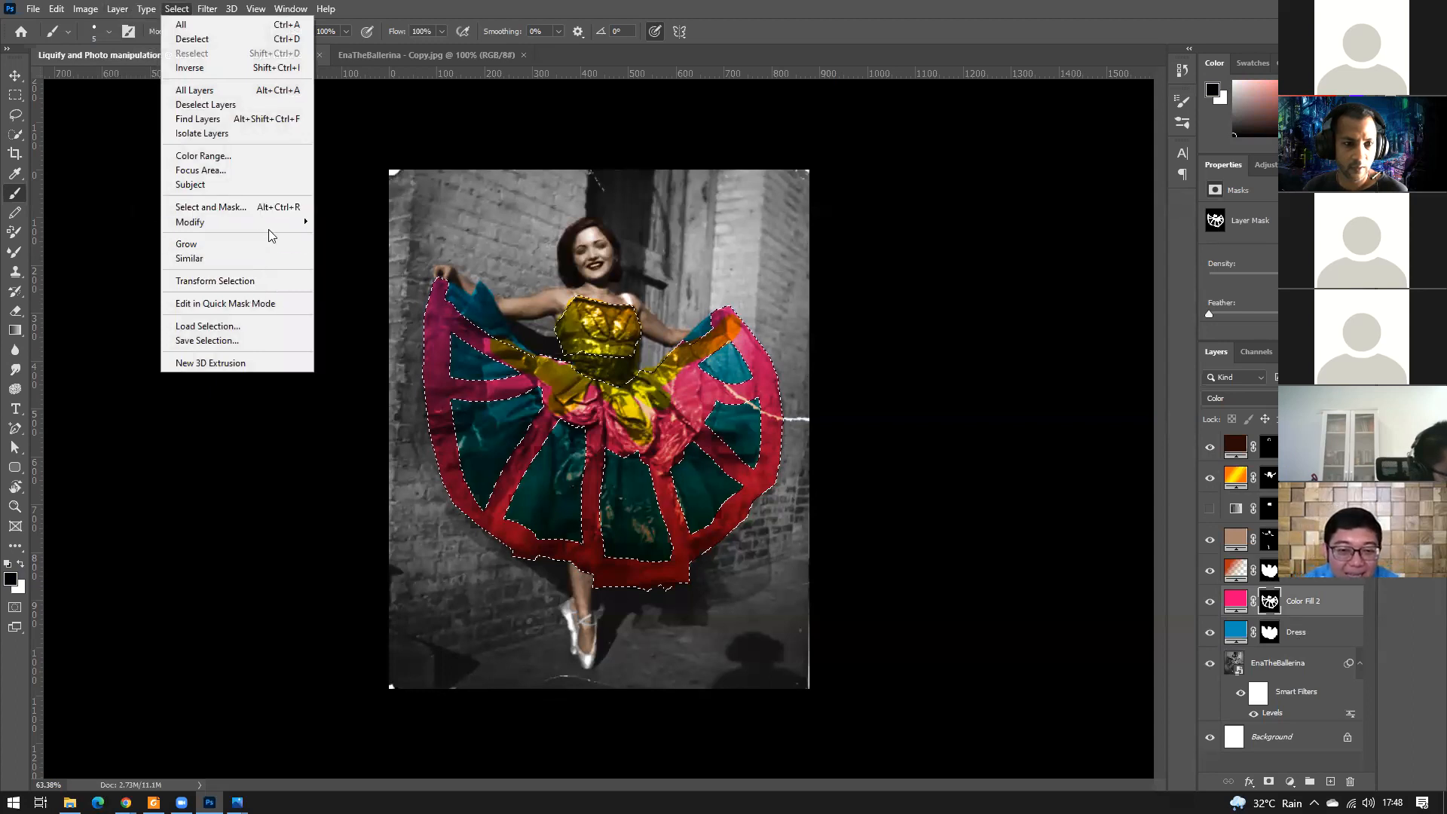
{"action": "mouse_move", "coordinate": [271, 222]}
{"action": "left_click", "coordinate": [360, 279]}
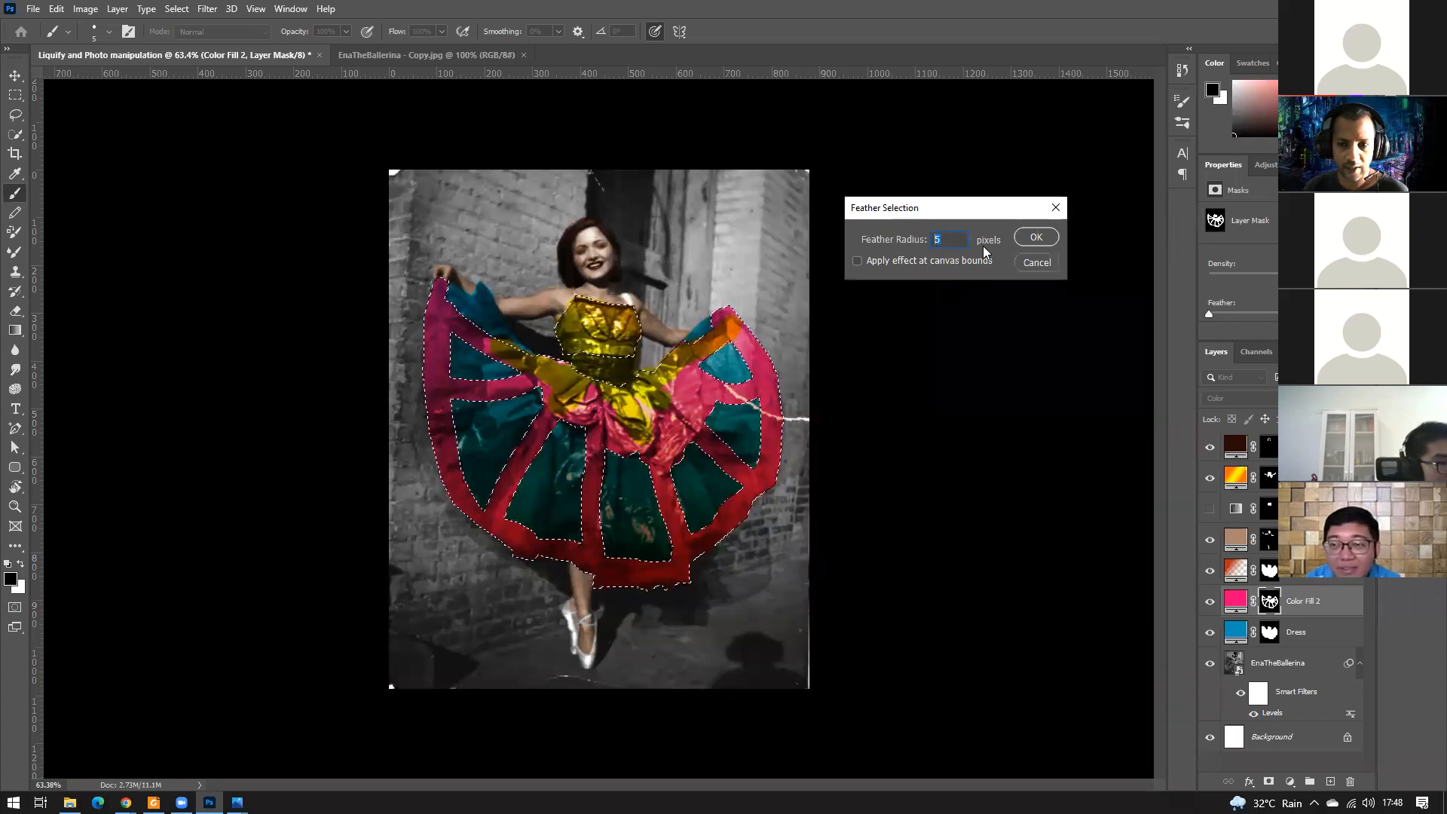
{"action": "type", "text": "15"}
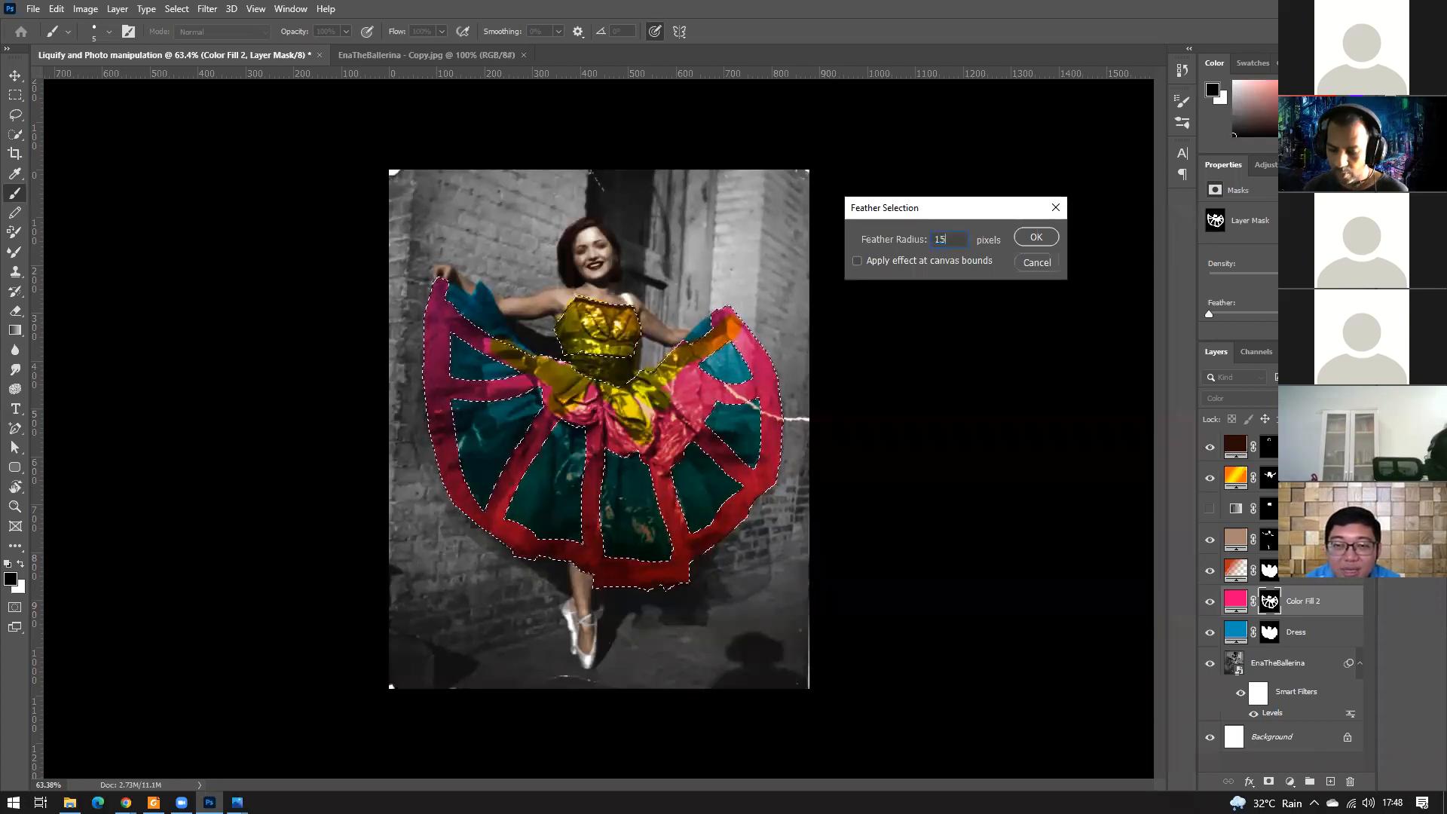
{"action": "key", "text": "Return"}
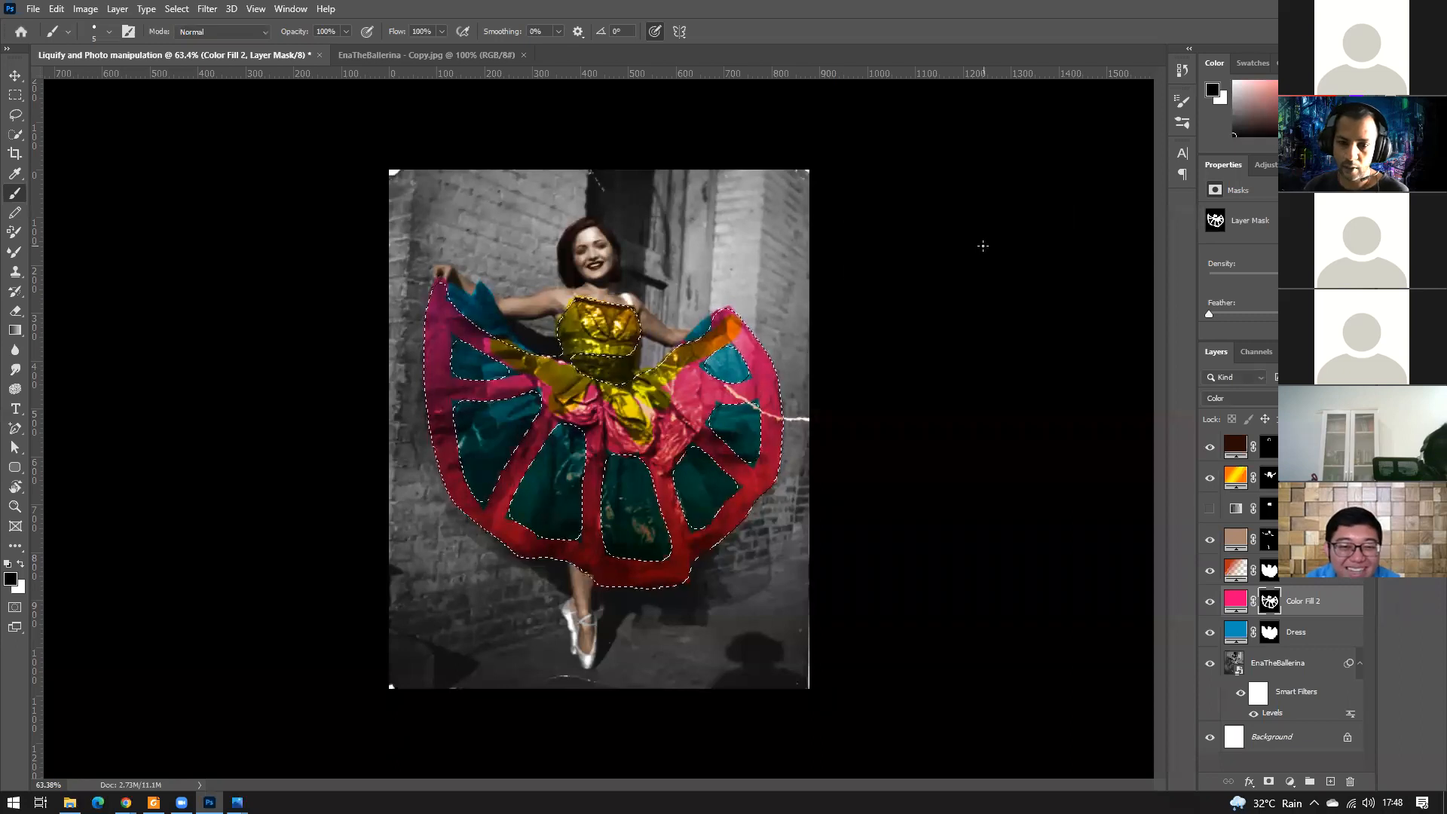
Examine the edges of the feathered selection around the skirt panels and bodice up close.
{"action": "scroll", "coordinate": [749, 438], "scroll_direction": "up", "scroll_amount": 10}
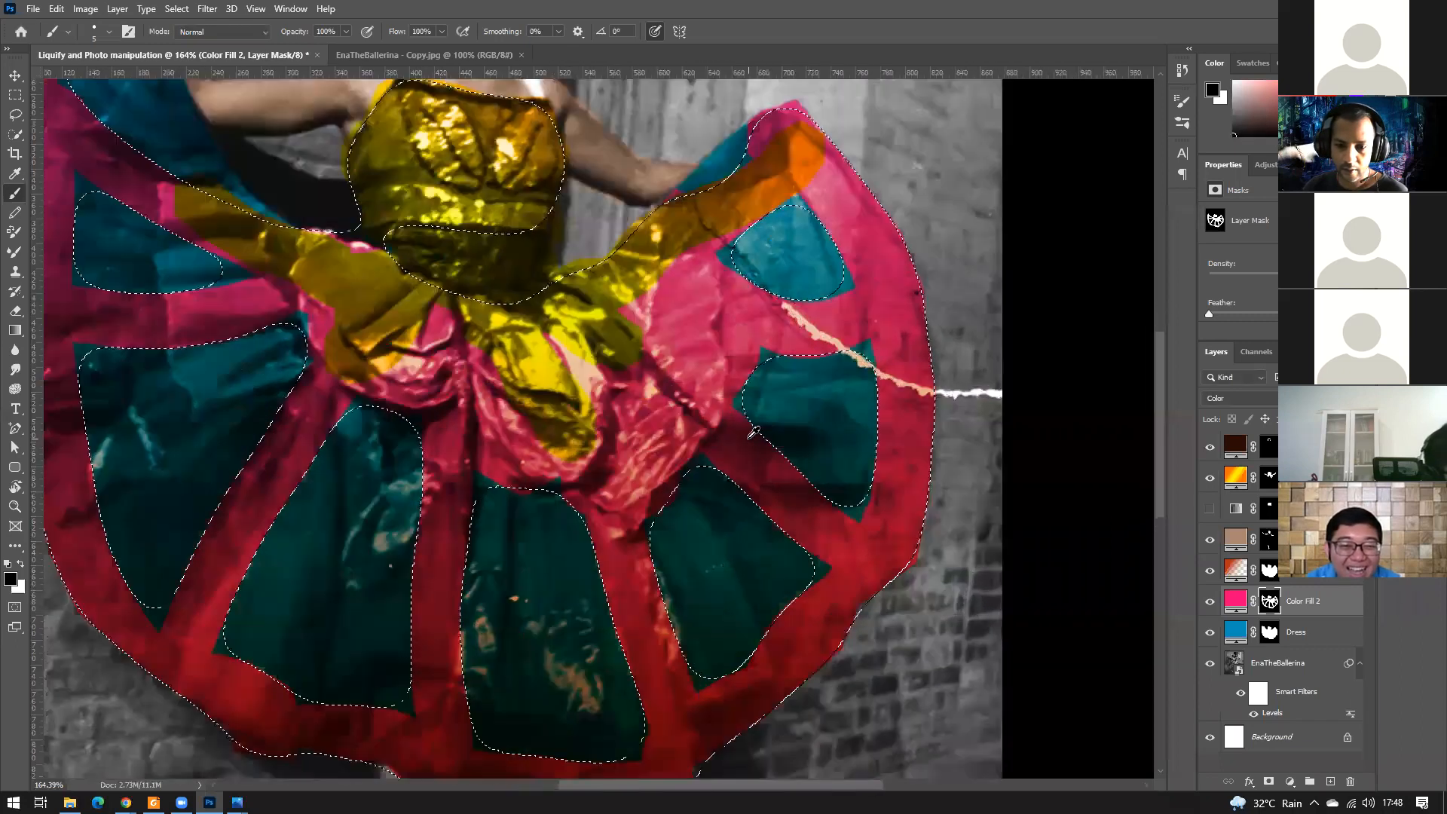
{"action": "scroll", "coordinate": [752, 432], "scroll_direction": "up", "scroll_amount": 4}
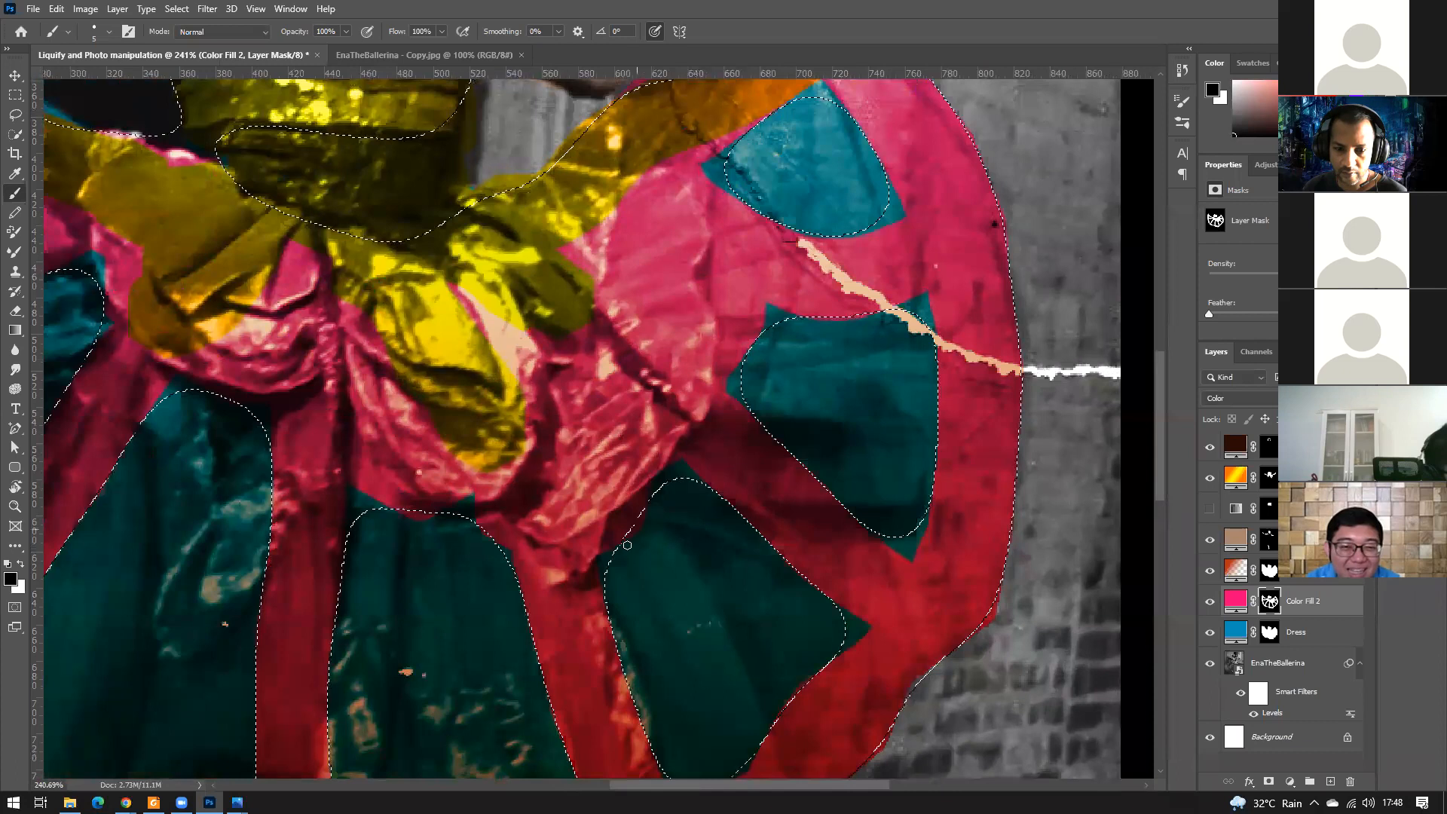
{"action": "scroll", "coordinate": [640, 485], "scroll_direction": "down", "scroll_amount": 2}
{"action": "scroll", "coordinate": [932, 441], "scroll_direction": "down", "scroll_amount": 1}
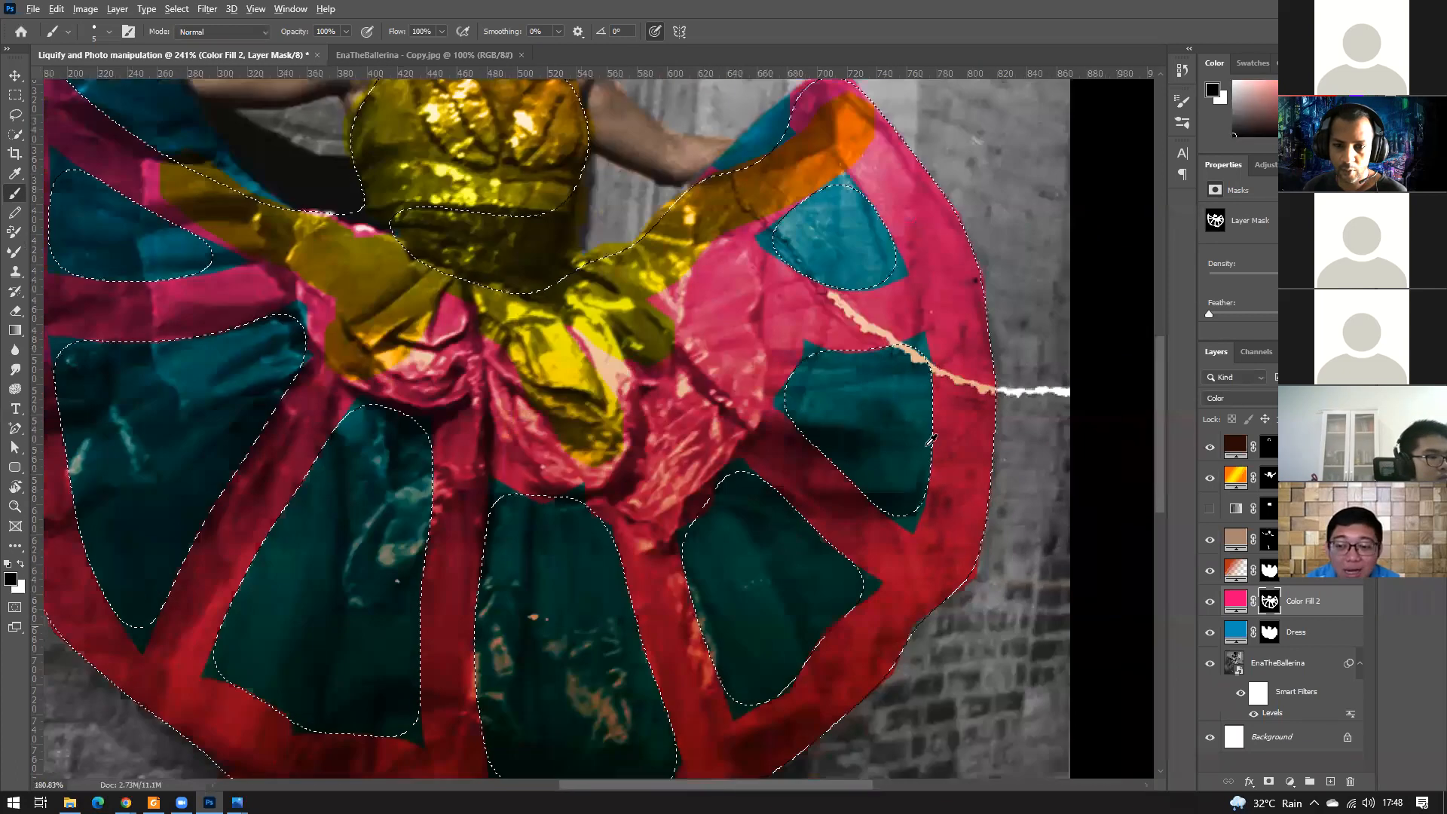
{"action": "scroll", "coordinate": [931, 441], "scroll_direction": "down", "scroll_amount": 3}
{"action": "scroll", "coordinate": [933, 439], "scroll_direction": "up", "scroll_amount": 1}
{"action": "scroll", "coordinate": [933, 437], "scroll_direction": "down", "scroll_amount": 1}
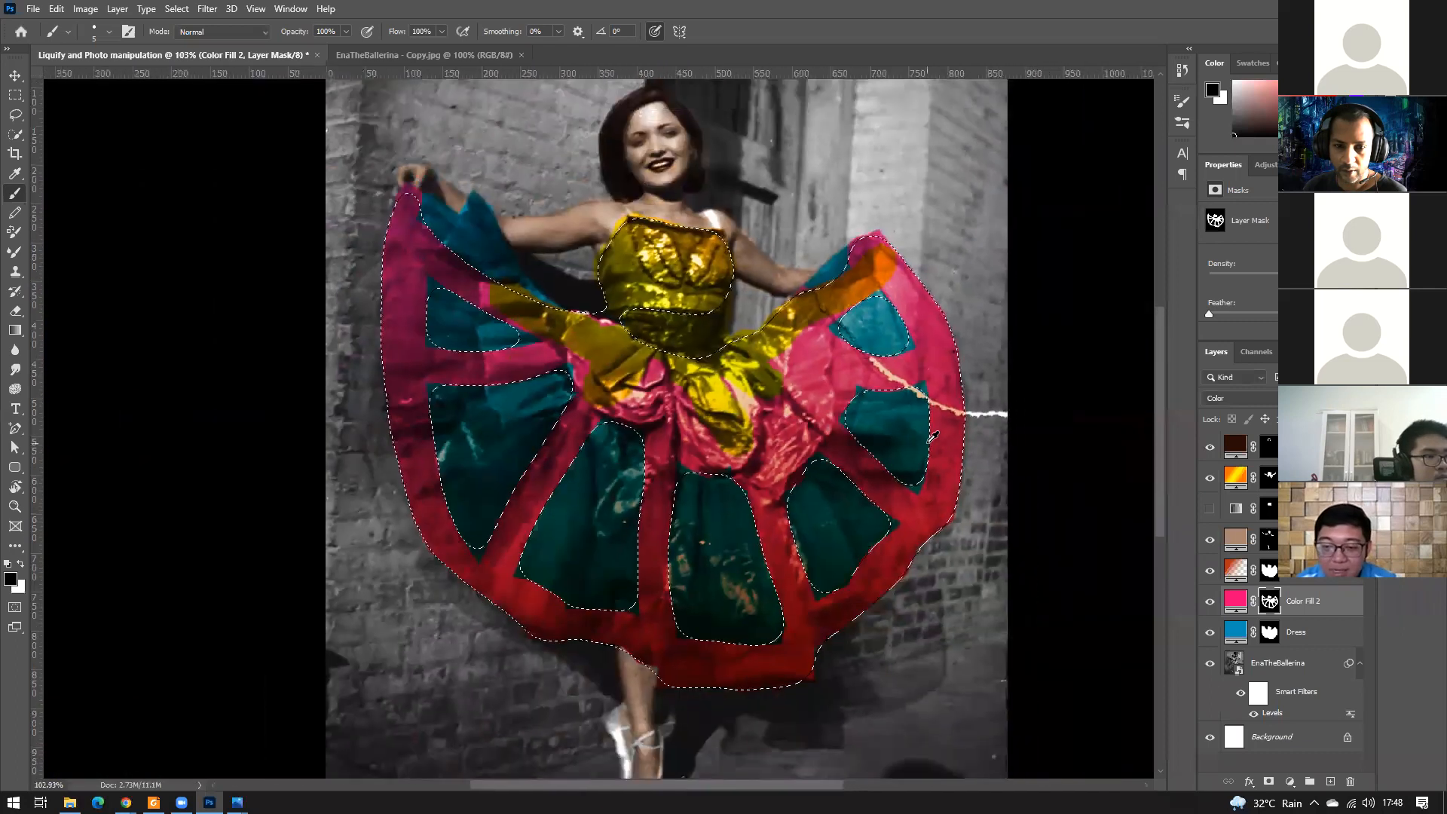
{"action": "scroll", "coordinate": [764, 400], "scroll_direction": "down", "scroll_amount": 1}
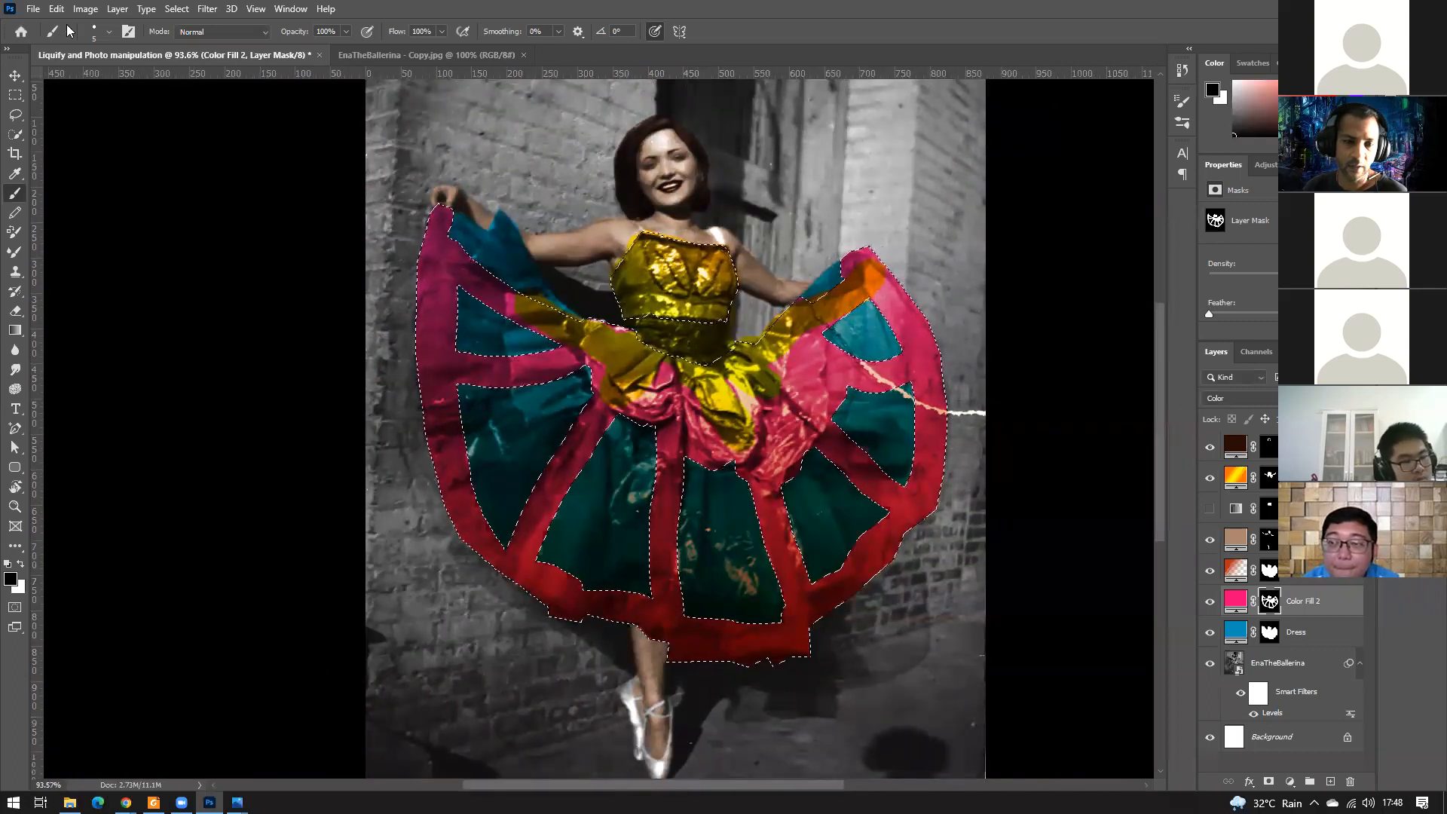
Try a Shape Blur on the Color Fill 2 mask with a radius of 139 pixels, keeping the dress in view.
{"action": "left_click", "coordinate": [207, 9]}
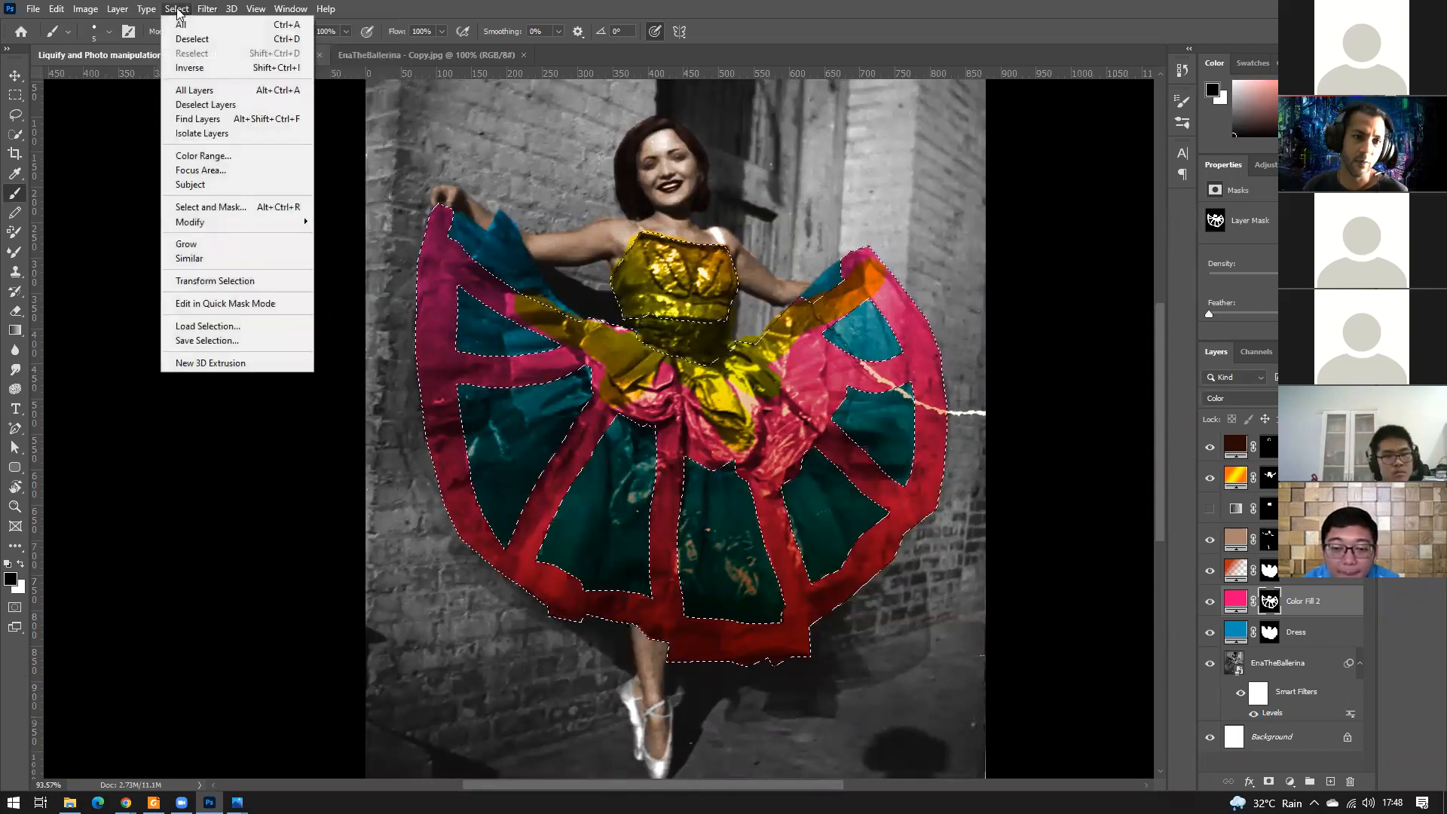
{"action": "mouse_move", "coordinate": [251, 231]}
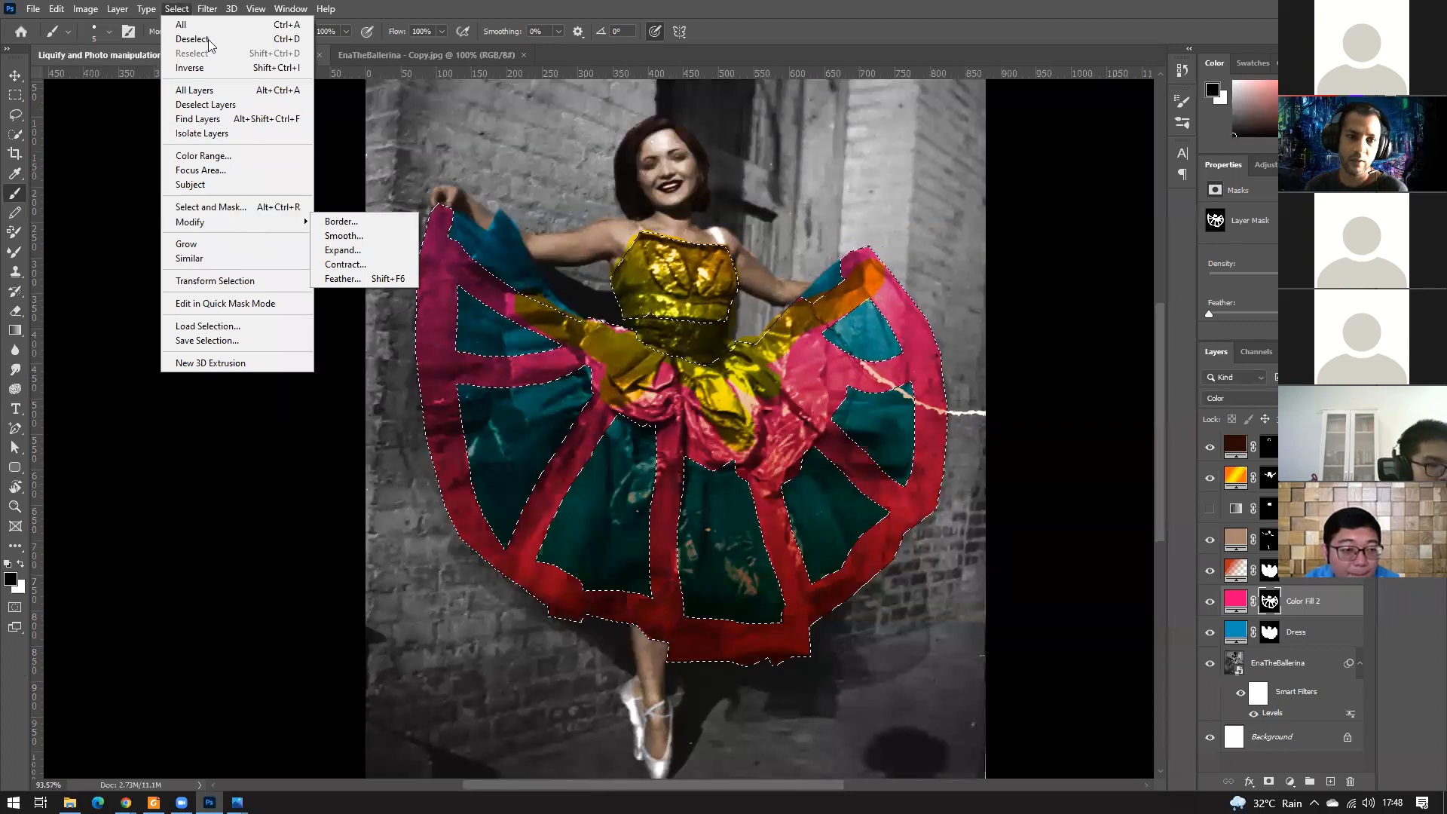
{"action": "mouse_move", "coordinate": [204, 13]}
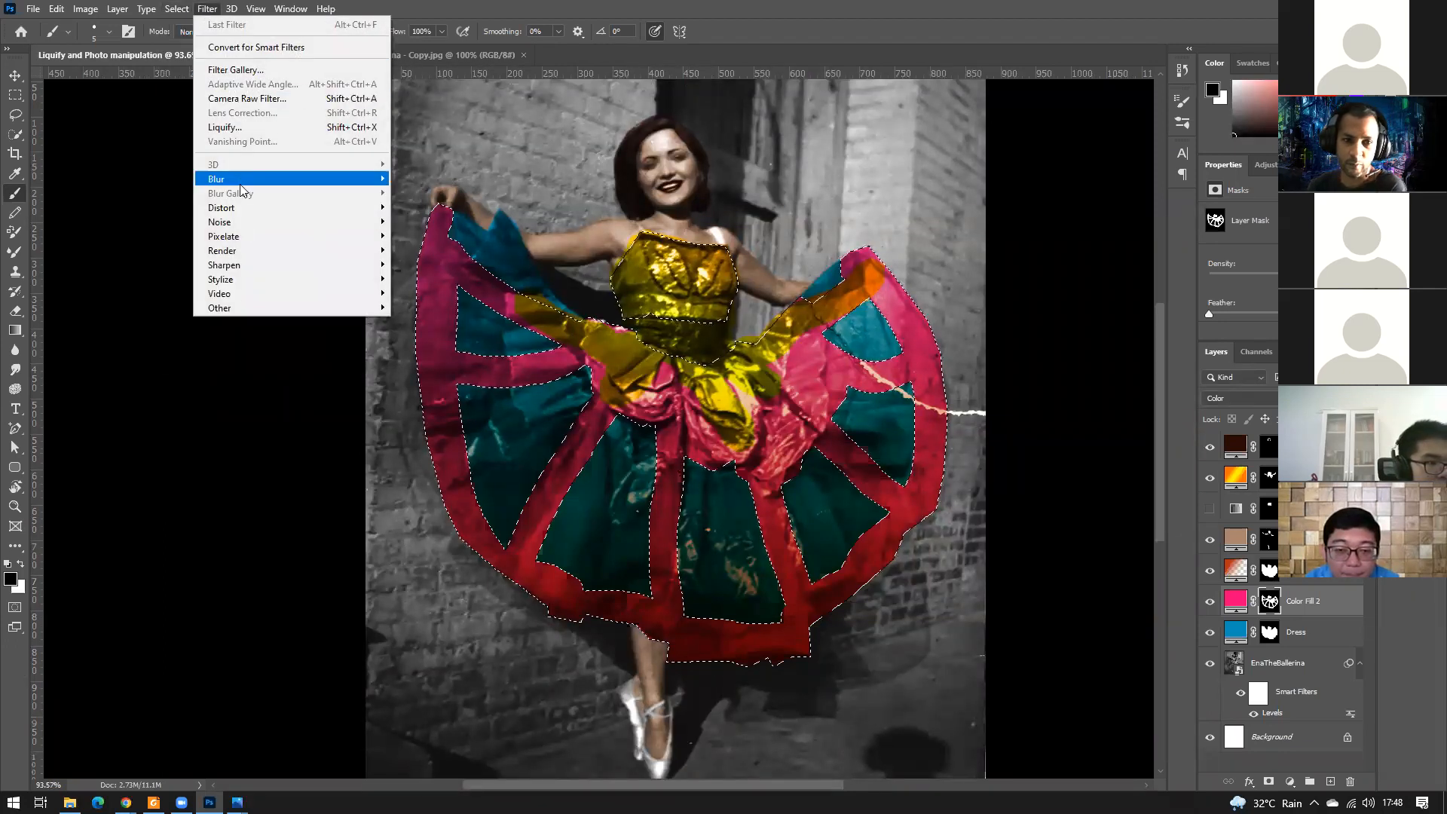
{"action": "mouse_move", "coordinate": [240, 181]}
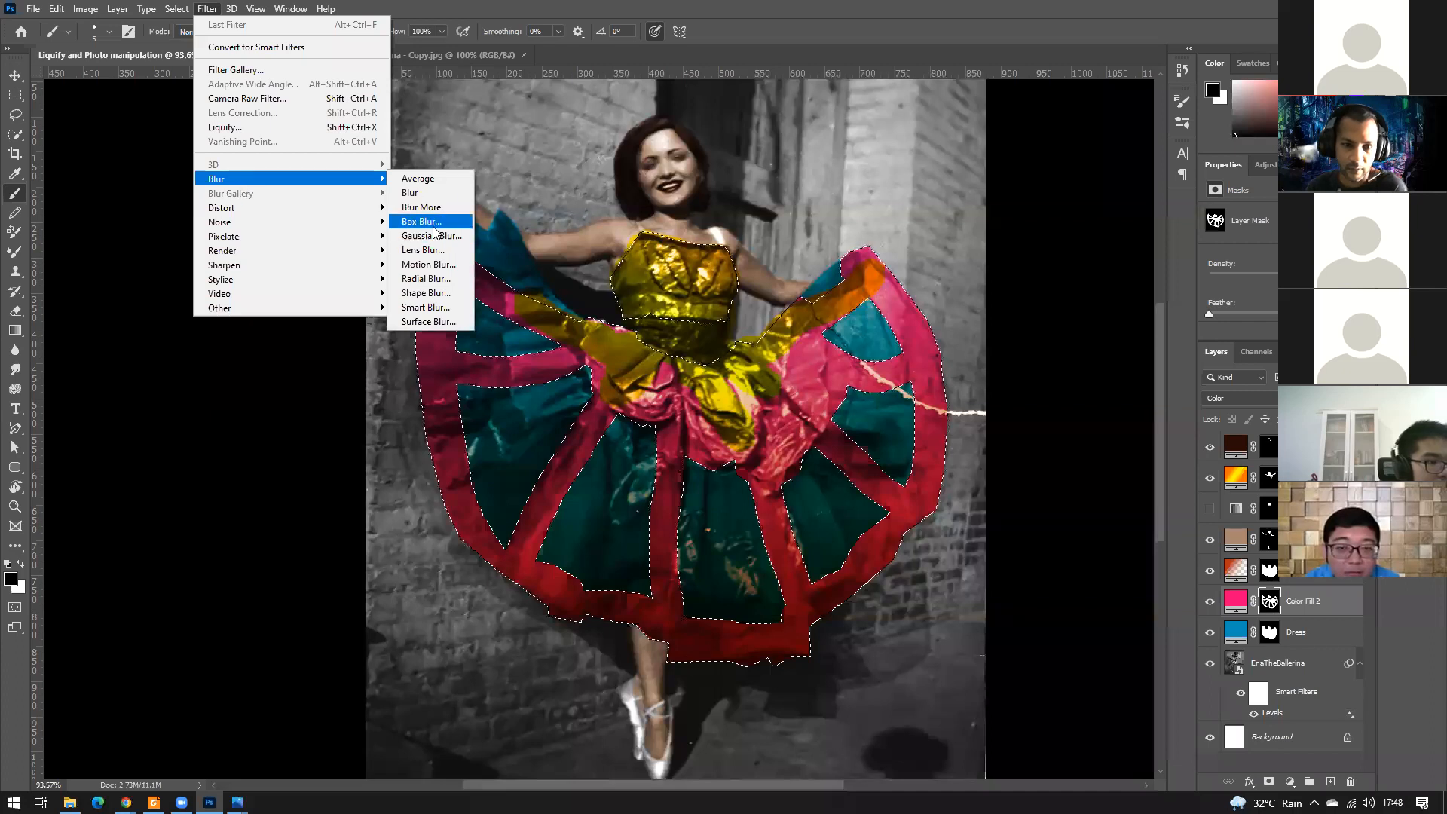
{"action": "left_click", "coordinate": [426, 300]}
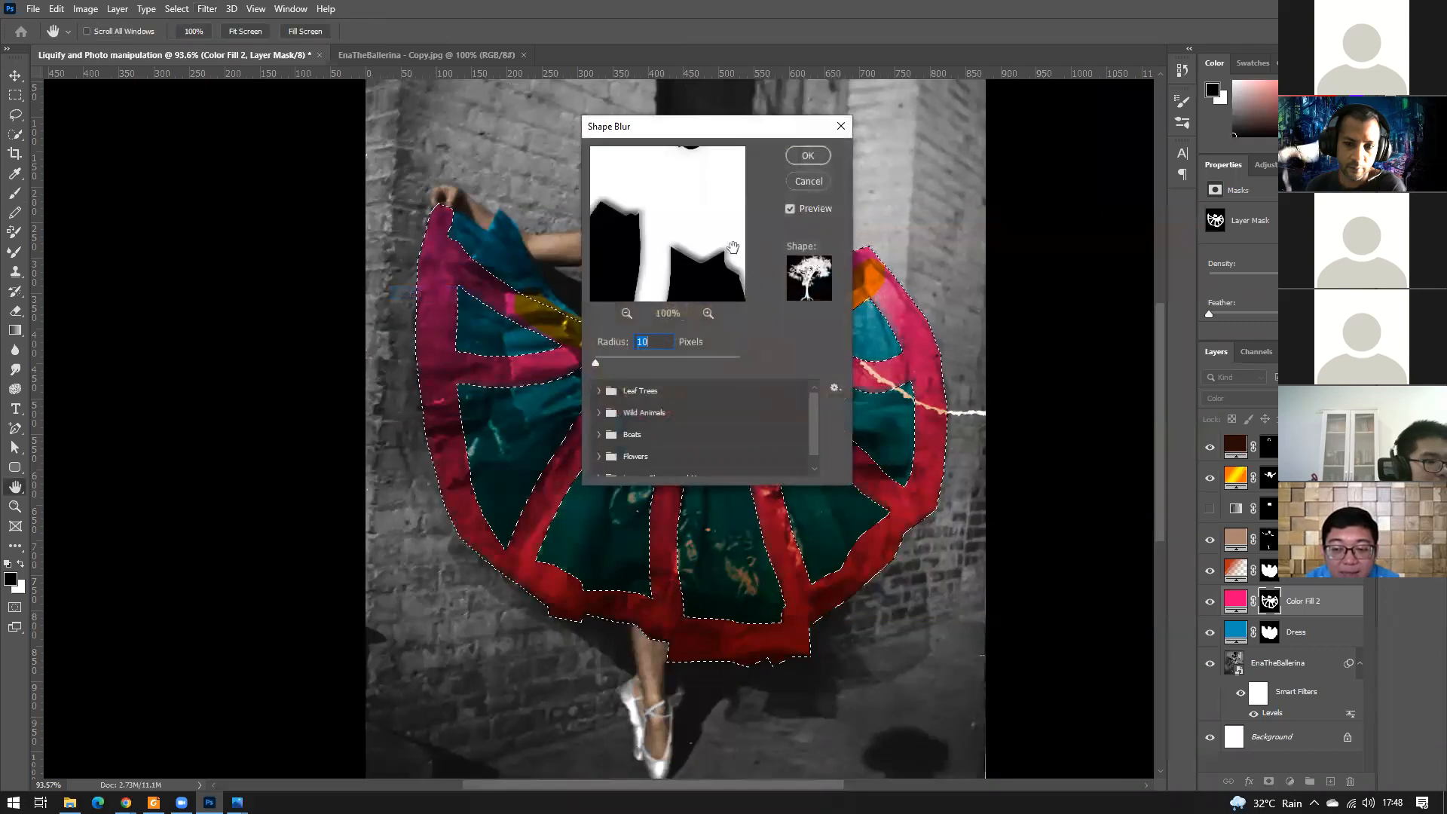
{"action": "left_click_drag", "start_coordinate": [715, 134], "coordinate": [967, 127]}
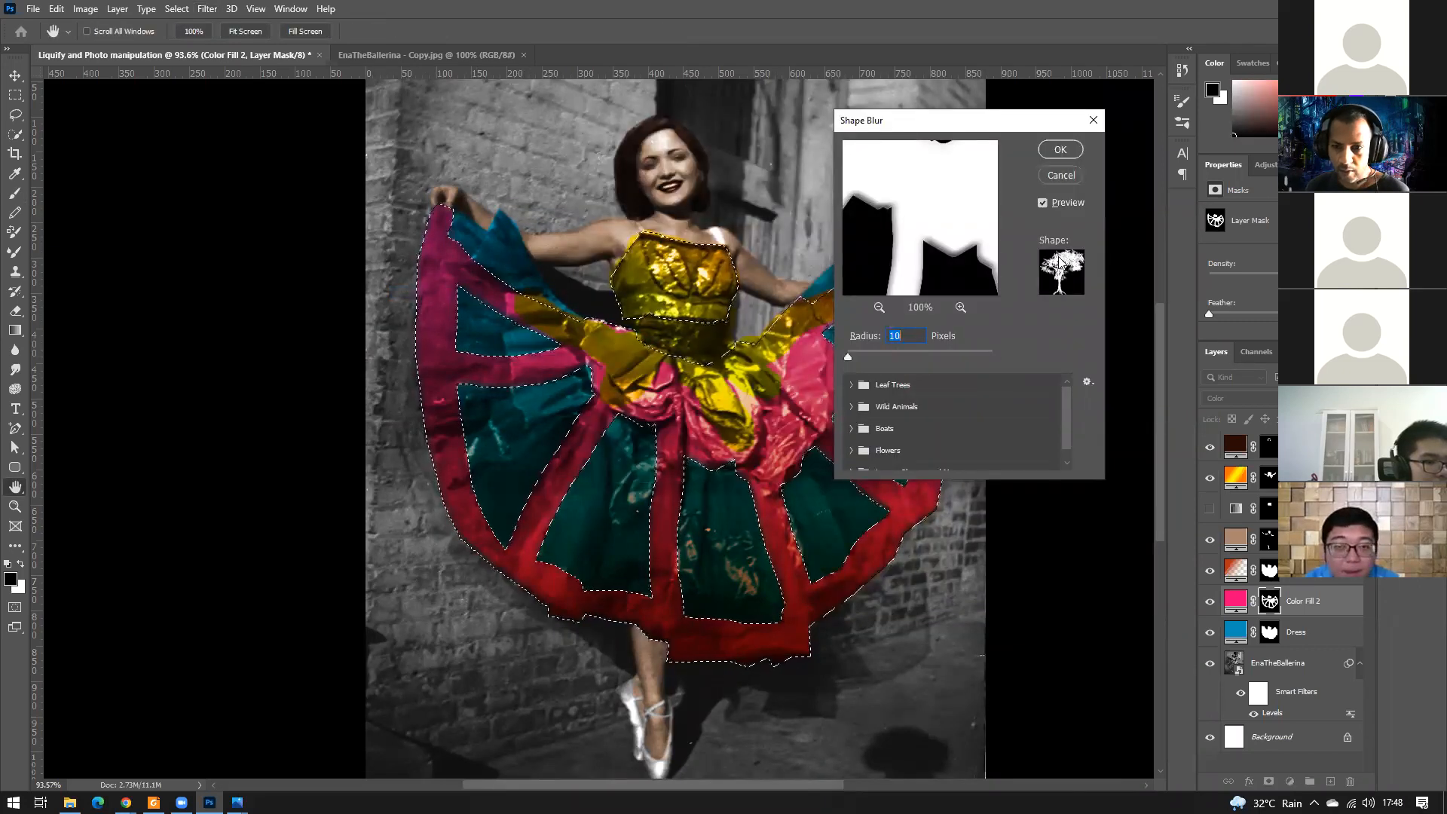
{"action": "left_click", "coordinate": [865, 353]}
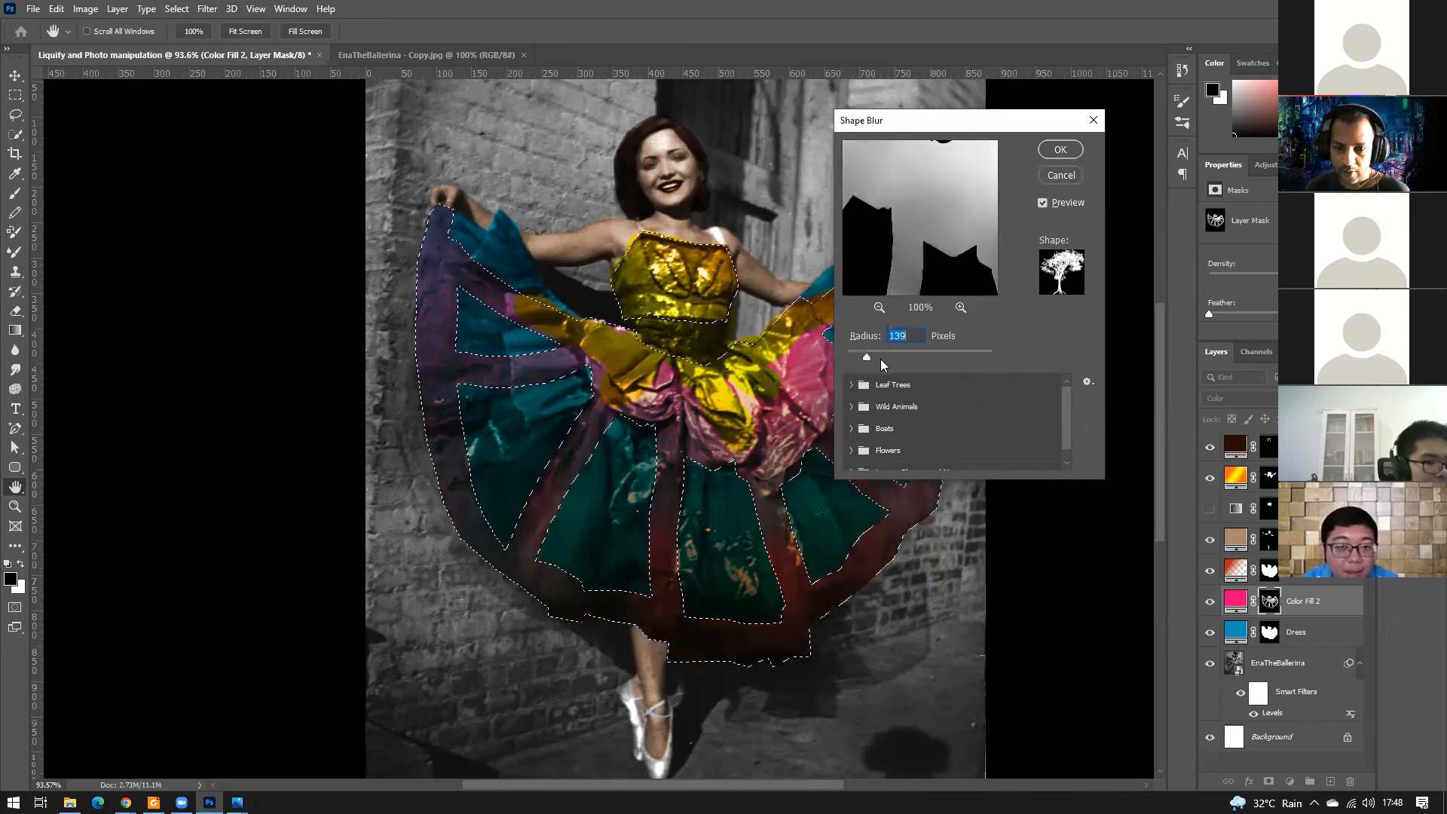
Lower the Shape Blur radius to 93 pixels, preview the whole mask at 25%, and cancel the filter.
{"action": "left_click", "coordinate": [865, 359]}
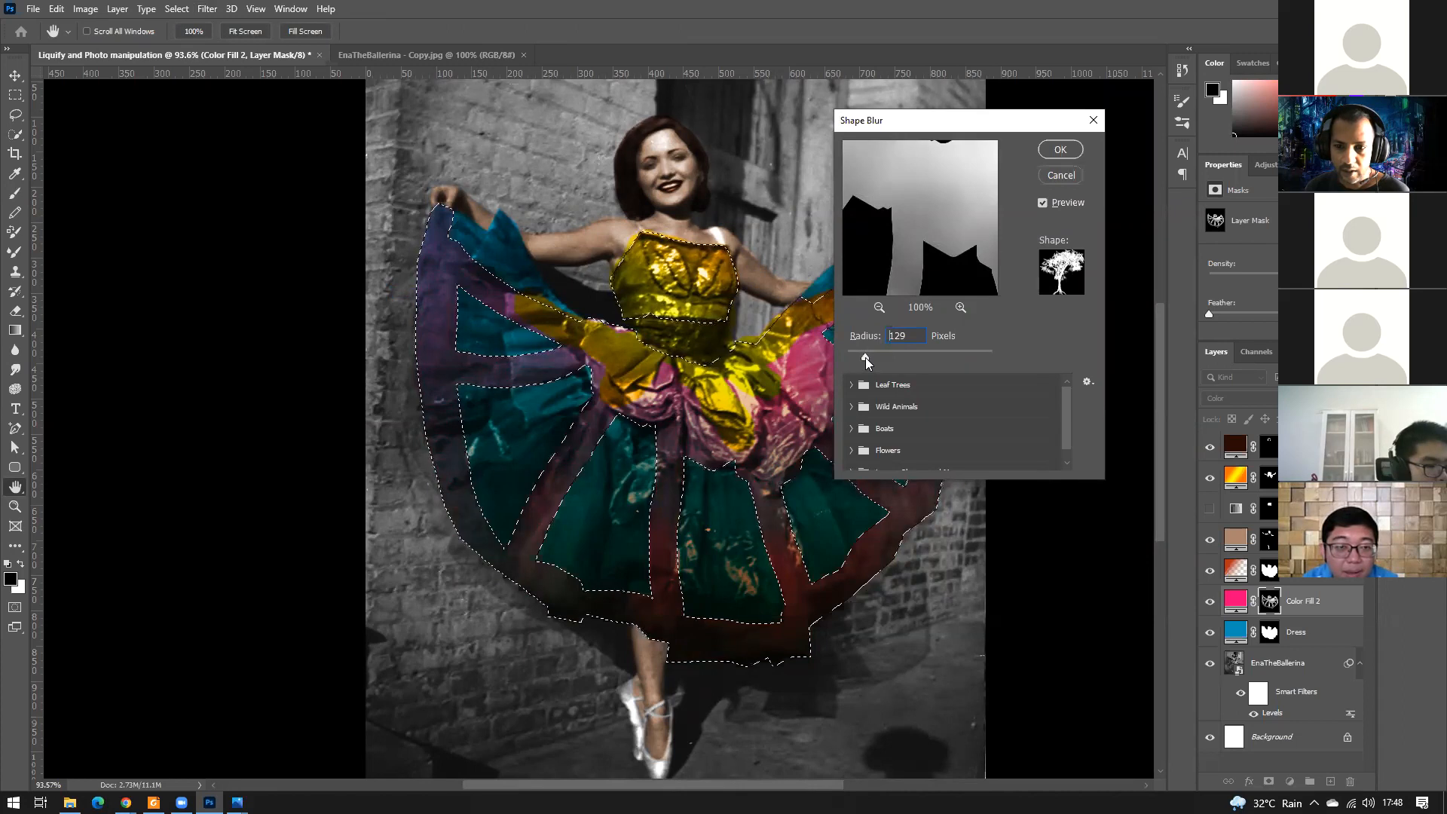
{"action": "left_click", "coordinate": [864, 358]}
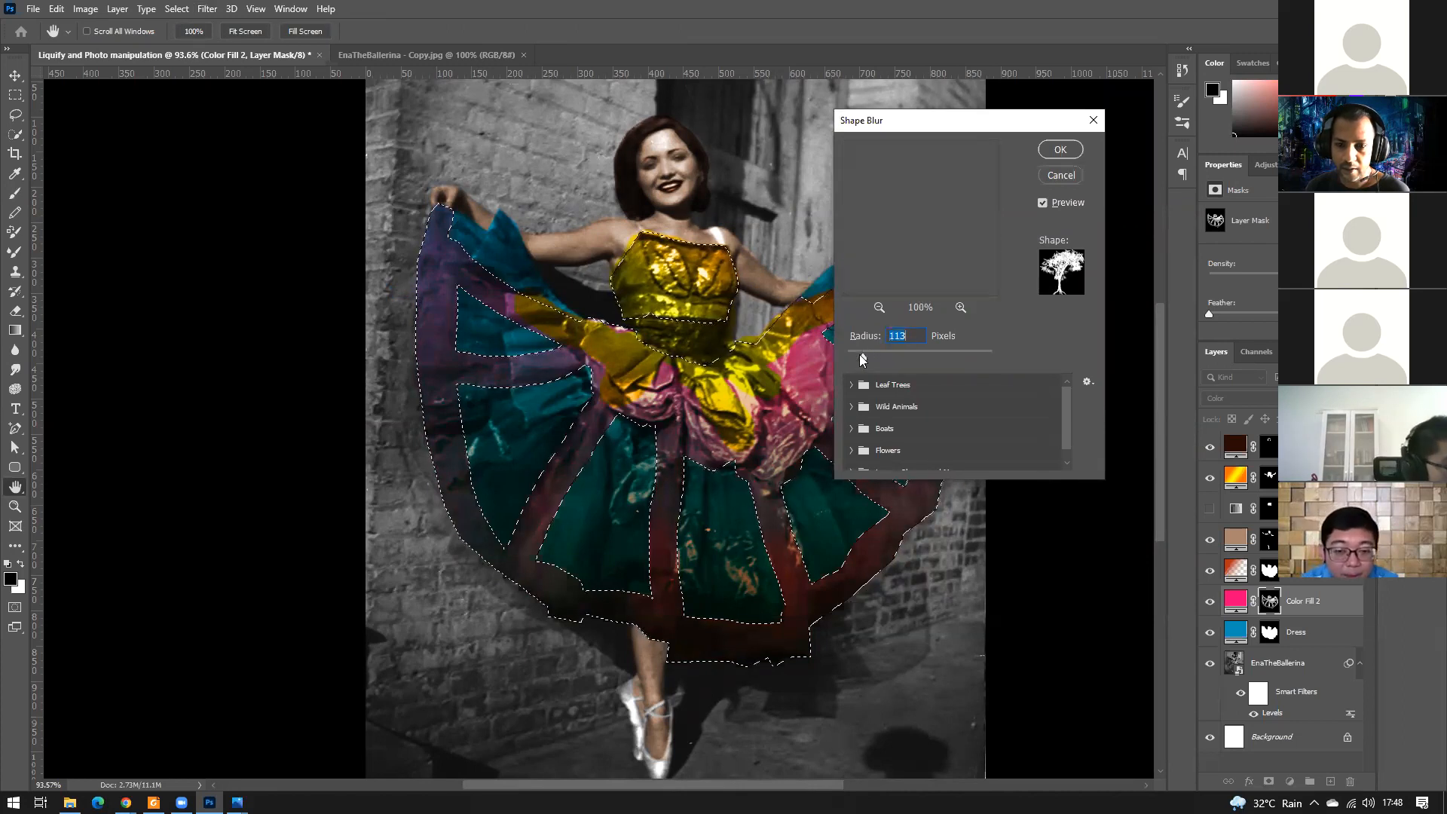
{"action": "left_click", "coordinate": [864, 360]}
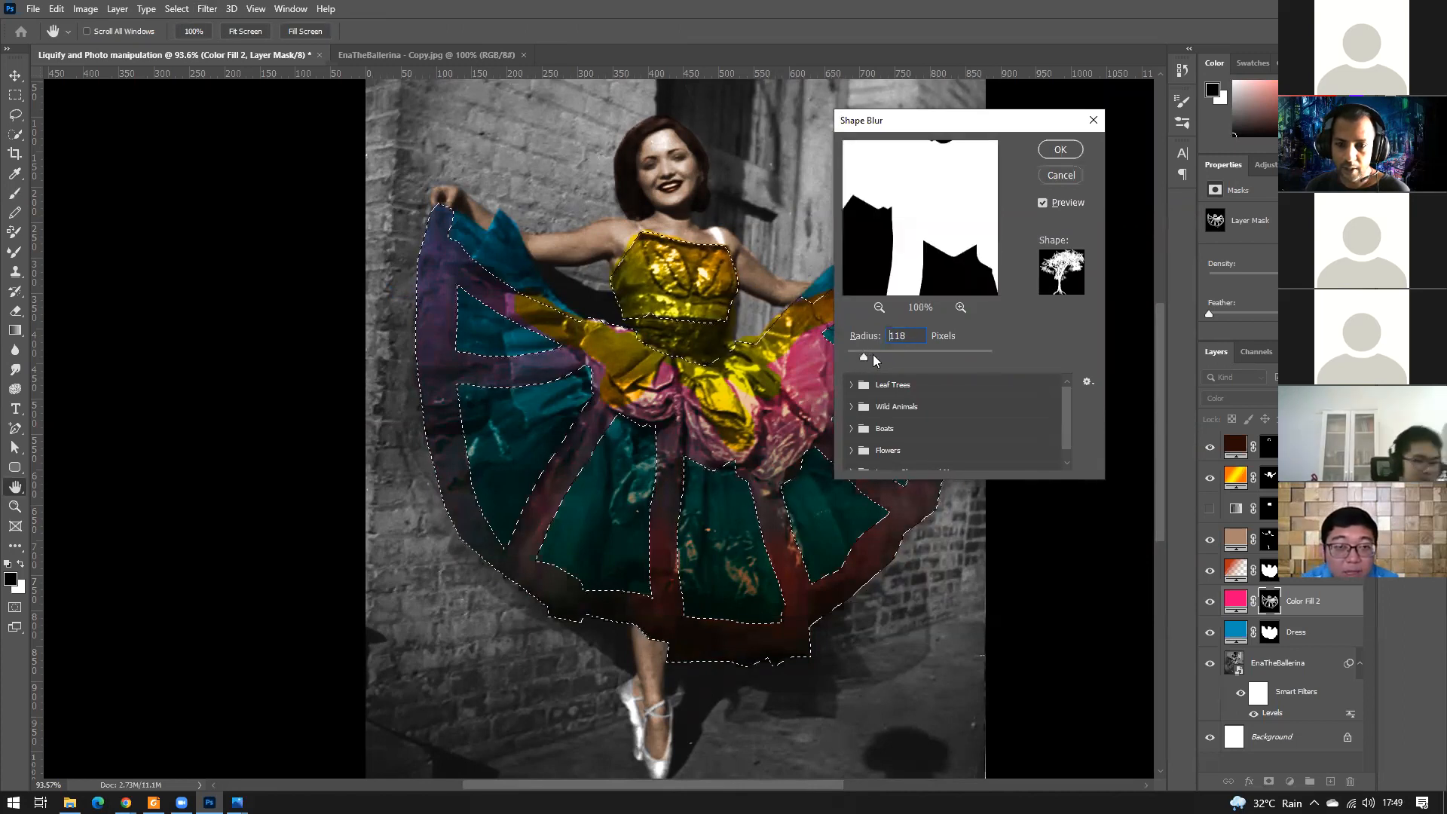
{"action": "left_click", "coordinate": [873, 356]}
{"action": "left_click", "coordinate": [860, 356]}
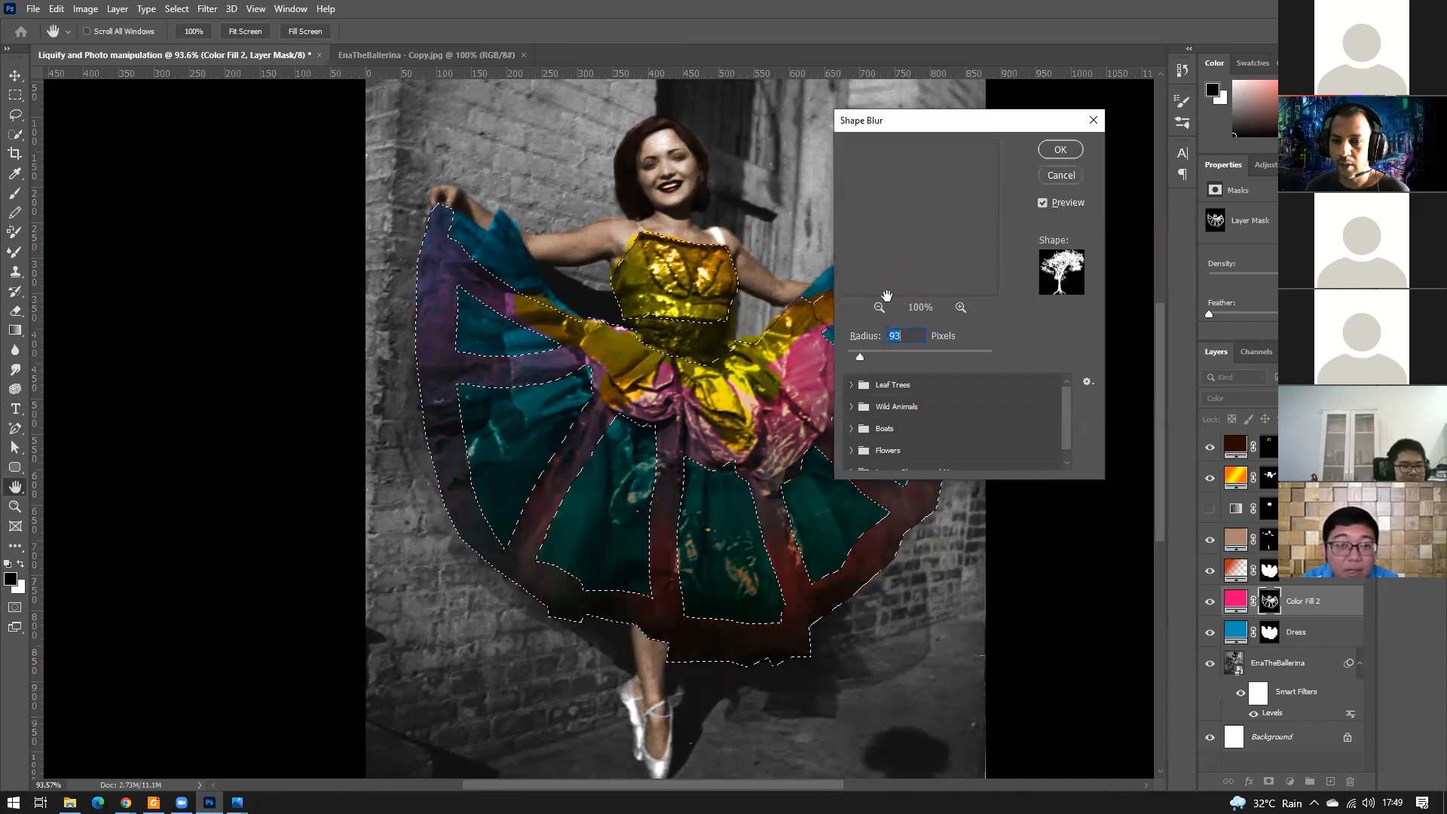
{"action": "left_click", "coordinate": [879, 308]}
{"action": "left_click", "coordinate": [879, 308]}
{"action": "left_click", "coordinate": [880, 308]}
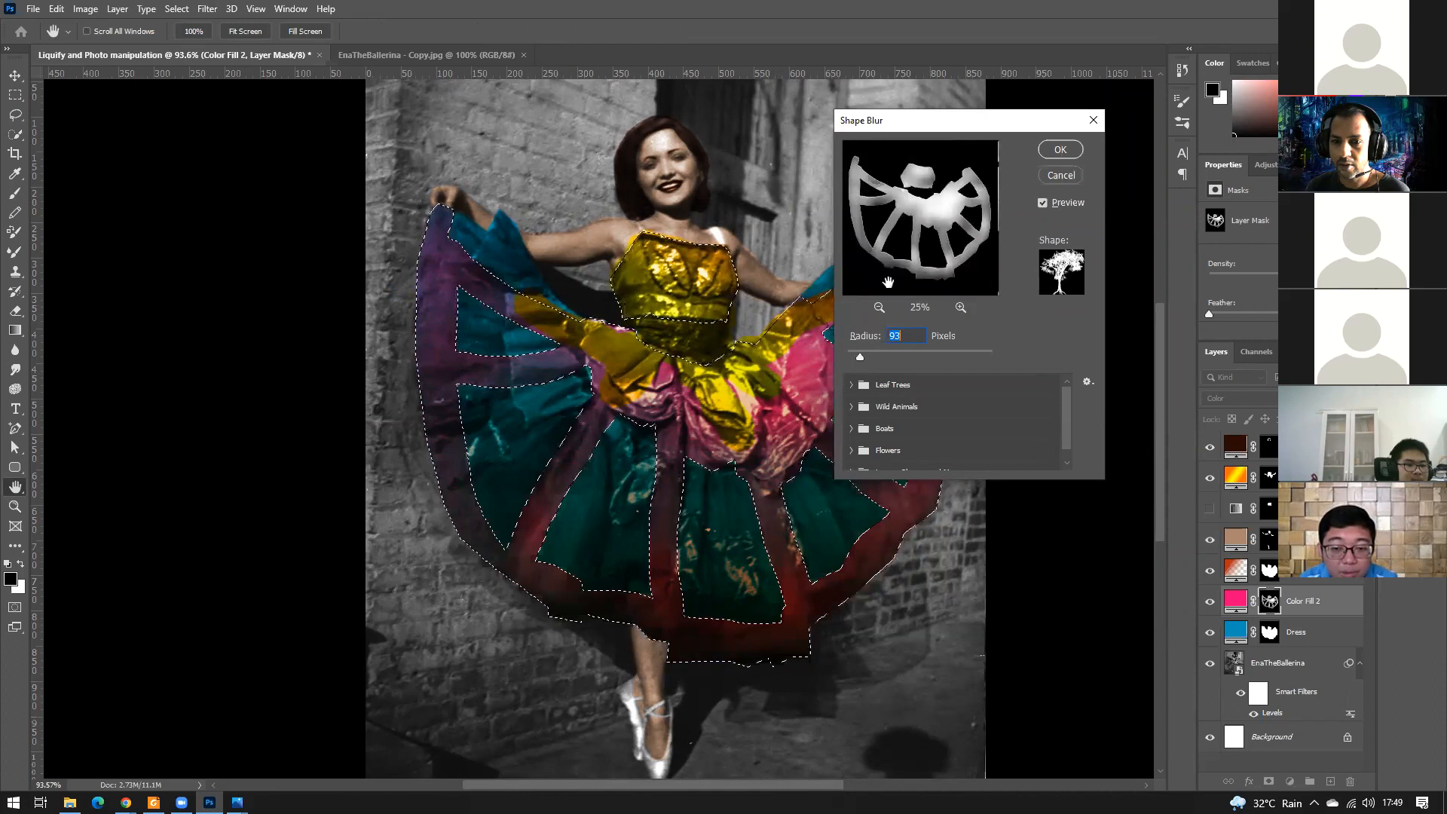
{"action": "left_click", "coordinate": [1059, 174]}
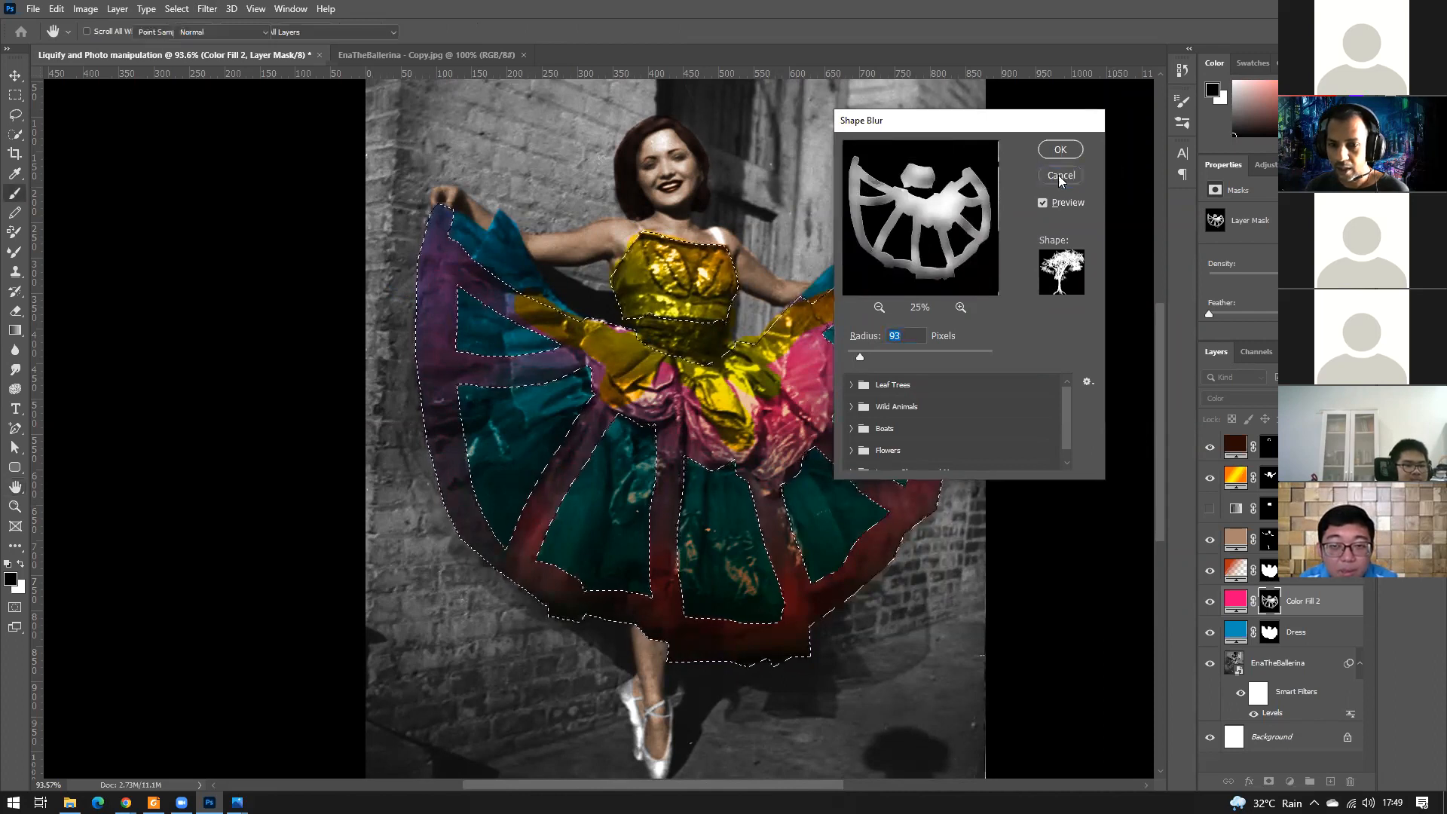
Try a Surface Blur on the Color Fill 2 mask with a radius of 19 pixels.
{"action": "left_click", "coordinate": [208, 9]}
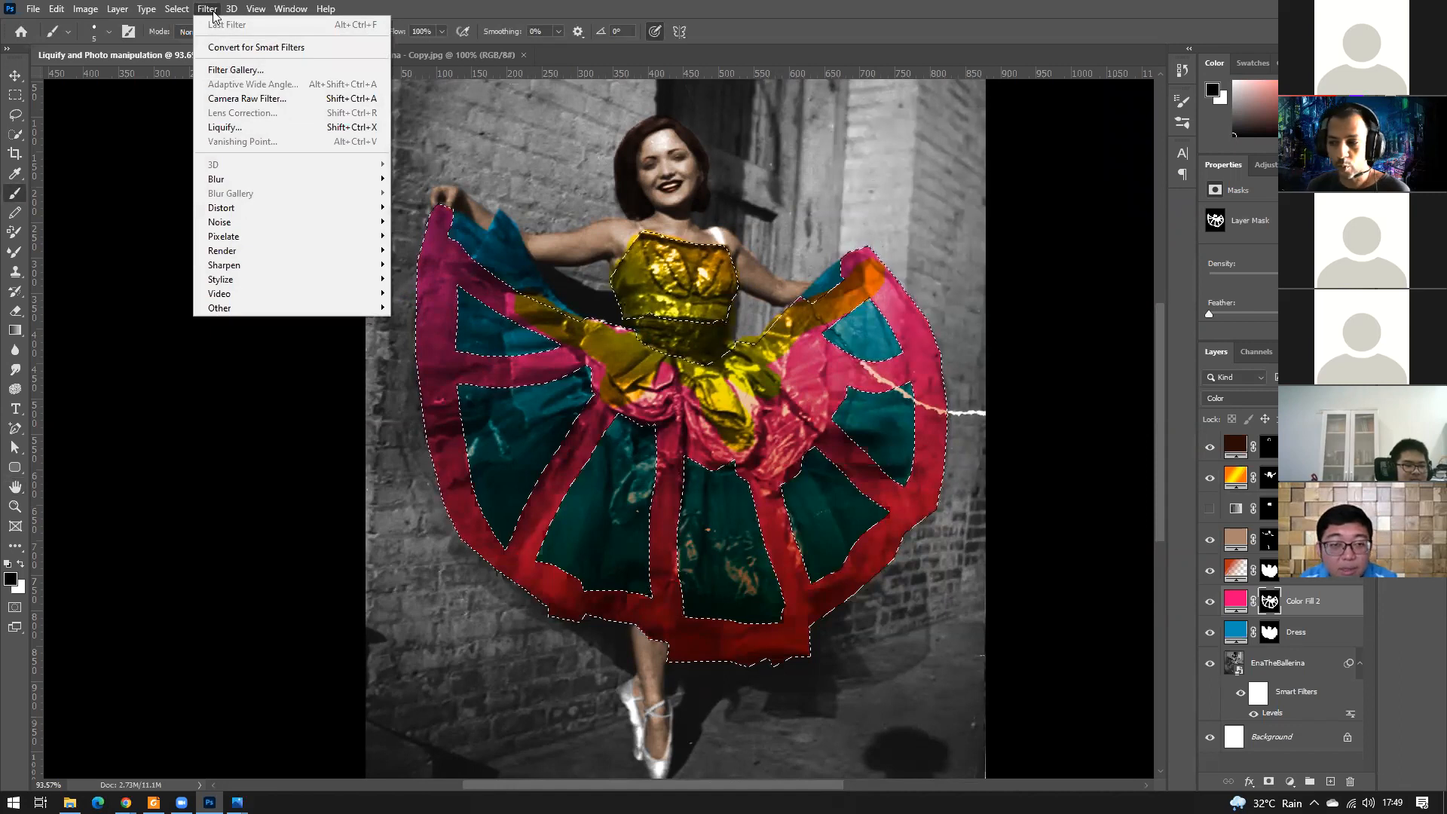
{"action": "mouse_move", "coordinate": [242, 179]}
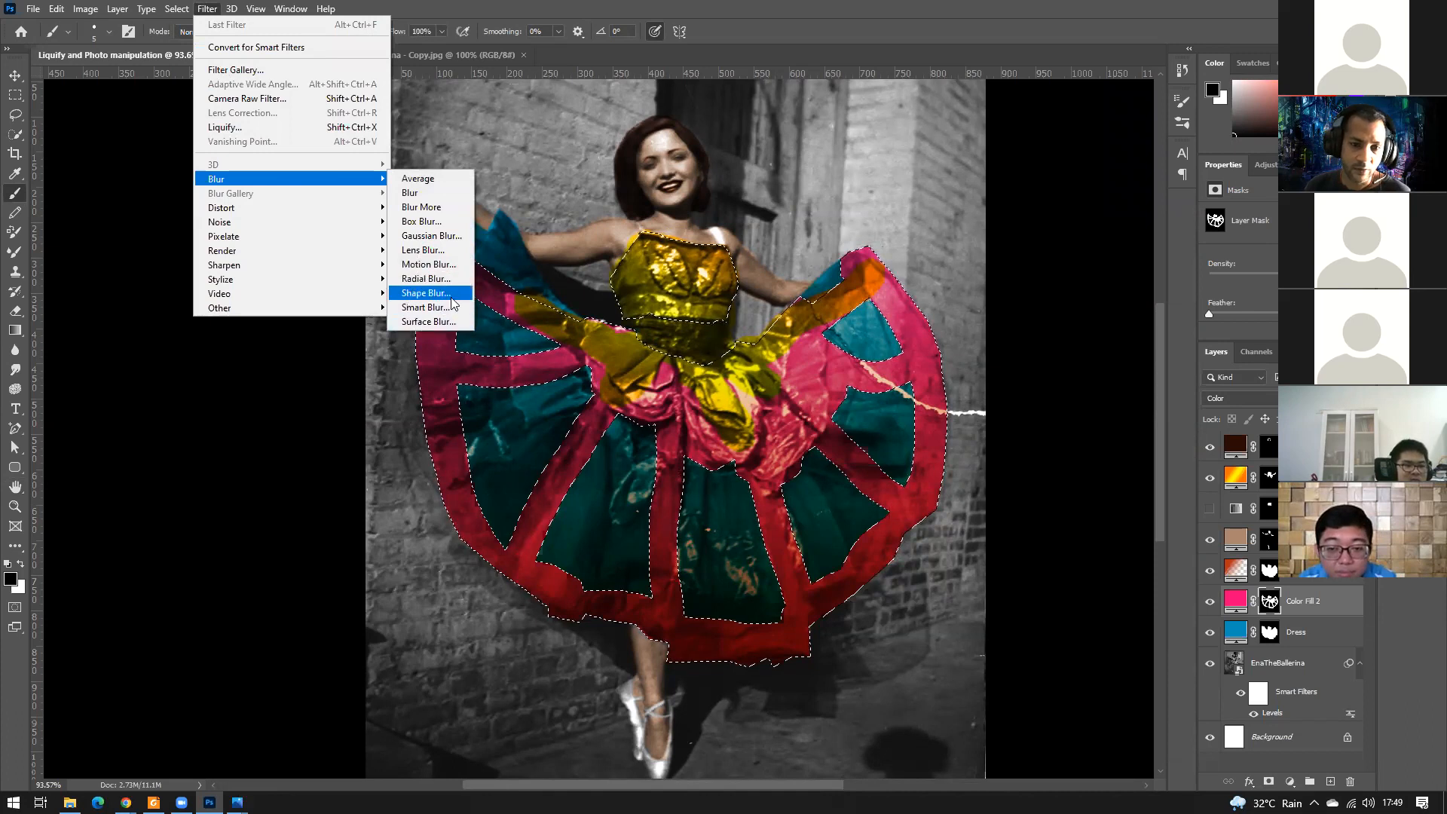
{"action": "left_click", "coordinate": [428, 321]}
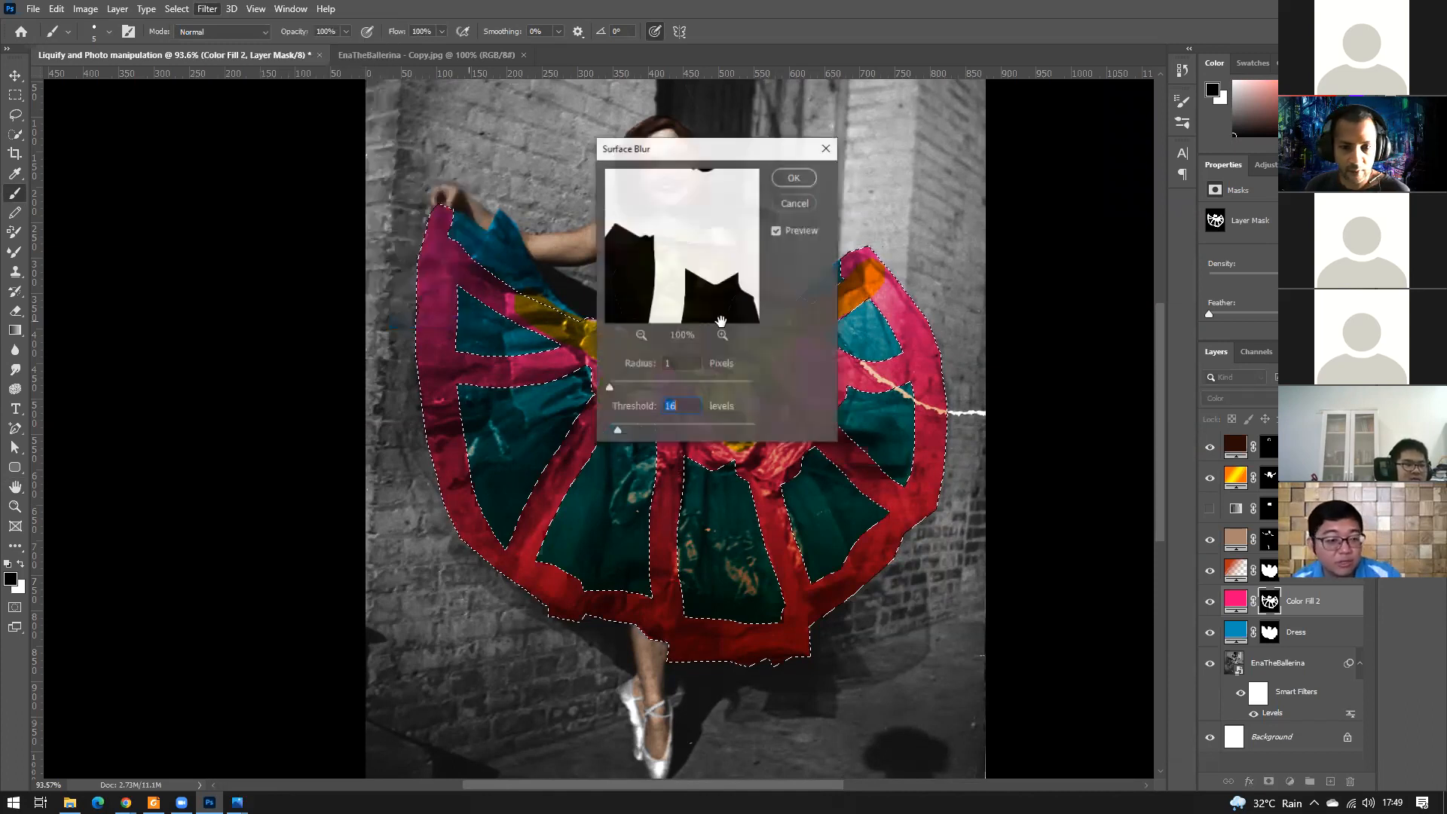
{"action": "left_click", "coordinate": [623, 386]}
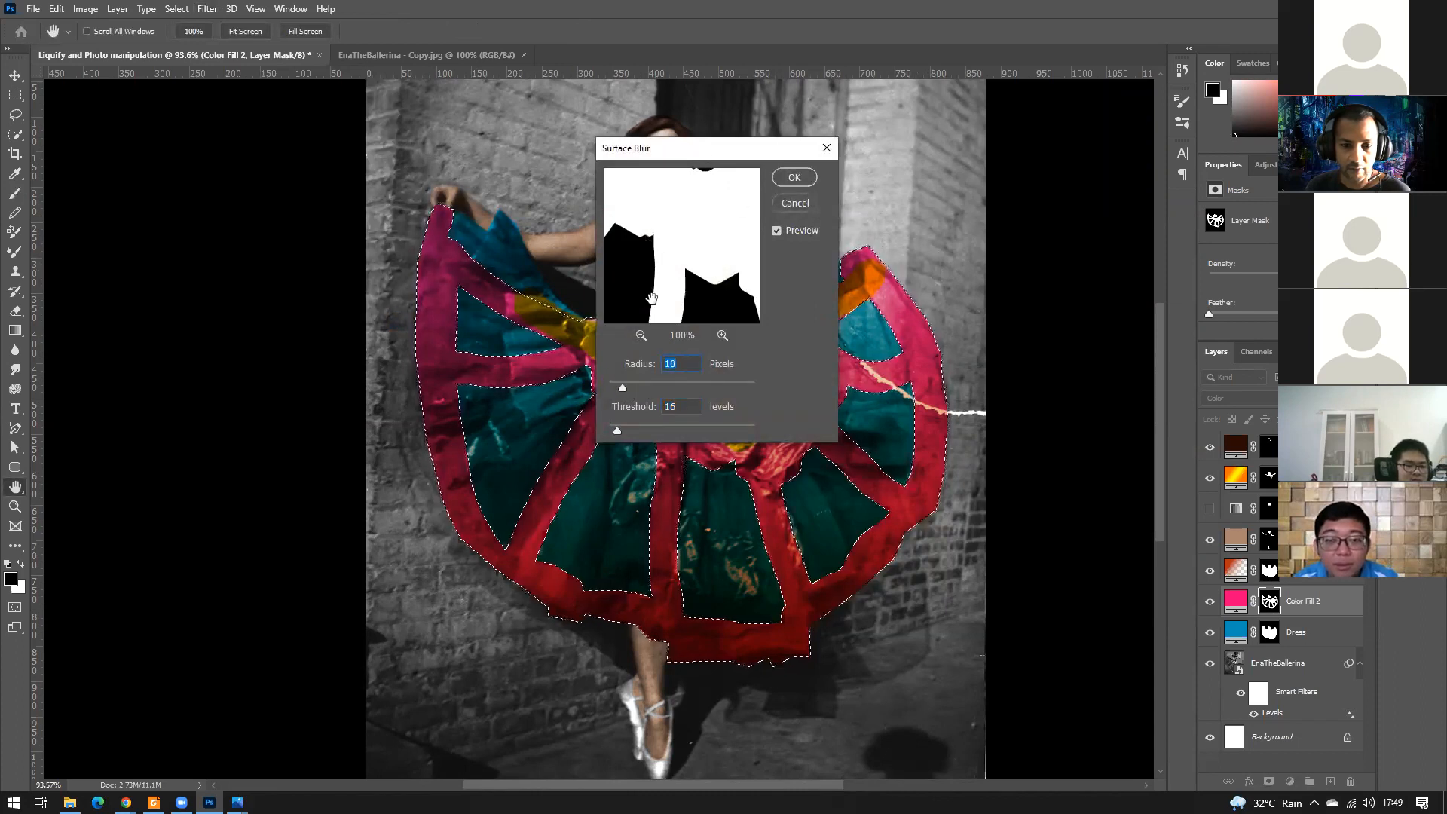
{"action": "left_click_drag", "start_coordinate": [868, 361], "coordinate": [886, 361]}
{"action": "key", "text": "Down"}
{"action": "key", "text": "Down"}
{"action": "key", "text": "Down"}
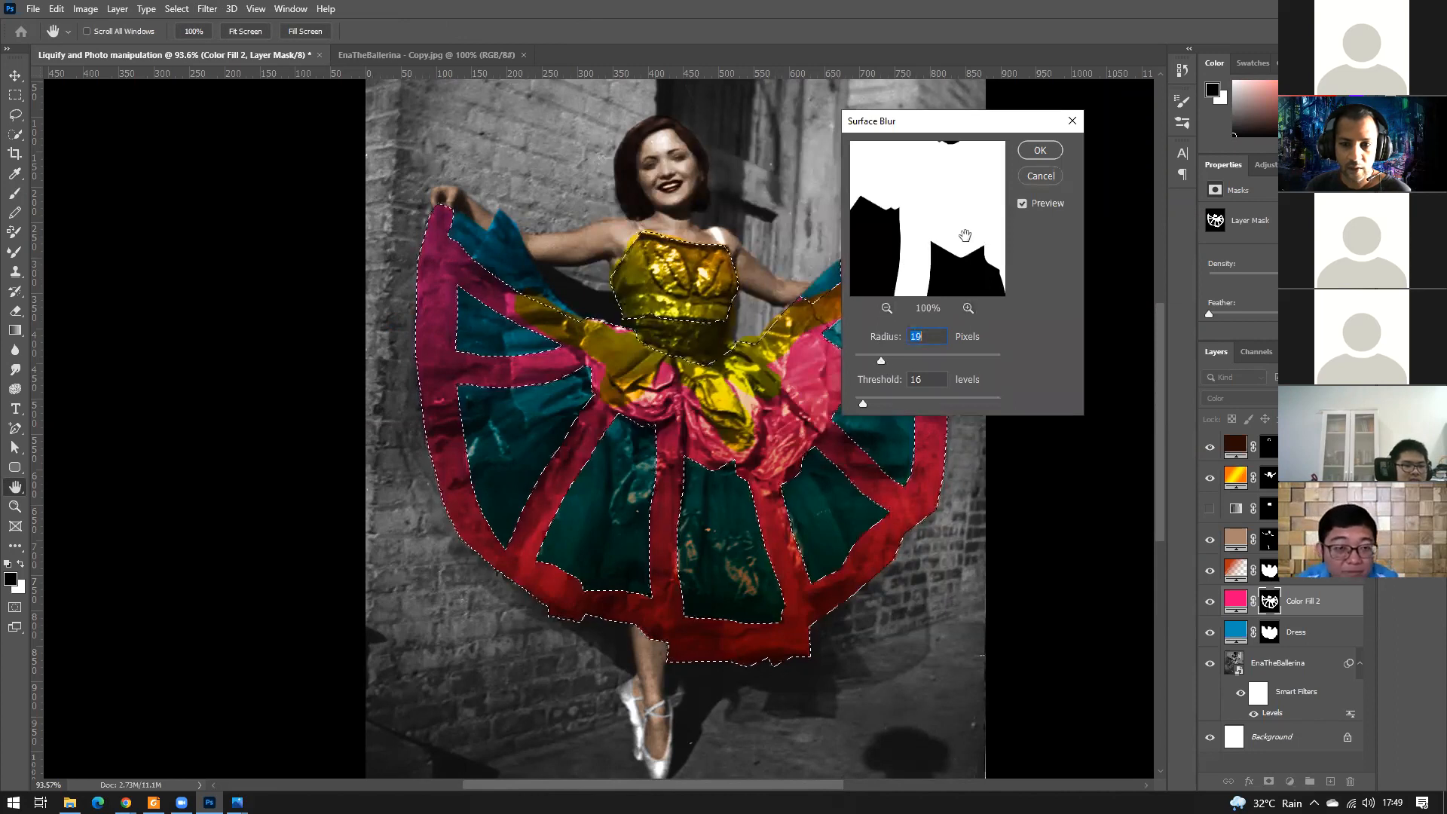
Preview the whole mask at 19% in Surface Blur and cancel the filter.
{"action": "left_click", "coordinate": [889, 308]}
{"action": "left_click", "coordinate": [887, 307]}
{"action": "left_click", "coordinate": [887, 307]}
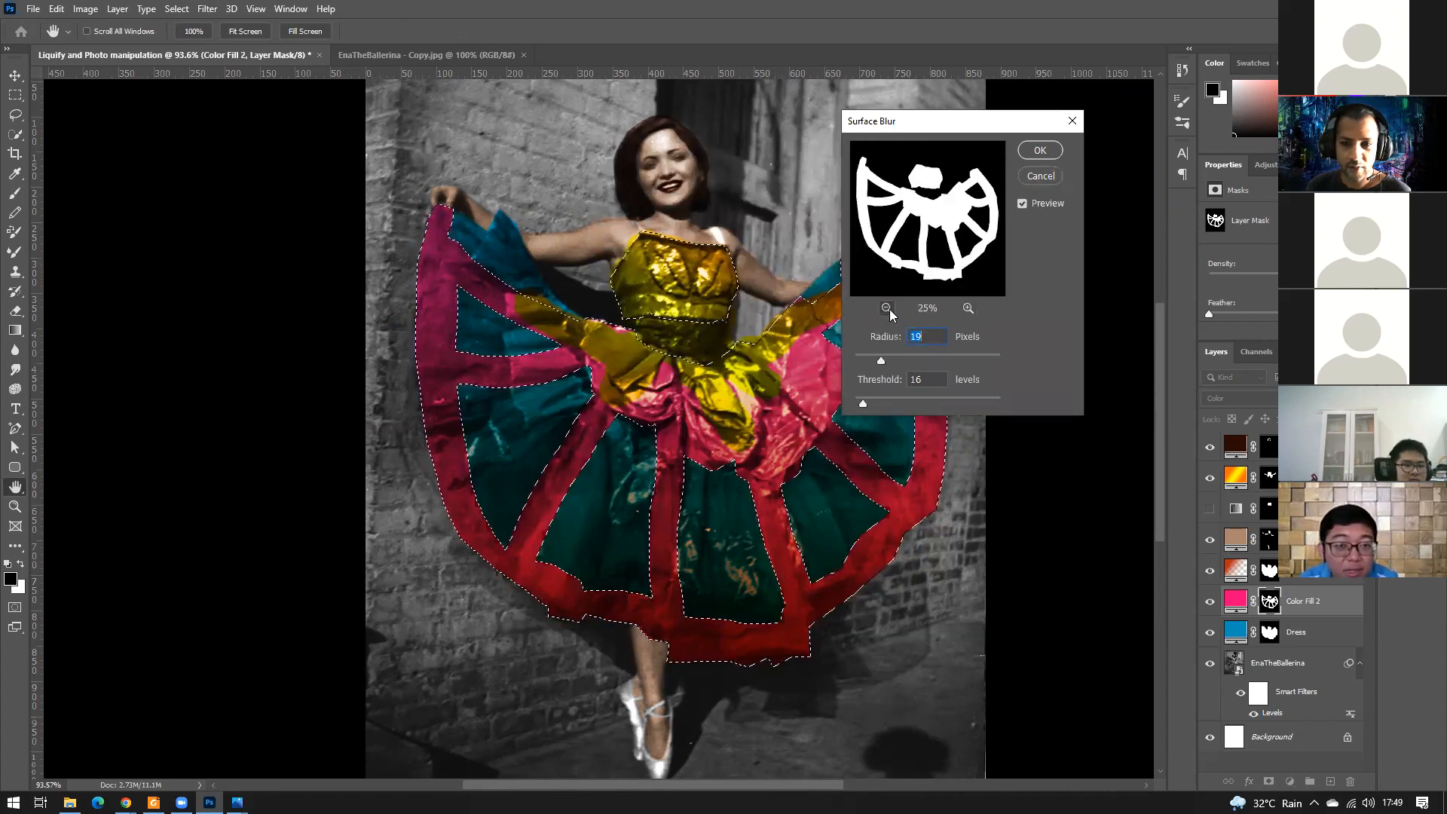
{"action": "left_click", "coordinate": [887, 307]}
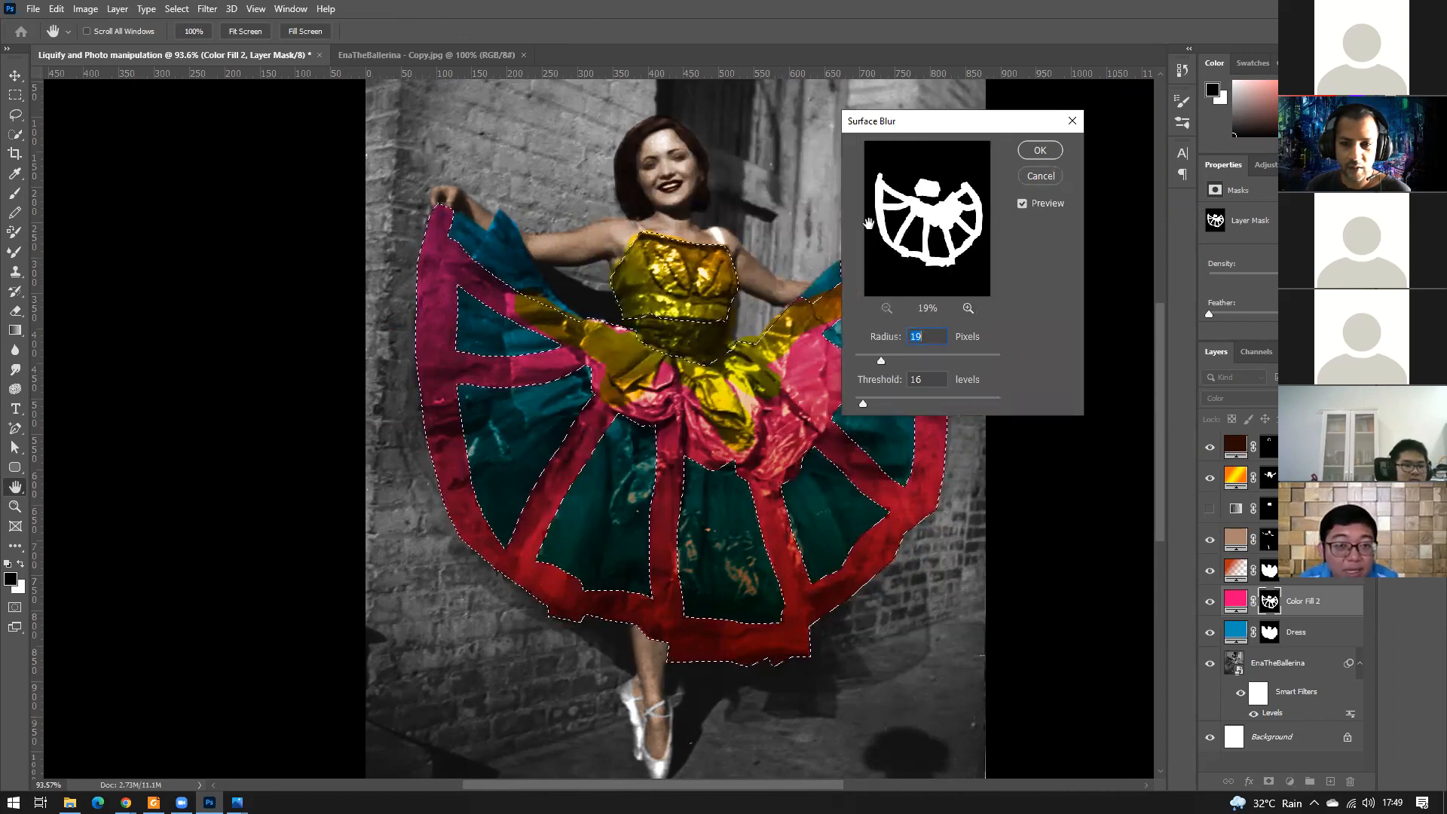
{"action": "left_click", "coordinate": [1053, 173]}
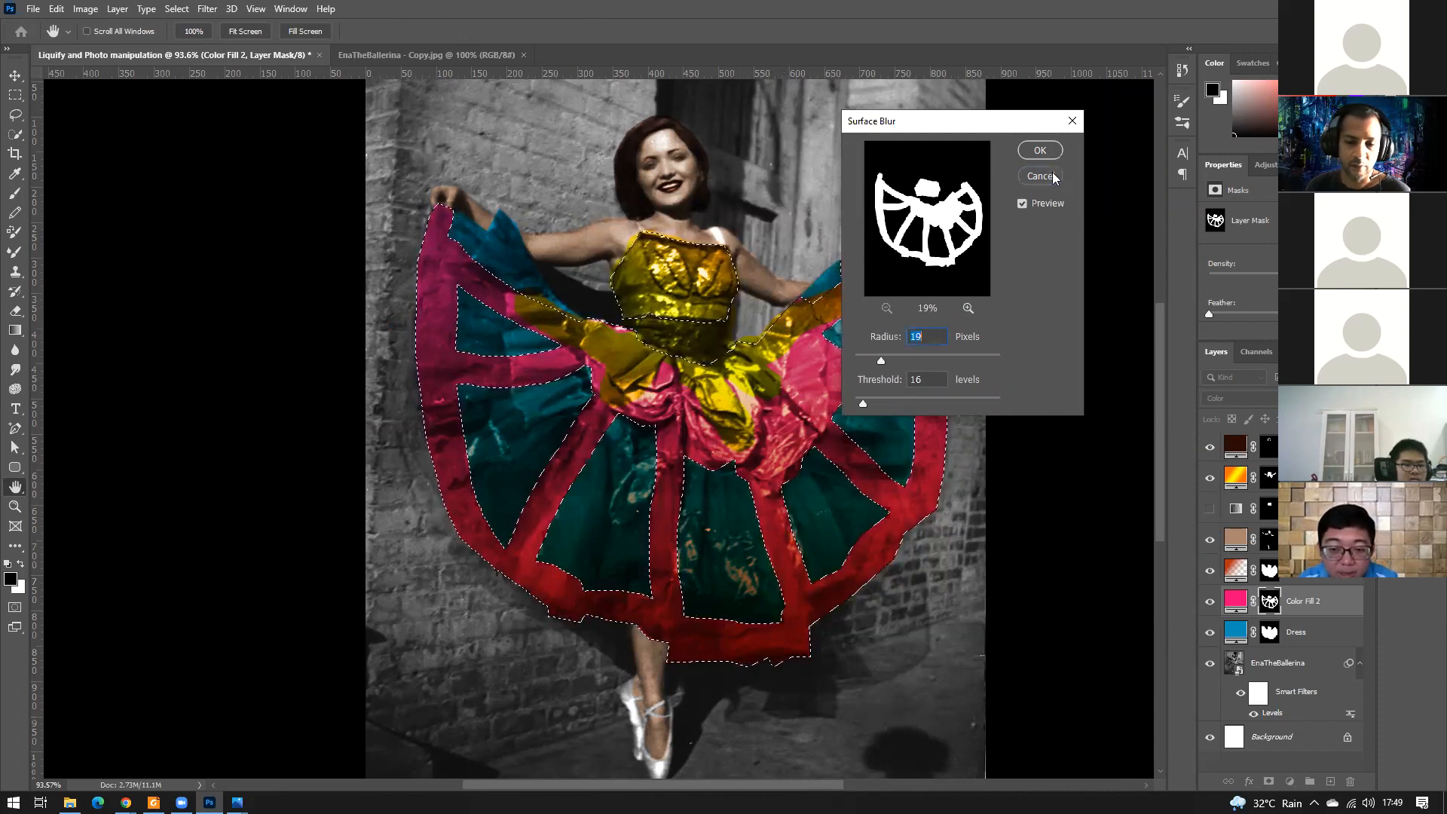
Try a stronger Gaussian Blur on the Color Fill 2 mask within the active selection and deselect.
{"action": "left_click", "coordinate": [256, 9]}
{"action": "mouse_move", "coordinate": [207, 9]}
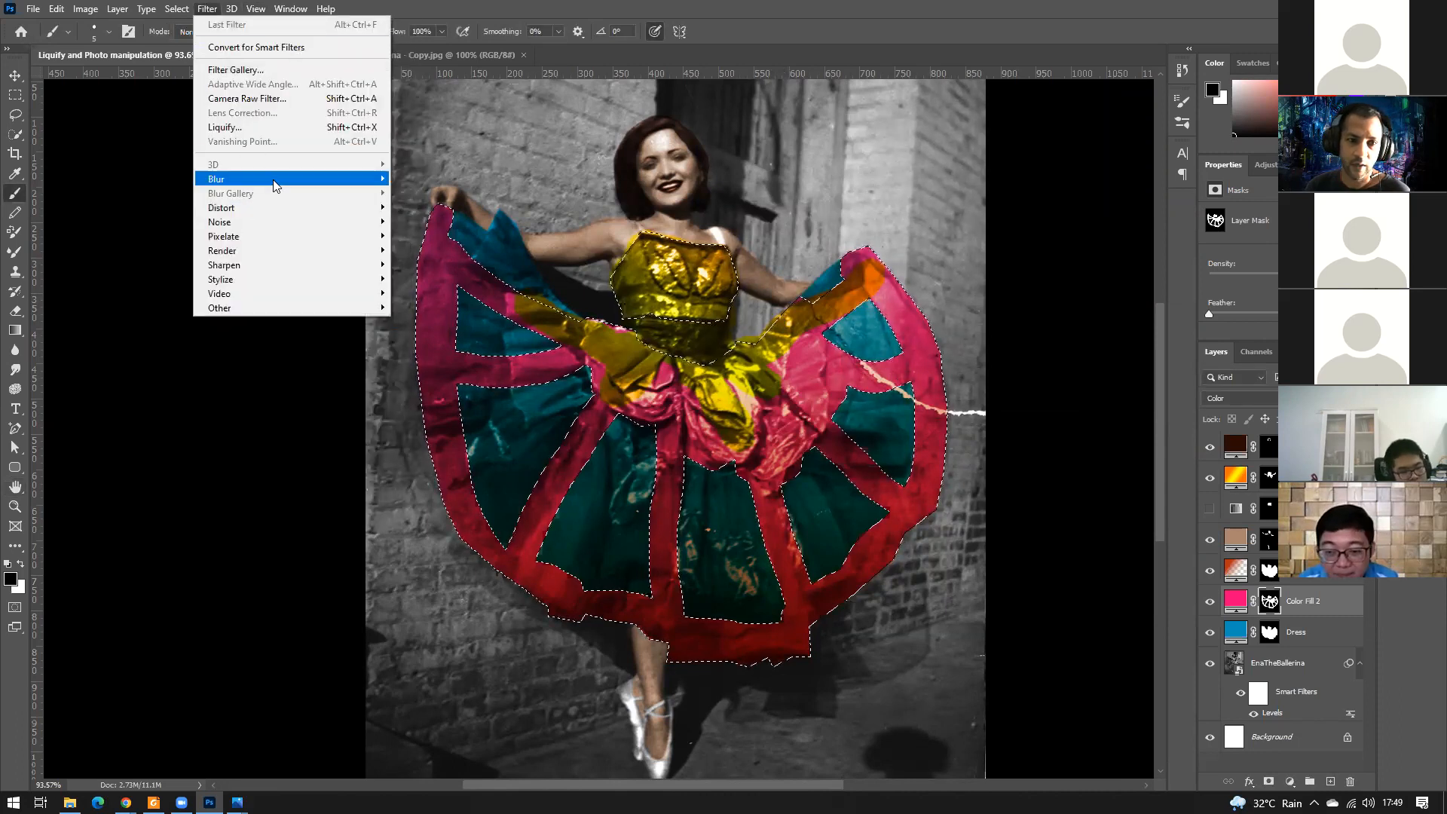
{"action": "mouse_move", "coordinate": [285, 179]}
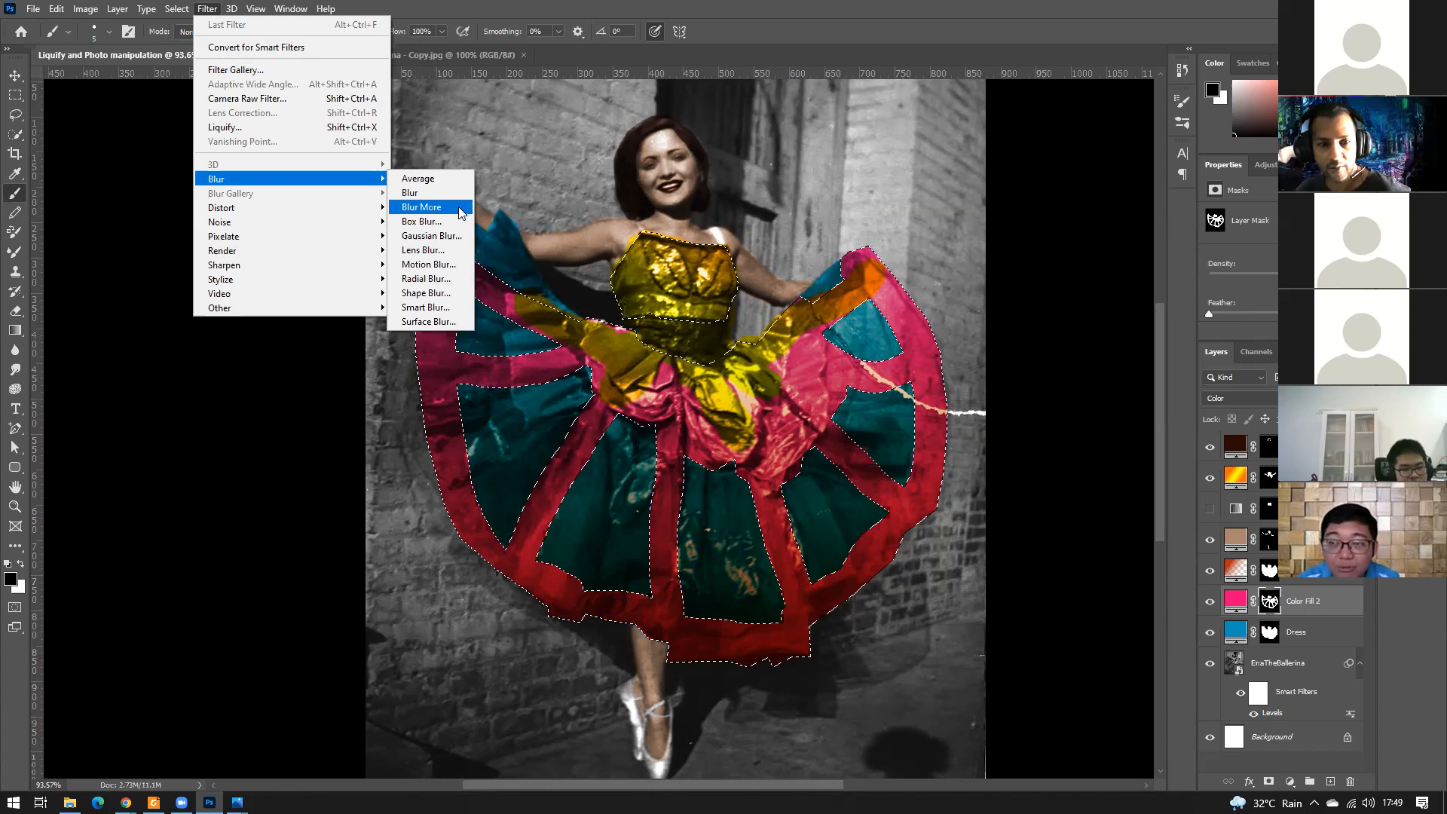
{"action": "left_click", "coordinate": [447, 239]}
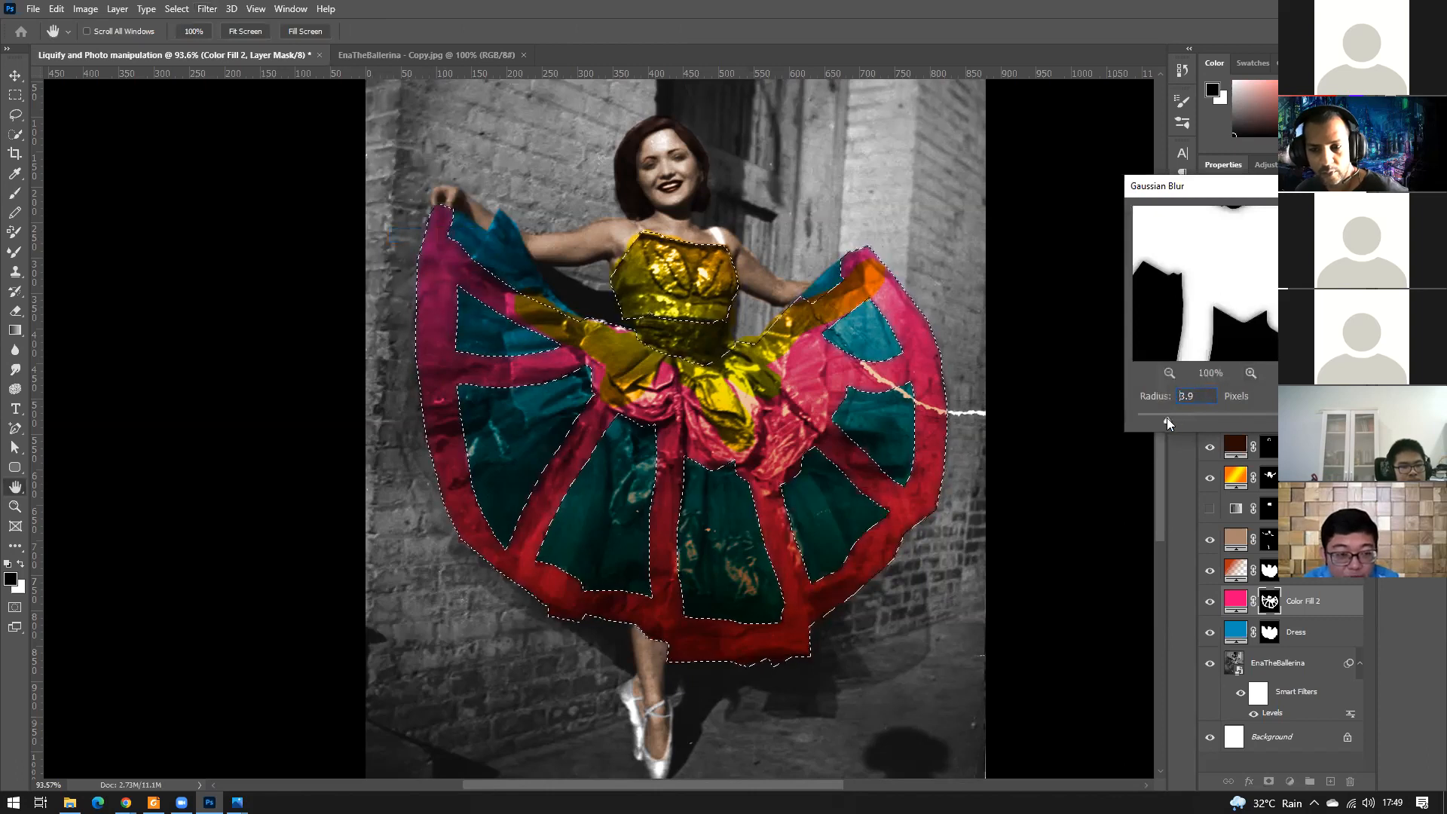
{"action": "left_click_drag", "start_coordinate": [1168, 418], "coordinate": [1208, 418]}
{"action": "left_click", "coordinate": [1328, 213]}
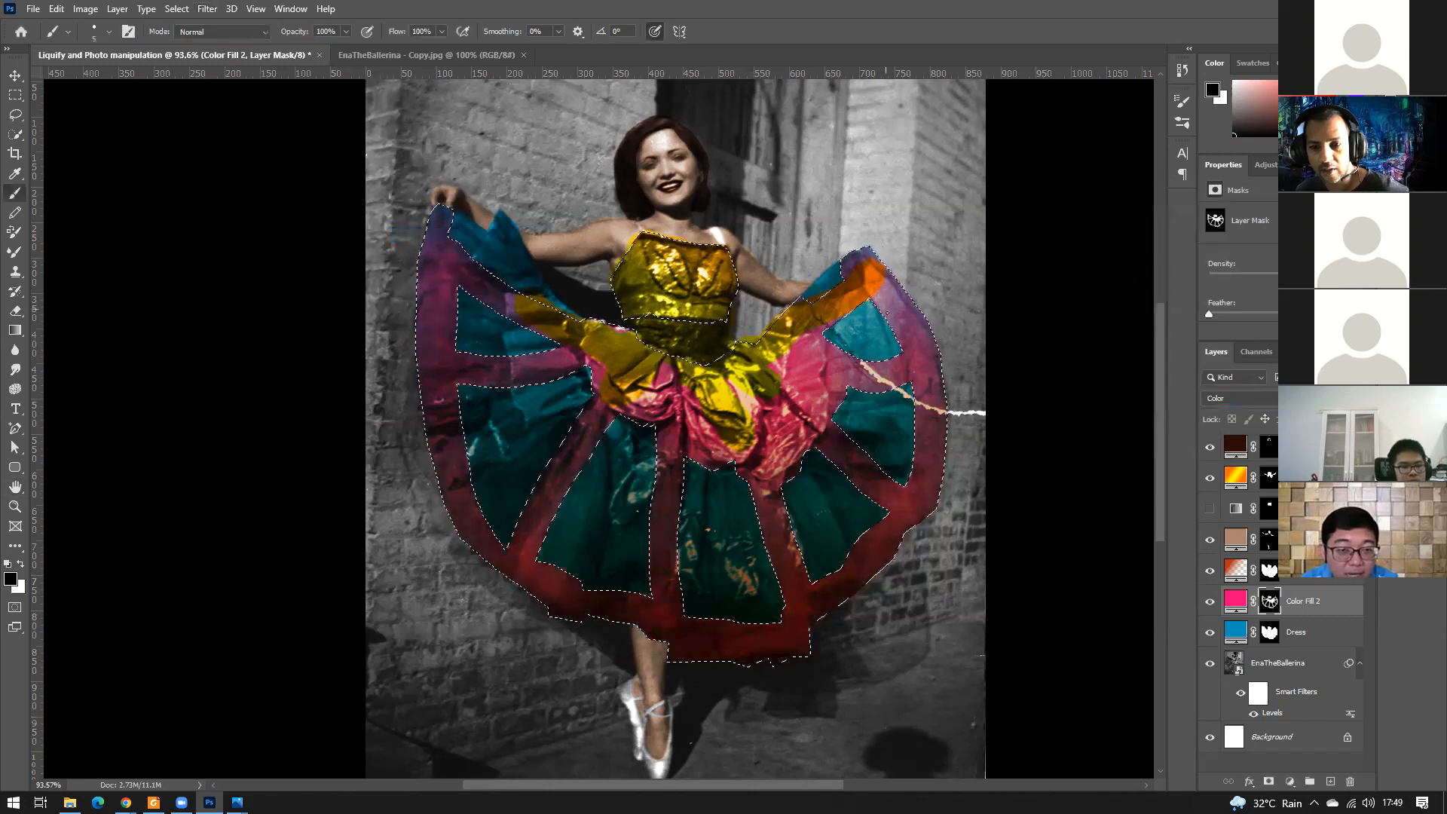
{"action": "key", "text": "ctrl+d"}
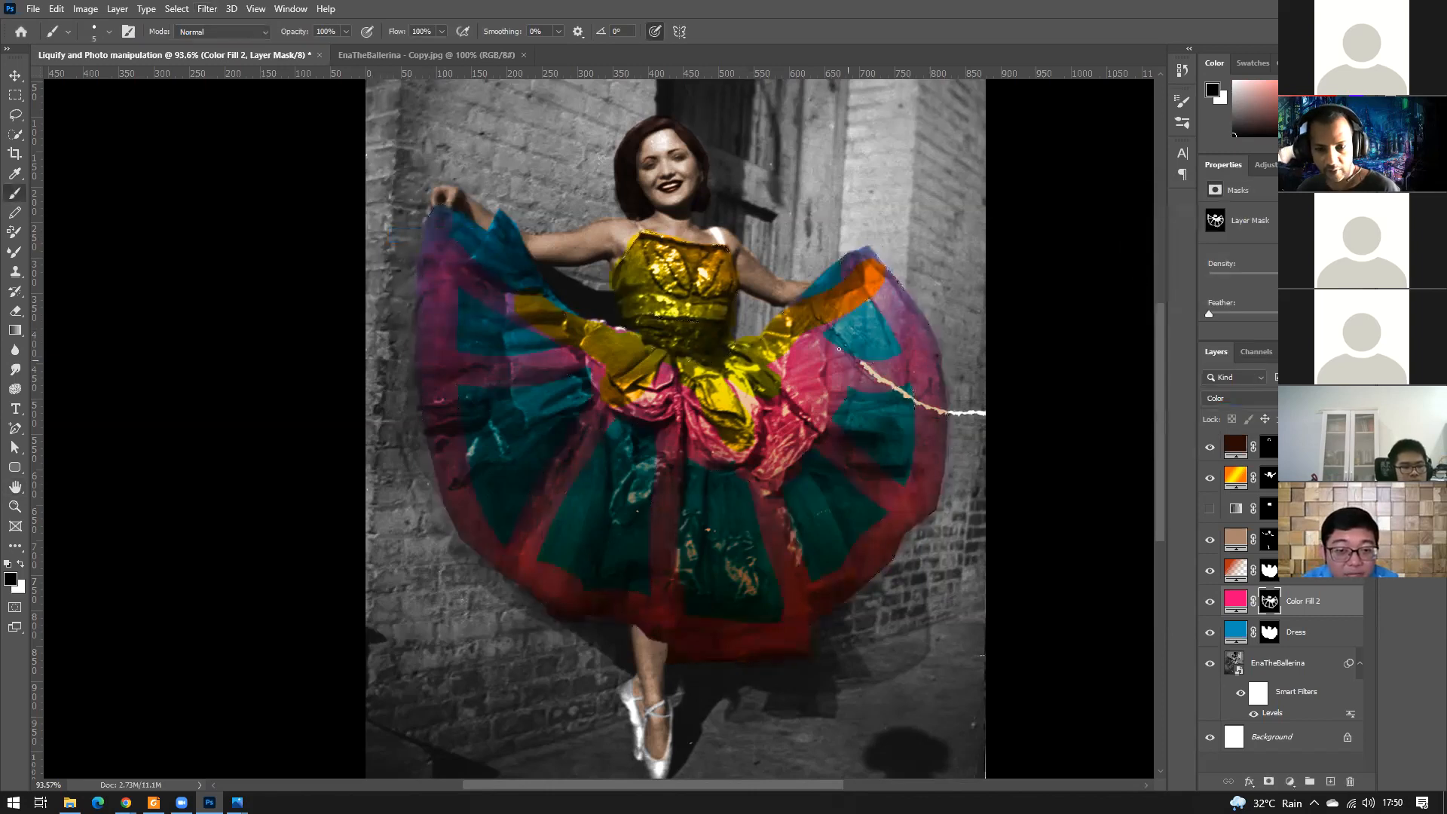
{"action": "scroll", "coordinate": [917, 483], "scroll_direction": "down", "scroll_amount": 2}
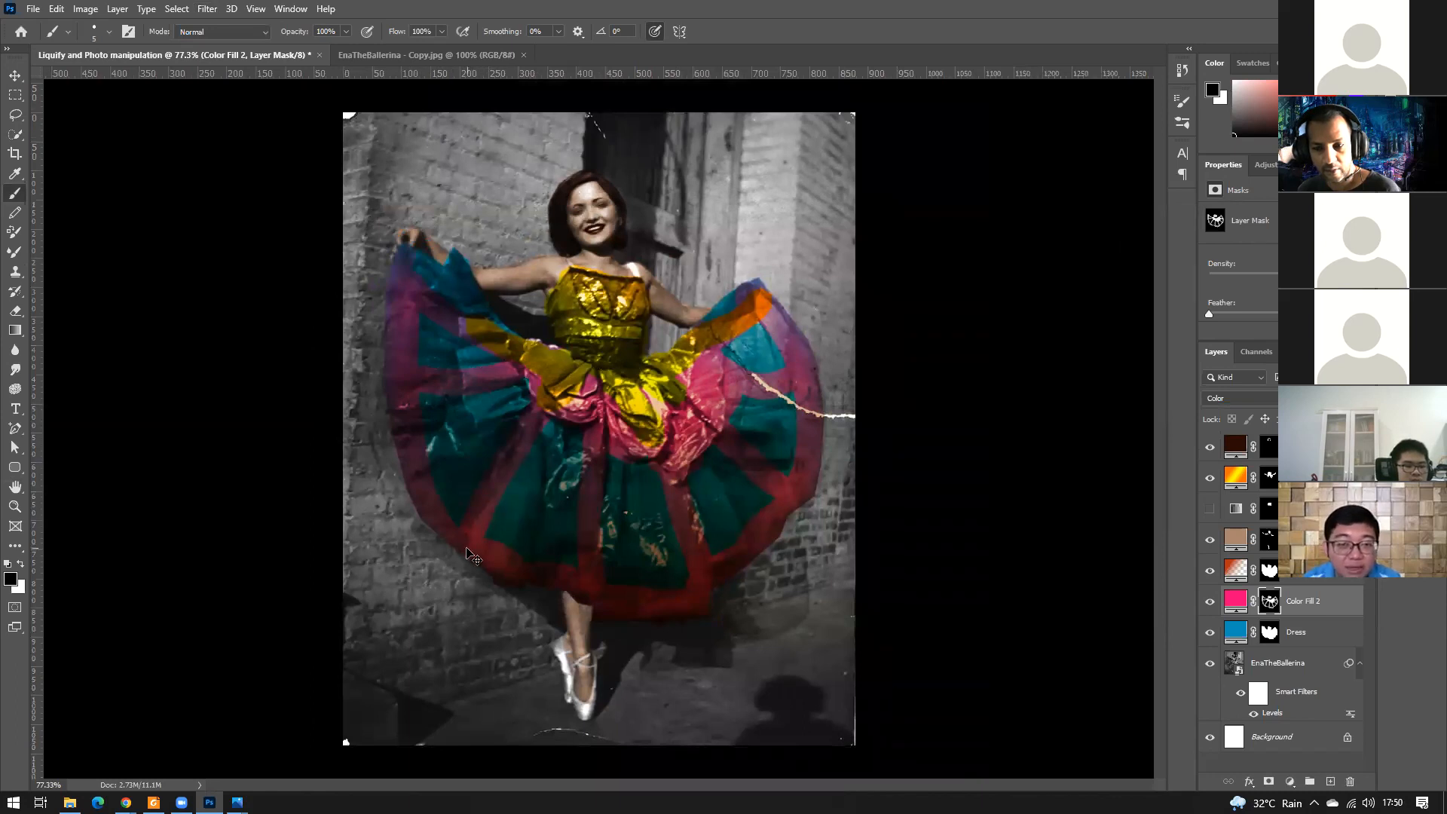
Reselect the dress areas, fill them with white on the Color Fill 2 mask, and deselect.
{"action": "key", "text": "ctrl+shift+d"}
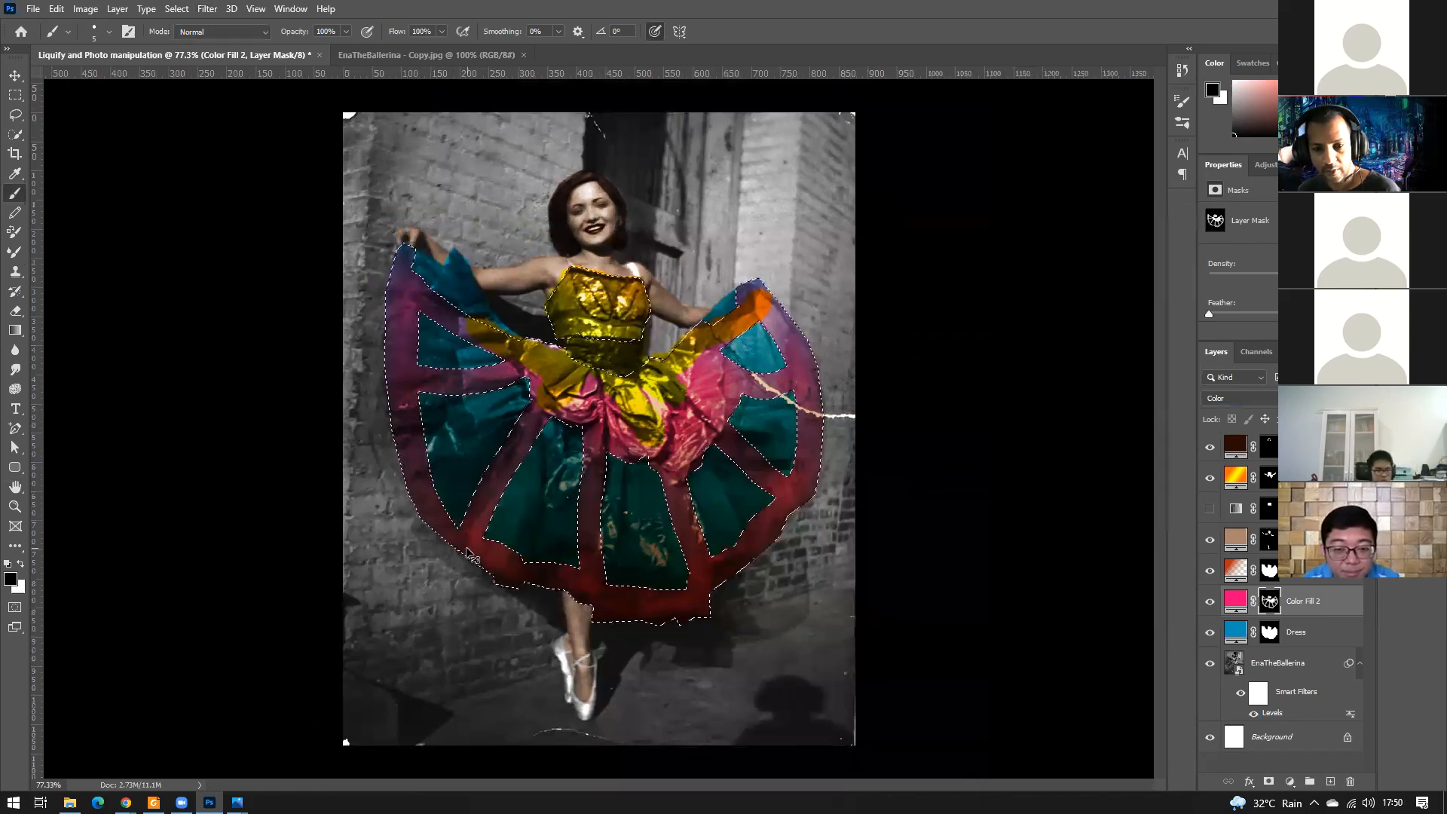
{"action": "key", "text": "ctrl+BackSpace"}
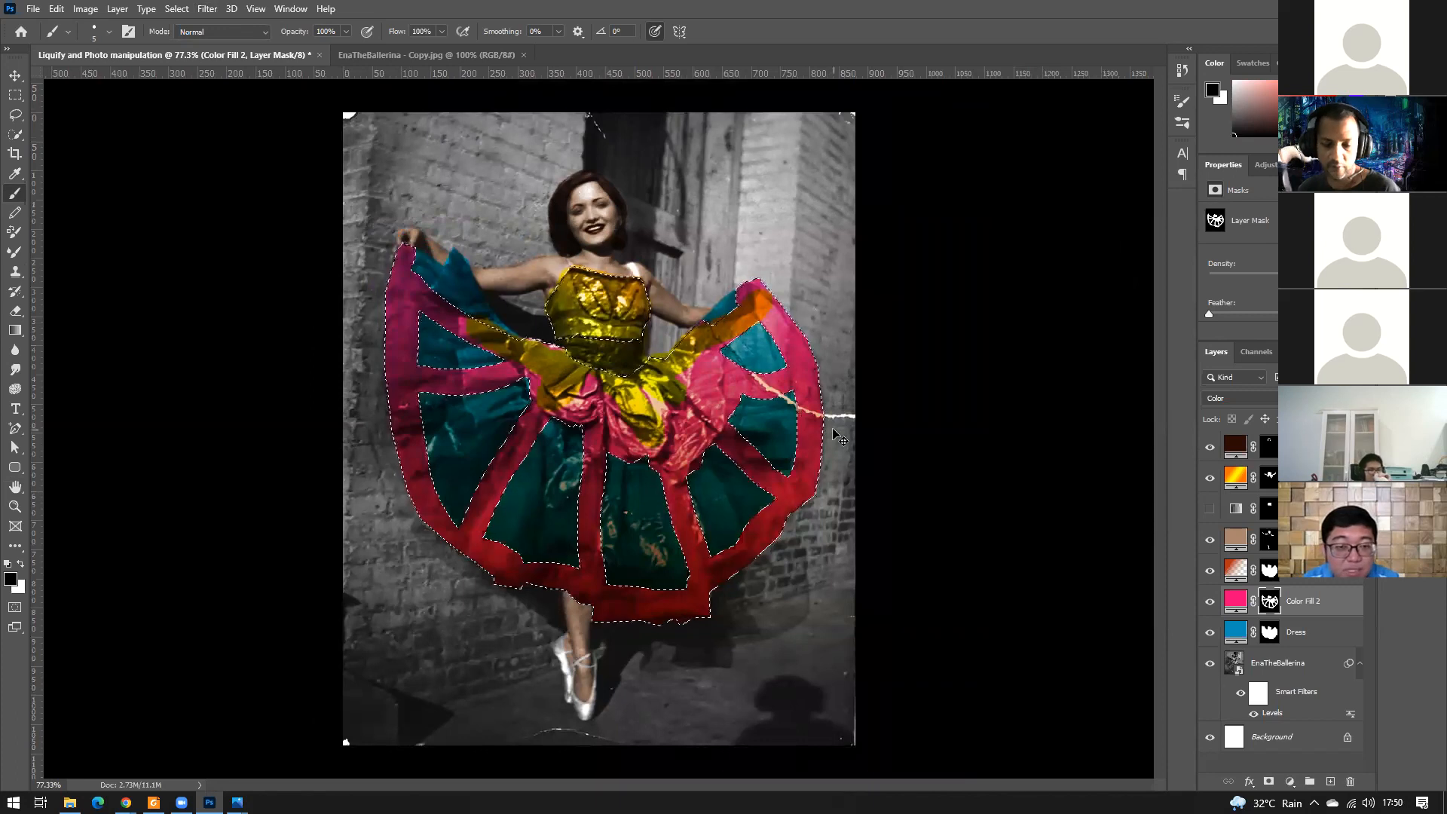
{"action": "key", "text": "ctrl+d"}
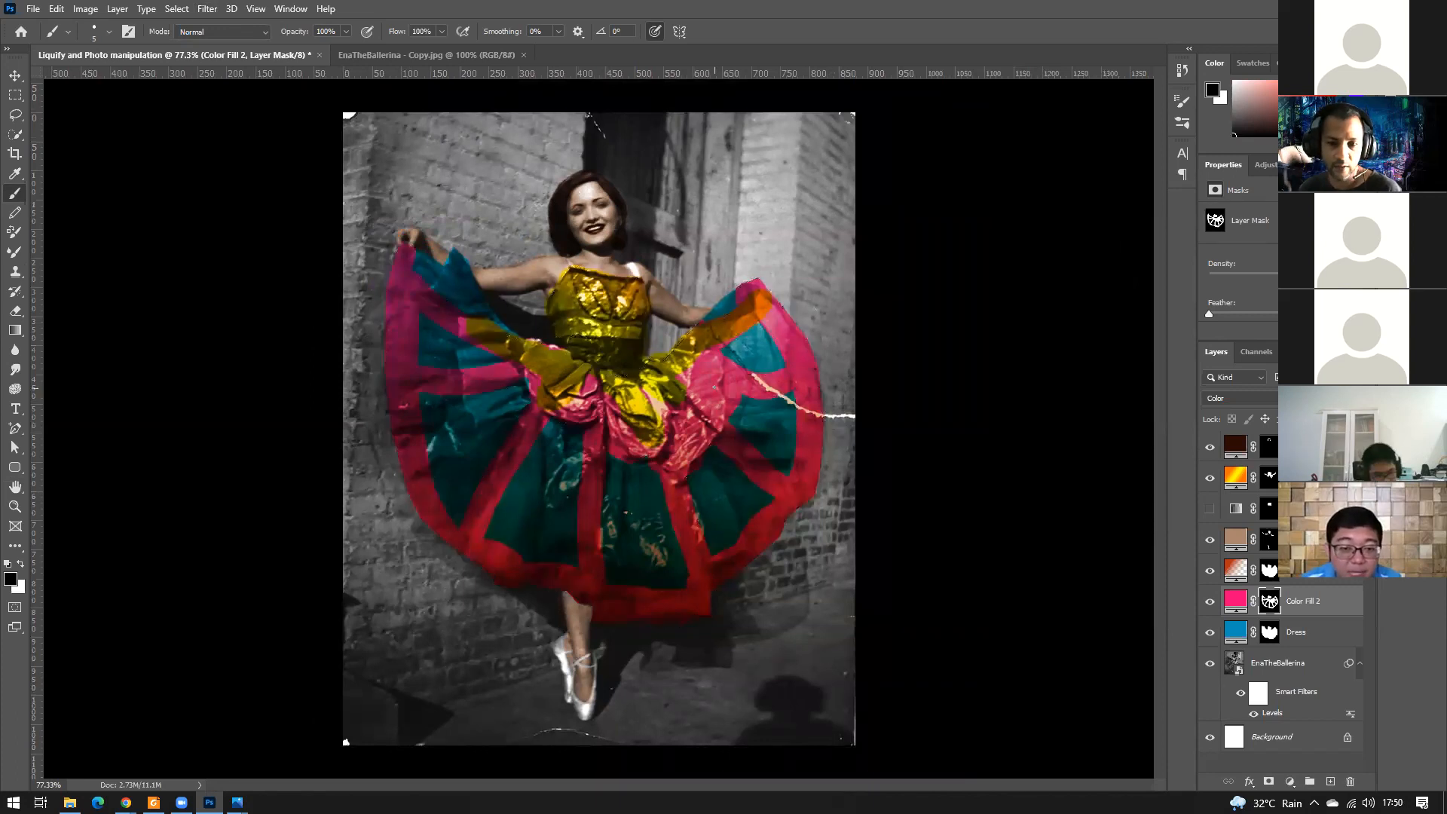
{"action": "scroll", "coordinate": [645, 472], "scroll_direction": "up", "scroll_amount": 7}
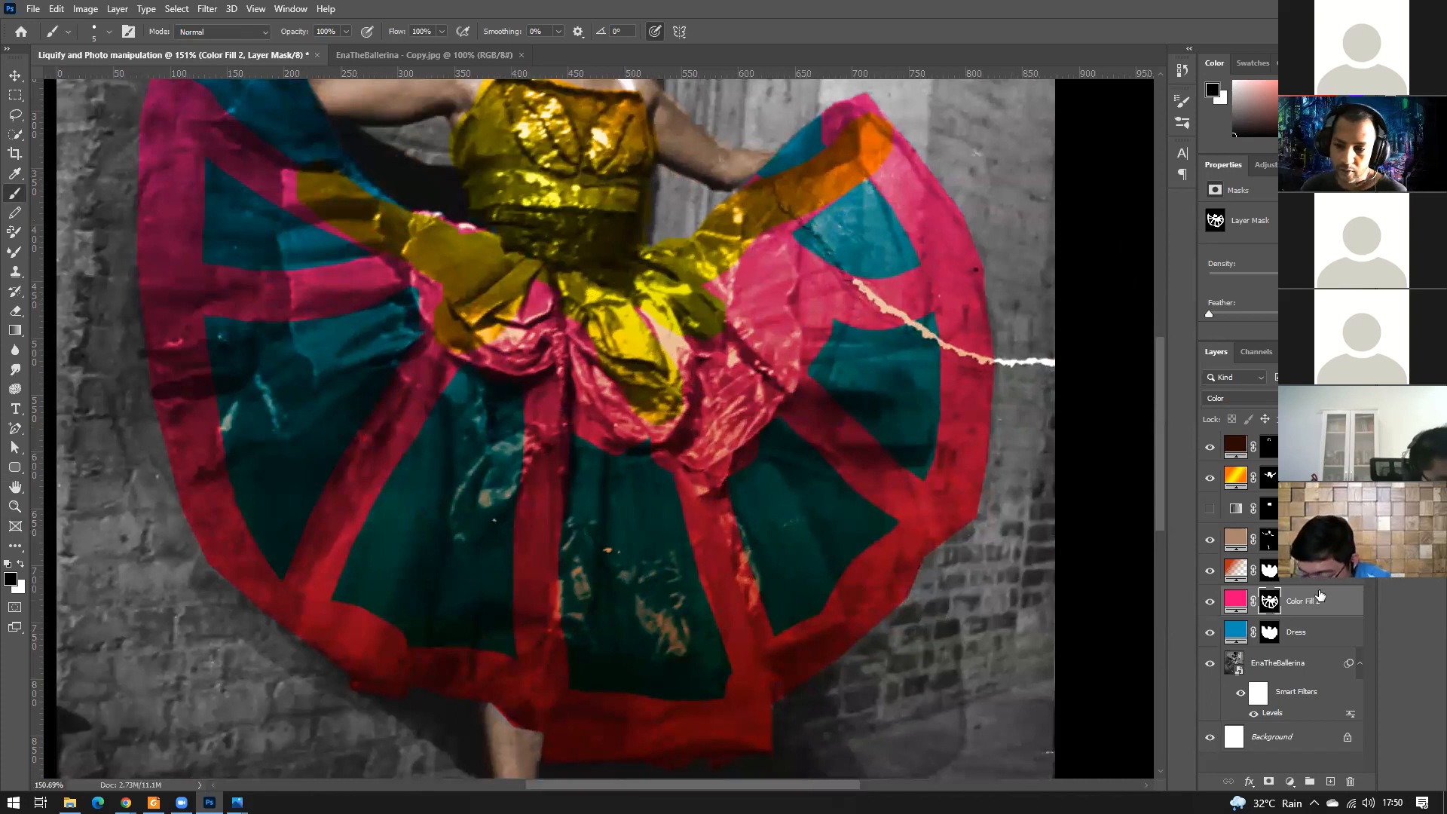
Load the Color Fill 2 mask as a selection.
{"action": "left_click", "coordinate": [1271, 606], "text": "ctrl"}
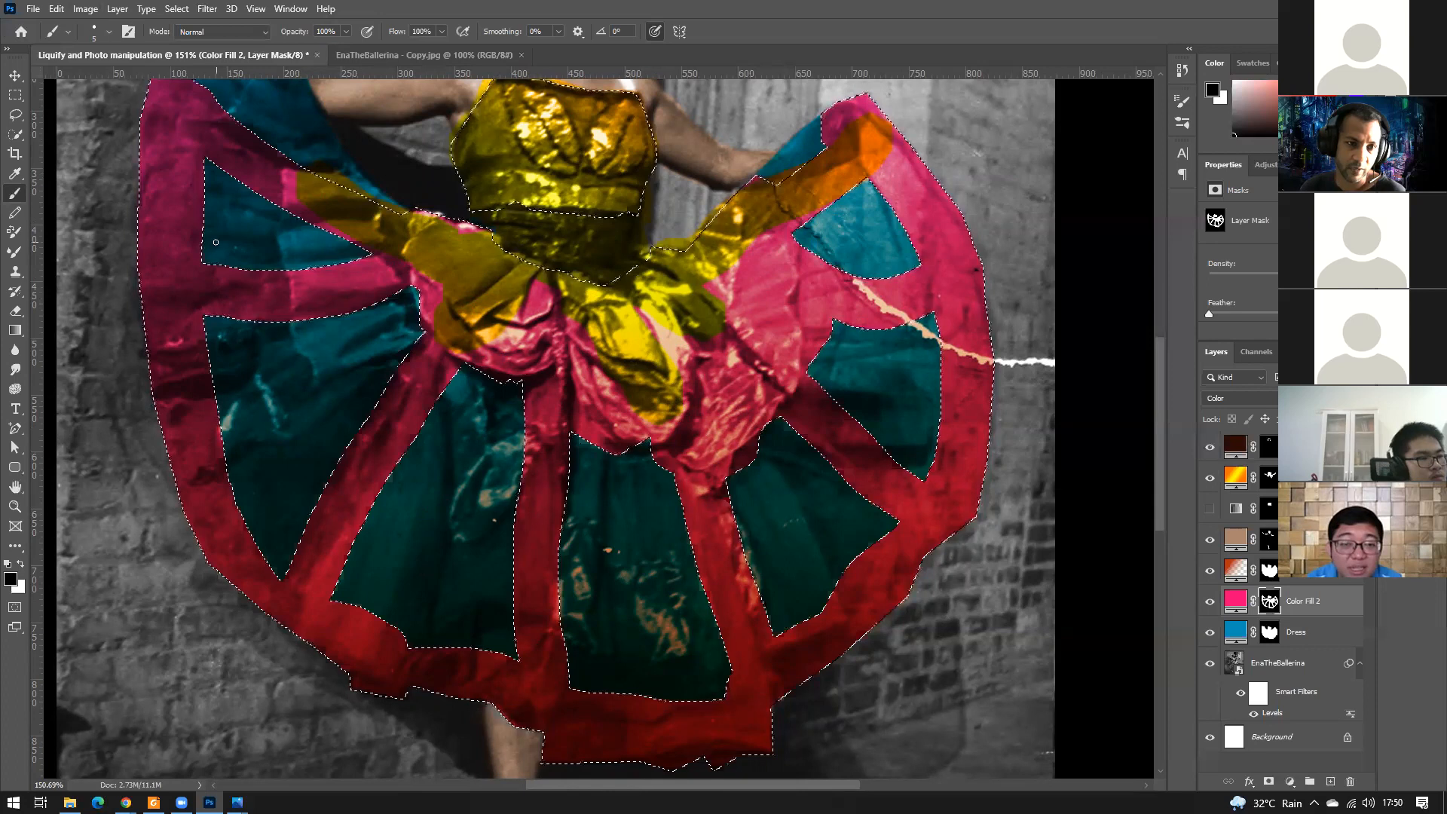
{"action": "left_click", "coordinate": [80, 9]}
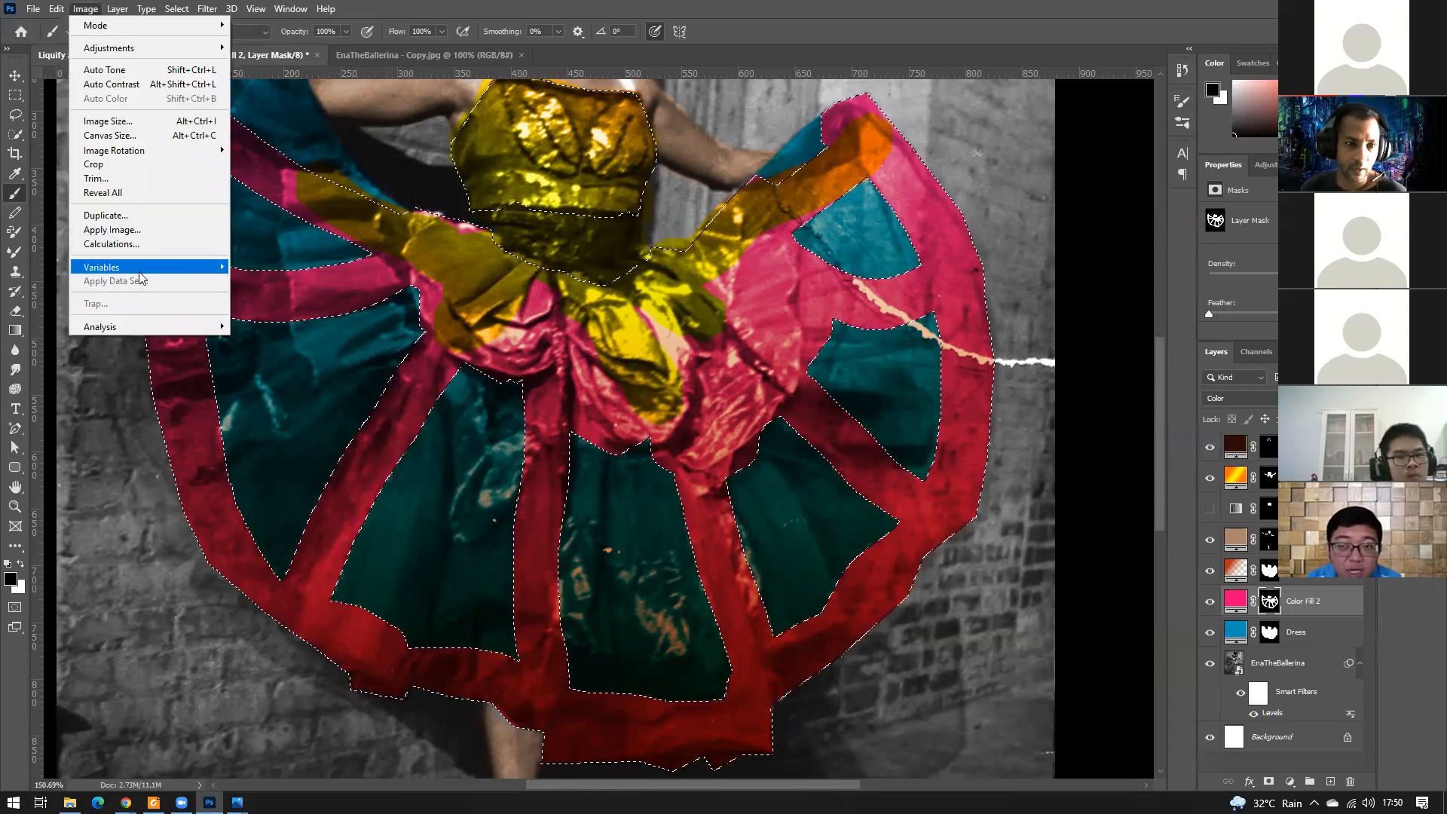
{"action": "mouse_move", "coordinate": [162, 332]}
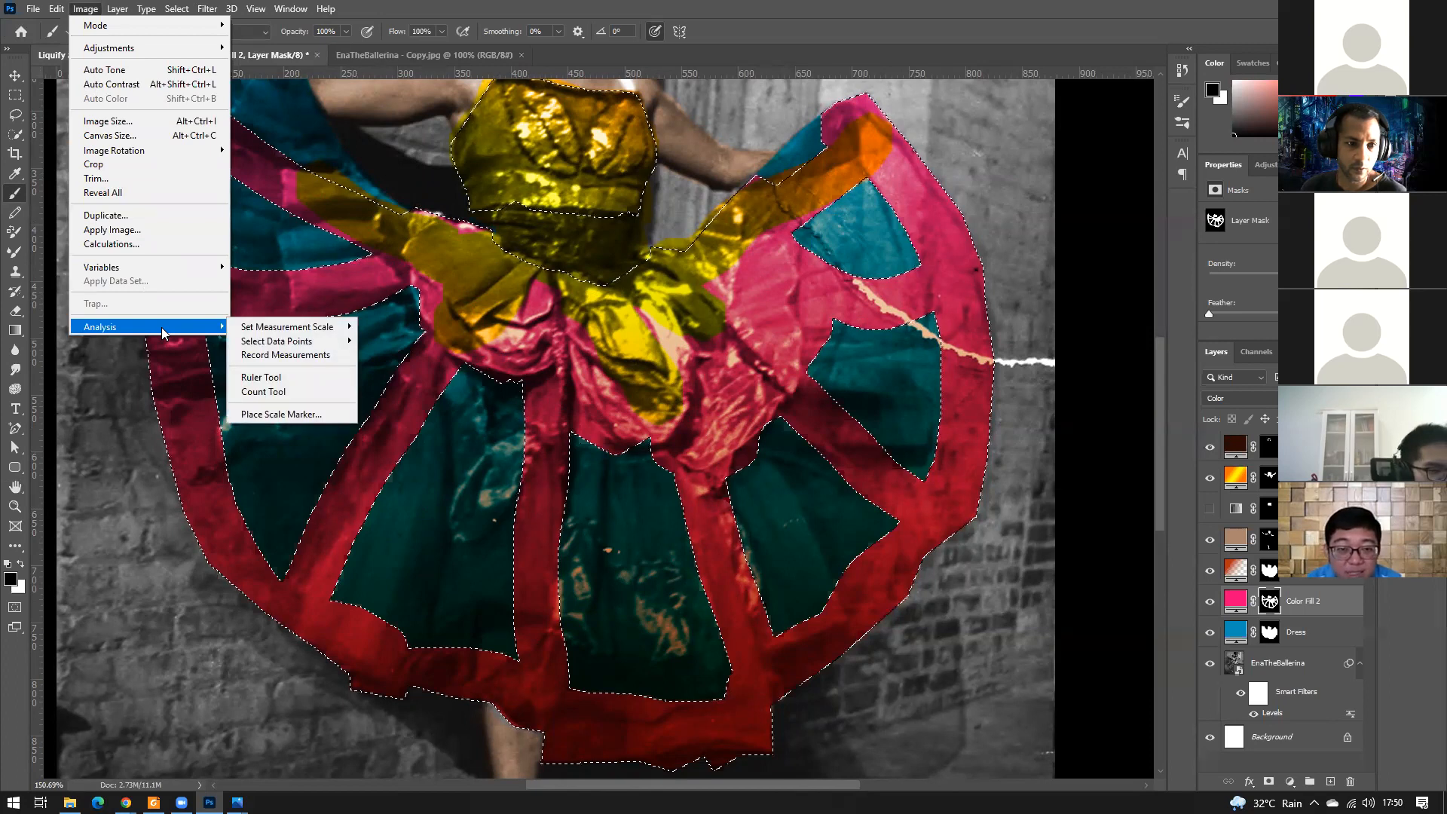
{"action": "mouse_move", "coordinate": [119, 11]}
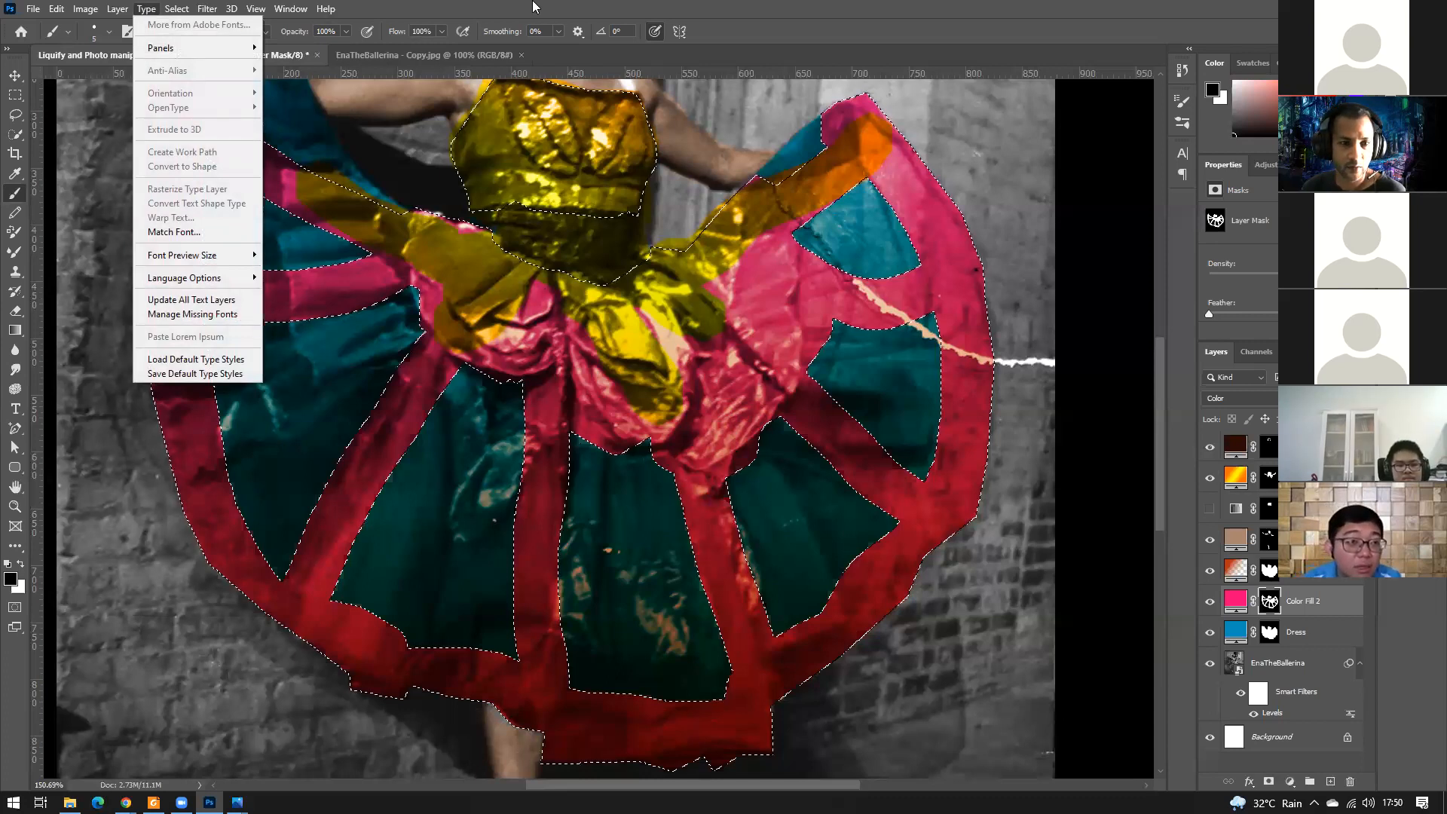
{"action": "left_click", "coordinate": [483, 6]}
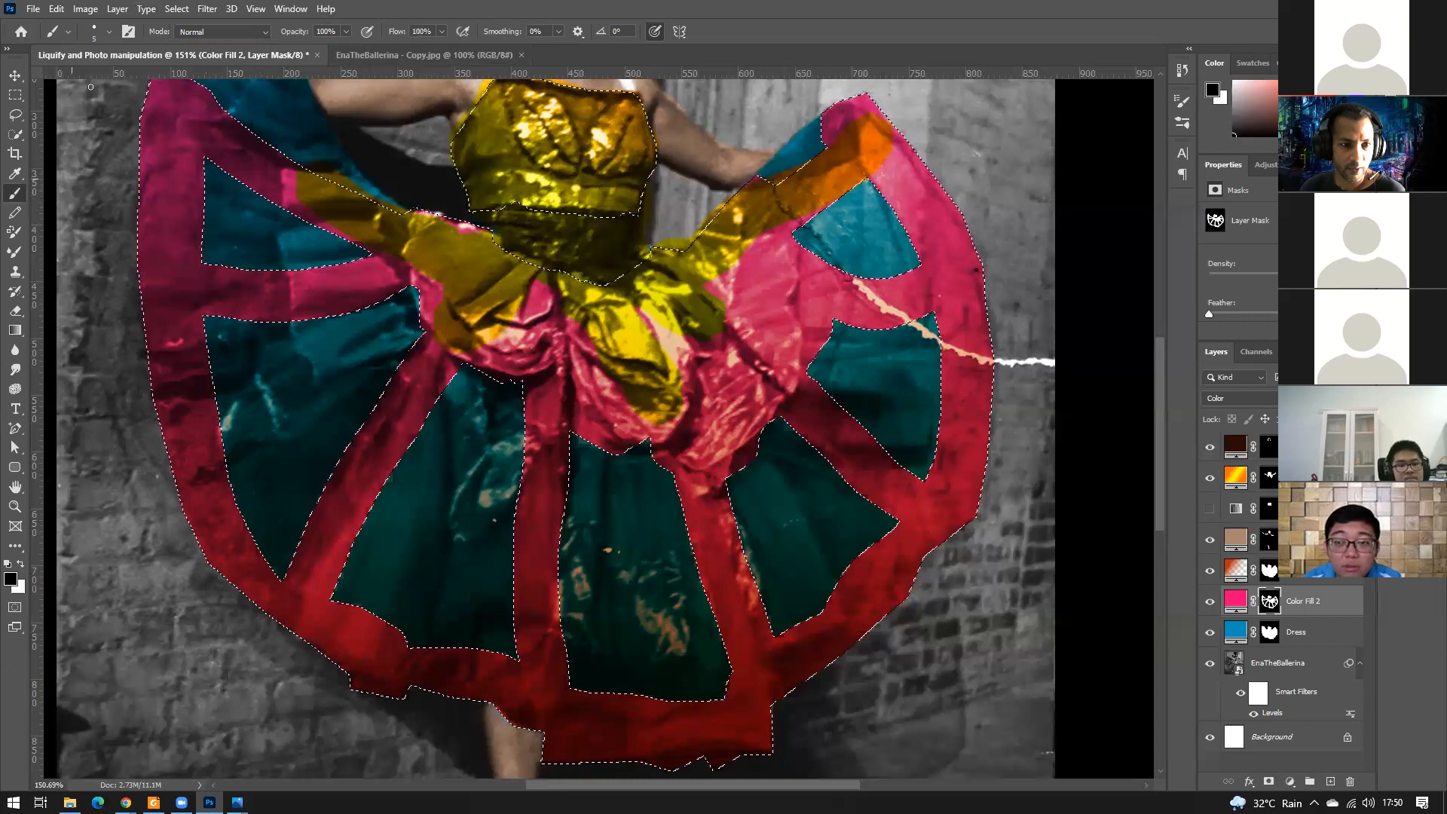
Choose a soft round brush for mask painting and reduce its size to 45 pixels.
{"action": "left_click", "coordinate": [105, 32]}
{"action": "left_click", "coordinate": [307, 184]}
{"action": "left_click", "coordinate": [759, 23]}
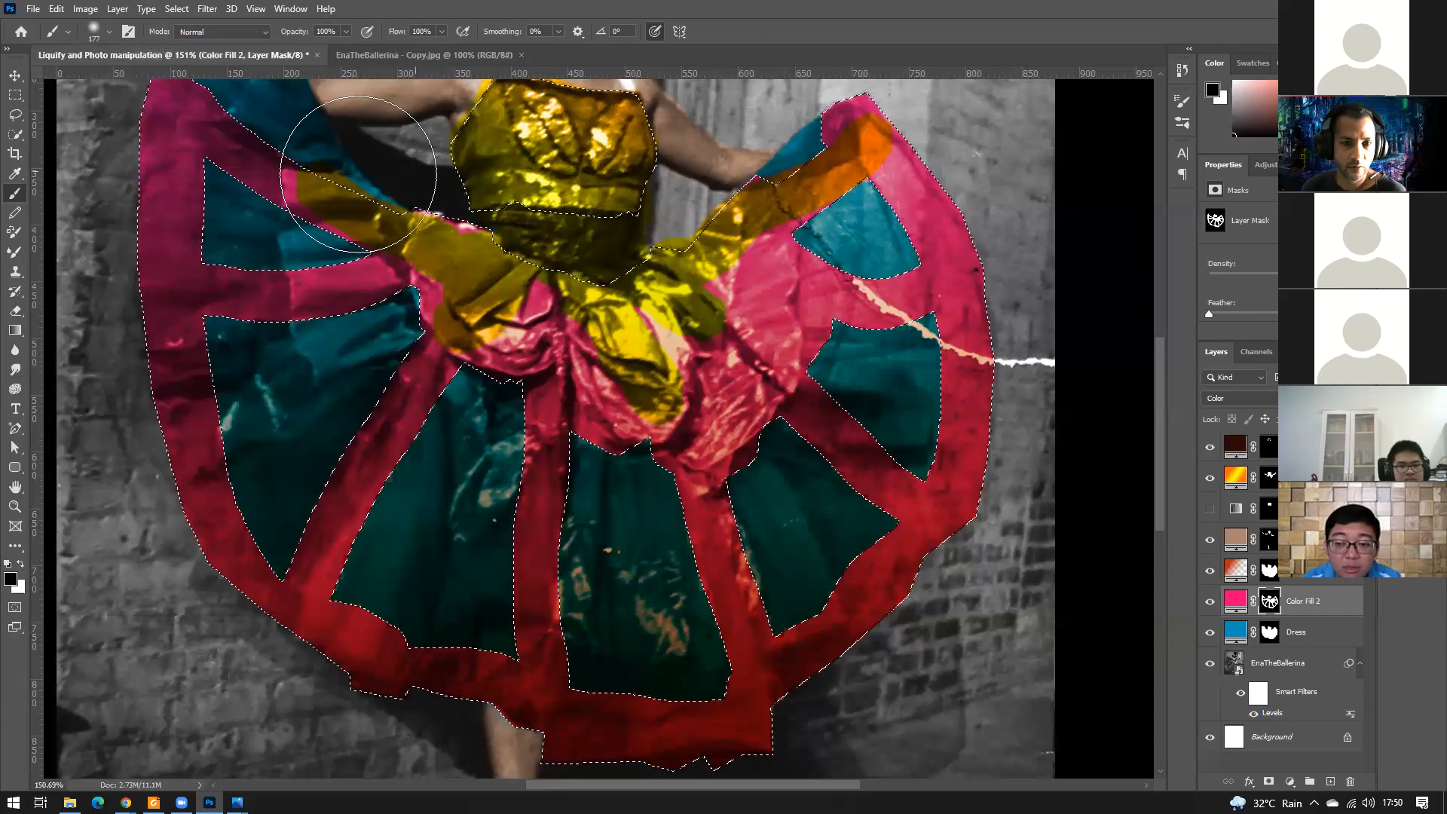
{"action": "key", "text": "bracketleft"}
{"action": "key", "text": "bracketleft"}
{"action": "key", "text": "bracketleft"}
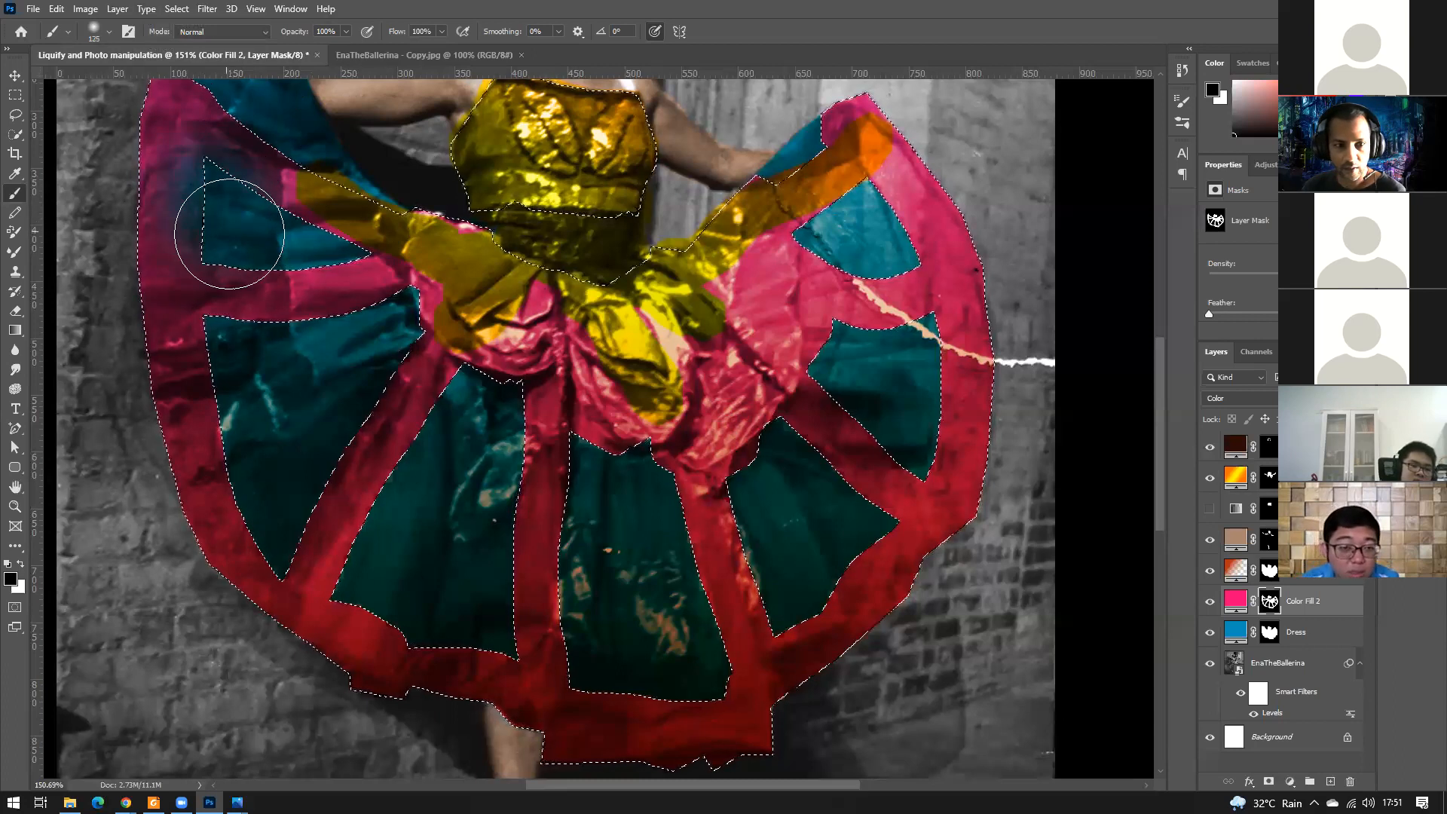
{"action": "key", "text": "bracketleft"}
{"action": "key", "text": "bracketleft"}
{"action": "key", "text": "bracketleft"}
{"action": "key", "text": "bracketleft"}
{"action": "key", "text": "bracketleft"}
{"action": "key", "text": "bracketleft"}
{"action": "key", "text": "bracketleft"}
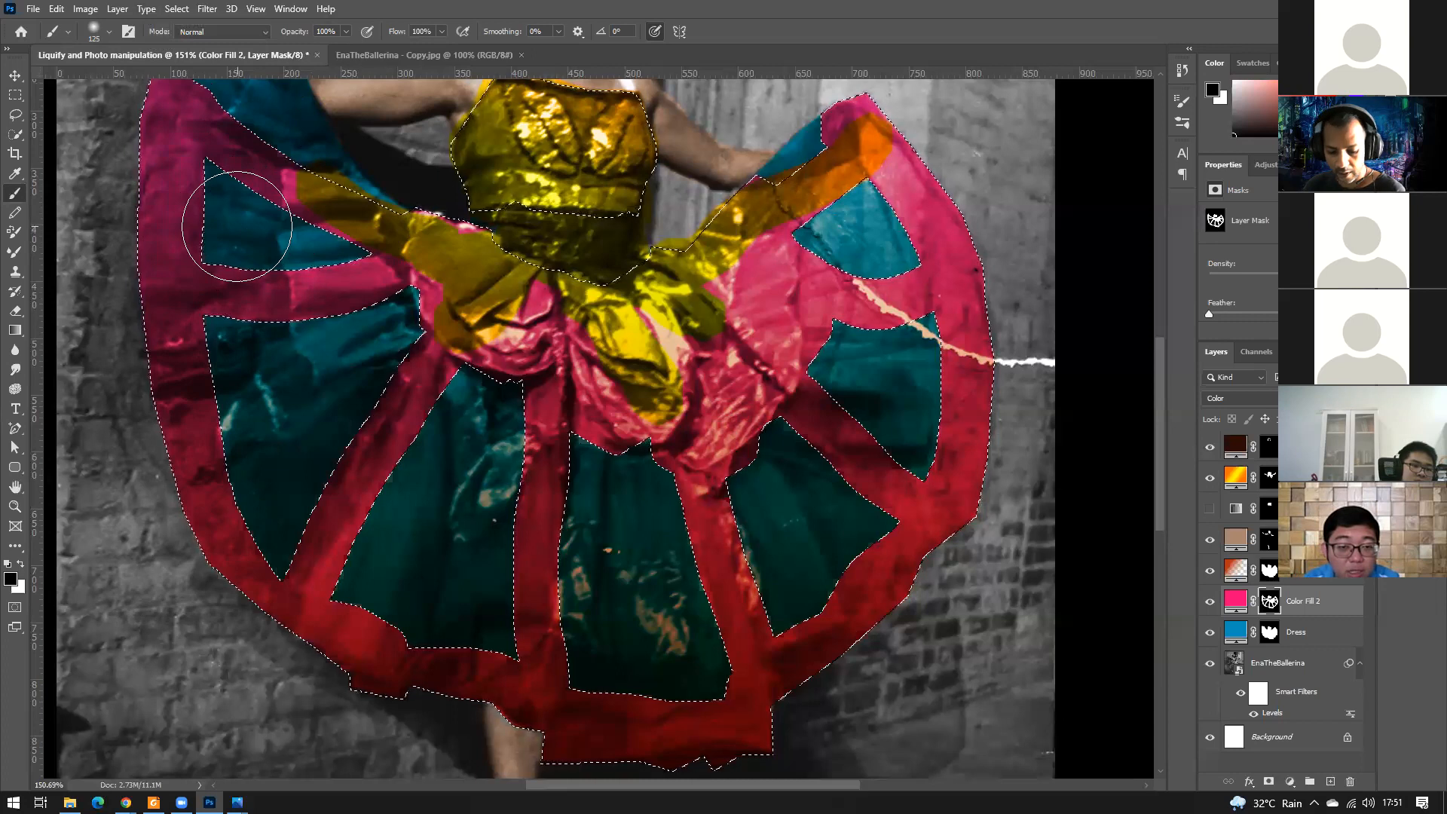
Paint black on the Color Fill 2 mask along the edges of the two leftmost blue skirt panels and deselect.
{"action": "mouse_move", "coordinate": [210, 168]}
{"action": "left_mouse_down"}
{"action": "mouse_move", "coordinate": [214, 184]}
{"action": "mouse_move", "coordinate": [344, 251]}
{"action": "mouse_move", "coordinate": [315, 257]}
{"action": "left_mouse_up"}
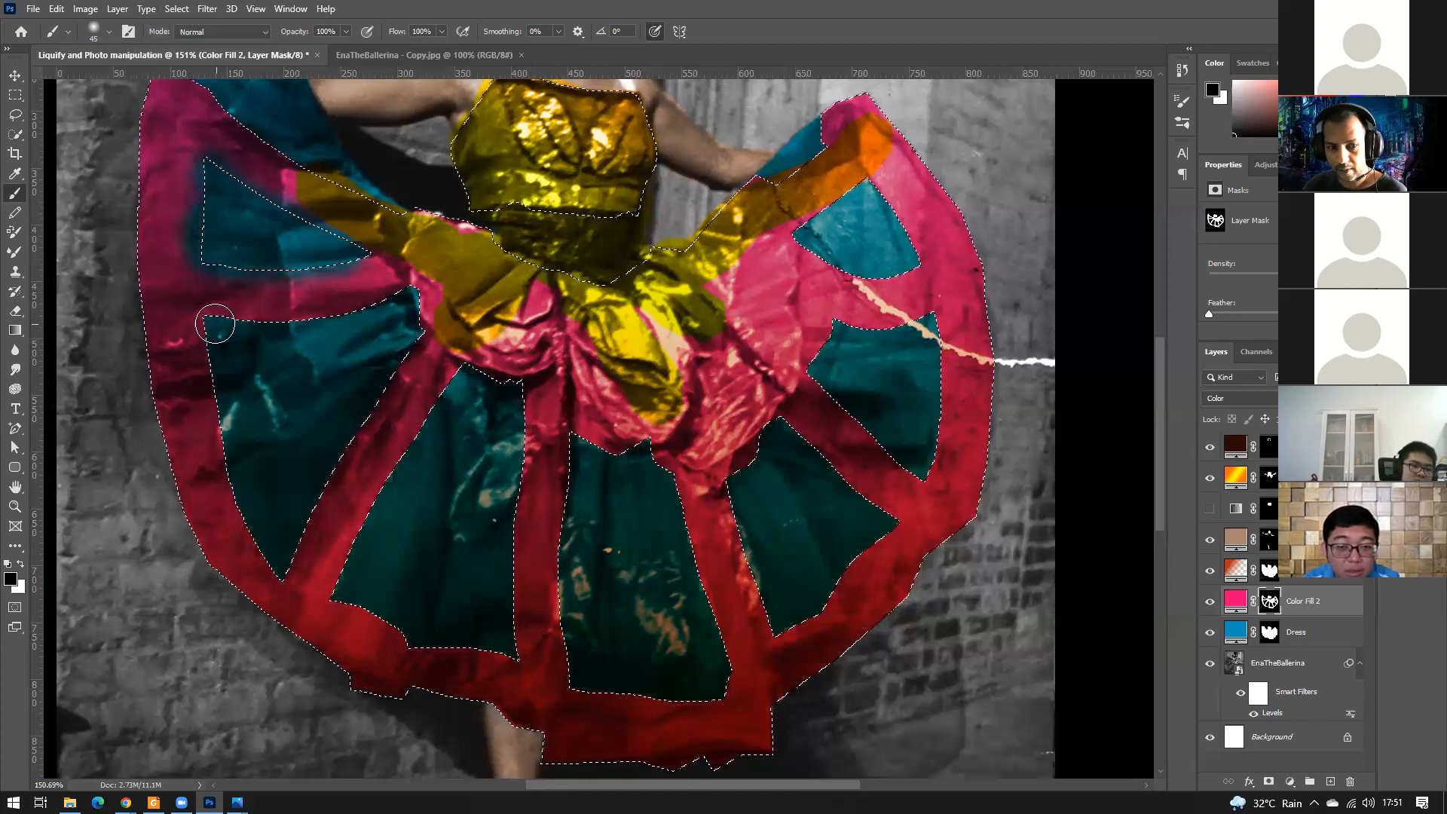
{"action": "left_click_drag", "start_coordinate": [354, 330], "coordinate": [393, 306]}
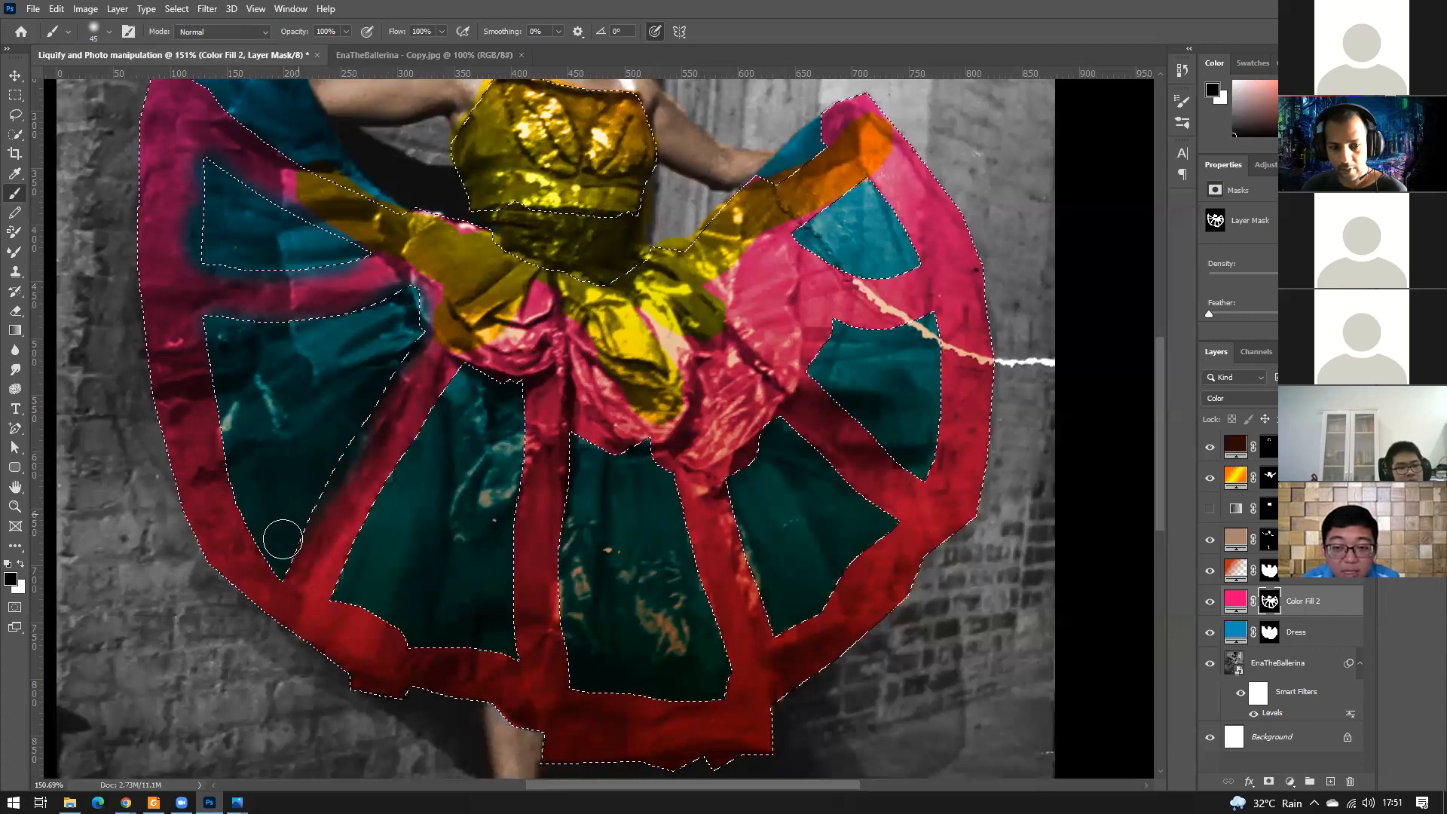
{"action": "left_click_drag", "start_coordinate": [251, 524], "coordinate": [205, 321]}
{"action": "key", "text": "ctrl+d"}
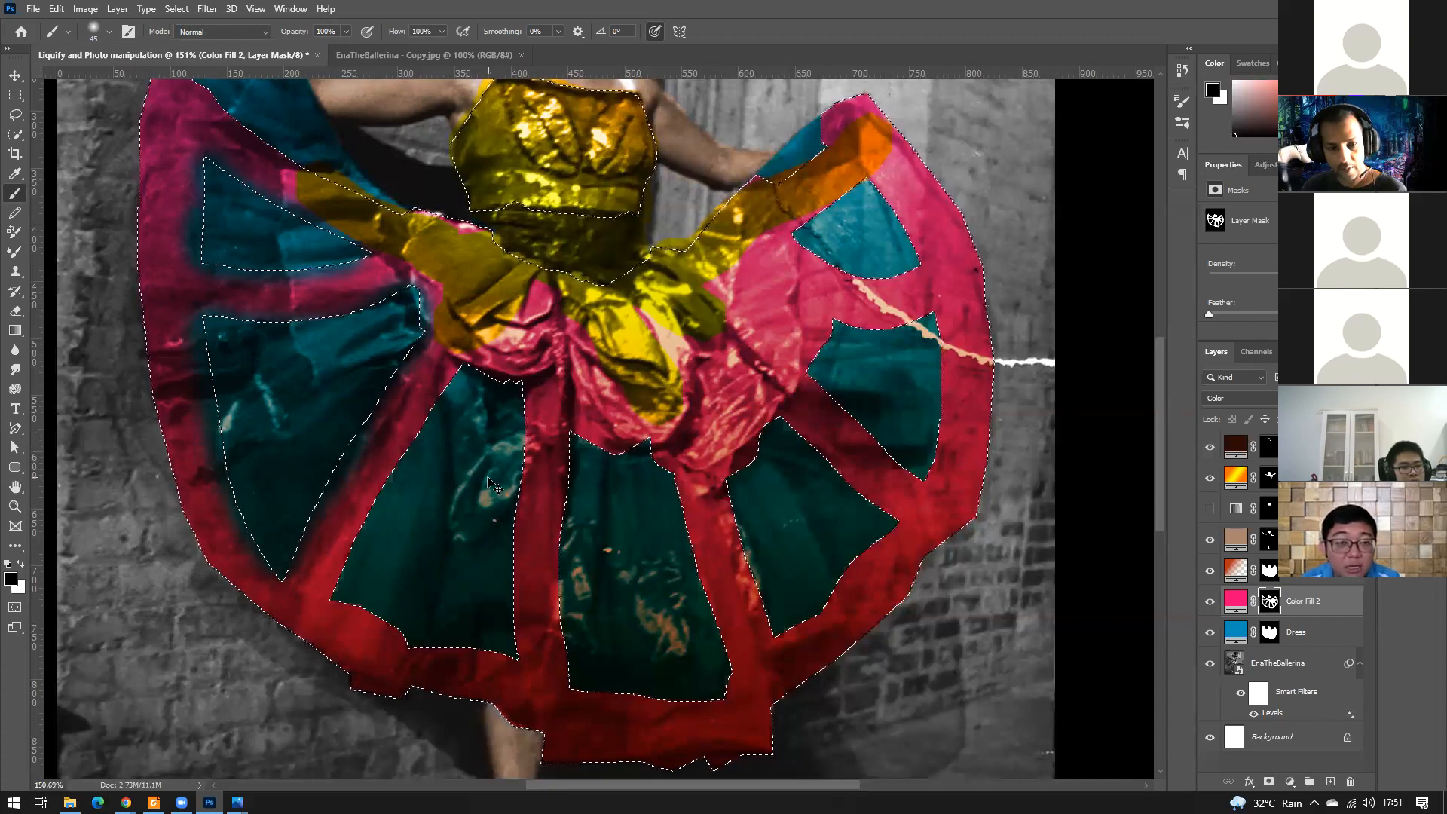
{"action": "key", "text": "ctrl+0"}
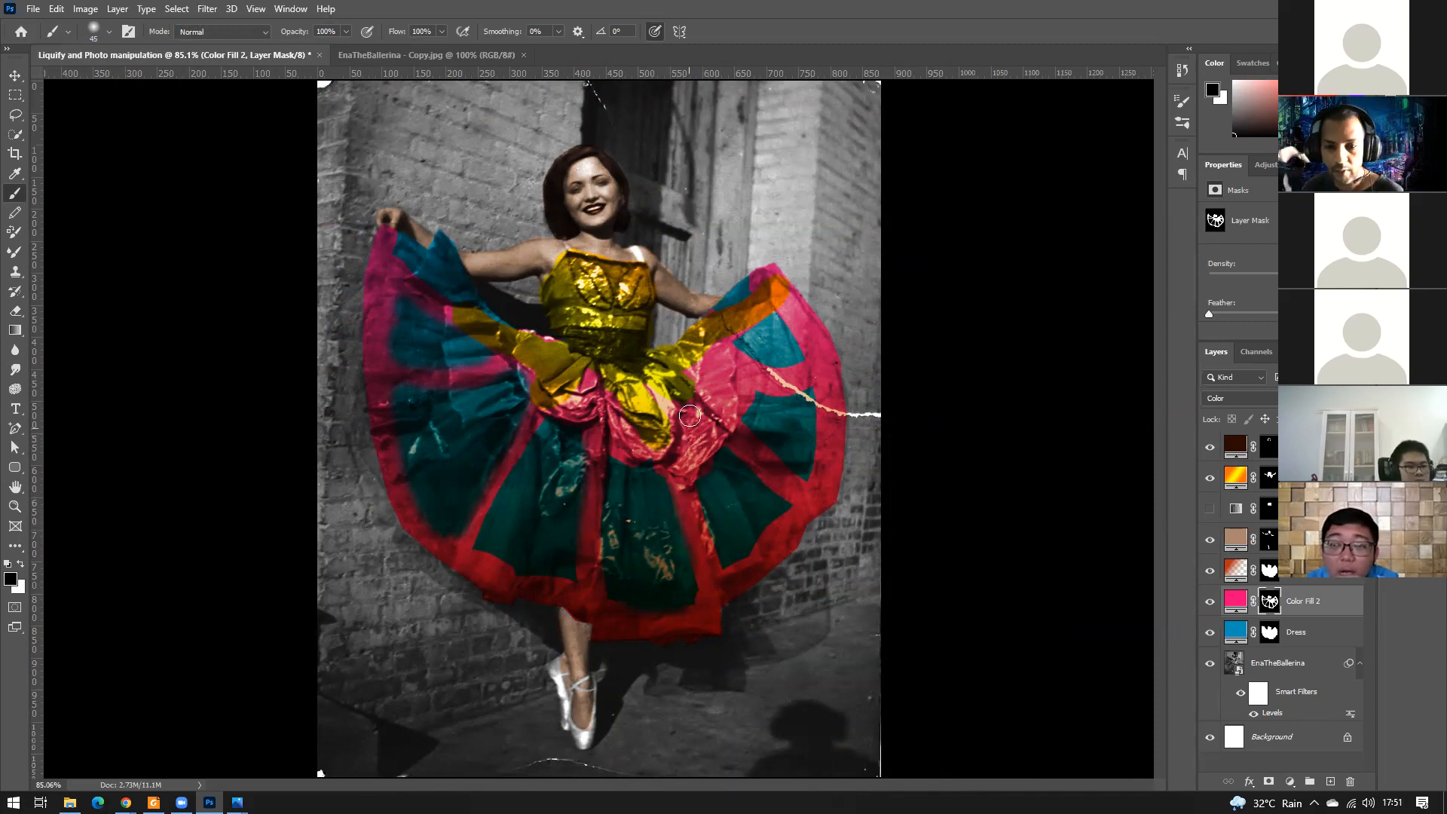
Soften the pink and blue transitions on the Color Fill 2 mask with the brush at 54% and 24% opacity.
{"action": "left_click", "coordinate": [347, 32]}
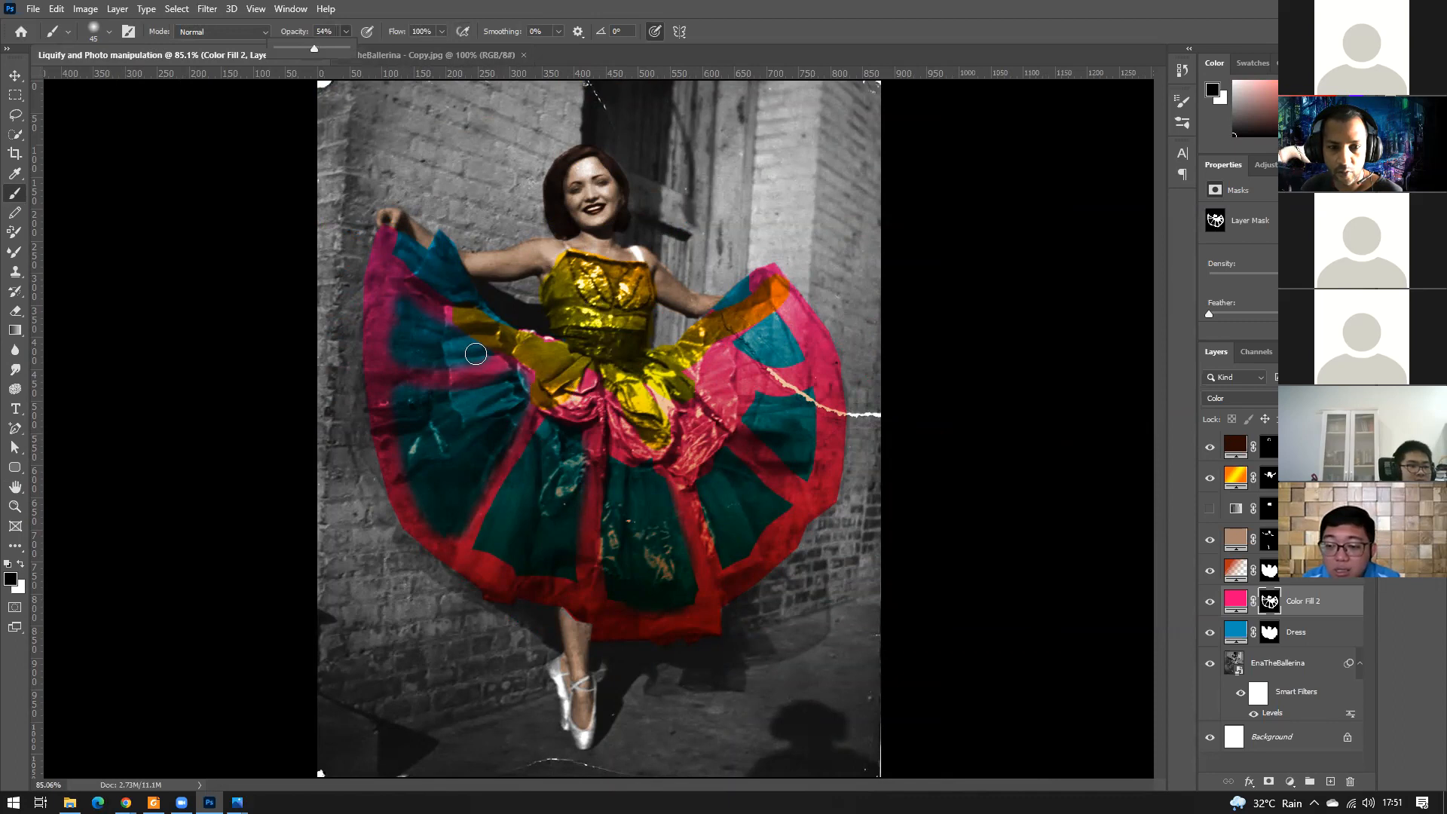
{"action": "left_click", "coordinate": [445, 328]}
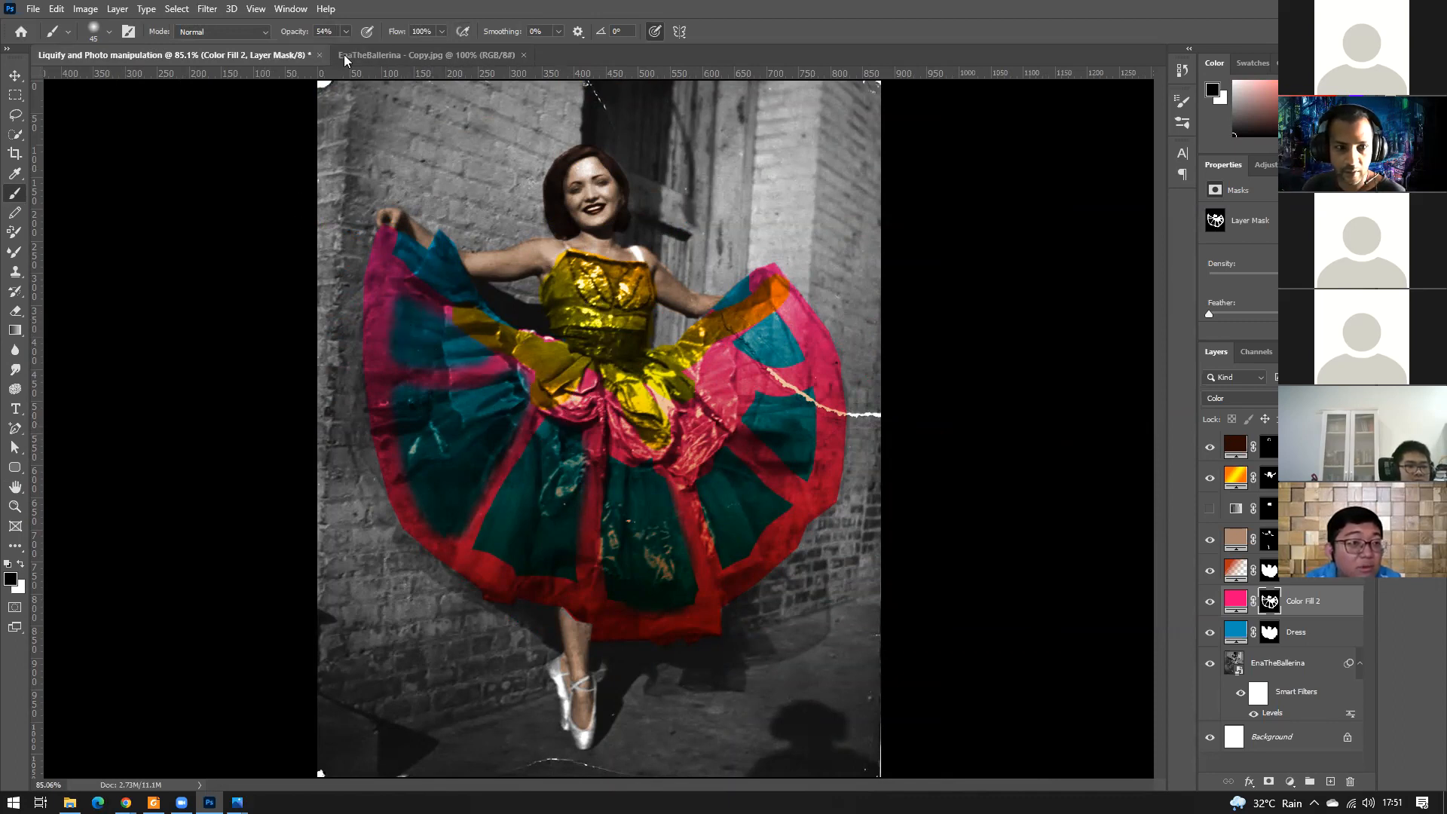
{"action": "left_click", "coordinate": [324, 48]}
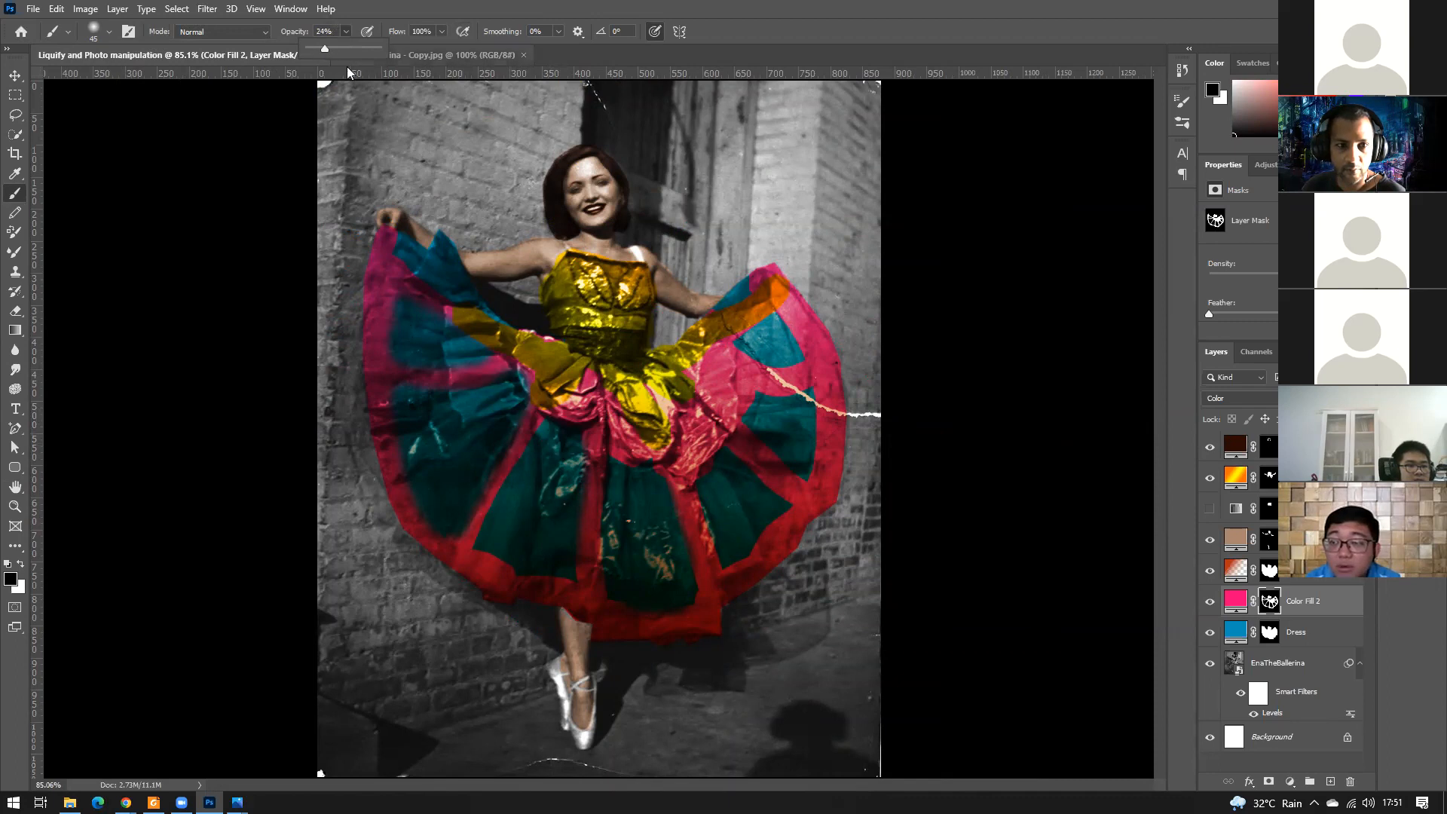
{"action": "left_click", "coordinate": [640, 501]}
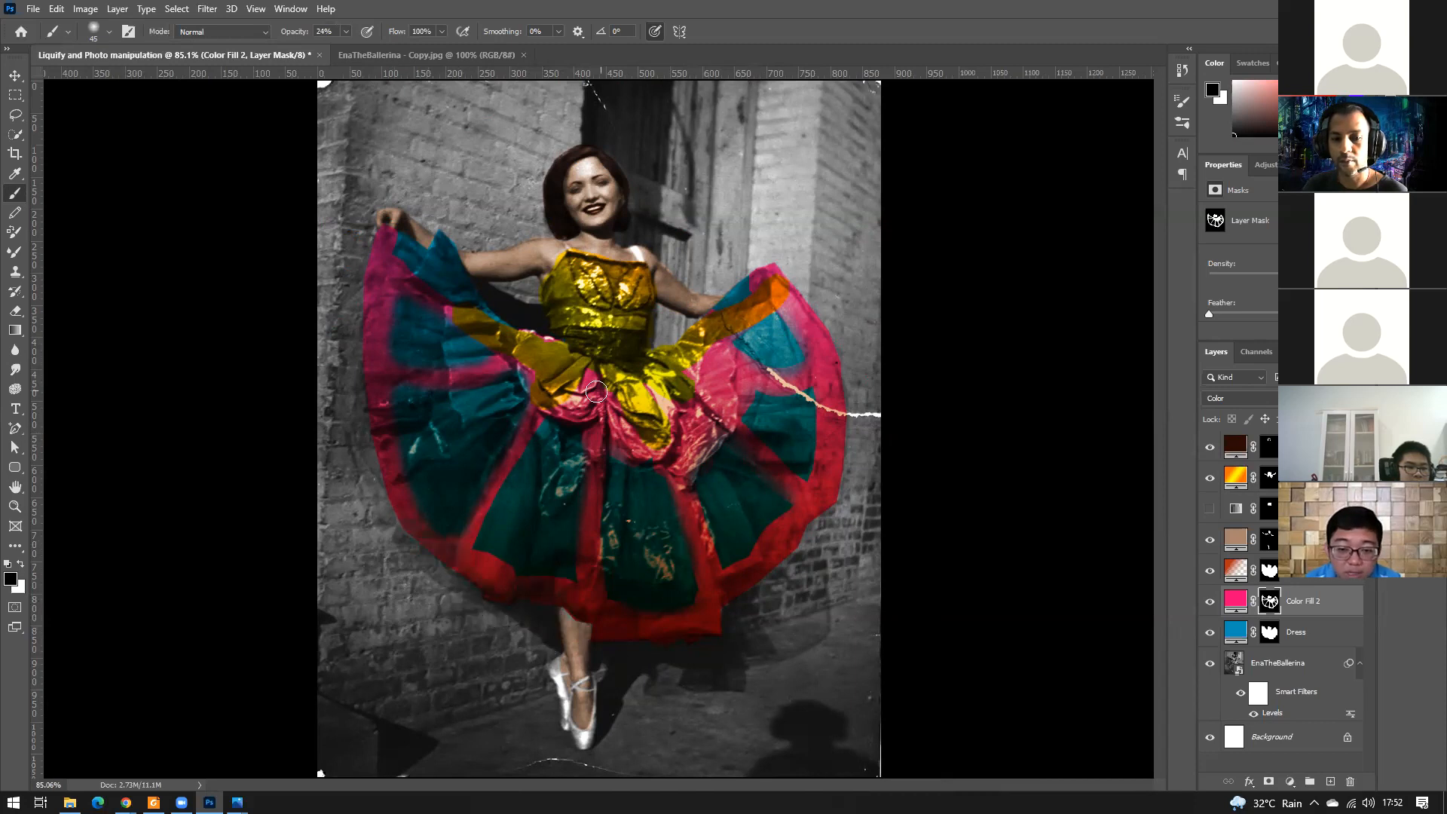
Check the Color Fill 1 skin layer by hiding and showing it, and switch between its mask and the Dress mask.
{"action": "left_click", "coordinate": [1270, 540]}
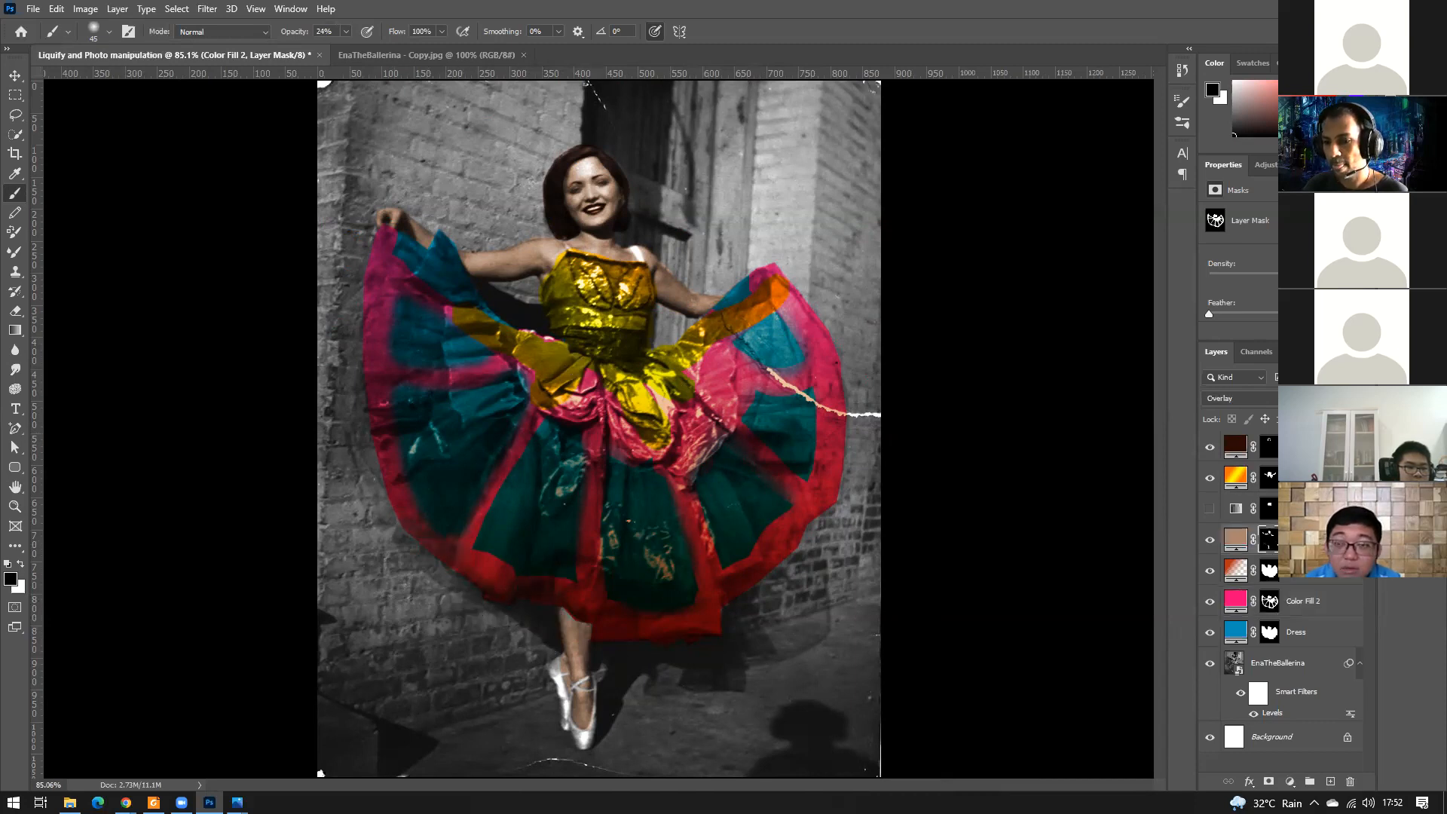
{"action": "left_click", "coordinate": [1210, 538]}
{"action": "left_click", "coordinate": [1211, 538]}
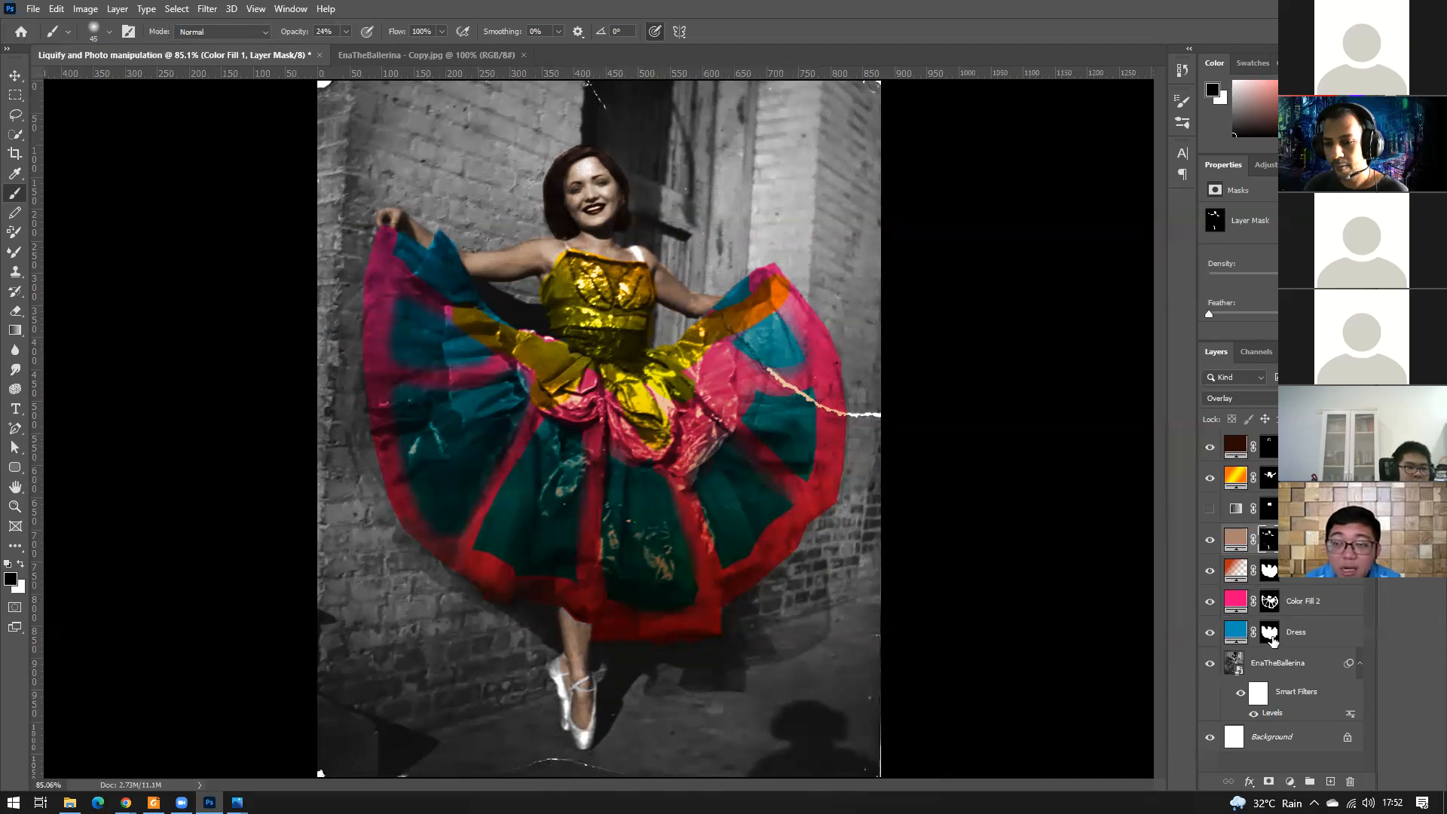
{"action": "left_click", "coordinate": [1271, 638]}
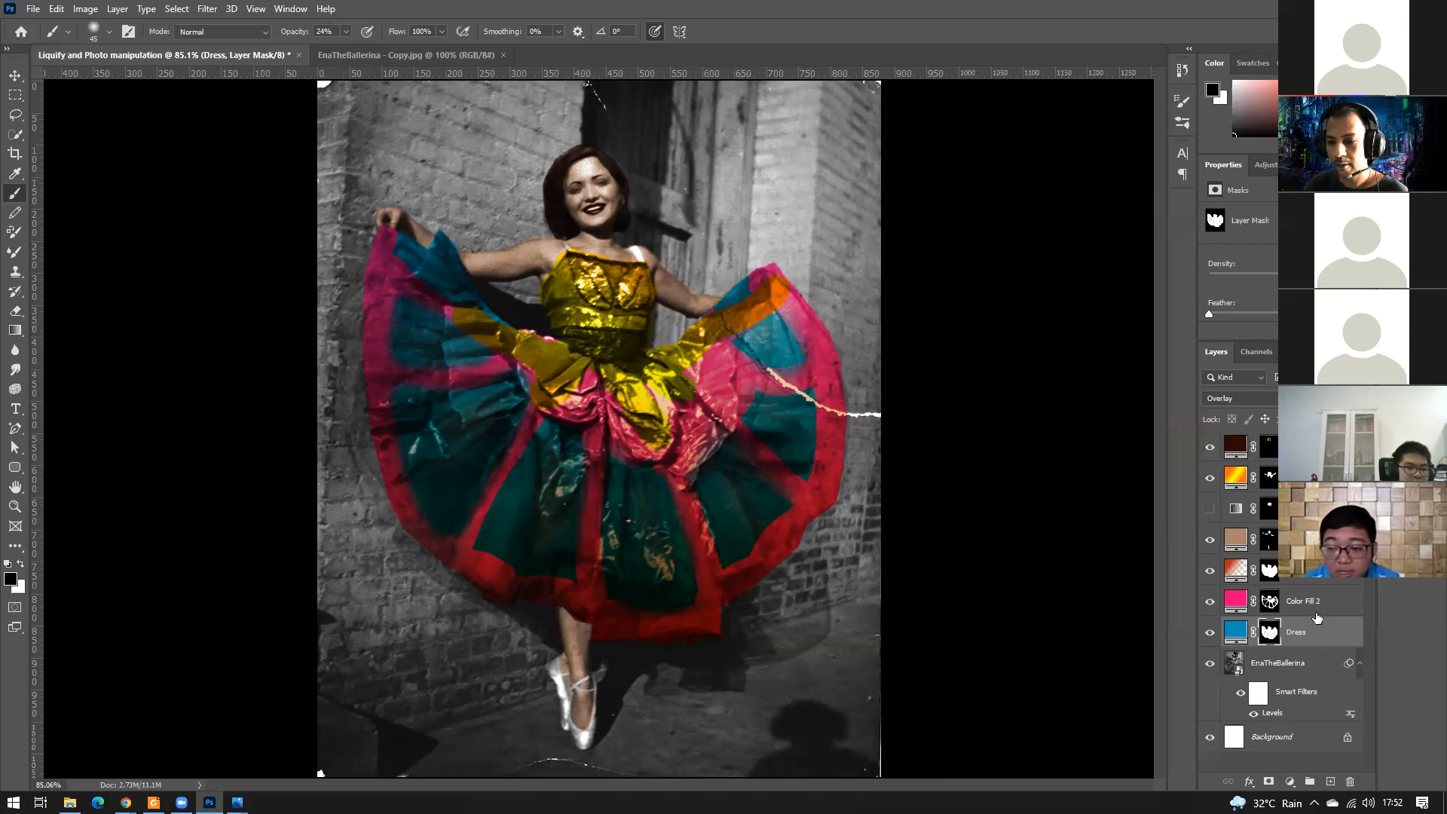
{"action": "left_click", "coordinate": [1269, 540]}
Paint black at 24% opacity on the Gradient Fill 2 mask over the bodice, waist and yellow folds to blend the colors.
{"action": "left_click", "coordinate": [1270, 475]}
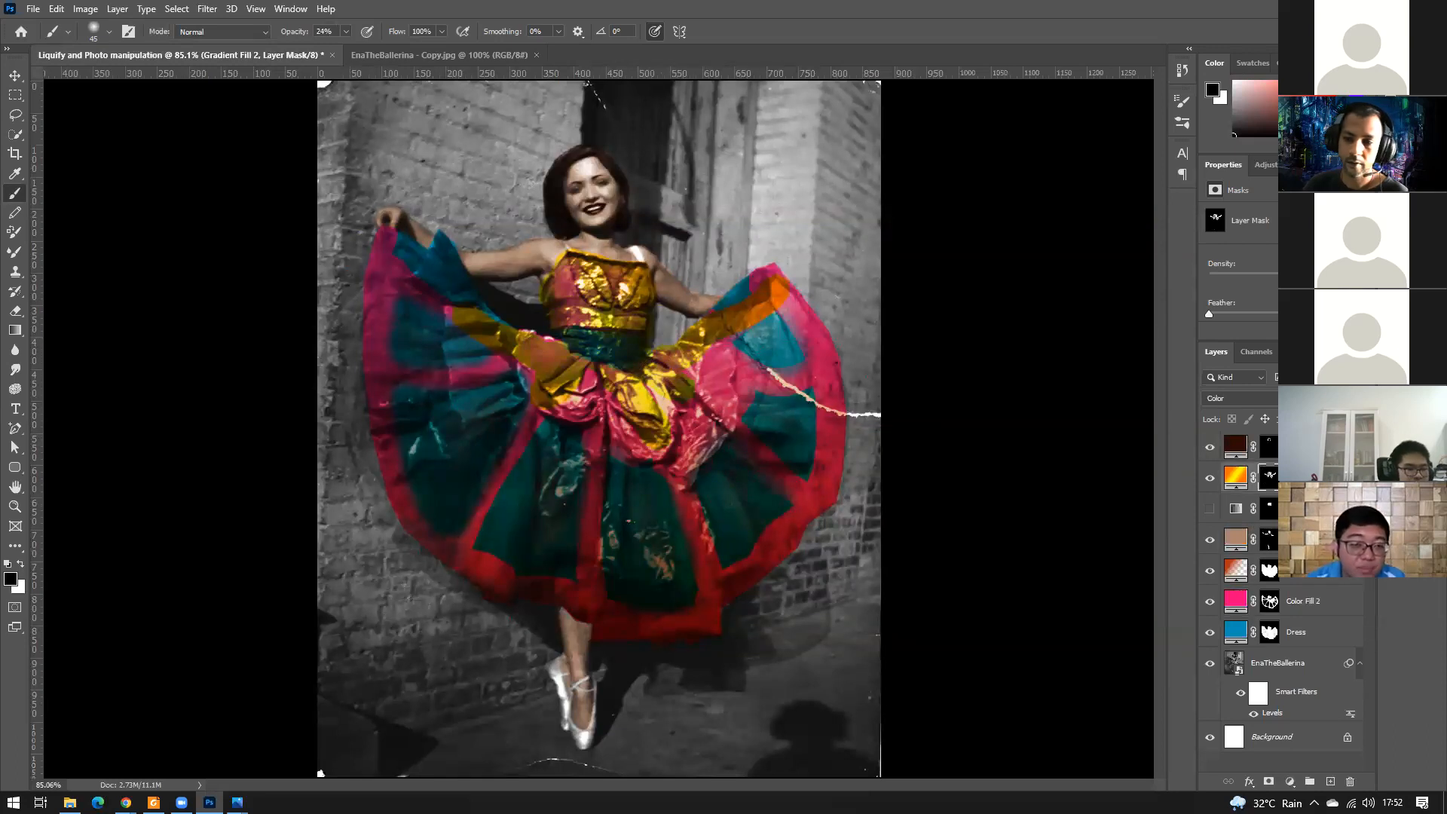
{"action": "key", "text": "alt+bracketright"}
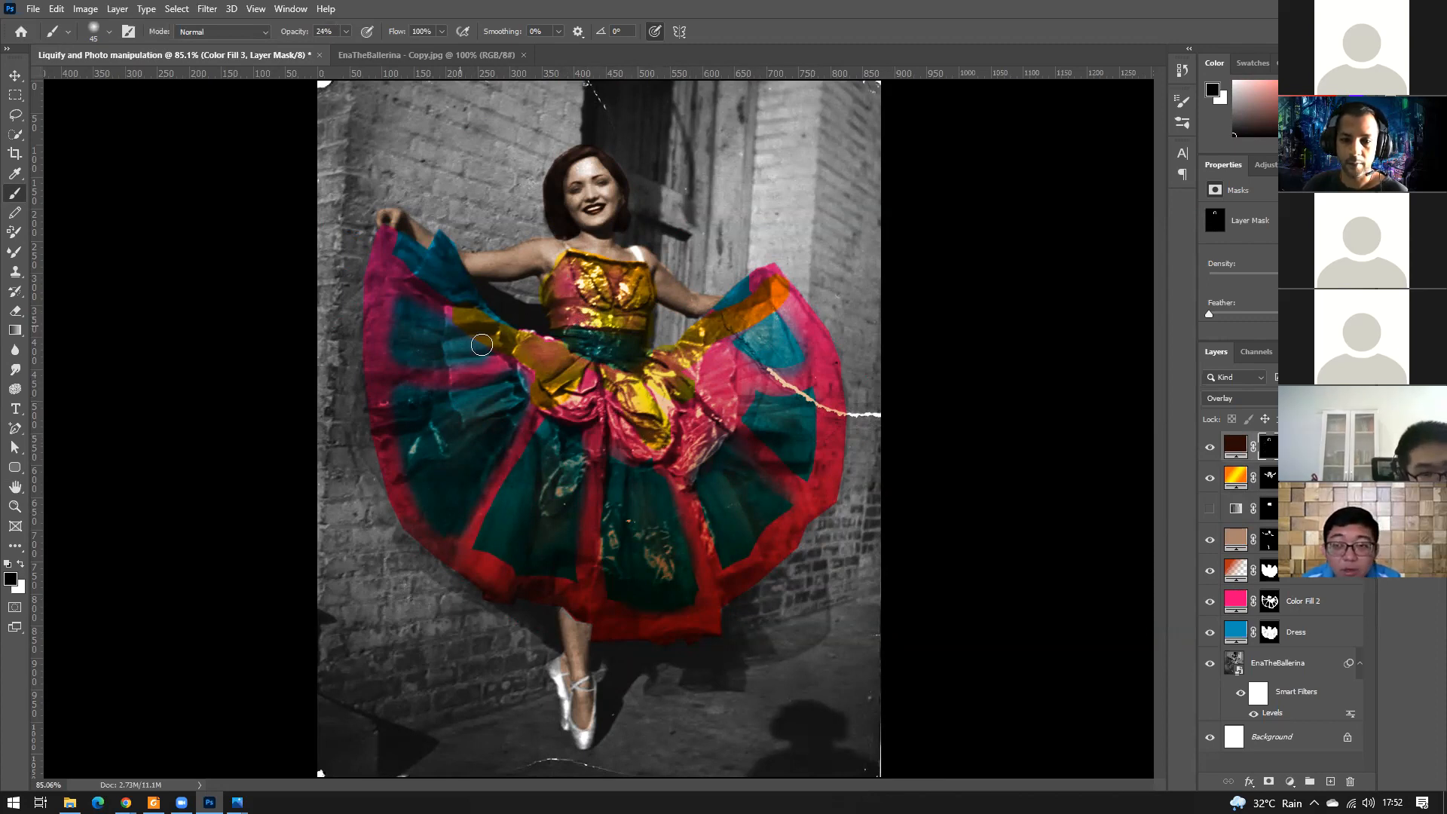
{"action": "key", "text": "alt+bracketleft"}
{"action": "mouse_move", "coordinate": [460, 315]}
{"action": "left_mouse_down"}
{"action": "mouse_move", "coordinate": [511, 351]}
{"action": "mouse_move", "coordinate": [448, 308]}
{"action": "mouse_move", "coordinate": [540, 362]}
{"action": "mouse_move", "coordinate": [566, 401]}
{"action": "mouse_move", "coordinate": [663, 435]}
{"action": "left_mouse_up"}
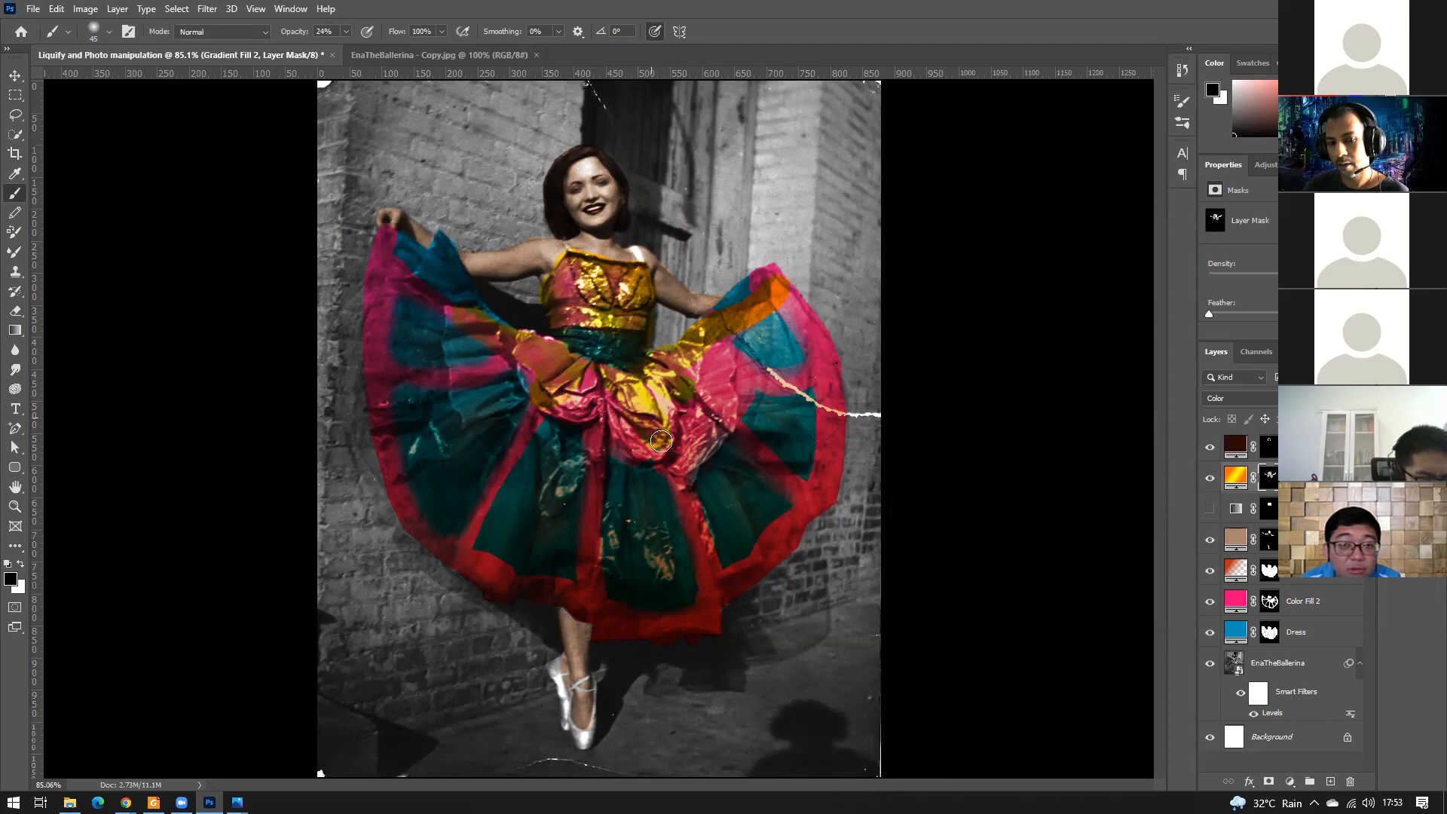
{"action": "mouse_move", "coordinate": [741, 325]}
{"action": "left_mouse_down"}
{"action": "mouse_move", "coordinate": [792, 290]}
{"action": "mouse_move", "coordinate": [736, 321]}
{"action": "mouse_move", "coordinate": [753, 300]}
{"action": "left_mouse_up"}
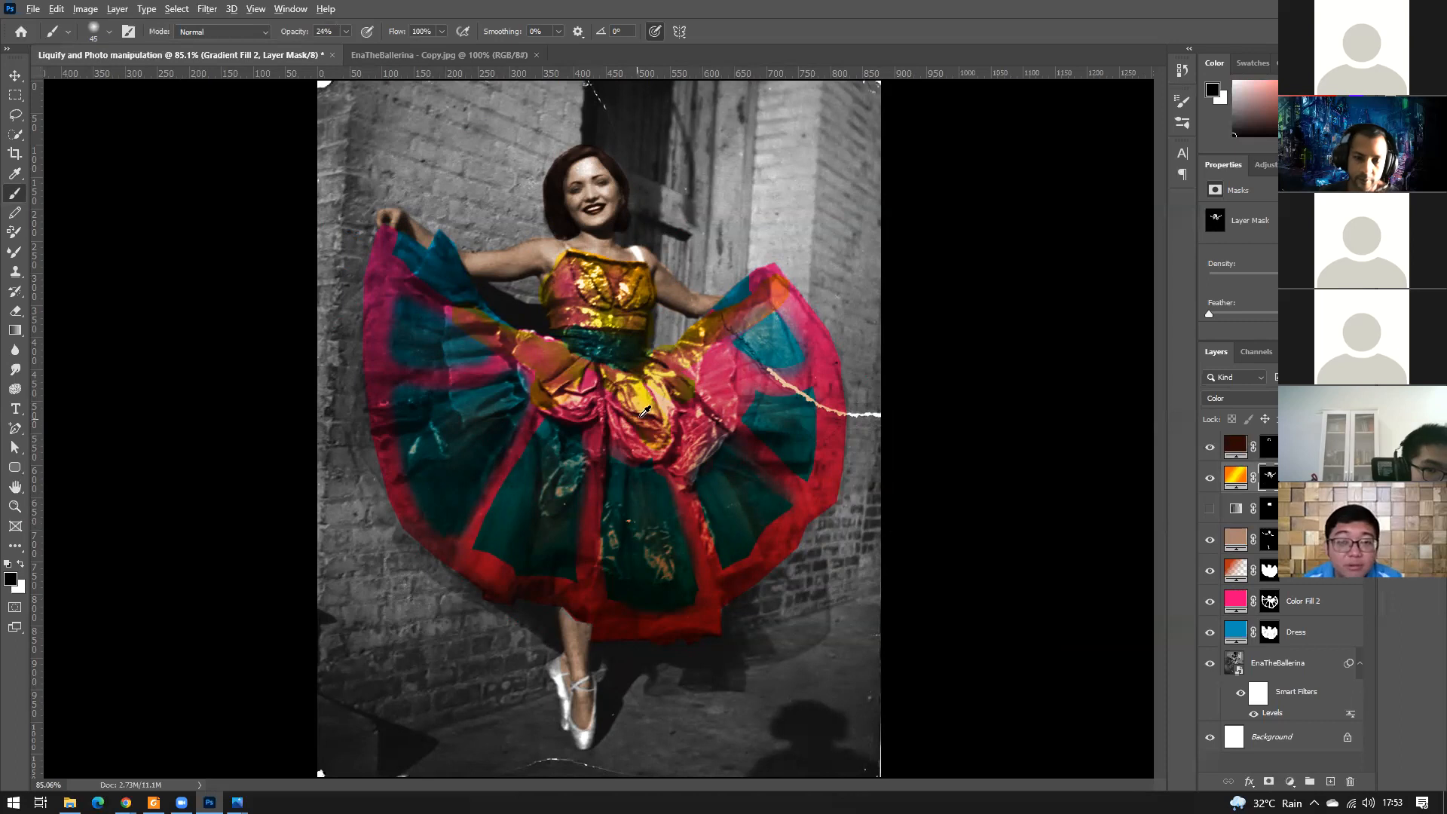
Add a new layer above Color Fill 3 and fill it with the merged image using Apply Image with Normal blending.
{"action": "scroll", "coordinate": [648, 411], "scroll_direction": "down", "scroll_amount": 1}
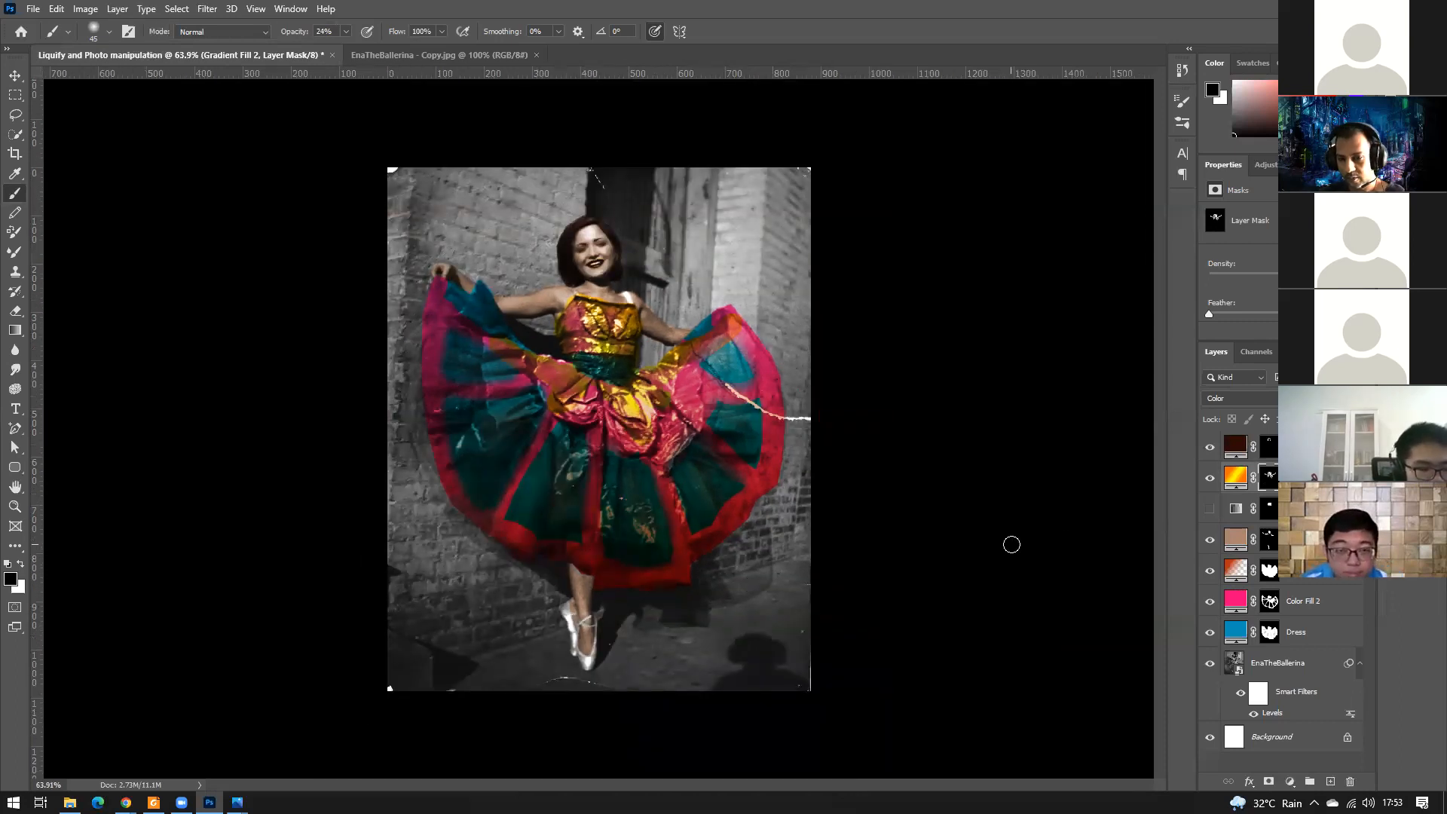
{"action": "left_click", "coordinate": [1235, 446]}
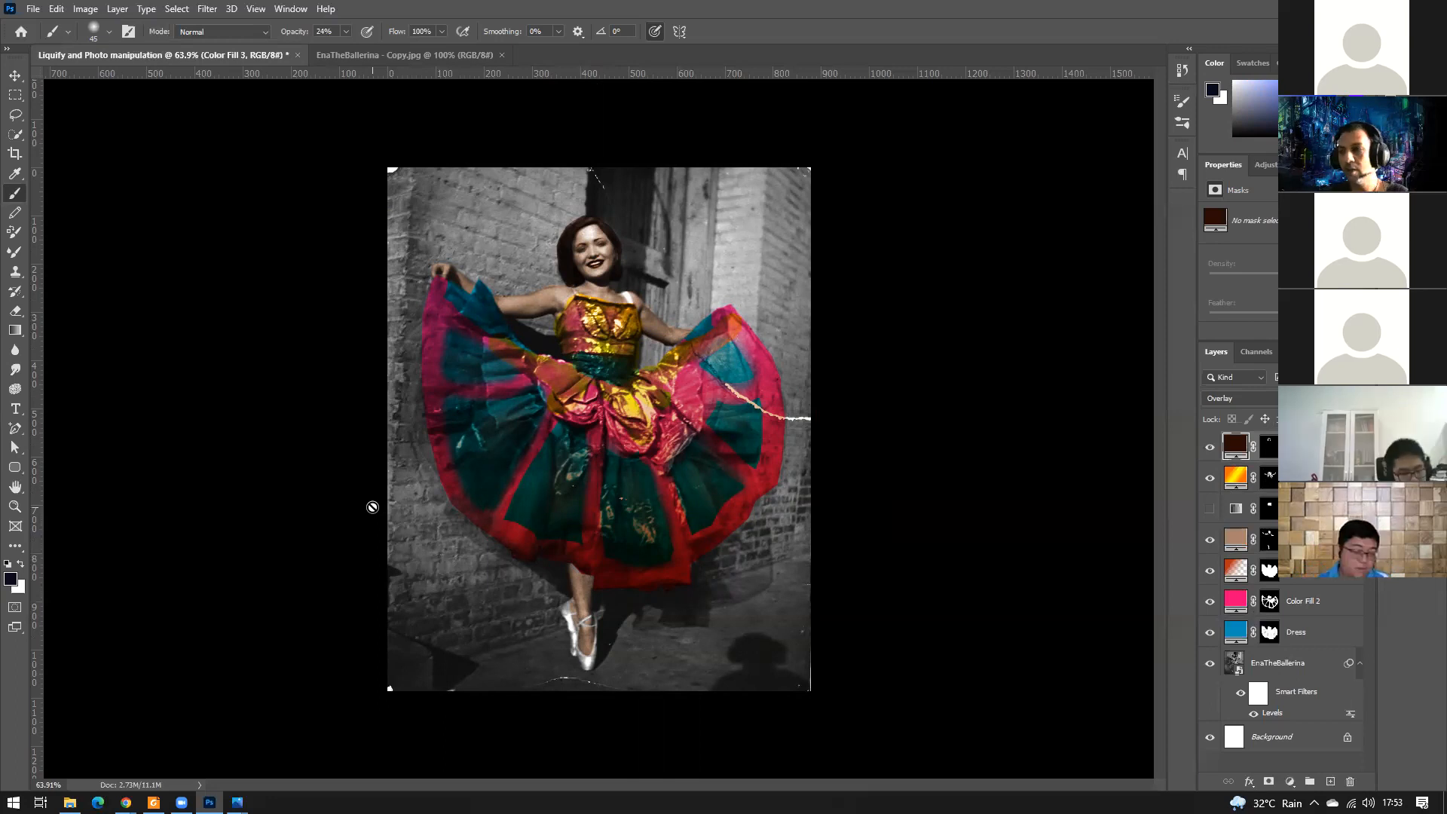
{"action": "left_click", "coordinate": [1329, 781]}
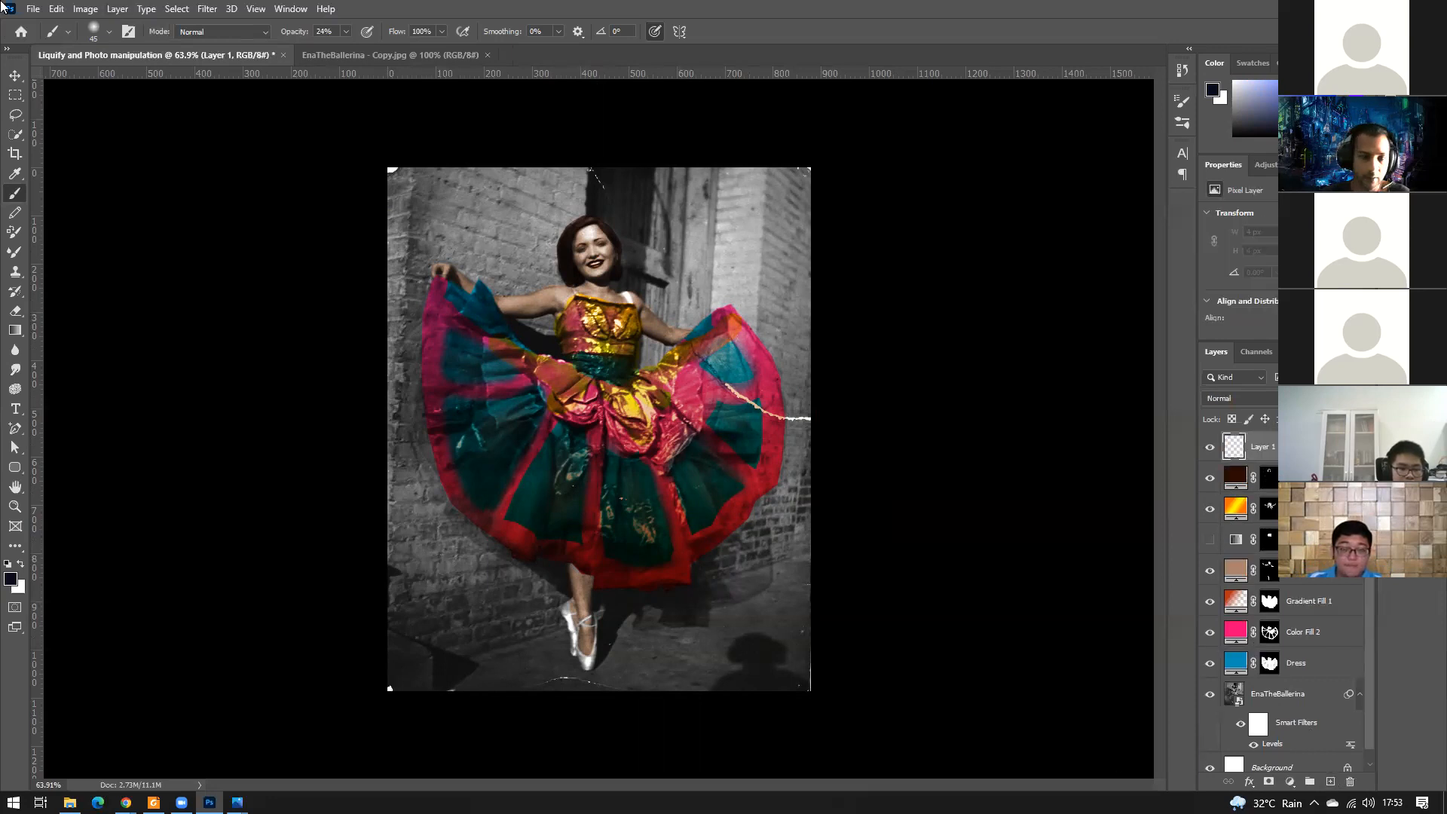
{"action": "left_click", "coordinate": [85, 10]}
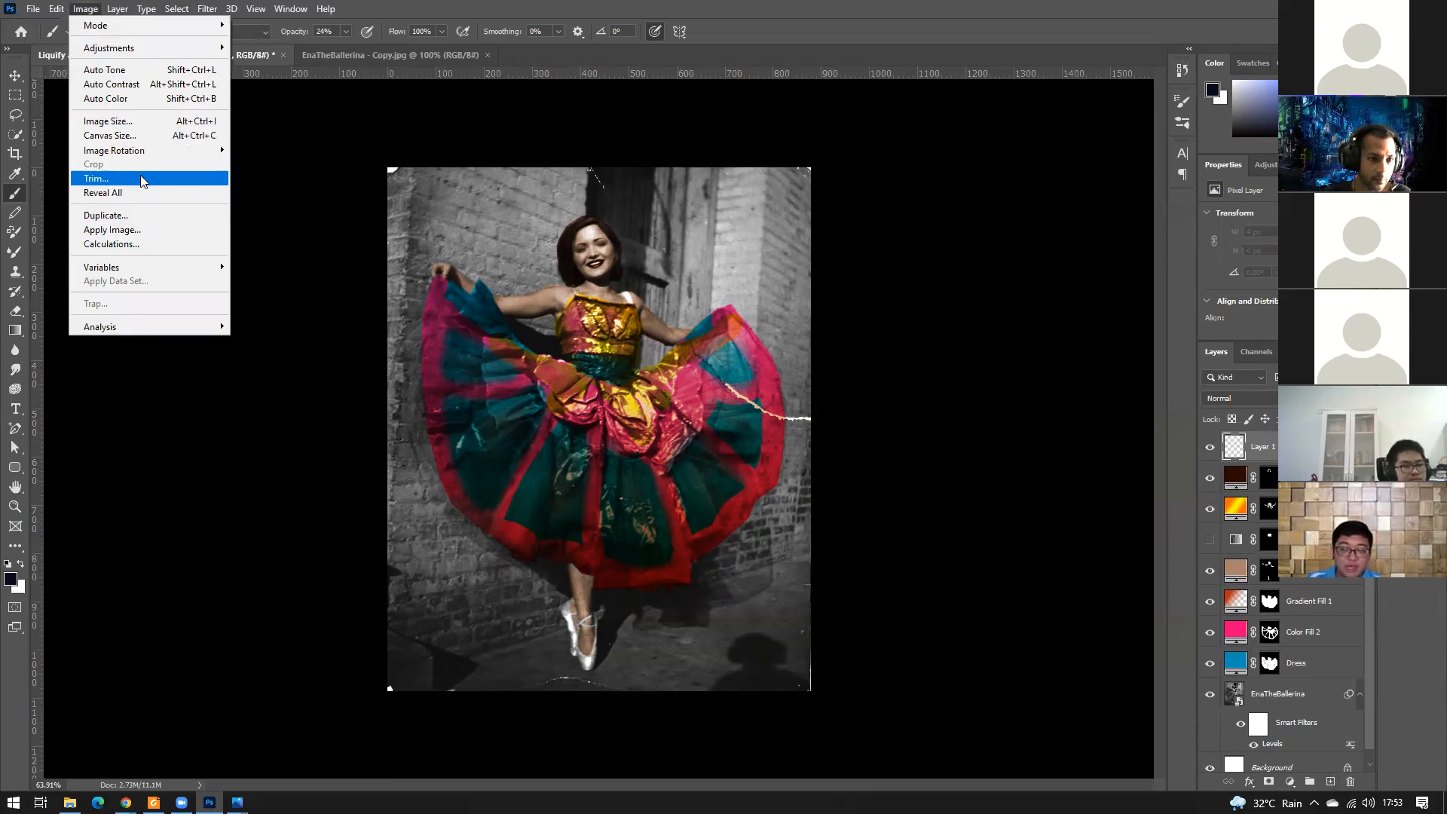
{"action": "left_click", "coordinate": [135, 230]}
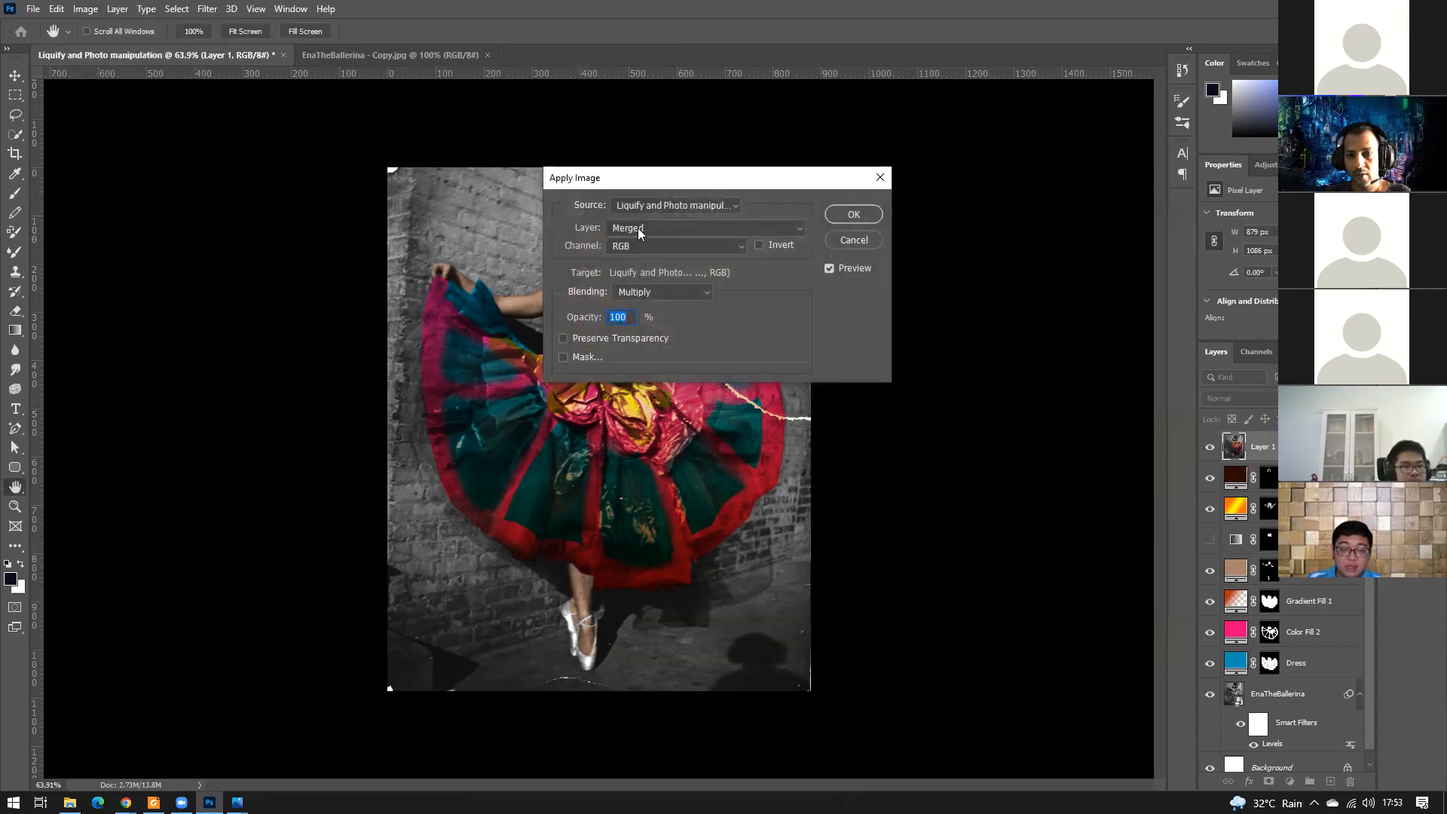
{"action": "left_click", "coordinate": [671, 297]}
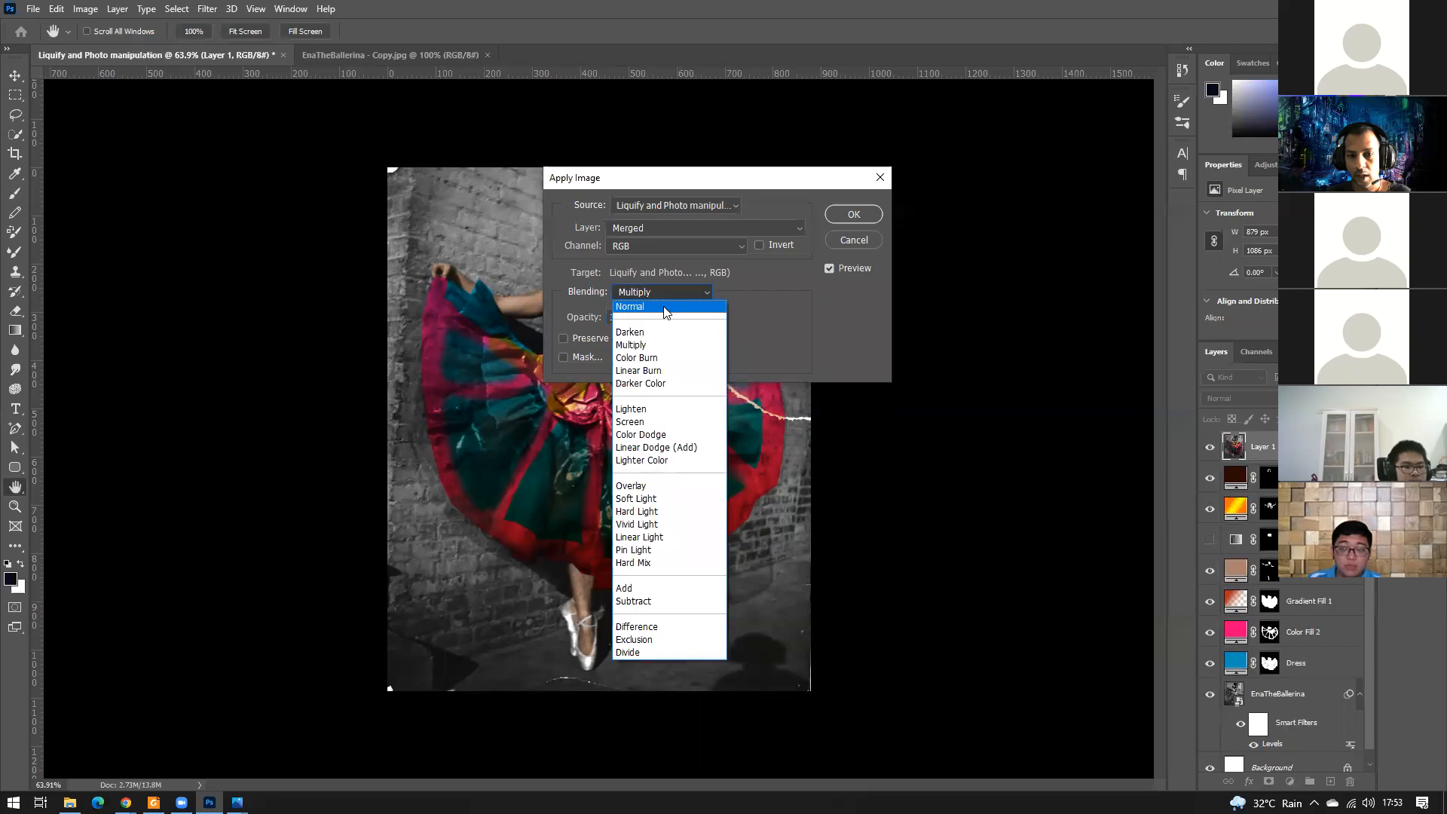
{"action": "left_click", "coordinate": [666, 308]}
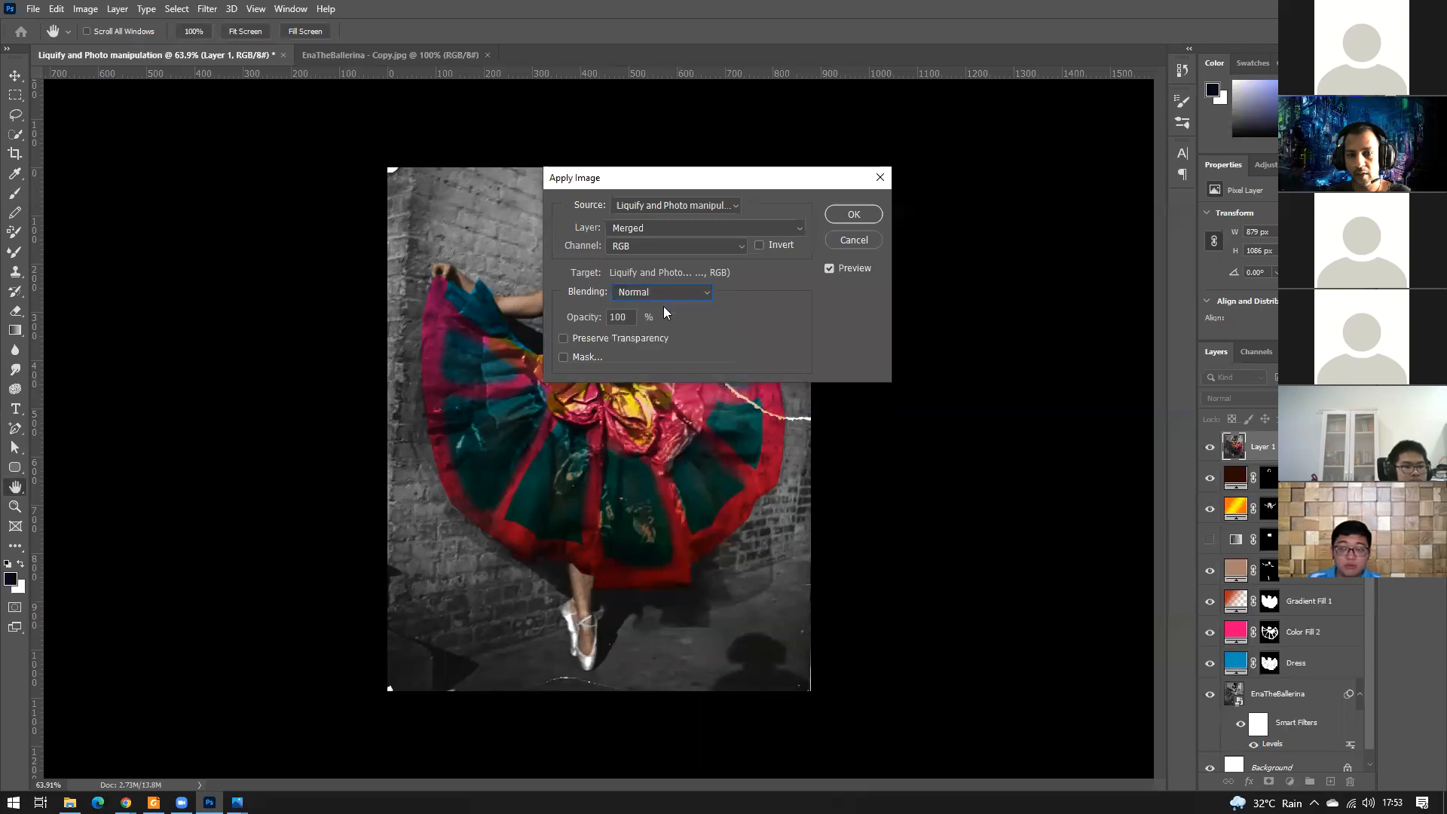
{"action": "left_click", "coordinate": [862, 213]}
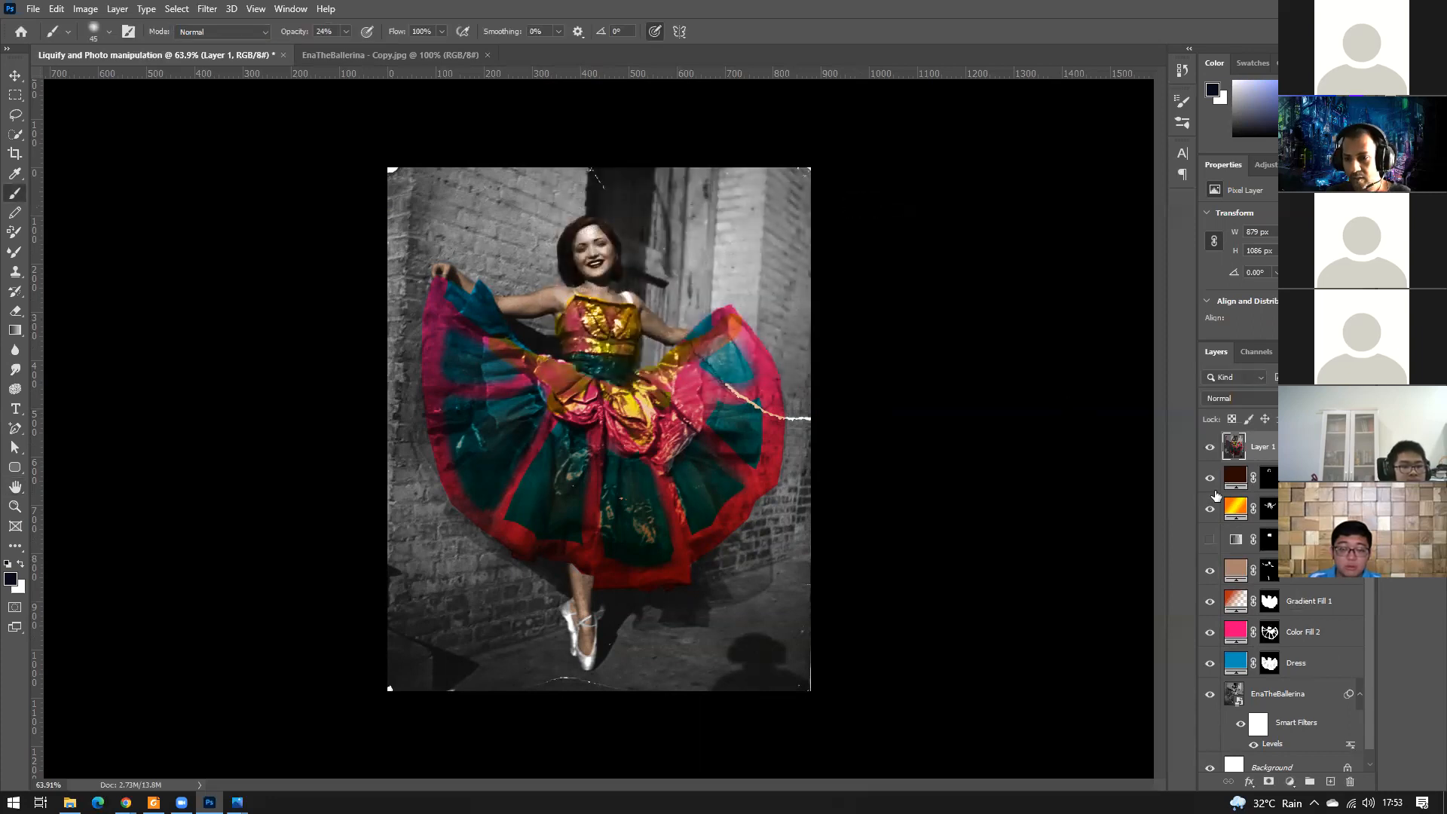
Group all layers from Color Fill 3 down to EnaTheBallerina, leaving out Layer 1 and the Background.
{"action": "scroll", "coordinate": [1273, 699], "scroll_direction": "down", "scroll_amount": 1}
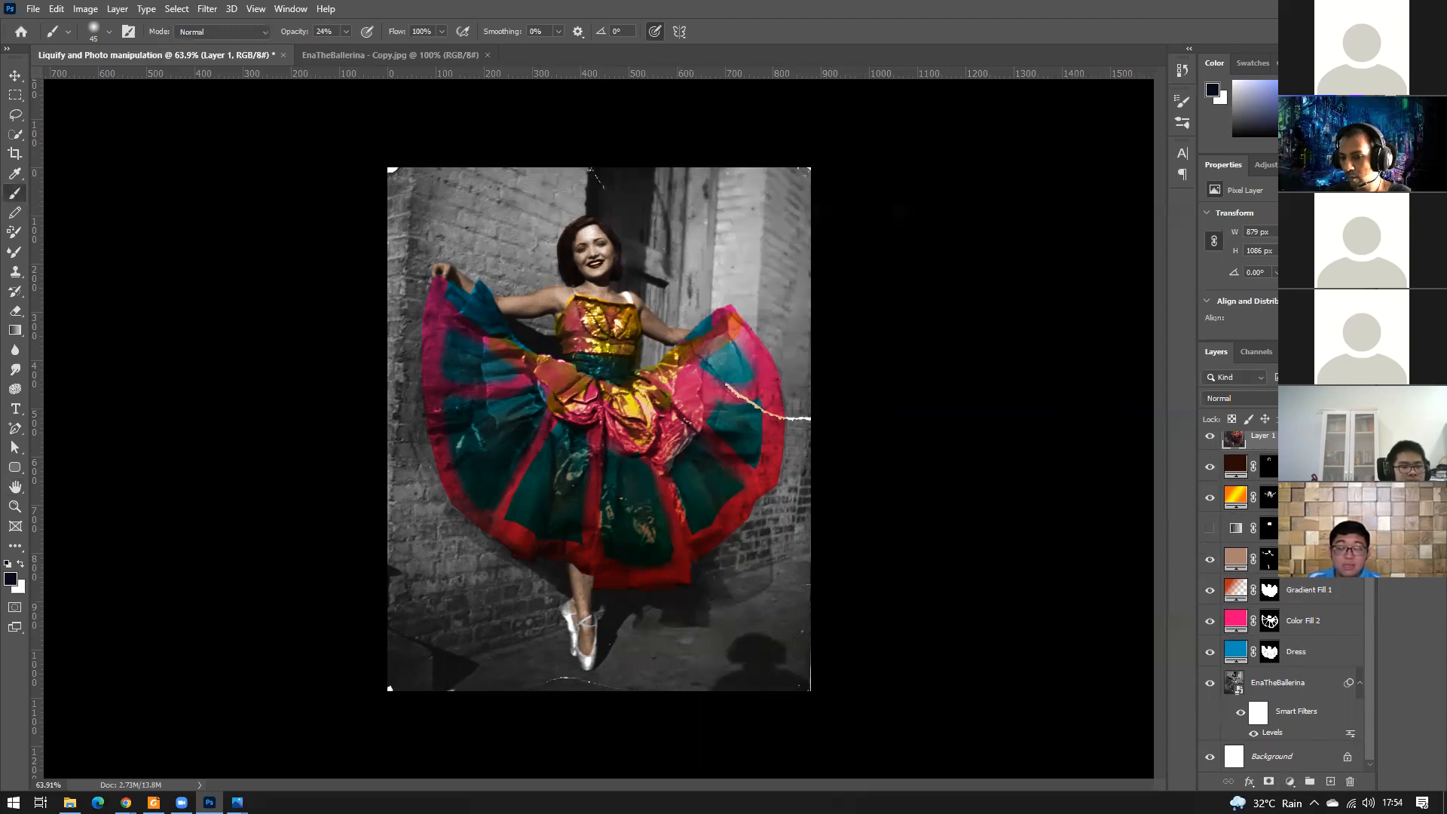
{"action": "left_click", "coordinate": [1311, 467]}
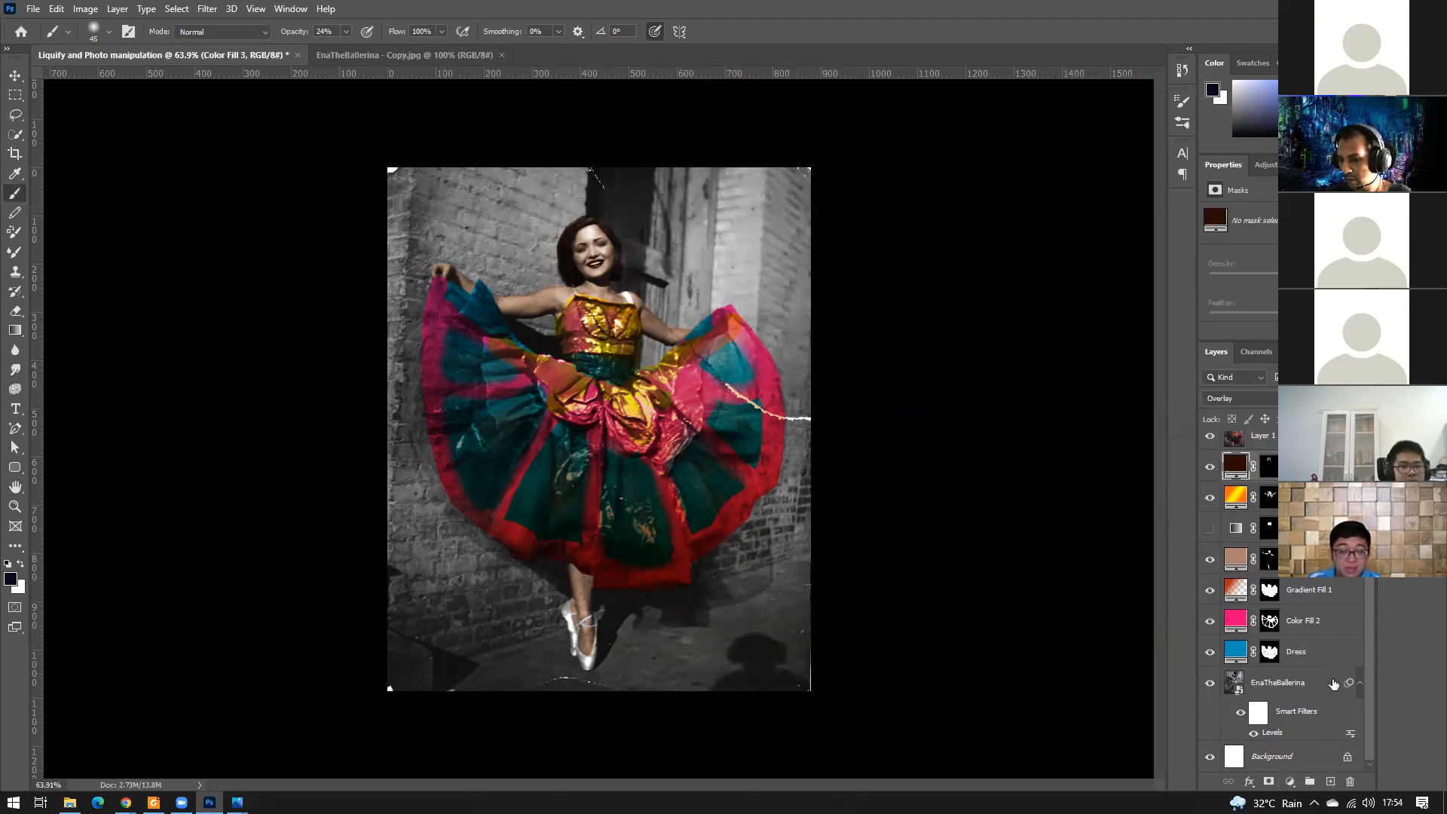
{"action": "left_click", "coordinate": [1341, 660], "text": "shift"}
{"action": "left_click", "coordinate": [1318, 684], "text": "shift"}
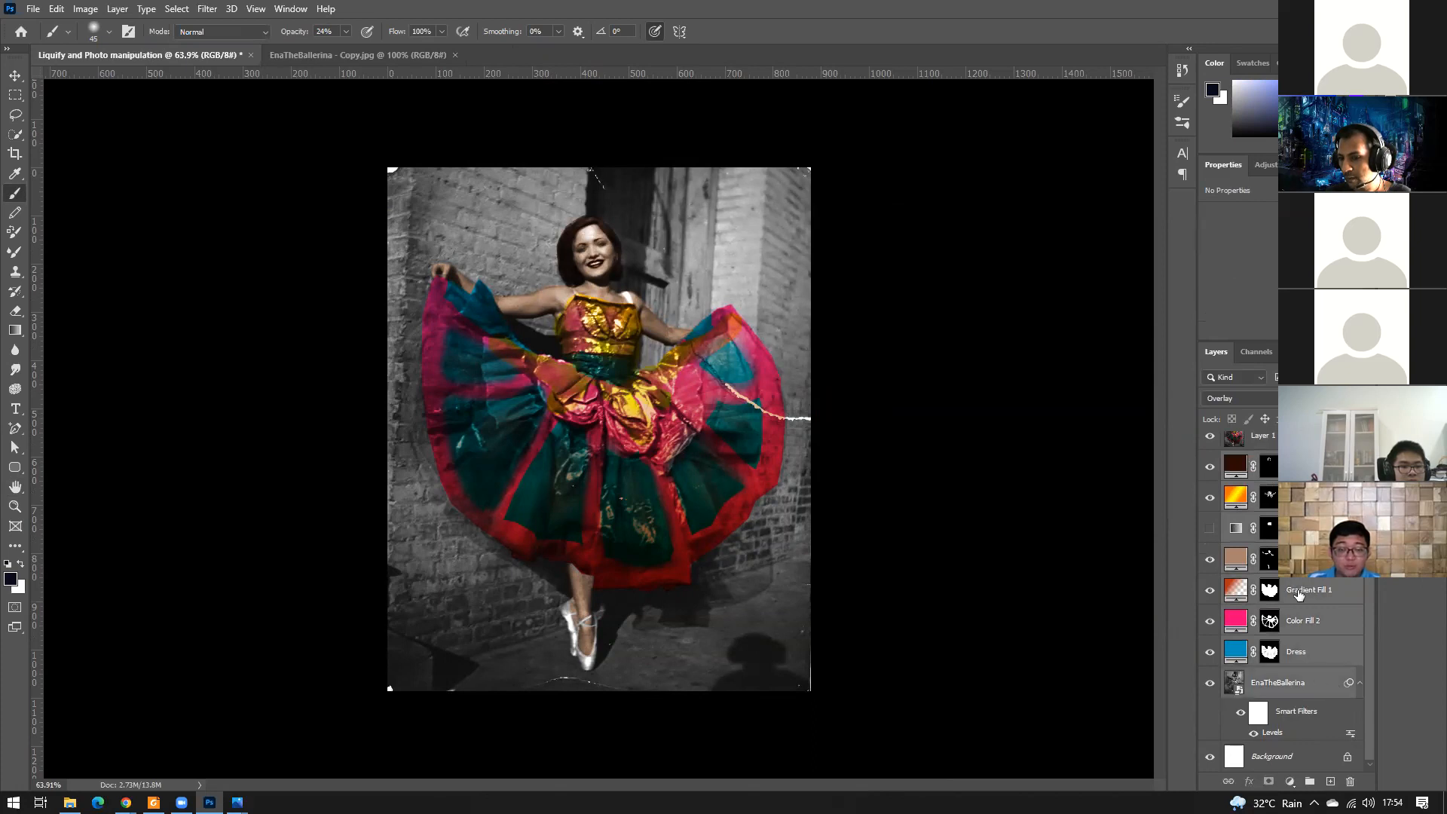
{"action": "scroll", "coordinate": [1292, 595], "scroll_direction": "up", "scroll_amount": 1}
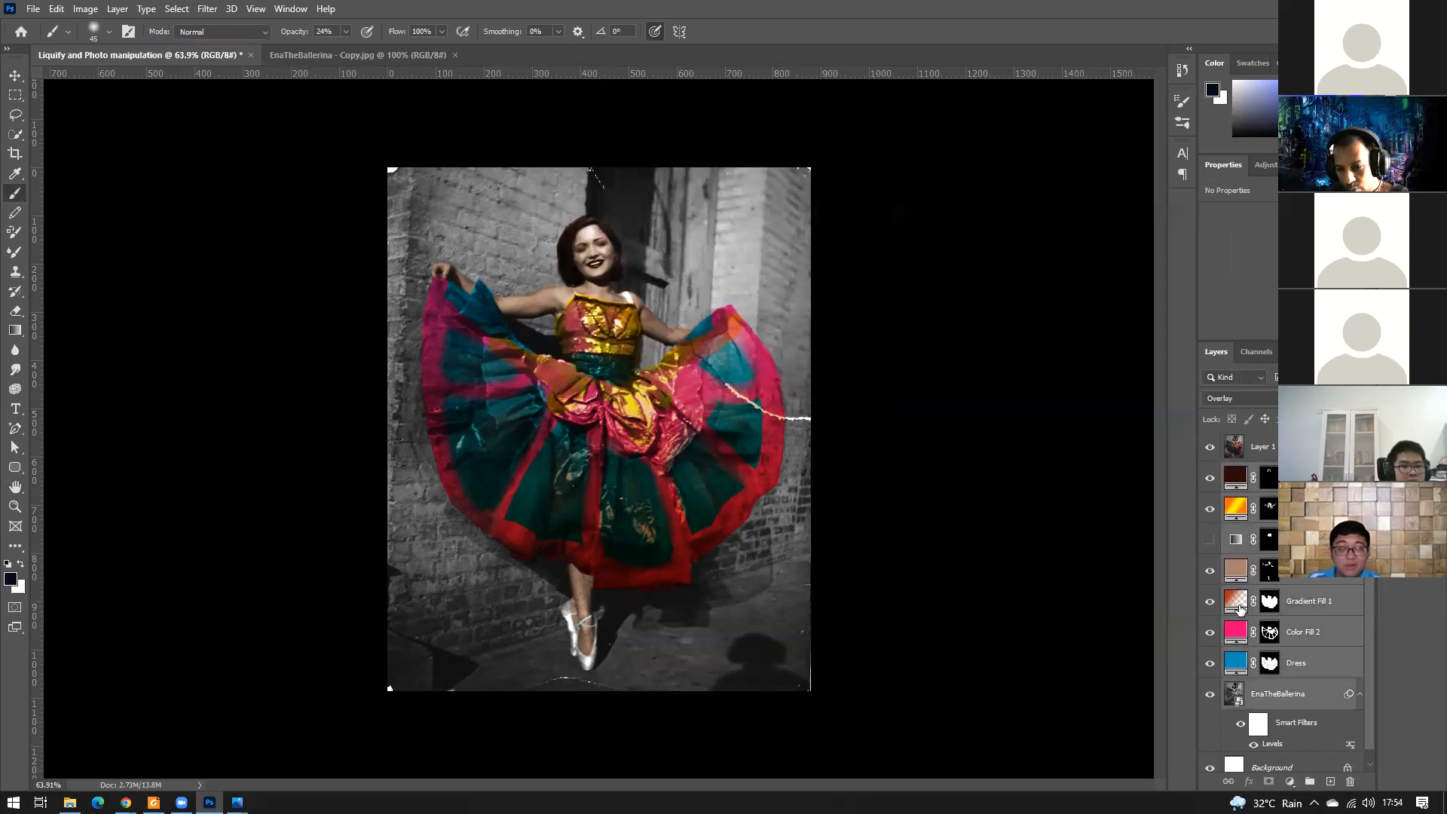
{"action": "left_click", "coordinate": [1313, 784]}
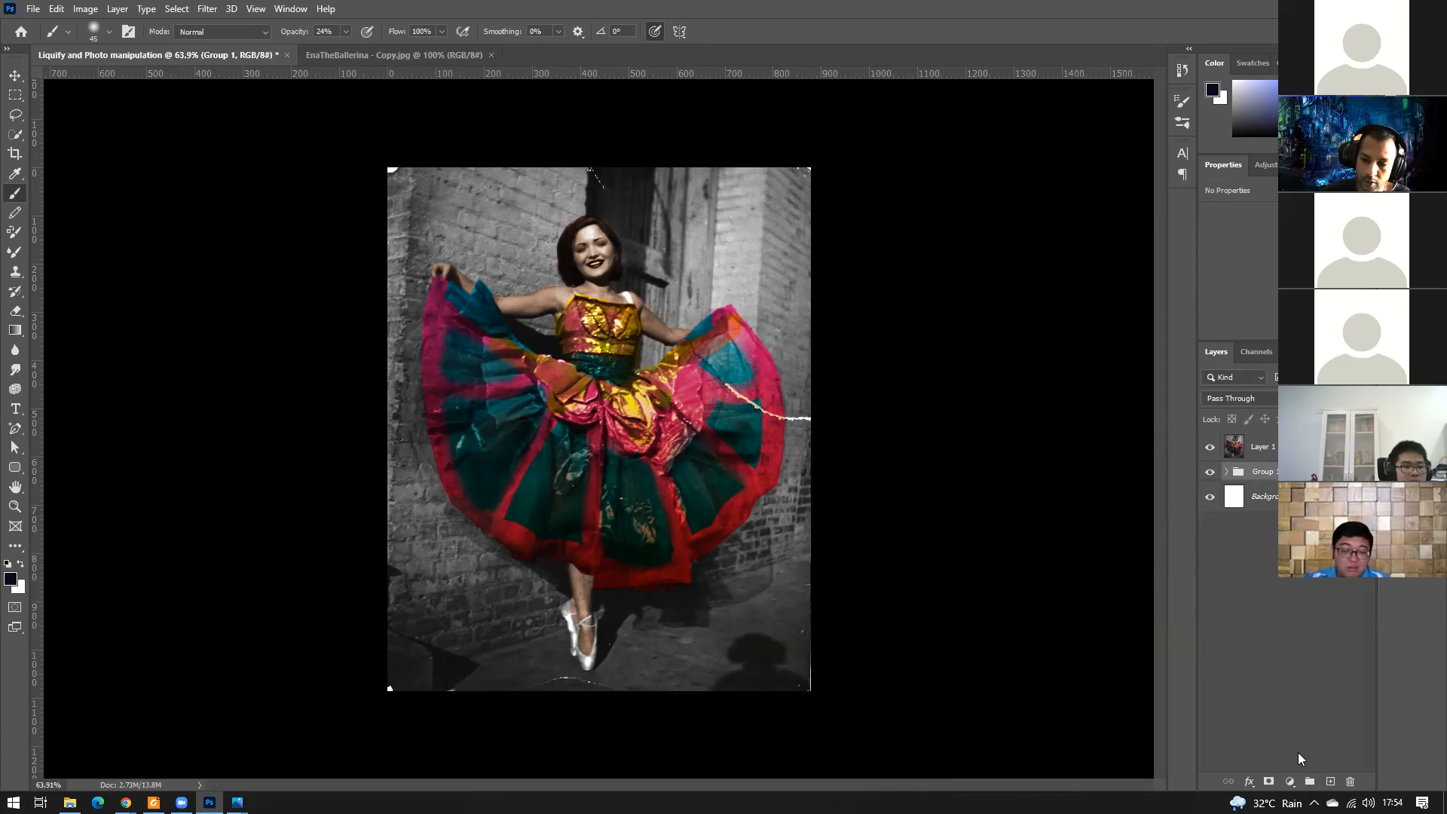
Hide Layer 1 and the new layer group, and rename the group WORKING FILE.
{"action": "left_click", "coordinate": [1210, 472]}
{"action": "left_click", "coordinate": [1210, 447]}
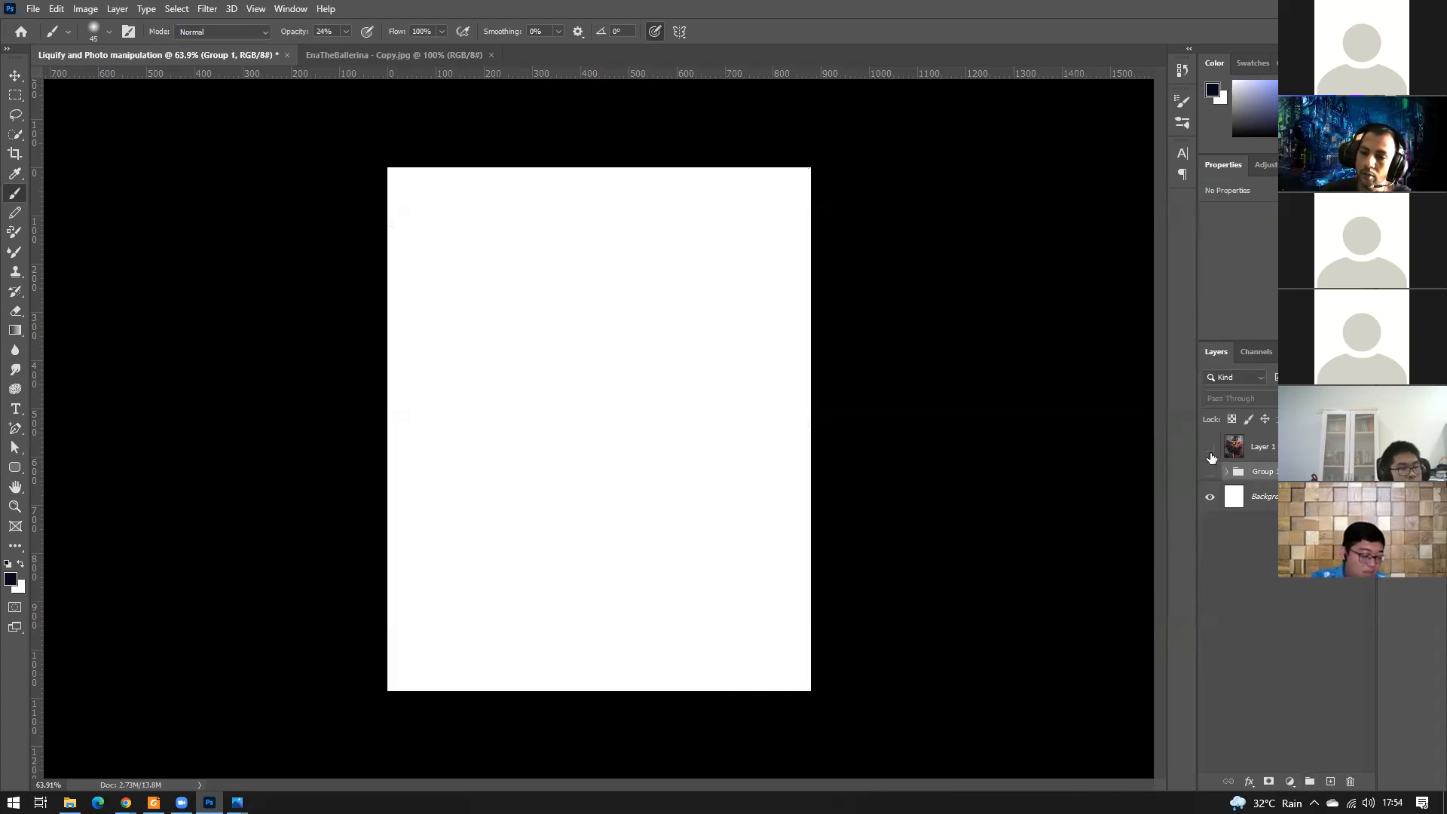
{"action": "left_click", "coordinate": [1210, 472]}
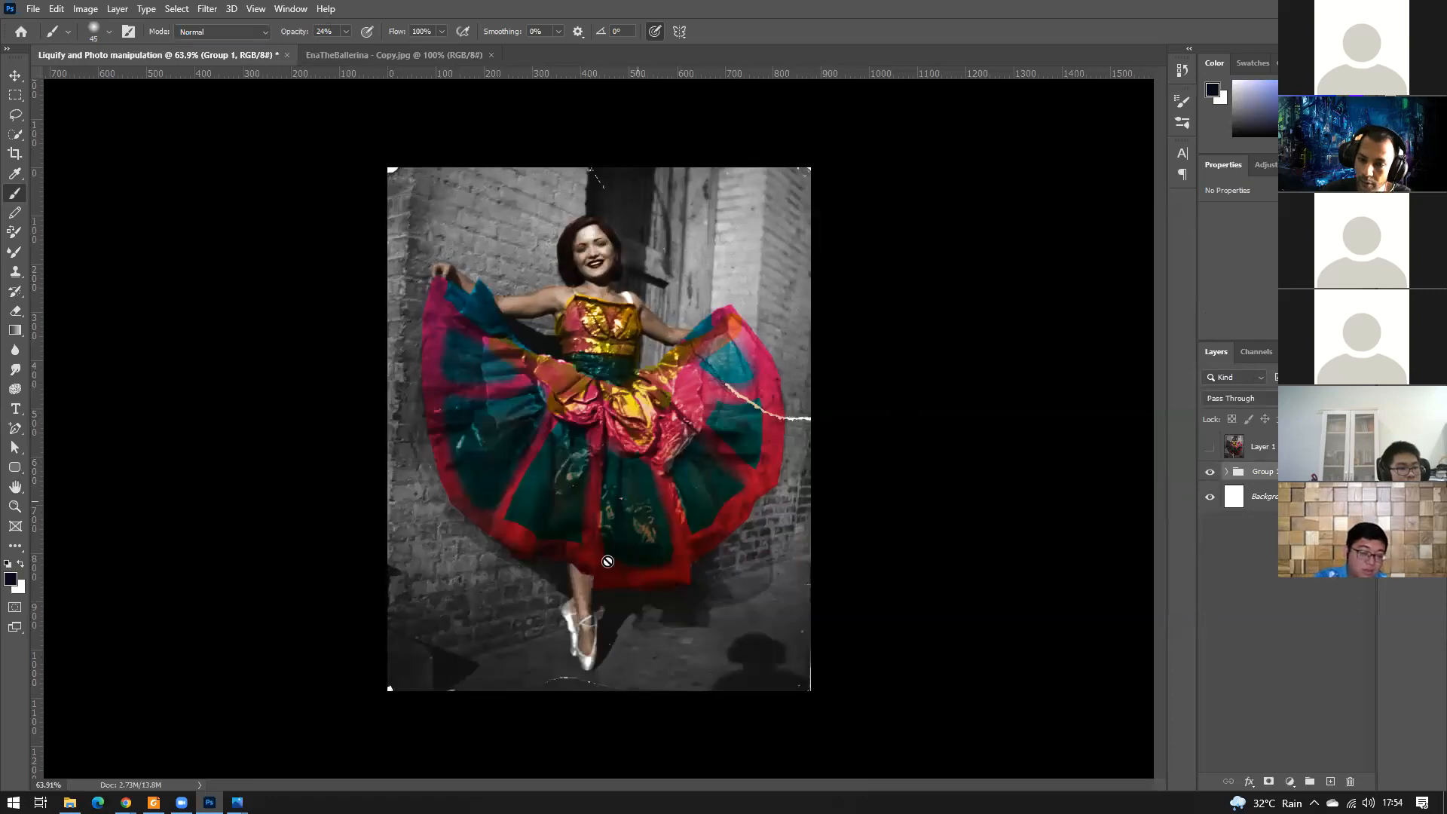
{"action": "left_click", "coordinate": [1210, 472]}
{"action": "double_click", "coordinate": [1263, 472]}
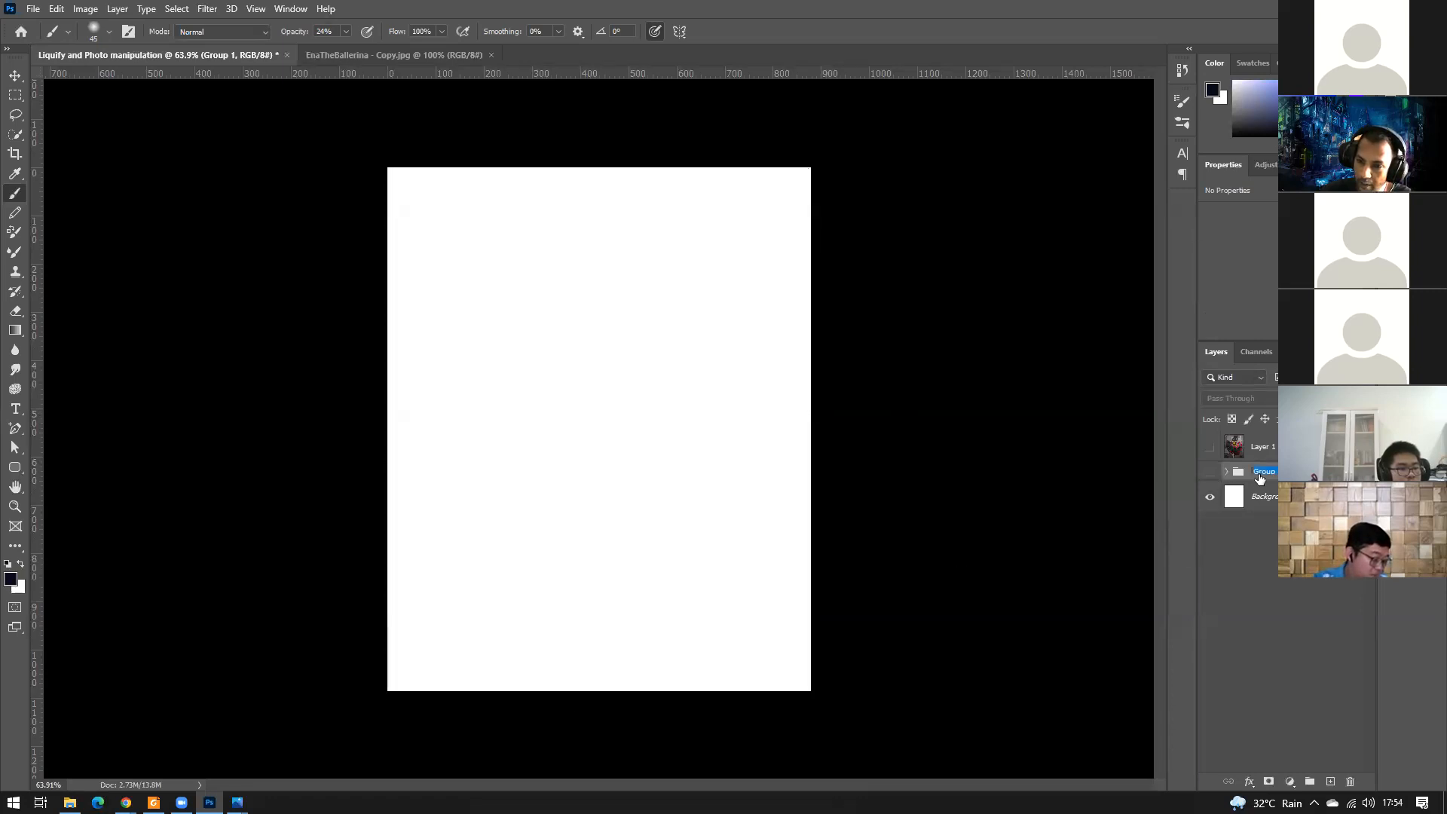
{"action": "type", "text": "WORK"}
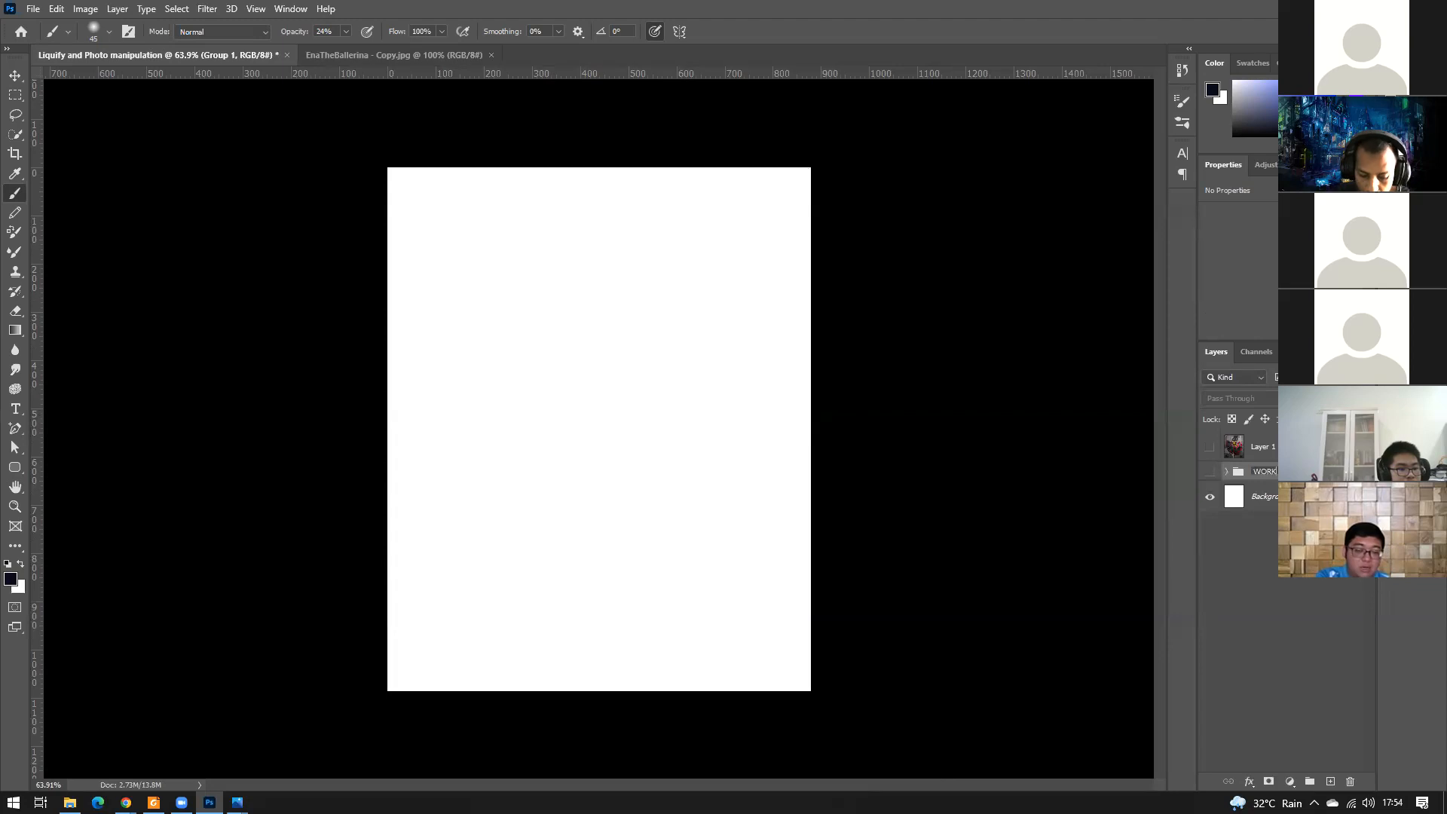
{"action": "type", "text": "ING FILE"}
{"action": "key", "text": "Return"}
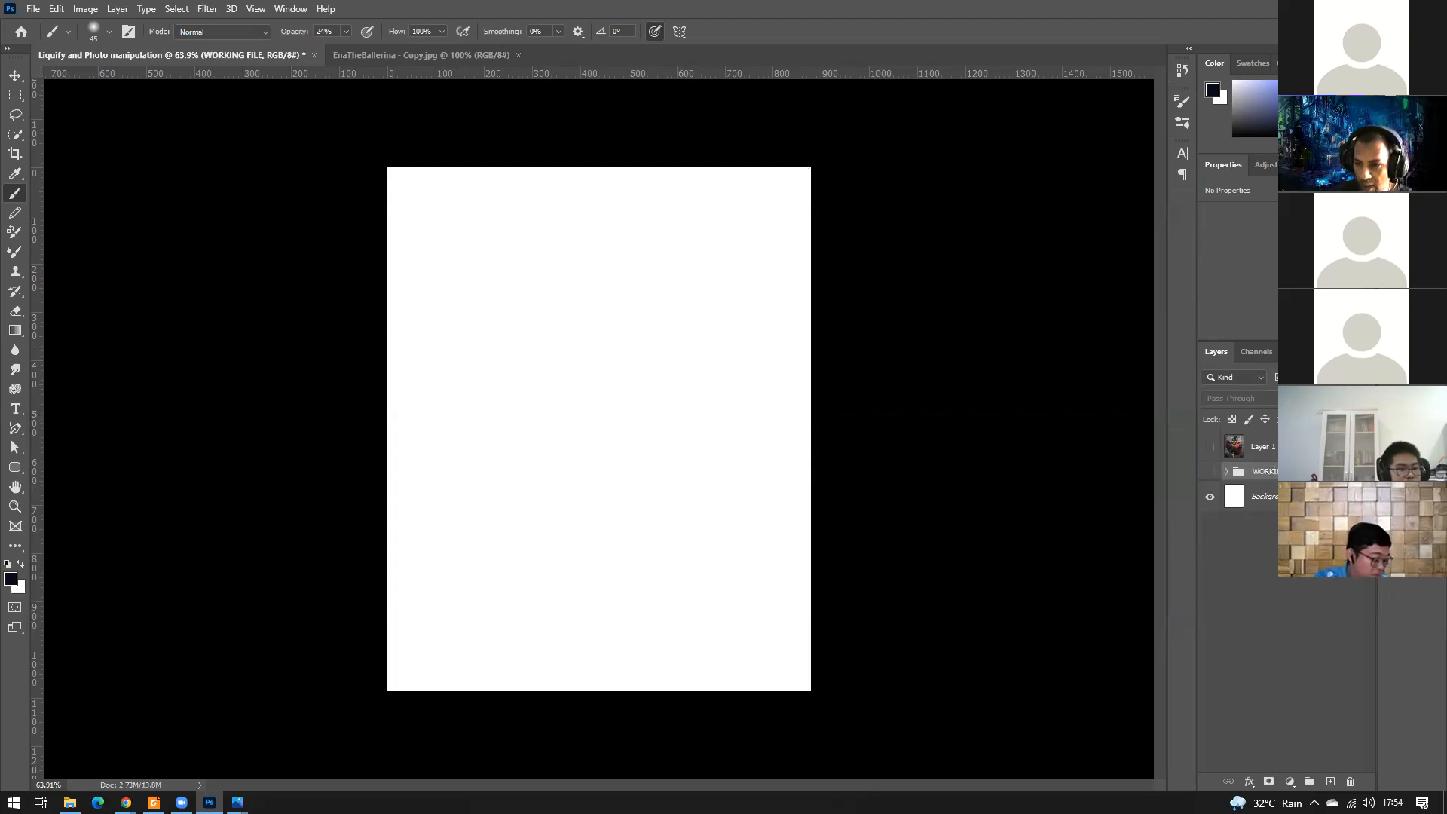
Save the document on the computer as Liquify and Photo manipulation.psd in the Ena The Ballerina folder with Maximize Compatibility.
{"action": "key", "text": "ctrl+s"}
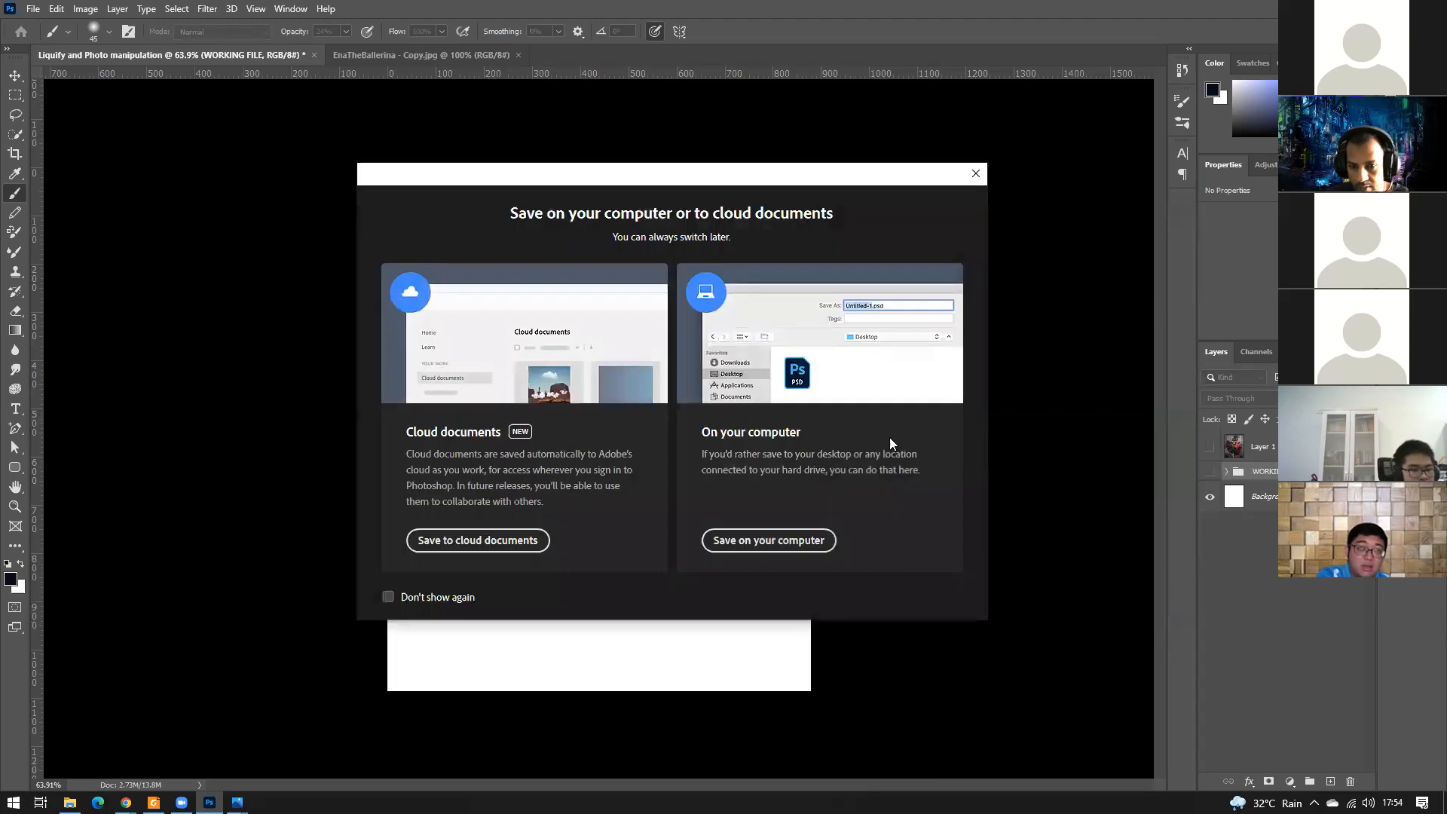
{"action": "left_click", "coordinate": [745, 541]}
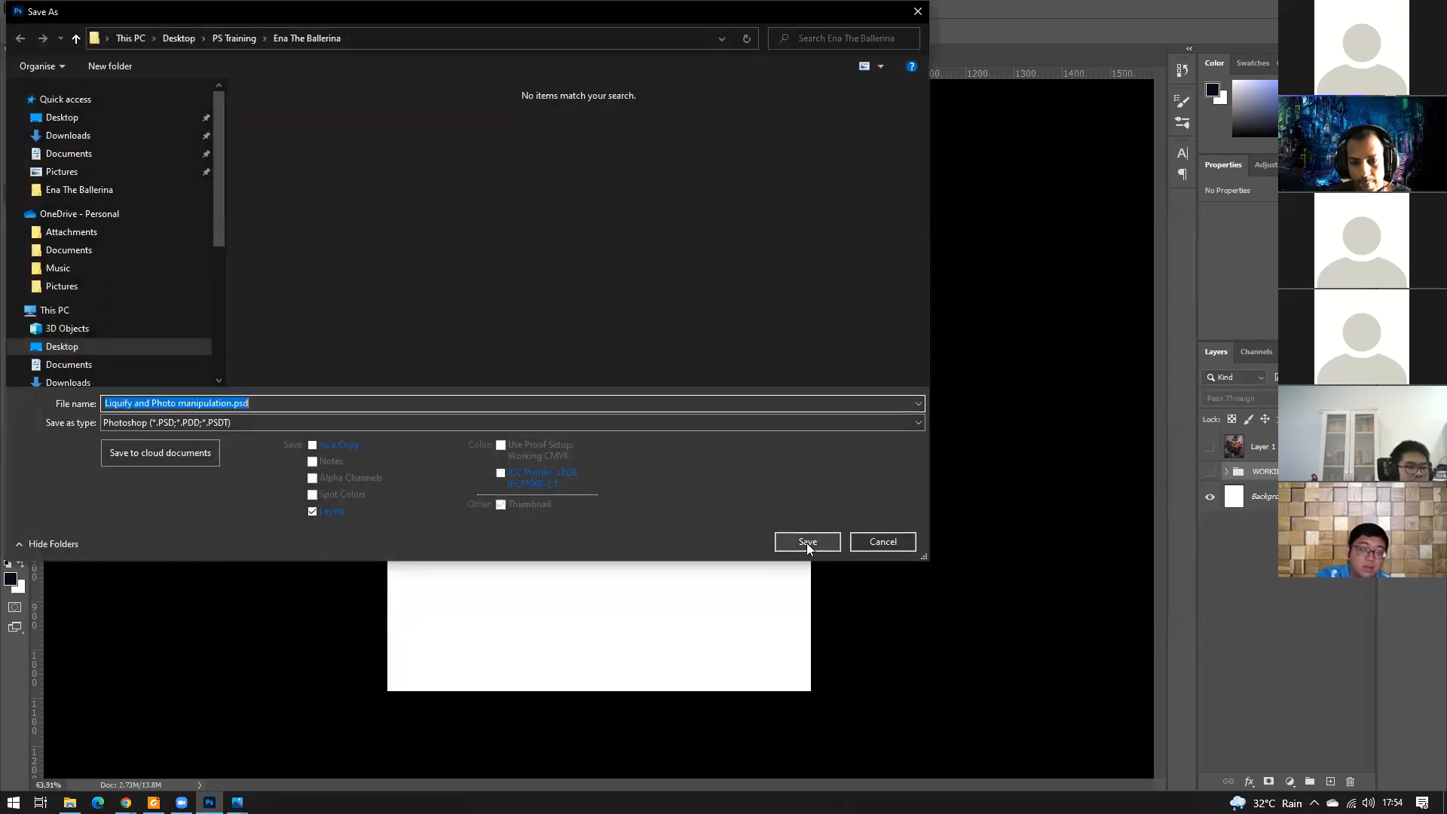
{"action": "left_click", "coordinate": [804, 538]}
{"action": "left_click", "coordinate": [896, 243]}
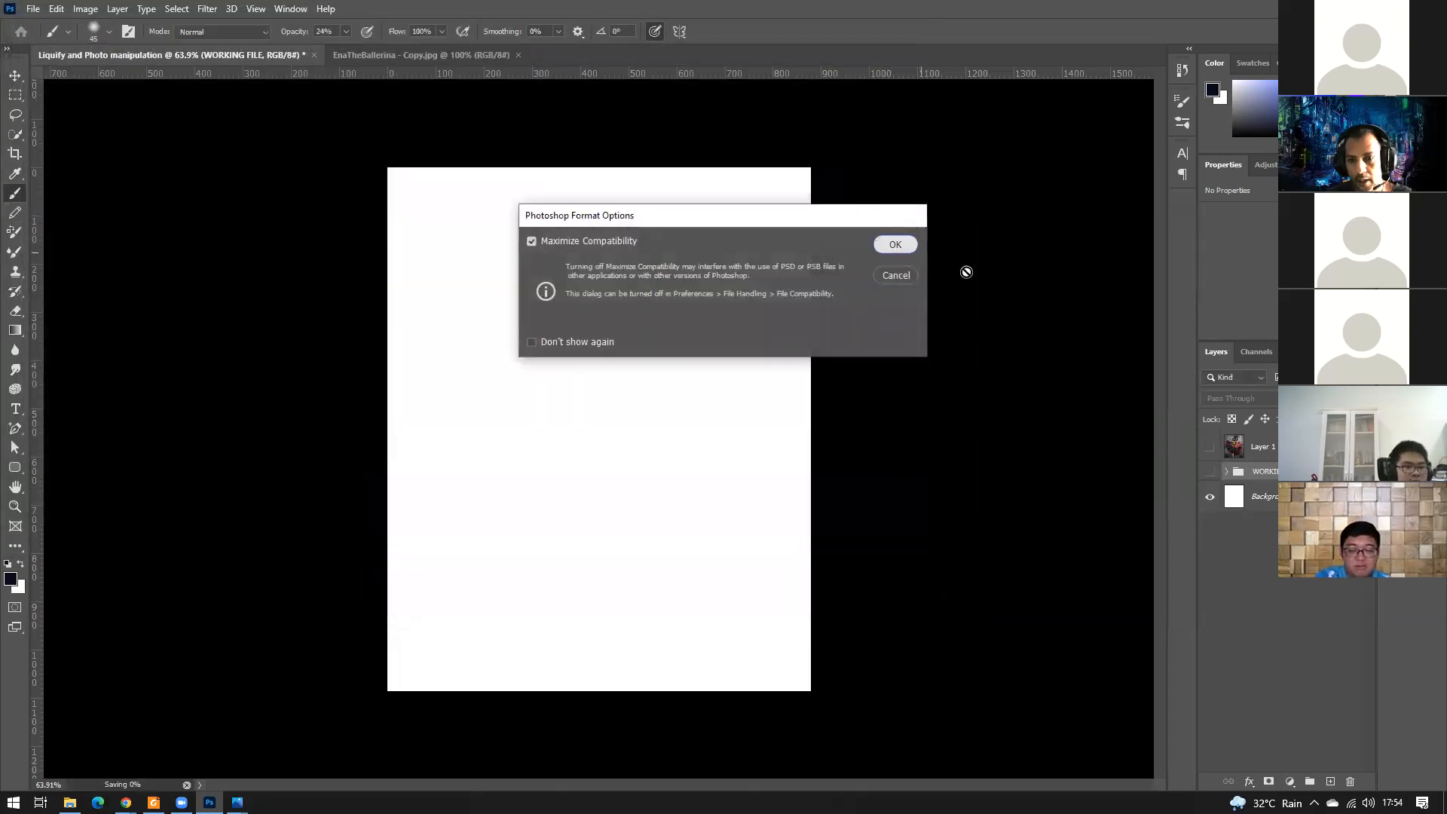
Show Layer 1 again and convert it to a smart object.
{"action": "left_click", "coordinate": [1209, 451]}
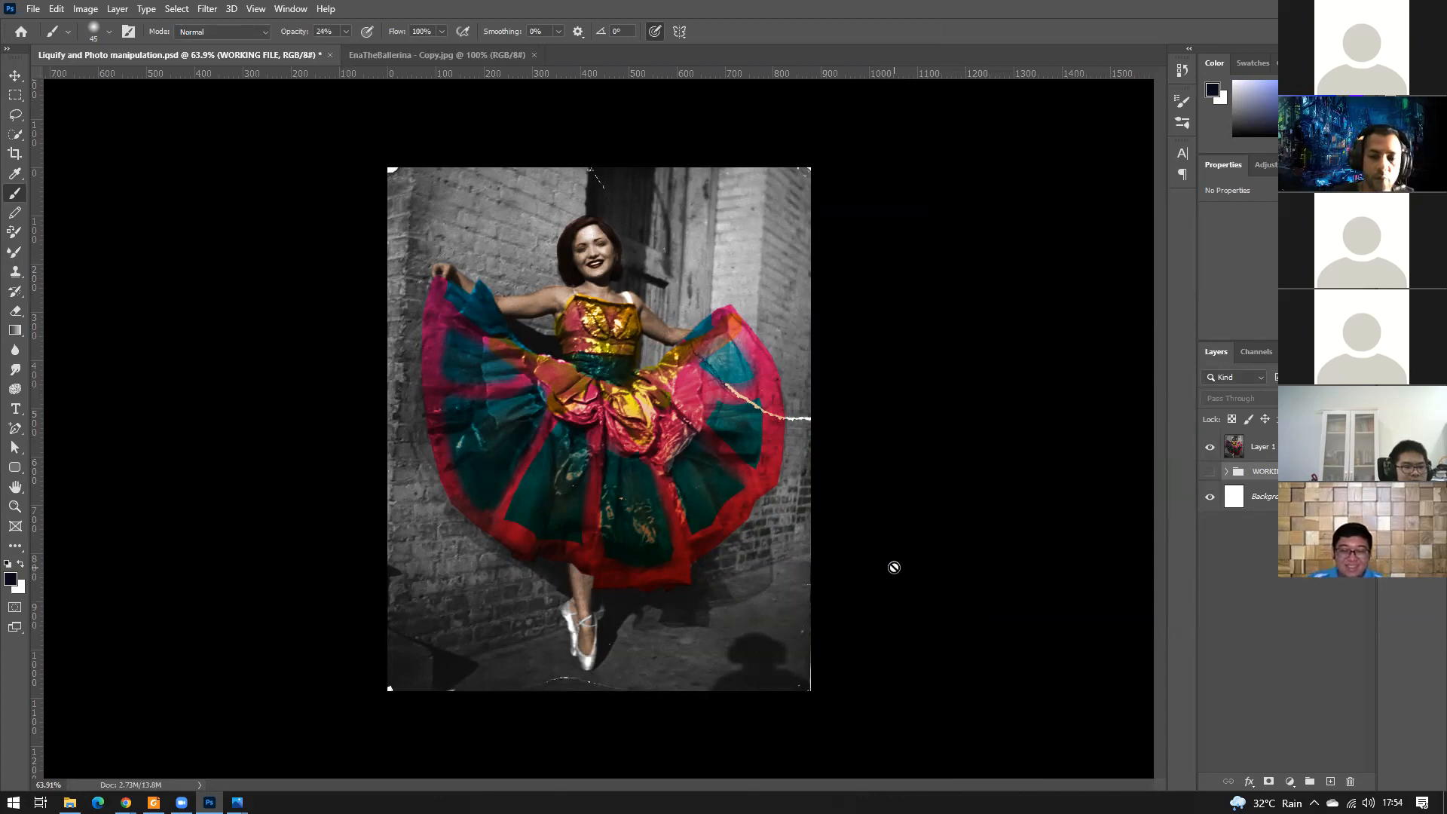
{"action": "left_click", "coordinate": [1272, 454]}
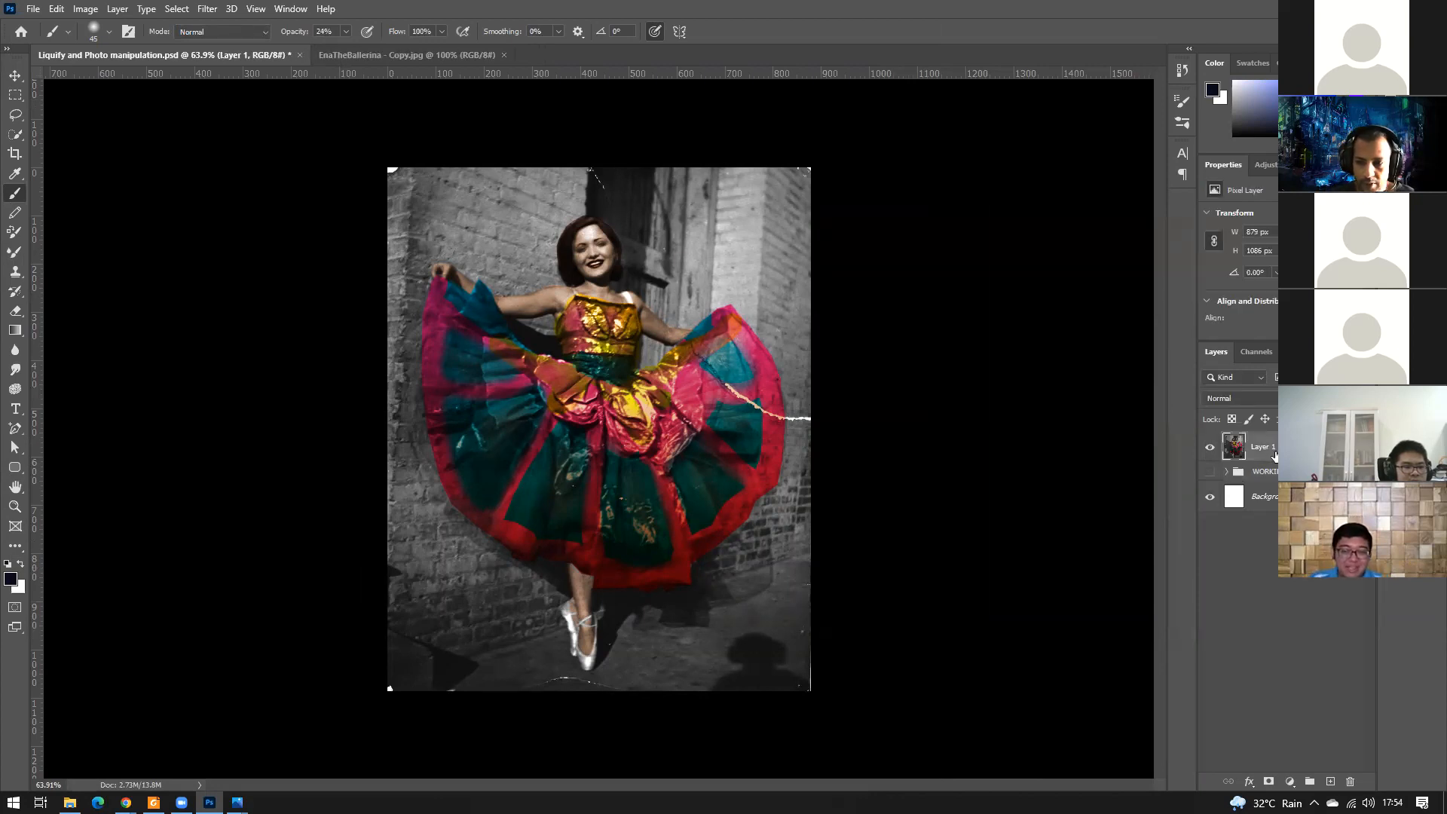
{"action": "right_click", "coordinate": [1272, 451]}
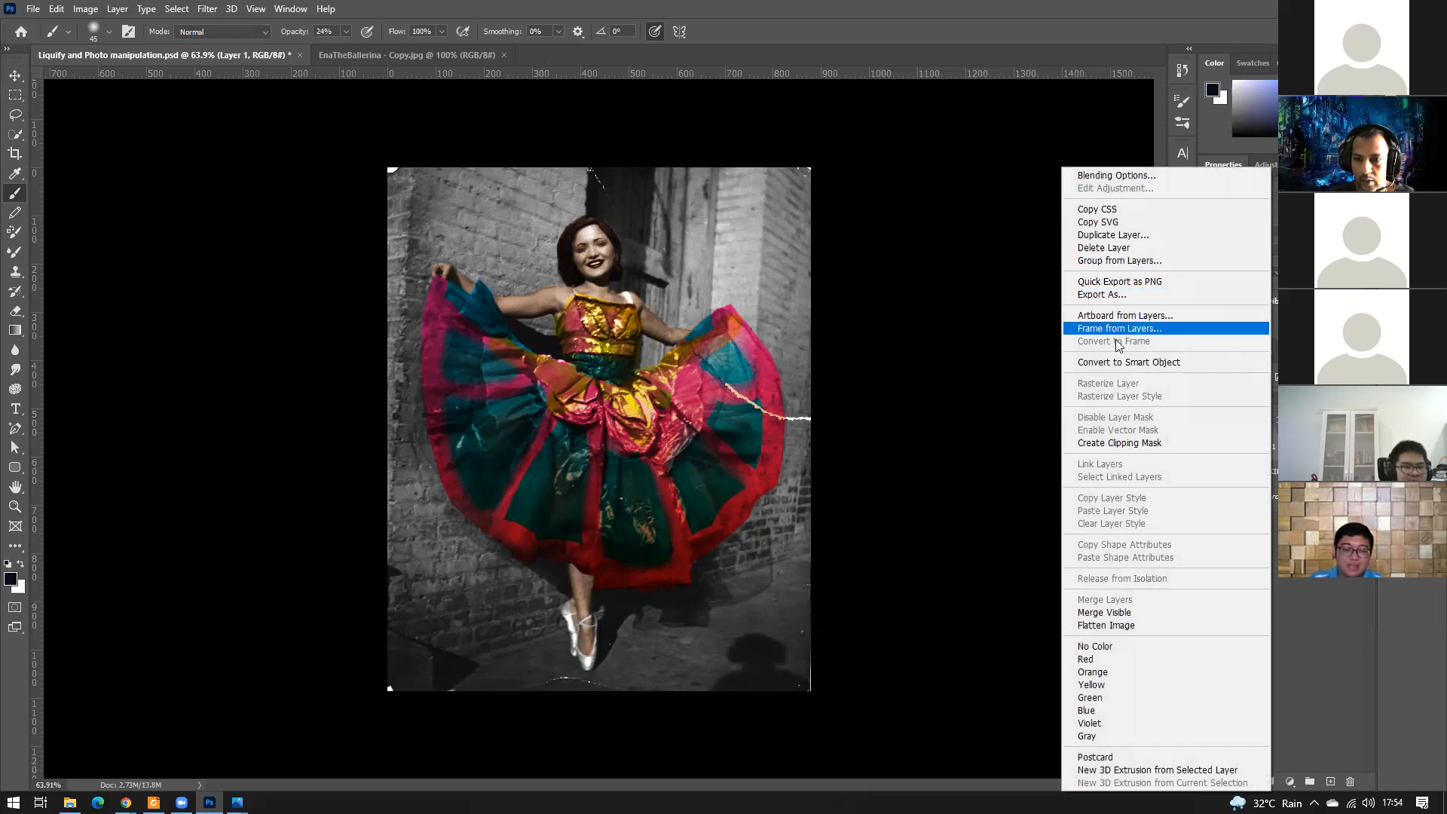
{"action": "left_click", "coordinate": [1151, 363]}
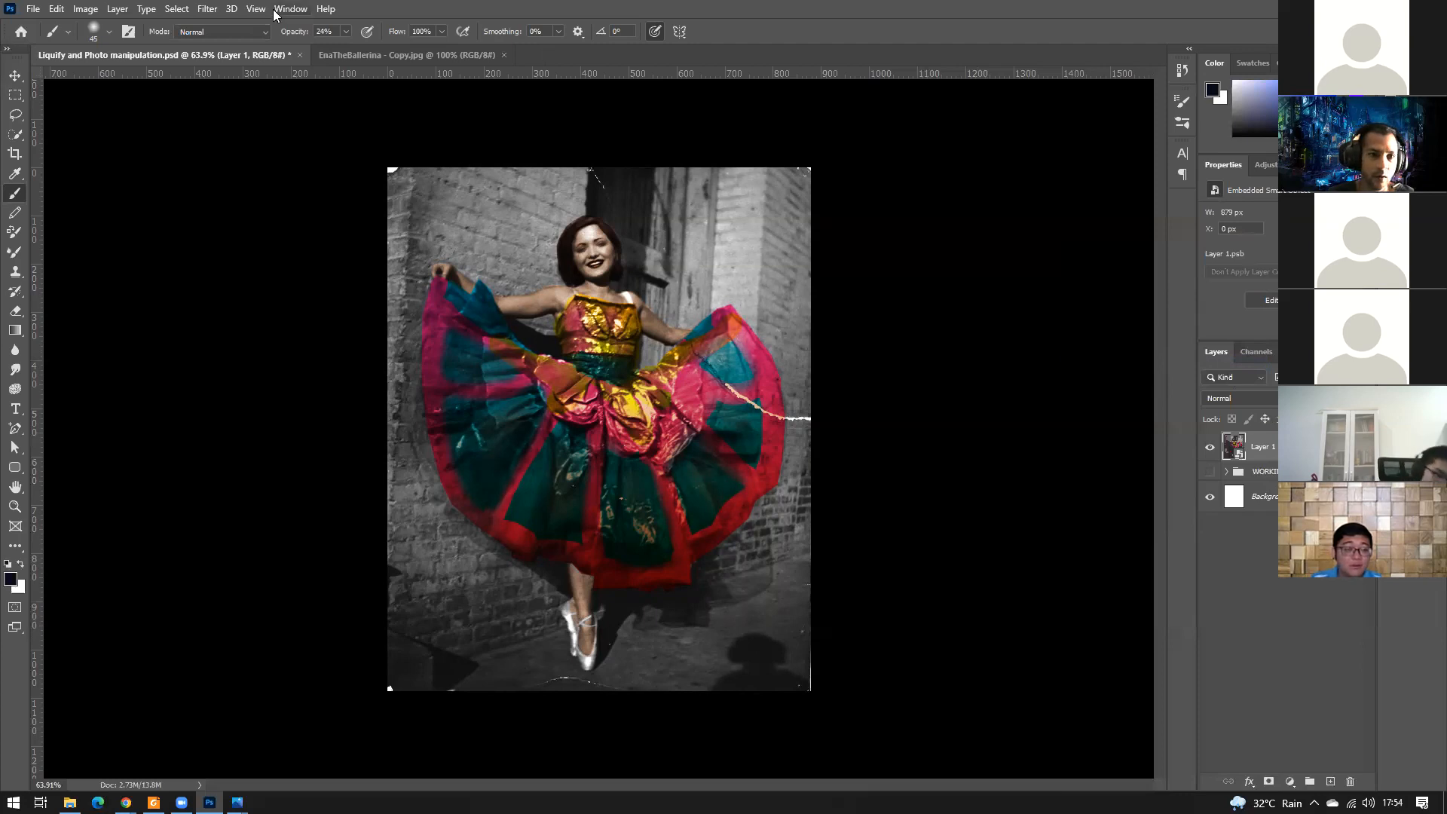
Reshape the ballerina's nose, reduce her eye width and slim her face with the Liquify Face tool.
{"action": "left_click", "coordinate": [214, 11]}
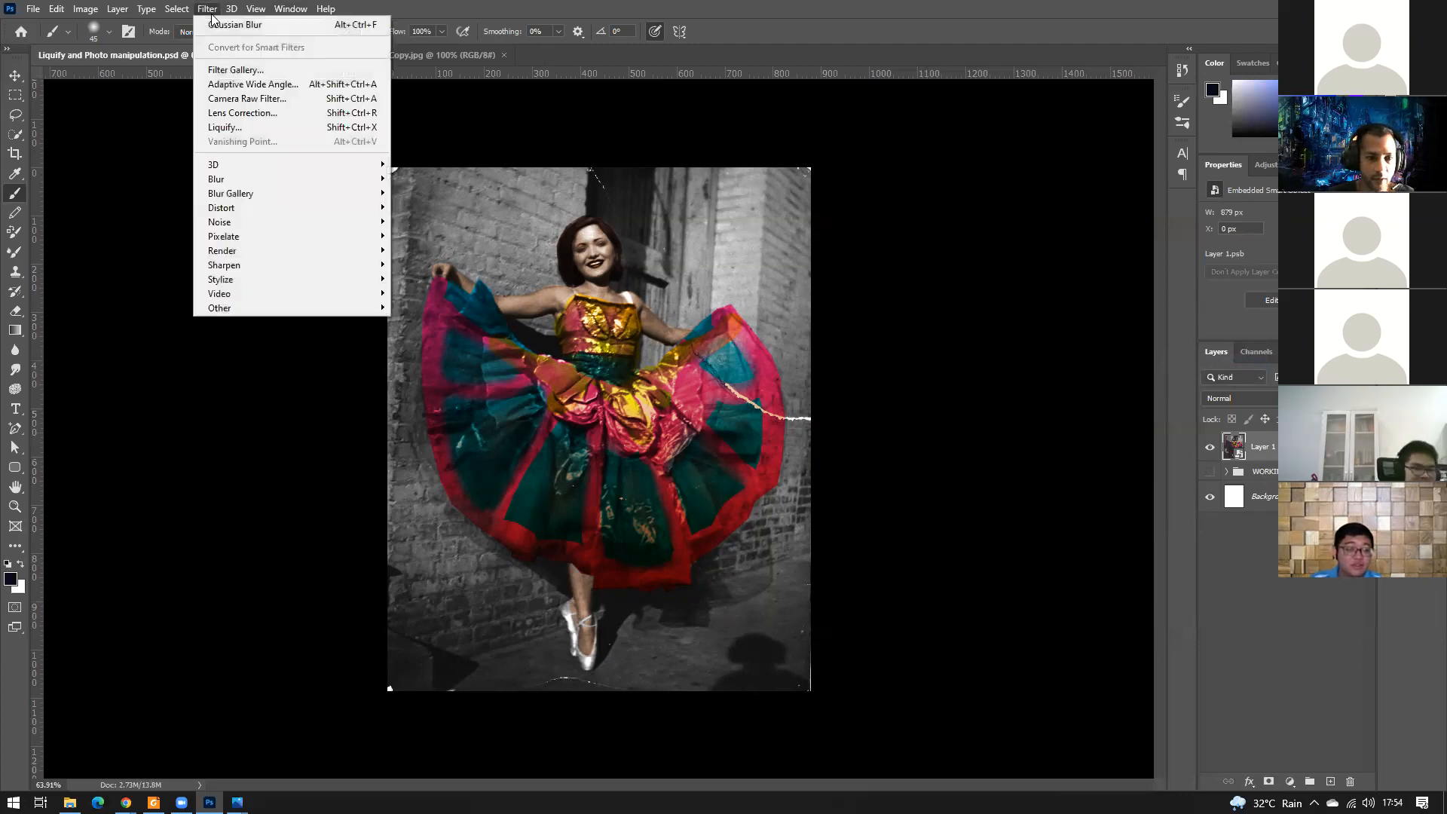
{"action": "left_click", "coordinate": [261, 127]}
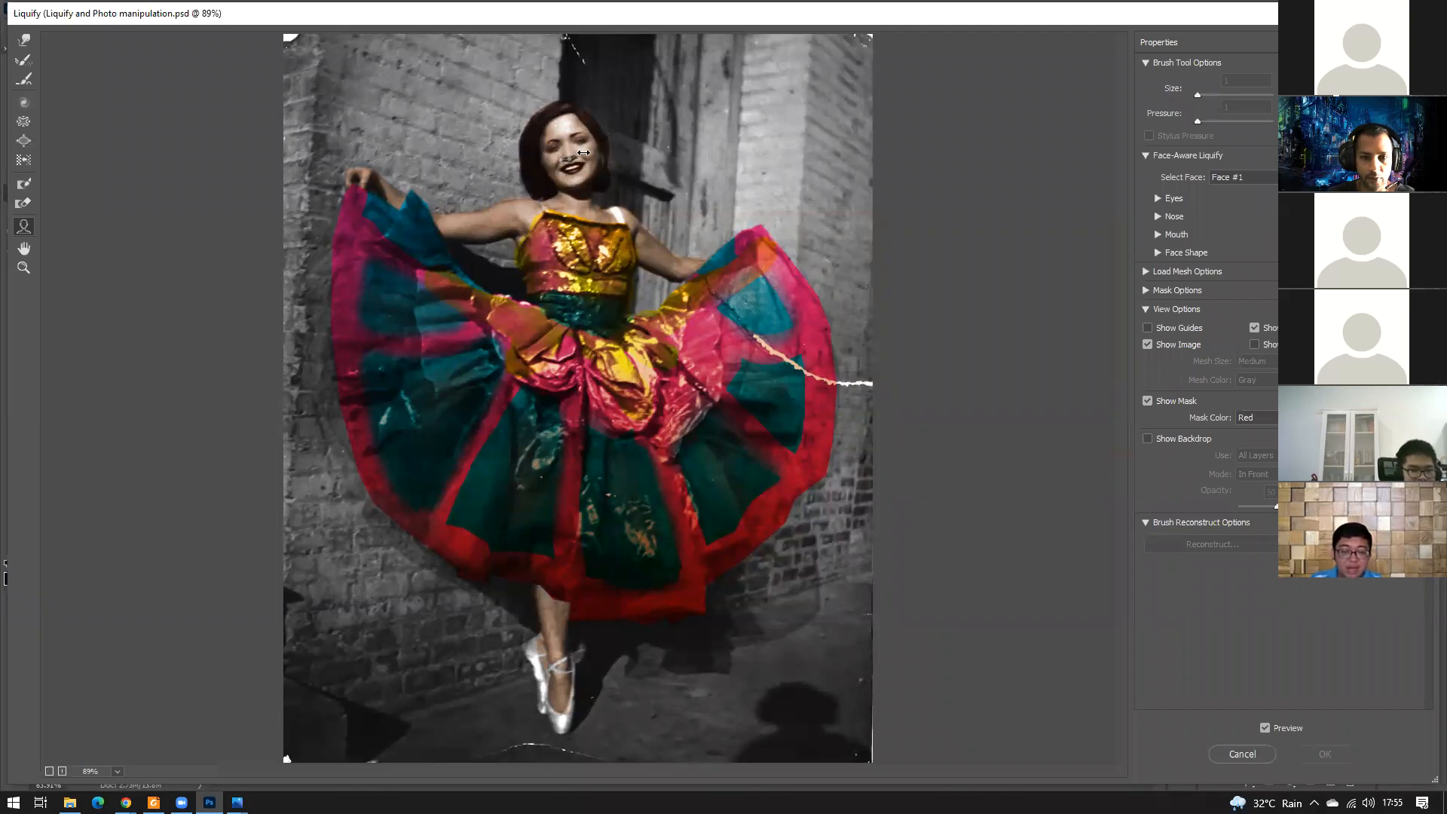
{"action": "left_click_drag", "start_coordinate": [589, 151], "coordinate": [613, 151]}
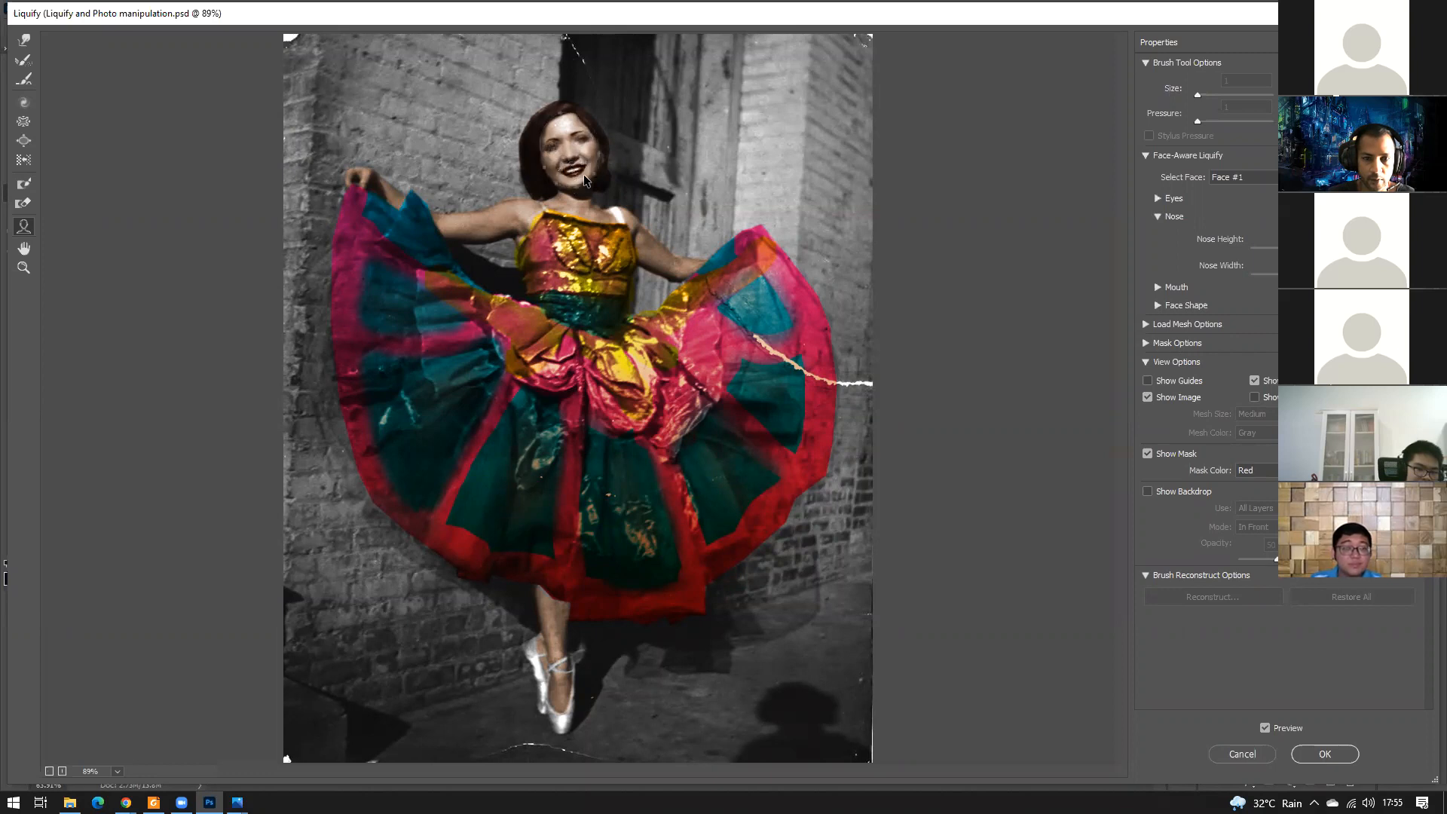
{"action": "left_click_drag", "start_coordinate": [568, 171], "coordinate": [572, 177]}
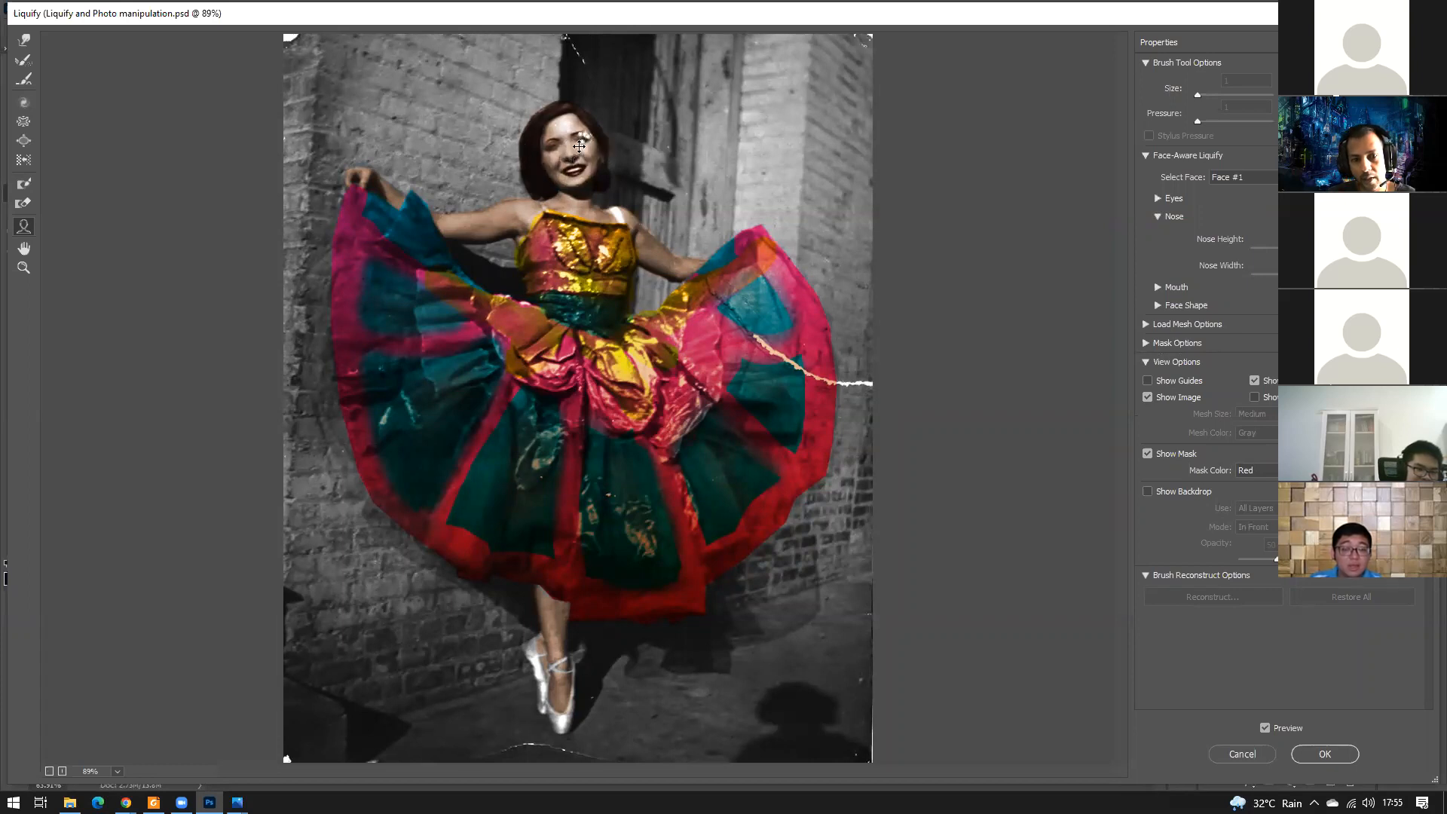
{"action": "left_click_drag", "start_coordinate": [554, 143], "coordinate": [564, 149]}
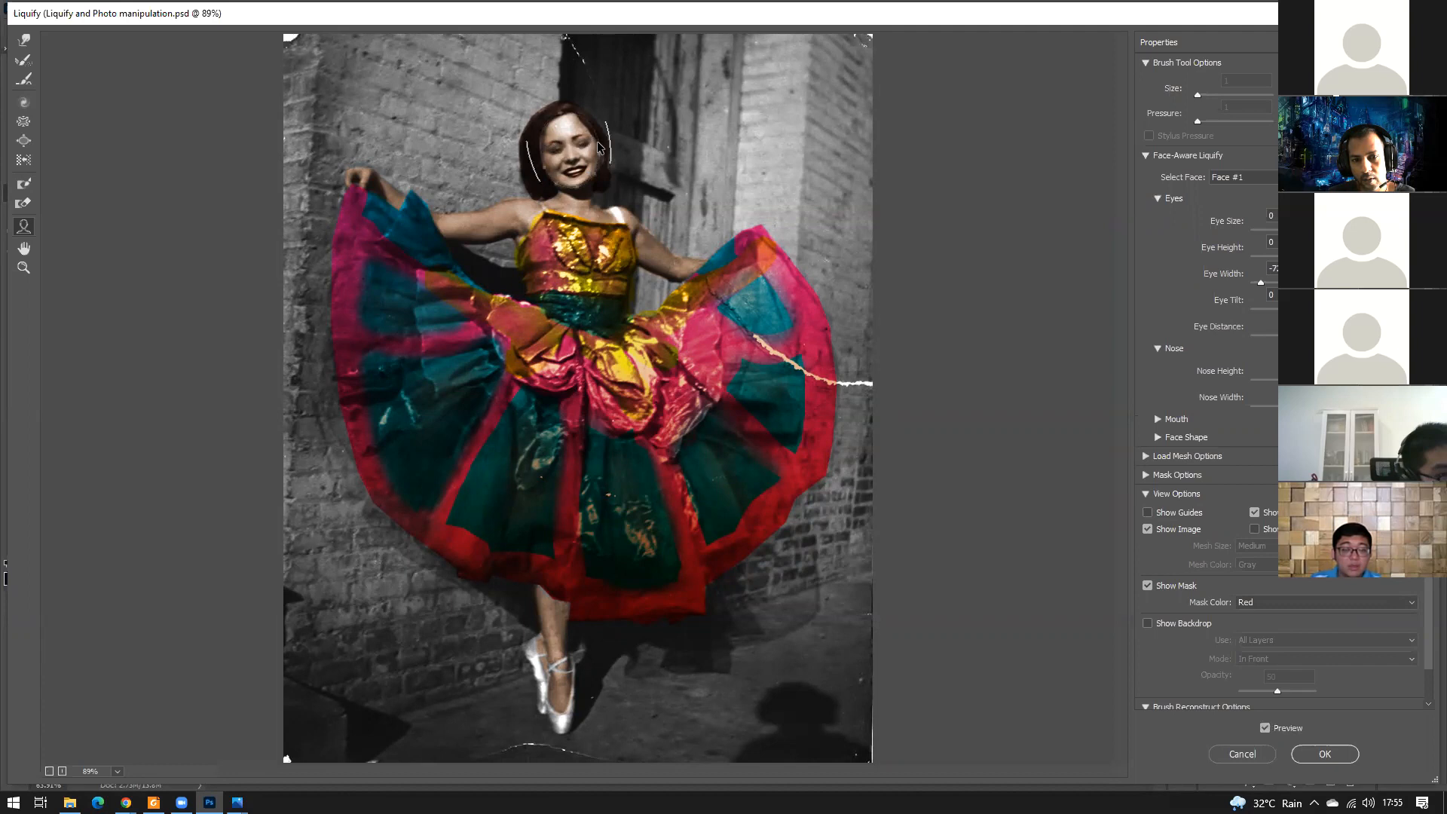
{"action": "left_click_drag", "start_coordinate": [615, 148], "coordinate": [593, 150]}
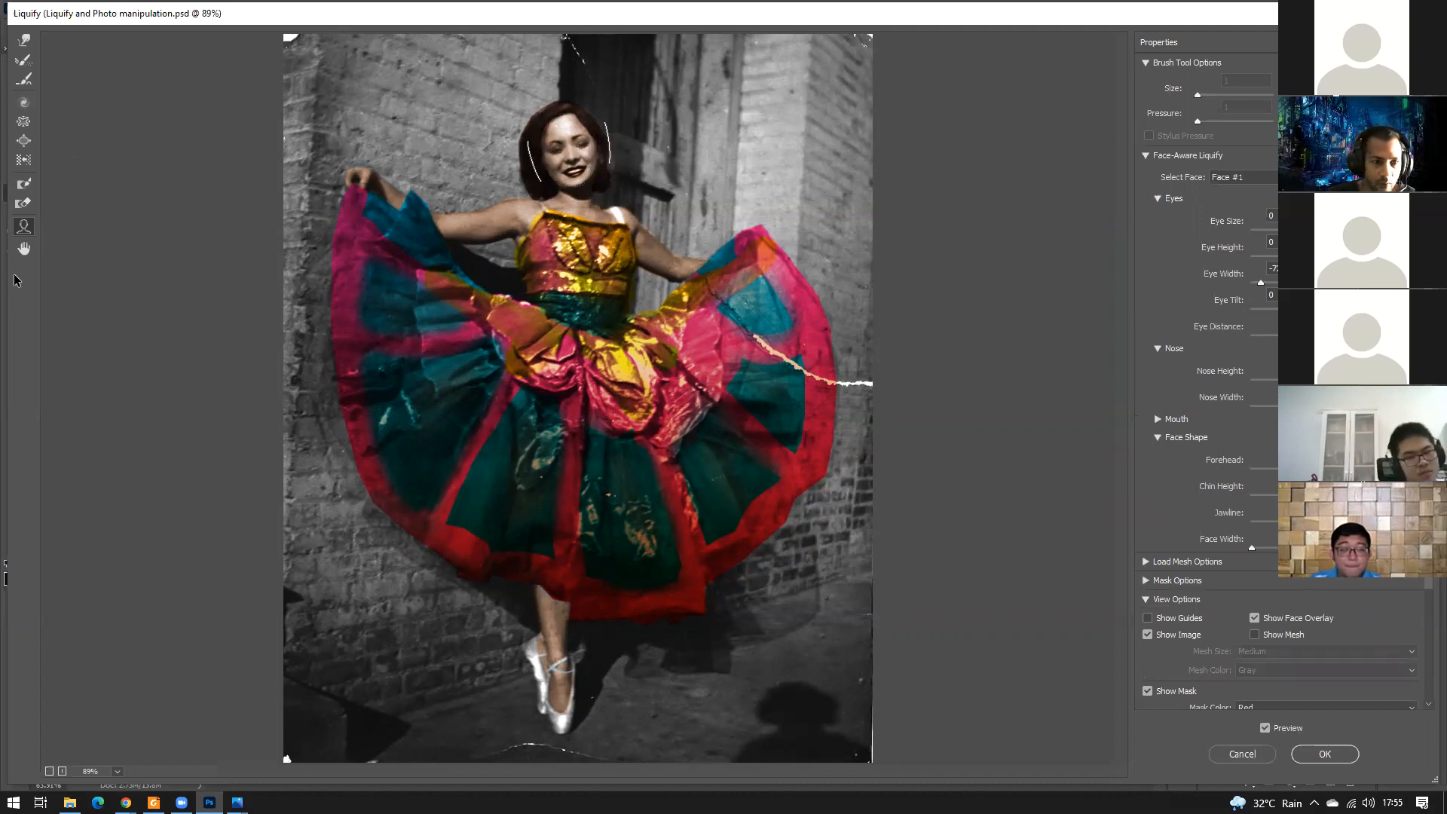
Try to push the bodice inward with the Forward Warp tool at brush size 175, and undo the stroke.
{"action": "left_click", "coordinate": [29, 46]}
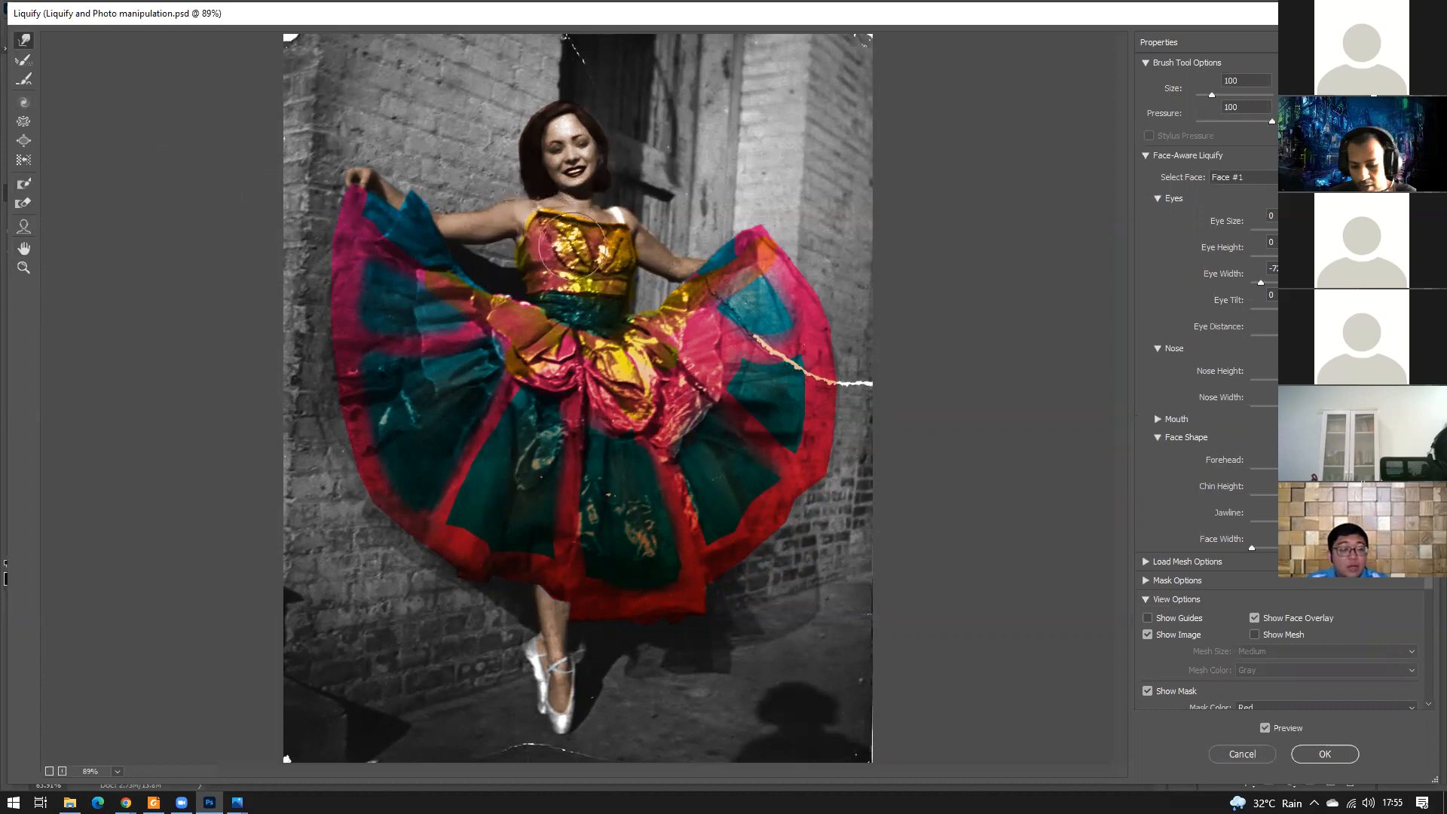
{"action": "key", "text": "bracketright"}
{"action": "key", "text": "bracketright"}
{"action": "key", "text": "bracketright"}
{"action": "key", "text": "bracketright"}
{"action": "key", "text": "bracketright"}
{"action": "key", "text": "bracketright"}
{"action": "key", "text": "bracketright"}
{"action": "key", "text": "bracketright"}
{"action": "key", "text": "bracketleft"}
{"action": "key", "text": "bracketleft"}
{"action": "key", "text": "bracketleft"}
{"action": "key", "text": "bracketleft"}
{"action": "key", "text": "bracketleft"}
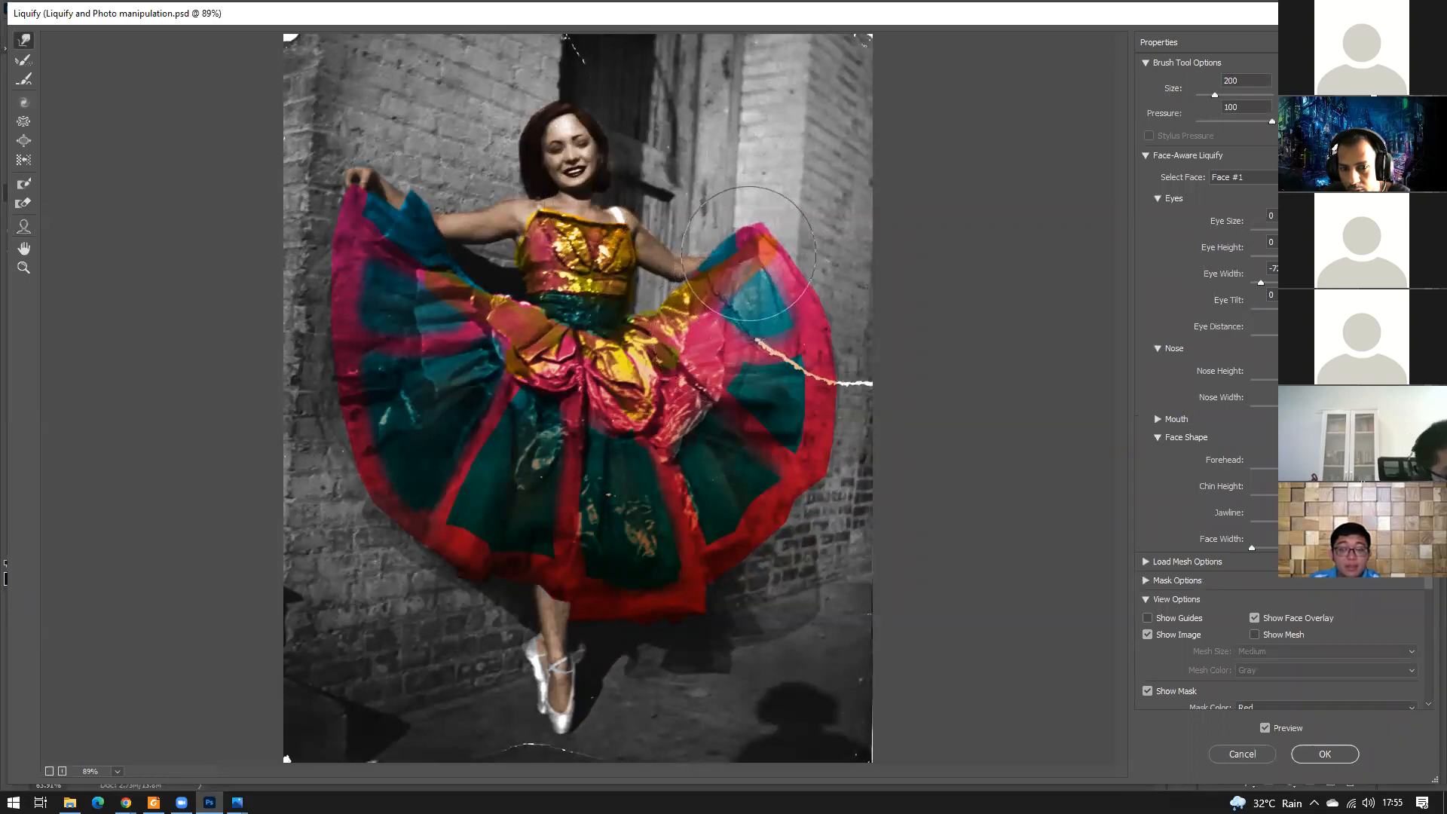
{"action": "key", "text": "bracketleft"}
{"action": "key", "text": "bracketleft"}
{"action": "key", "text": "bracketleft"}
{"action": "key", "text": "bracketleft"}
{"action": "key", "text": "bracketleft"}
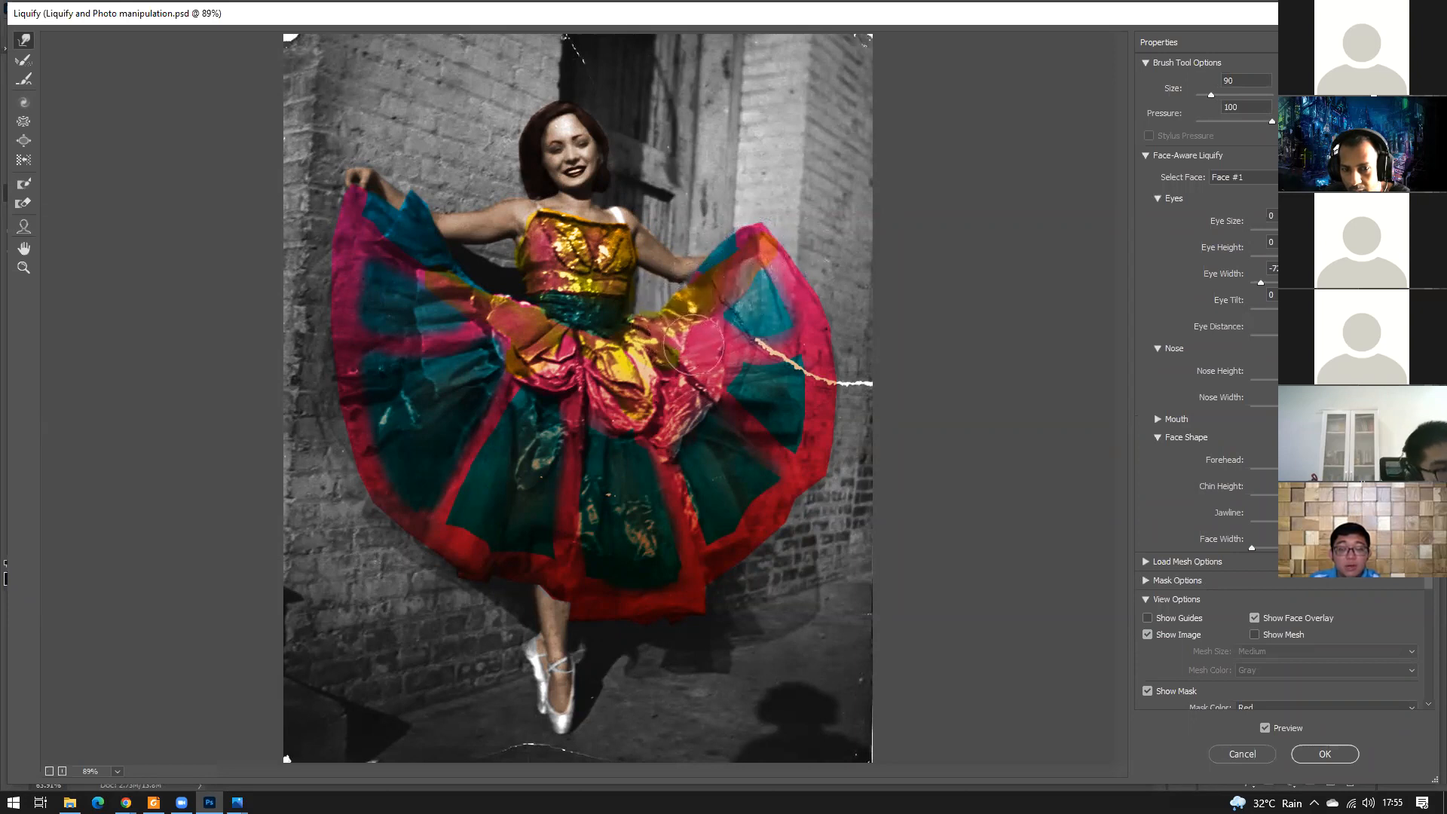
{"action": "key", "text": "bracketright"}
{"action": "key", "text": "bracketright"}
{"action": "key", "text": "bracketright"}
{"action": "key", "text": "bracketright"}
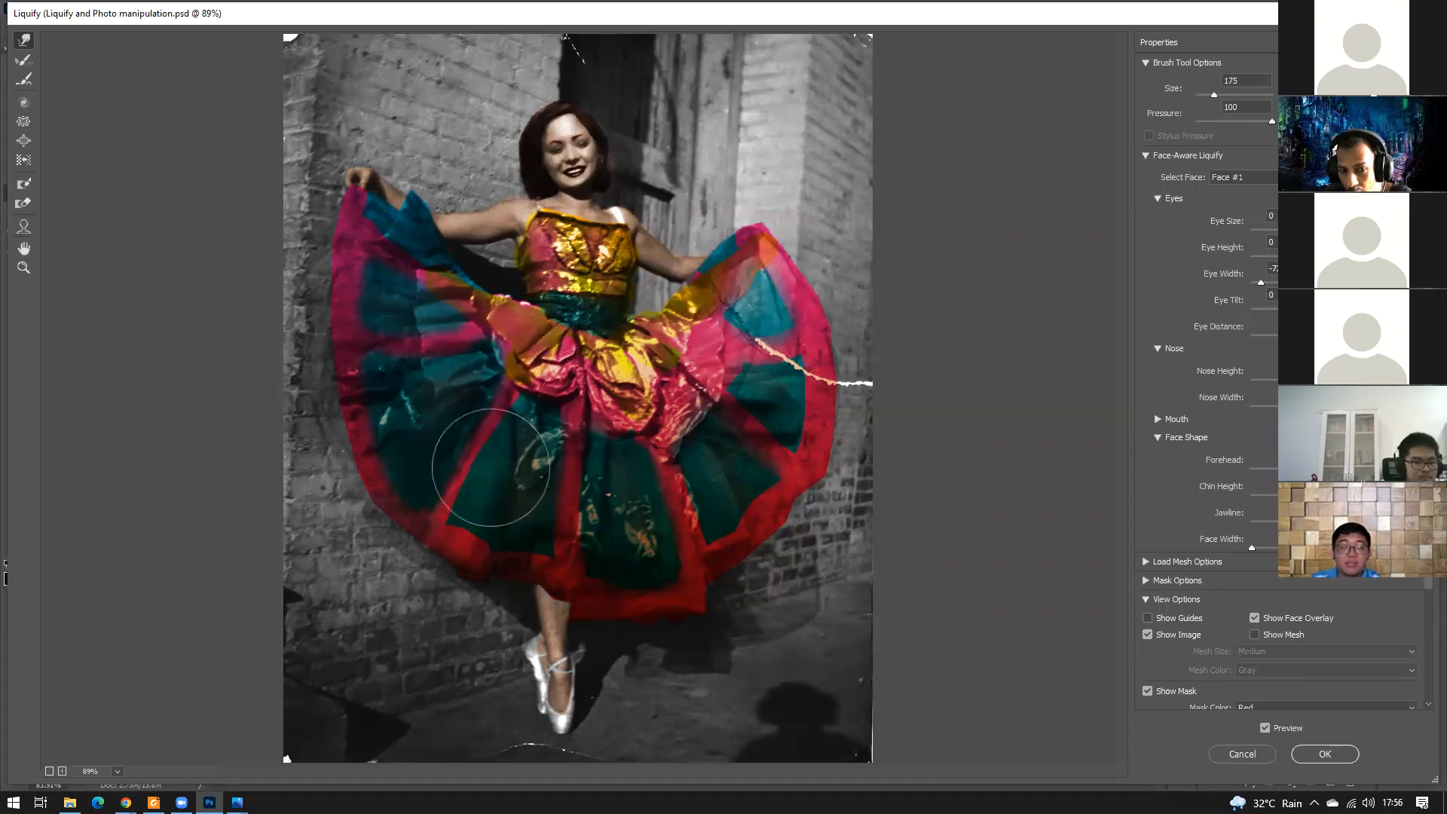
{"action": "left_click_drag", "start_coordinate": [598, 261], "coordinate": [597, 271]}
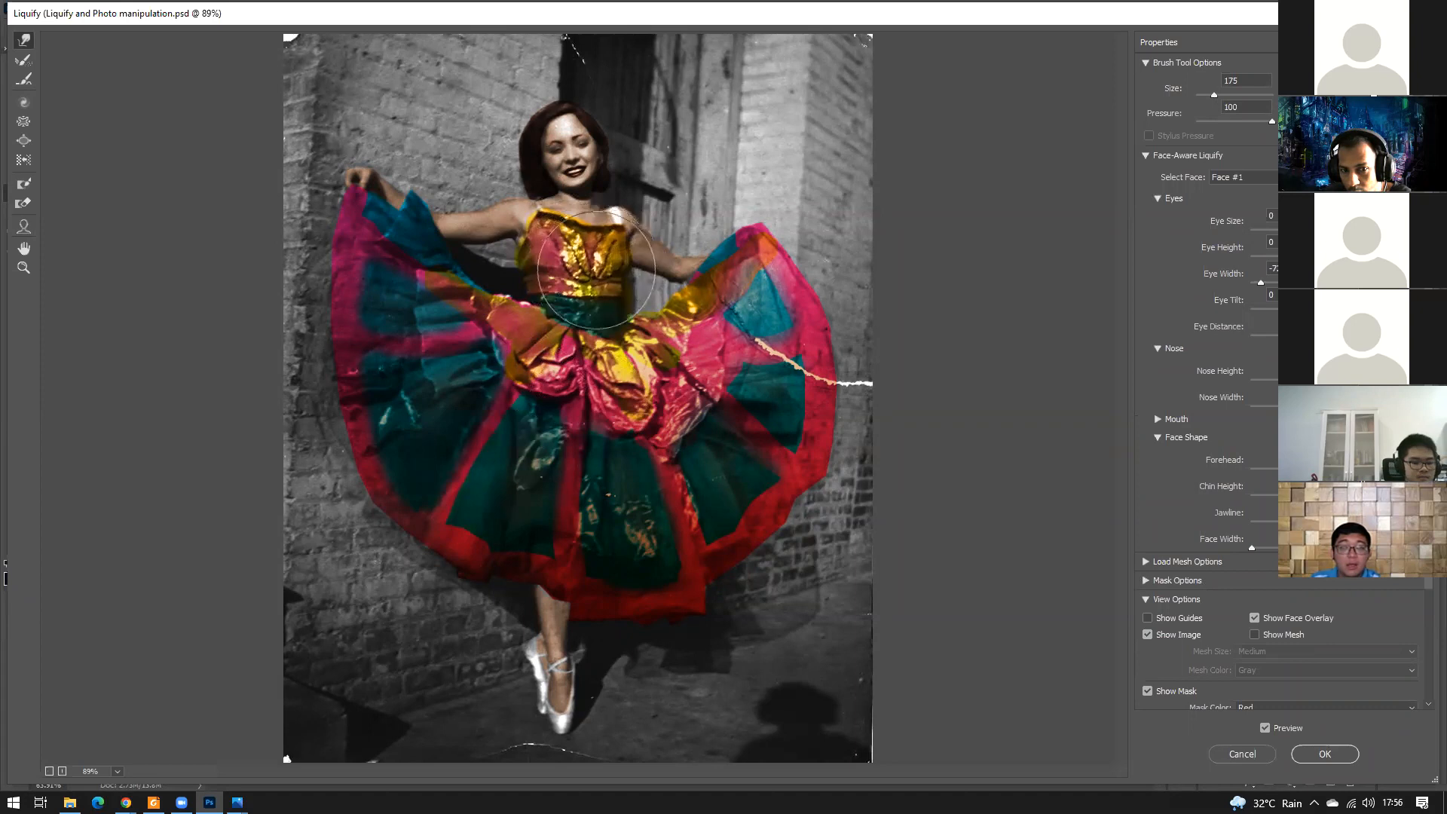
{"action": "key", "text": "ctrl+z"}
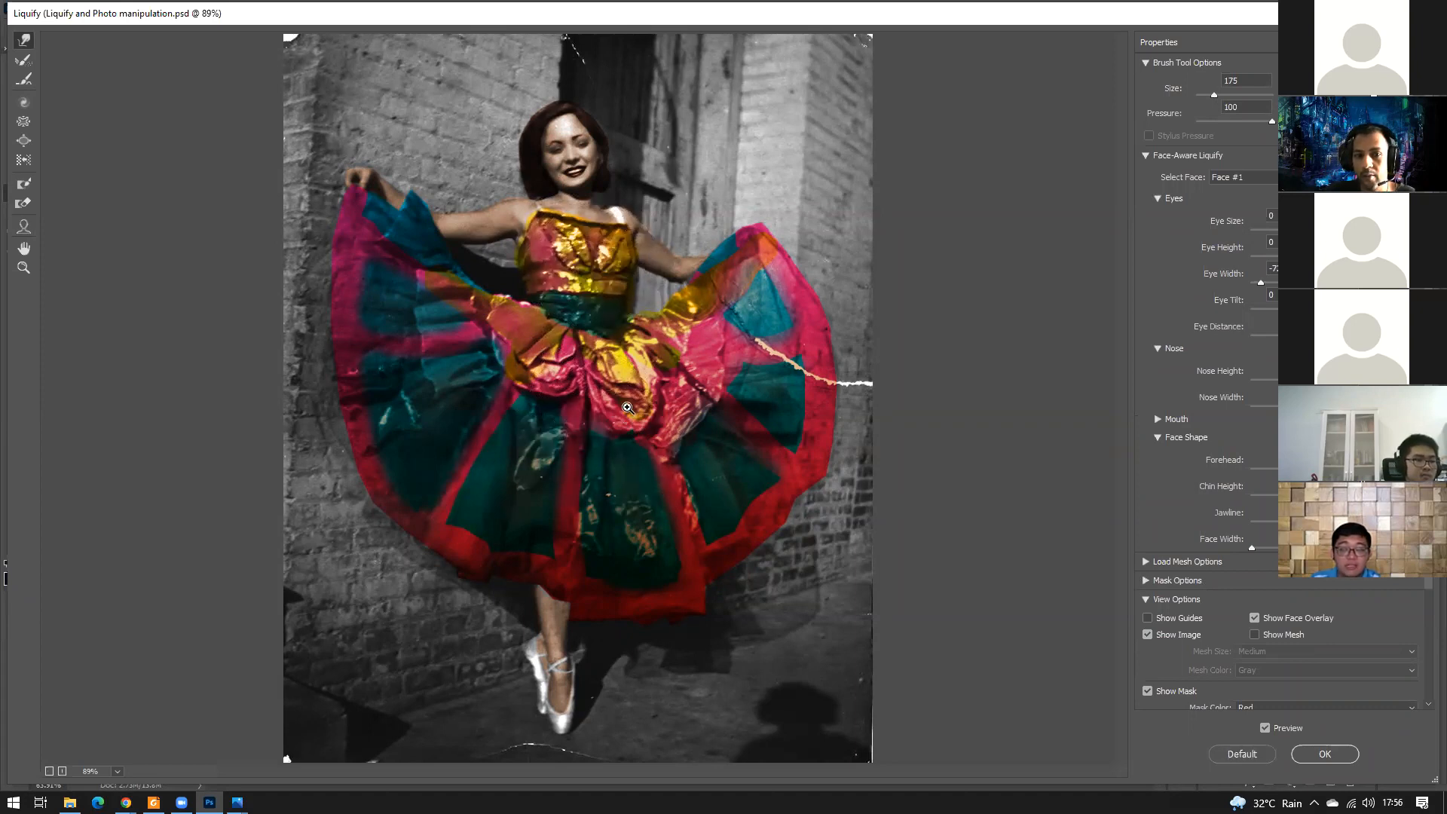
Slim the sides of the bodice and waist with the Forward Warp tool, reducing the brush size to 100, 60 and 50.
{"action": "key", "text": "bracketleft"}
{"action": "key", "text": "bracketleft"}
{"action": "key", "text": "bracketleft"}
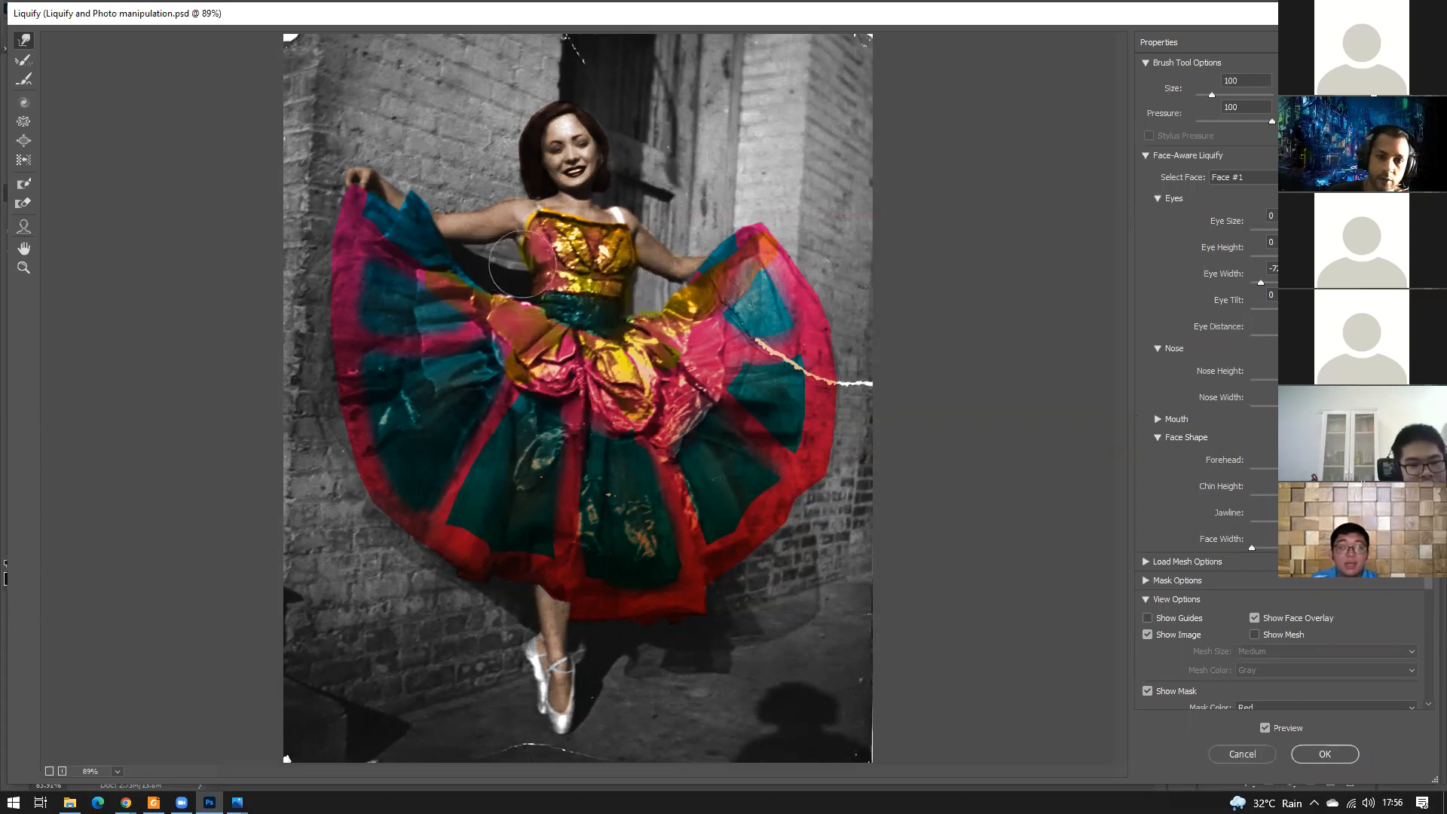
{"action": "key", "text": "bracketleft"}
{"action": "key", "text": "bracketleft"}
{"action": "key", "text": "bracketleft"}
{"action": "key", "text": "bracketleft"}
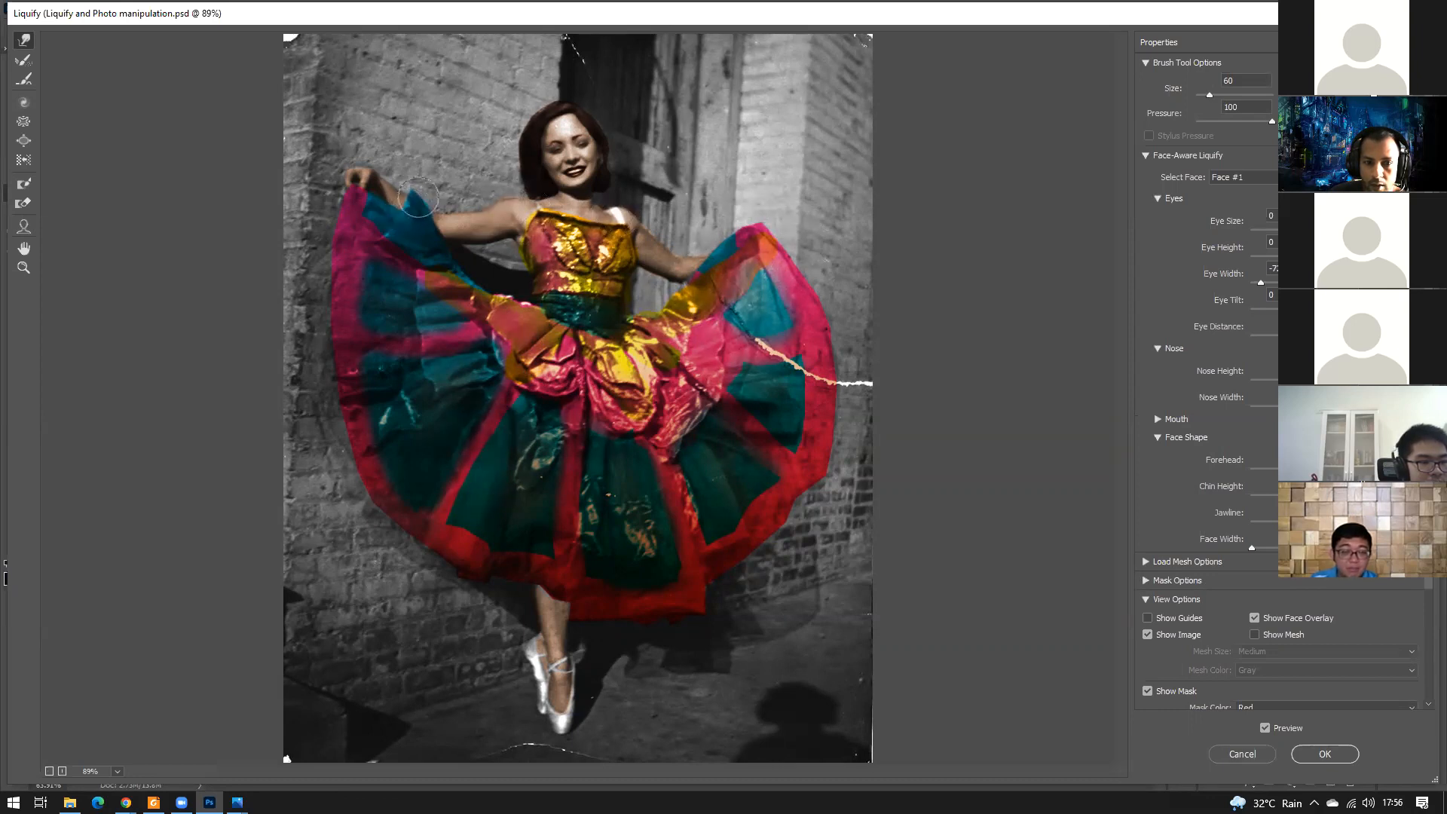
{"action": "key", "text": "bracketleft"}
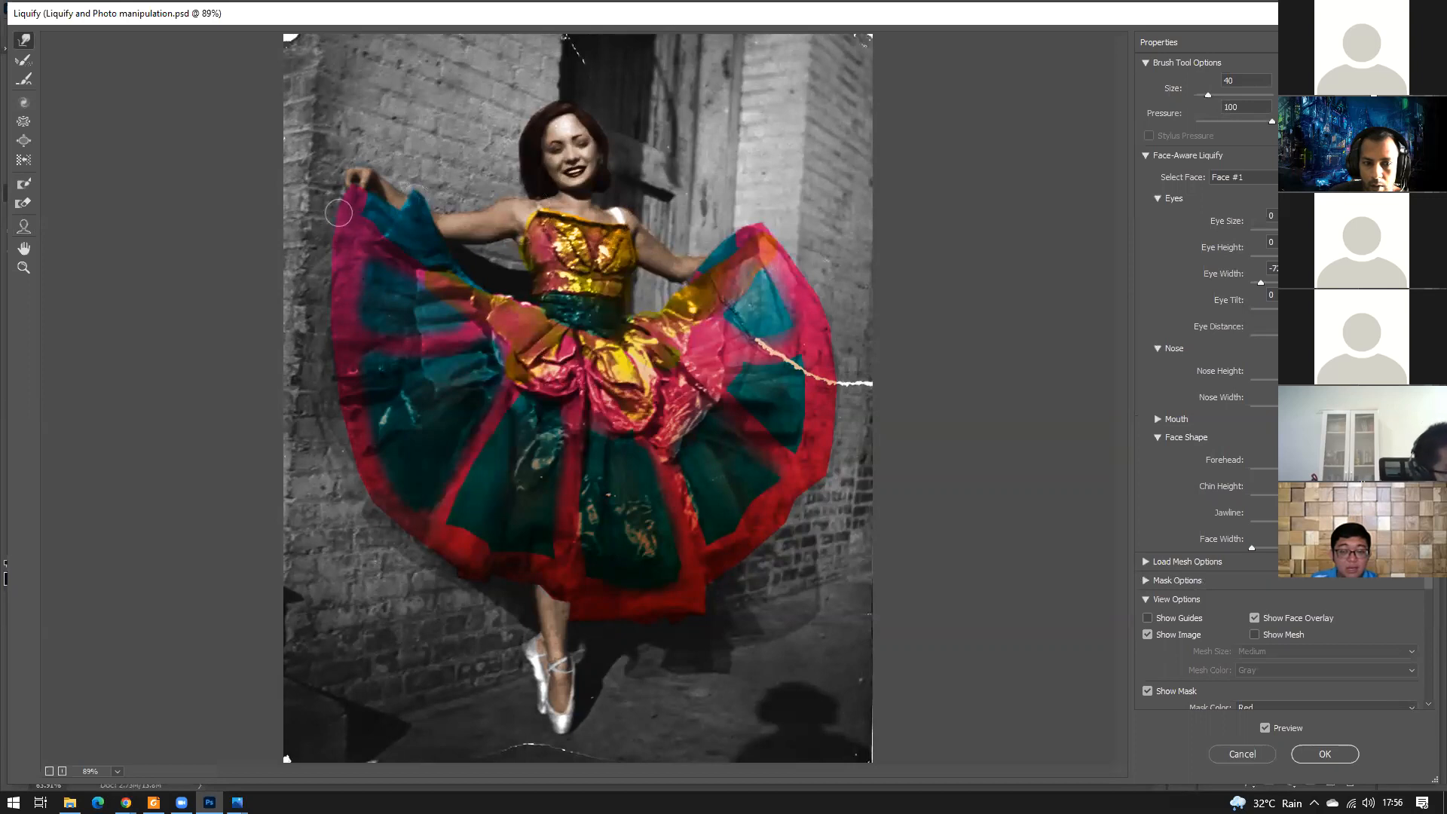
{"action": "key", "text": "bracketright"}
{"action": "key", "text": "bracketright"}
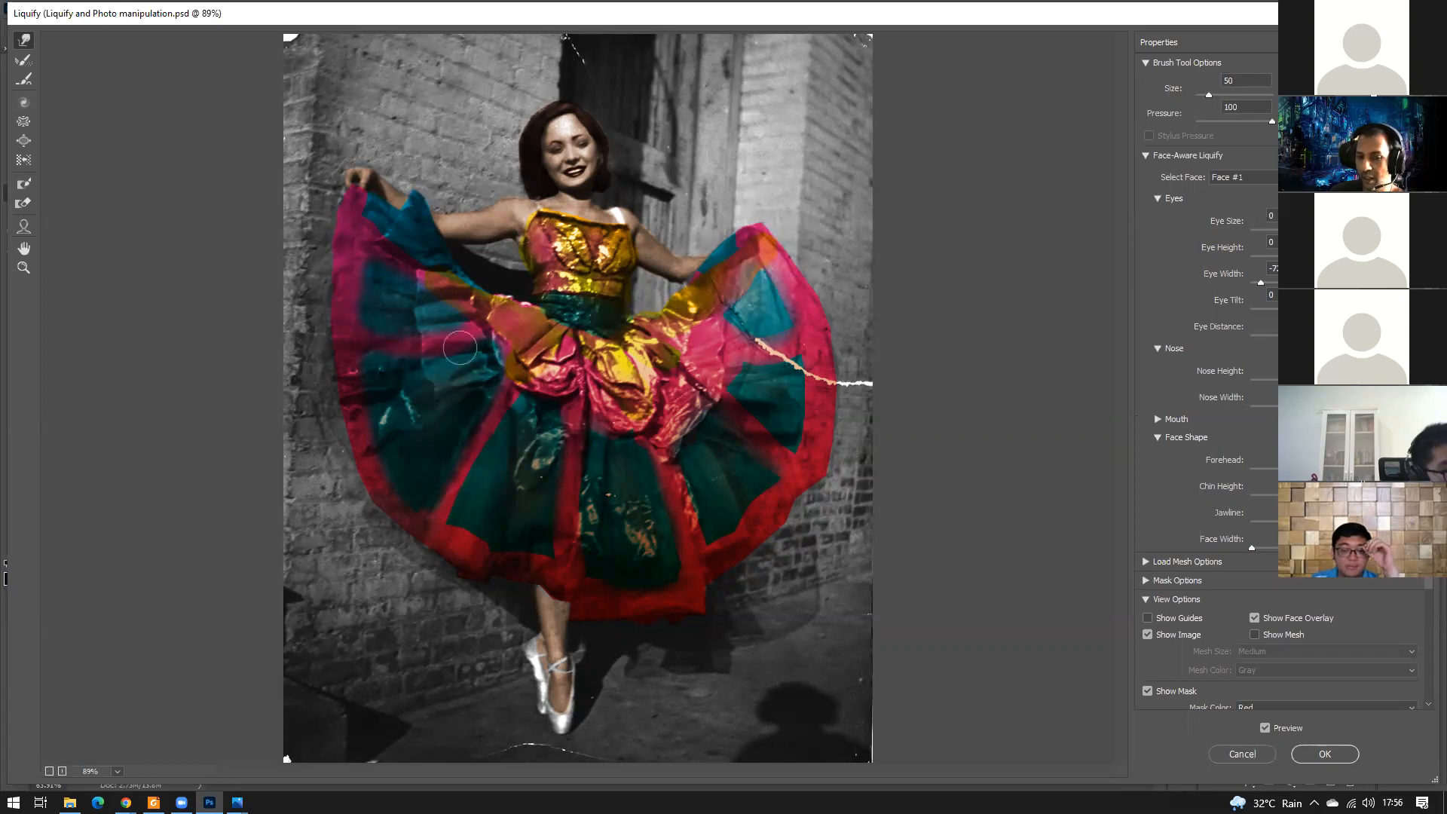
Enlarge the gold and pink ruffles below the waist with the Bloat tool at brush size 100.
{"action": "left_click", "coordinate": [18, 67]}
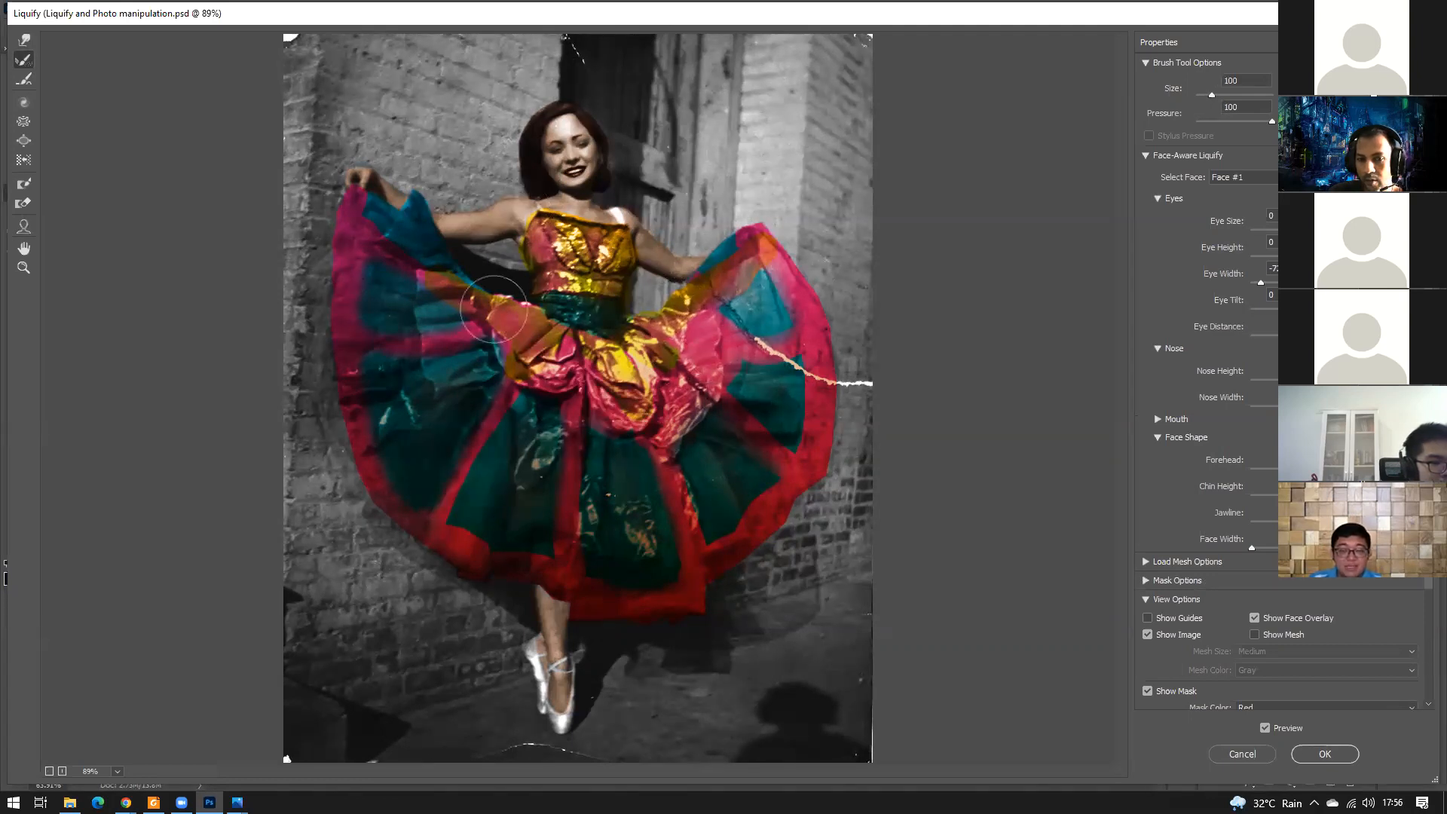
{"action": "left_click", "coordinate": [25, 139]}
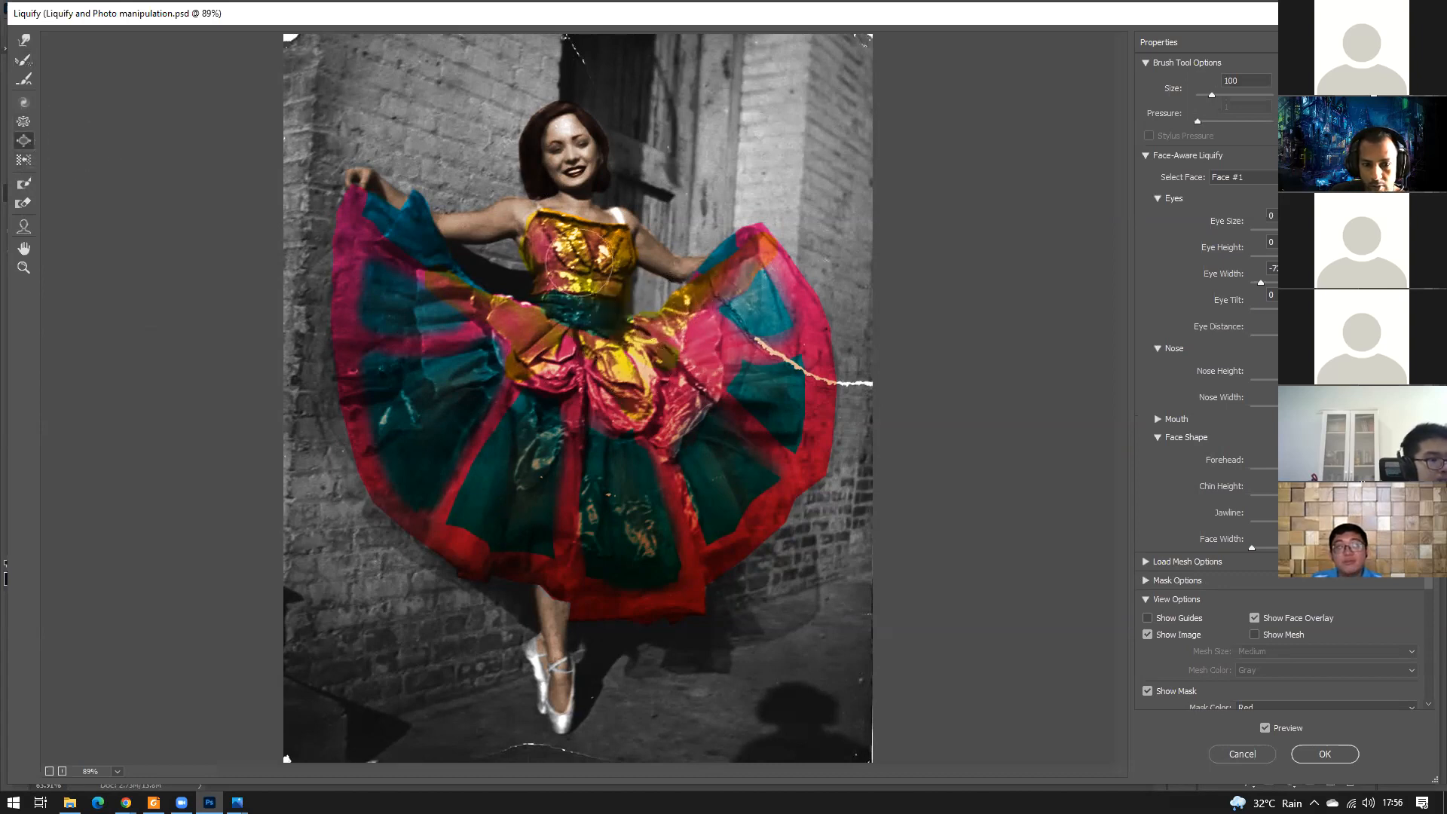
{"action": "key", "text": "ctrl+z"}
{"action": "left_click", "coordinate": [624, 371]}
{"action": "left_click", "coordinate": [546, 365]}
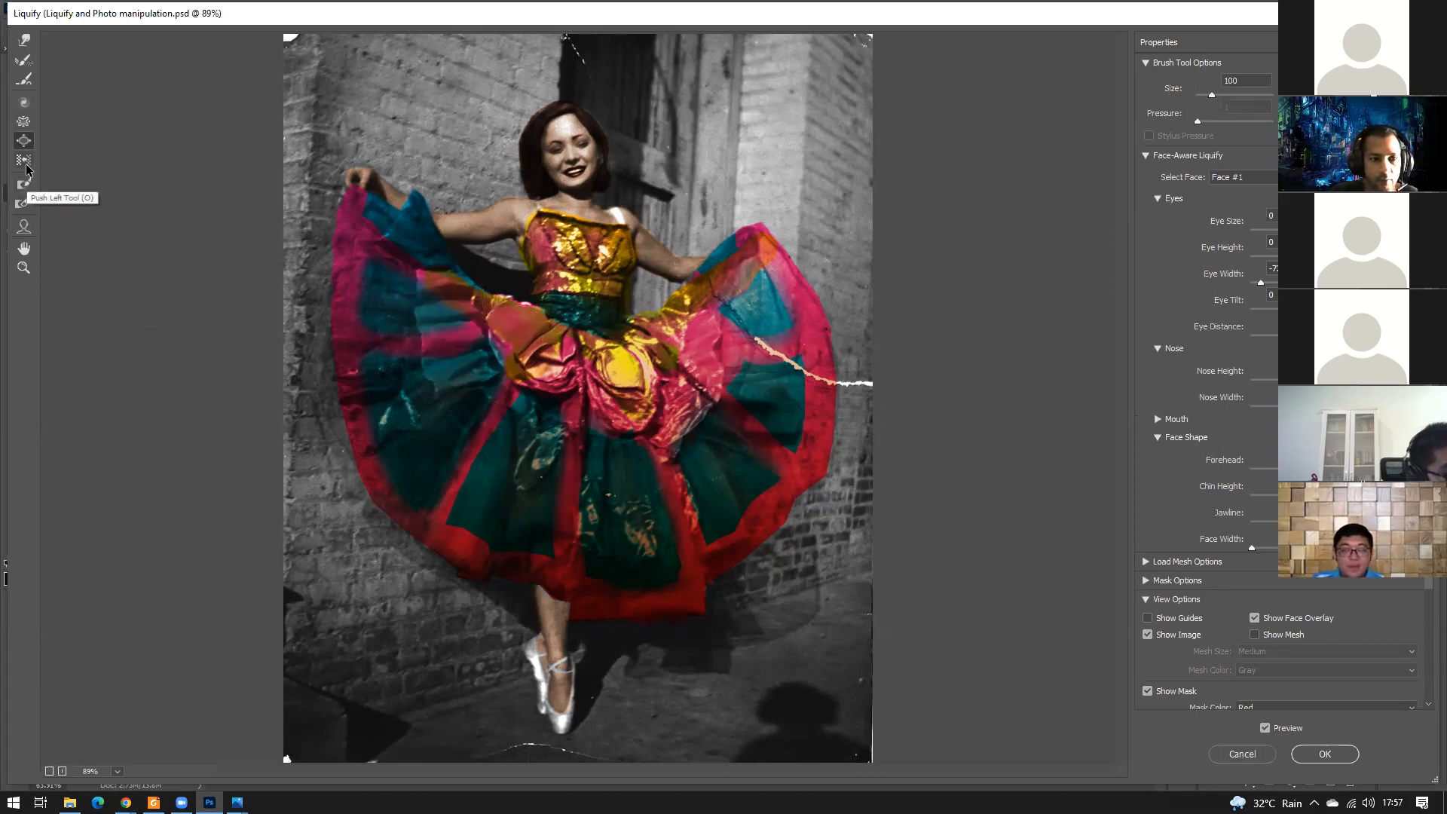
Contract the lower skirt folds with the Pucker tool at brush size 200, and reduce the brush to 60.
{"action": "left_click", "coordinate": [24, 121]}
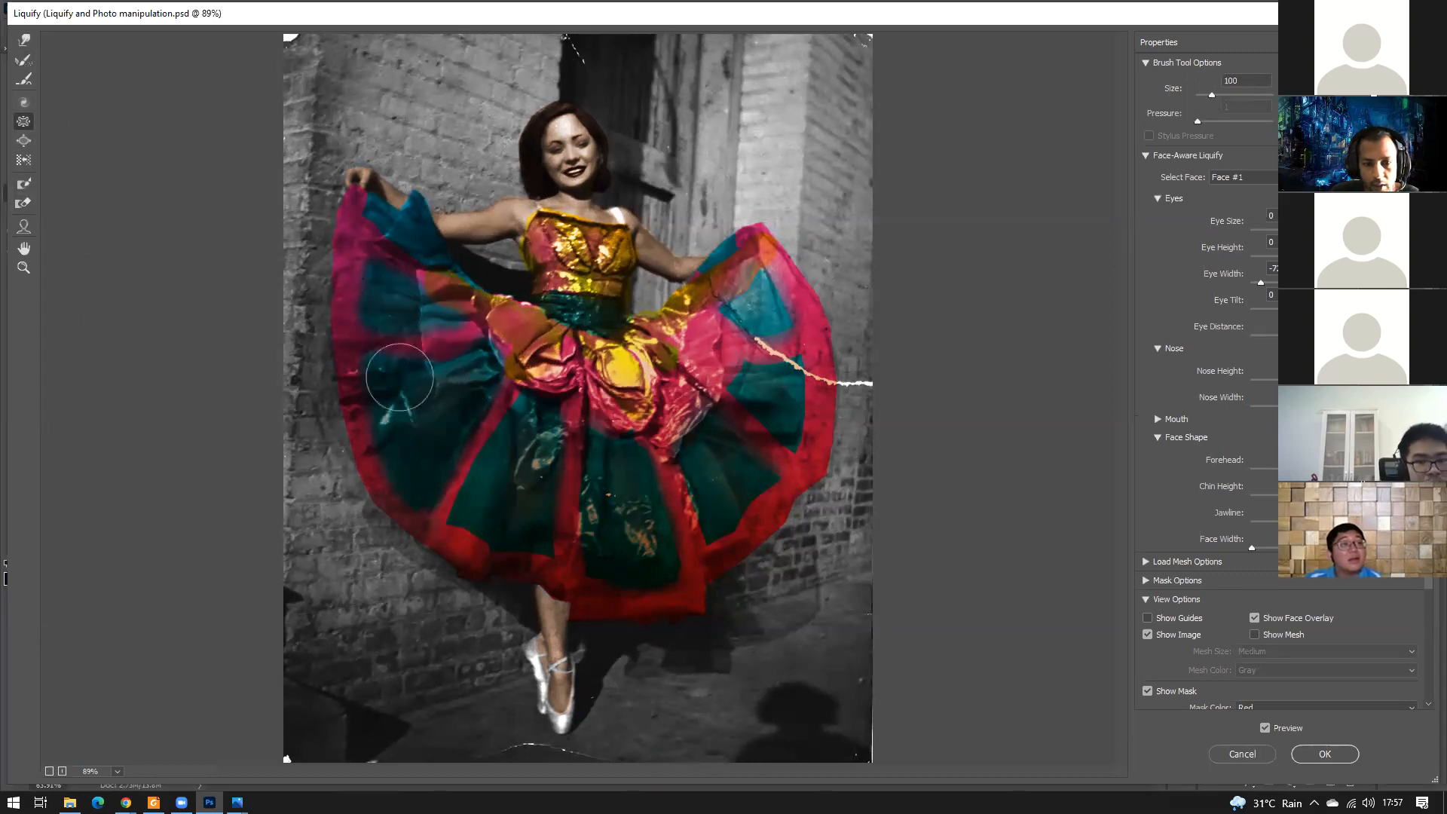
{"action": "key", "text": "alt+space"}
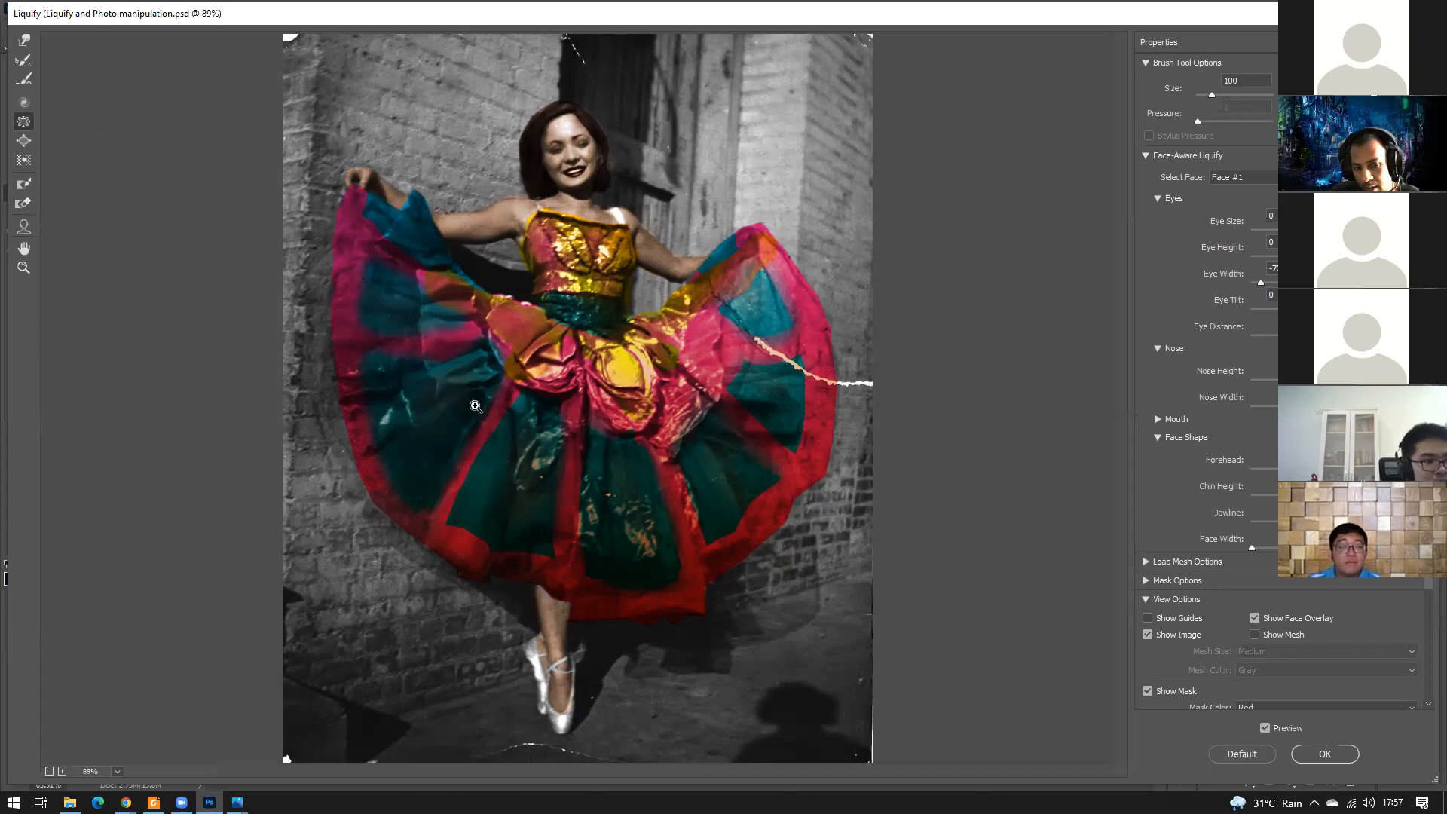
{"action": "key", "text": "bracketright"}
{"action": "key", "text": "bracketright"}
{"action": "key", "text": "bracketright"}
{"action": "key", "text": "bracketright"}
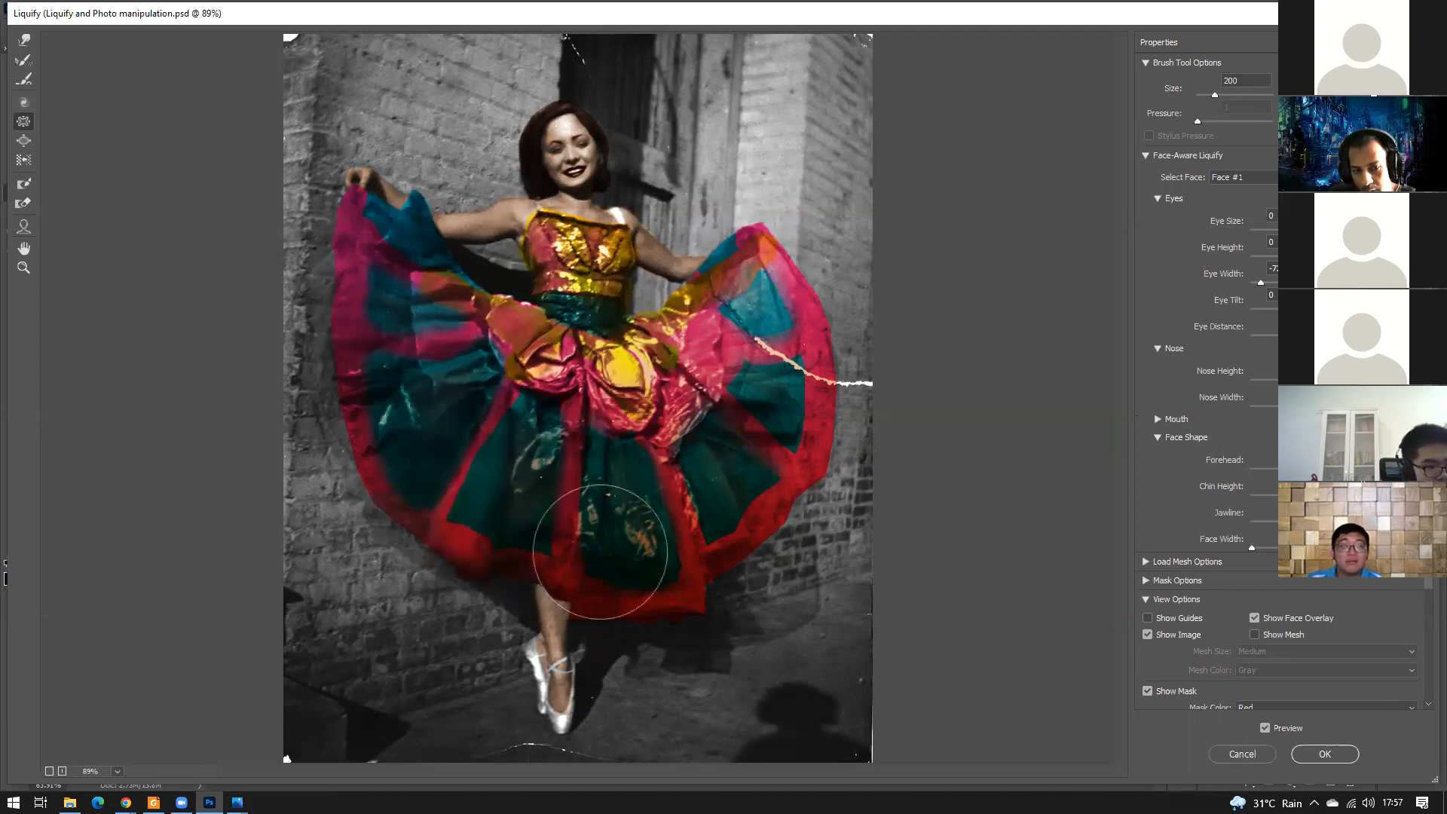
{"action": "mouse_move", "coordinate": [628, 560]}
{"action": "left_mouse_down"}
{"action": "mouse_move", "coordinate": [690, 554]}
{"action": "mouse_move", "coordinate": [741, 436]}
{"action": "left_mouse_up"}
{"action": "key", "text": "bracketright"}
{"action": "key", "text": "bracketright"}
{"action": "key", "text": "bracketright"}
{"action": "key", "text": "bracketright"}
{"action": "key", "text": "bracketleft"}
{"action": "key", "text": "bracketleft"}
{"action": "key", "text": "bracketleft"}
{"action": "key", "text": "bracketleft"}
{"action": "key", "text": "bracketleft"}
{"action": "key", "text": "bracketleft"}
{"action": "key", "text": "bracketleft"}
{"action": "key", "text": "bracketleft"}
{"action": "key", "text": "bracketleft"}
{"action": "key", "text": "bracketleft"}
{"action": "key", "text": "bracketleft"}
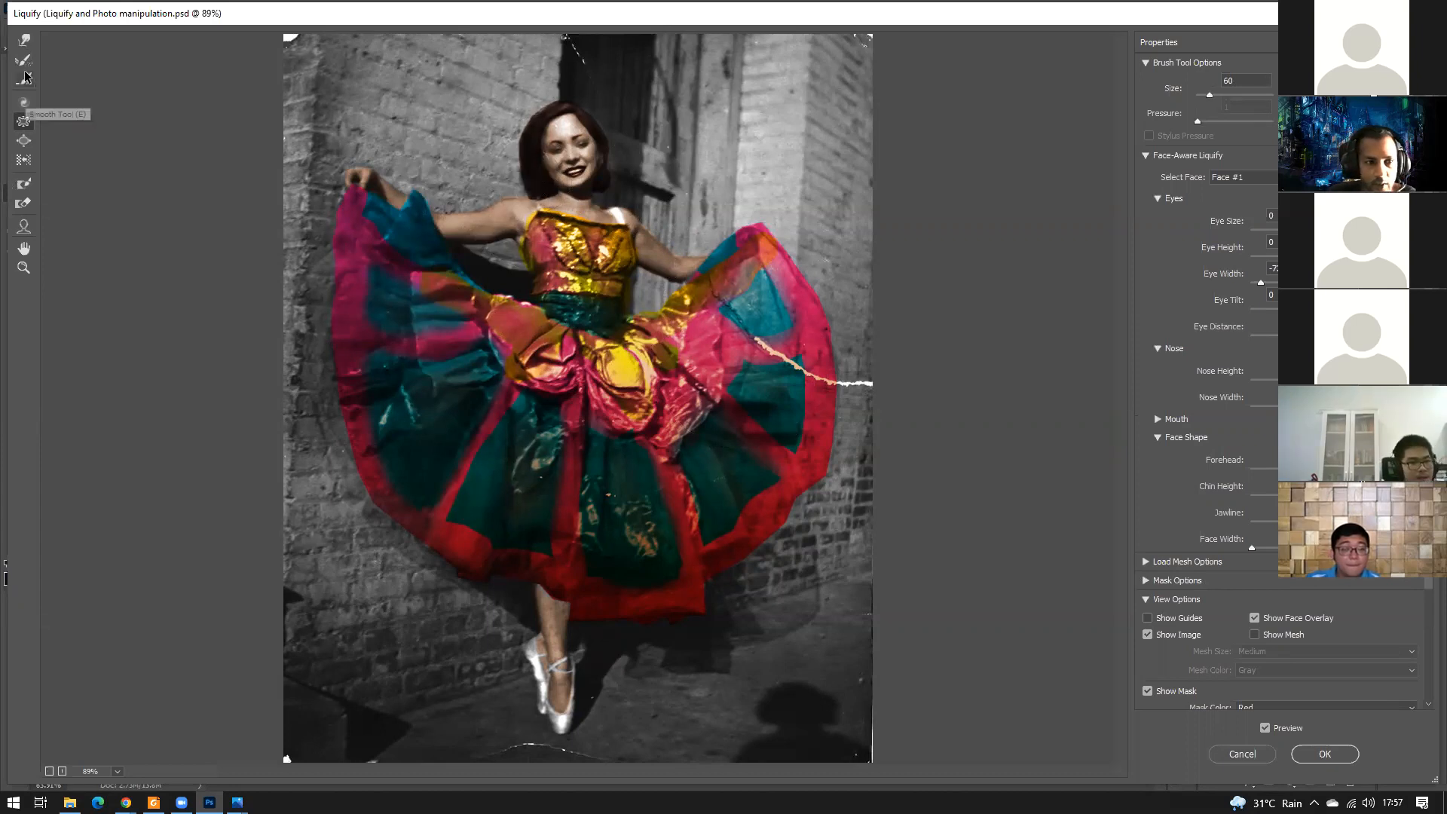
Push the hair inward with a size 40 Forward Warp brush and curl its ends with the Twirl tool at sizes 70 and 45.
{"action": "left_click", "coordinate": [24, 40]}
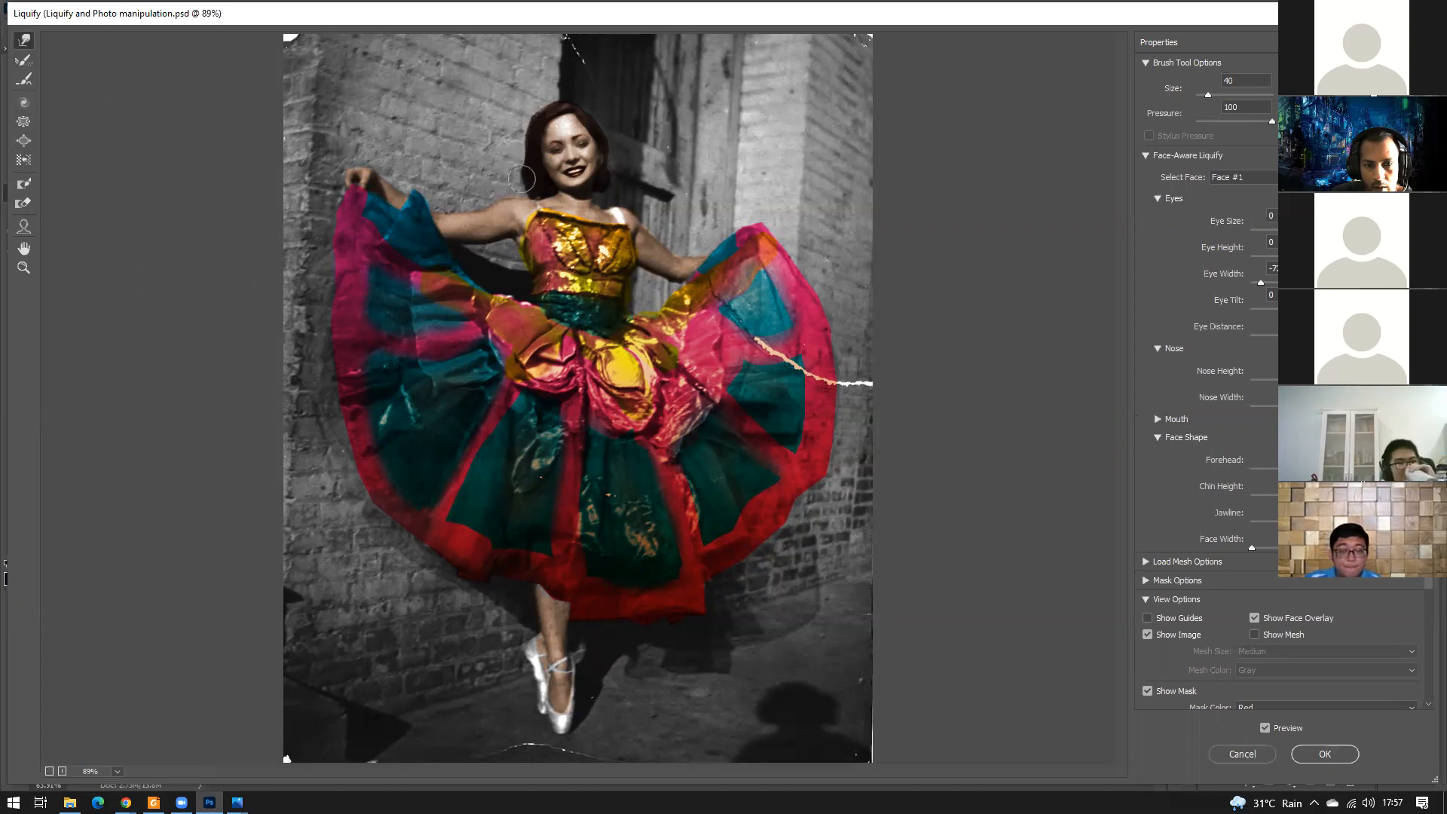
{"action": "left_click", "coordinate": [23, 101]}
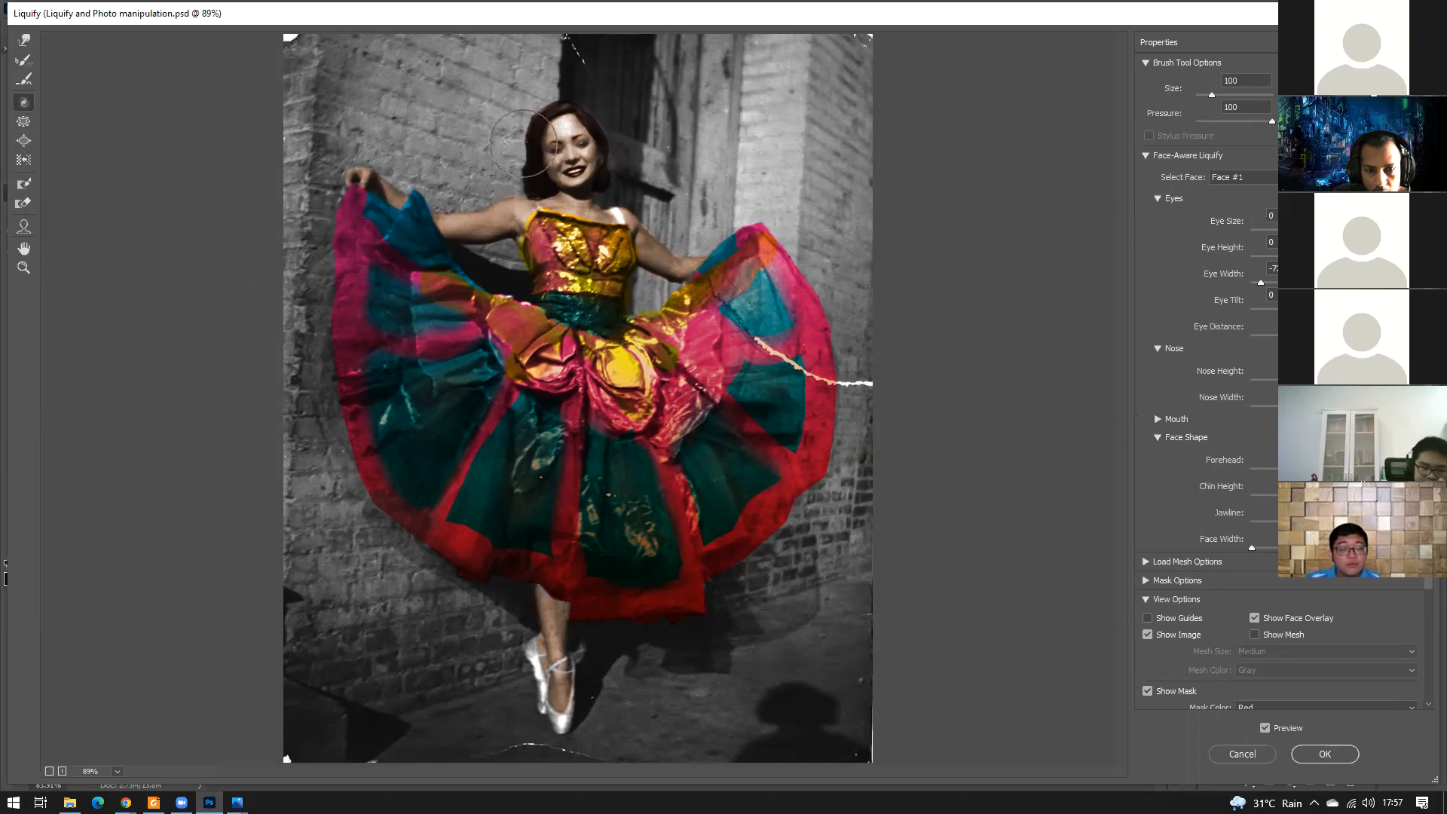
{"action": "key", "text": "bracketleft"}
{"action": "key", "text": "bracketleft"}
{"action": "key", "text": "bracketleft"}
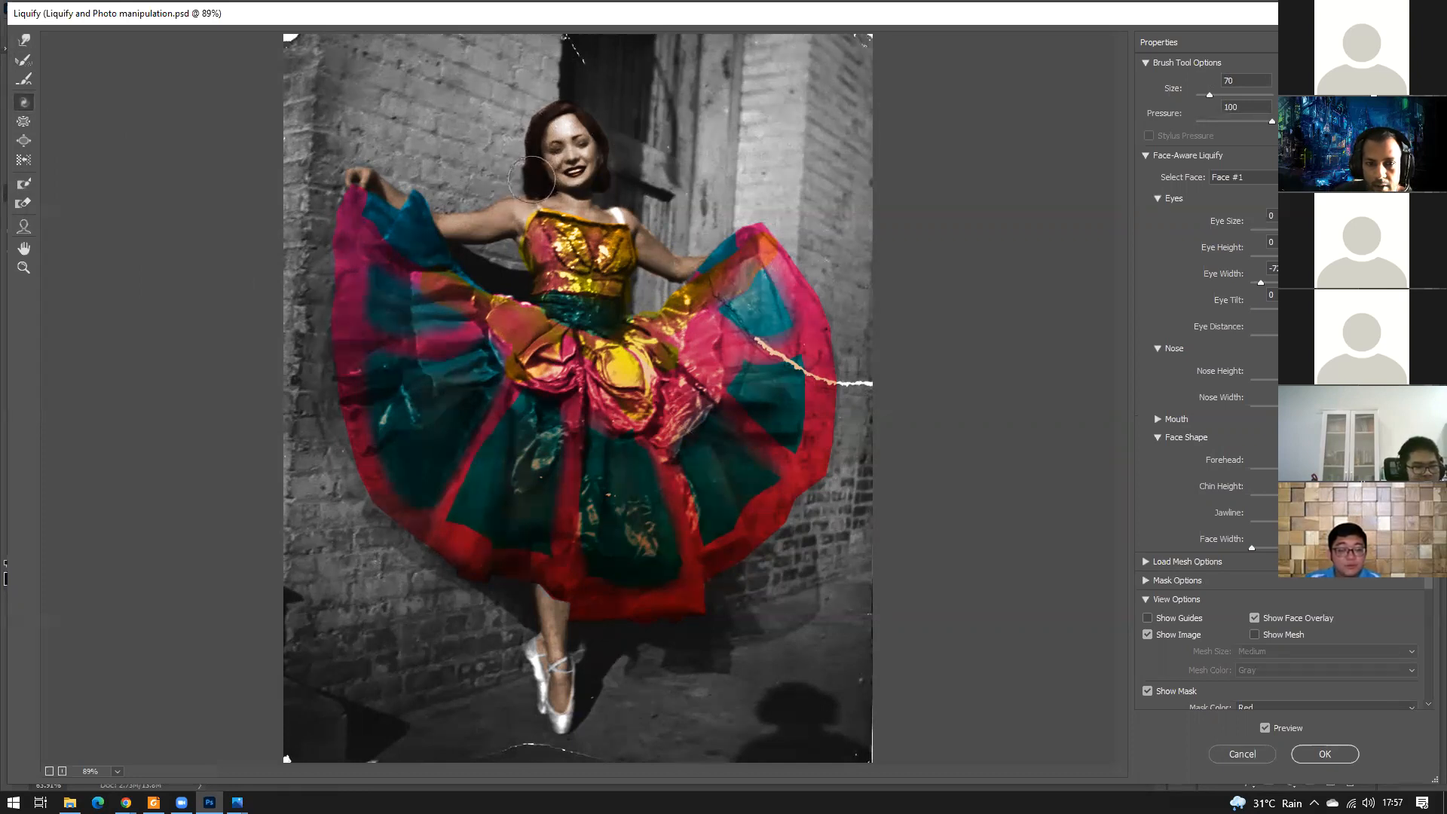
{"action": "key", "text": "bracketleft"}
{"action": "key", "text": "bracketleft"}
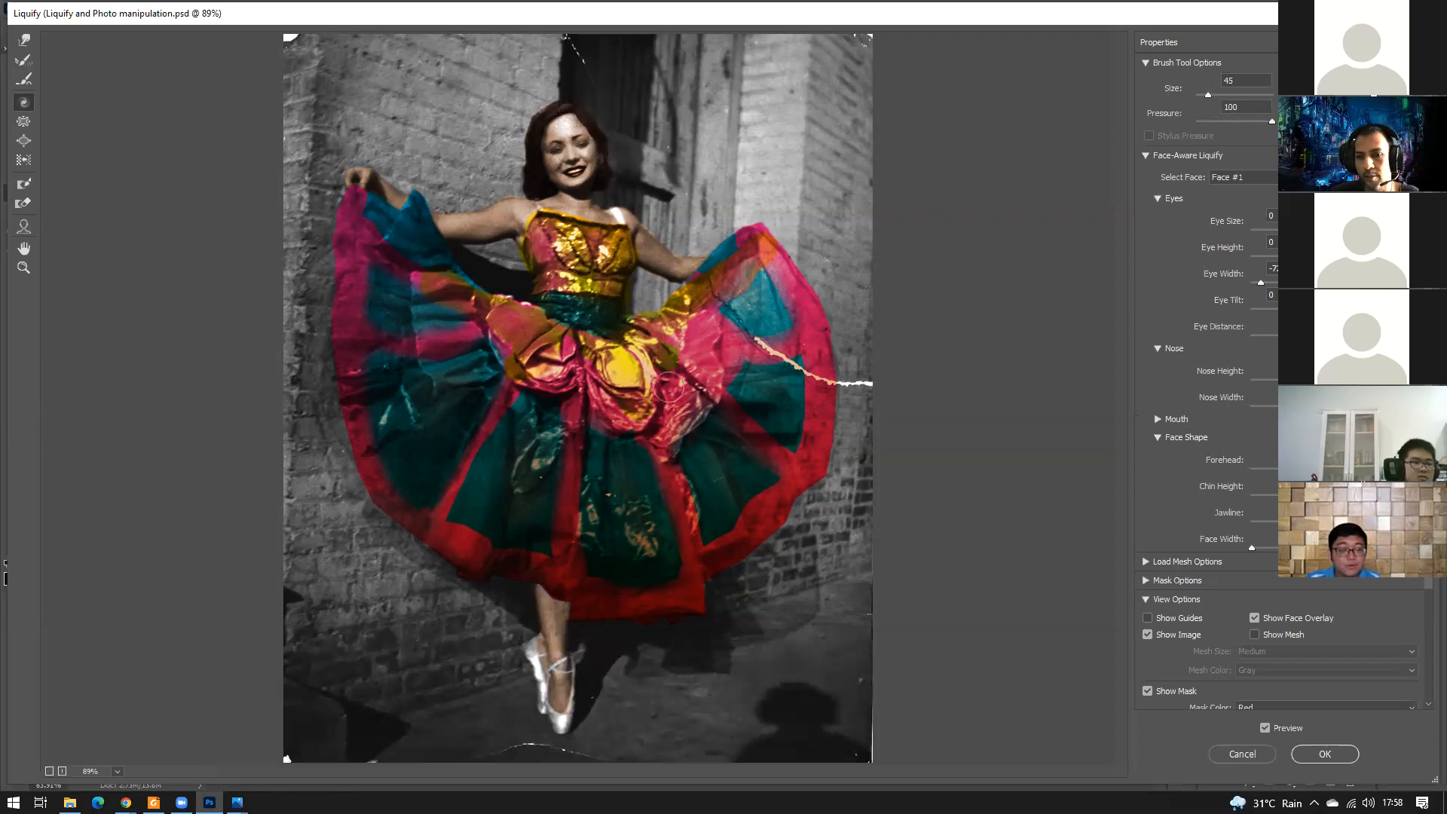
Enlarge the Twirl Clockwise brush to size 250 over the skirt.
{"action": "scroll", "coordinate": [667, 386], "scroll_direction": "down", "scroll_amount": 1}
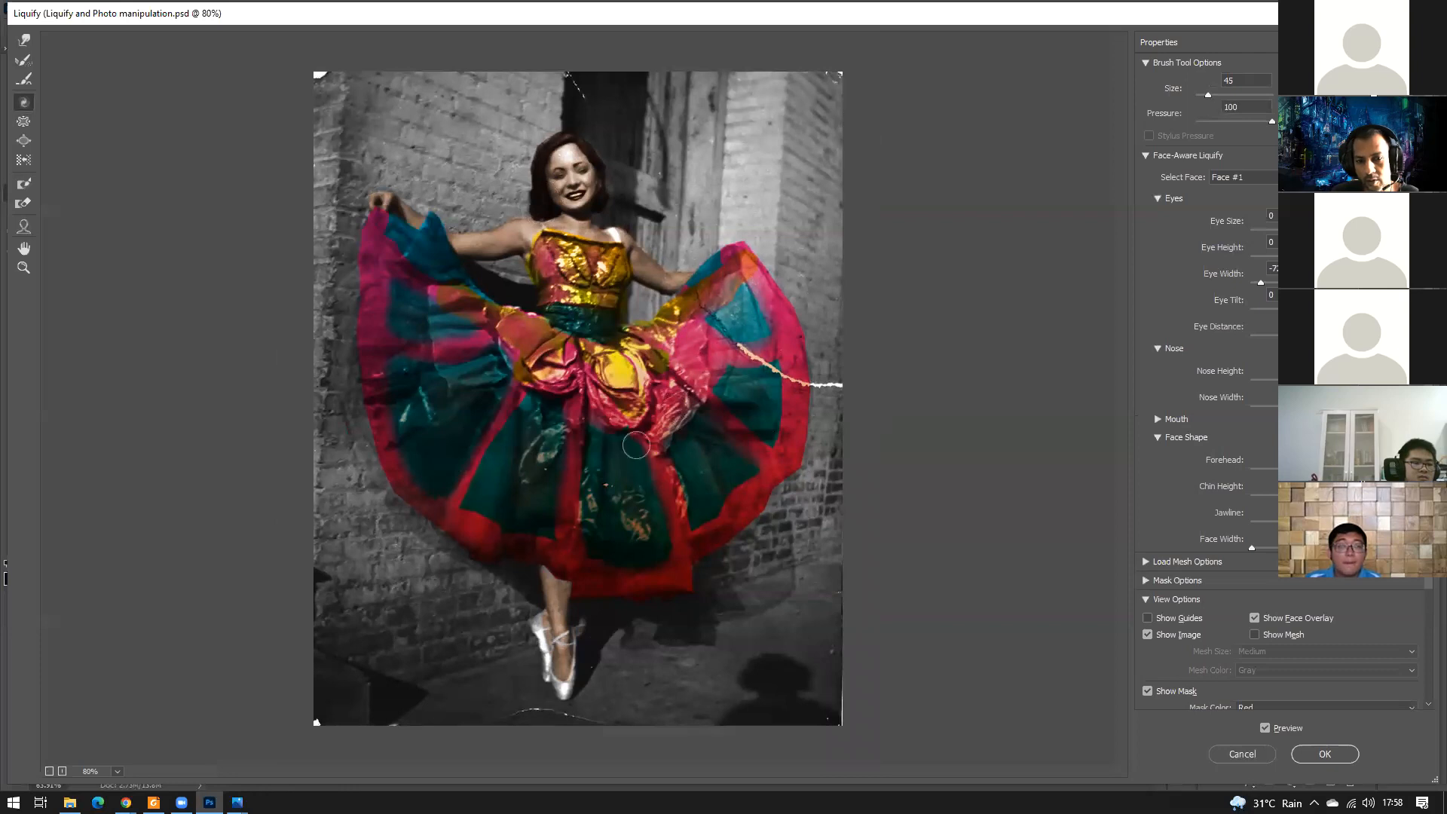
{"action": "key", "text": "bracketright"}
{"action": "key", "text": "bracketright"}
{"action": "key", "text": "bracketright"}
{"action": "key", "text": "bracketright"}
{"action": "key", "text": "bracketright"}
{"action": "key", "text": "bracketright"}
{"action": "key", "text": "bracketright"}
{"action": "key", "text": "bracketright"}
{"action": "key", "text": "bracketright"}
{"action": "key", "text": "bracketright"}
{"action": "key", "text": "bracketright"}
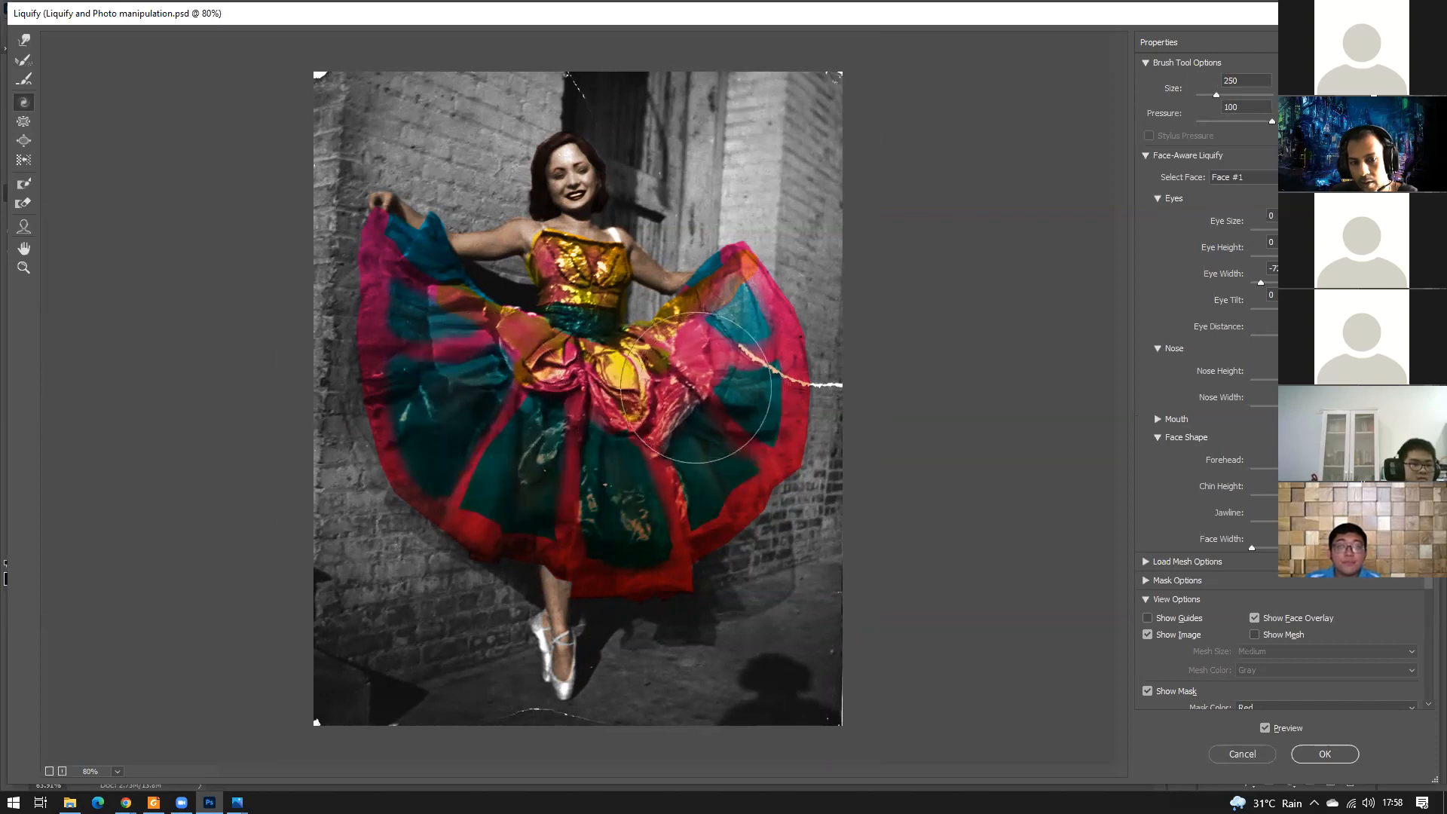
Set the face's eye size to 24 and apply the Liquify filter to the smart object.
{"action": "scroll", "coordinate": [1029, 414], "scroll_direction": "down", "scroll_amount": 1}
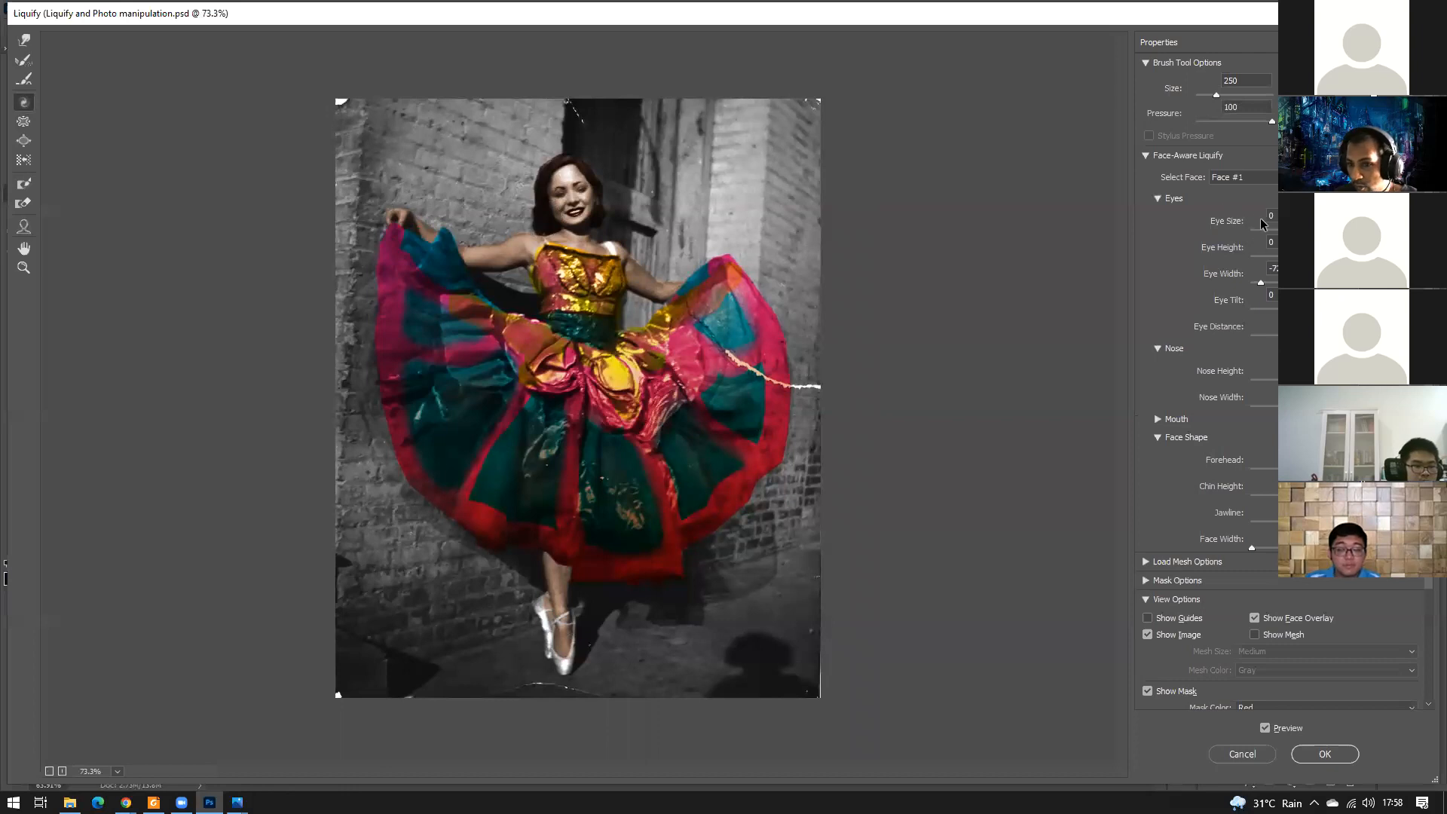
{"action": "left_click_drag", "start_coordinate": [1232, 221], "coordinate": [1299, 229]}
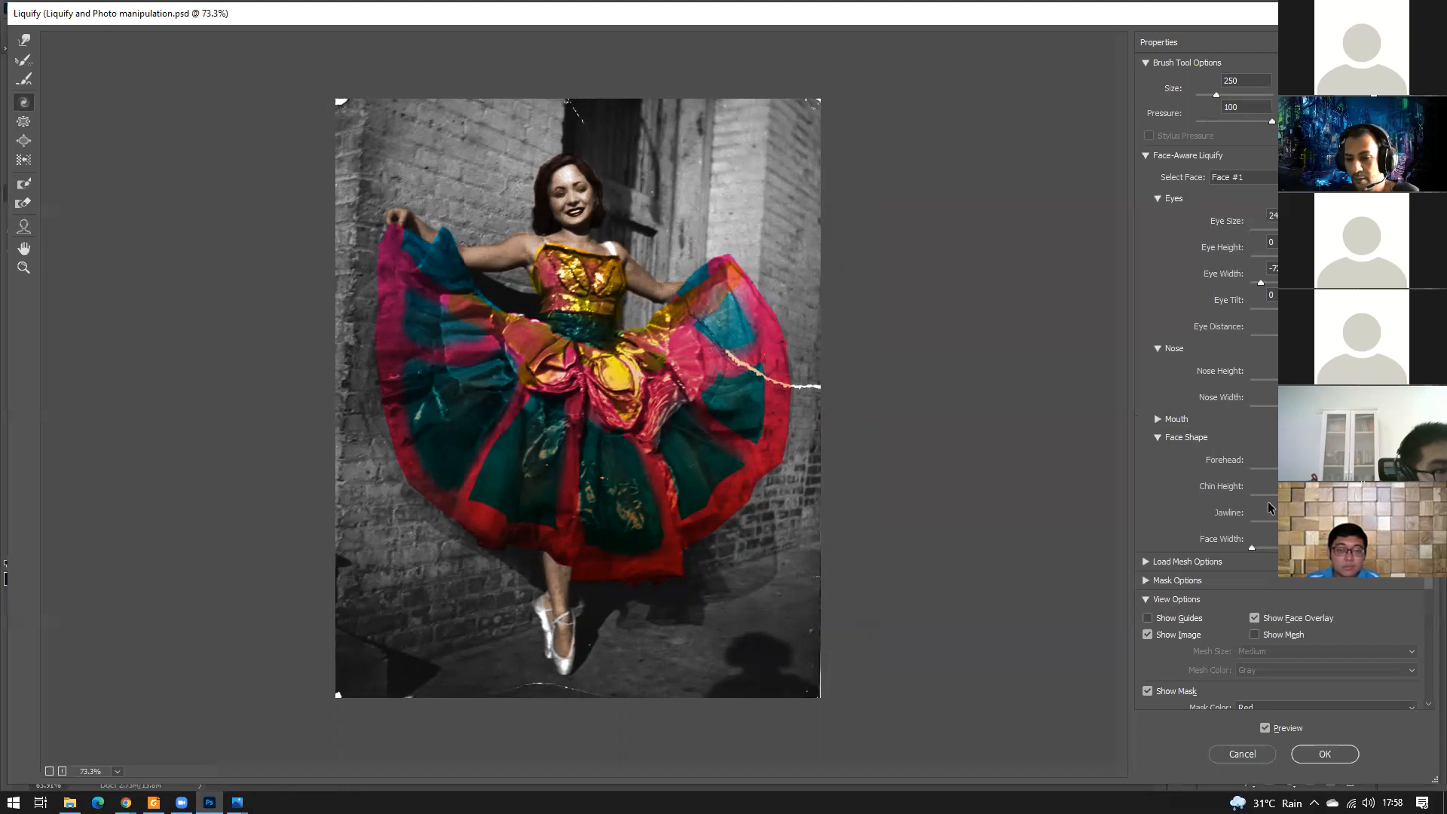
{"action": "left_click", "coordinate": [1341, 760]}
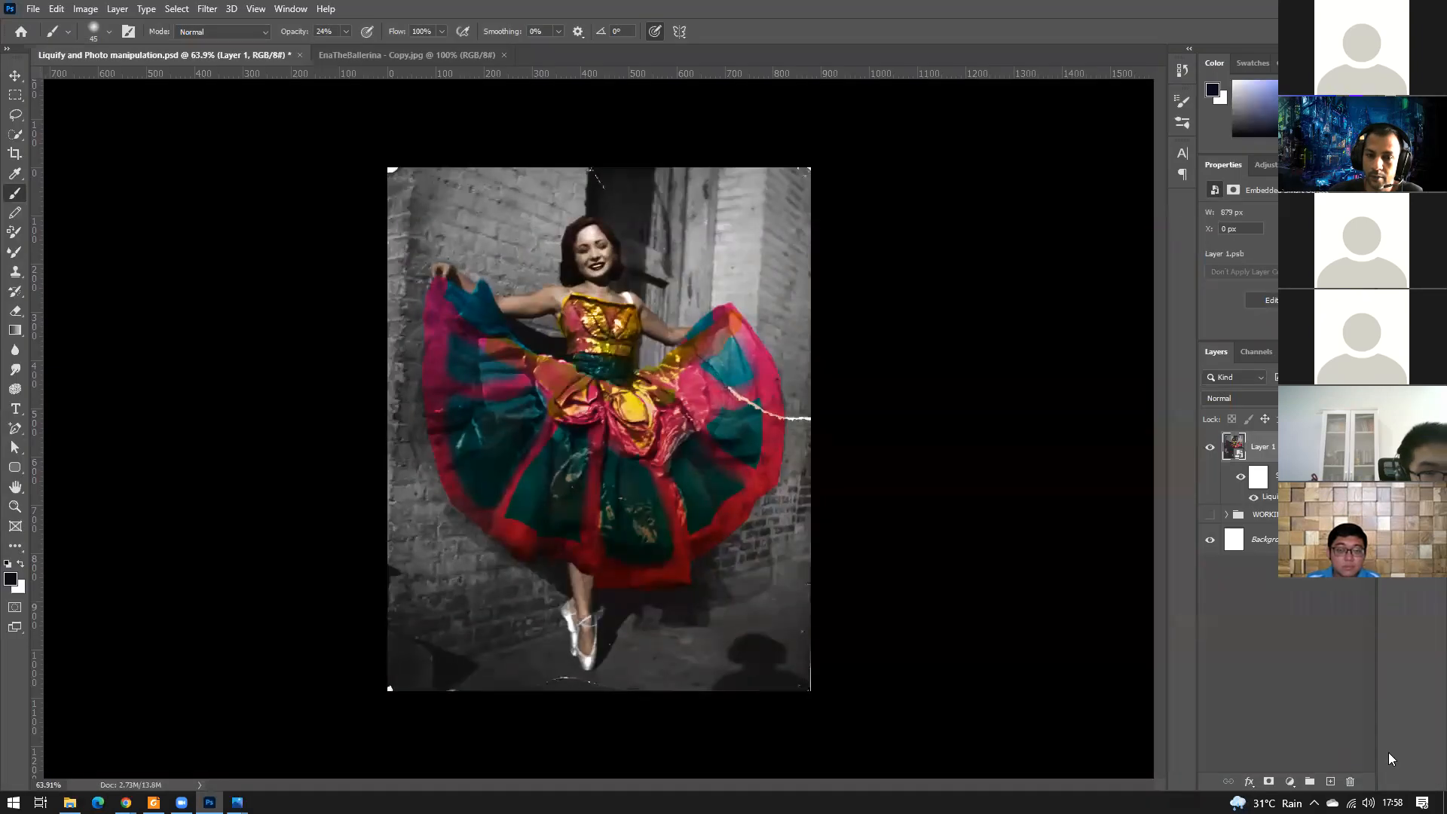
Toggle the visibility of Layer 1 and its Liquify smart filter to compare the figure before and after.
{"action": "left_click", "coordinate": [1210, 448]}
{"action": "left_click", "coordinate": [1210, 448]}
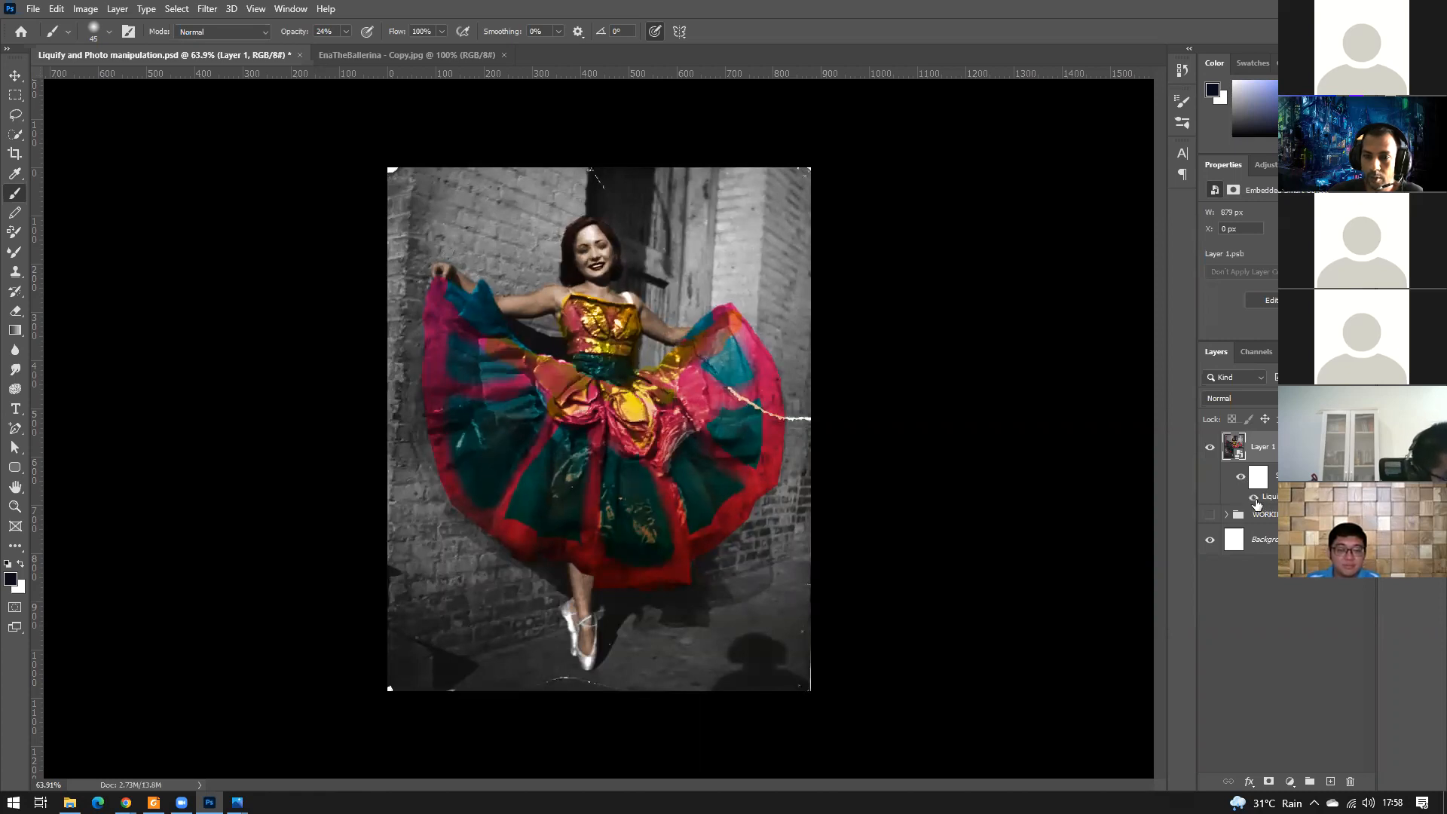
{"action": "left_click", "coordinate": [1257, 501]}
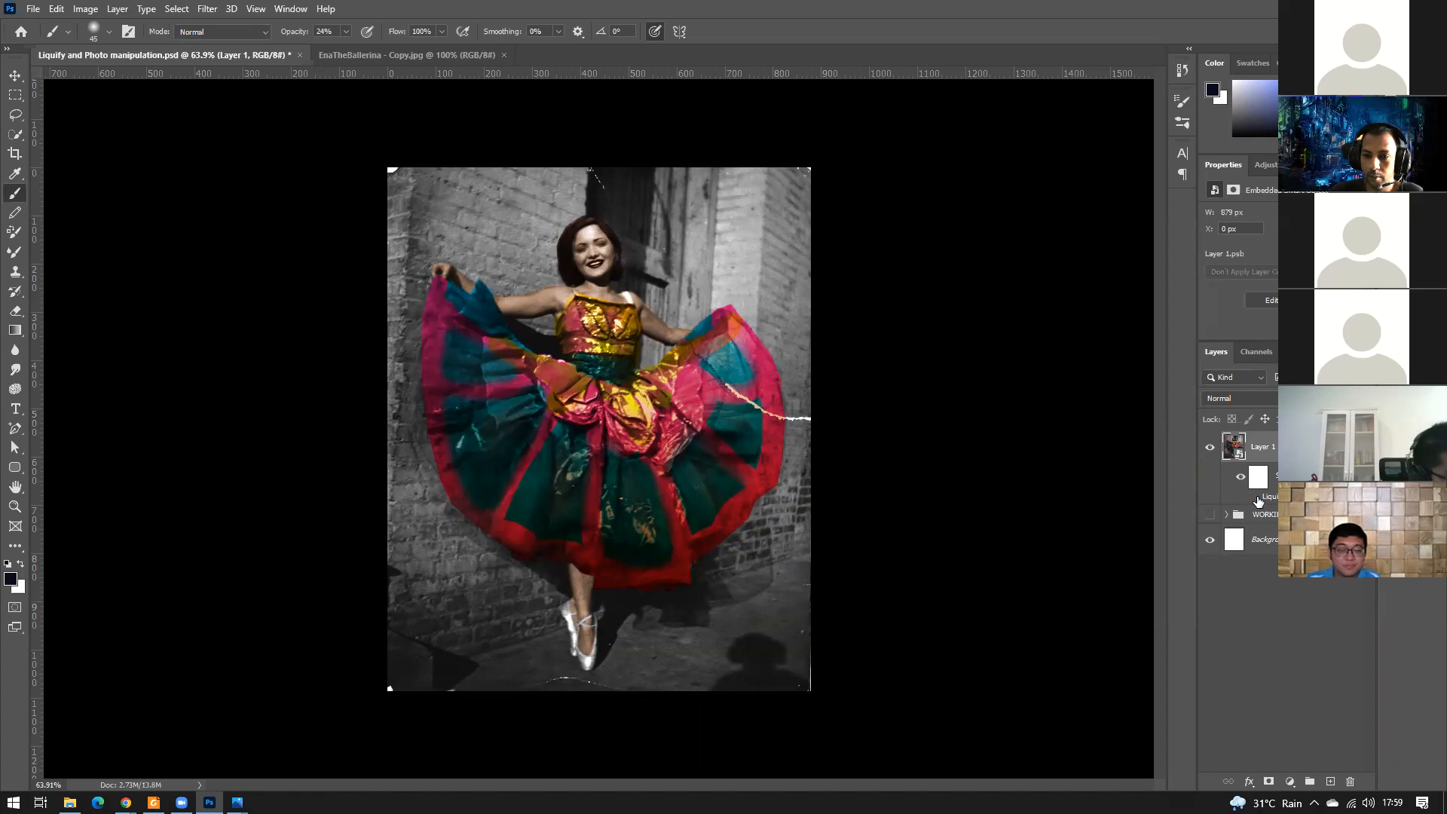
{"action": "left_click", "coordinate": [1256, 498]}
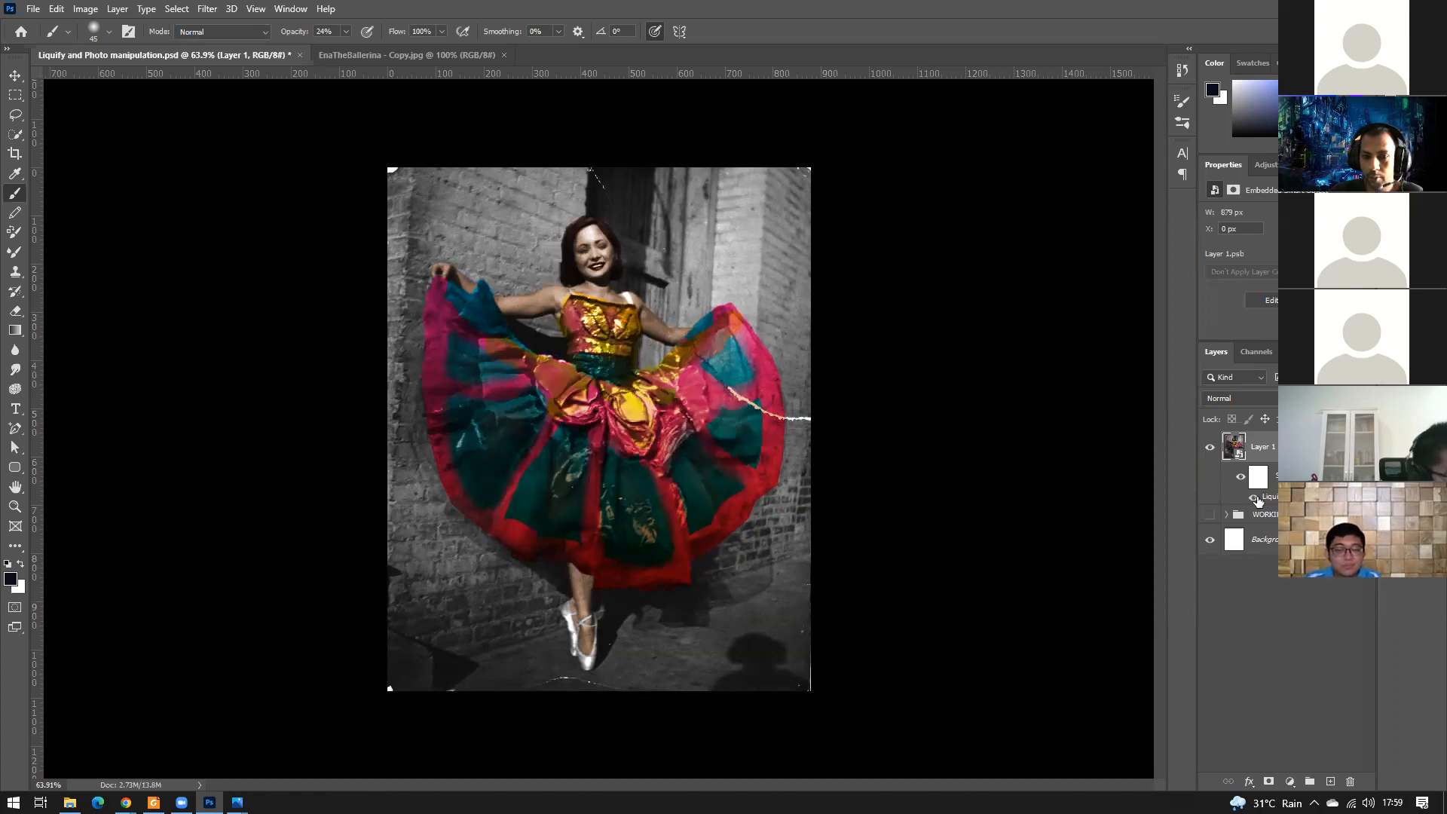
{"action": "left_click", "coordinate": [1257, 501]}
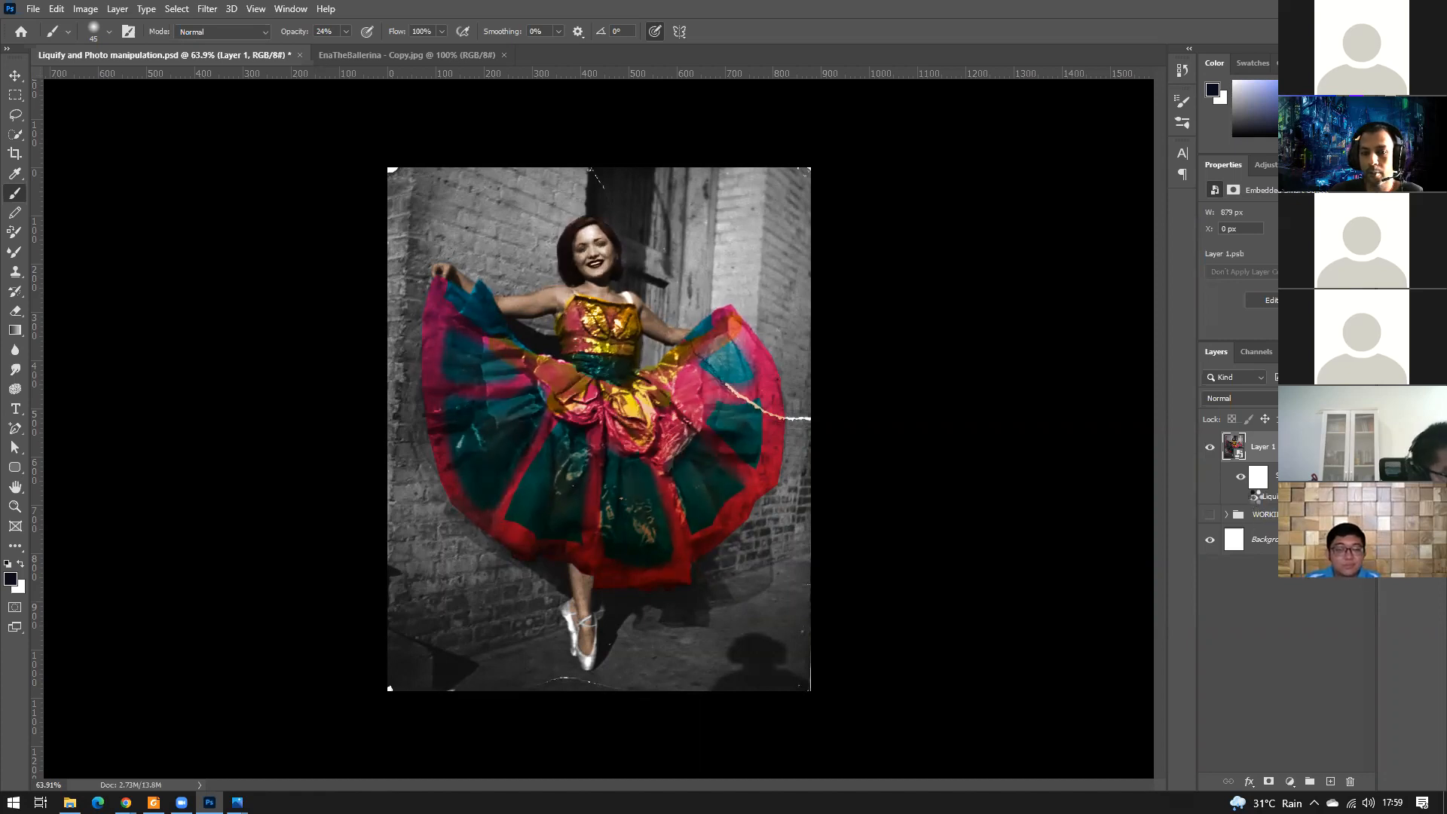
{"action": "left_click", "coordinate": [1255, 497]}
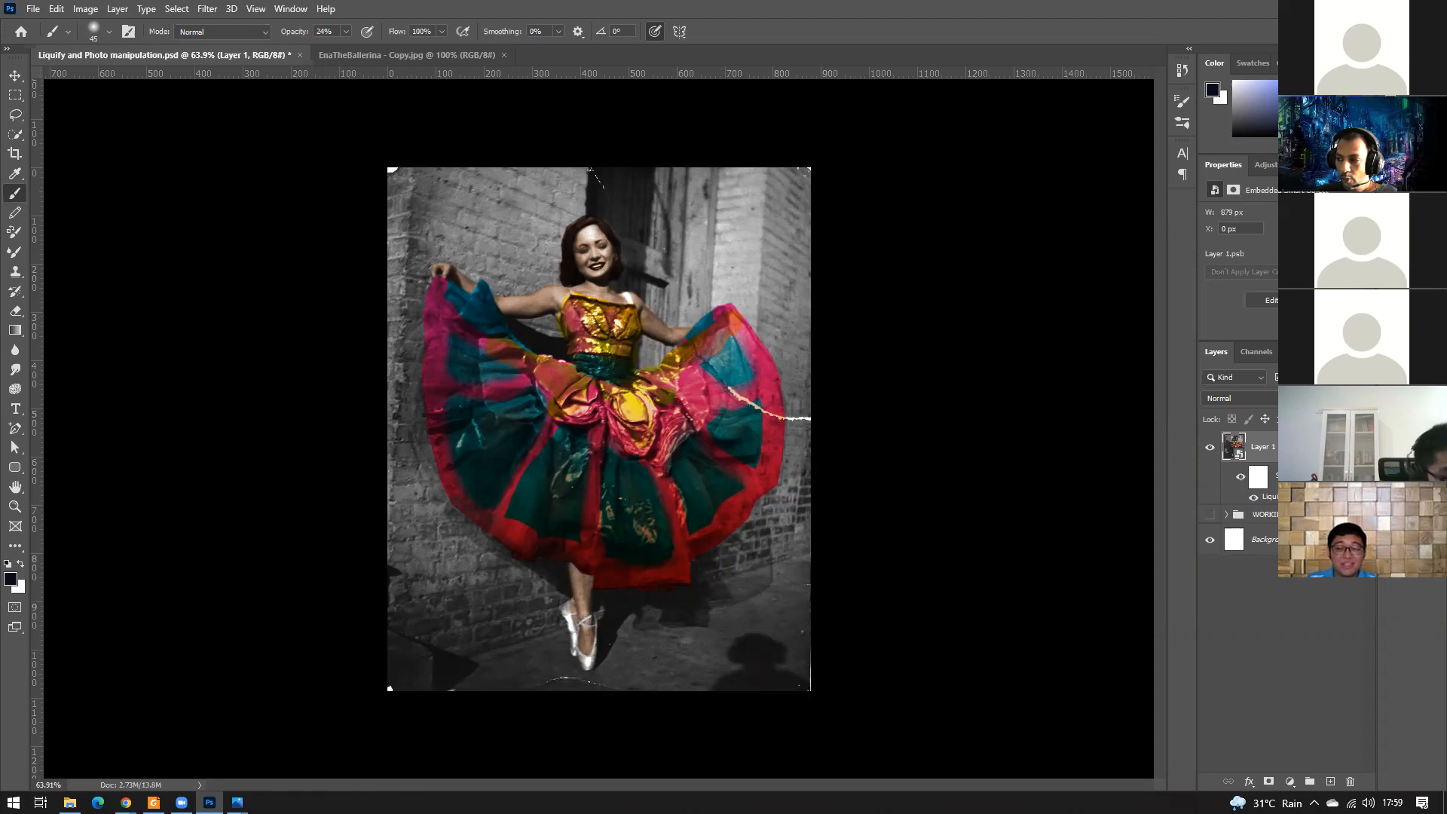
Switch to the Photos app to view the EnaTheBallerina Color.jpg reference image.
{"action": "key", "text": "alt+Tab"}
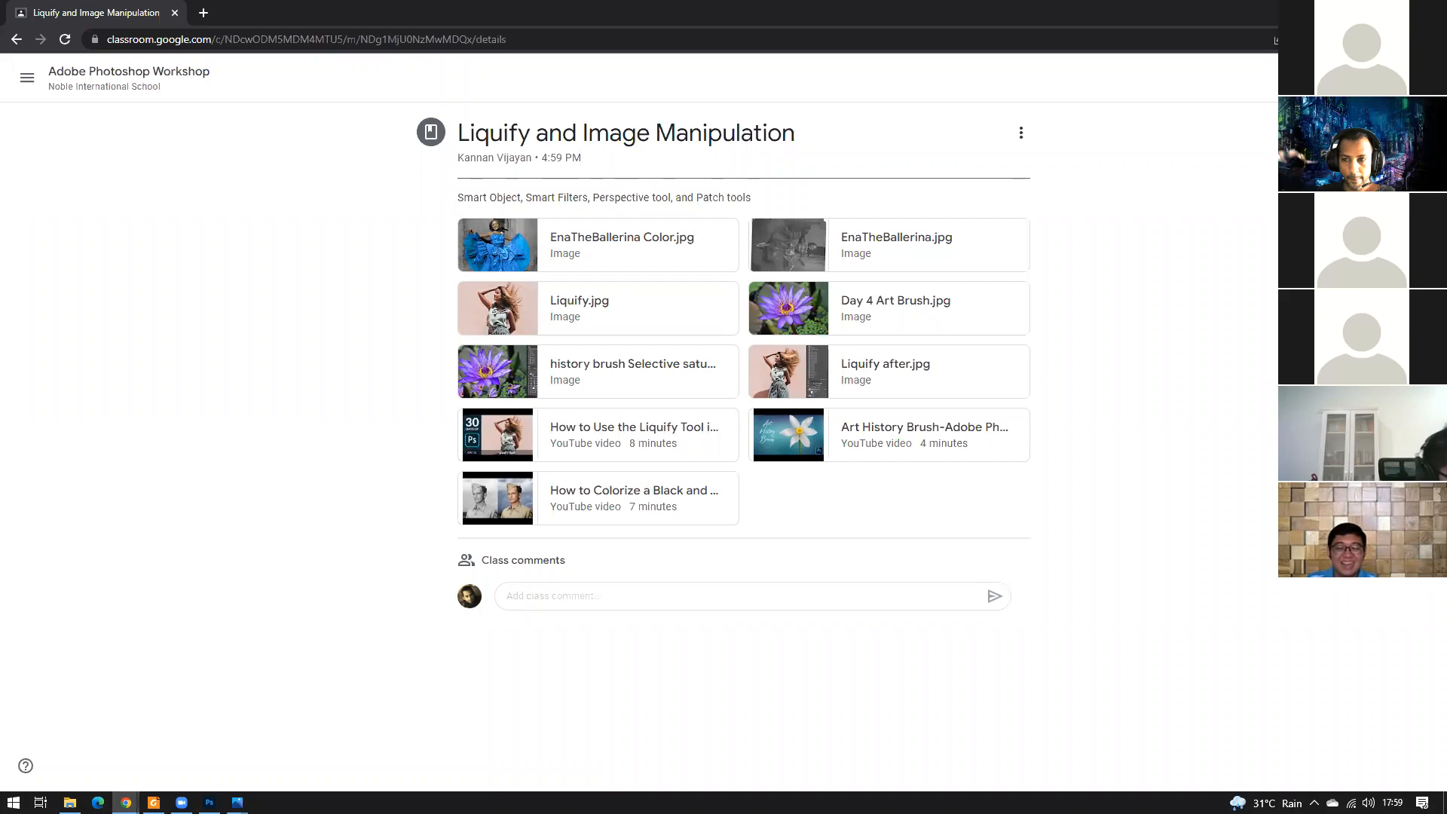
{"action": "key", "text": "alt+Tab"}
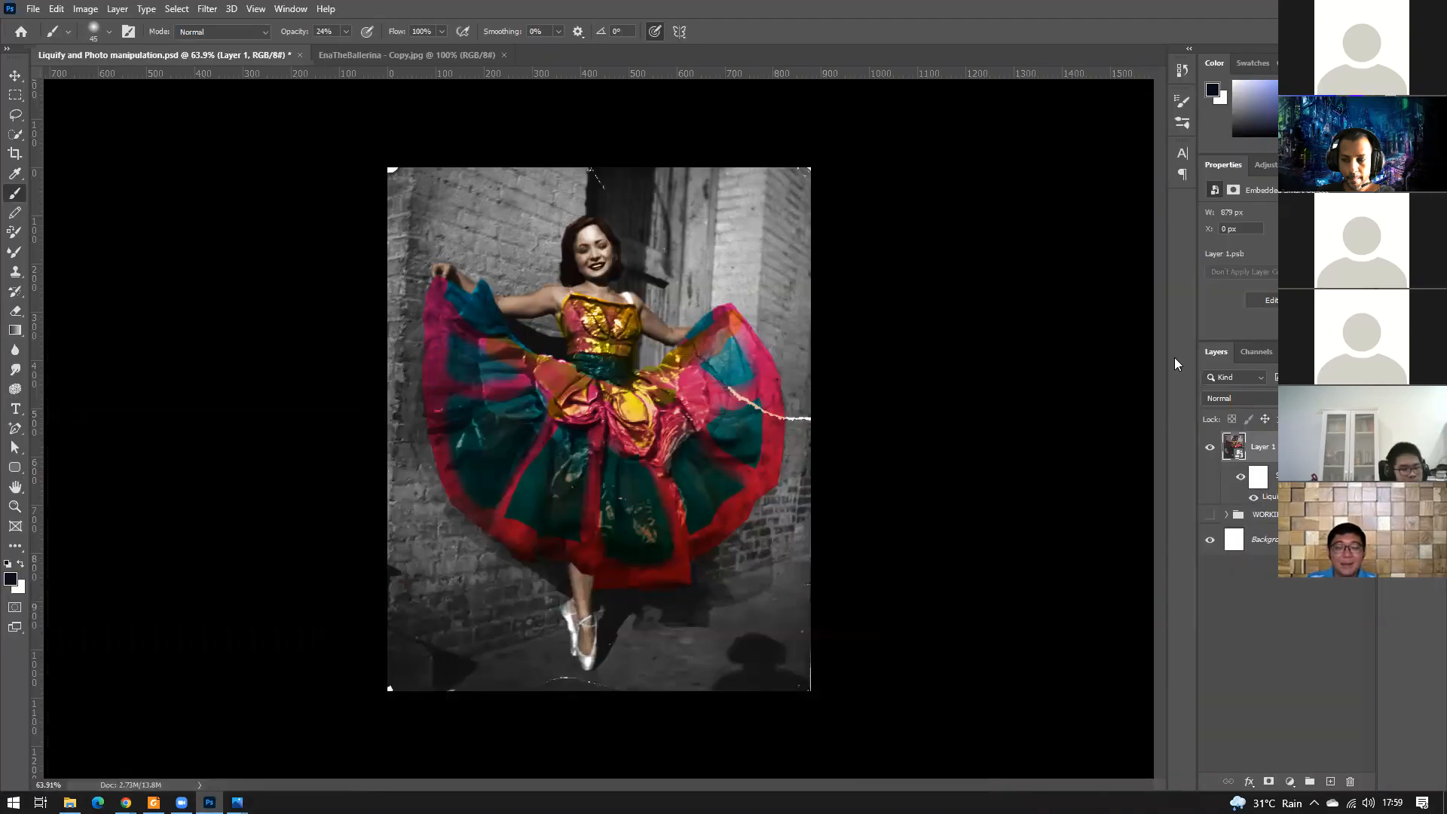
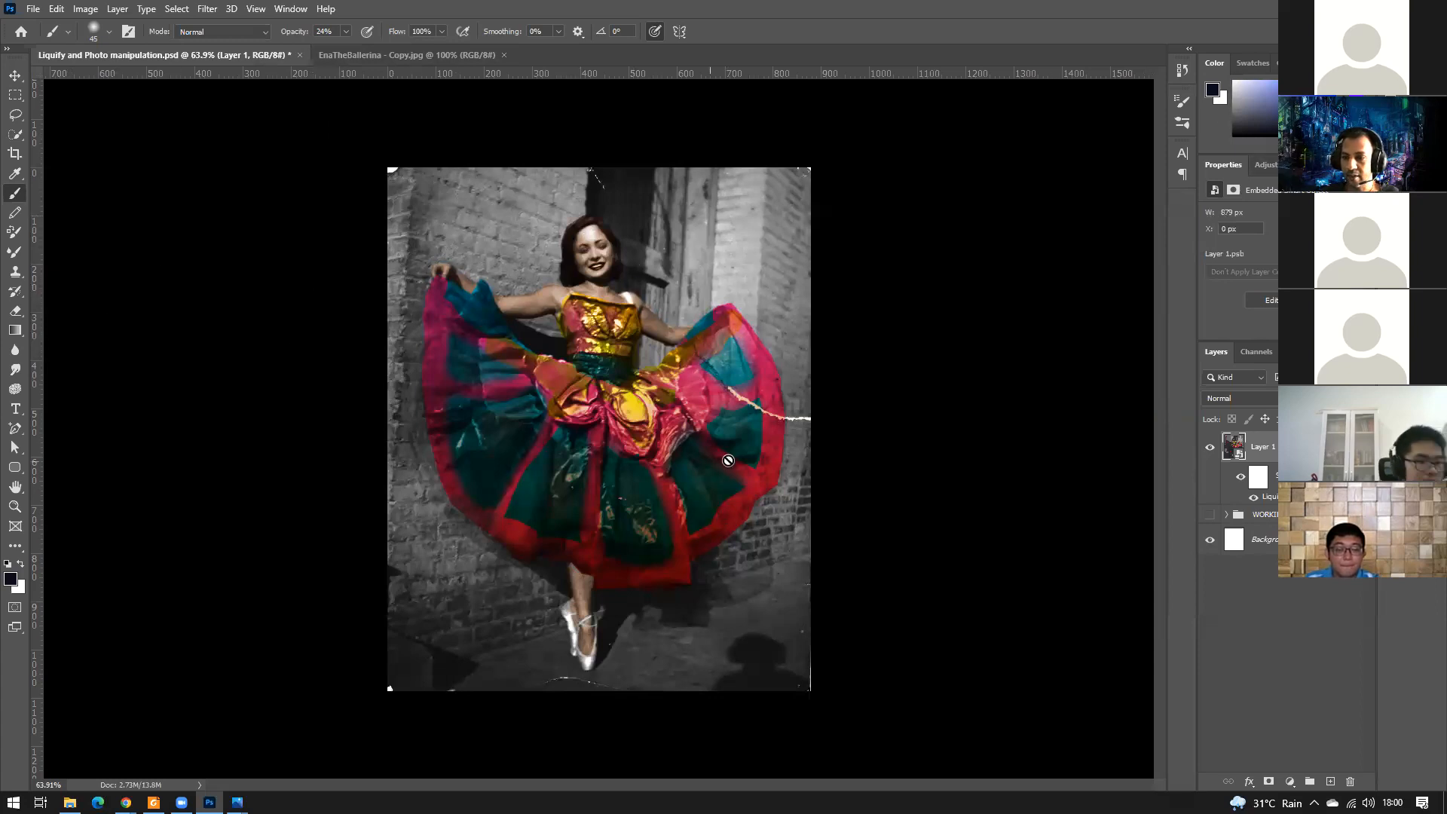
{"action": "left_click", "coordinate": [237, 802]}
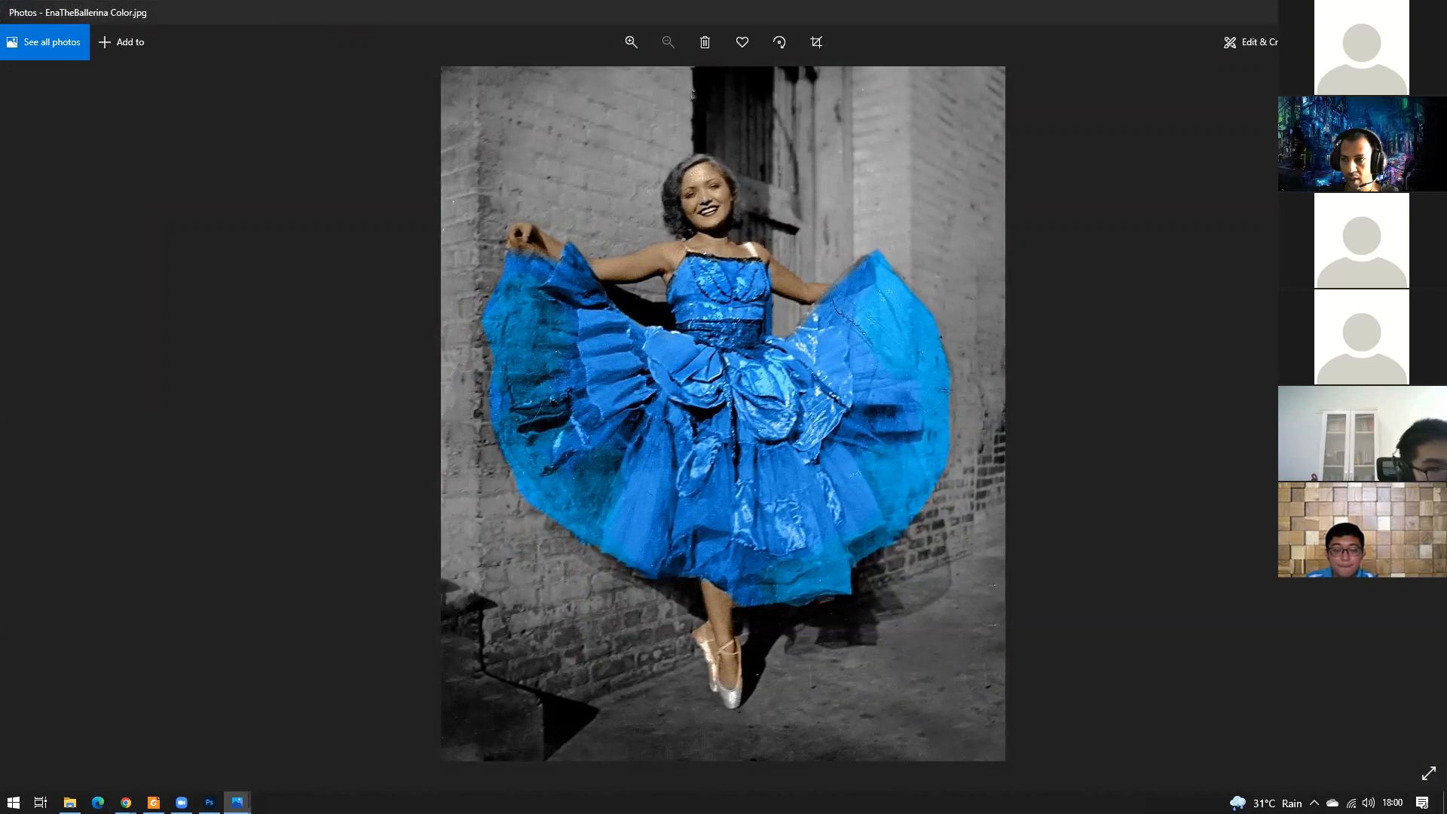
Switch back to Photoshop and add a new layer above Layer 1.
{"action": "key", "text": "alt+Tab"}
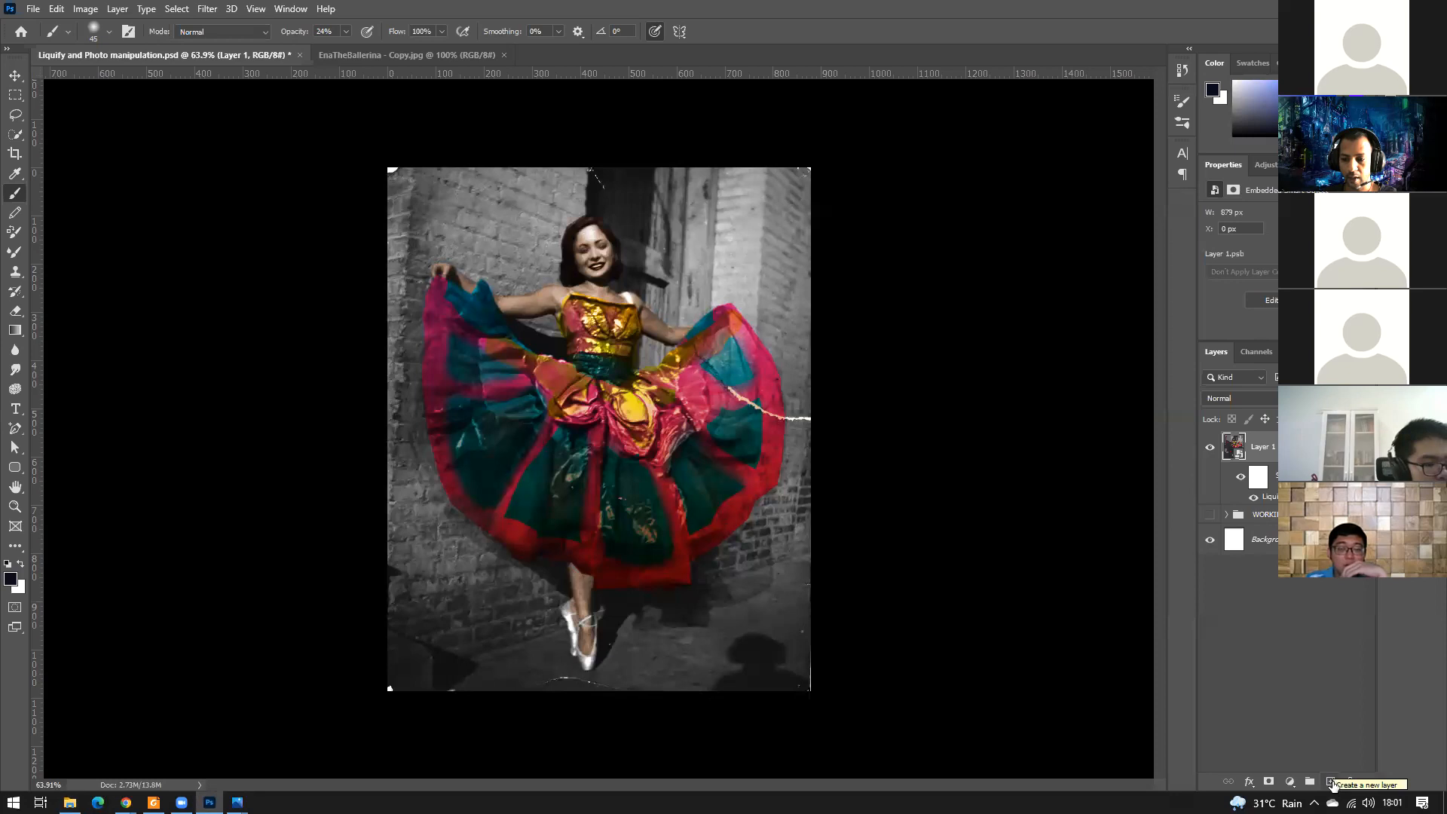
{"action": "left_click", "coordinate": [1331, 783]}
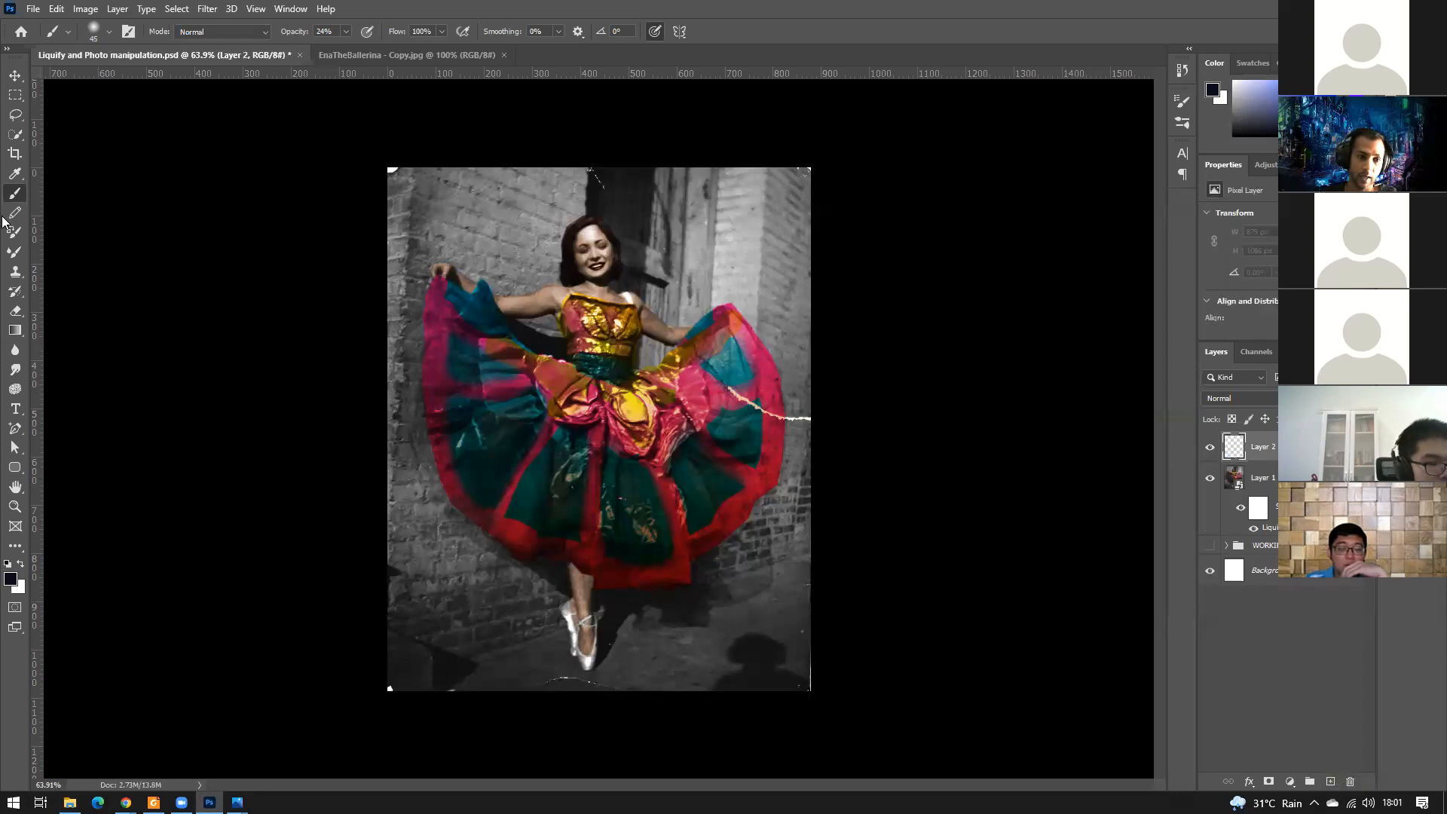
Enlarge the Soft Round brush to 500 px for painting on the new layer.
{"action": "left_click", "coordinate": [95, 32]}
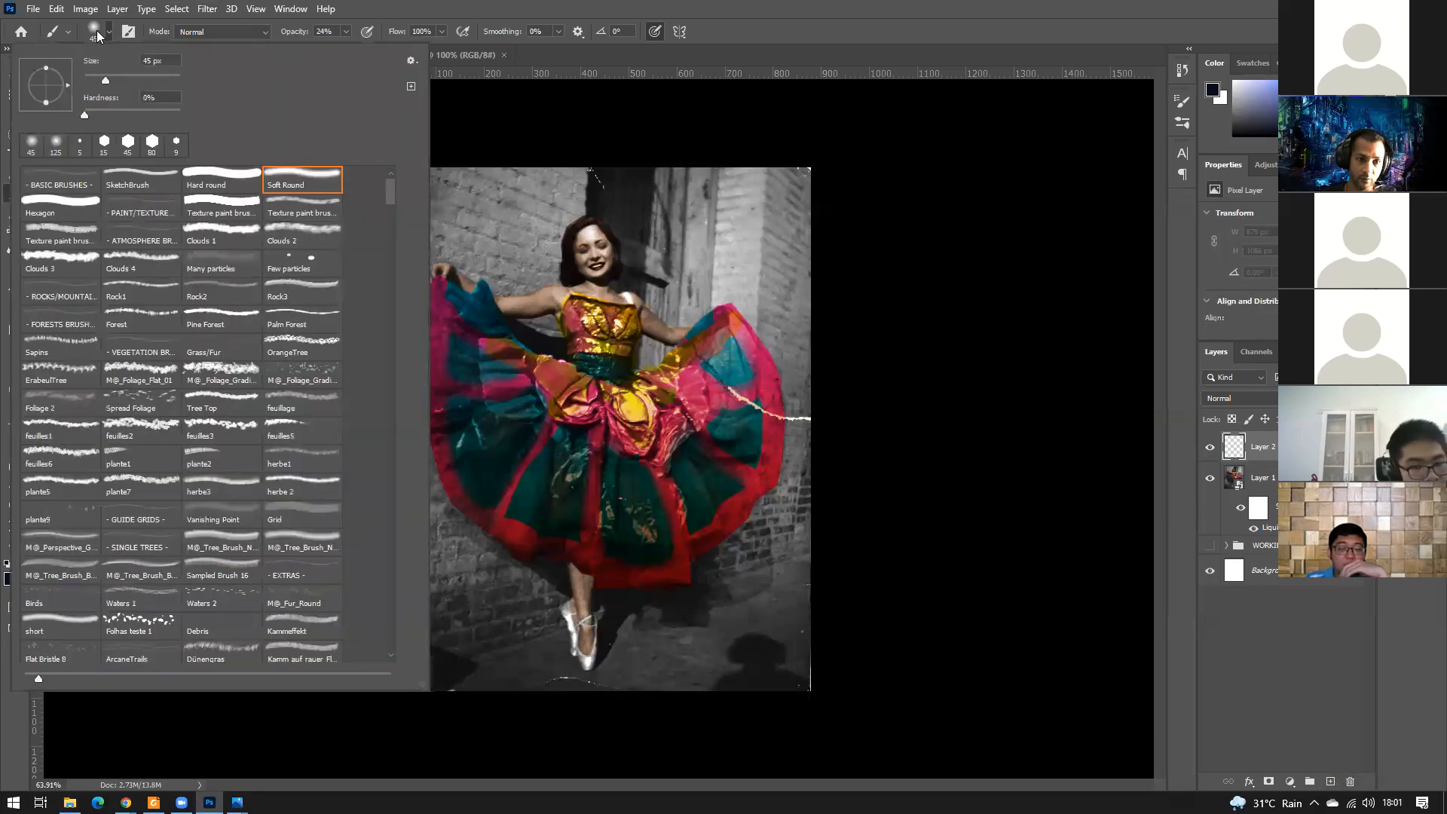
{"action": "left_click", "coordinate": [97, 33]}
{"action": "left_click", "coordinate": [104, 38]}
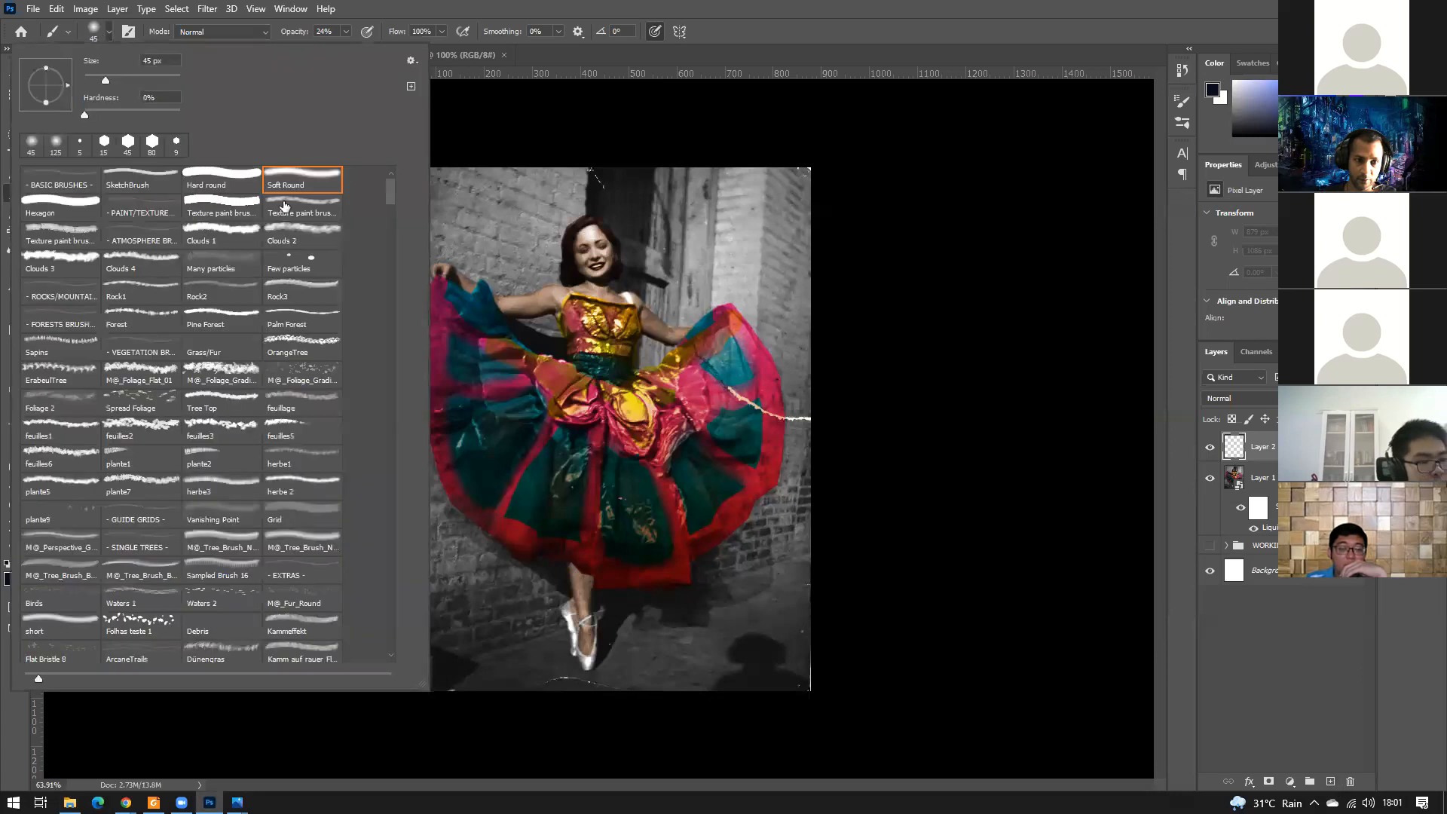
{"action": "left_click", "coordinate": [863, 32]}
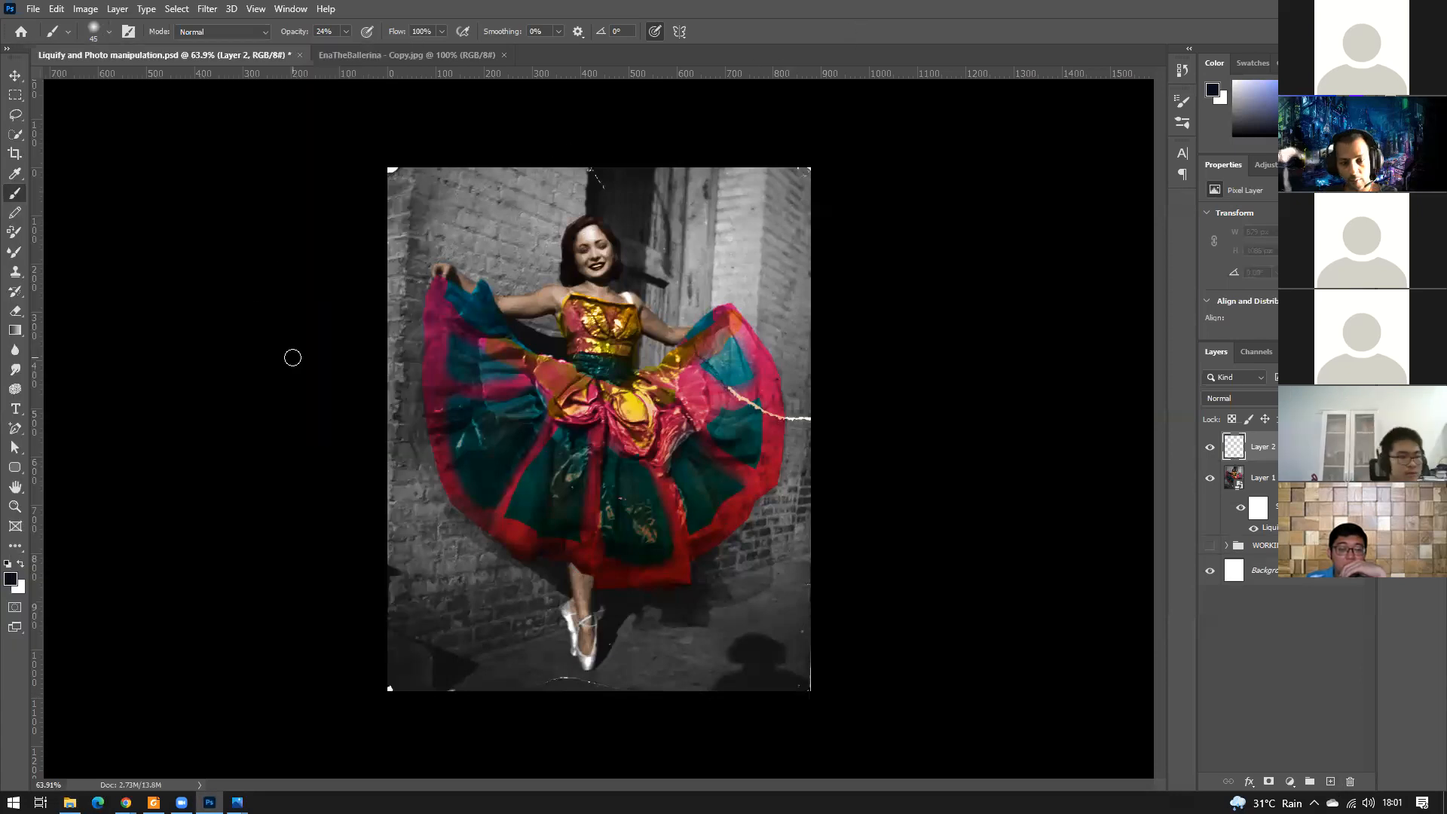
{"action": "key", "text": "bracketright"}
{"action": "key", "text": "bracketright"}
{"action": "key", "text": "bracketright"}
{"action": "key", "text": "bracketright"}
{"action": "key", "text": "bracketright"}
{"action": "key", "text": "bracketright"}
{"action": "key", "text": "bracketright"}
{"action": "key", "text": "bracketright"}
{"action": "key", "text": "bracketright"}
{"action": "key", "text": "bracketright"}
{"action": "key", "text": "bracketright"}
{"action": "key", "text": "bracketright"}
{"action": "key", "text": "bracketright"}
{"action": "key", "text": "bracketright"}
{"action": "key", "text": "bracketleft"}
{"action": "key", "text": "bracketright"}
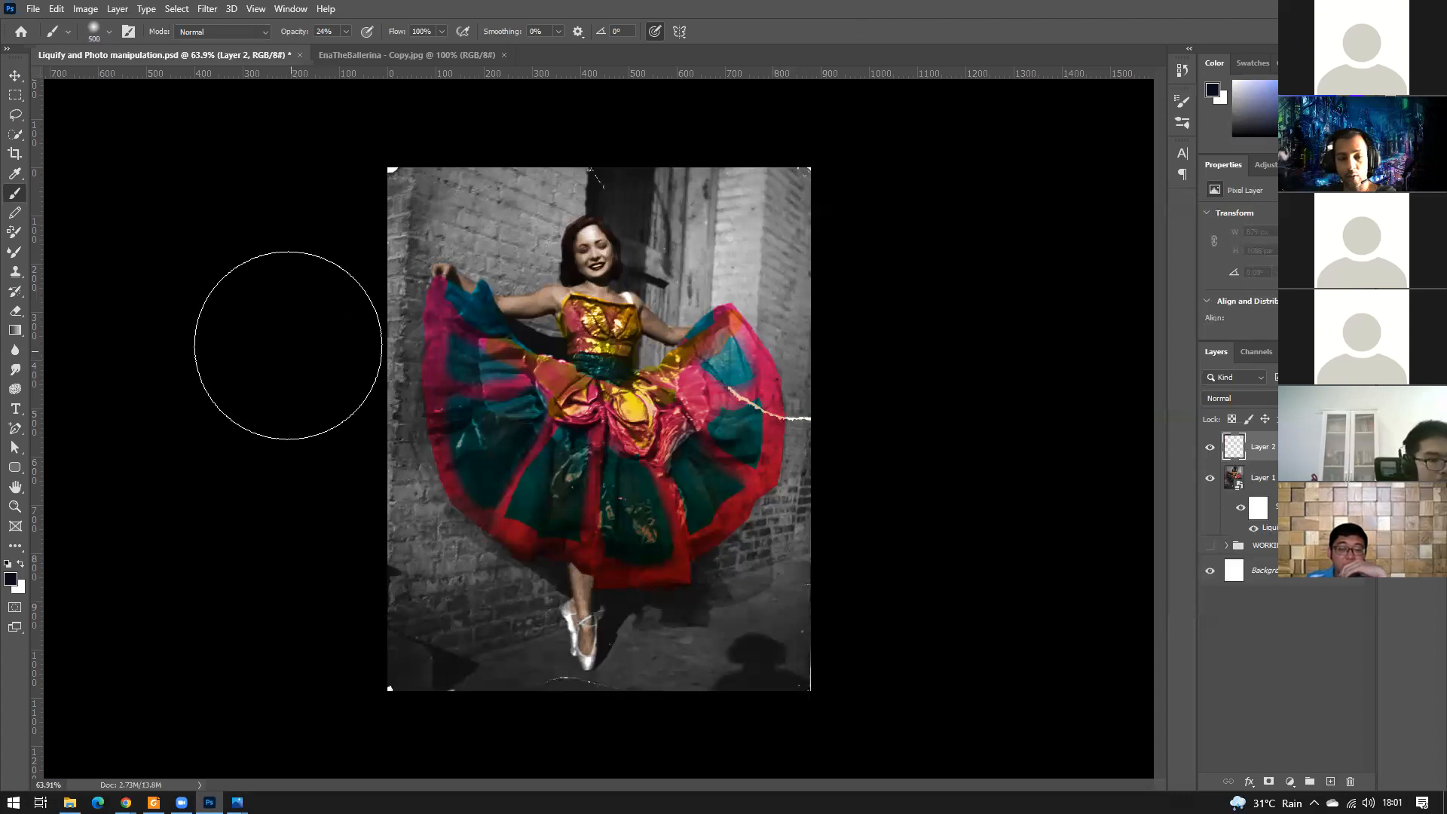
Set the foreground colour to the pale warm peach fee1b7.
{"action": "left_click", "coordinate": [11, 578]}
{"action": "left_click_drag", "start_coordinate": [1080, 275], "coordinate": [1079, 276]}
{"action": "left_click_drag", "start_coordinate": [998, 139], "coordinate": [961, 105]}
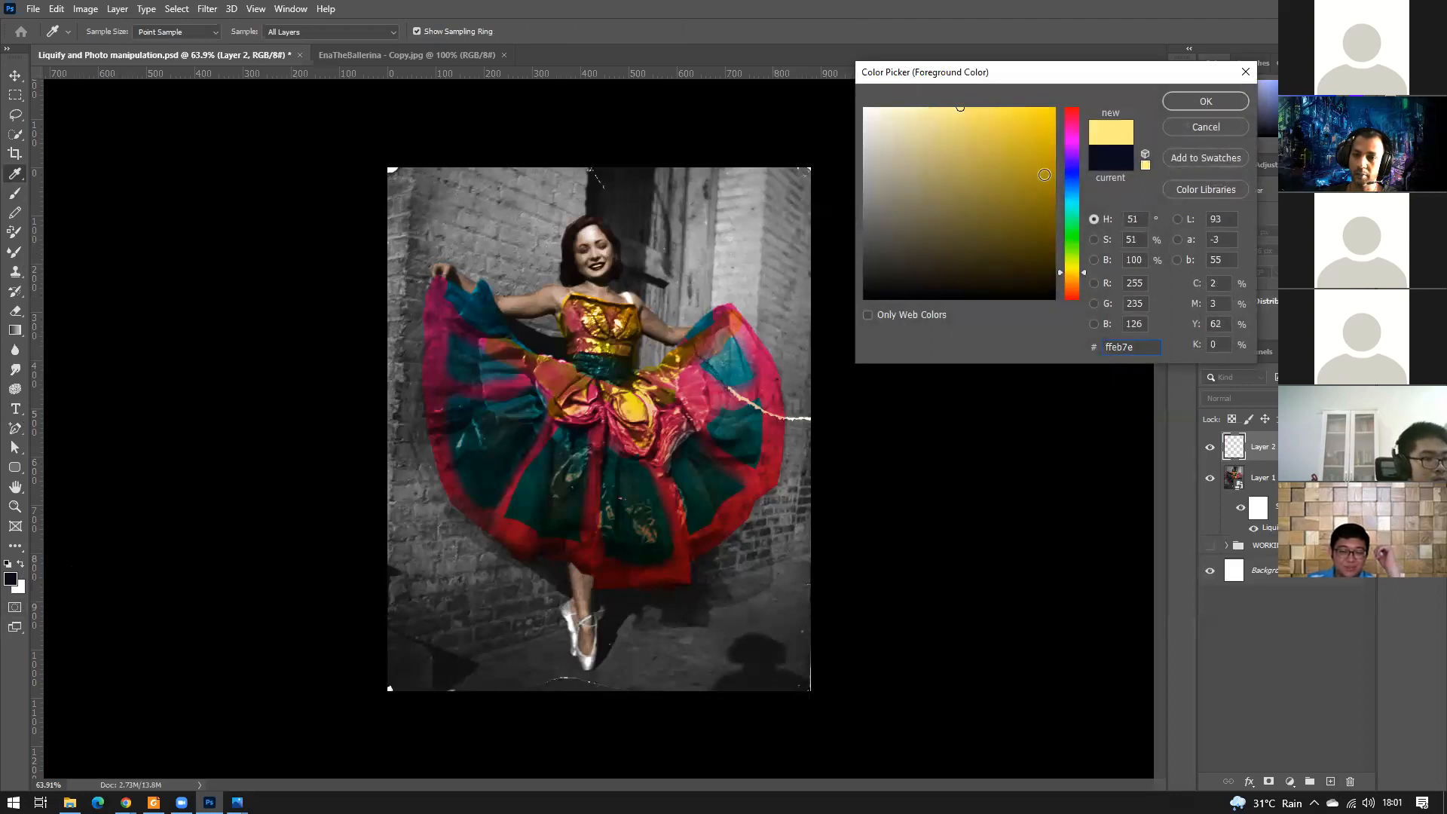
{"action": "left_click_drag", "start_coordinate": [1064, 277], "coordinate": [1068, 281]}
{"action": "left_click_drag", "start_coordinate": [916, 117], "coordinate": [901, 106]}
{"action": "left_click", "coordinate": [916, 108]}
{"action": "left_click", "coordinate": [1196, 98]}
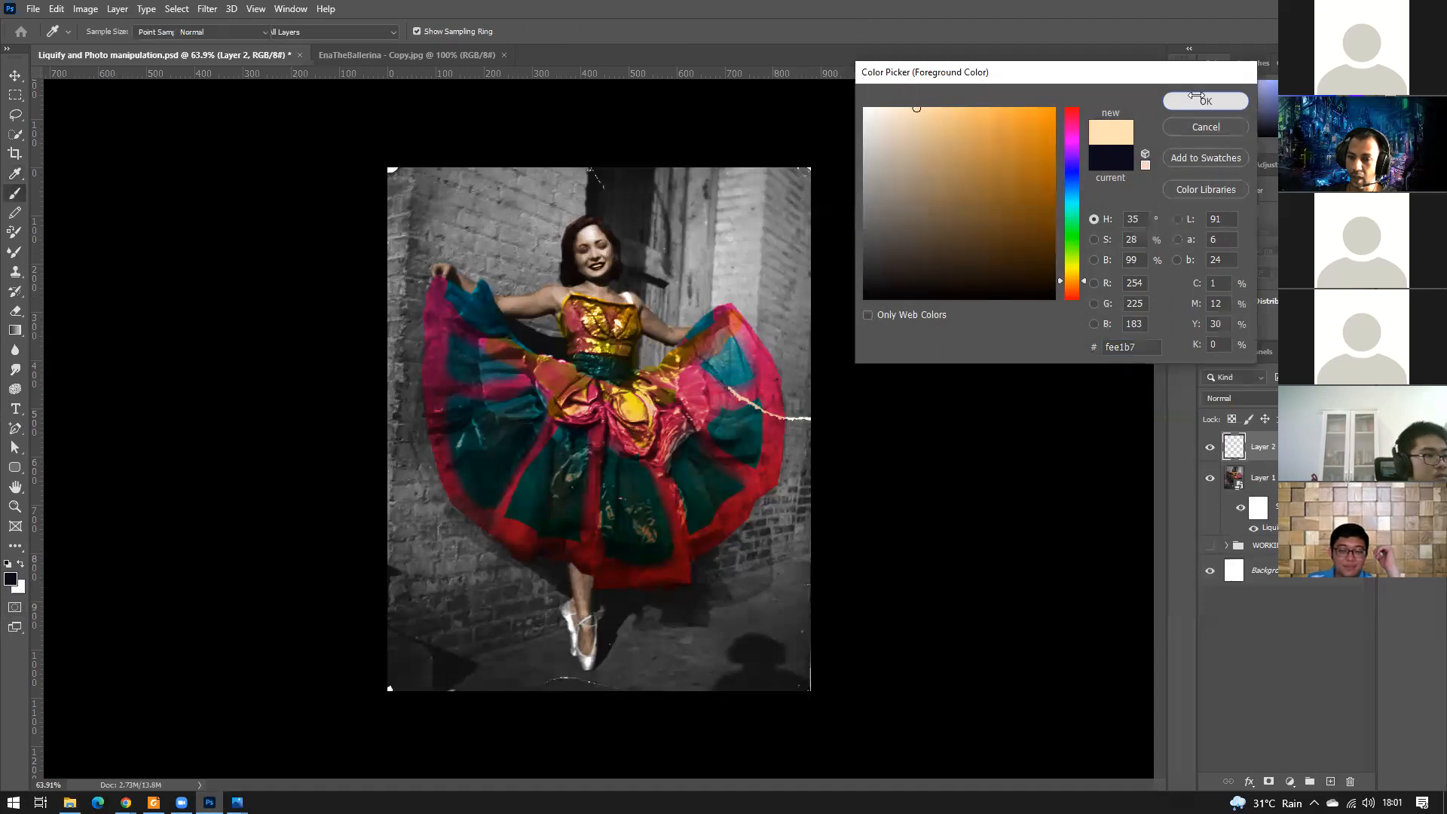
Set the new layer's blend mode to Soft Light and rename it Sun light.
{"action": "left_click", "coordinate": [1237, 398]}
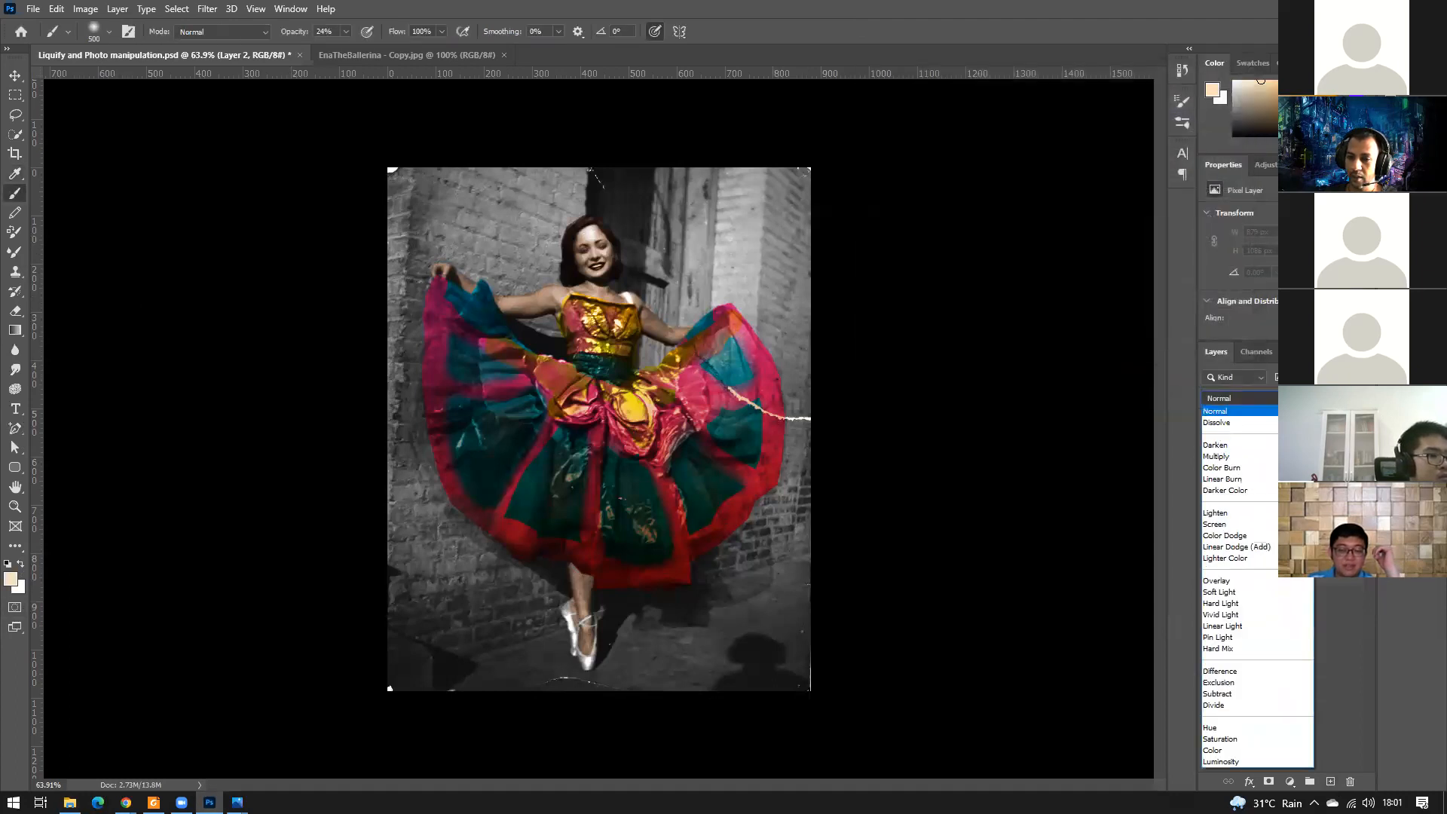
{"action": "left_click", "coordinate": [1246, 596]}
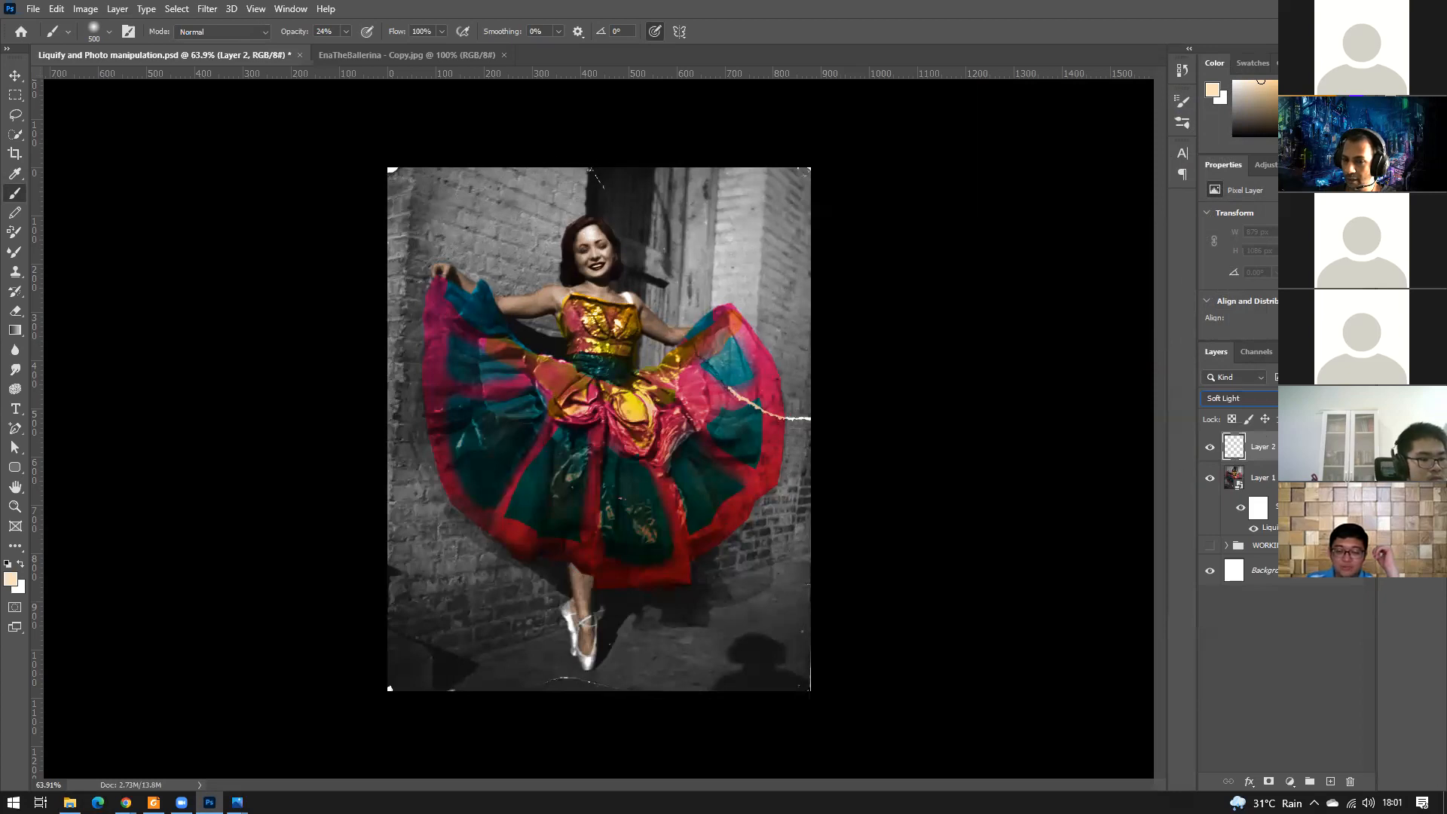
{"action": "left_click", "coordinate": [1278, 668]}
{"action": "left_click", "coordinate": [1265, 449]}
{"action": "double_click", "coordinate": [1264, 447]}
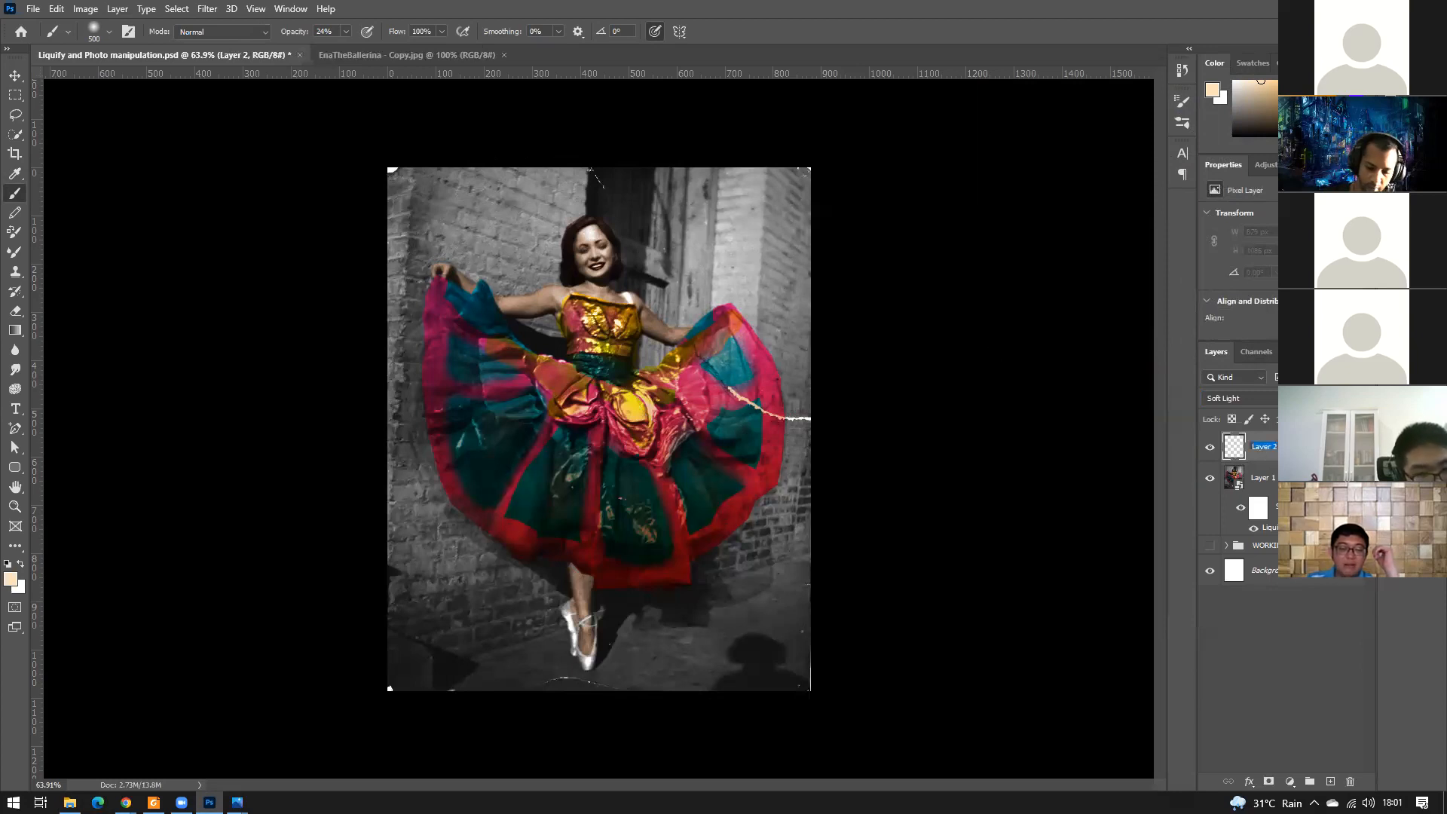
{"action": "type", "text": "Sun light"}
{"action": "key", "text": "Return"}
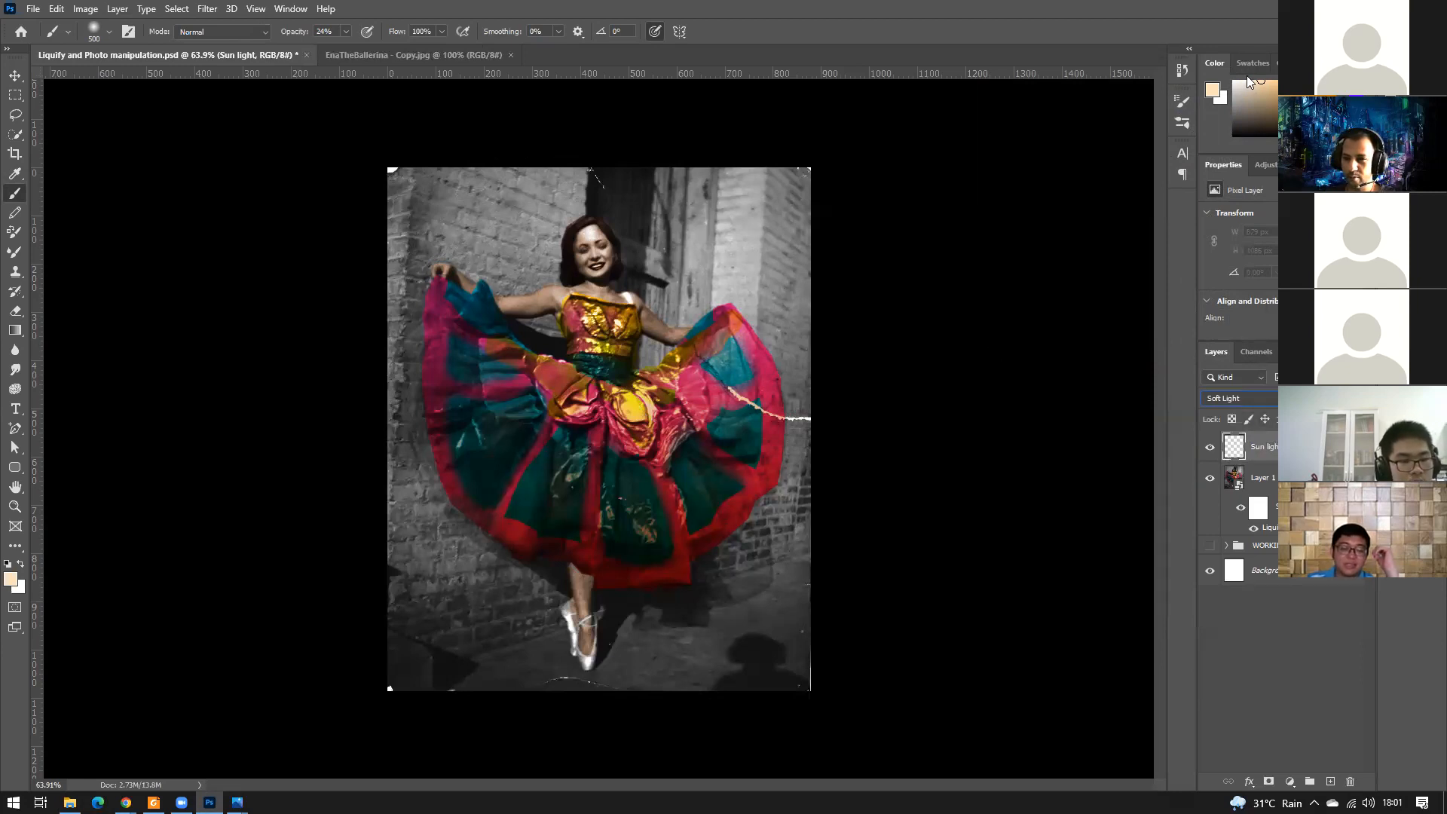
Choose a paler cream colour and paint soft light over the wall and skirt on the photo's right side.
{"action": "left_click_drag", "start_coordinate": [1246, 84], "coordinate": [1247, 77]}
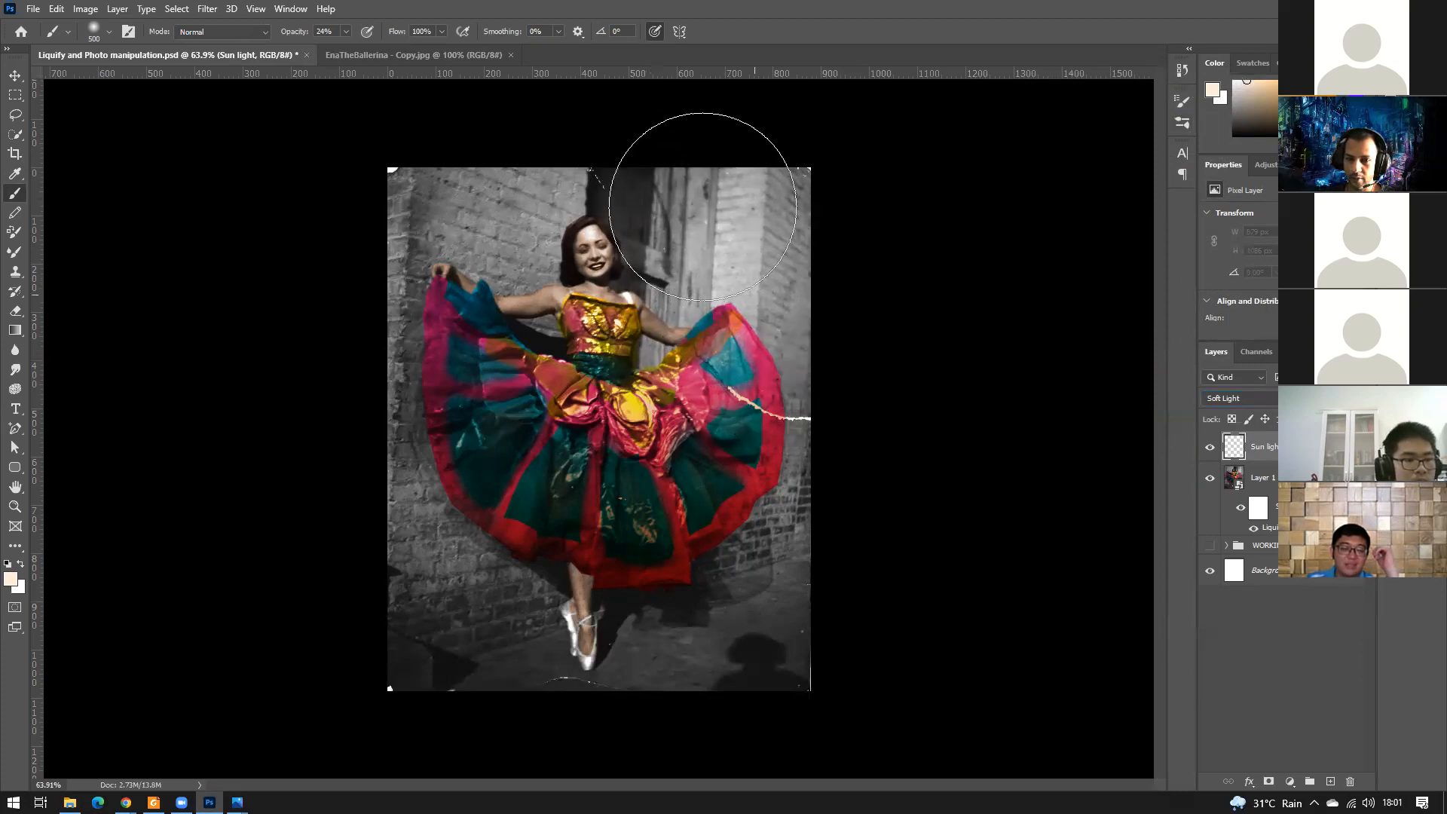
{"action": "mouse_move", "coordinate": [749, 236]}
{"action": "left_mouse_down"}
{"action": "mouse_move", "coordinate": [675, 225]}
{"action": "mouse_move", "coordinate": [712, 212]}
{"action": "mouse_move", "coordinate": [839, 257]}
{"action": "mouse_move", "coordinate": [771, 455]}
{"action": "mouse_move", "coordinate": [736, 424]}
{"action": "mouse_move", "coordinate": [831, 407]}
{"action": "mouse_move", "coordinate": [801, 445]}
{"action": "left_mouse_up"}
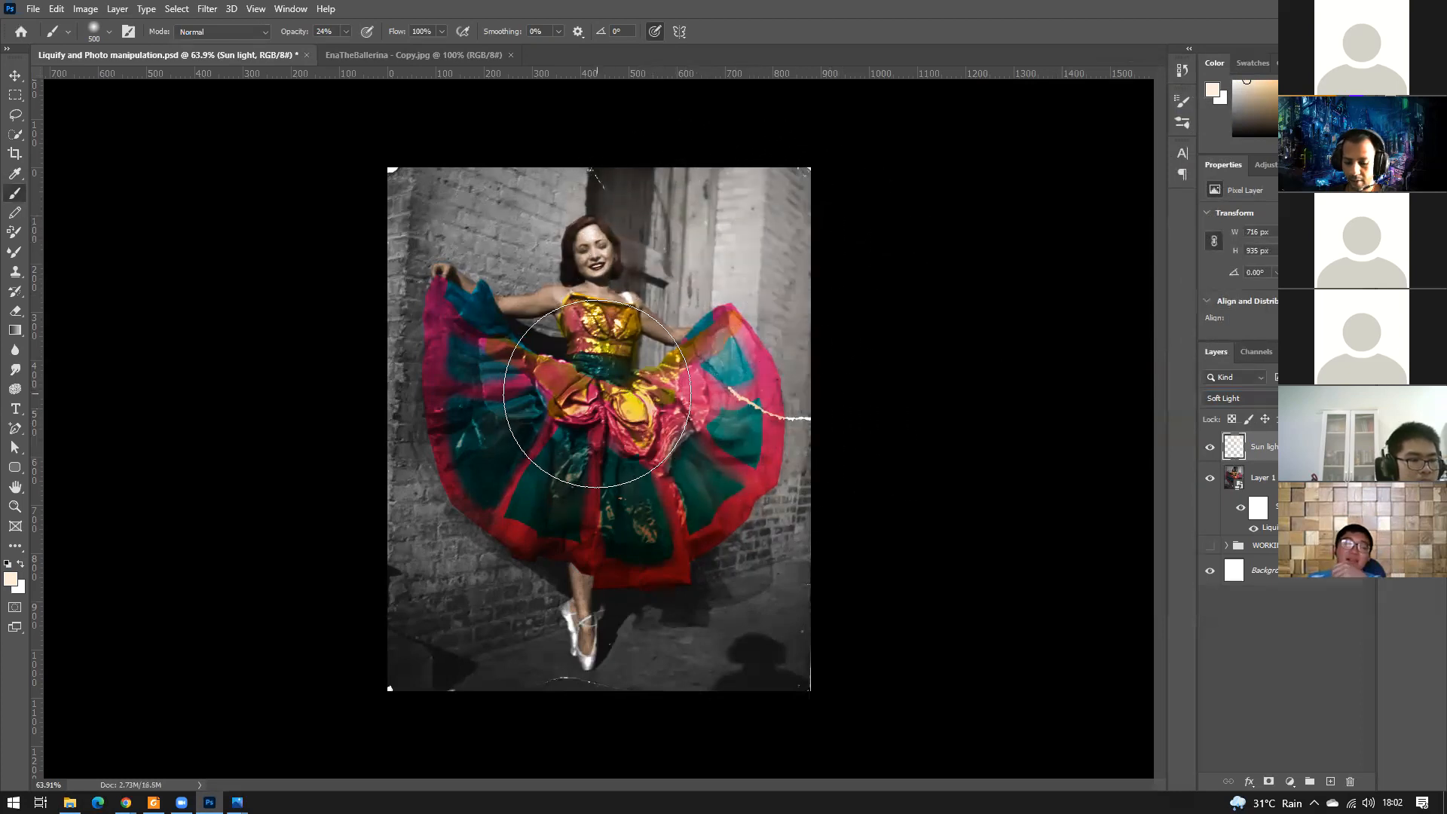
Reduce the brush to 175 px and paint cream light over the outstretched arm and raised hand.
{"action": "key", "text": "bracketleft"}
{"action": "key", "text": "bracketleft"}
{"action": "key", "text": "bracketleft"}
{"action": "key", "text": "bracketleft"}
{"action": "key", "text": "bracketleft"}
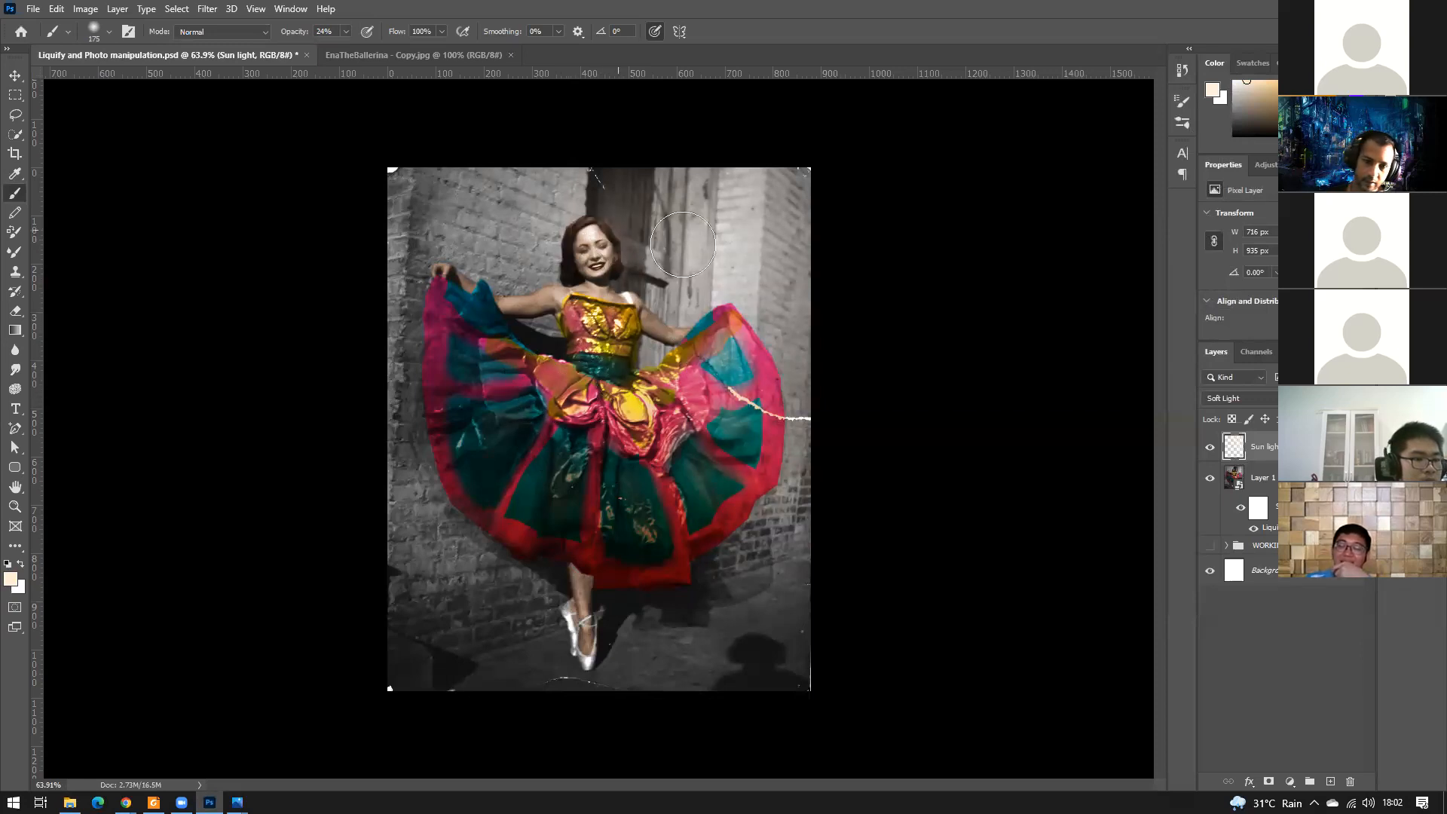
{"action": "left_click_drag", "start_coordinate": [498, 264], "coordinate": [446, 258]}
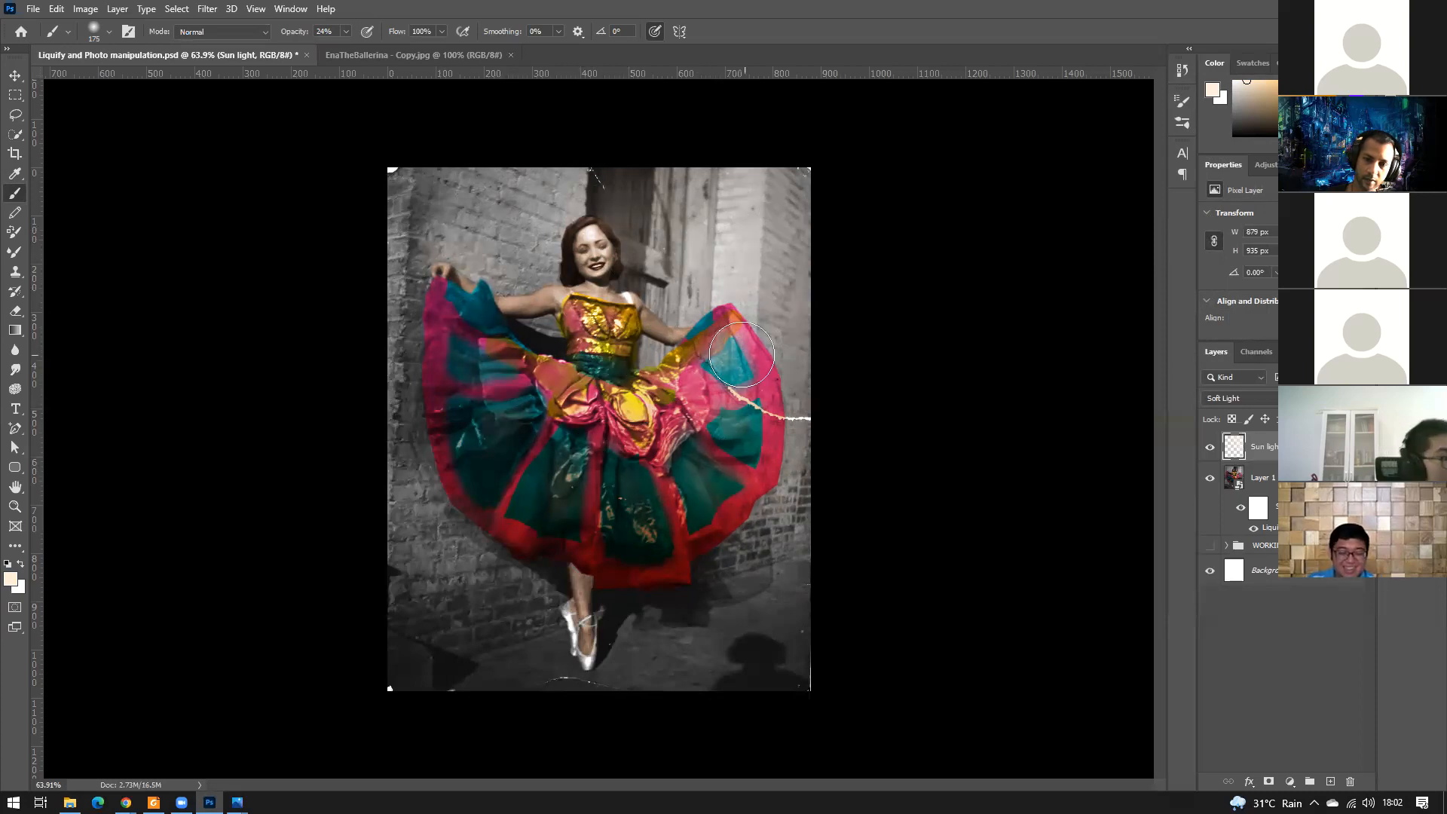
Choose an orange foreground colour and paint a warm glow over the dancer's face, shoulders and arm.
{"action": "left_click", "coordinate": [1319, 83]}
{"action": "left_click", "coordinate": [590, 252]}
{"action": "mouse_move", "coordinate": [599, 297]}
{"action": "left_mouse_down"}
{"action": "mouse_move", "coordinate": [674, 327]}
{"action": "mouse_move", "coordinate": [724, 316]}
{"action": "left_mouse_up"}
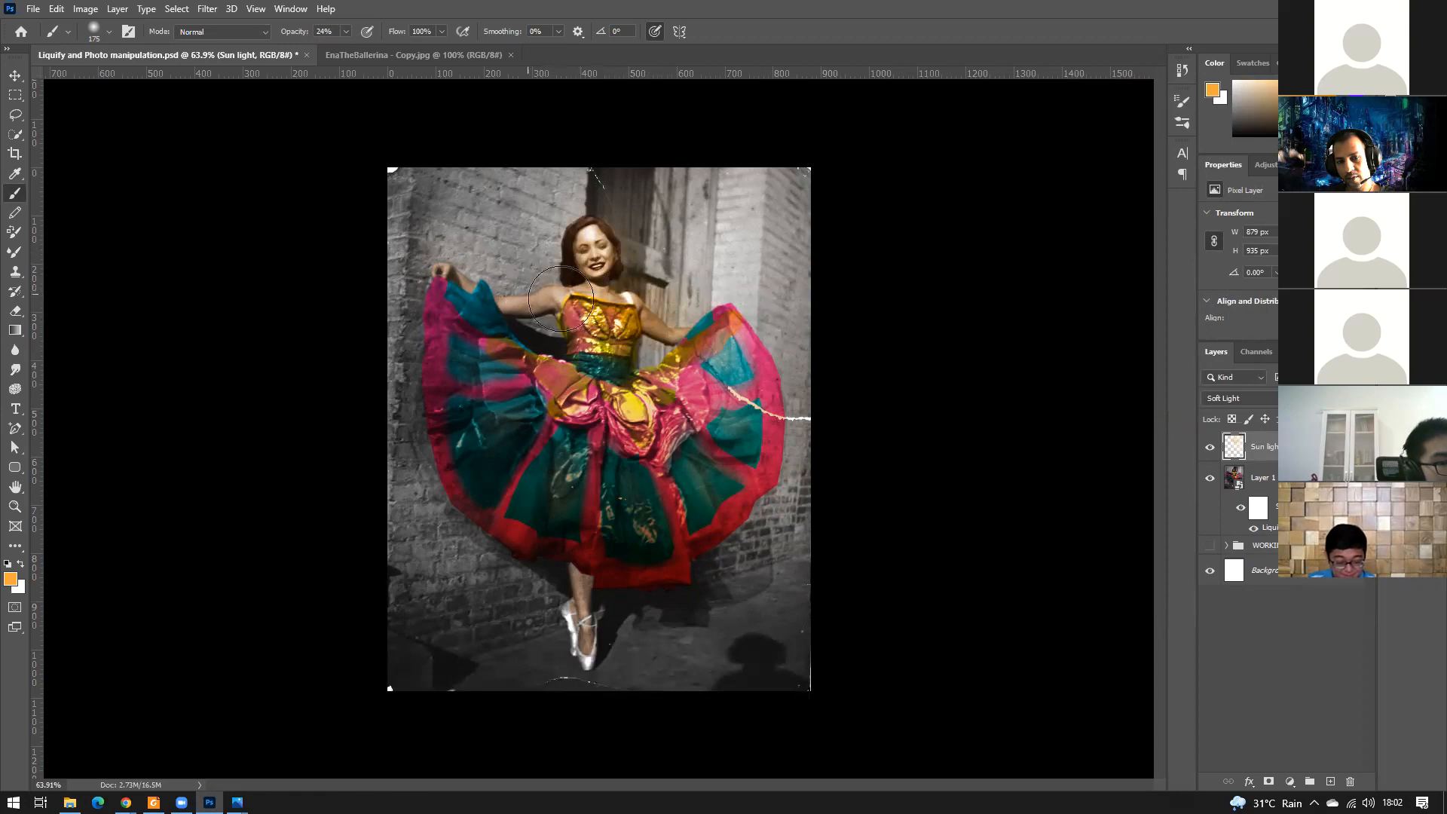
Enlarge the brush to 1100 px and sweep broad blue, orange and red tints across the whole photo.
{"action": "key", "text": "bracketright"}
{"action": "key", "text": "bracketright"}
{"action": "key", "text": "bracketright"}
{"action": "key", "text": "bracketright"}
{"action": "mouse_move", "coordinate": [644, 296]}
{"action": "left_mouse_down"}
{"action": "mouse_move", "coordinate": [804, 505]}
{"action": "mouse_move", "coordinate": [908, 572]}
{"action": "left_mouse_up"}
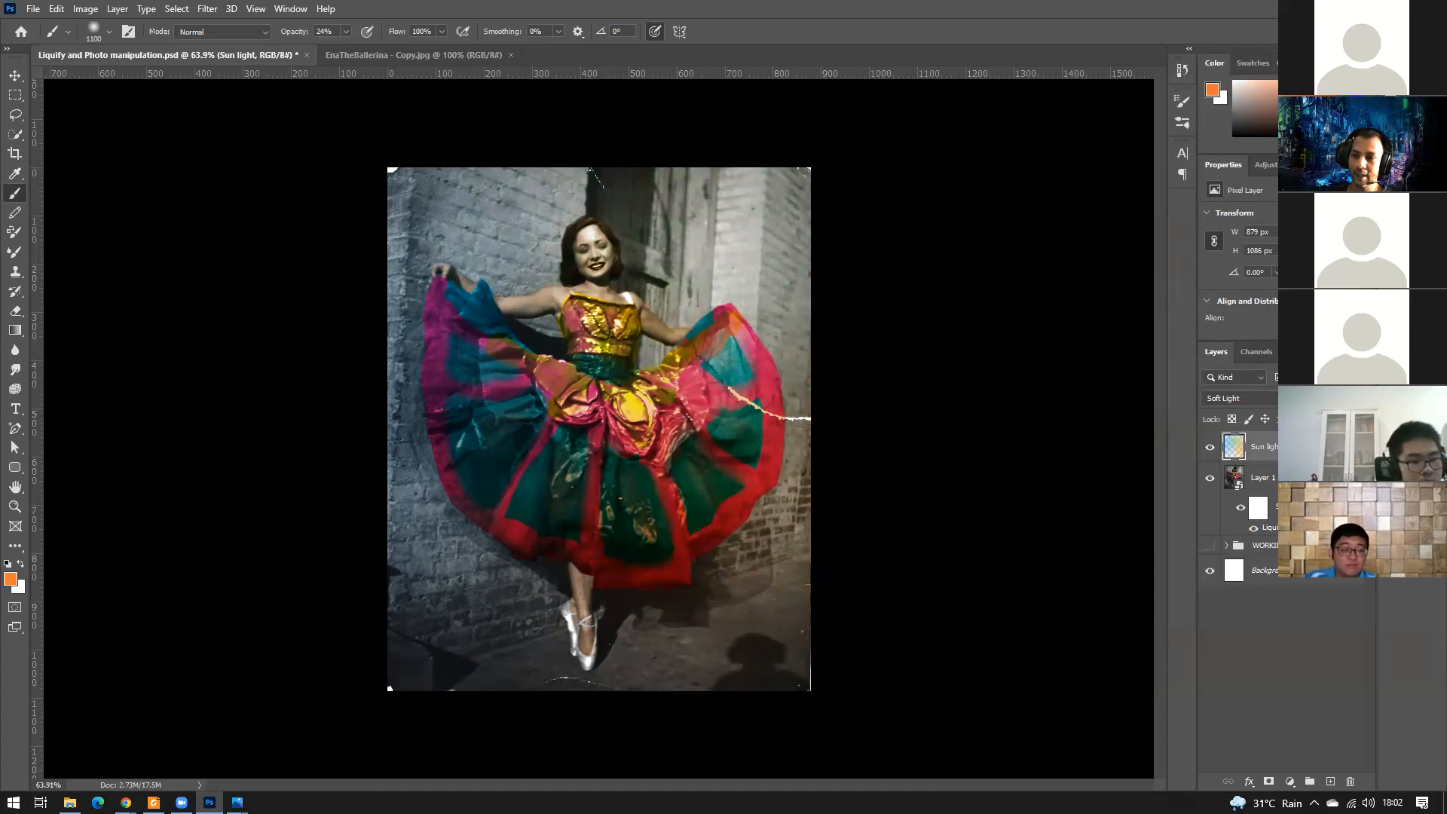
{"action": "mouse_move", "coordinate": [778, 445]}
{"action": "left_mouse_down"}
{"action": "mouse_move", "coordinate": [726, 514]}
{"action": "mouse_move", "coordinate": [398, 605]}
{"action": "left_mouse_up"}
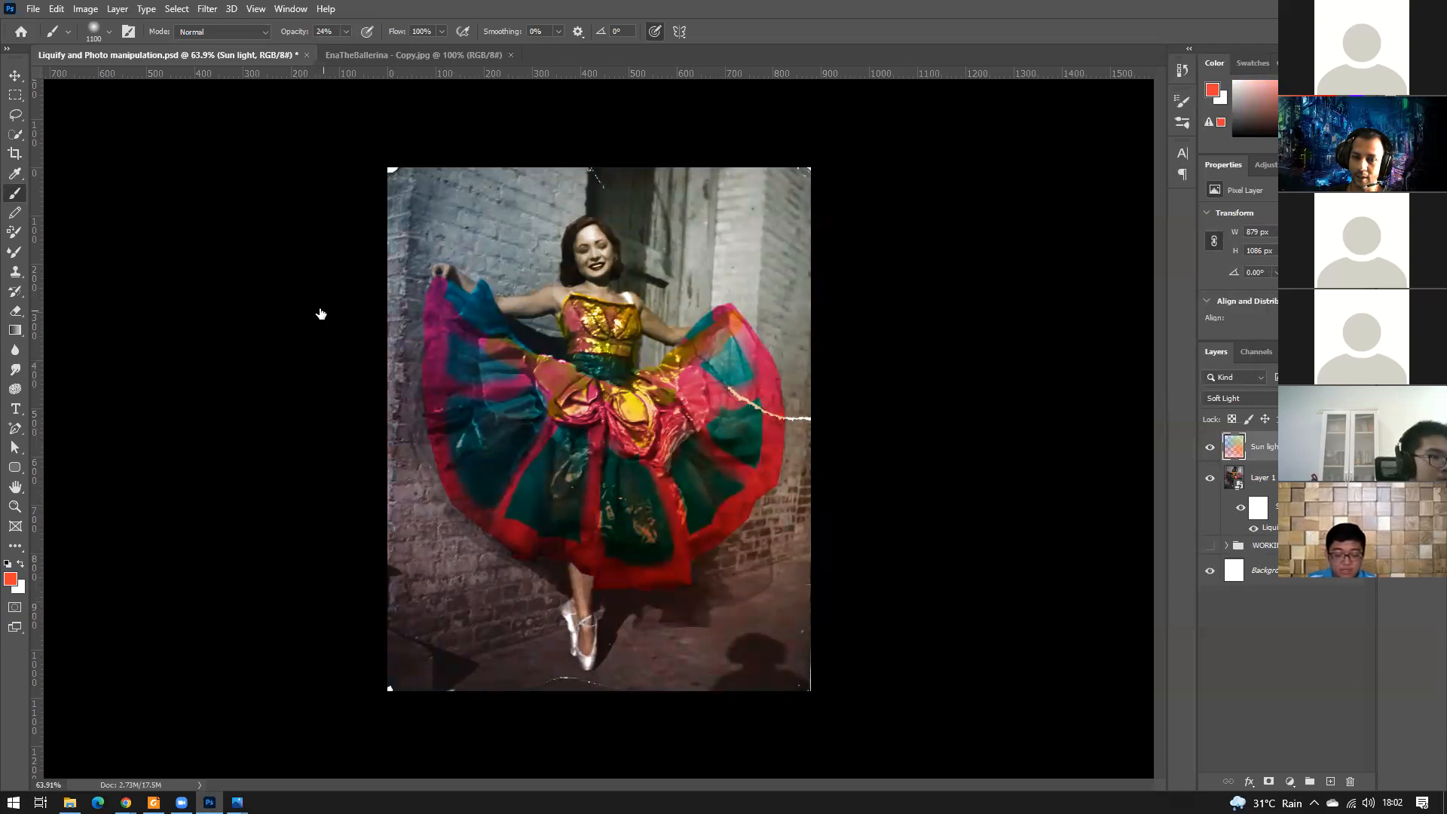
{"action": "scroll", "coordinate": [979, 498], "scroll_direction": "down", "scroll_amount": 2}
{"action": "scroll", "coordinate": [979, 498], "scroll_direction": "up", "scroll_amount": 3}
{"action": "scroll", "coordinate": [977, 496], "scroll_direction": "down", "scroll_amount": 1}
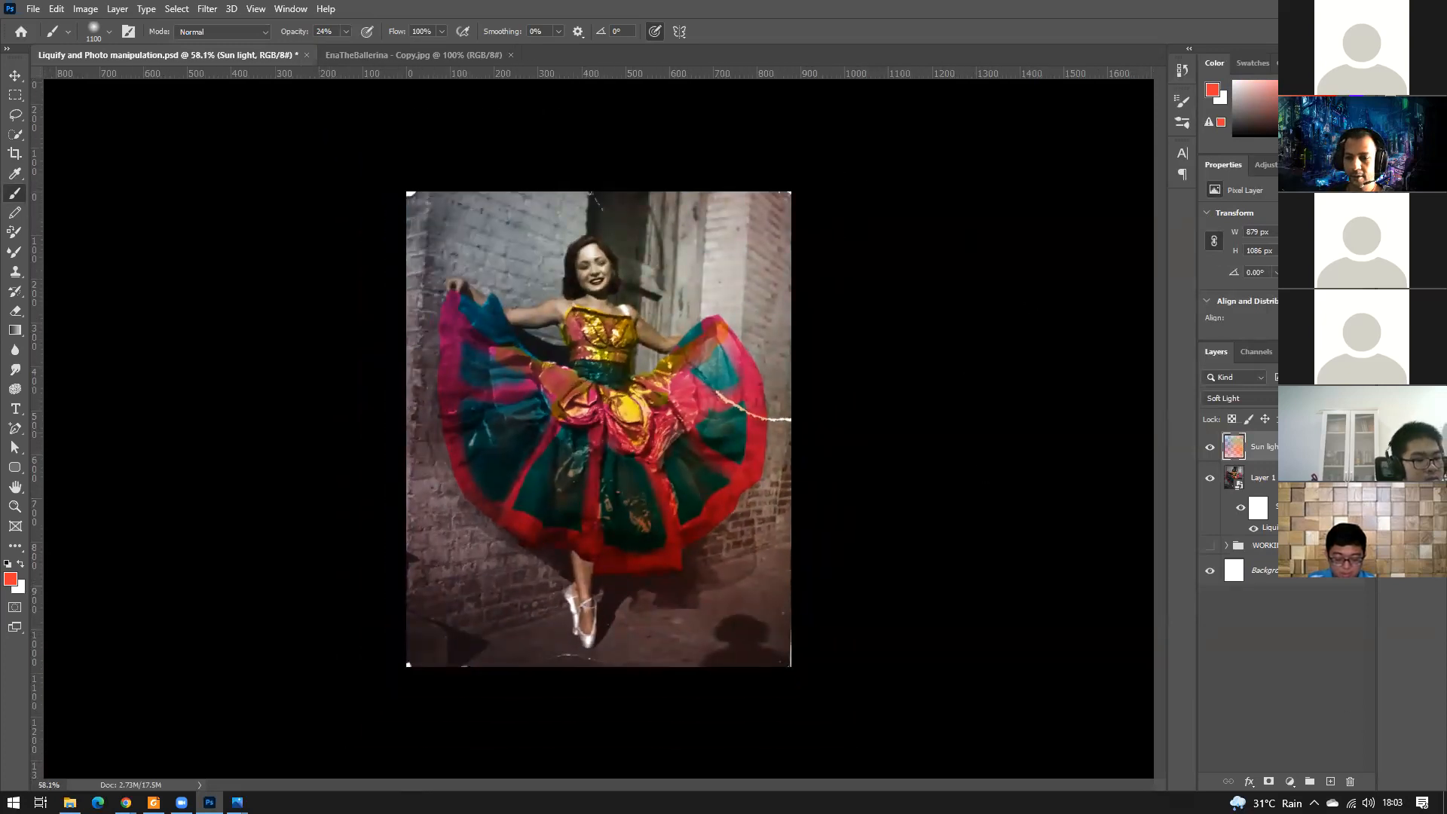
Add a layer named Vignette above Sun light and choose a dark grey foreground colour.
{"action": "left_click", "coordinate": [1331, 782]}
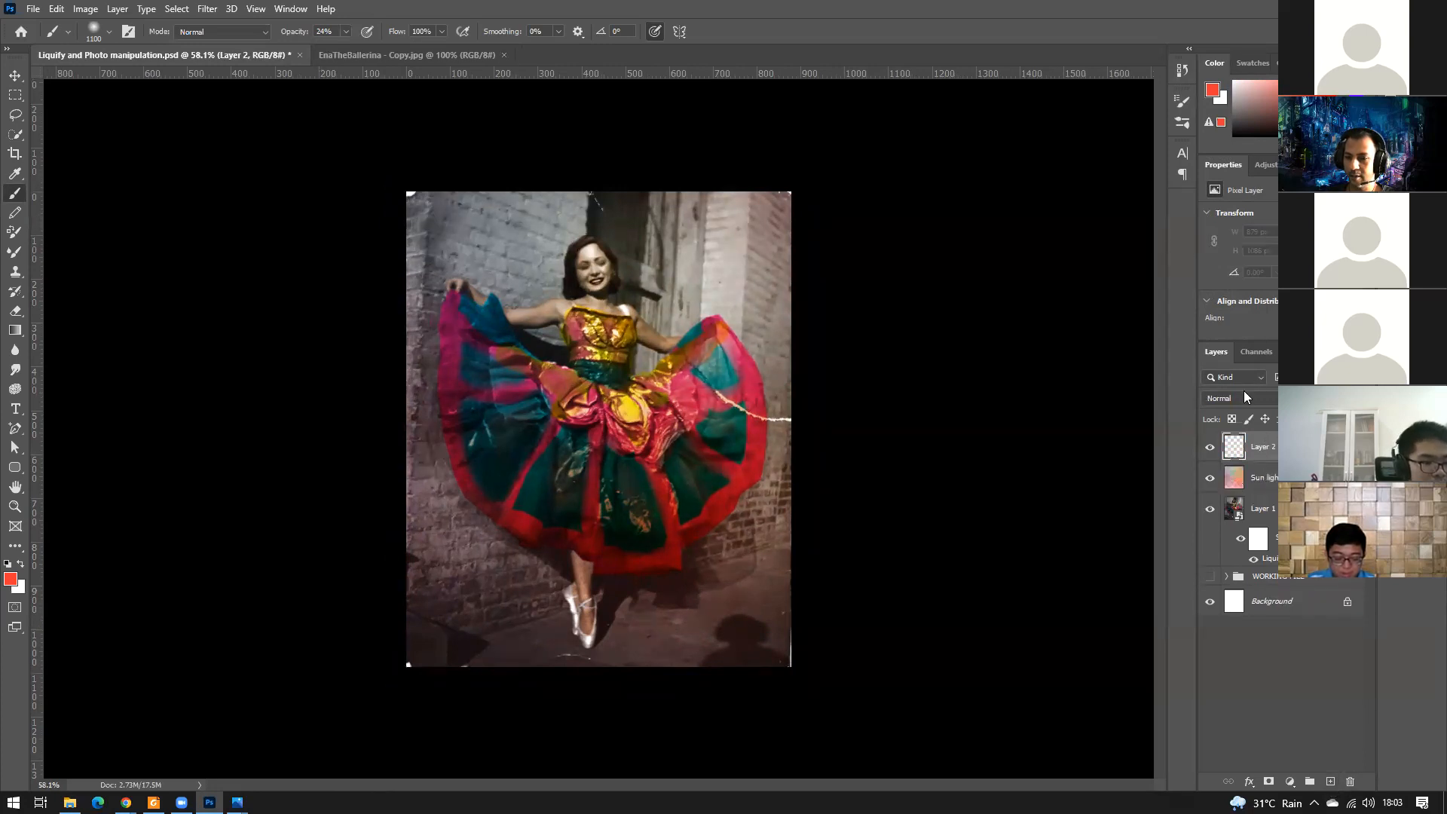
{"action": "left_click", "coordinate": [1236, 119]}
{"action": "left_click", "coordinate": [1233, 115]}
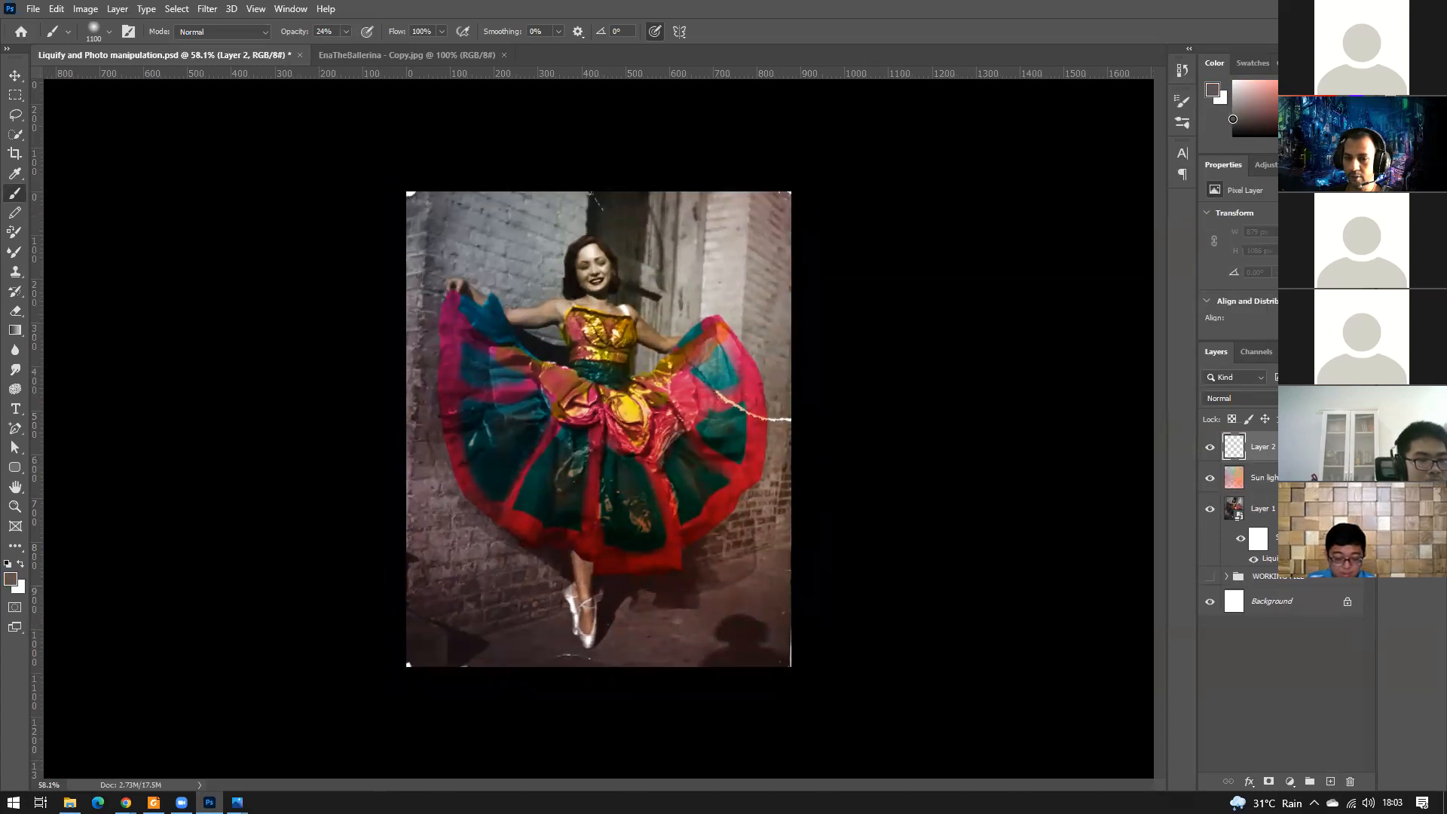
{"action": "double_click", "coordinate": [1263, 448]}
{"action": "type", "text": "Vignet"}
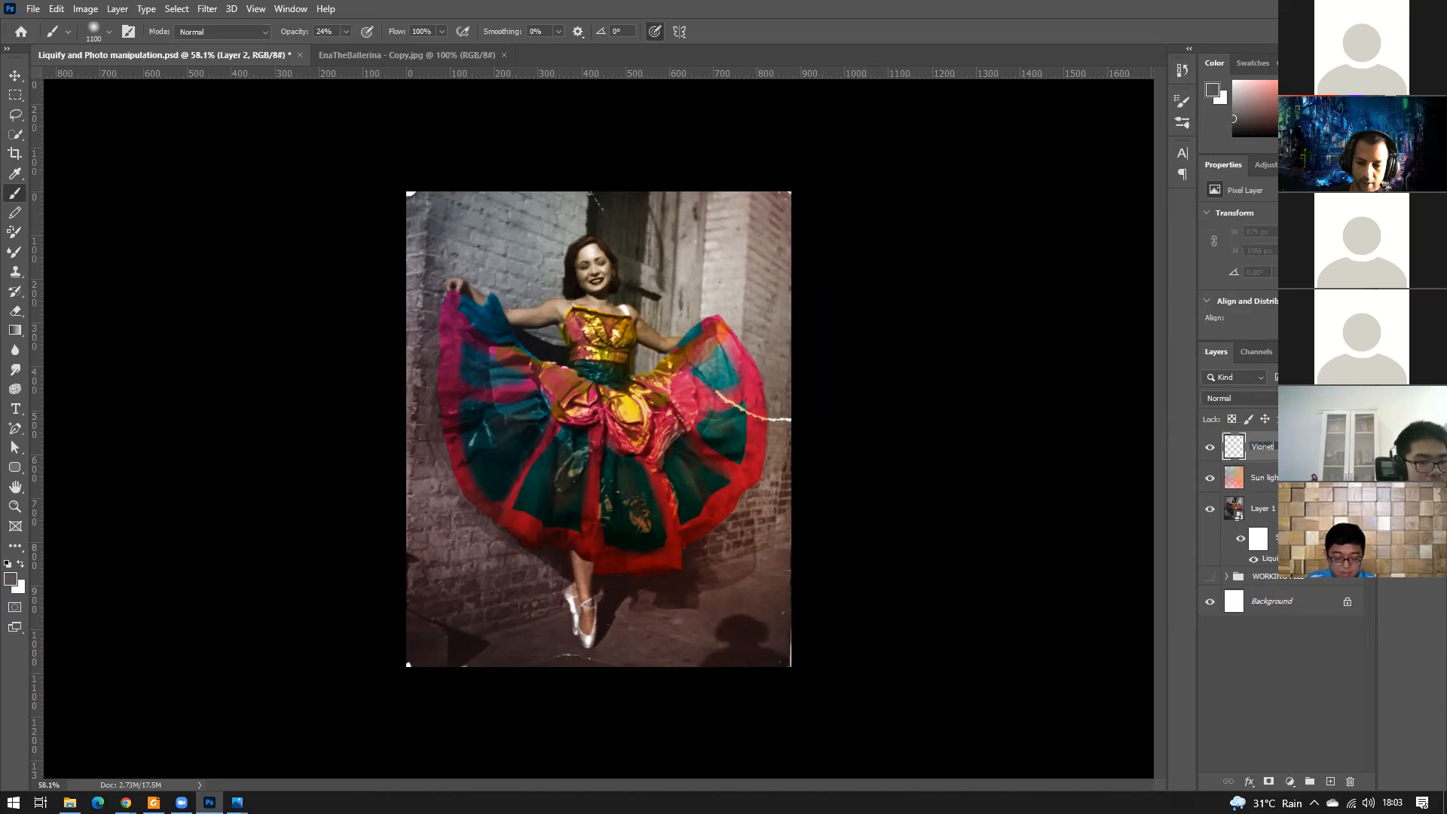
{"action": "type", "text": "te"}
{"action": "key", "text": "Return"}
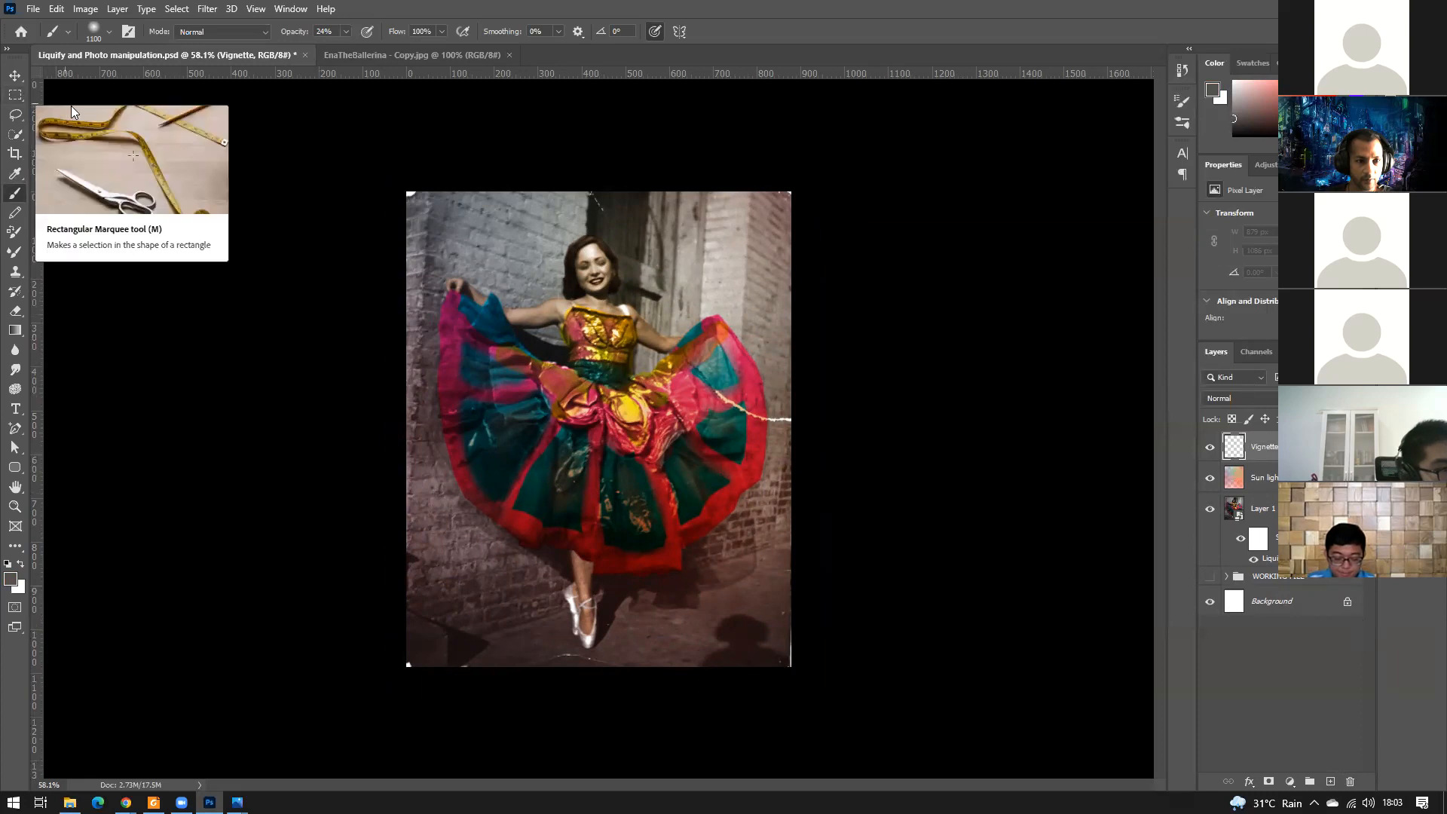
Select an ellipse of about 829 × 1047 px centred on the dancer and invert the selection.
{"action": "left_click_drag", "start_coordinate": [18, 101], "coordinate": [69, 109]}
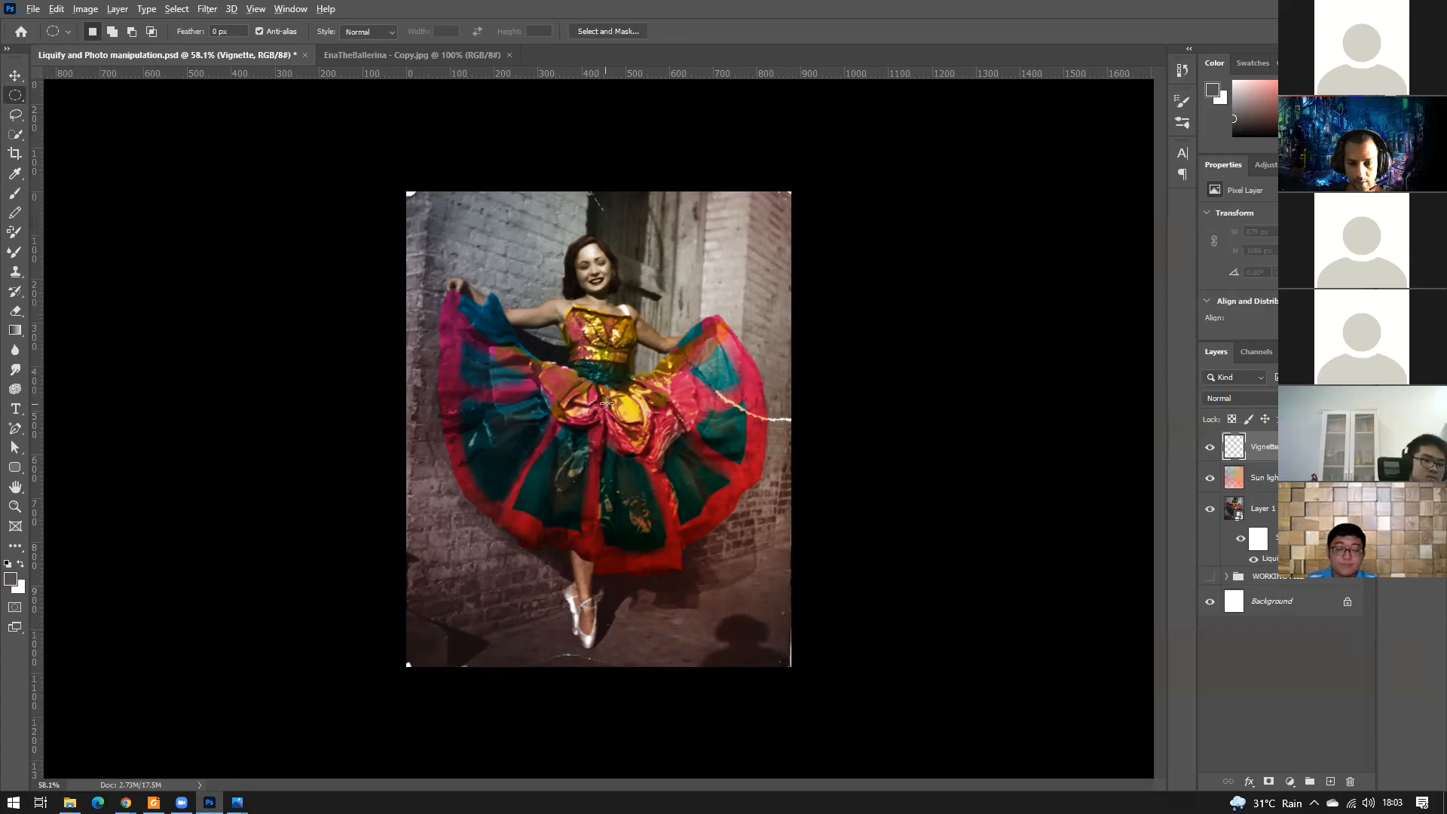
{"action": "left_click_drag", "start_coordinate": [603, 404], "coordinate": [416, 171]}
{"action": "left_click_drag", "start_coordinate": [609, 315], "coordinate": [608, 331]}
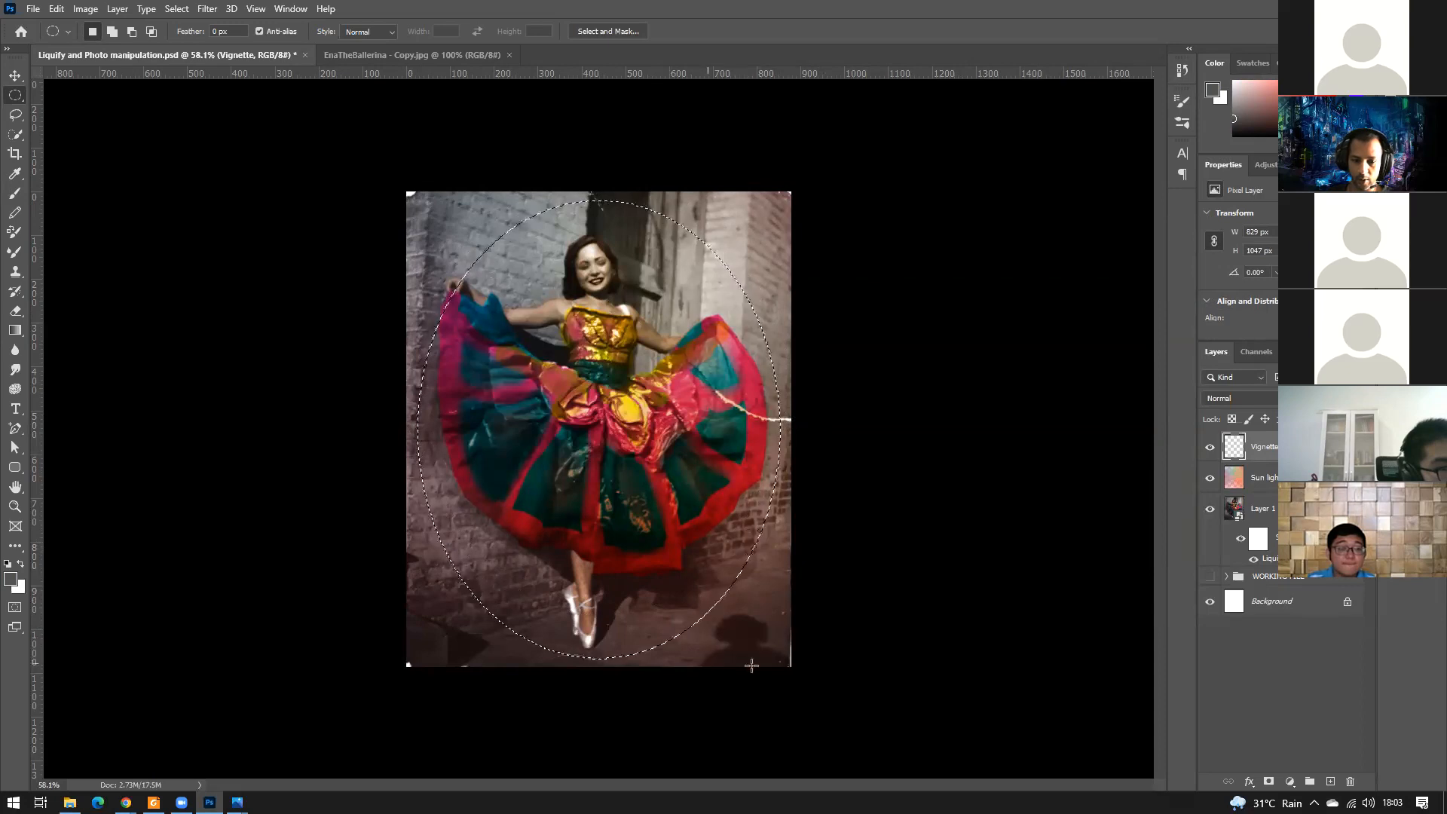
{"action": "key", "text": "shift"}
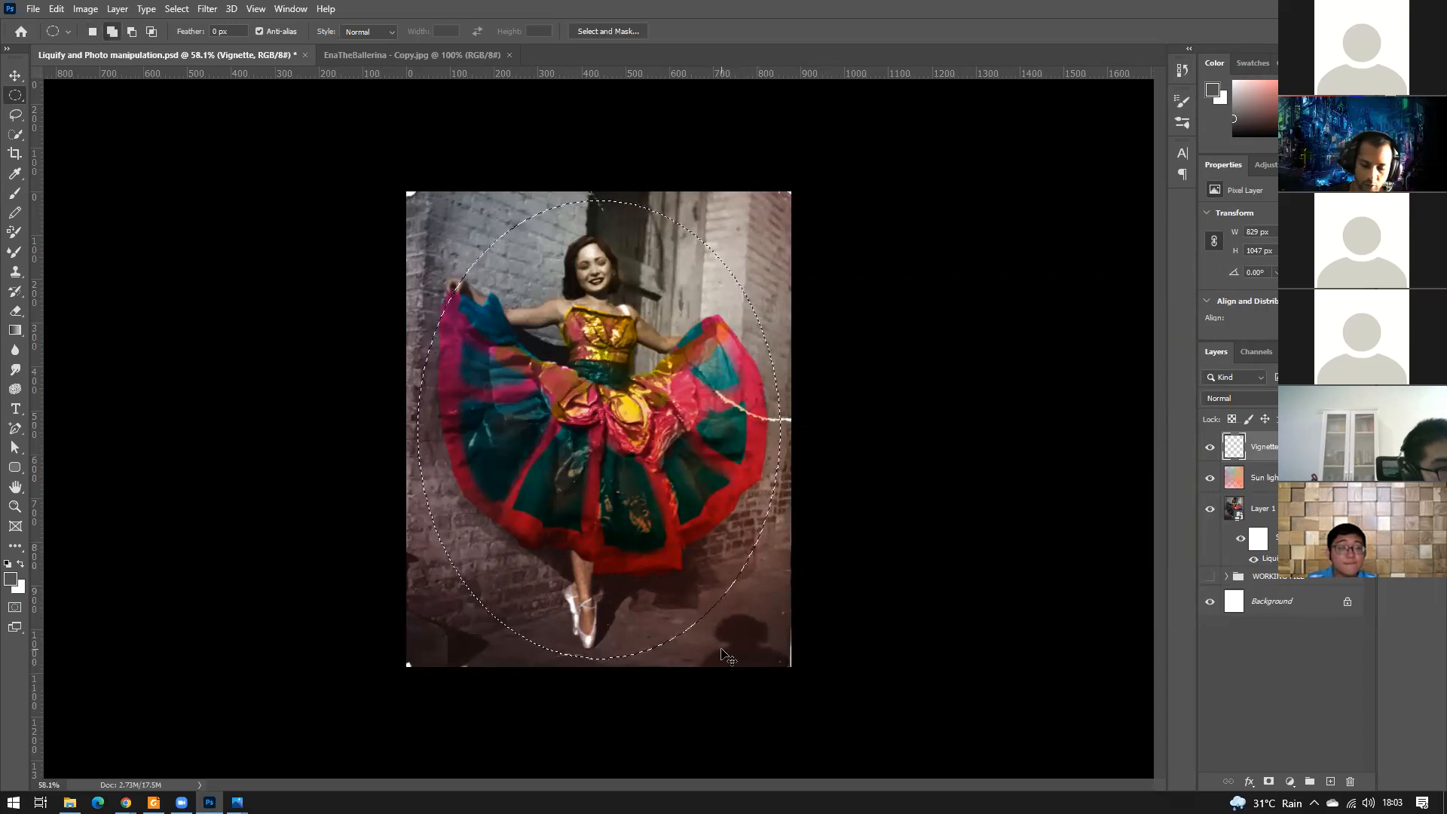
{"action": "key", "text": "ctrl+shift+i"}
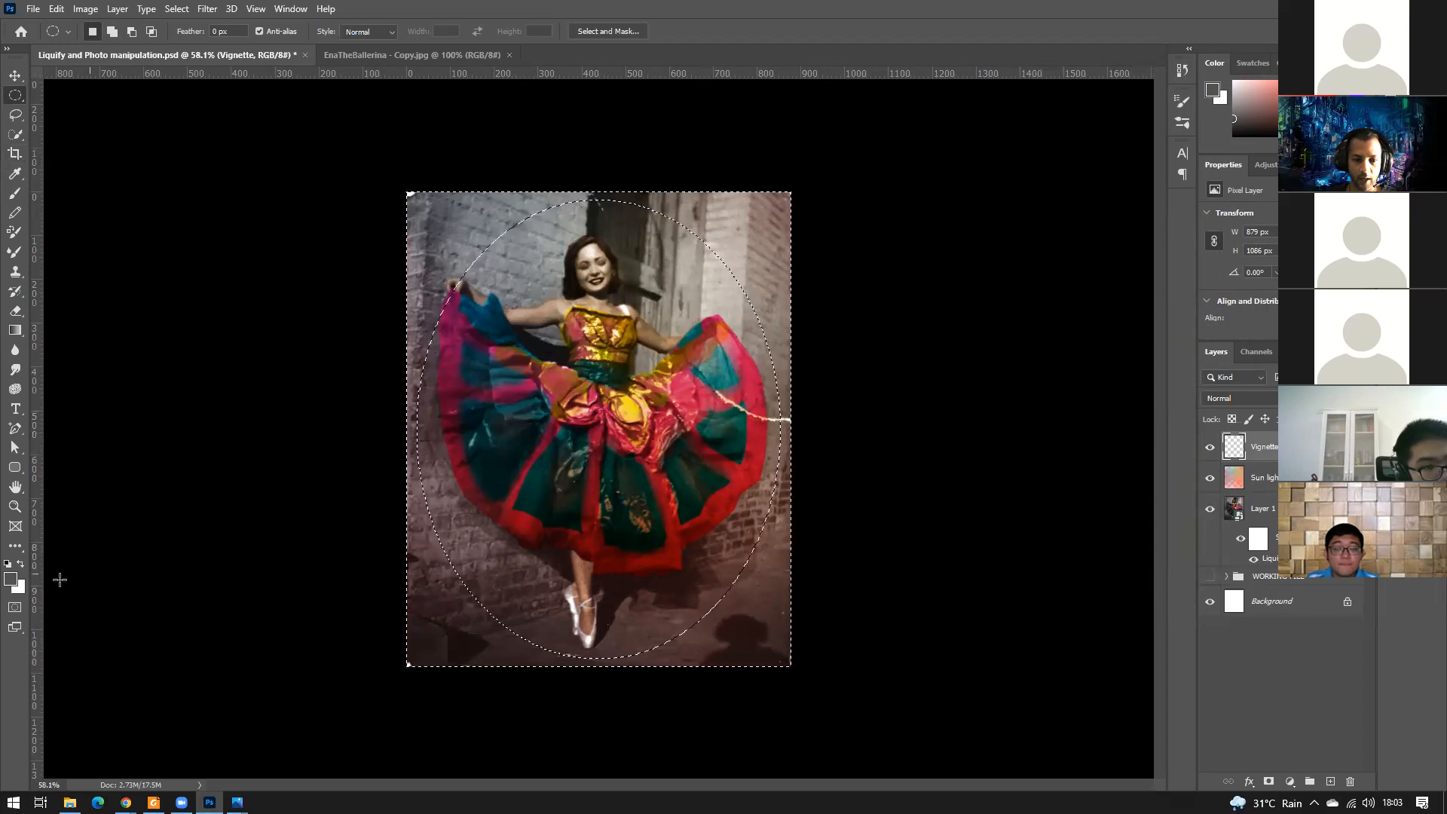
Set the foreground colour to 121212 and fill the selected area outside the ellipse with it.
{"action": "left_click", "coordinate": [11, 579]}
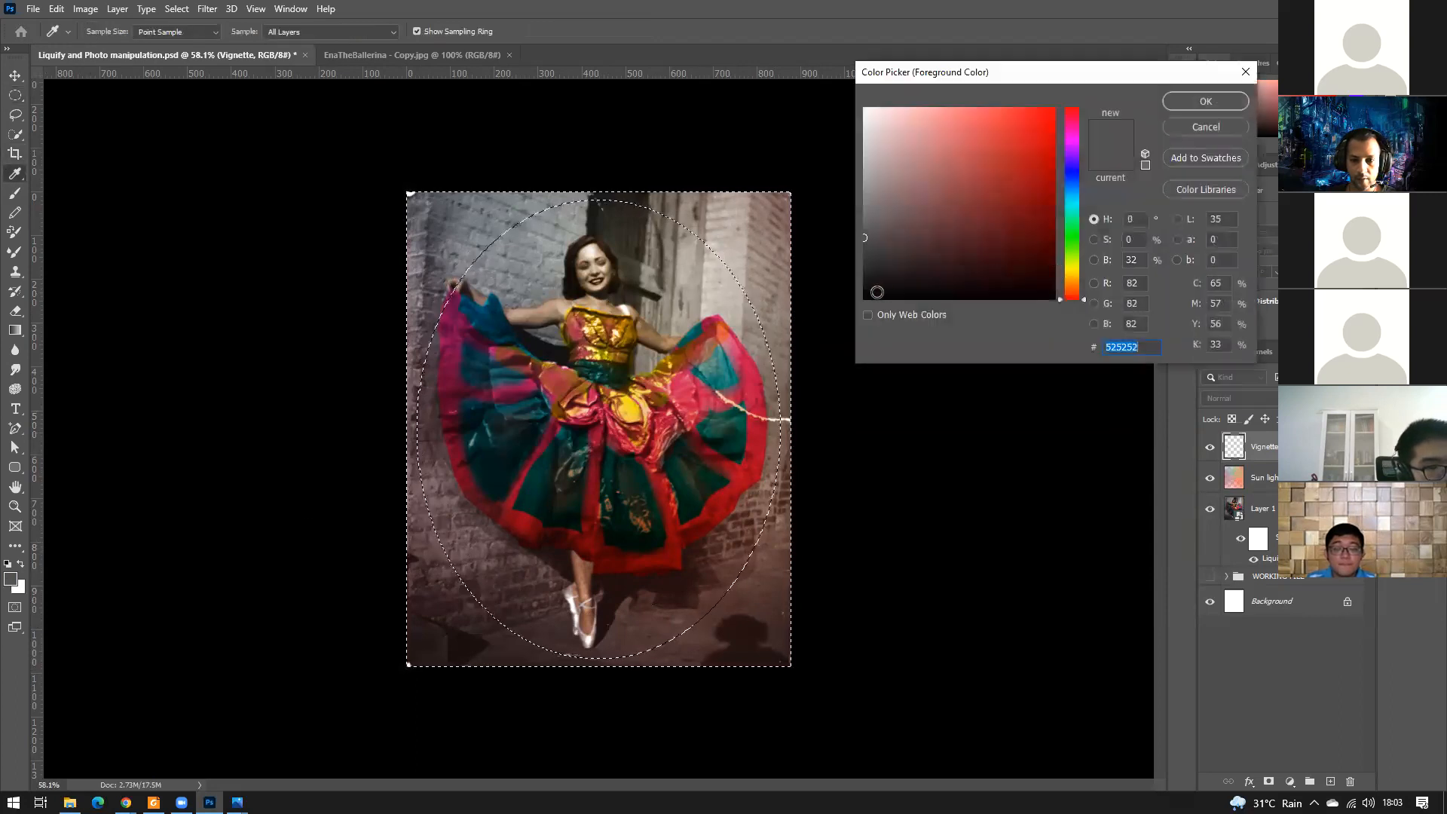
{"action": "left_click", "coordinate": [860, 285]}
{"action": "key", "text": "Return"}
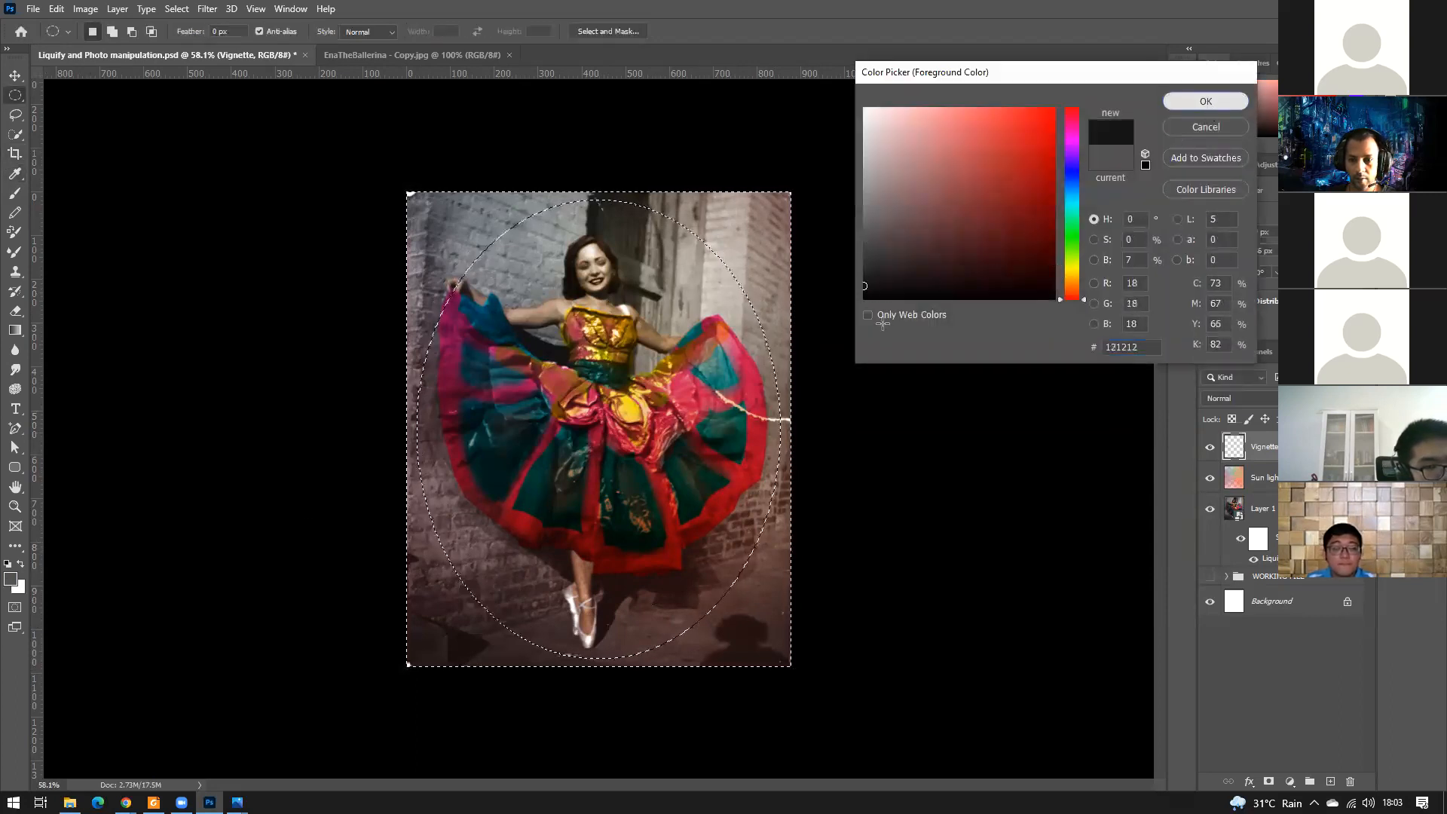
{"action": "key", "text": "shift+BackSpace"}
{"action": "key", "text": "Return"}
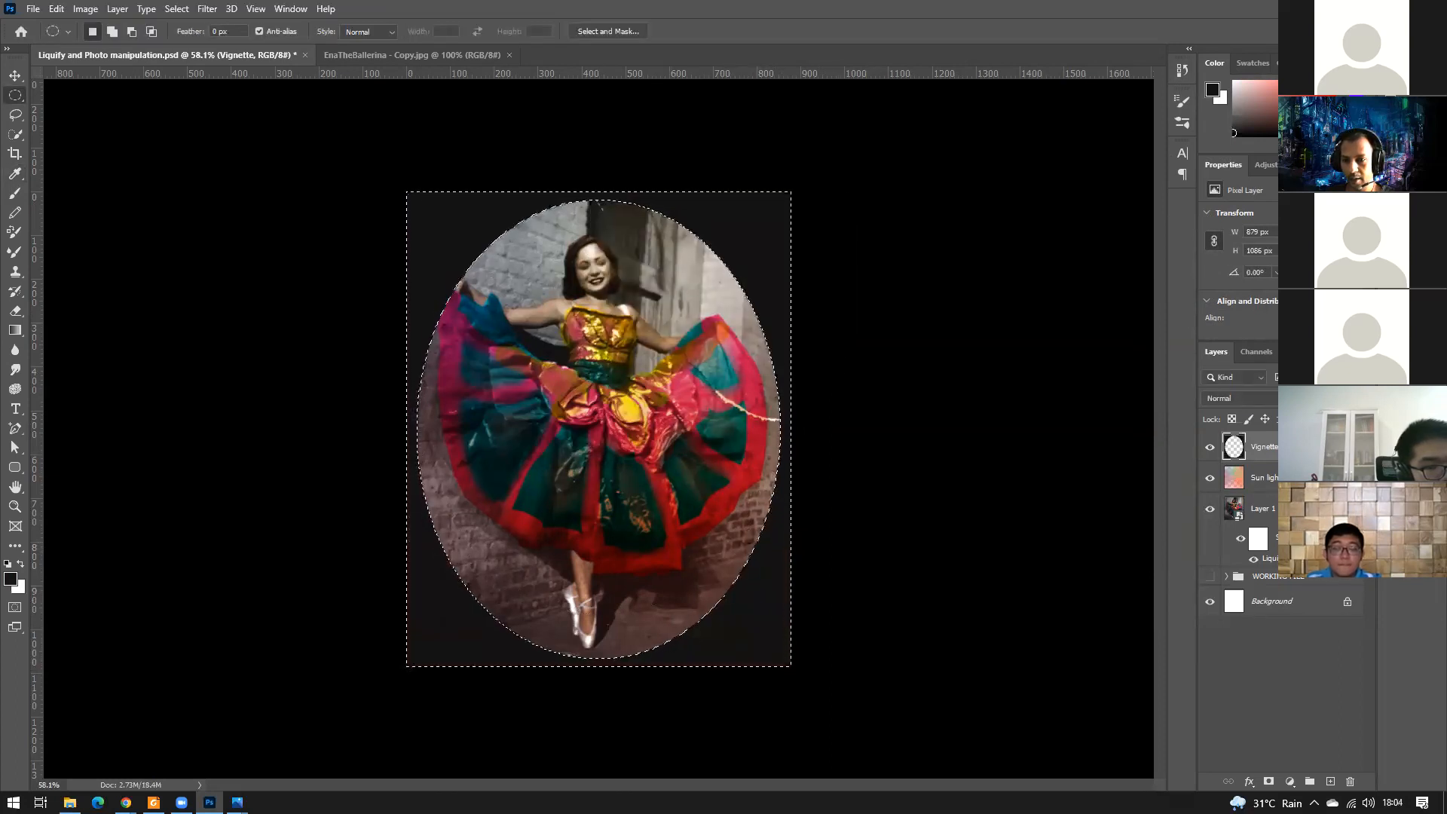
Set the Vignette layer to Multiply at 50% opacity and clear the selection.
{"action": "left_click", "coordinate": [1236, 398]}
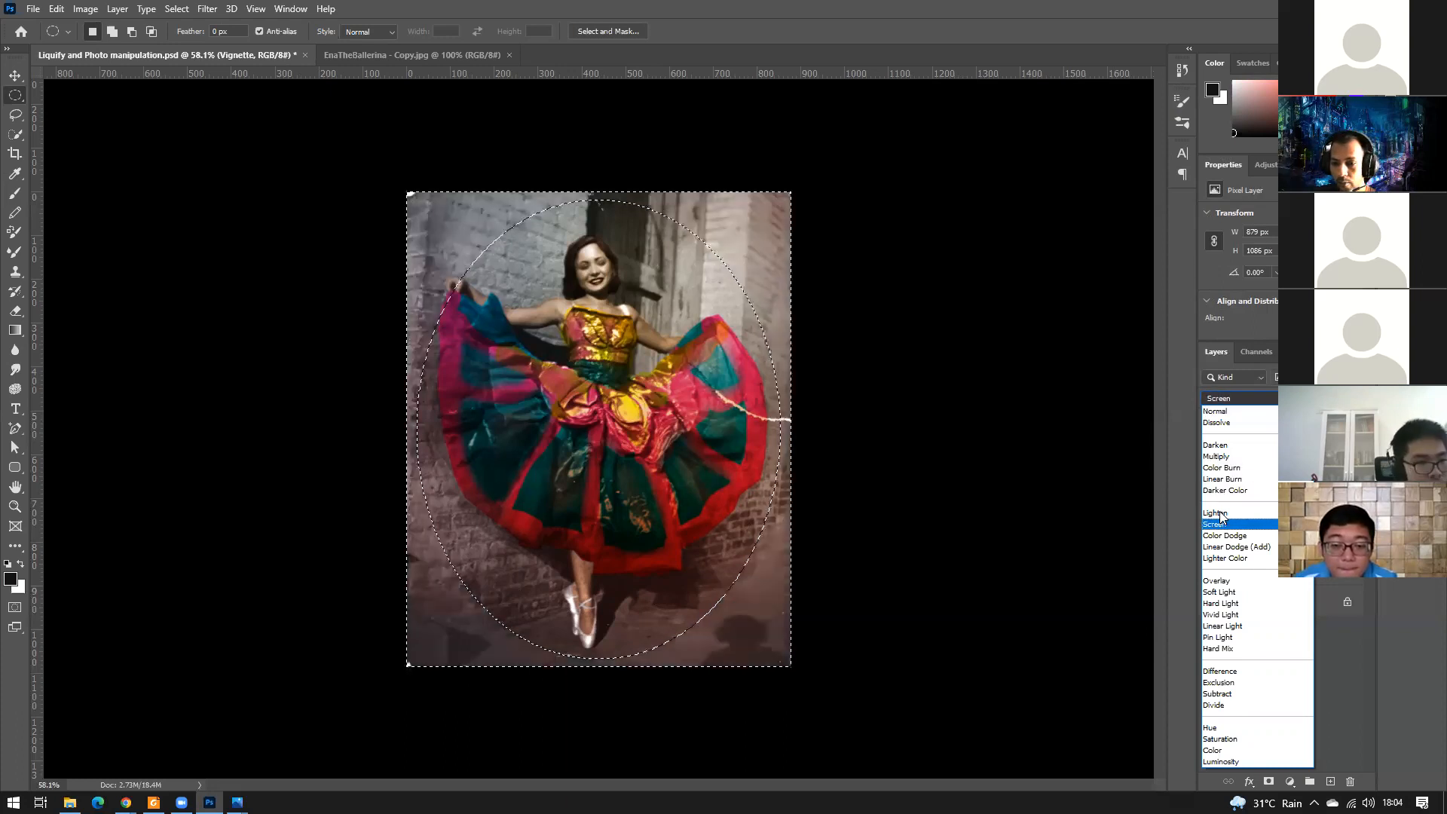
{"action": "left_click", "coordinate": [1237, 458]}
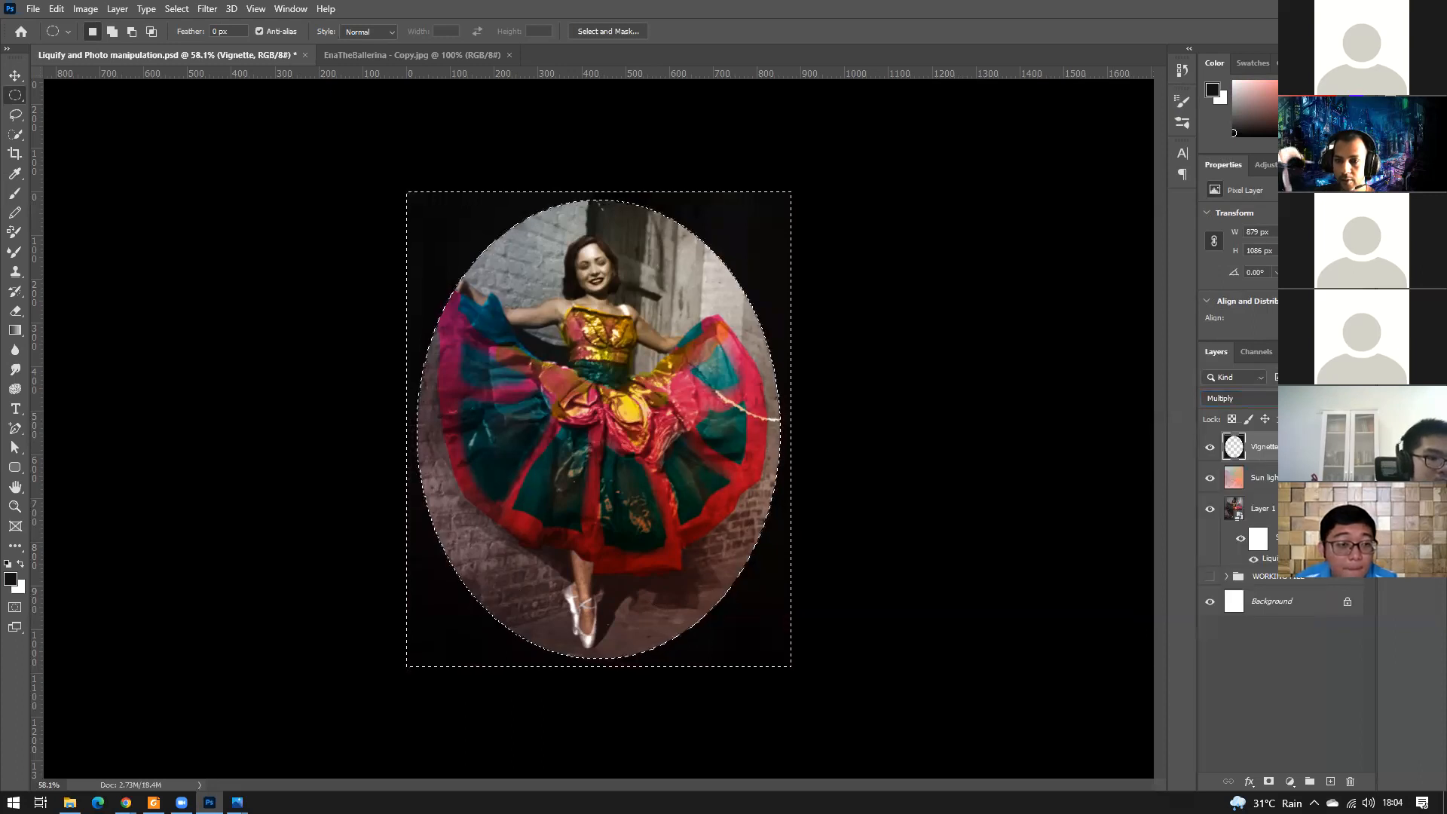
{"action": "key", "text": "5"}
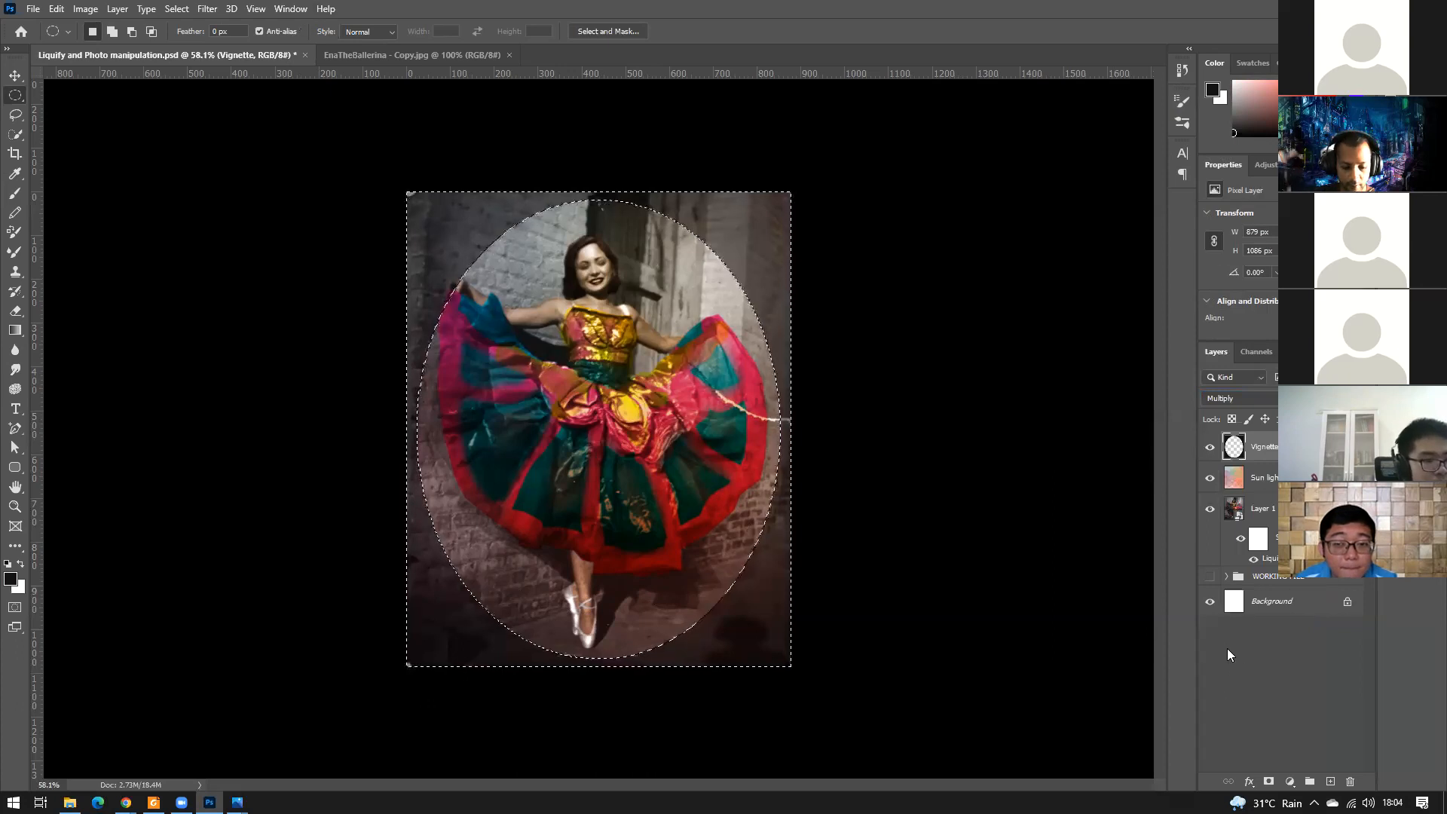
{"action": "key", "text": "ctrl+d"}
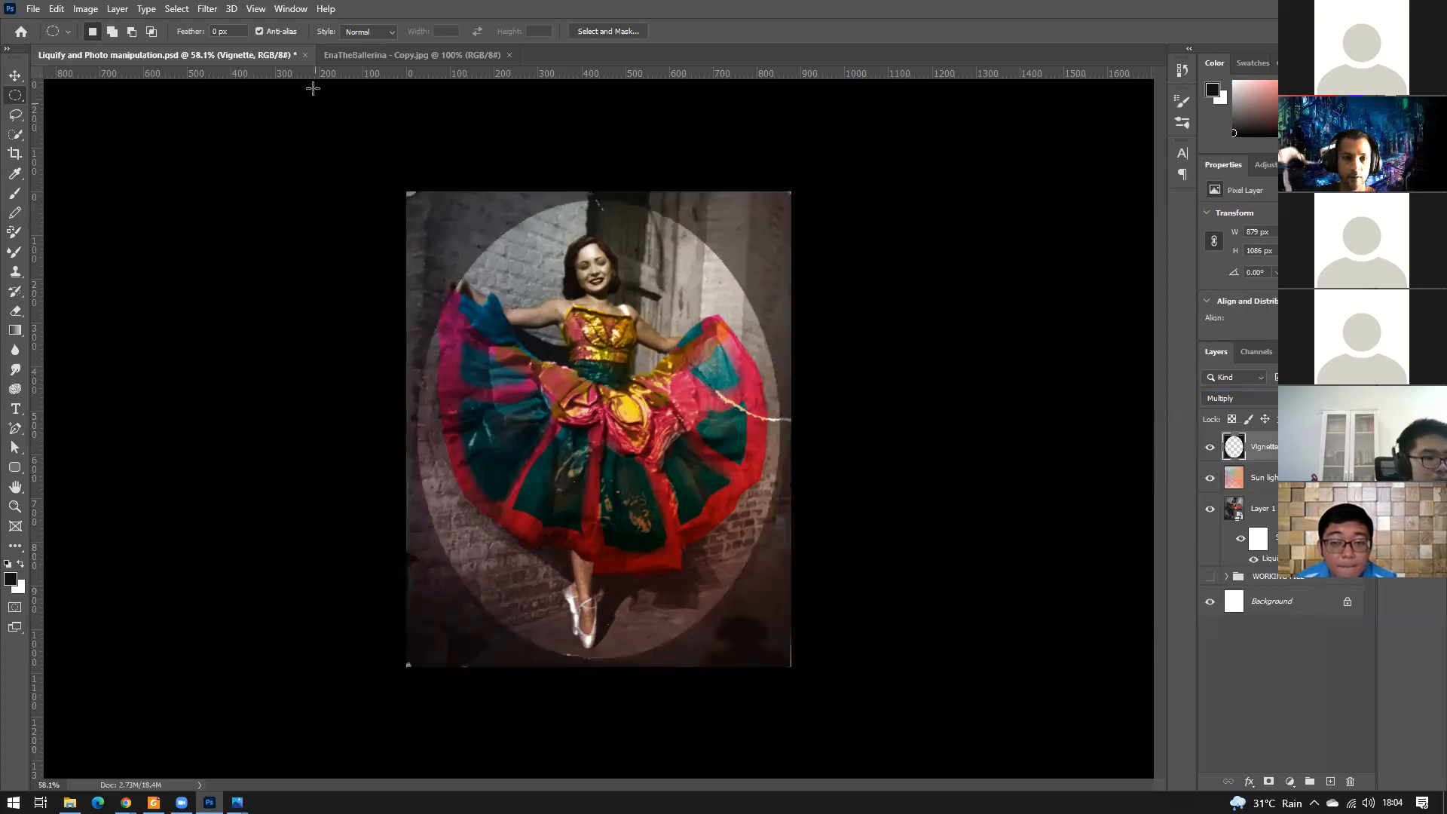
Soften the edge of the dark oval on the Vignette layer with a Gaussian Blur.
{"action": "left_click", "coordinate": [204, 8]}
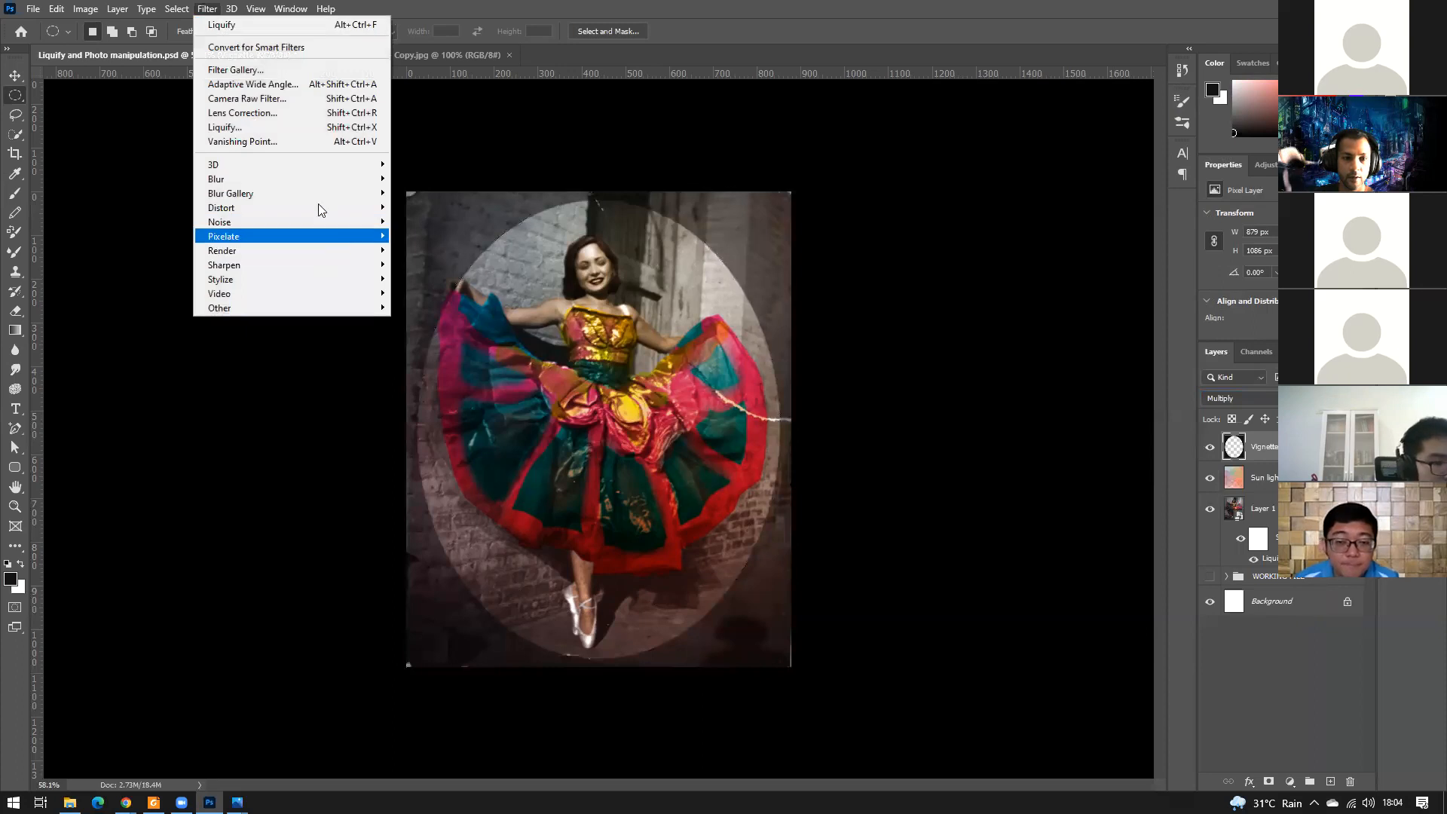
{"action": "mouse_move", "coordinate": [329, 182]}
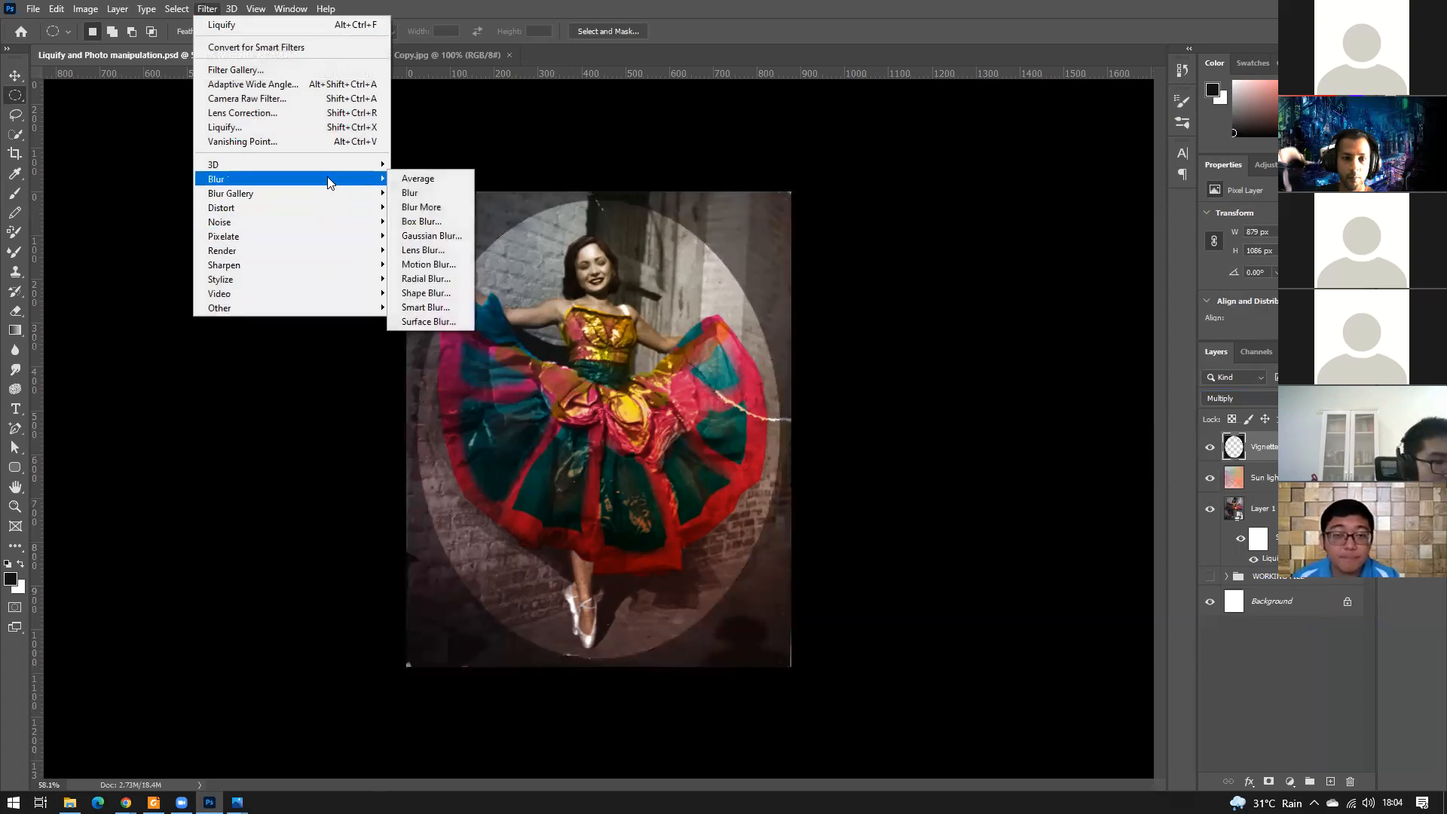
{"action": "left_click", "coordinate": [434, 236]}
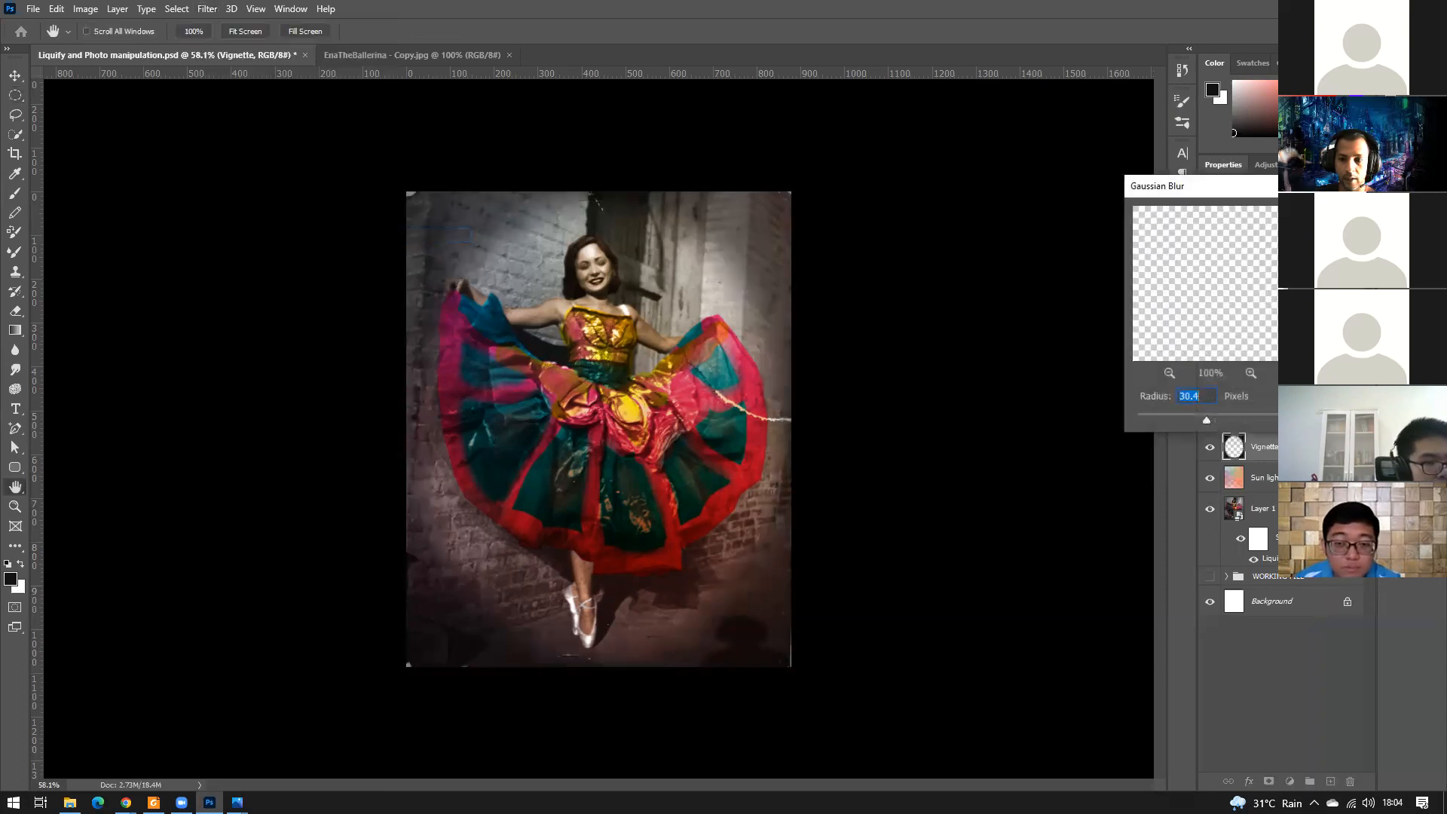
{"action": "key", "text": "Return"}
{"action": "scroll", "coordinate": [892, 590], "scroll_direction": "down", "scroll_amount": 2}
{"action": "scroll", "coordinate": [892, 590], "scroll_direction": "up", "scroll_amount": 2}
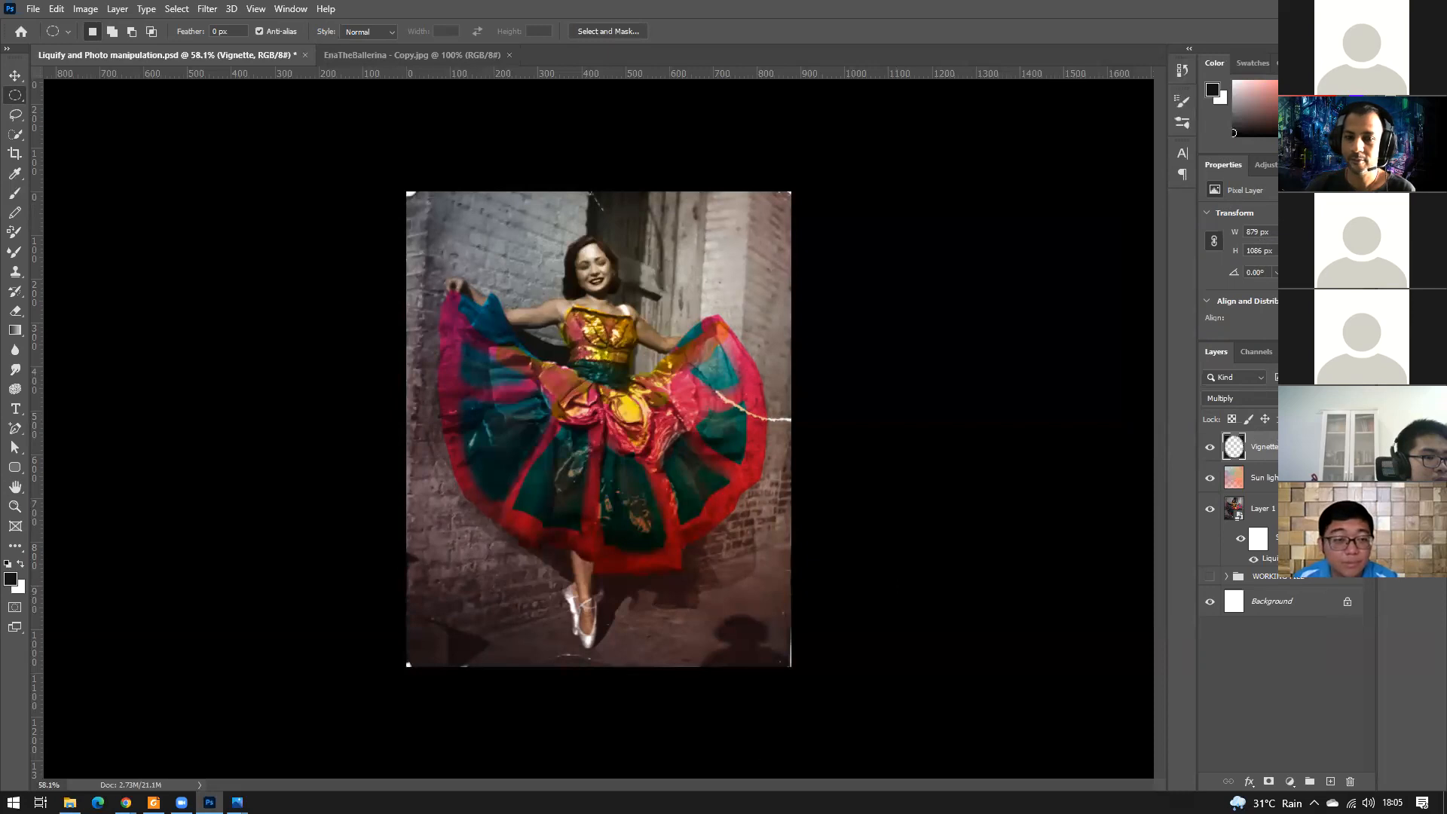
{"action": "scroll", "coordinate": [622, 595], "scroll_direction": "down", "scroll_amount": 2}
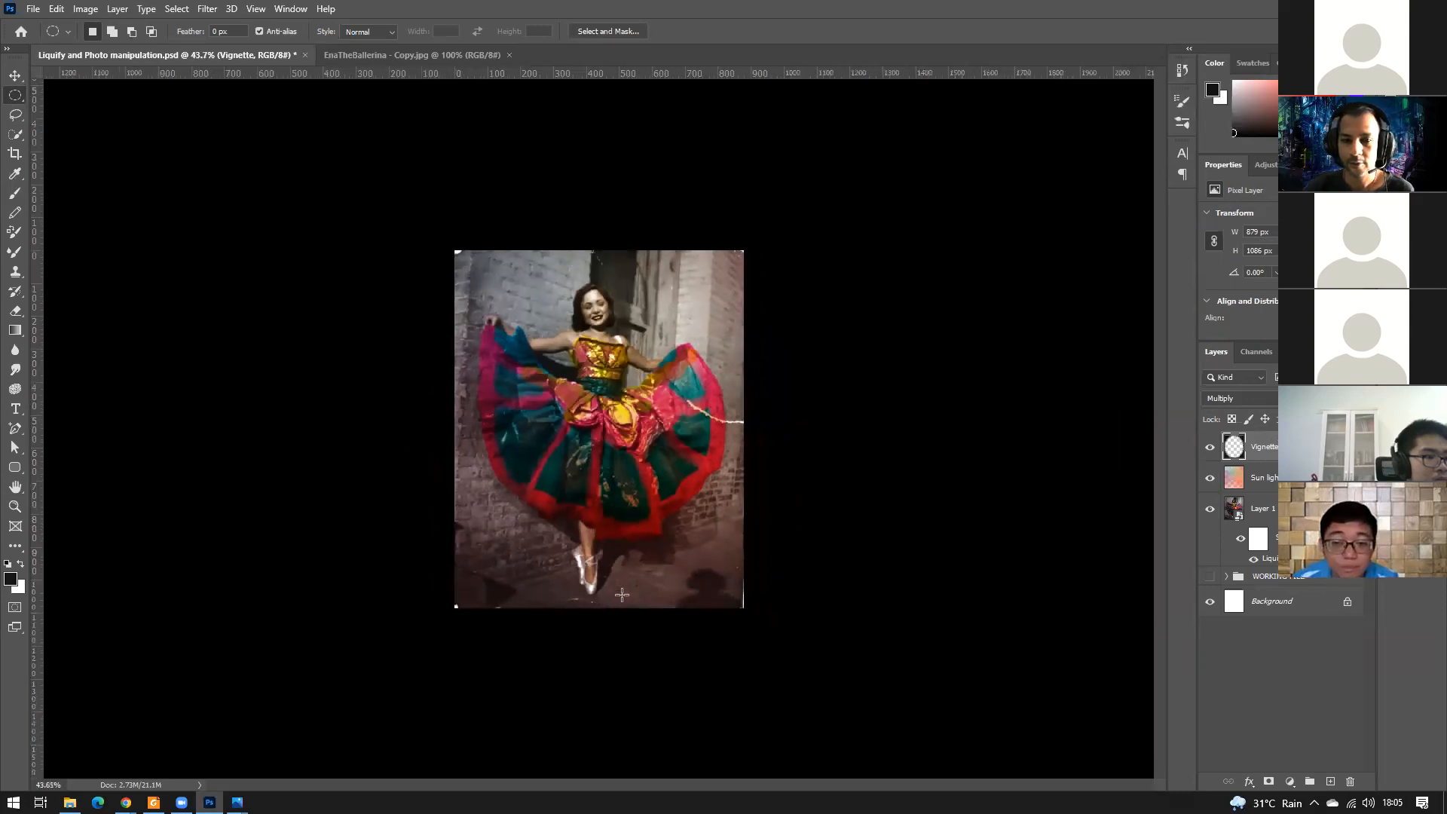
{"action": "scroll", "coordinate": [622, 595], "scroll_direction": "up", "scroll_amount": 2}
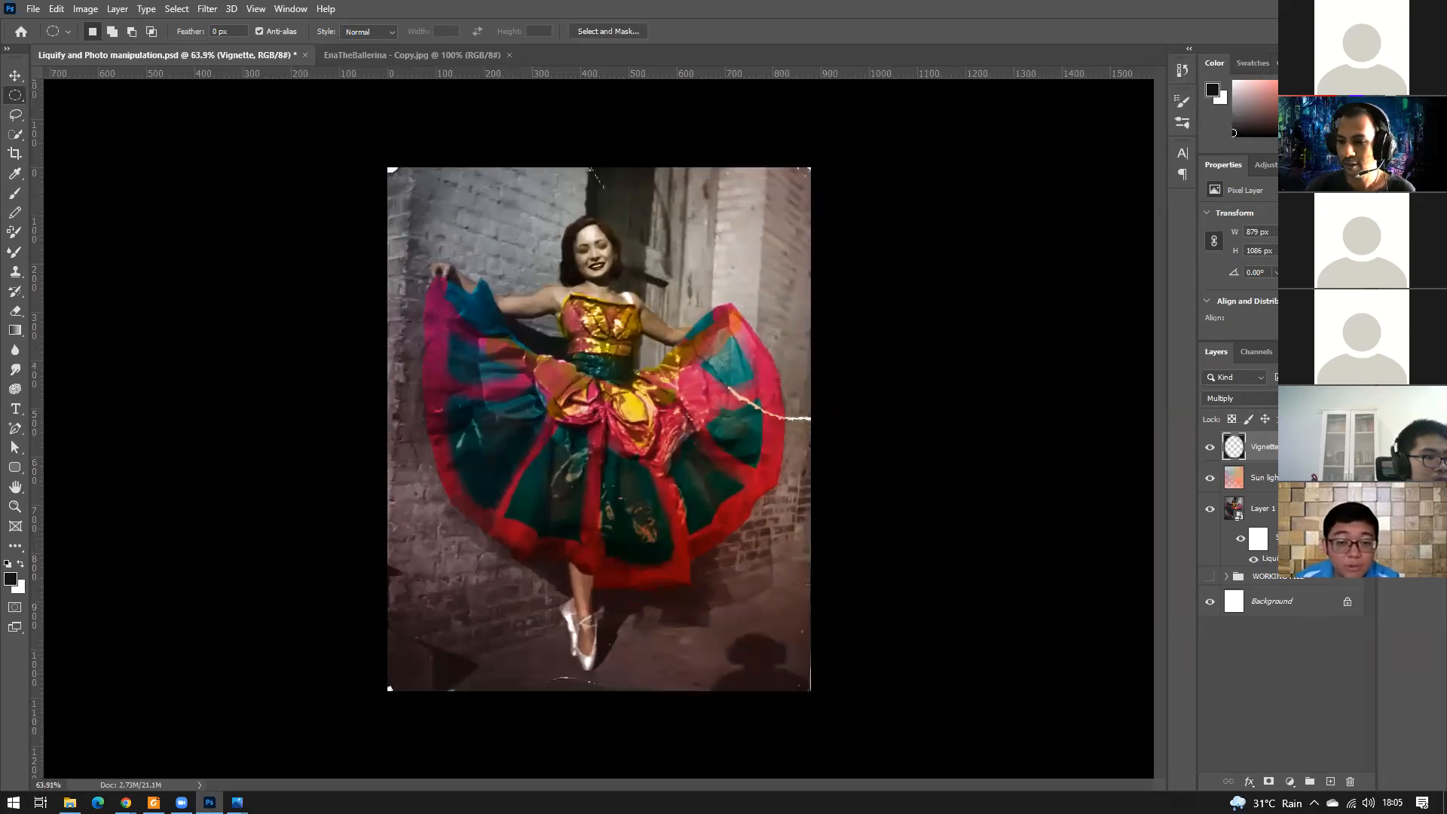
Duplicate the EnaTheBallerina smart object from the WORKING FILE group to just above the Background layer.
{"action": "left_click", "coordinate": [1227, 577]}
{"action": "scroll", "coordinate": [1240, 633], "scroll_direction": "down", "scroll_amount": 3}
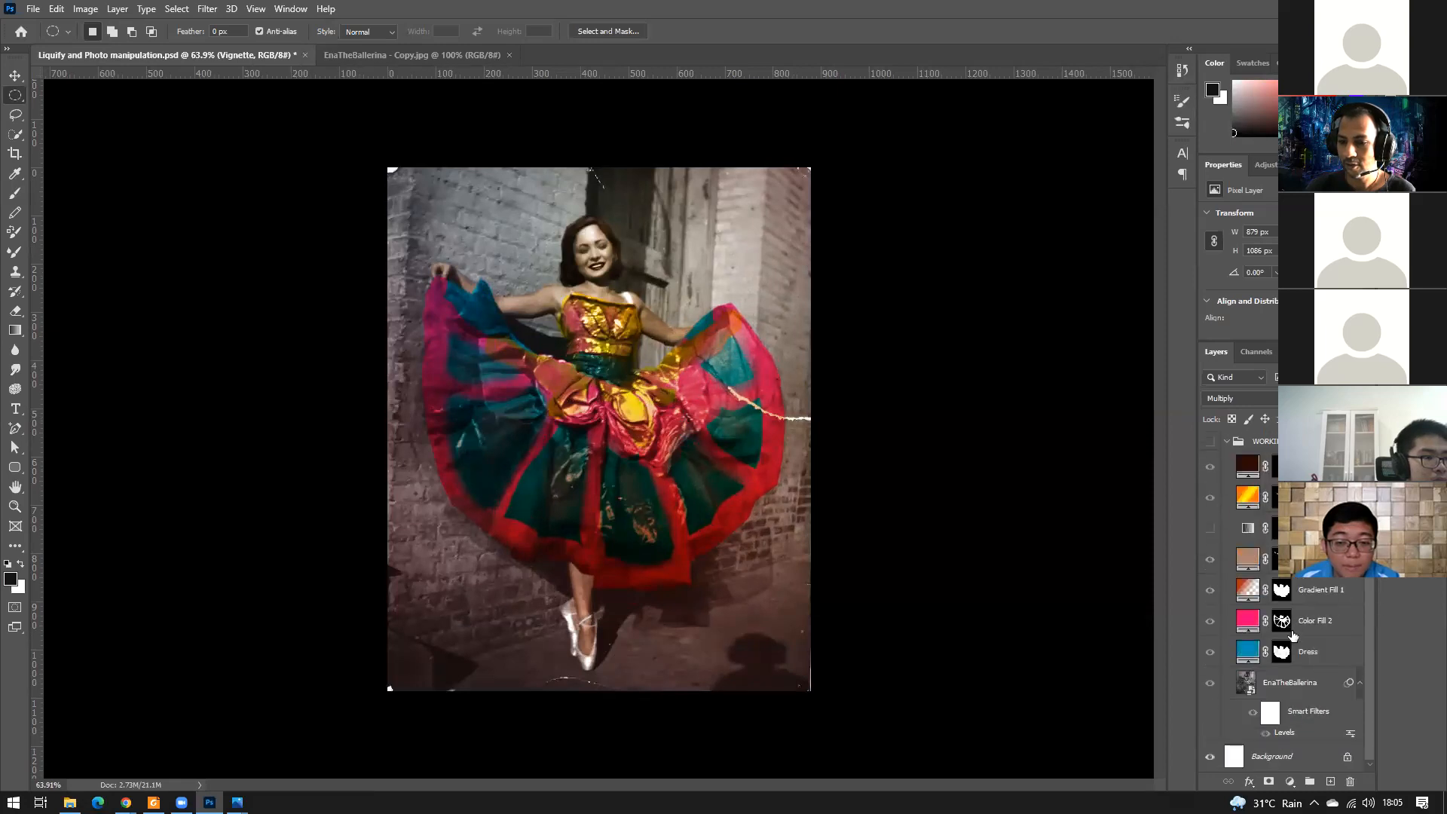
{"action": "left_click", "coordinate": [1292, 685]}
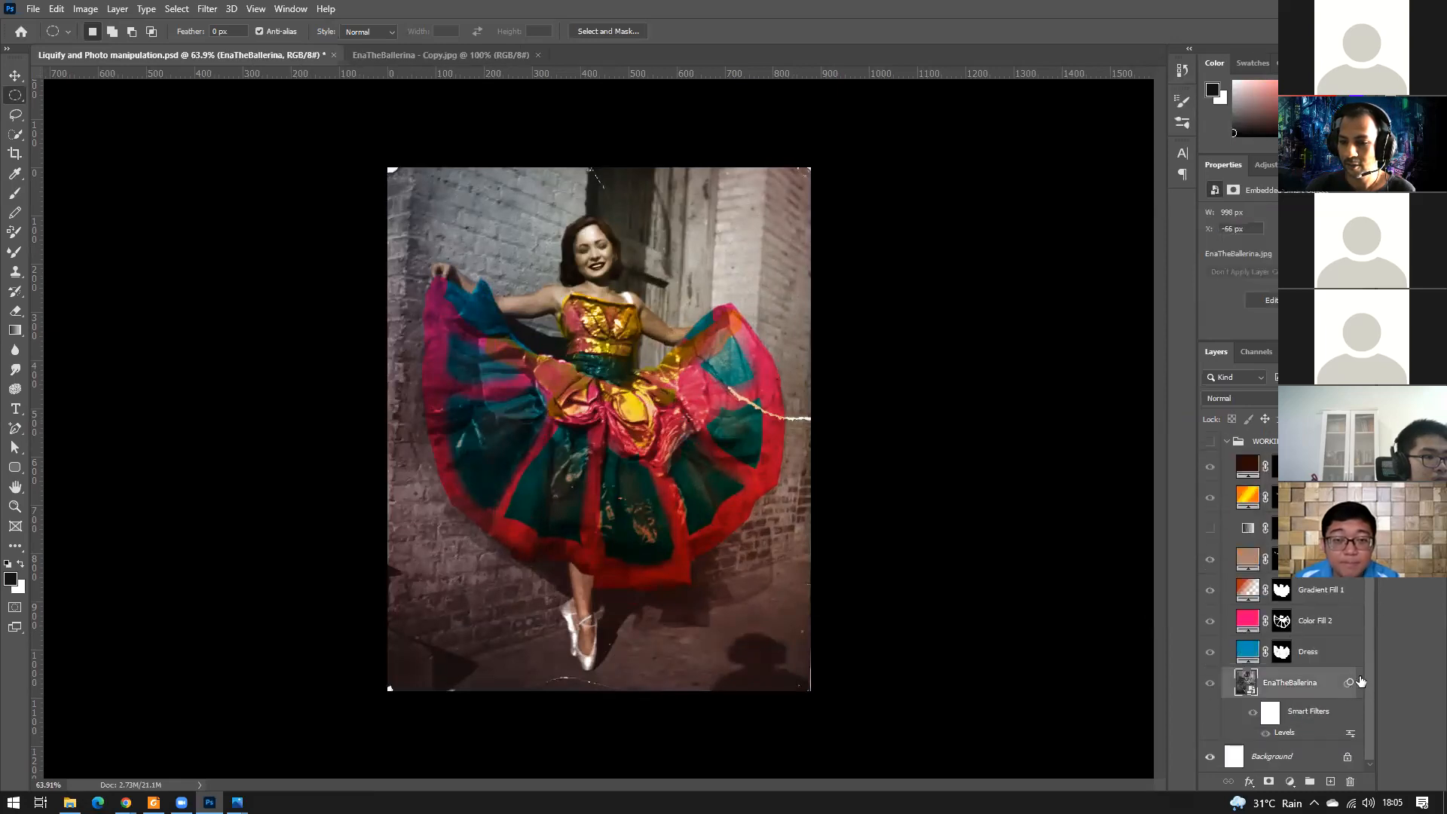
{"action": "left_click_drag", "start_coordinate": [1290, 695], "coordinate": [1286, 749]}
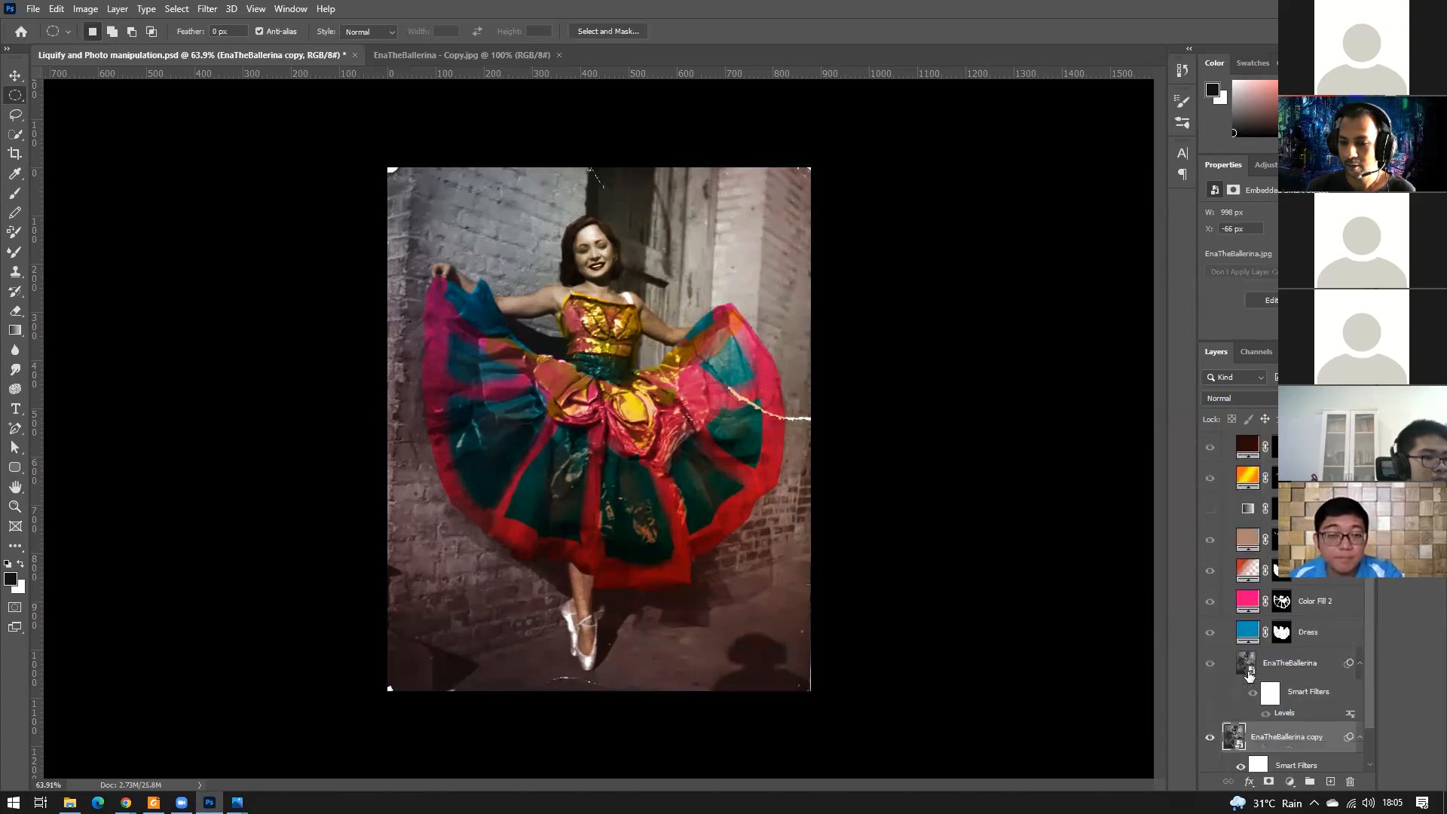
Move the EnaTheBallerina copy to the top of the layer stack, above Vignette and outside the WORKING FILE group.
{"action": "scroll", "coordinate": [1256, 680], "scroll_direction": "down", "scroll_amount": 2}
{"action": "left_click_drag", "start_coordinate": [1284, 690], "coordinate": [1298, 446]}
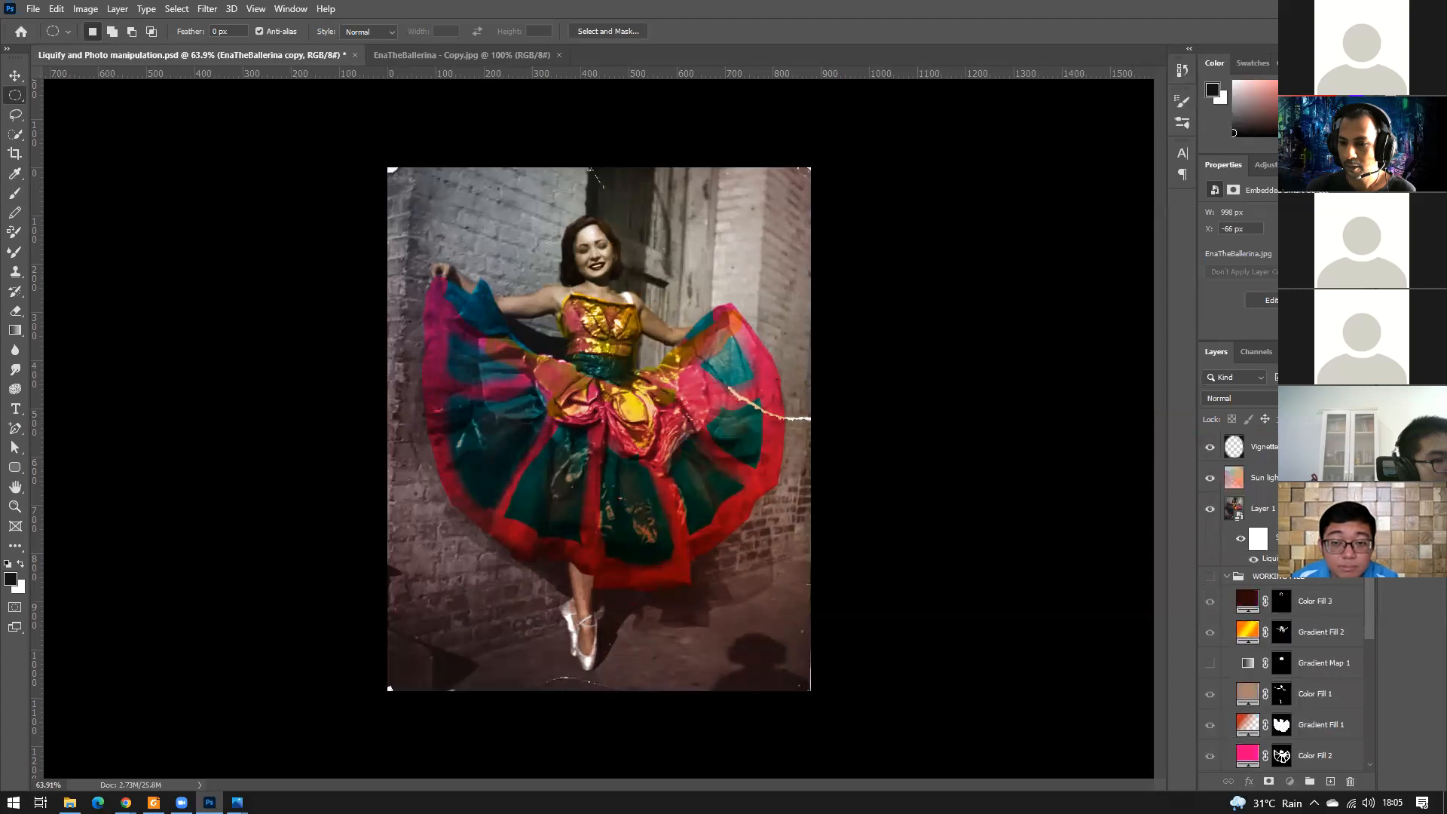
{"action": "scroll", "coordinate": [1317, 714], "scroll_direction": "down", "scroll_amount": 5}
{"action": "left_click_drag", "start_coordinate": [1319, 680], "coordinate": [1319, 449]}
{"action": "scroll", "coordinate": [1318, 626], "scroll_direction": "up", "scroll_amount": 5}
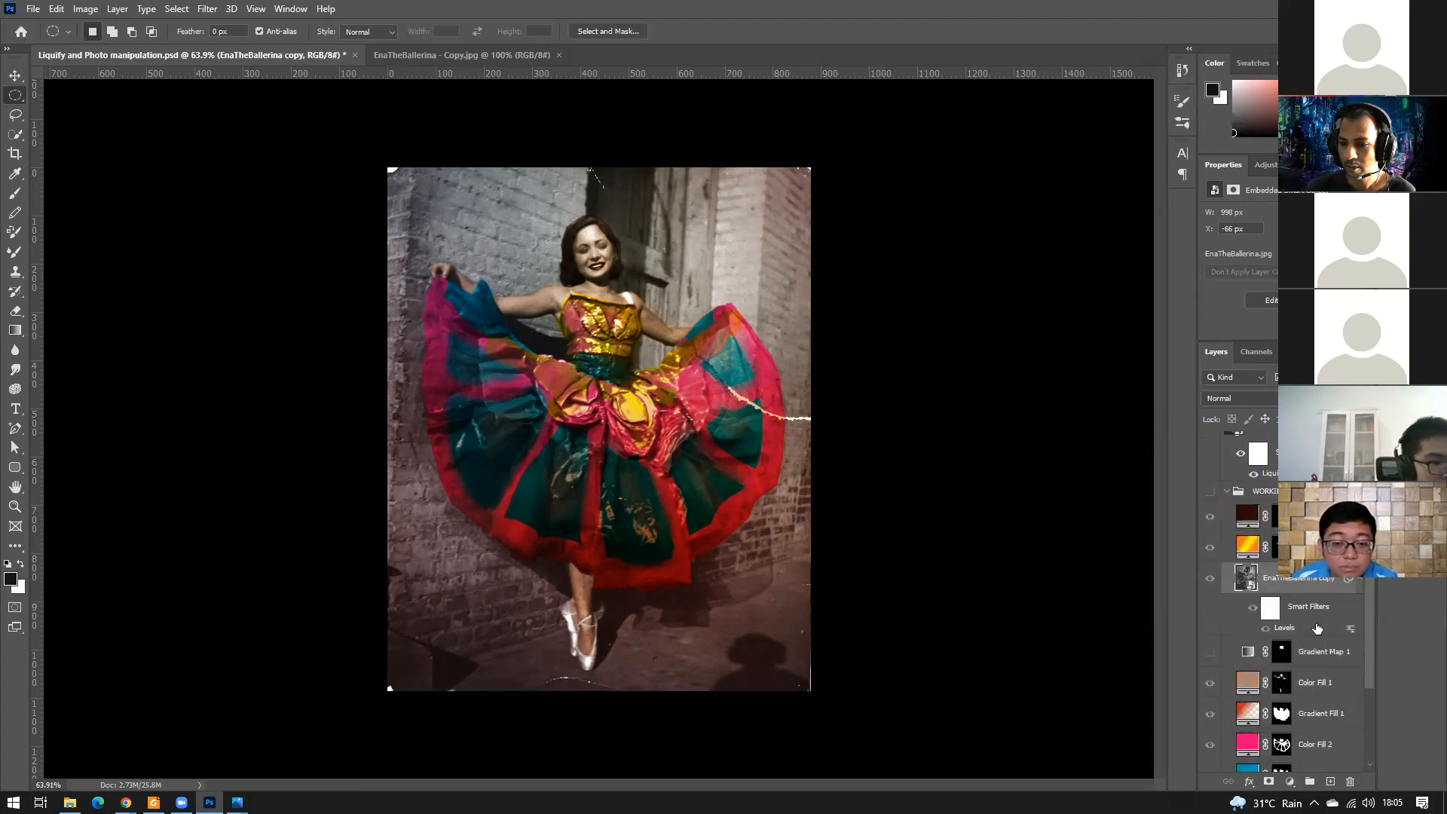
{"action": "left_click_drag", "start_coordinate": [1310, 611], "coordinate": [1249, 549]}
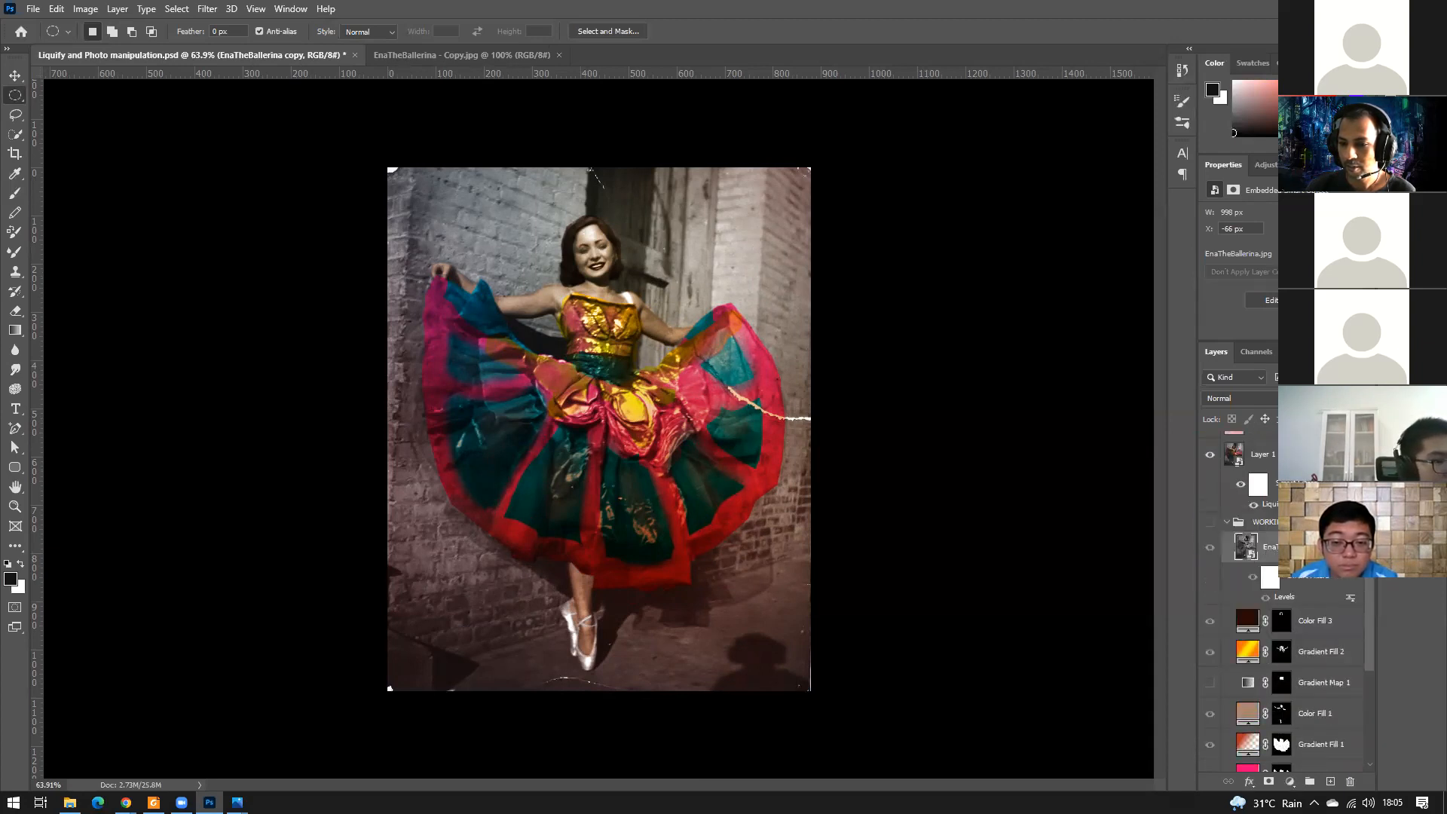
{"action": "scroll", "coordinate": [1322, 643], "scroll_direction": "up", "scroll_amount": 2}
{"action": "left_click_drag", "start_coordinate": [1304, 603], "coordinate": [1269, 446]}
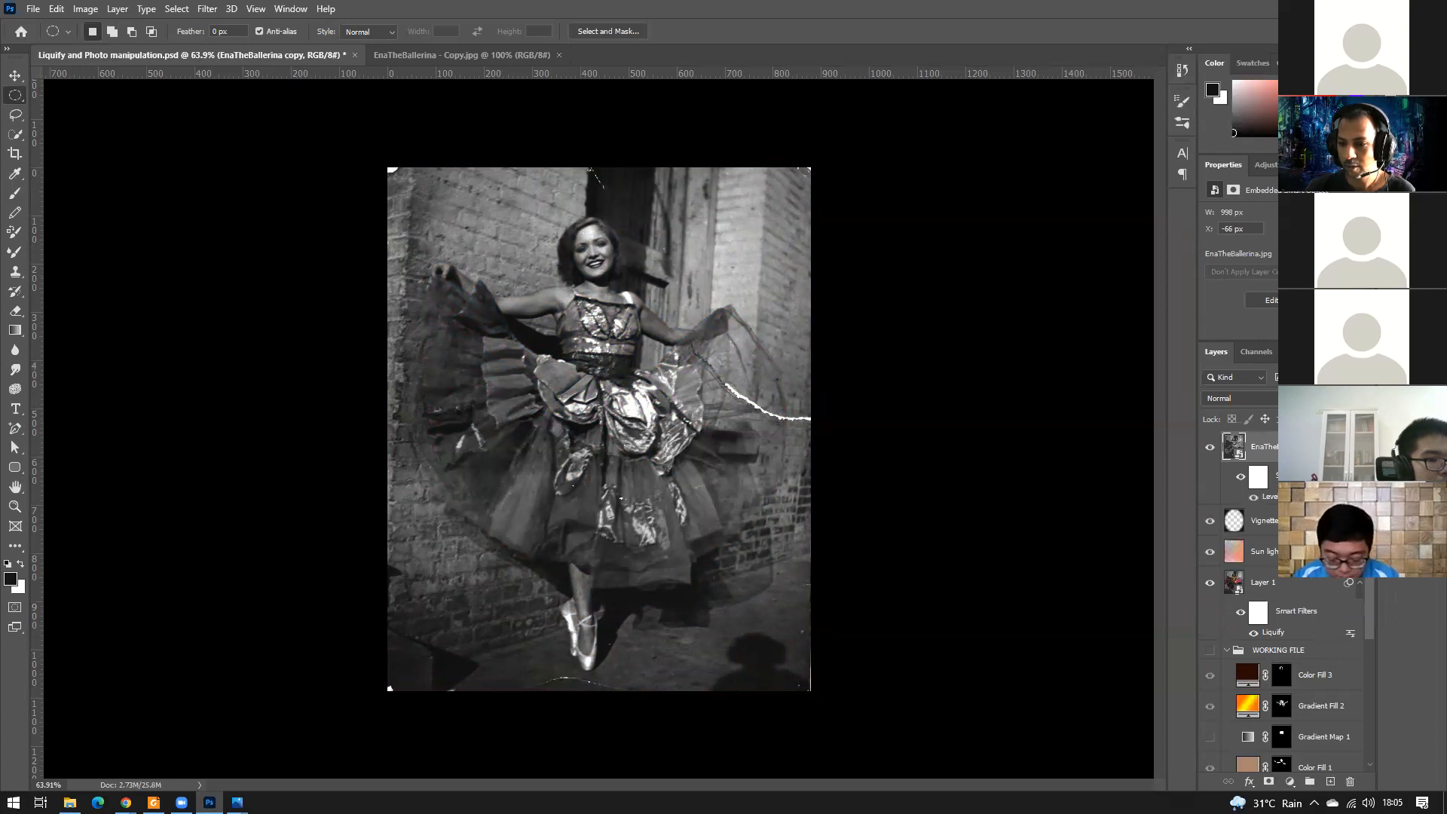
Remove the Levels smart filter from the top copy and rename it EnaTheBallerina ORI, with the WORKING FILE group collapsed.
{"action": "key", "text": "ctrl+z"}
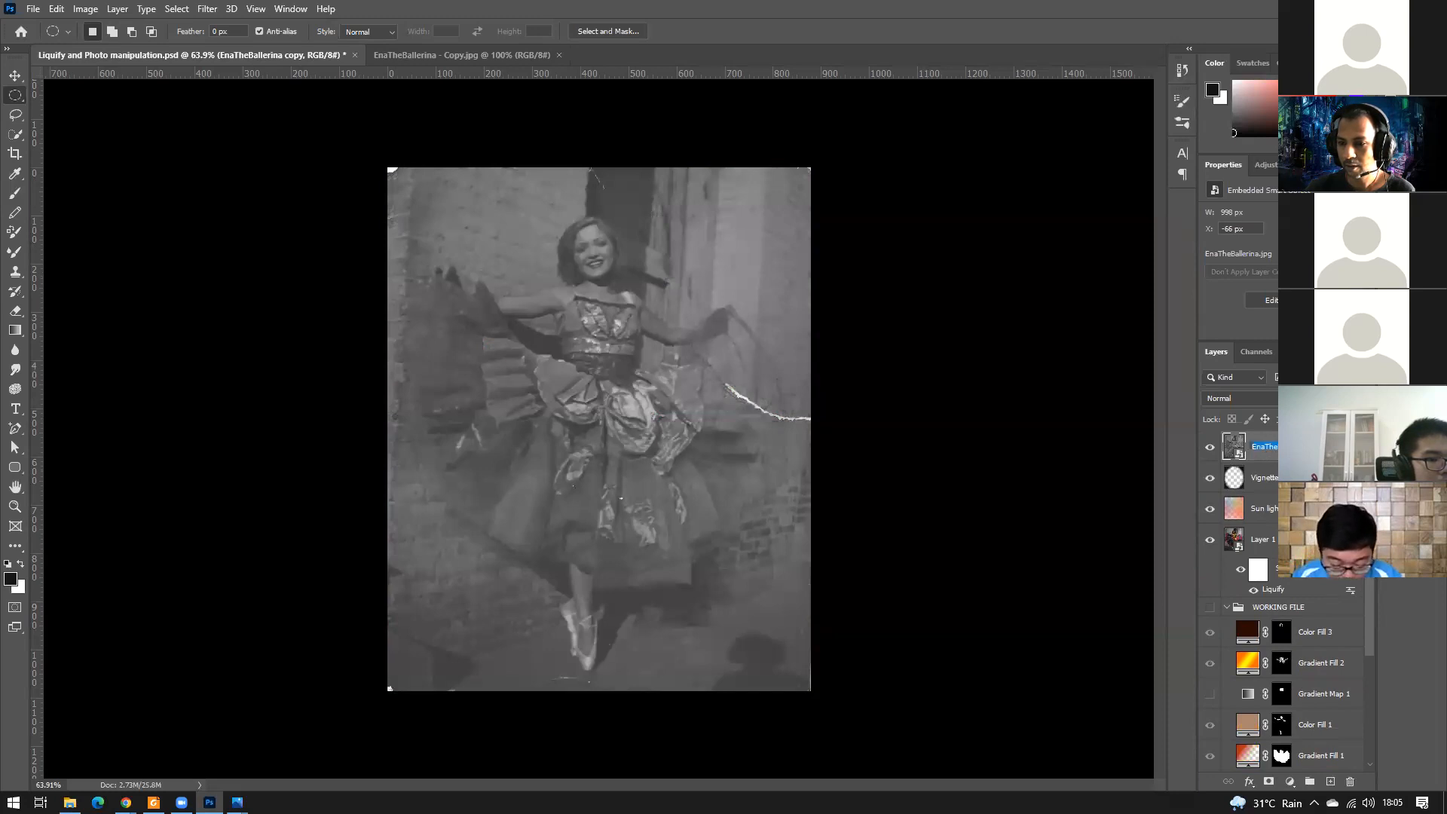
{"action": "left_click", "coordinate": [1276, 446]}
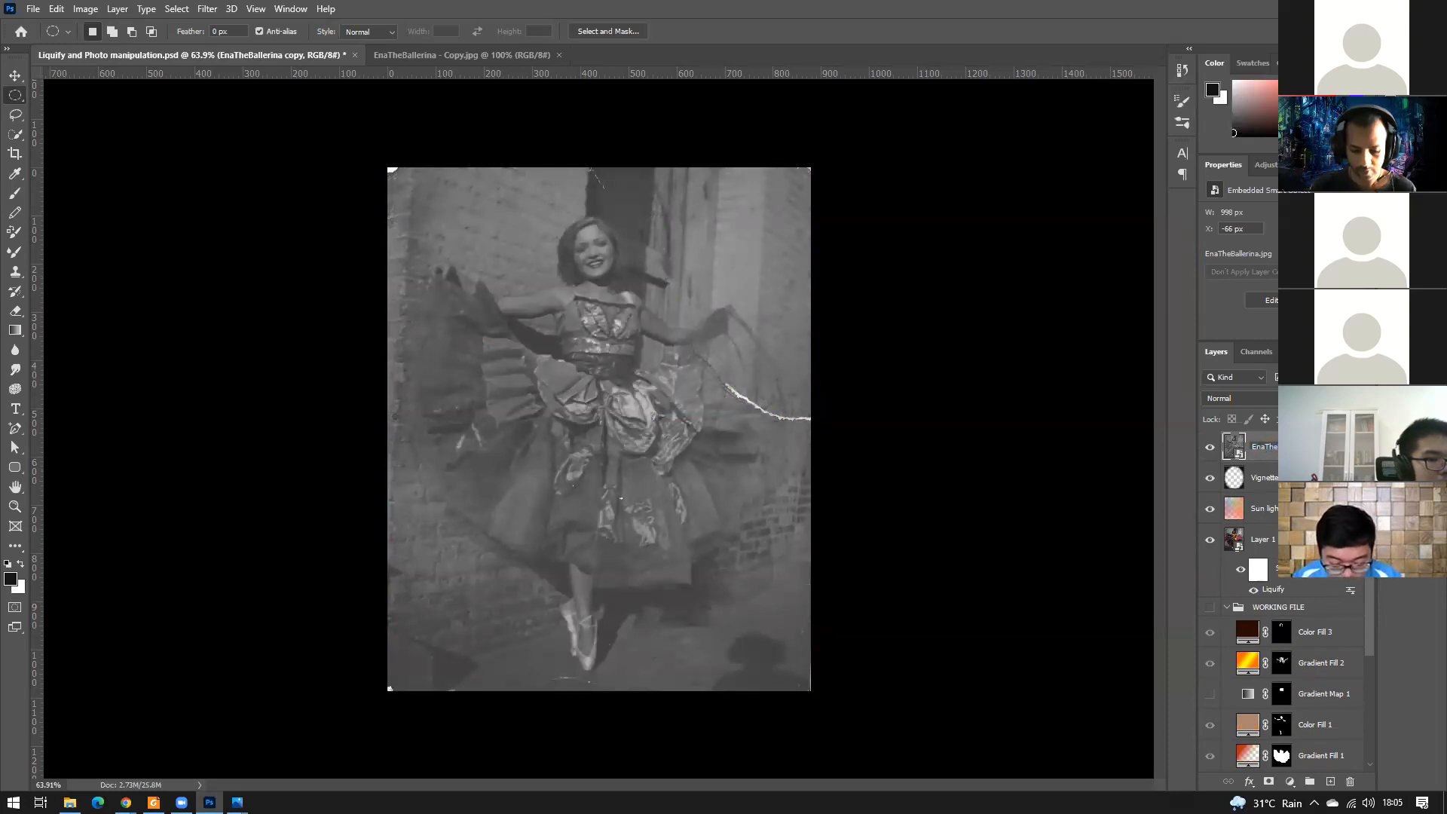
{"action": "key", "text": "Return"}
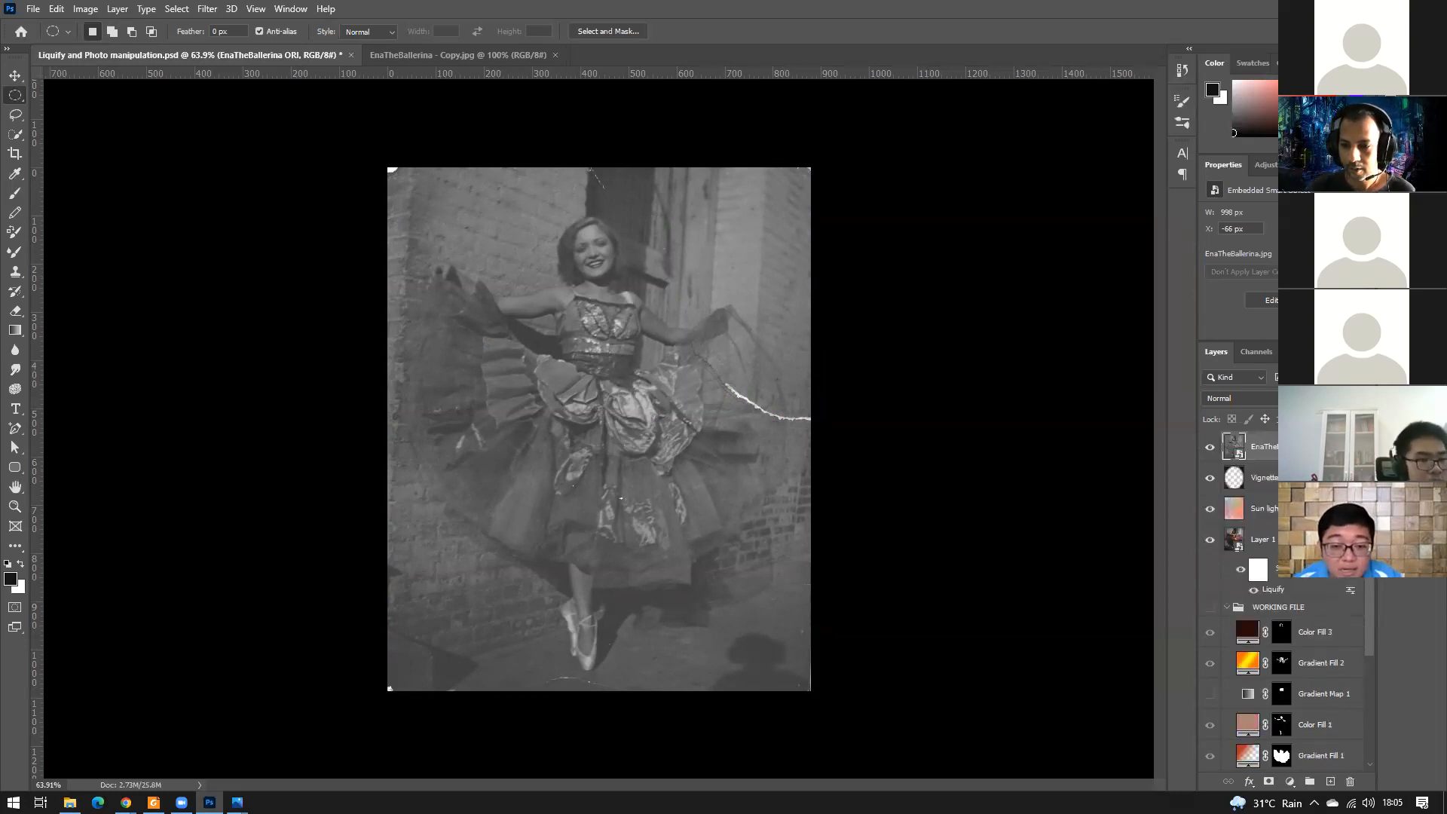
{"action": "left_click", "coordinate": [1227, 607]}
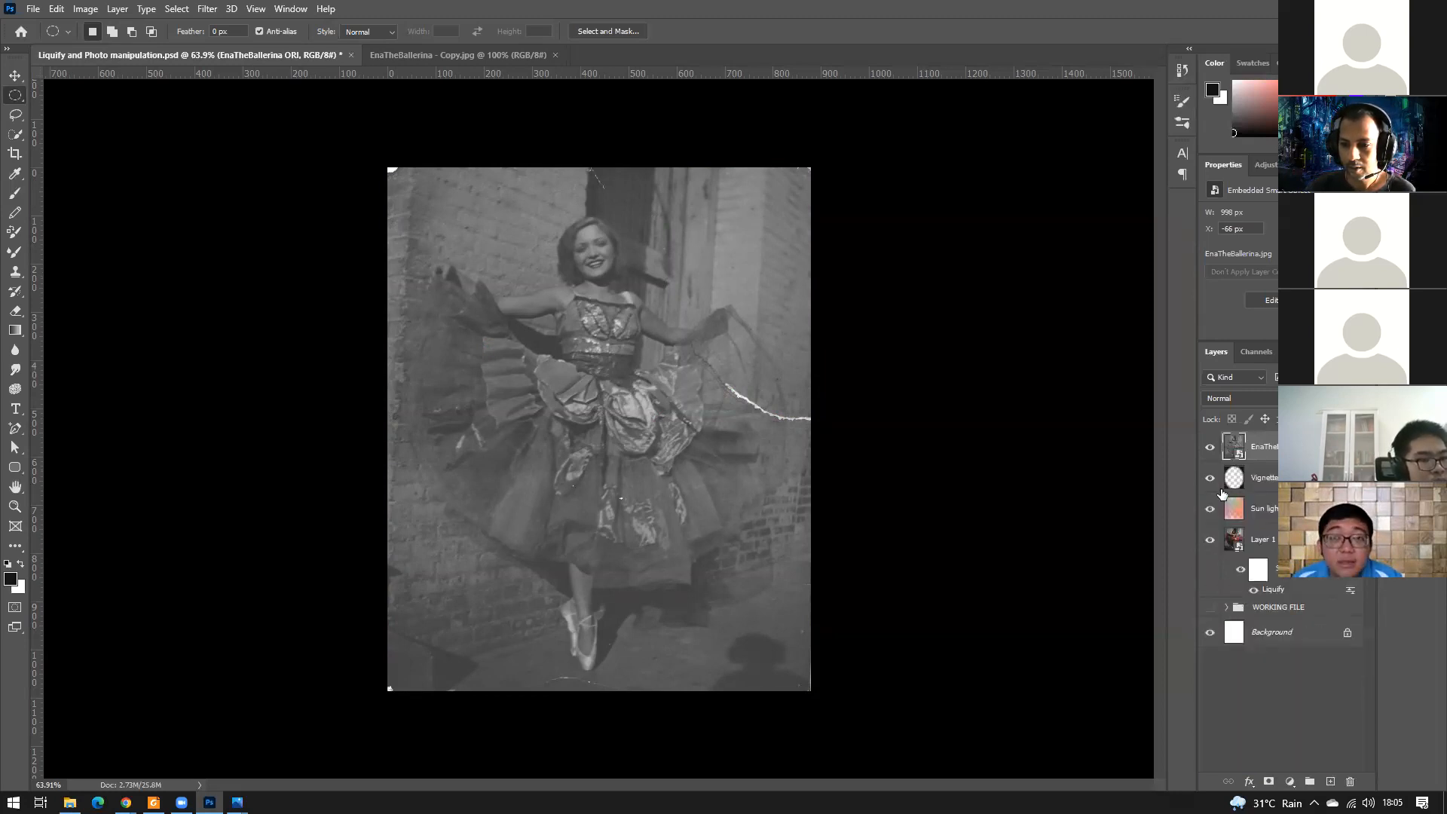
Toggle the EnaTheBallerina ORI layer to compare before and after, leave it hidden and save the document.
{"action": "left_click", "coordinate": [1210, 449]}
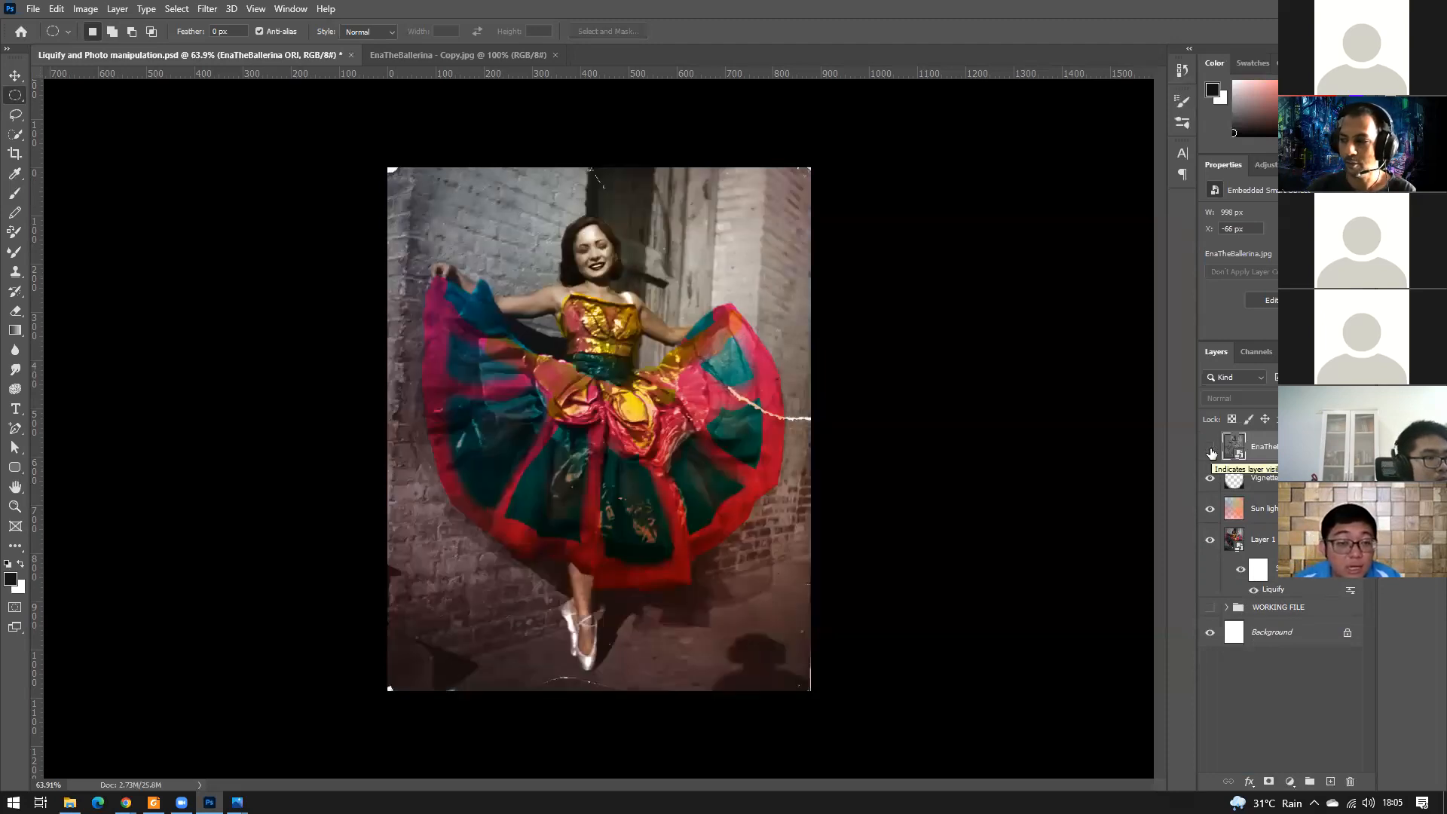
{"action": "left_click", "coordinate": [1211, 450]}
{"action": "left_click", "coordinate": [1211, 450]}
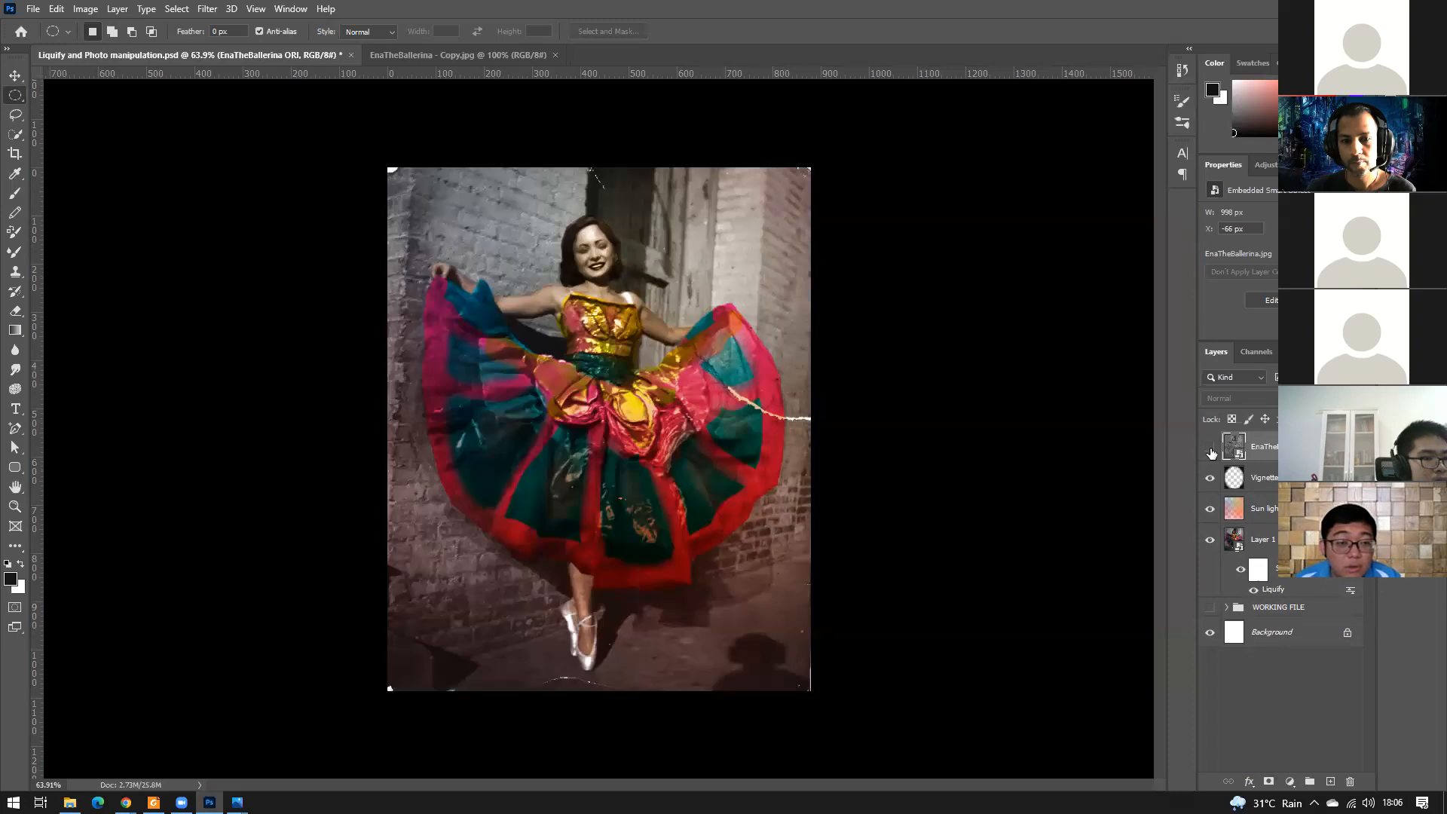
{"action": "left_click", "coordinate": [1211, 450]}
{"action": "left_click", "coordinate": [1211, 450]}
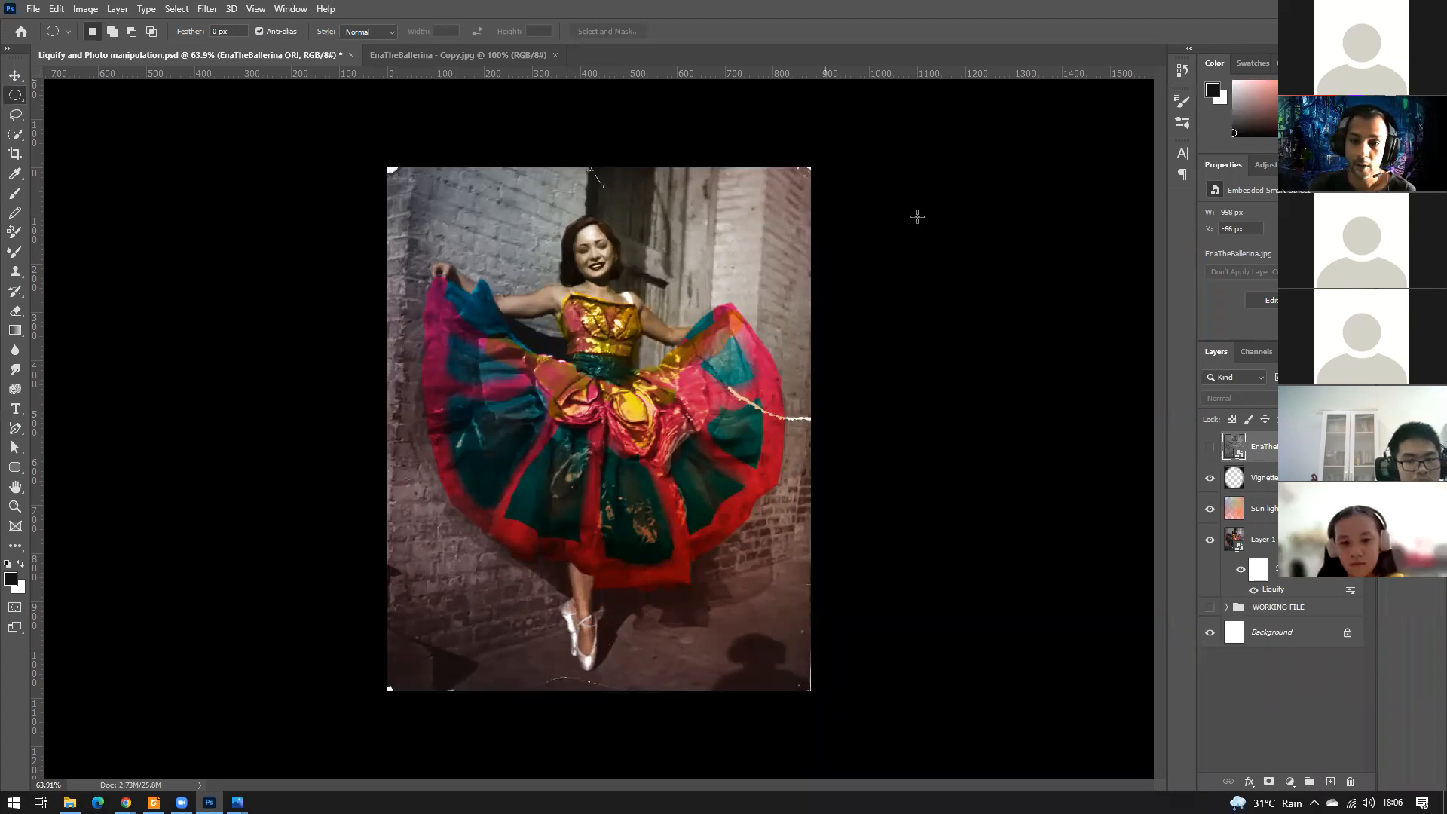
{"action": "key", "text": "ctrl+s"}
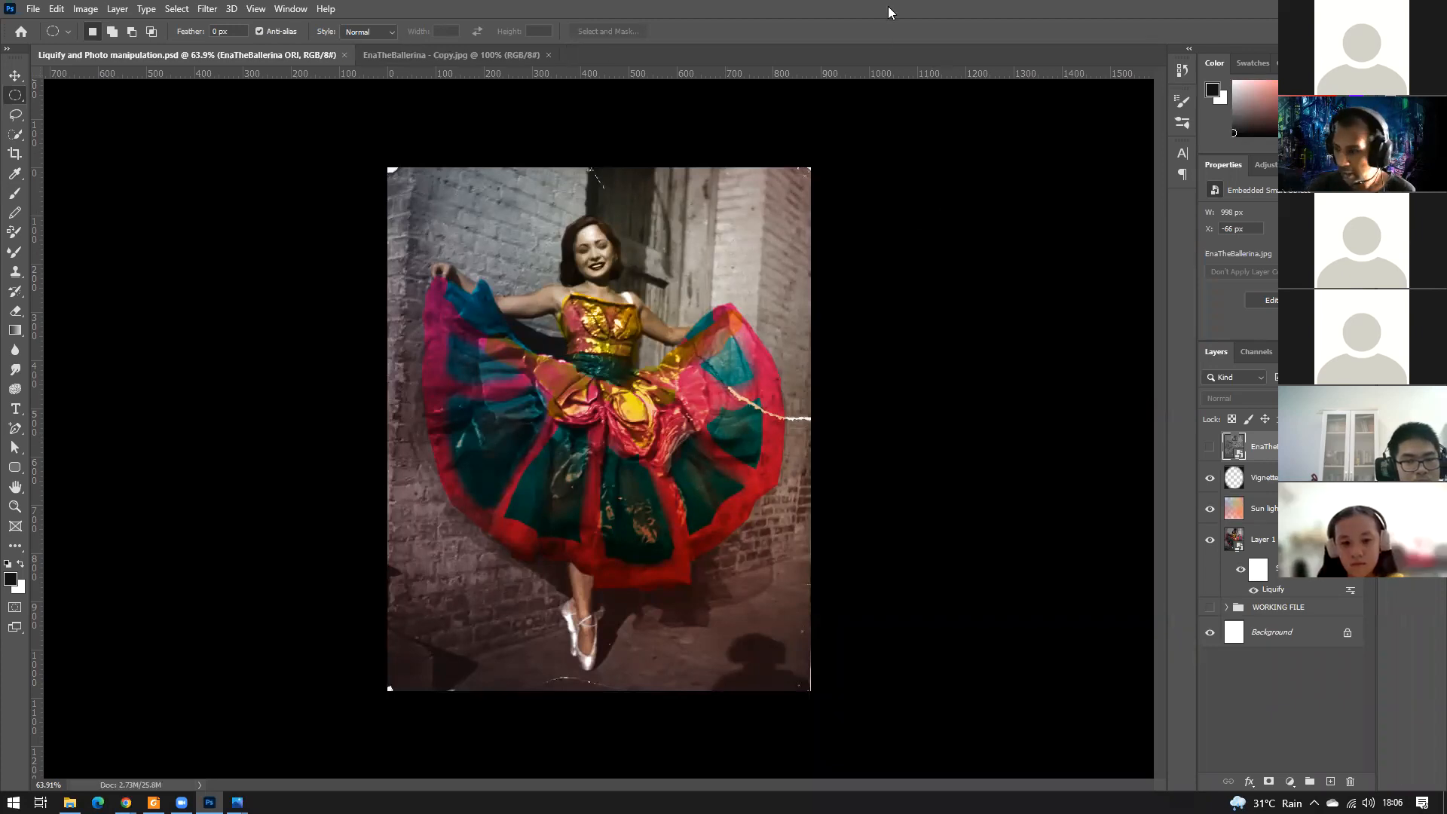